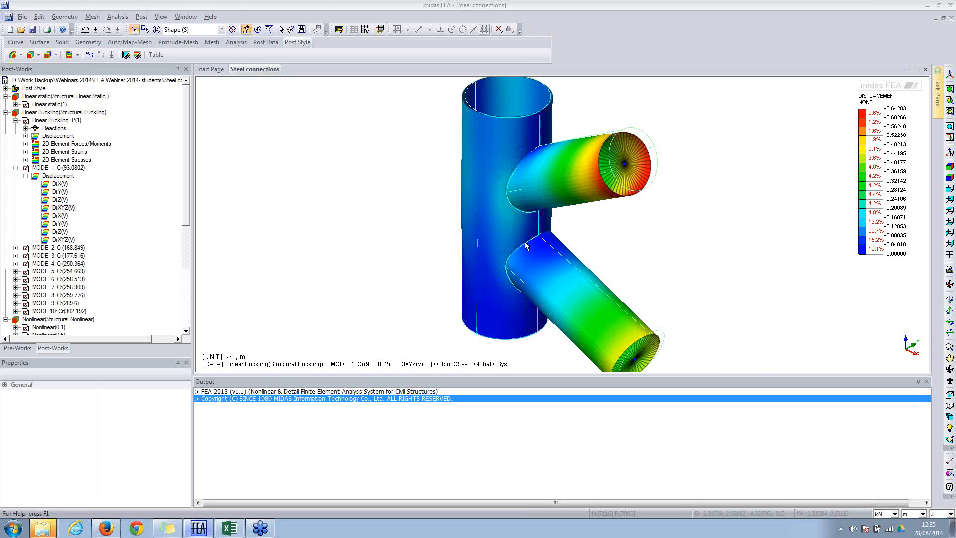
Step: Shrink the Output pane to enlarge the model view of the steel connection
{"action": "left_click_drag", "start_coordinate": [429, 375], "coordinate": [428, 419]}
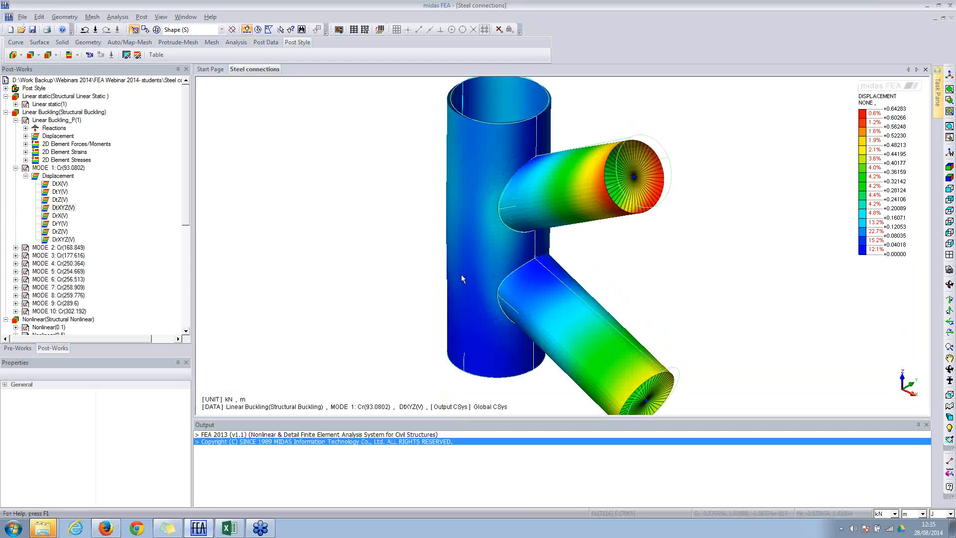
{"action": "left_click", "coordinate": [59, 18]}
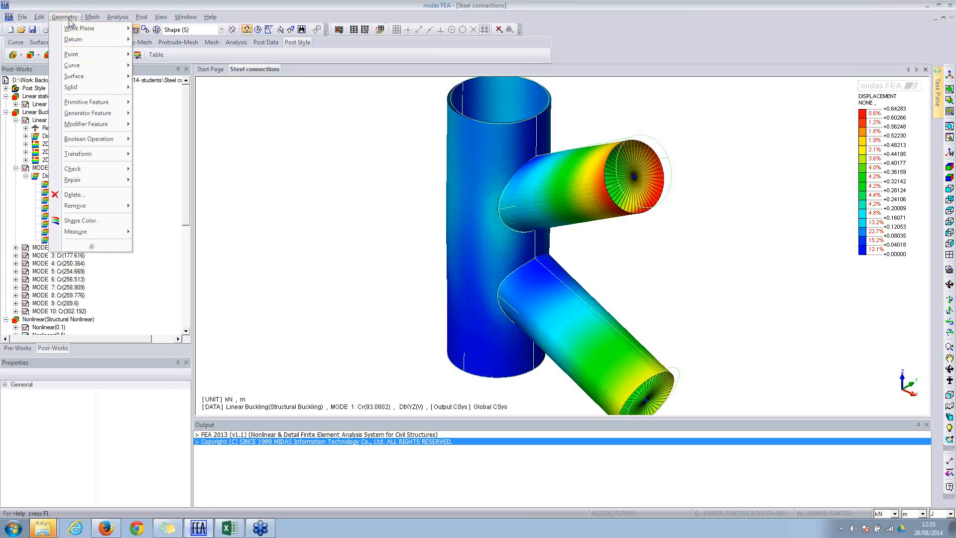
{"action": "mouse_move", "coordinate": [70, 65]}
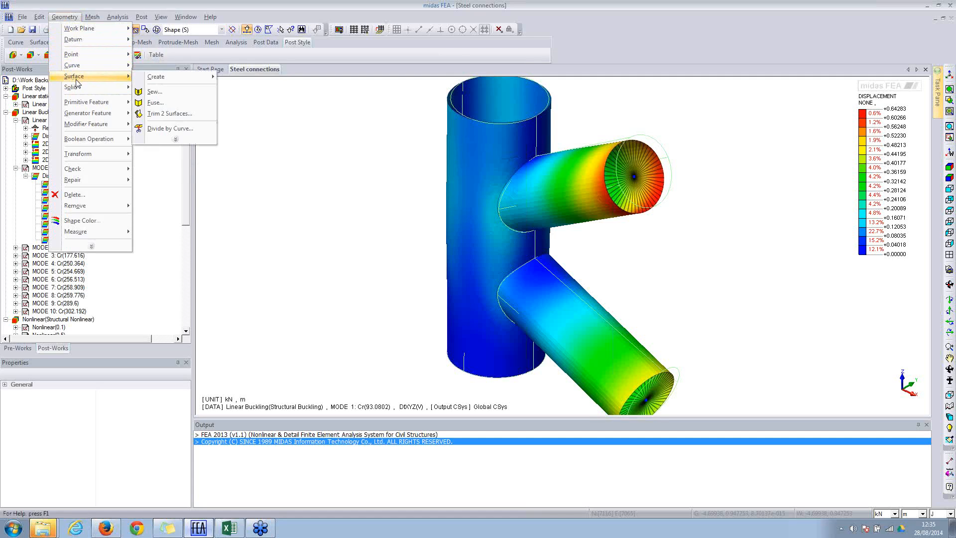
{"action": "mouse_move", "coordinate": [76, 89]}
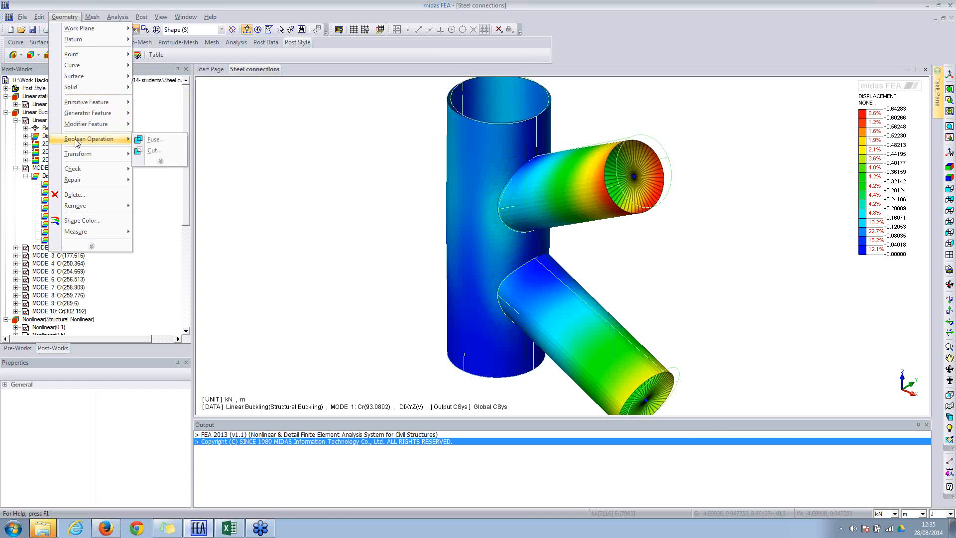
{"action": "mouse_move", "coordinate": [81, 158]}
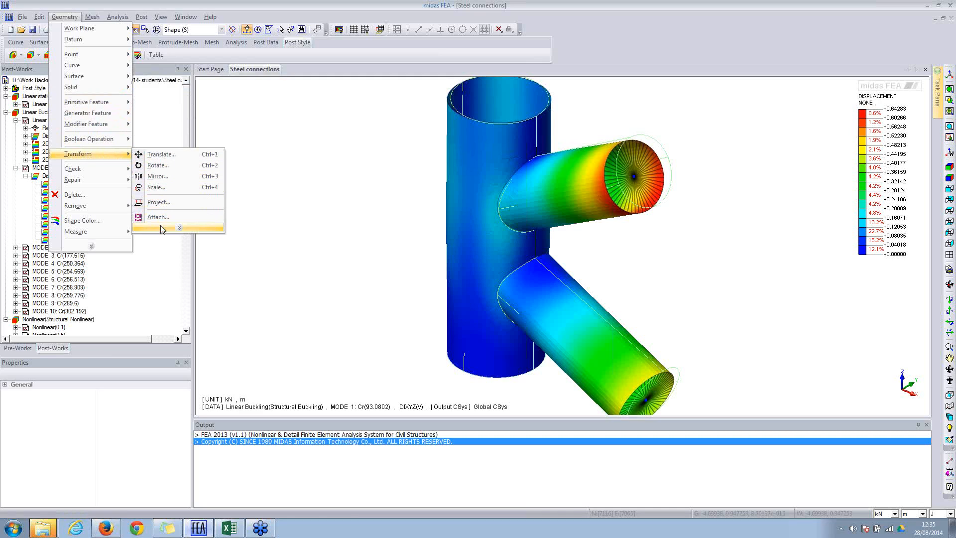
{"action": "left_click", "coordinate": [65, 16]}
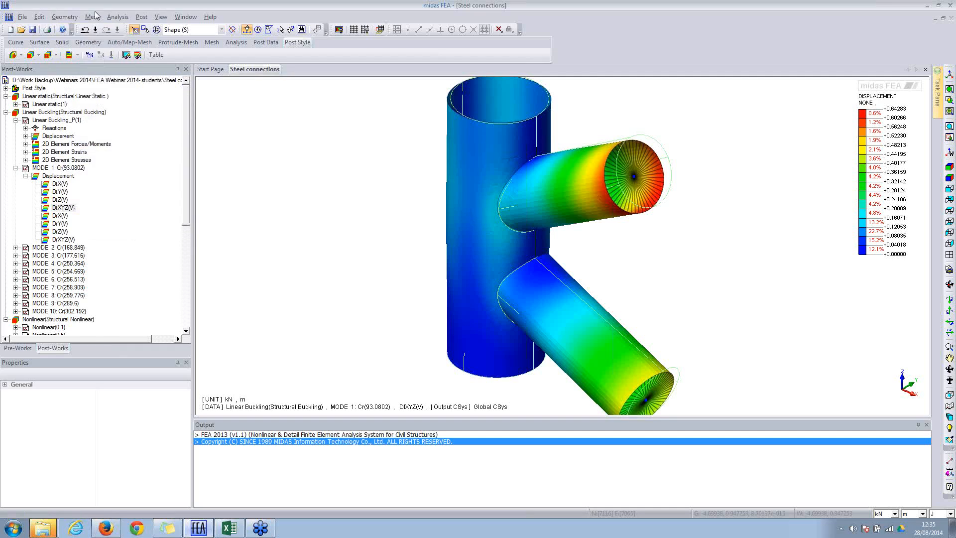
{"action": "left_click", "coordinate": [92, 18]}
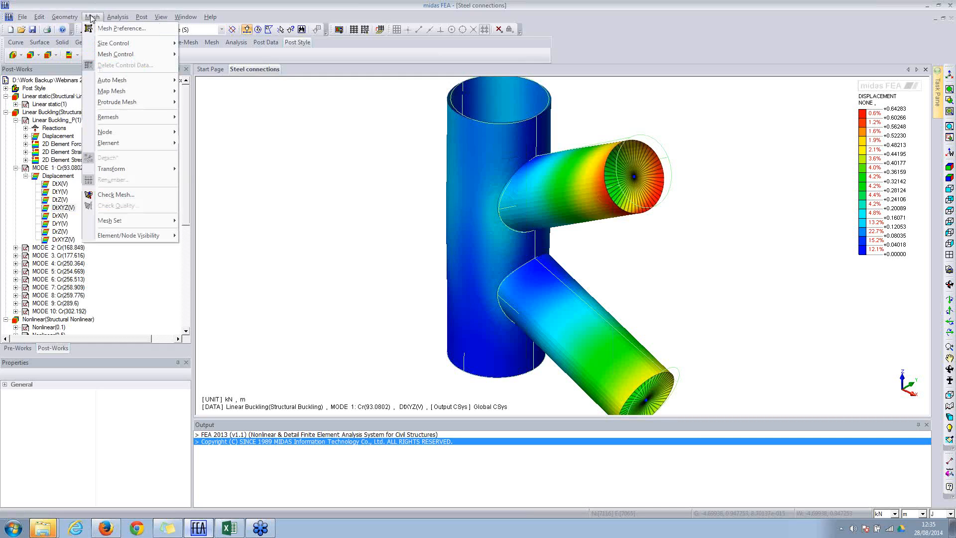
{"action": "mouse_move", "coordinate": [105, 81]}
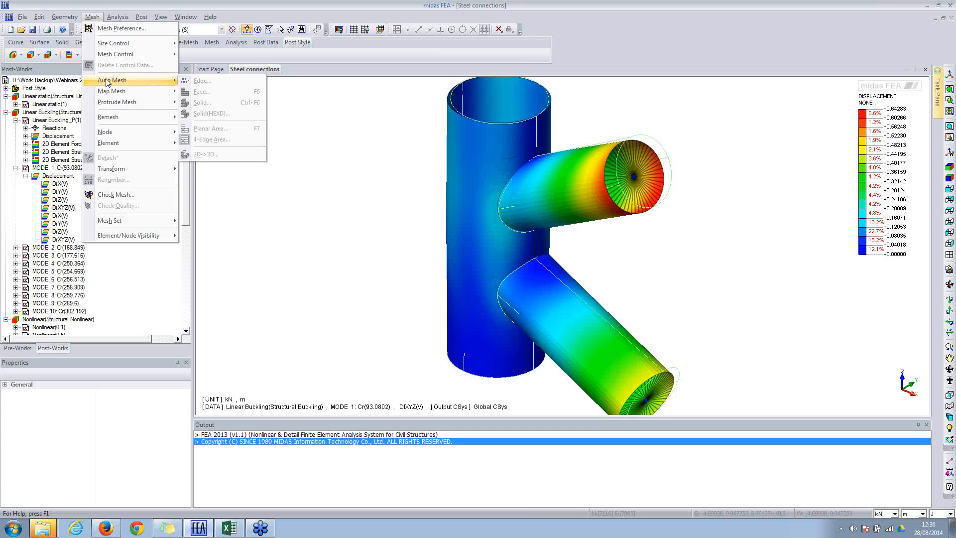
{"action": "mouse_move", "coordinate": [142, 16]}
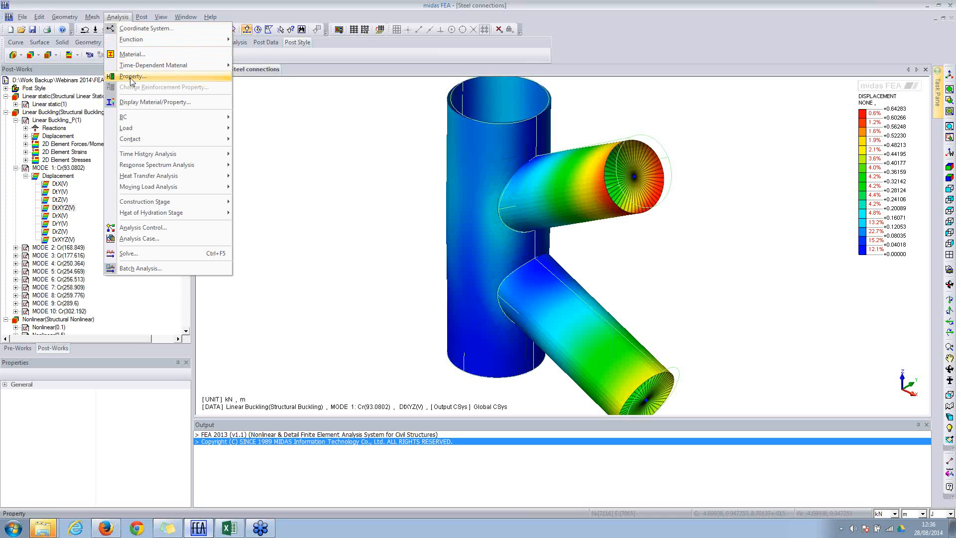
{"action": "mouse_move", "coordinate": [137, 121]}
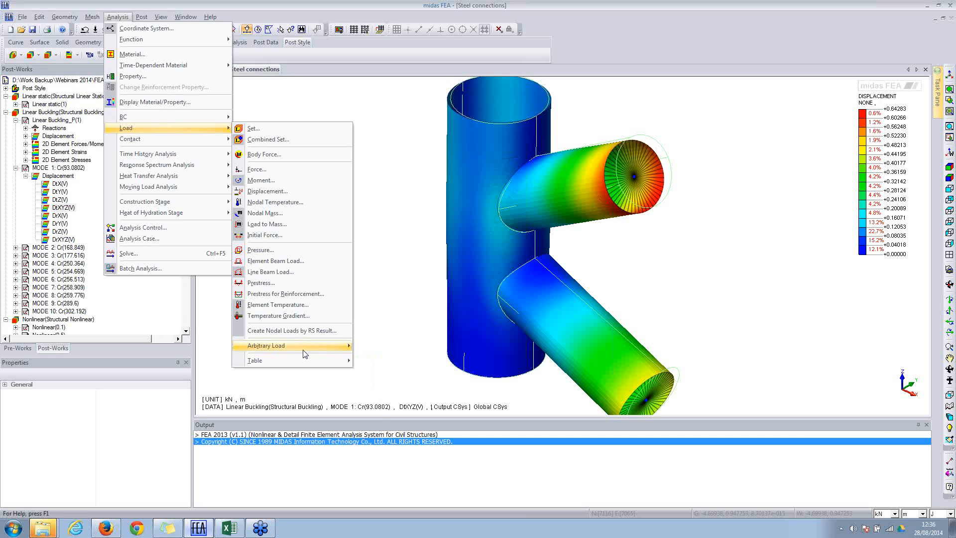
{"action": "mouse_move", "coordinate": [304, 352]}
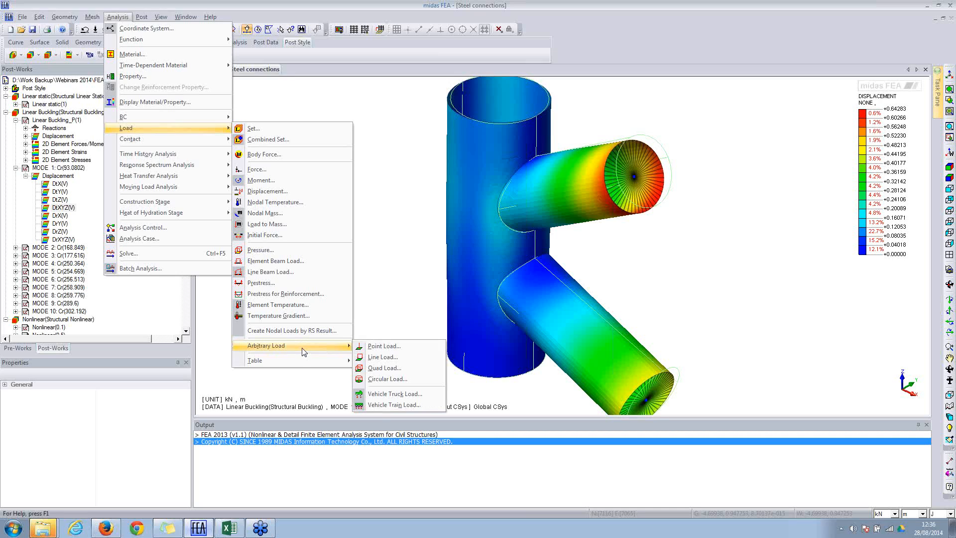
{"action": "mouse_move", "coordinate": [183, 139]}
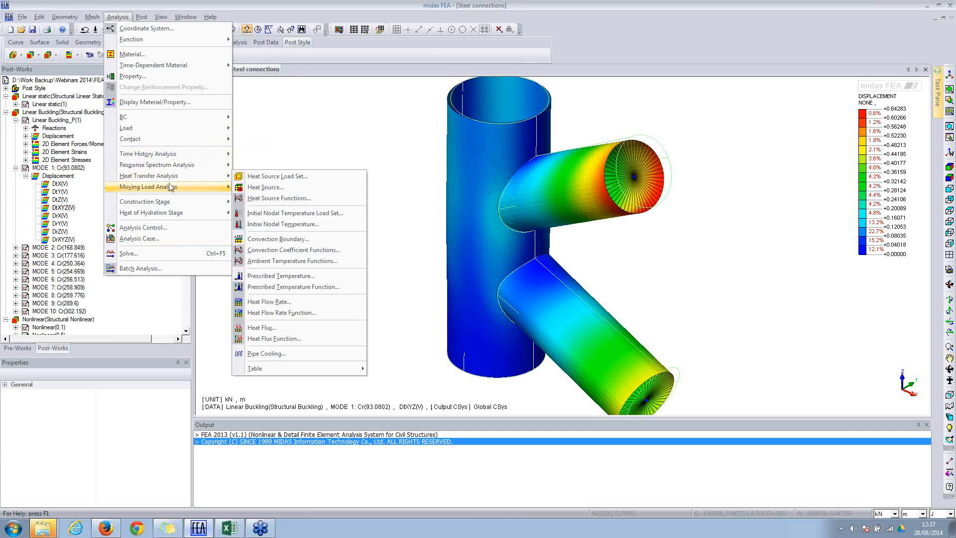
{"action": "mouse_move", "coordinate": [142, 19]}
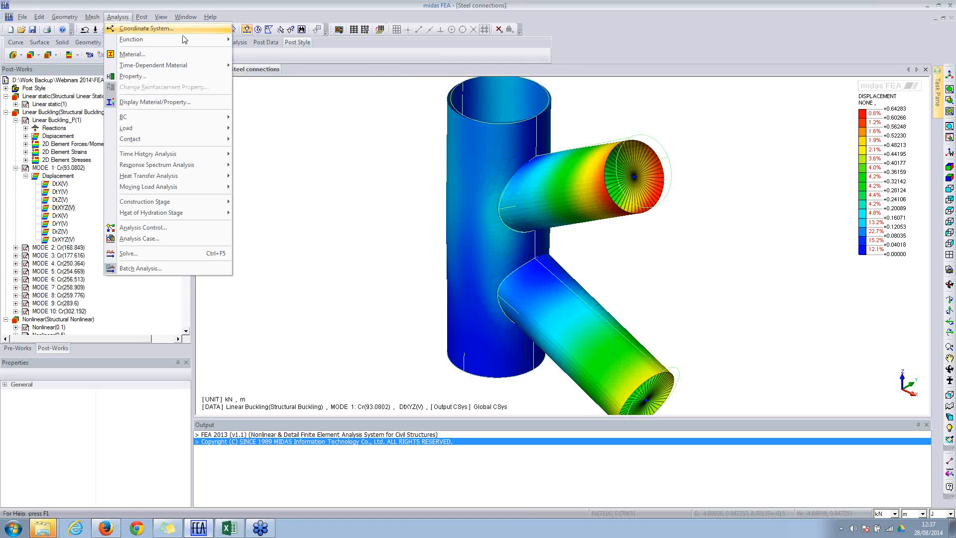
{"action": "left_click", "coordinate": [344, 141]}
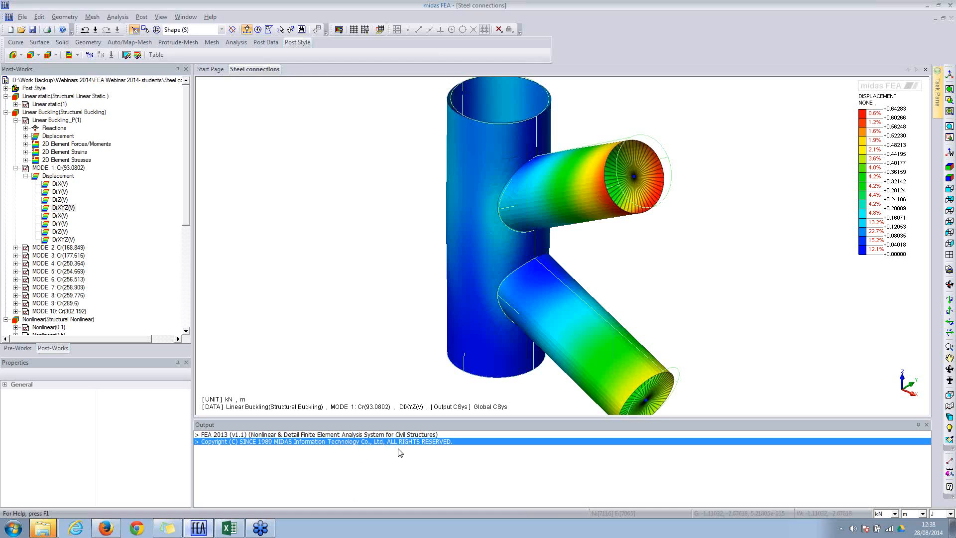
{"action": "left_click", "coordinate": [896, 515]}
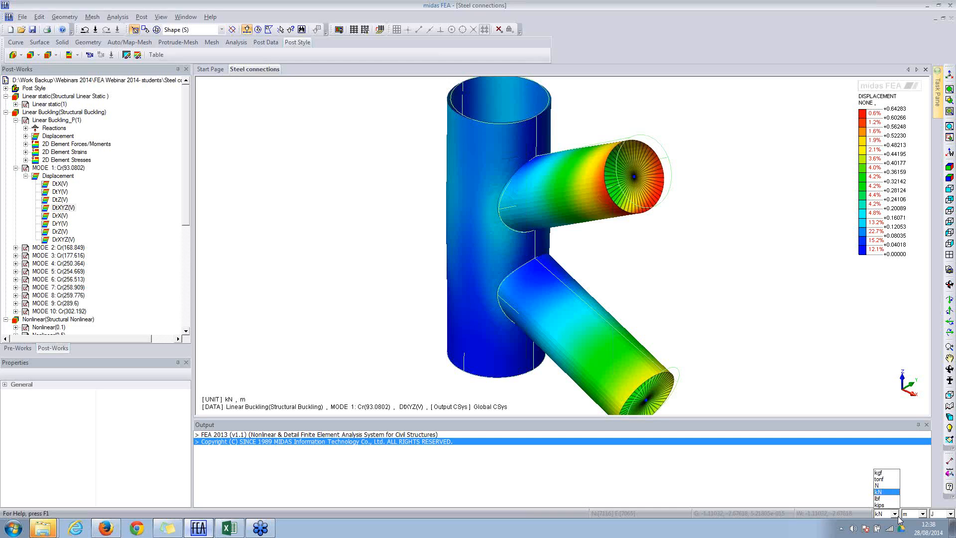
{"action": "left_click", "coordinate": [899, 518]}
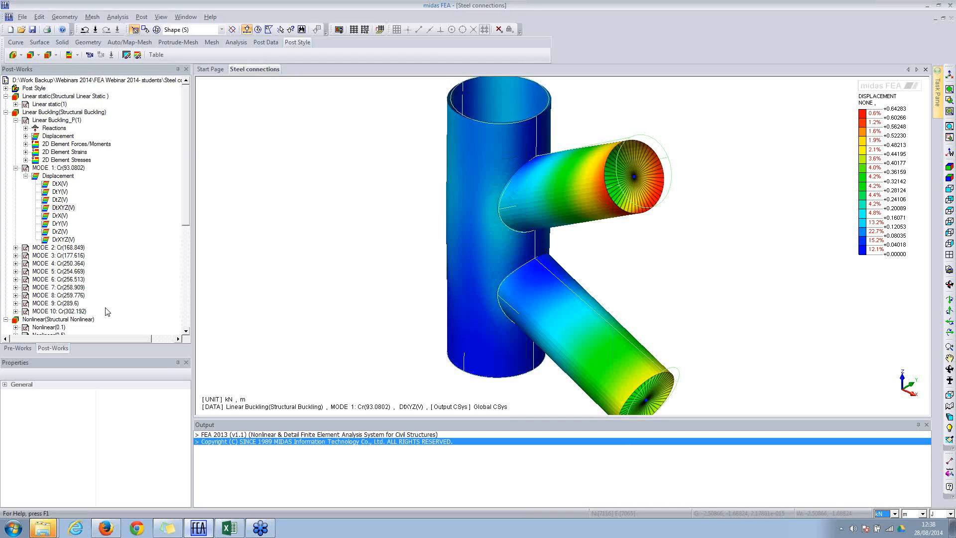
Step: Show the model's pre-processing data and list its mesh sets
{"action": "left_click", "coordinate": [23, 349]}
{"action": "left_click", "coordinate": [44, 348]}
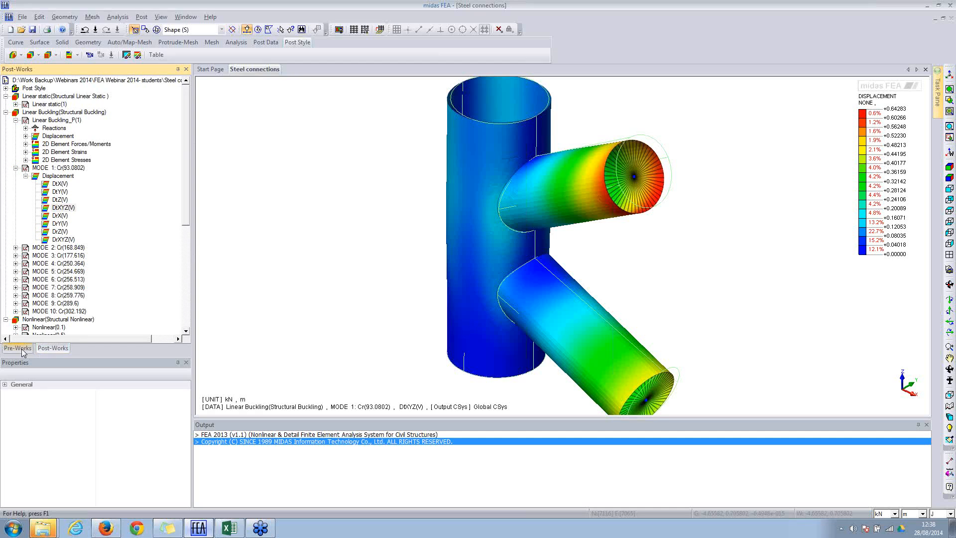
{"action": "left_click", "coordinate": [21, 349]}
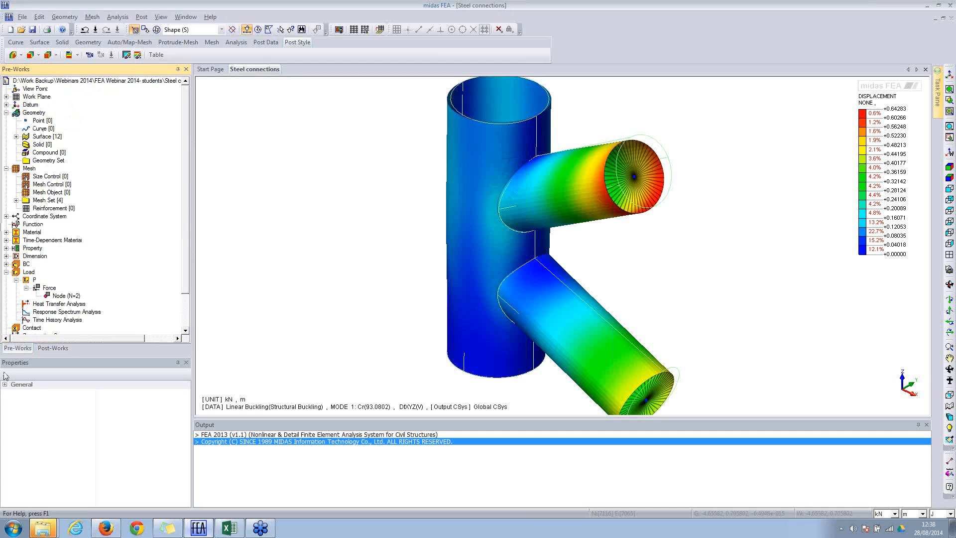
{"action": "scroll", "coordinate": [184, 264], "scroll_direction": "down", "scroll_amount": 1}
{"action": "scroll", "coordinate": [184, 264], "scroll_direction": "up", "scroll_amount": 1}
{"action": "left_click", "coordinate": [16, 200]}
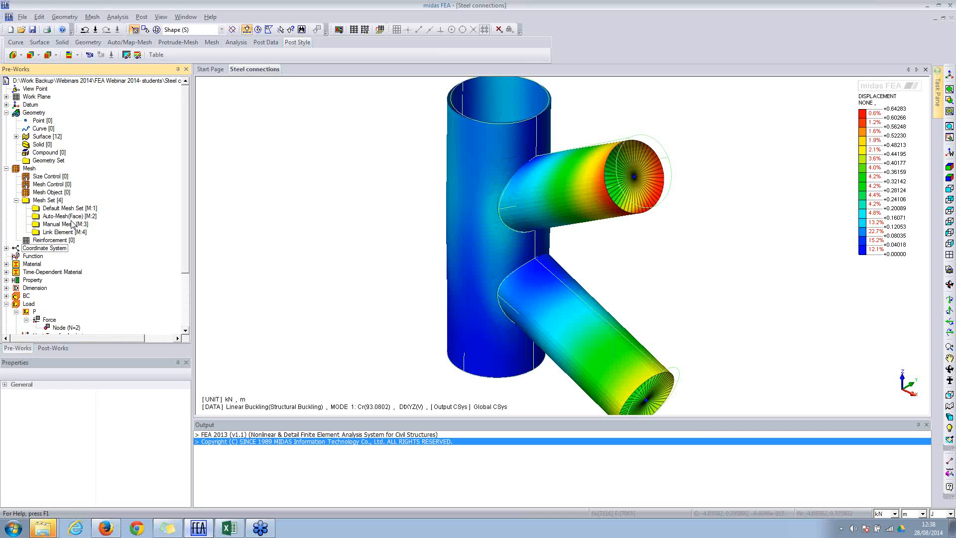
Step: Inspect the 2D shell plate property's material and thickness data, and return to the analysis results list
{"action": "left_click", "coordinate": [6, 280]}
{"action": "left_click_drag", "start_coordinate": [184, 242], "coordinate": [176, 301]}
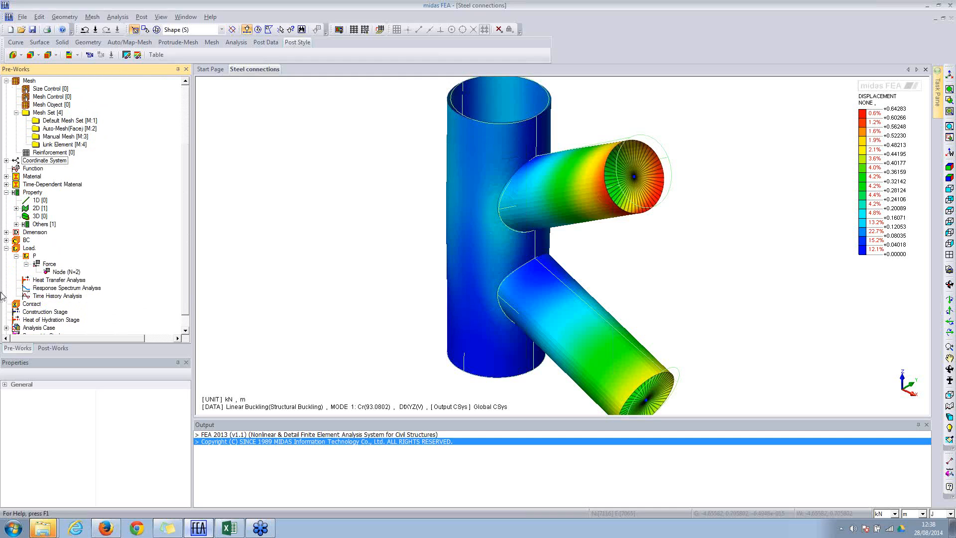
{"action": "left_click", "coordinate": [16, 208]}
{"action": "right_click", "coordinate": [44, 216]}
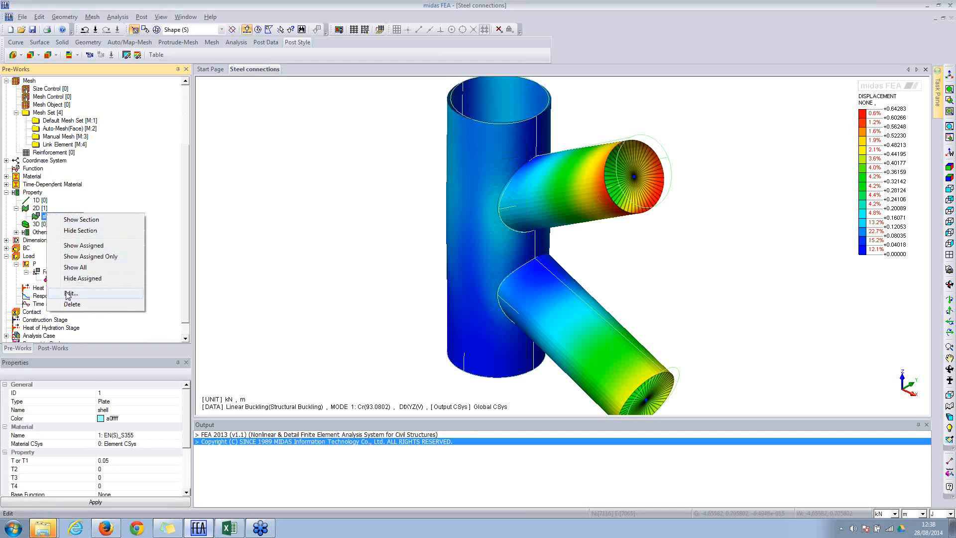
{"action": "left_click", "coordinate": [156, 244]}
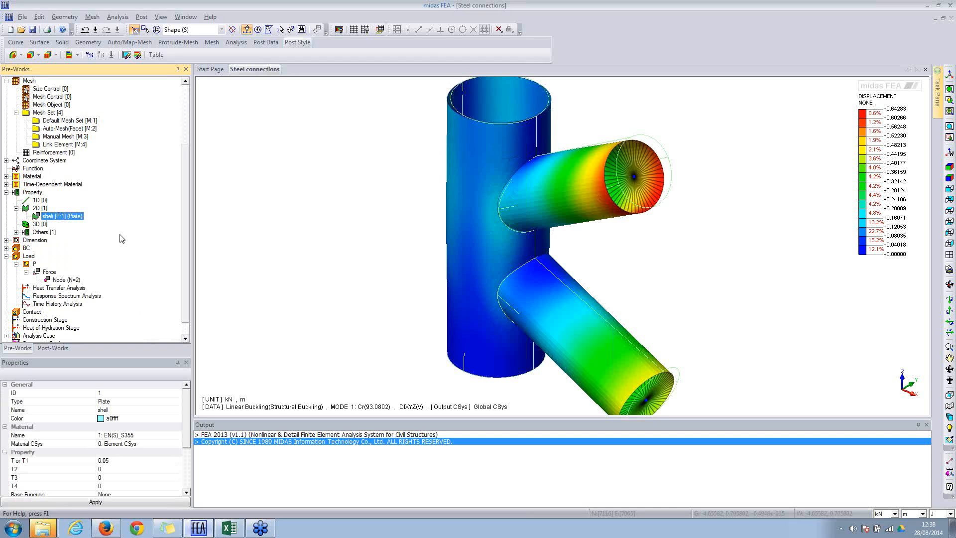
{"action": "scroll", "coordinate": [185, 227], "scroll_direction": "down", "scroll_amount": 3}
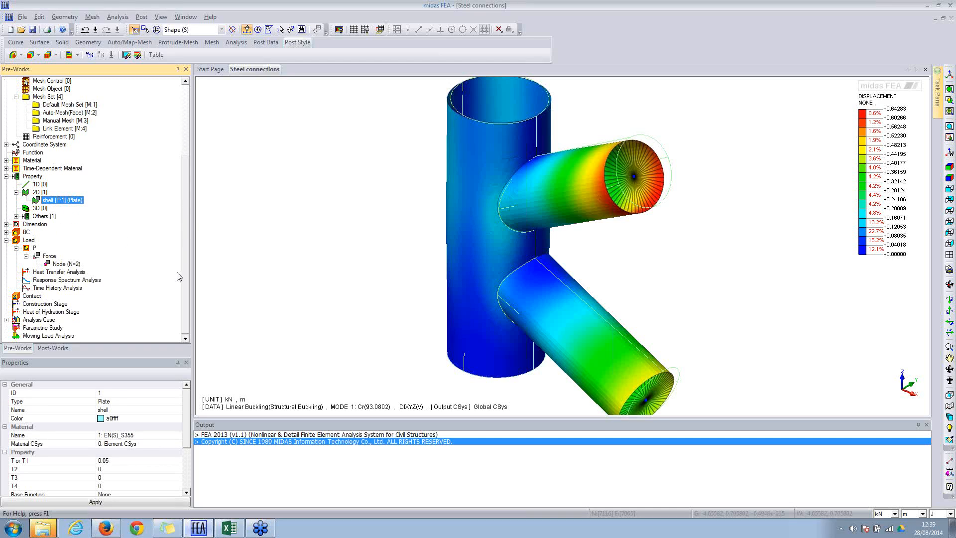
{"action": "left_click", "coordinate": [53, 348]}
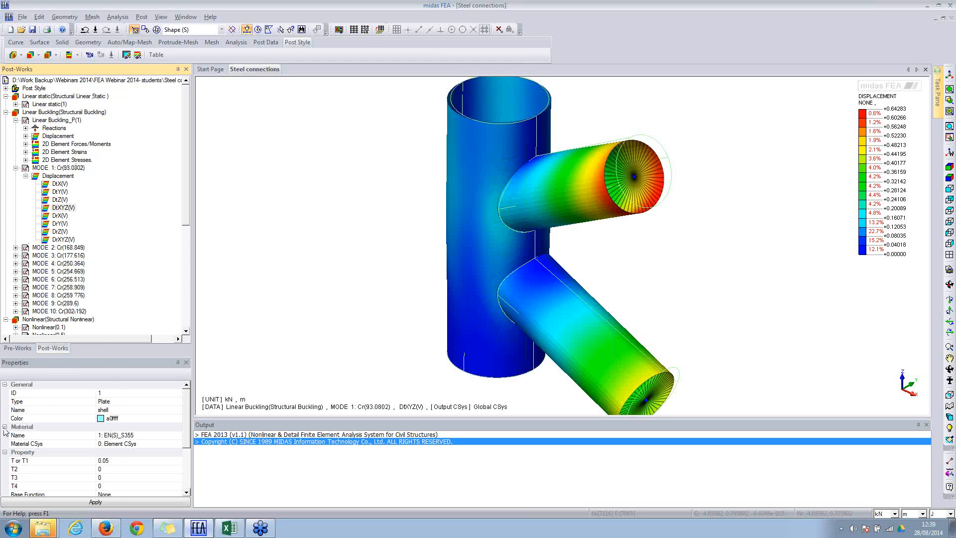
{"action": "scroll", "coordinate": [182, 412], "scroll_direction": "down", "scroll_amount": 1}
{"action": "scroll", "coordinate": [184, 404], "scroll_direction": "up", "scroll_amount": 1}
Step: Create a new project with the 3D analysis type, lumped masses and kN and m units
{"action": "left_click", "coordinate": [21, 18]}
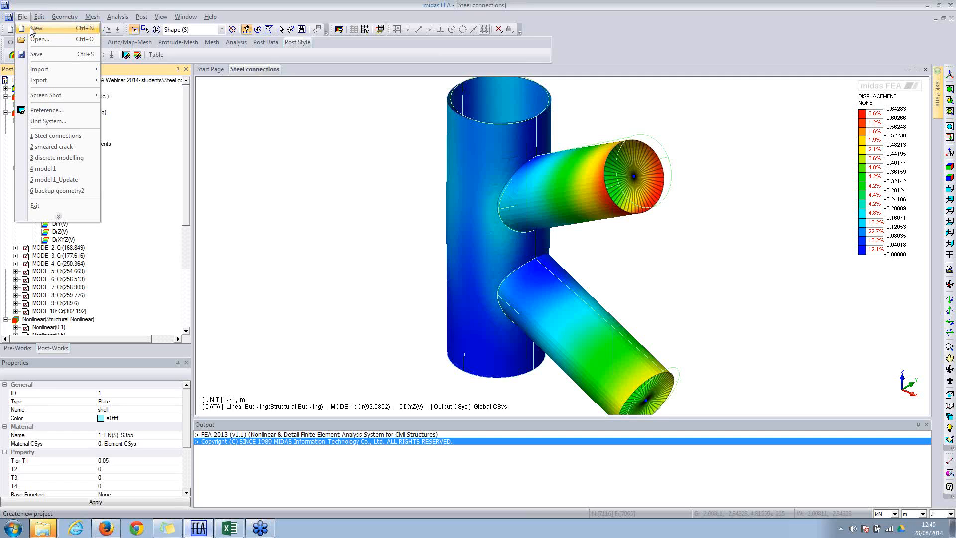
{"action": "left_click", "coordinate": [30, 29]}
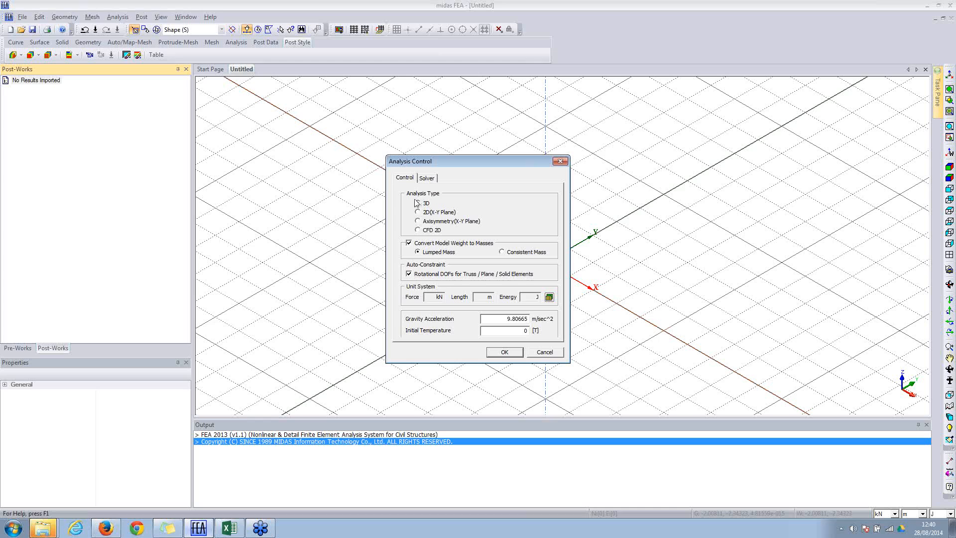
{"action": "left_click", "coordinate": [504, 352]}
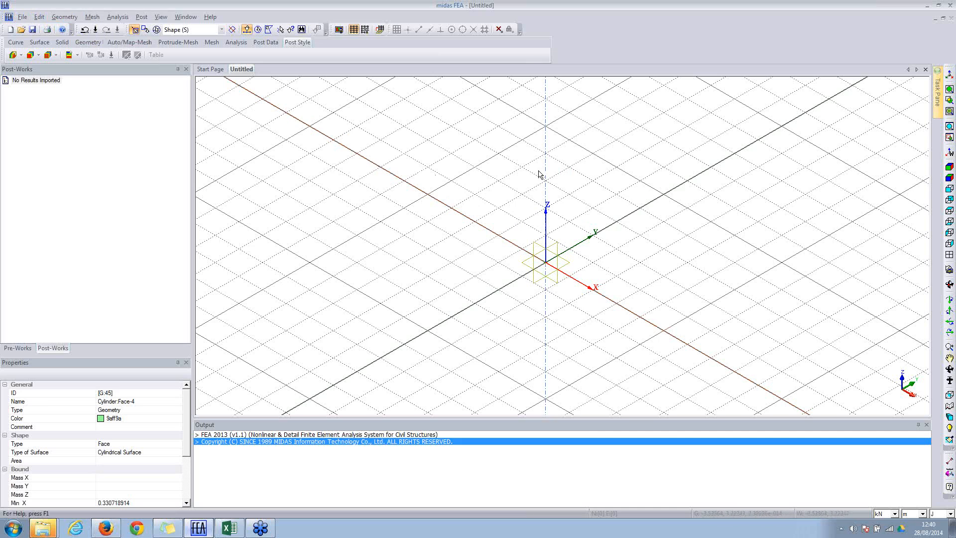
Step: Set the active work plane to XZ (0,-1,0) and view it face-on
{"action": "scroll", "coordinate": [539, 174], "scroll_direction": "down", "scroll_amount": 2}
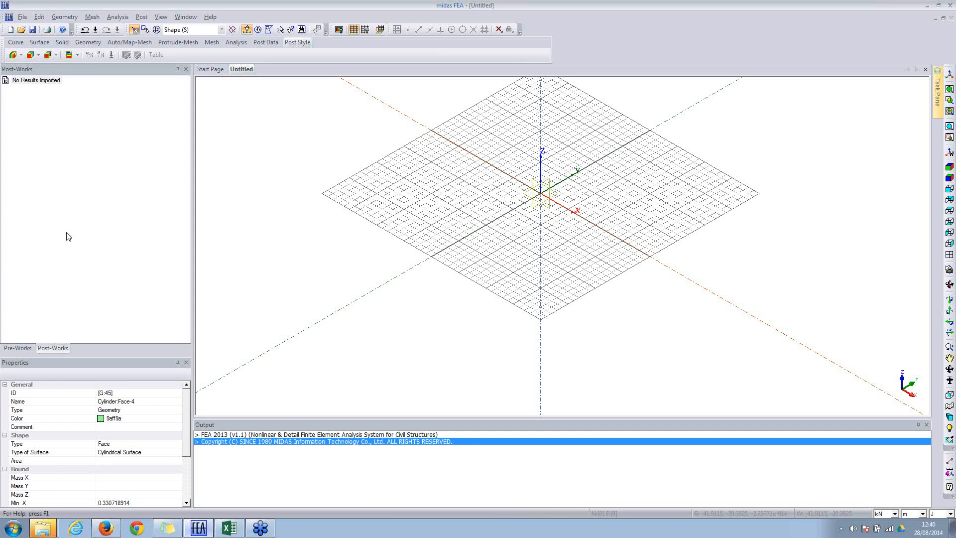
{"action": "left_click", "coordinate": [19, 348]}
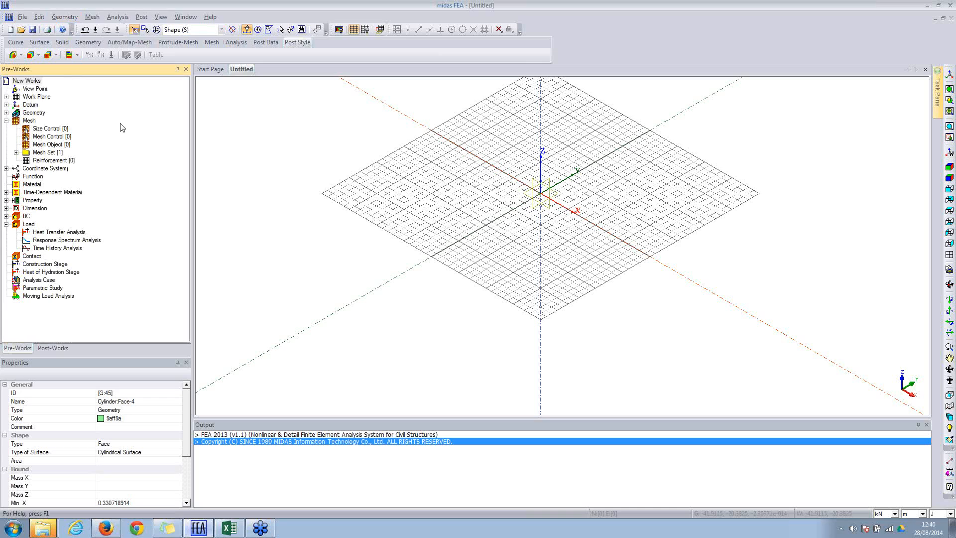
{"action": "left_click", "coordinate": [6, 97]}
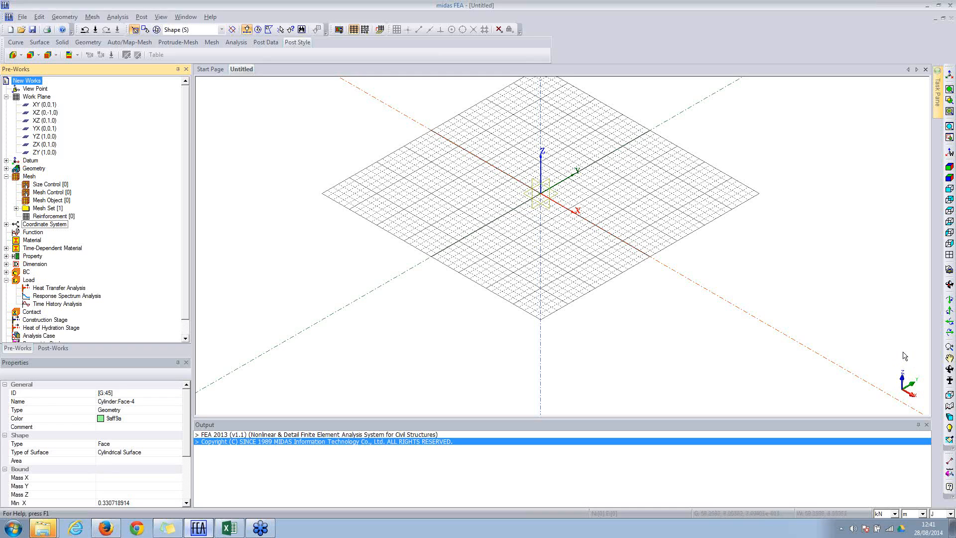
{"action": "left_click", "coordinate": [38, 104]}
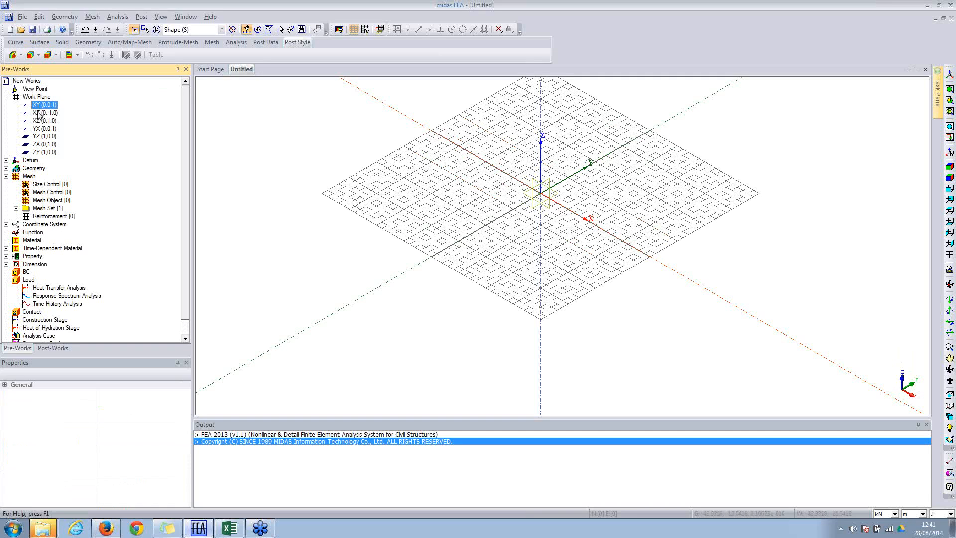
{"action": "left_click", "coordinate": [41, 114]}
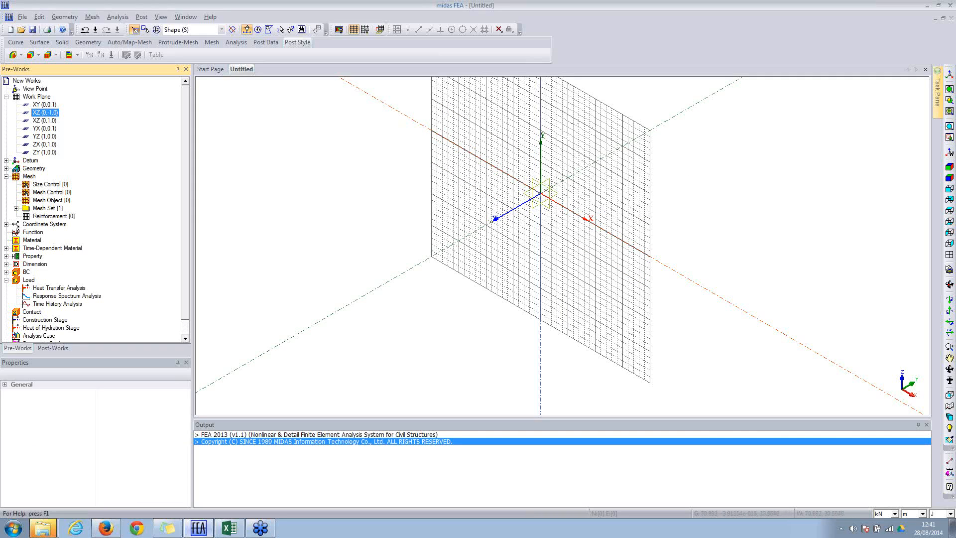
{"action": "left_click", "coordinate": [950, 256]}
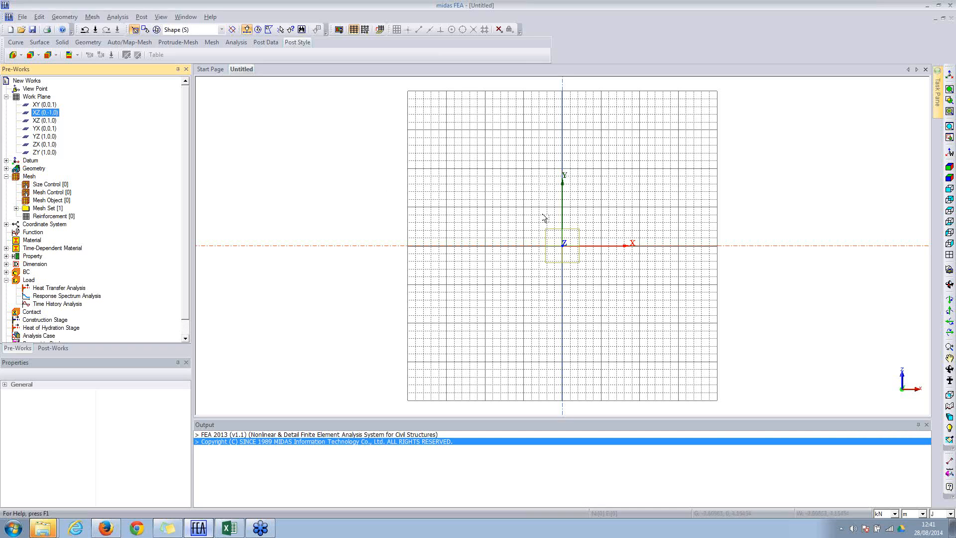
Step: Set a uniform rectangular line grid on the work plane with size 0.1 and number 100
{"action": "left_click", "coordinate": [69, 18]}
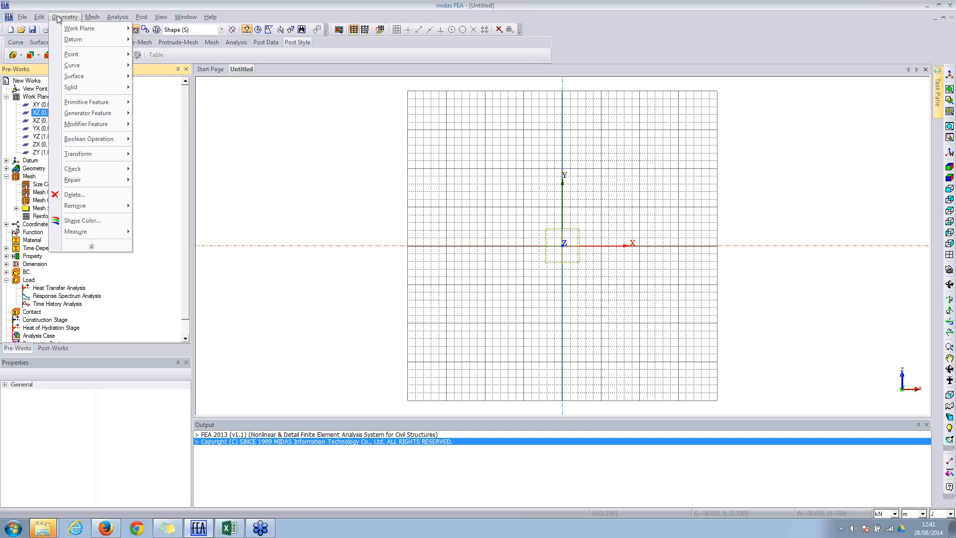
{"action": "mouse_move", "coordinate": [87, 30]}
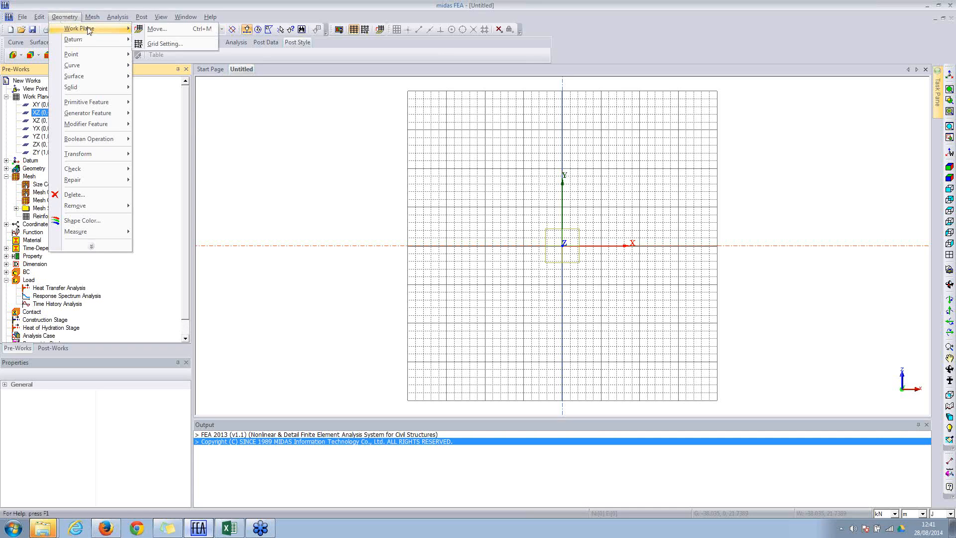
{"action": "left_click", "coordinate": [164, 44]}
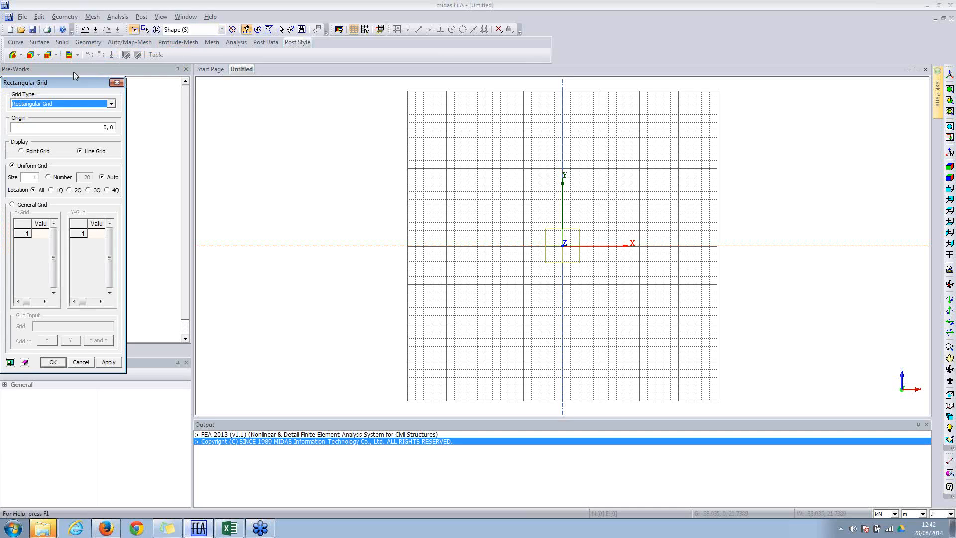
{"action": "left_click_drag", "start_coordinate": [73, 37], "coordinate": [144, 50]}
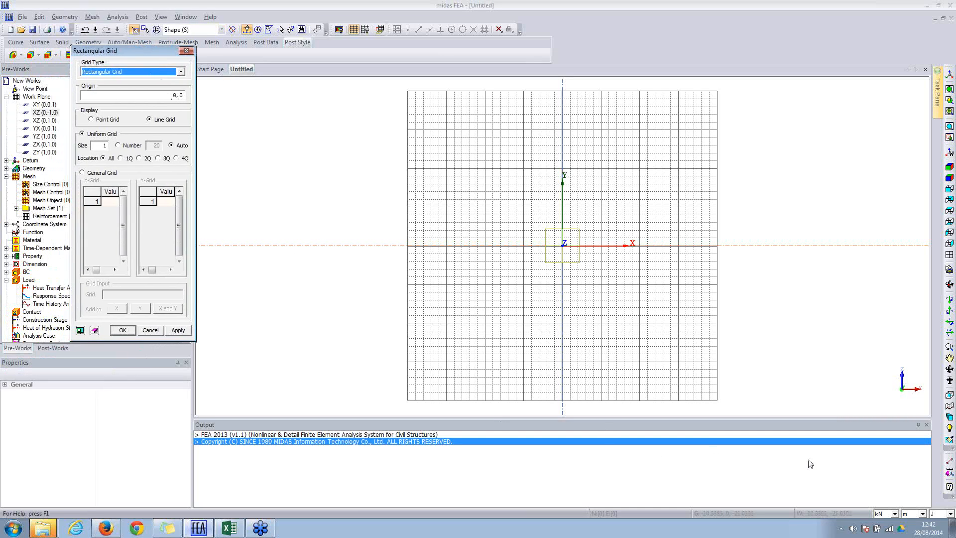
{"action": "left_click", "coordinate": [102, 145]}
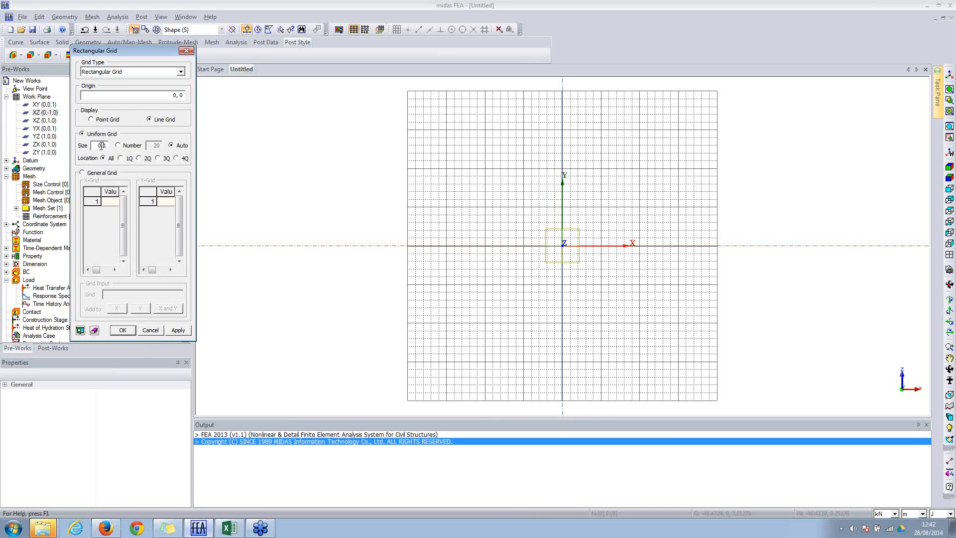
{"action": "left_click", "coordinate": [127, 149]}
{"action": "left_click", "coordinate": [79, 330]}
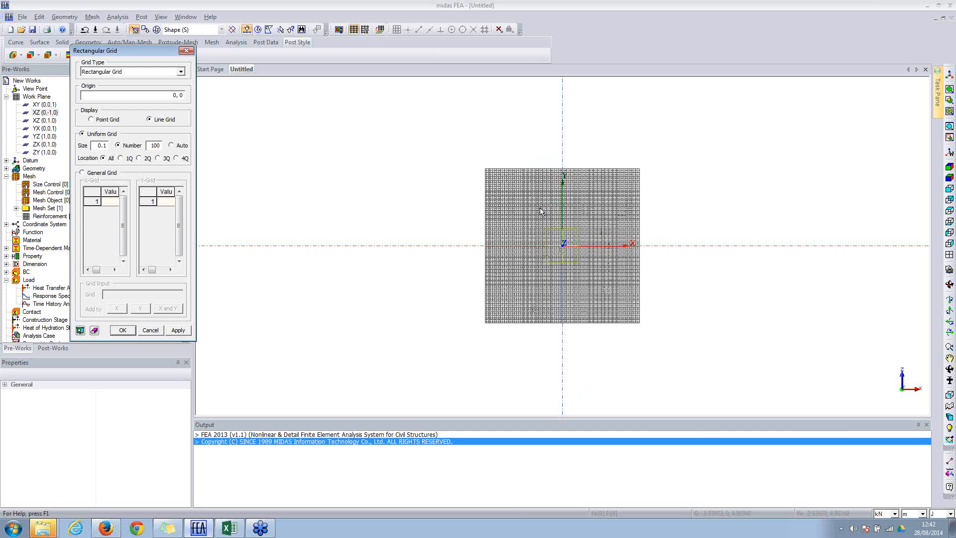
Step: Increase the grid number in the rectangular grid settings and accept the grid
{"action": "left_click_drag", "start_coordinate": [151, 146], "coordinate": [163, 146]}
{"action": "left_click", "coordinate": [124, 331]}
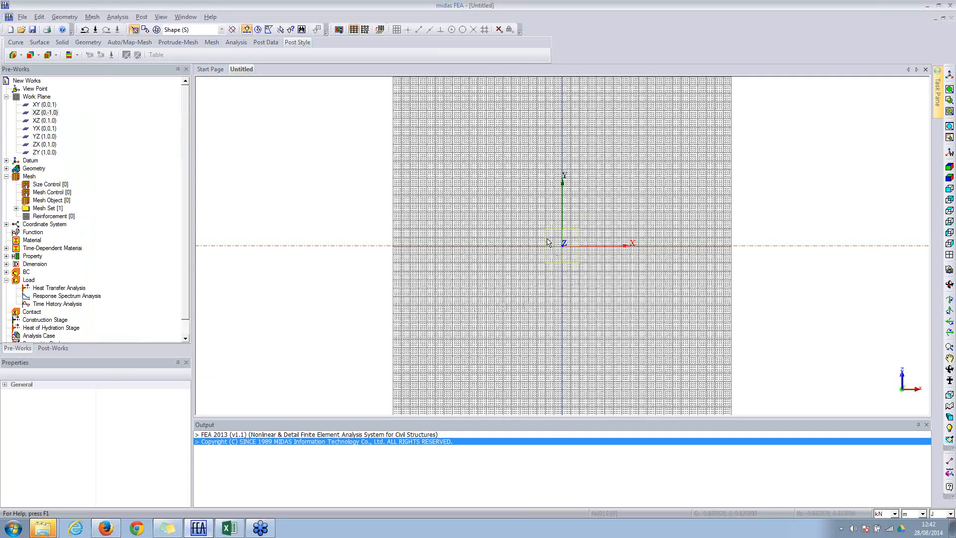
{"action": "scroll", "coordinate": [547, 245], "scroll_direction": "up", "scroll_amount": 3}
{"action": "scroll", "coordinate": [607, 265], "scroll_direction": "up", "scroll_amount": 3}
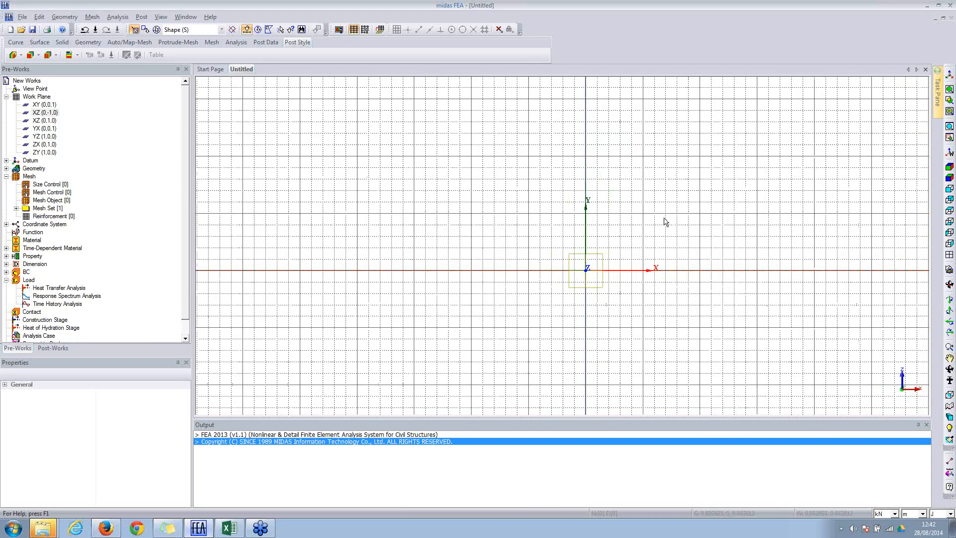
{"action": "scroll", "coordinate": [524, 219], "scroll_direction": "down", "scroll_amount": 1}
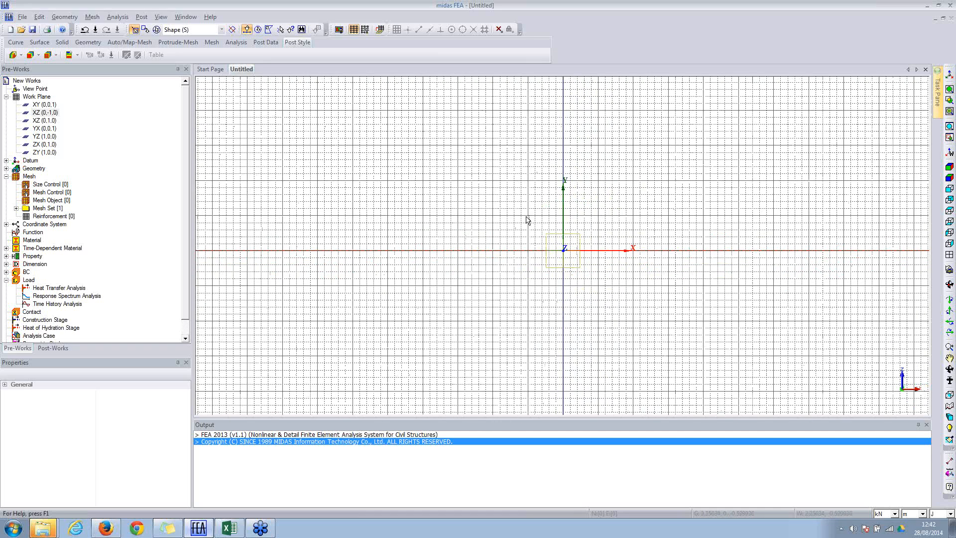
Step: Activate the XZ (0,-1,0) work plane again, look at it isometrically and return to the face-on view
{"action": "double_click", "coordinate": [35, 115]}
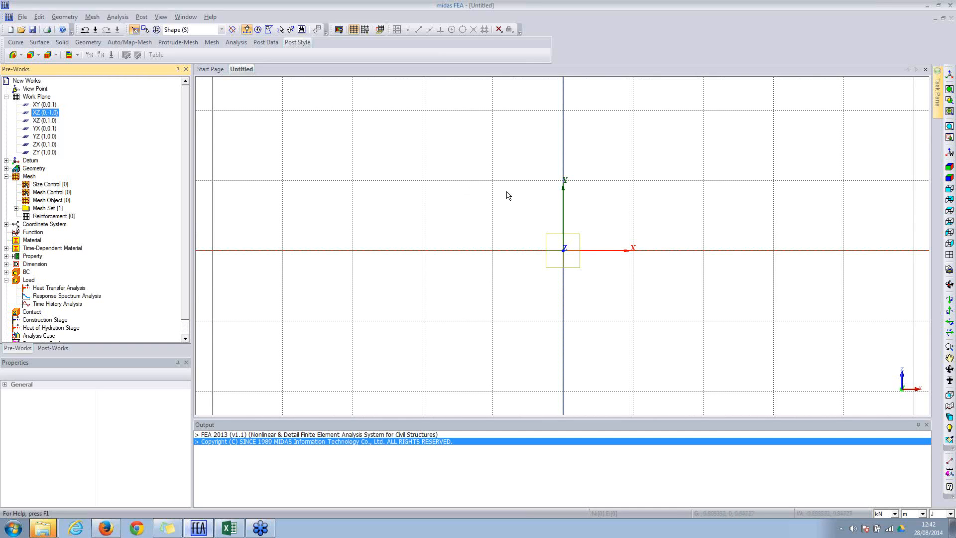
{"action": "left_click", "coordinate": [950, 168]}
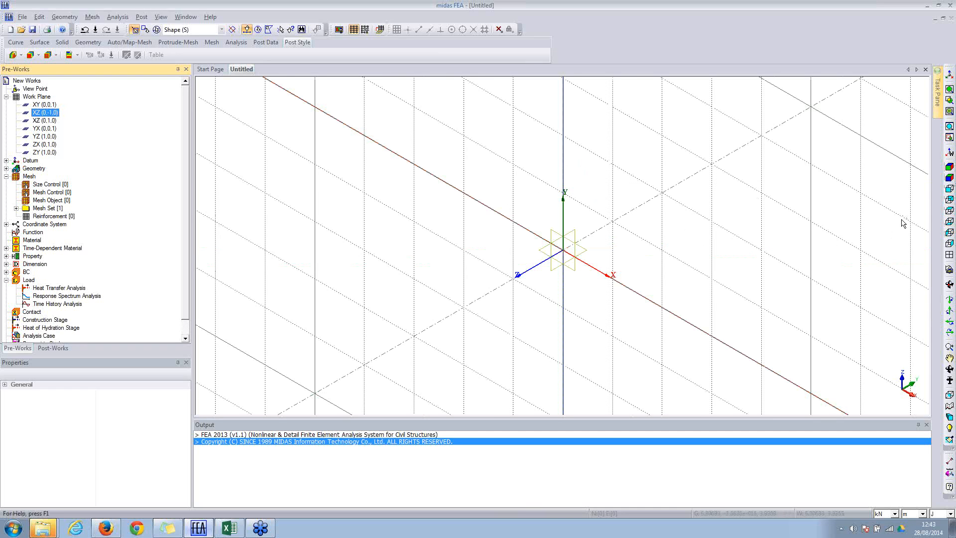
{"action": "left_click", "coordinate": [950, 256]}
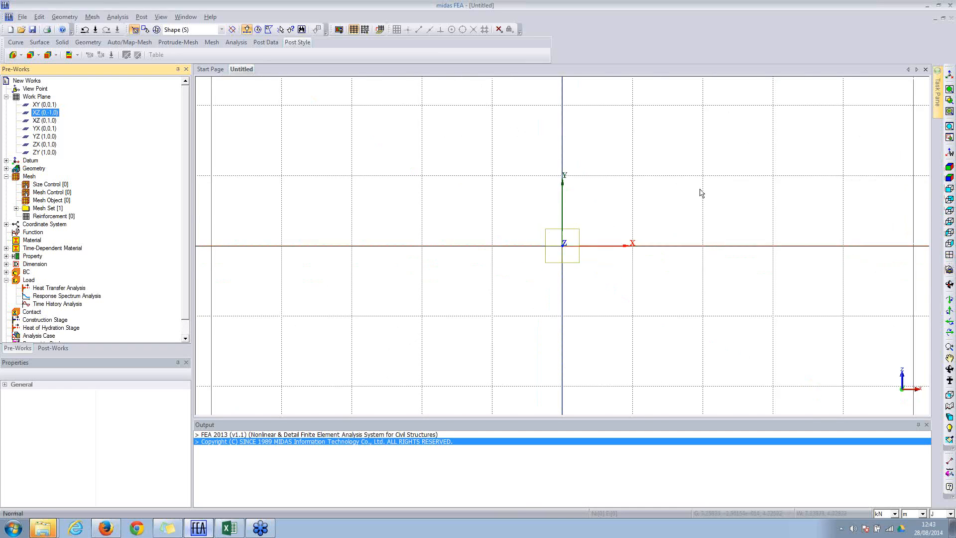
Step: Set the work plane's uniform grid size to 0.1 m and increase its grid number to cover a large area
{"action": "left_click", "coordinate": [64, 17]}
{"action": "mouse_move", "coordinate": [85, 29]}
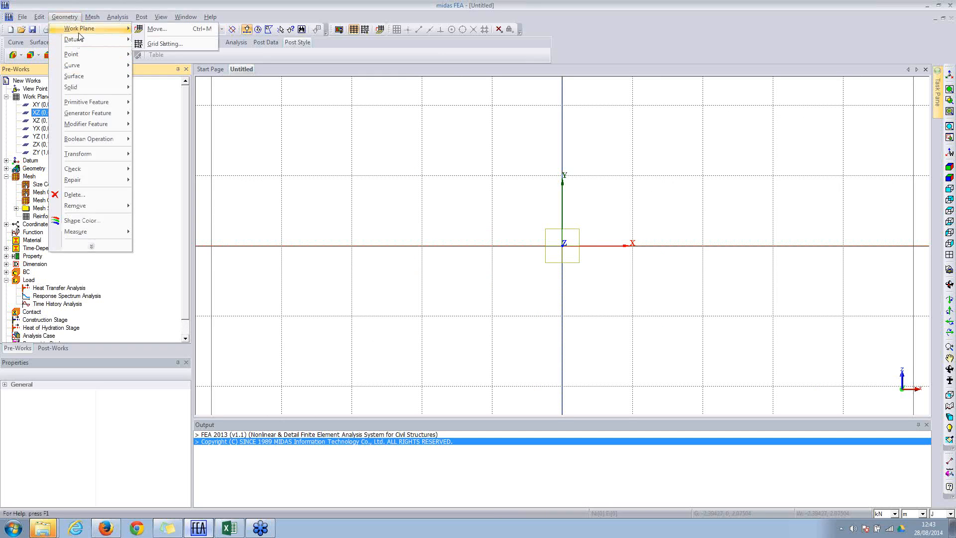
{"action": "left_click", "coordinate": [150, 41]}
{"action": "left_click", "coordinate": [34, 178]}
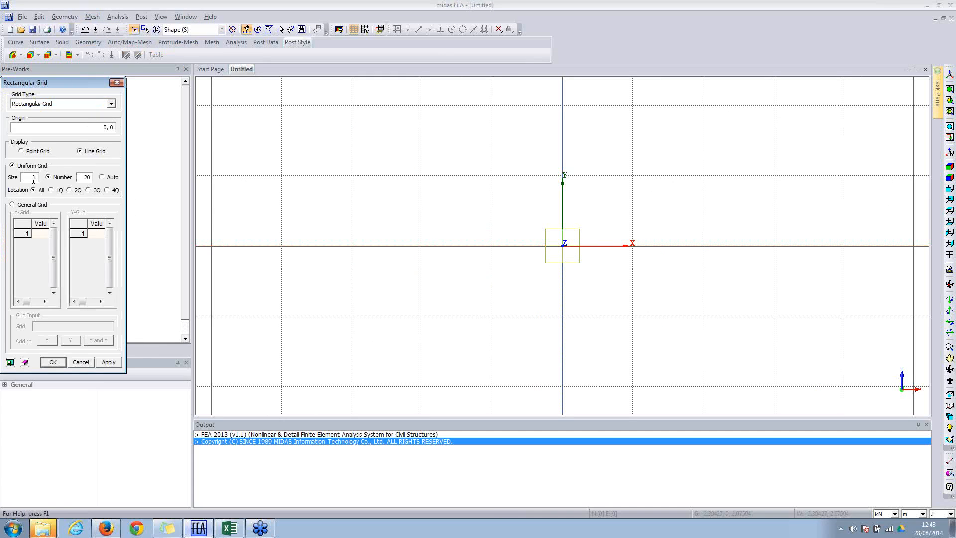
{"action": "double_click", "coordinate": [85, 177]}
{"action": "type", "text": "1"}
{"action": "left_click", "coordinate": [53, 362]}
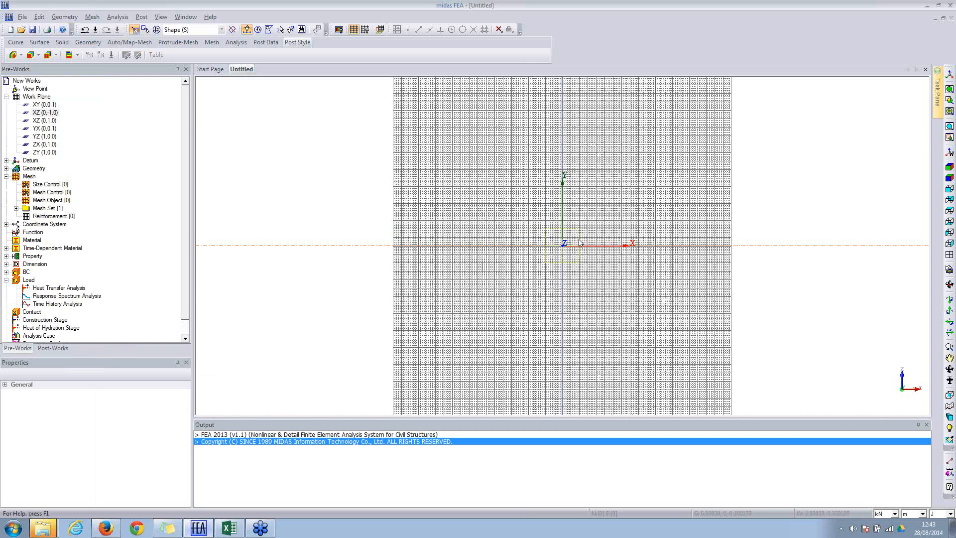
{"action": "scroll", "coordinate": [570, 245], "scroll_direction": "up", "scroll_amount": 5}
{"action": "scroll", "coordinate": [356, 235], "scroll_direction": "up", "scroll_amount": 2}
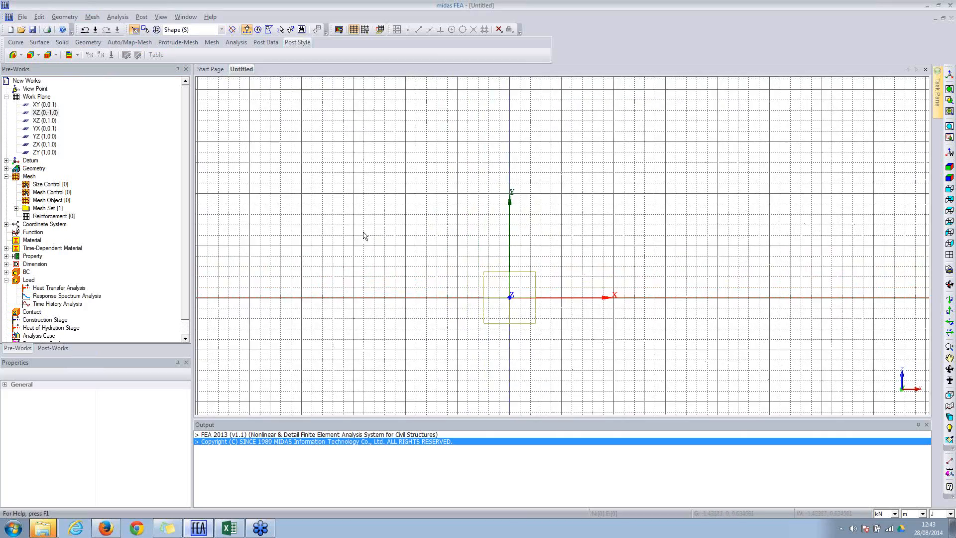
{"action": "scroll", "coordinate": [356, 235], "scroll_direction": "up", "scroll_amount": 1}
Step: Draw a 2.5 by 0.5 m rectangle wire on the work plane from the origin, snapping to the grid
{"action": "left_click", "coordinate": [65, 16]}
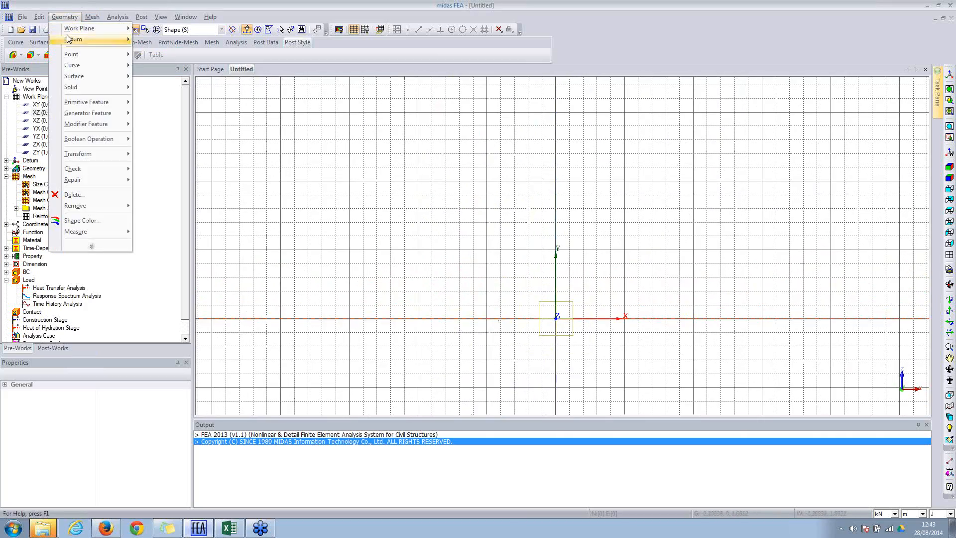
{"action": "mouse_move", "coordinate": [80, 66]}
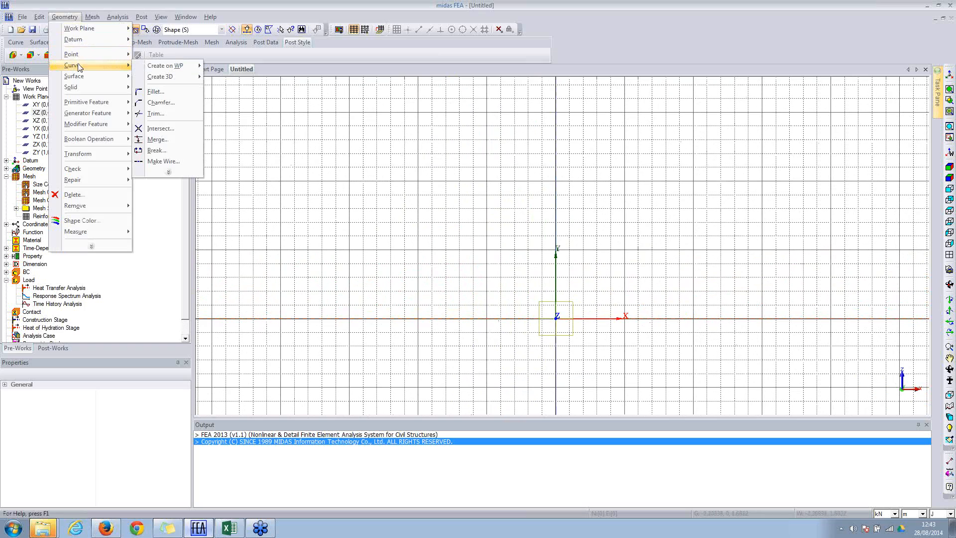
{"action": "mouse_move", "coordinate": [183, 68]}
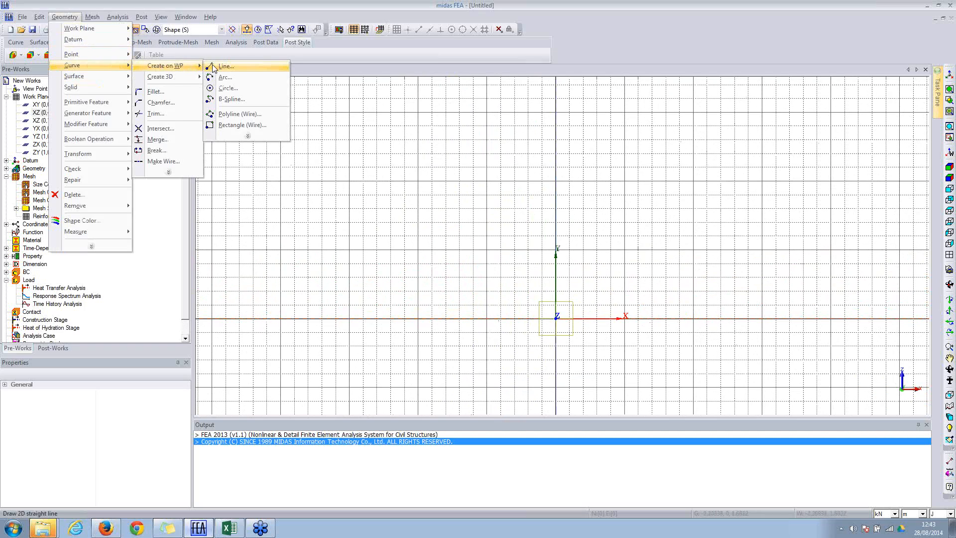
{"action": "left_click", "coordinate": [248, 136]}
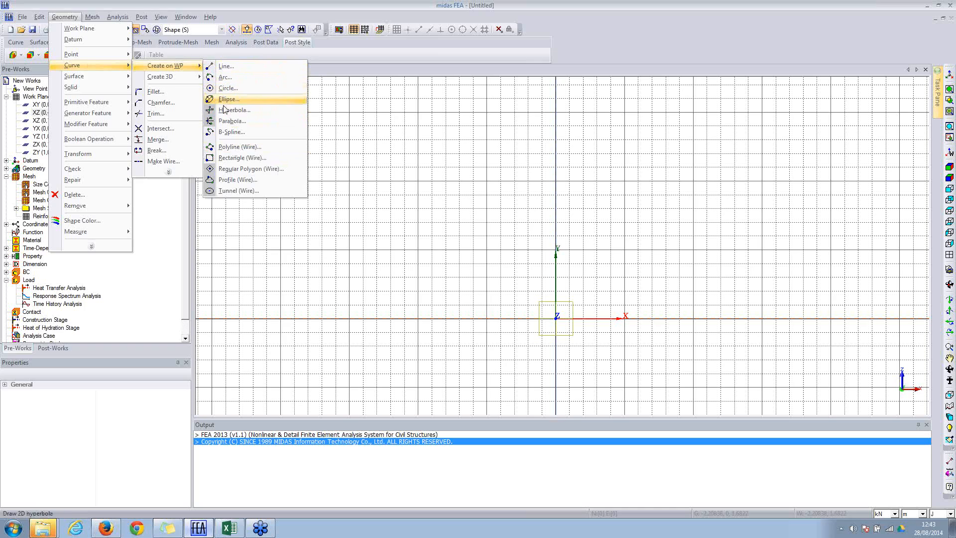
{"action": "left_click", "coordinate": [212, 157]}
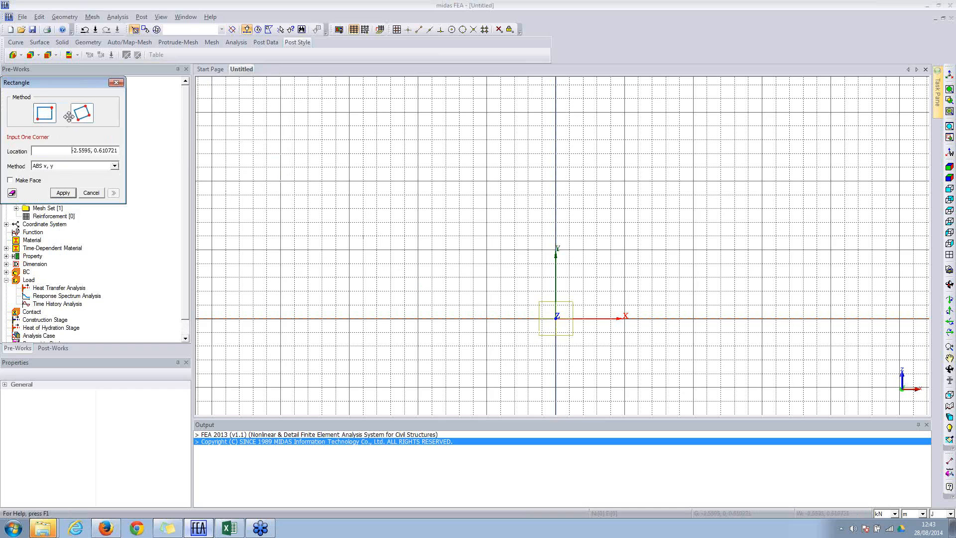
{"action": "left_click", "coordinate": [397, 30]}
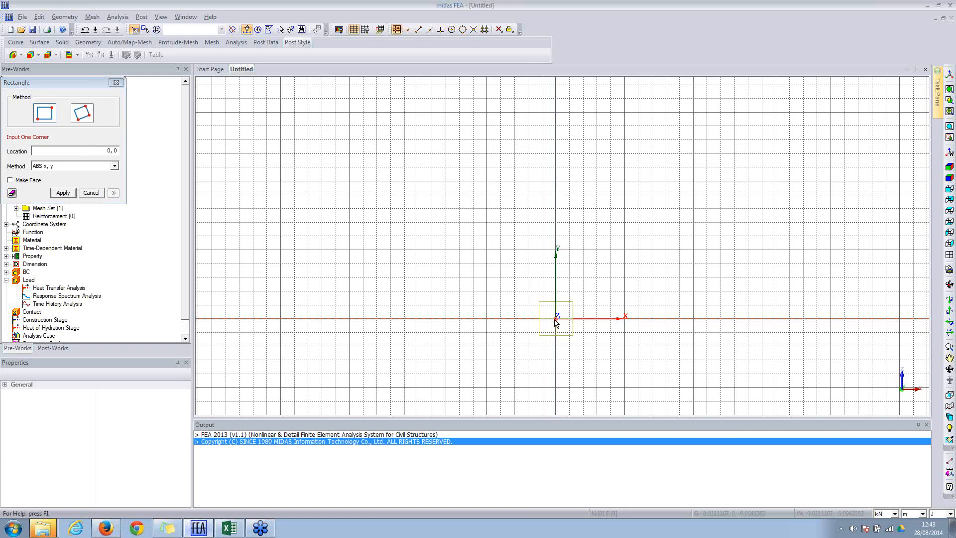
{"action": "left_click", "coordinate": [556, 319]}
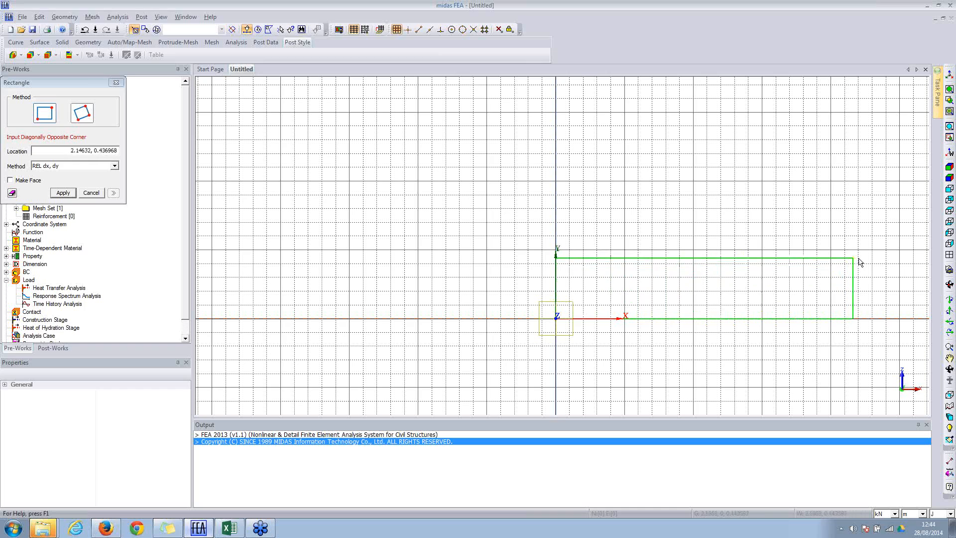
{"action": "left_click", "coordinate": [901, 253]}
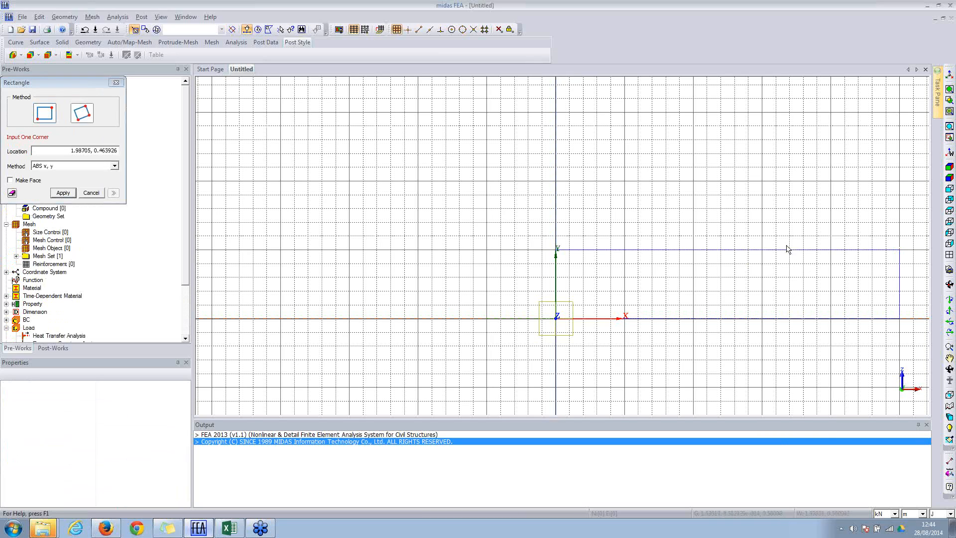
Step: Examine the rectangle wire up close and at an angle, with the grid hidden and shown again
{"action": "left_click", "coordinate": [950, 359]}
{"action": "left_click_drag", "start_coordinate": [737, 295], "coordinate": [509, 227]}
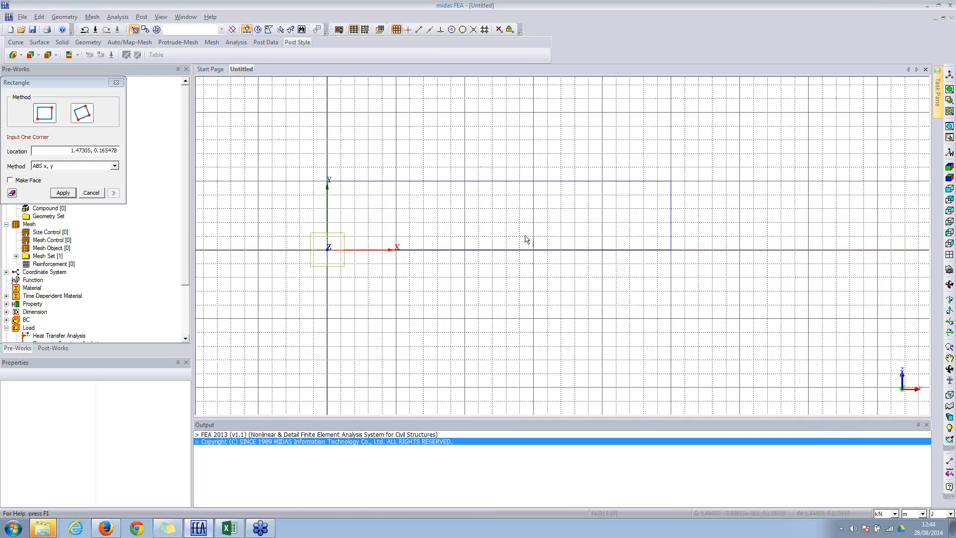
{"action": "middle_click_drag", "start_coordinate": [510, 251], "coordinate": [487, 255]}
{"action": "scroll", "coordinate": [507, 239], "scroll_direction": "up", "scroll_amount": 5}
{"action": "scroll", "coordinate": [506, 239], "scroll_direction": "down", "scroll_amount": 5}
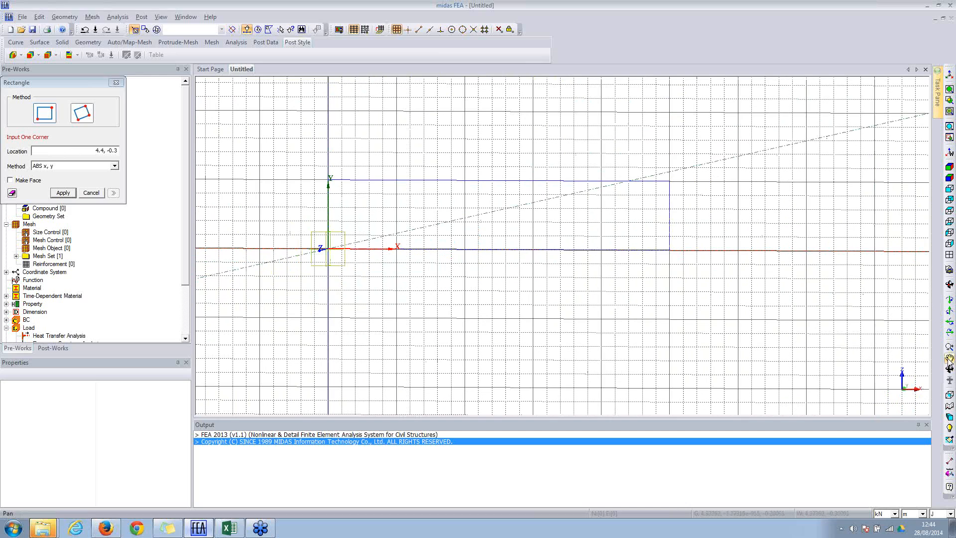
{"action": "left_click", "coordinate": [950, 254]}
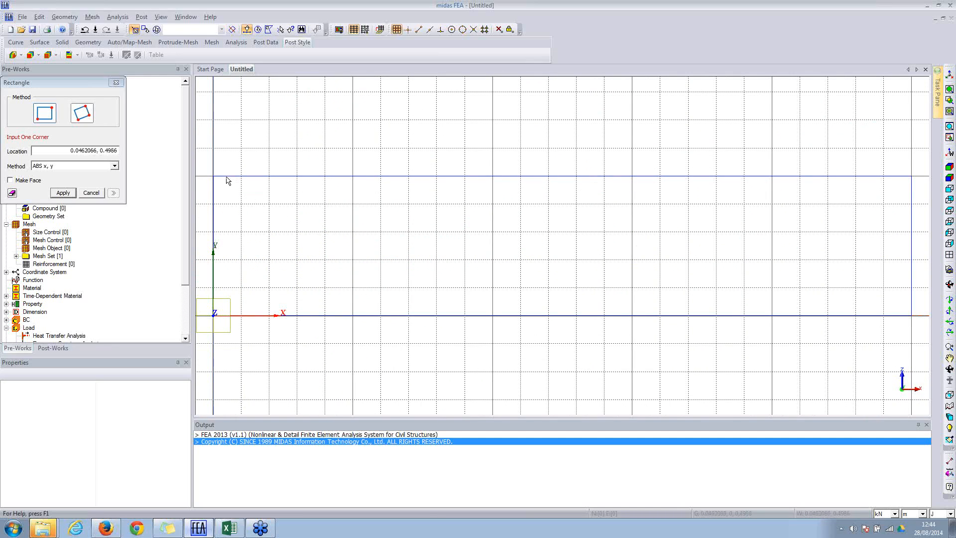
{"action": "left_click", "coordinate": [214, 177]}
{"action": "scroll", "coordinate": [794, 193], "scroll_direction": "down", "scroll_amount": 2}
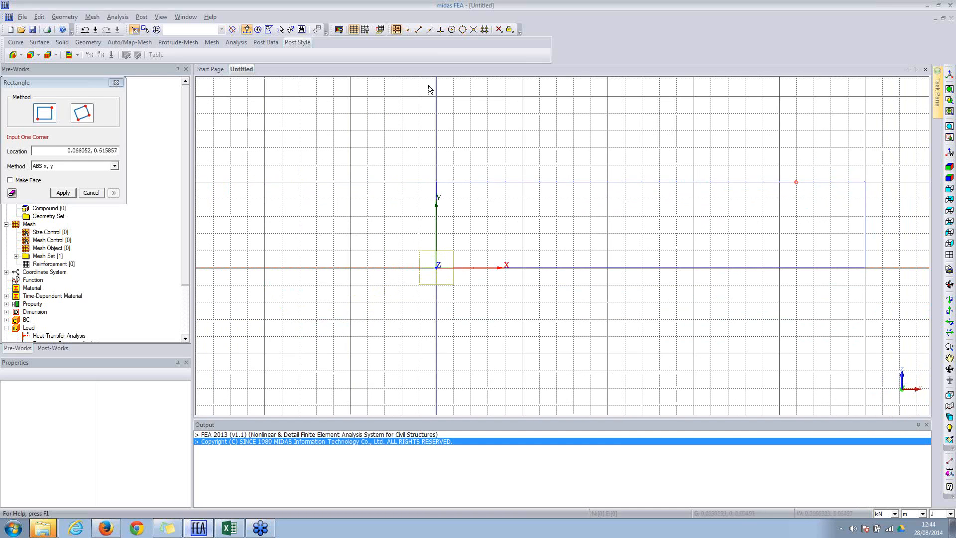
{"action": "left_click", "coordinate": [354, 30]}
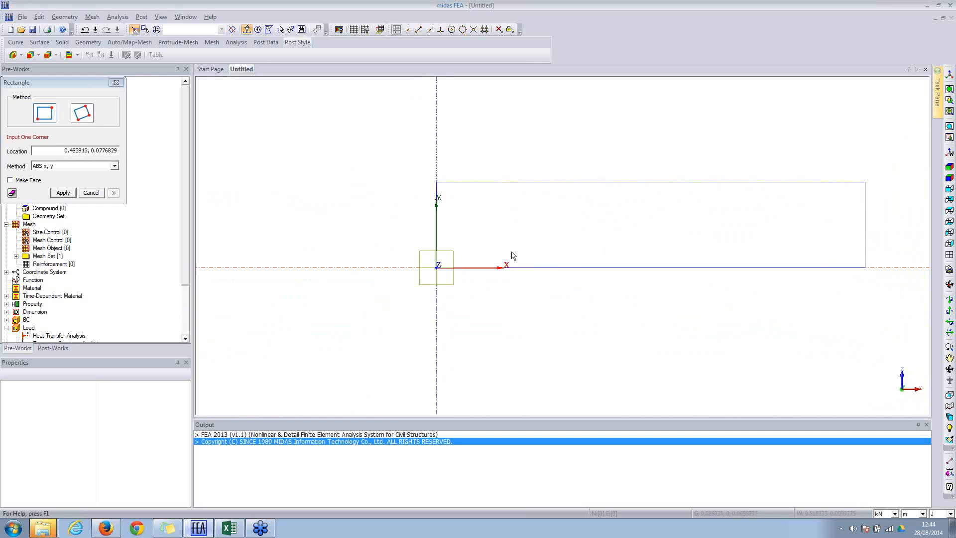
{"action": "left_click", "coordinate": [354, 31]}
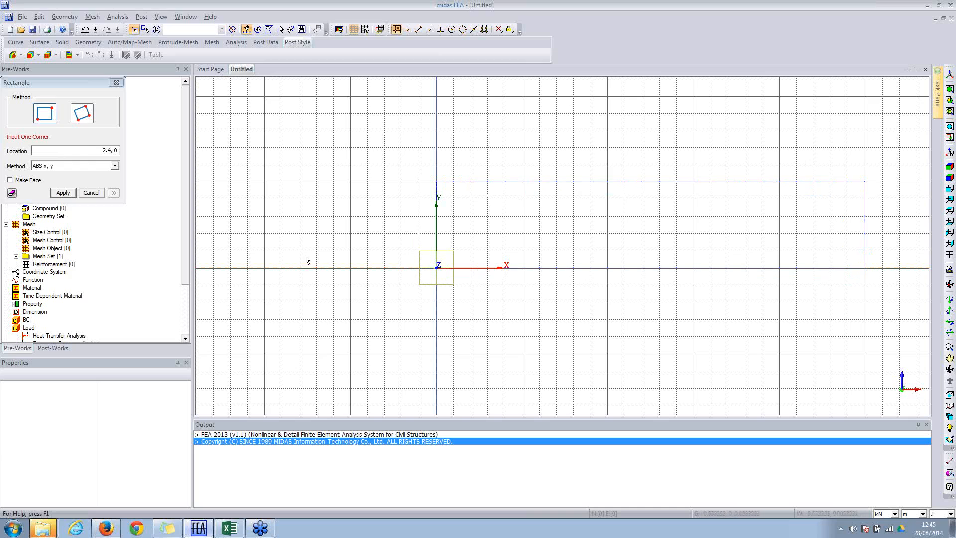
Step: Draw a second 2.5 by 0.5 m rectangle as a face from (0, -1), below the wire rectangle
{"action": "left_click", "coordinate": [10, 180]}
{"action": "left_click", "coordinate": [85, 151]}
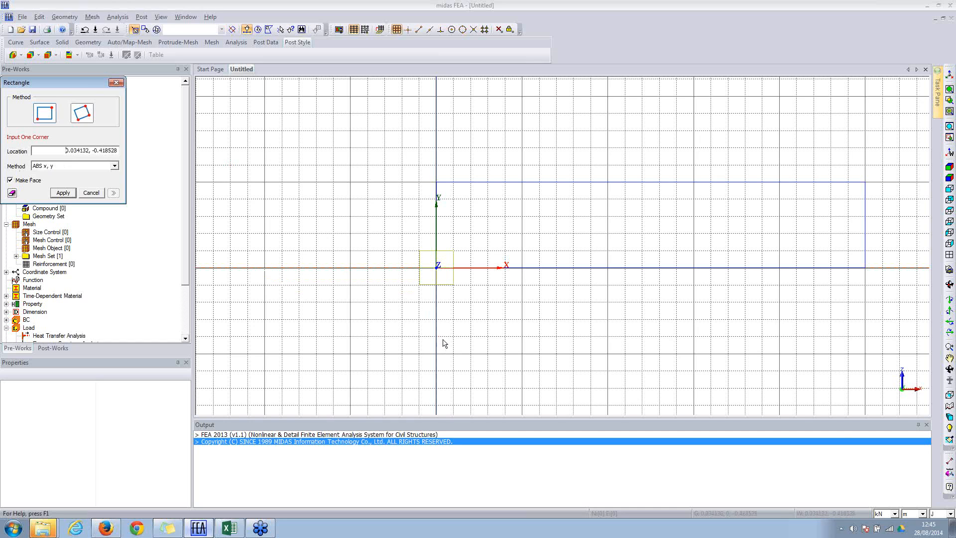
{"action": "middle_click_drag", "start_coordinate": [489, 327], "coordinate": [365, 264]}
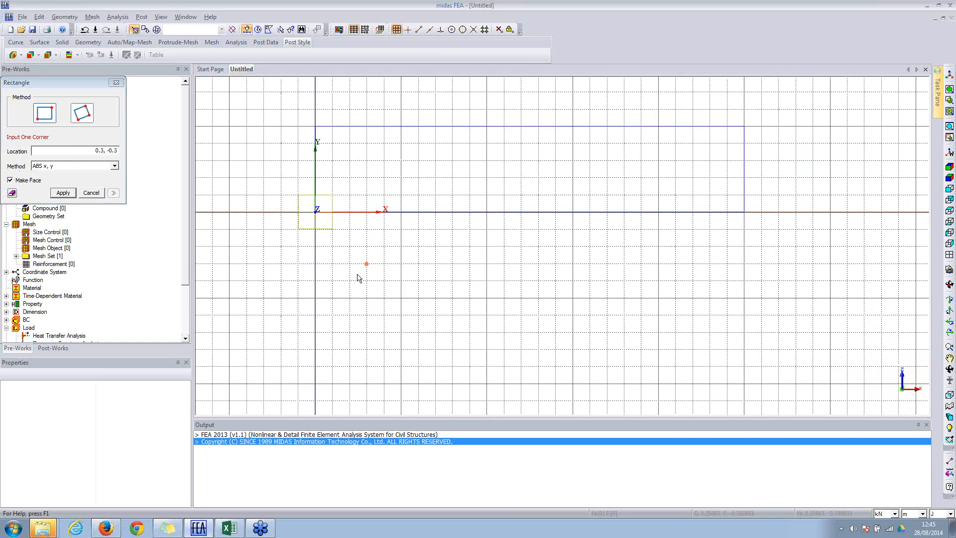
{"action": "left_click", "coordinate": [315, 384]}
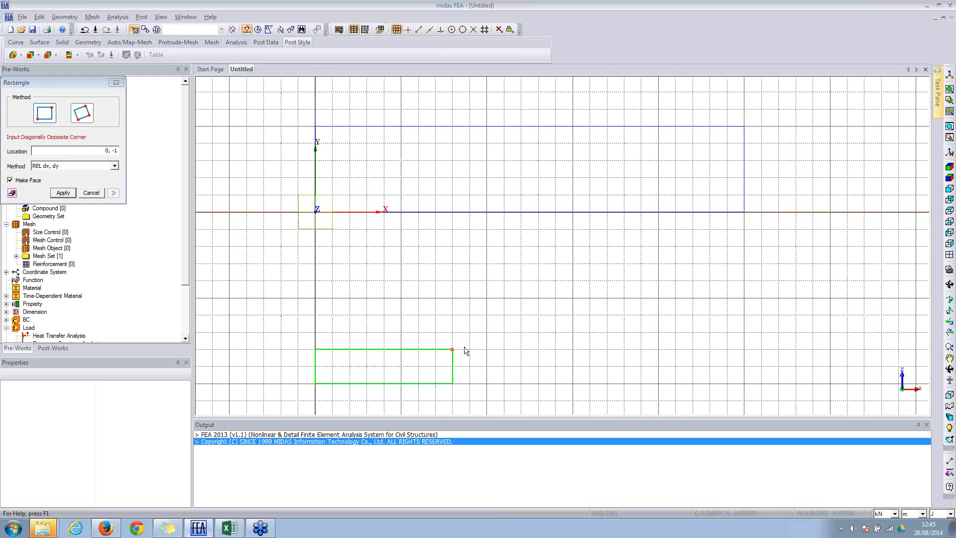
{"action": "left_click", "coordinate": [744, 299]}
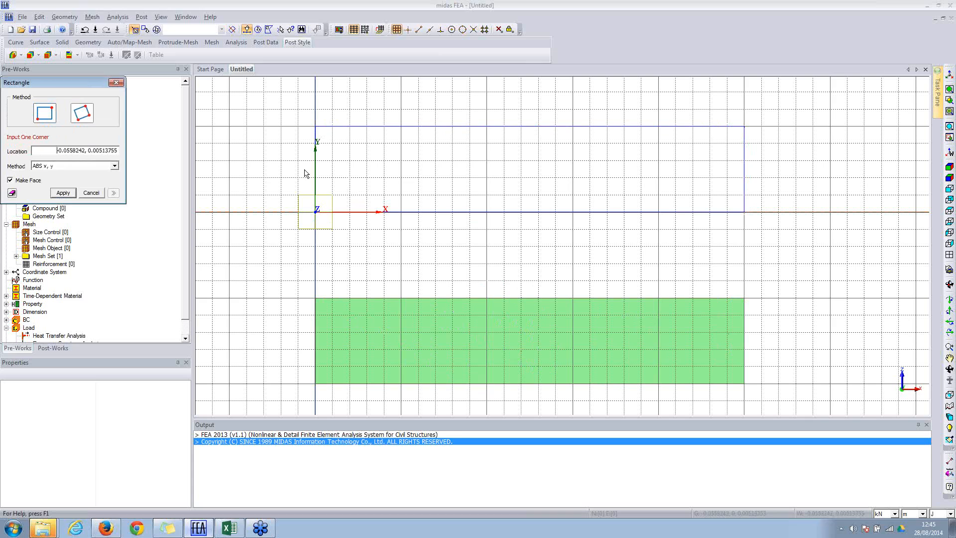
{"action": "left_click", "coordinate": [91, 193]}
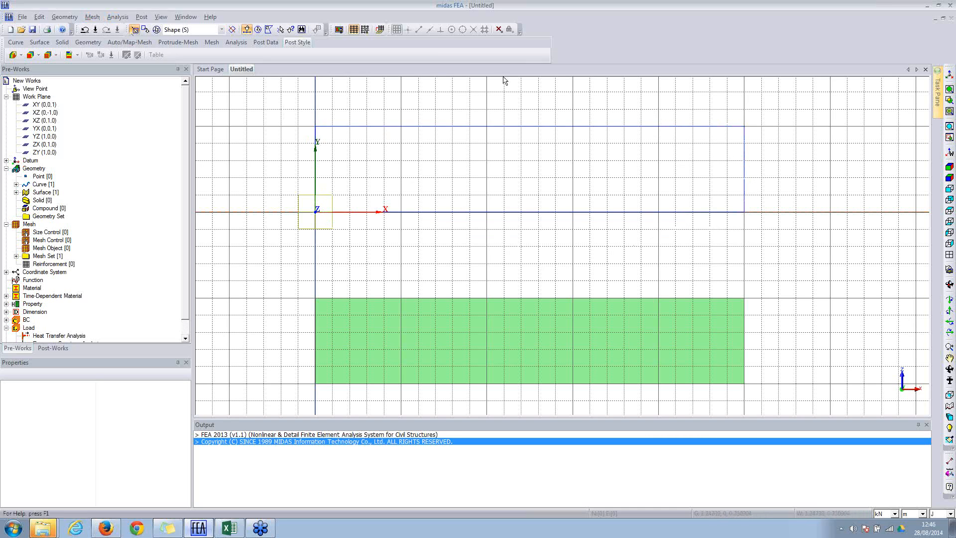
Step: Start defining a new isotropic material, checking the orthotropic property fields before returning to the isotropic ones
{"action": "left_click", "coordinate": [120, 18]}
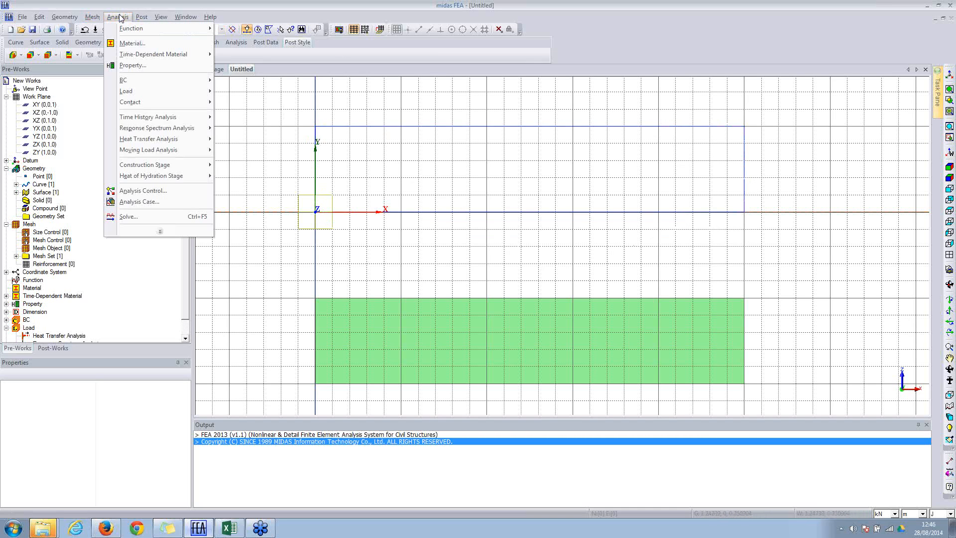
{"action": "left_click", "coordinate": [130, 43]}
{"action": "left_click", "coordinate": [187, 100]}
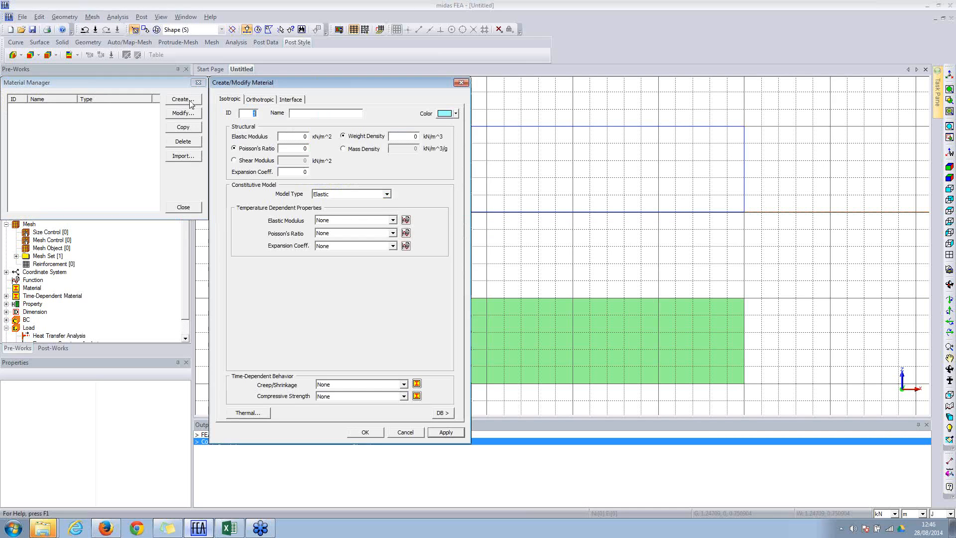
{"action": "left_click_drag", "start_coordinate": [273, 83], "coordinate": [297, 65]}
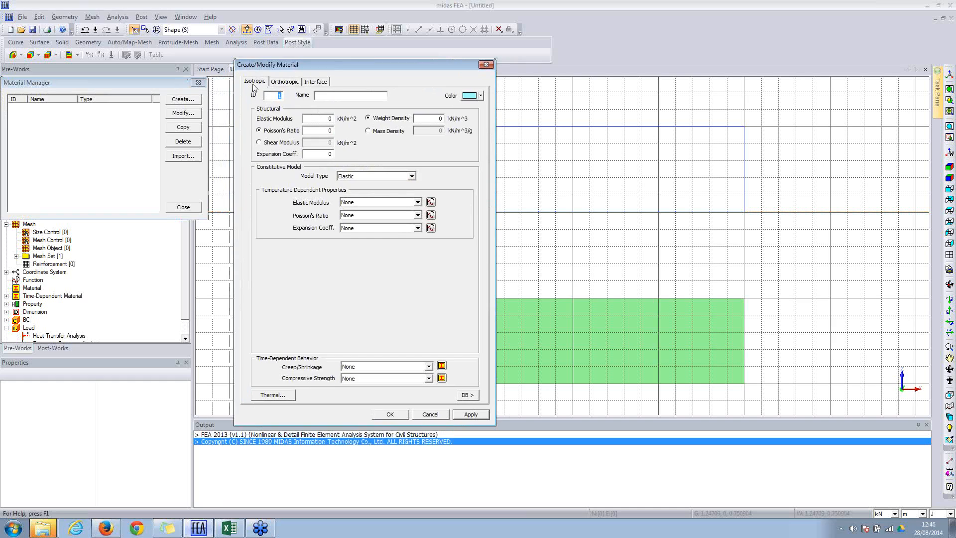
{"action": "left_click", "coordinate": [273, 85]}
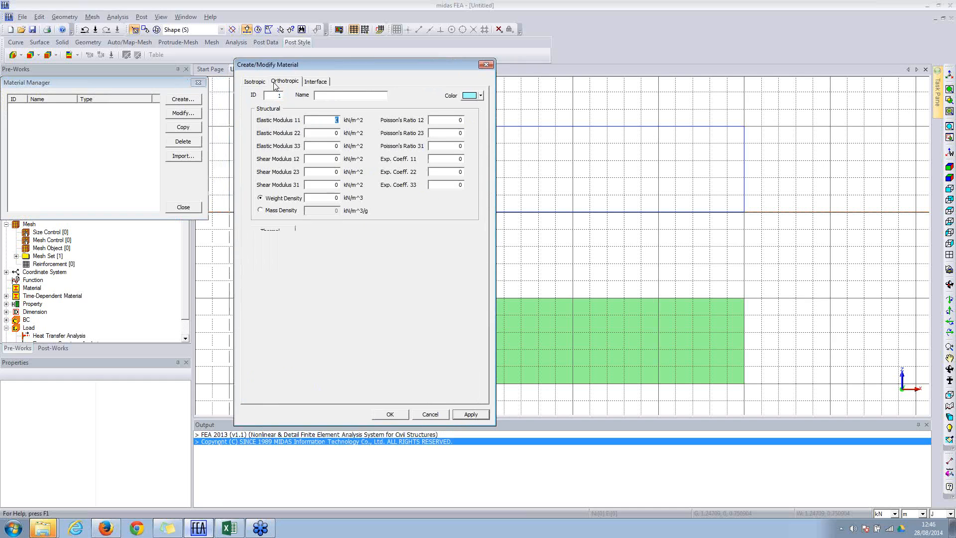
{"action": "left_click", "coordinate": [261, 85]}
{"action": "left_click", "coordinate": [316, 95]}
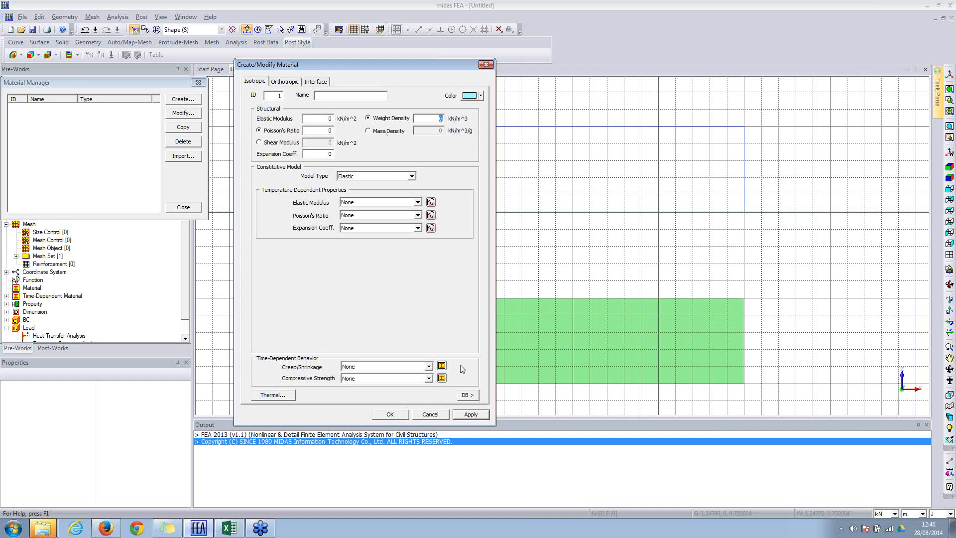
Step: Load EN(RC)_C40/50 from the EN(RC) material database, keep the Elastic model type, and save the material
{"action": "left_click", "coordinate": [468, 394]}
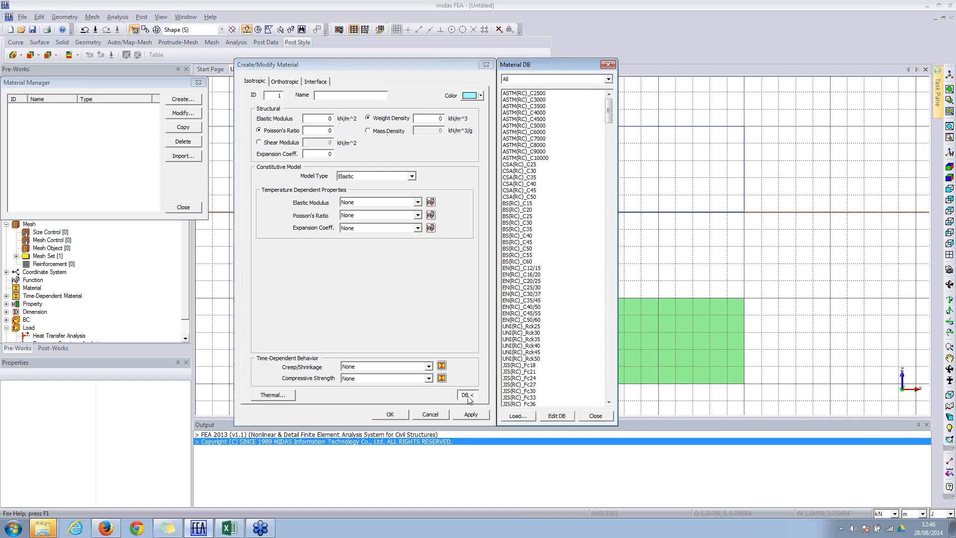
{"action": "left_click", "coordinate": [566, 79]}
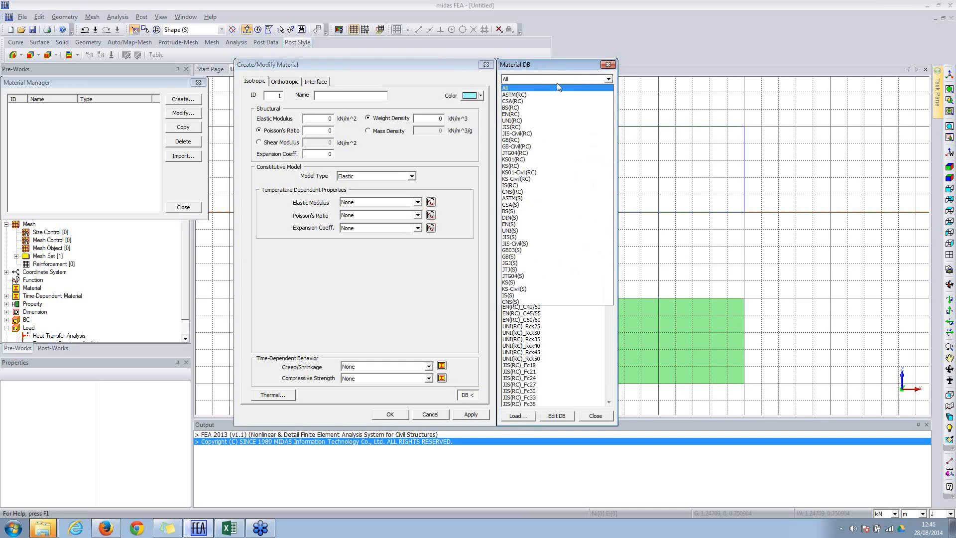
{"action": "left_click", "coordinate": [521, 115]}
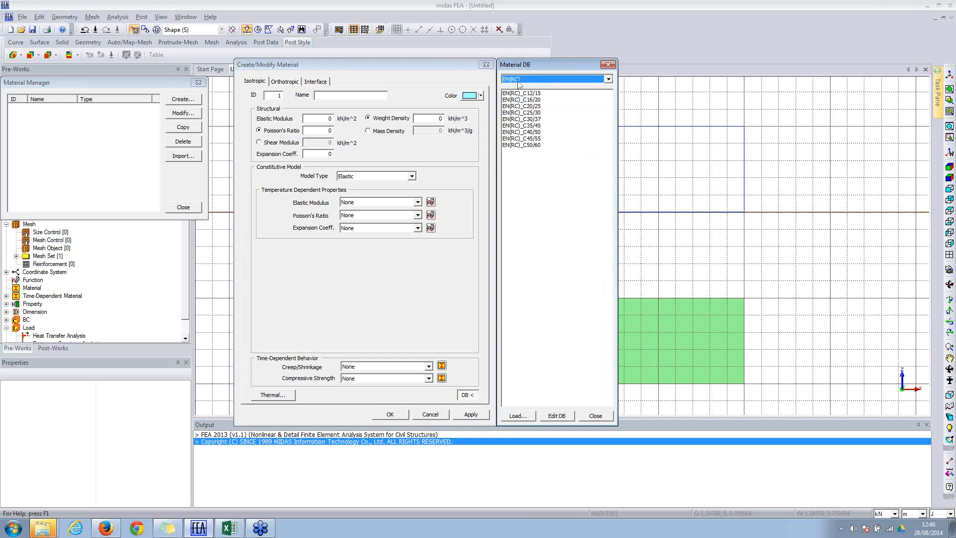
{"action": "left_click", "coordinate": [514, 134]}
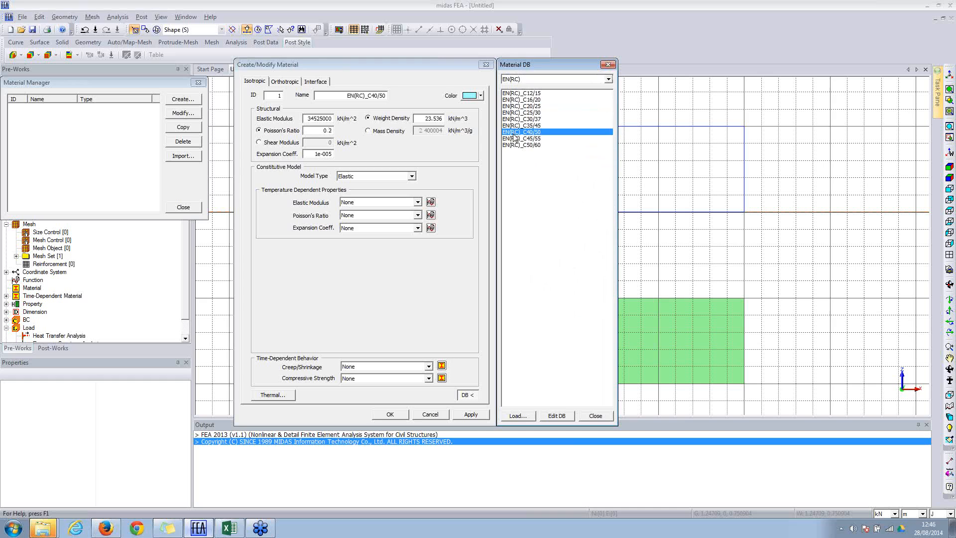
{"action": "left_click", "coordinate": [596, 416]}
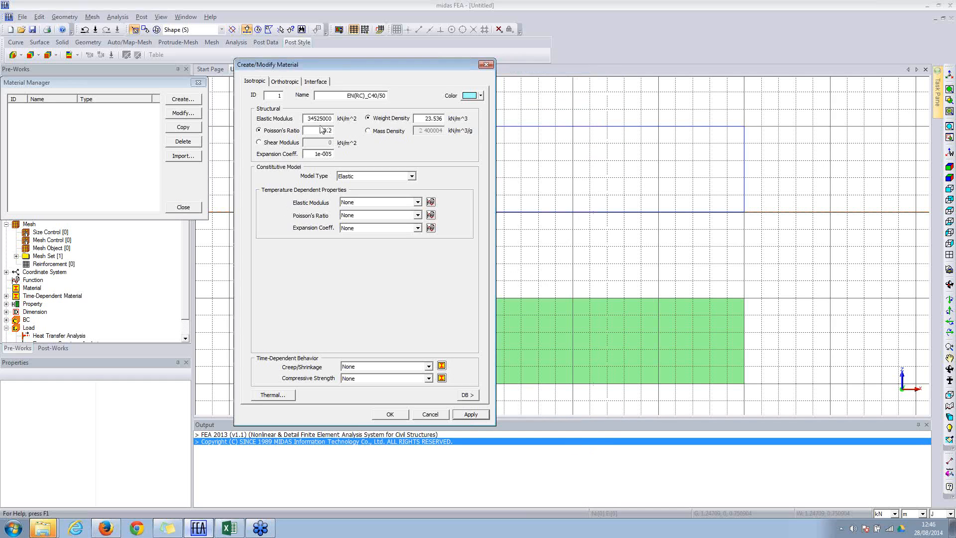
{"action": "left_click", "coordinate": [378, 177]}
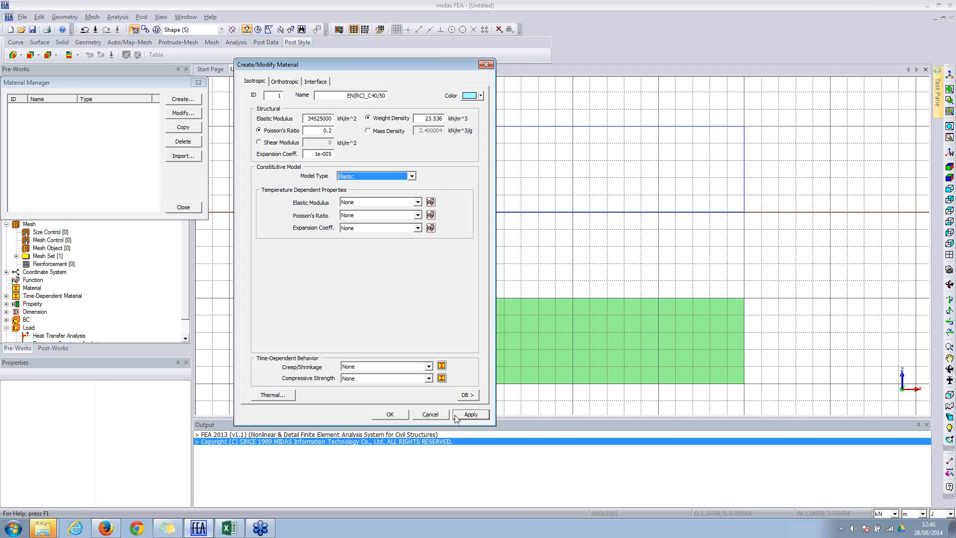
{"action": "left_click", "coordinate": [391, 416]}
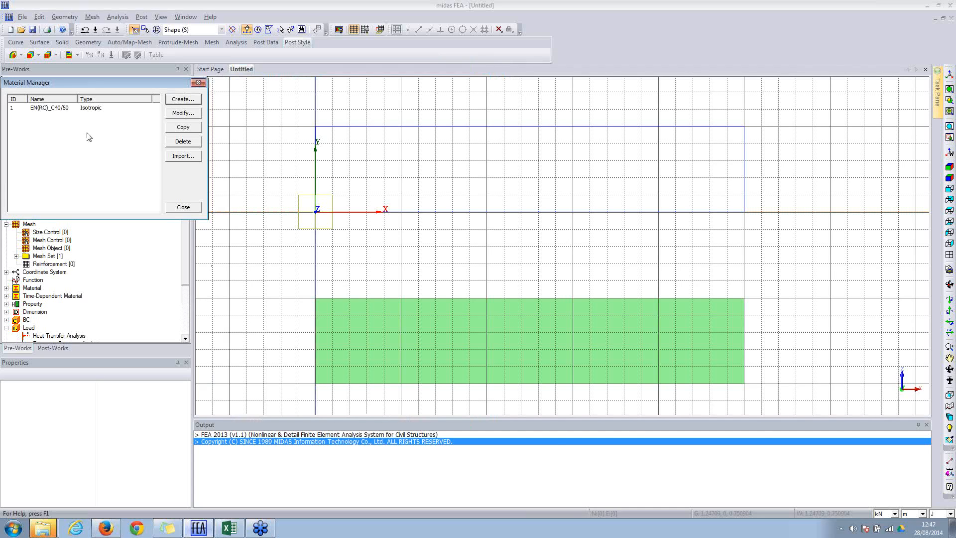
{"action": "left_click", "coordinate": [185, 208]}
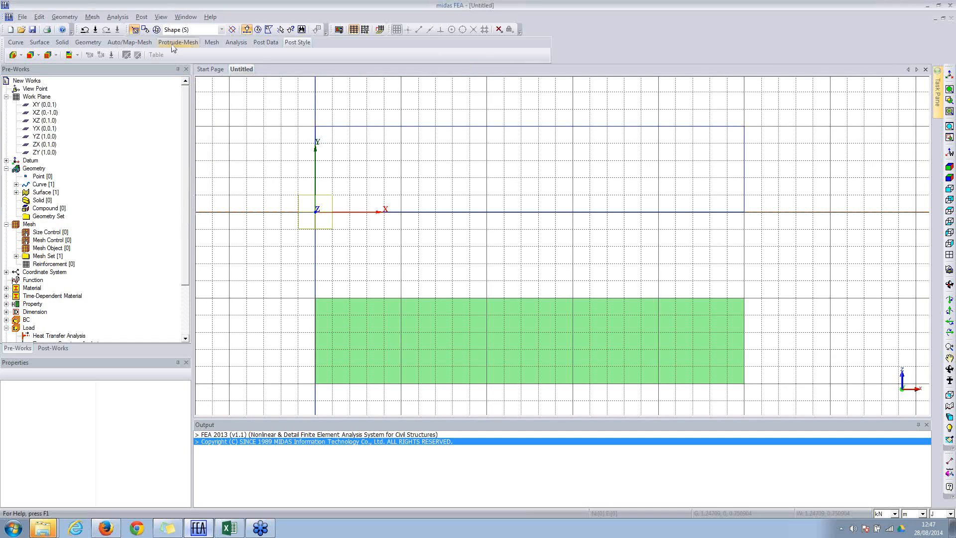
Step: Create a 2D plate property named plate with a thickness of 0.3 m and the EN(RC)_C40/50 material
{"action": "left_click", "coordinate": [118, 17]}
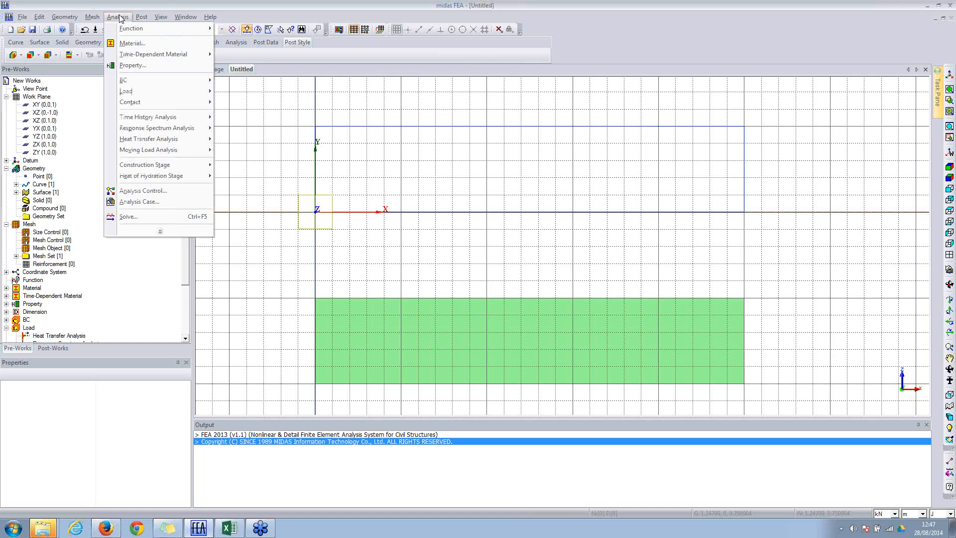
{"action": "left_click", "coordinate": [146, 68]}
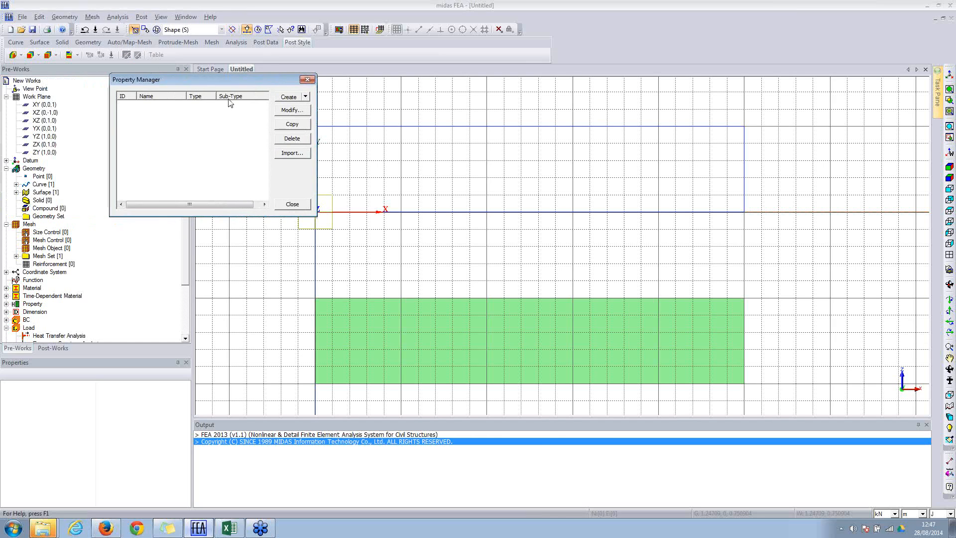
{"action": "left_click", "coordinate": [304, 97]}
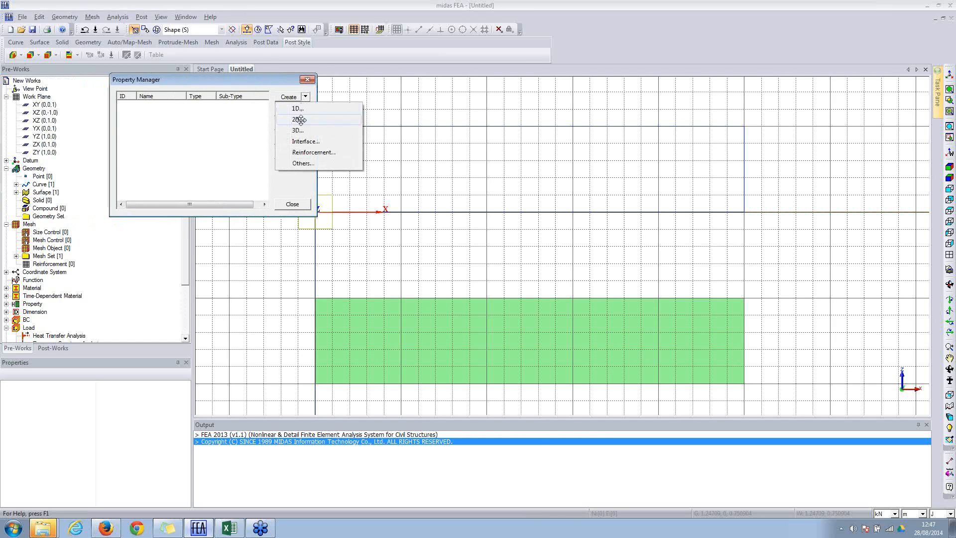
{"action": "left_click", "coordinate": [299, 120]}
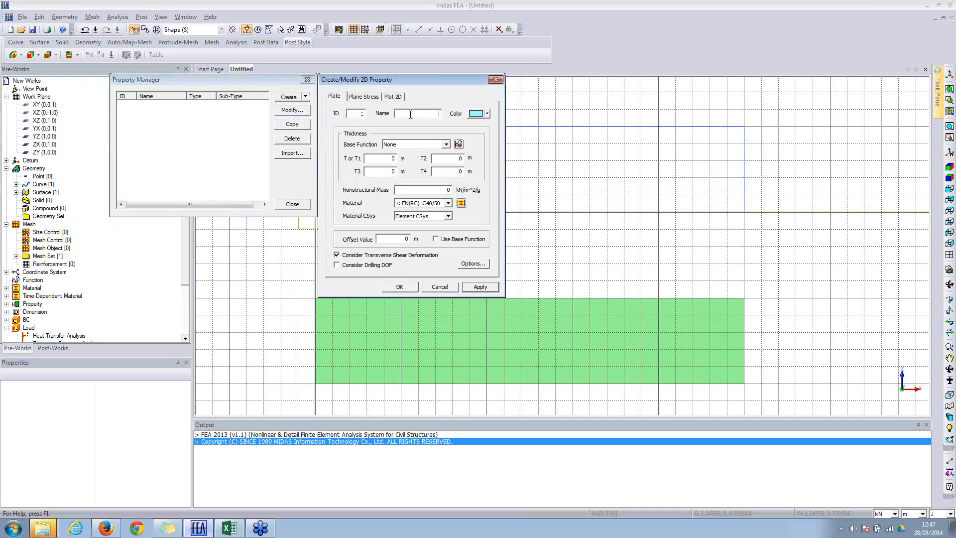
{"action": "double_click", "coordinate": [393, 158]}
{"action": "type", "text": "0."}
{"action": "type", "text": ".3"}
{"action": "left_click", "coordinate": [387, 172]}
{"action": "left_click", "coordinate": [459, 159]}
{"action": "left_click", "coordinate": [460, 172]}
{"action": "left_click", "coordinate": [398, 287]}
{"action": "left_click", "coordinate": [292, 204]}
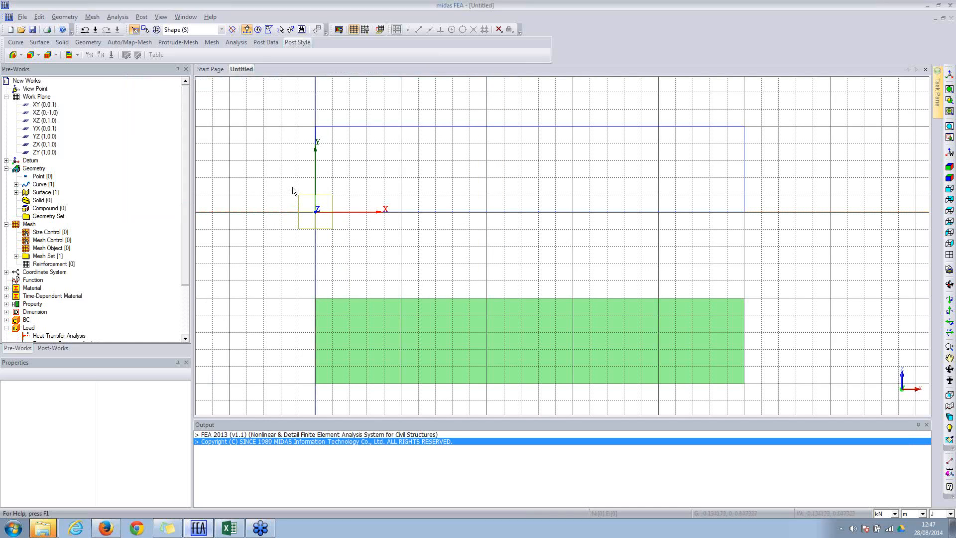
Step: Auto-mesh the lower rectangular face with an element size of 0.3 and the plate property
{"action": "left_click", "coordinate": [91, 18]}
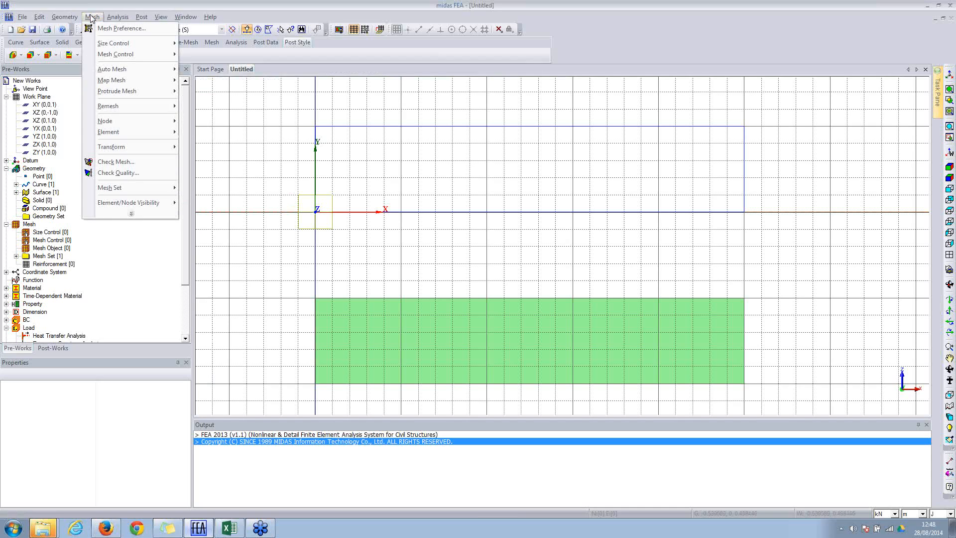
{"action": "mouse_move", "coordinate": [109, 70]}
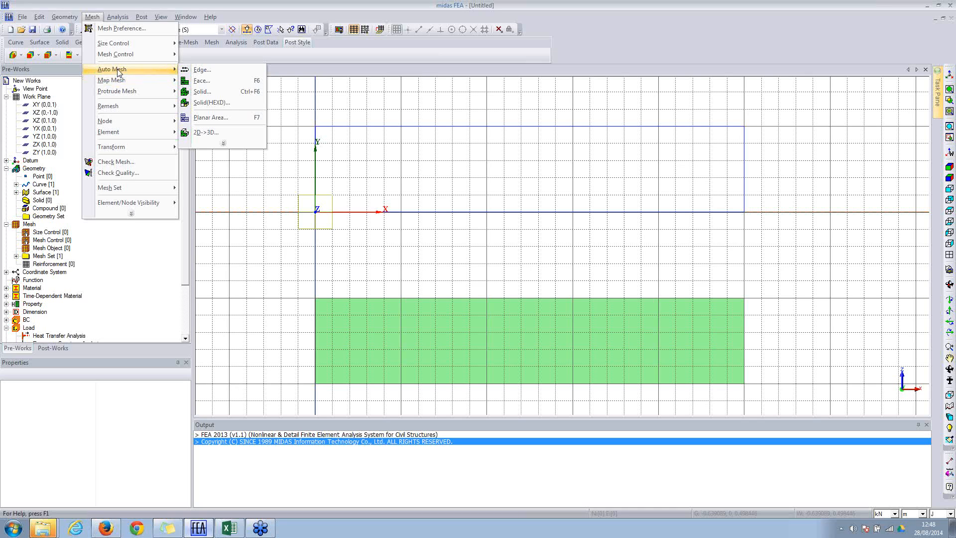
{"action": "left_click", "coordinate": [201, 81]}
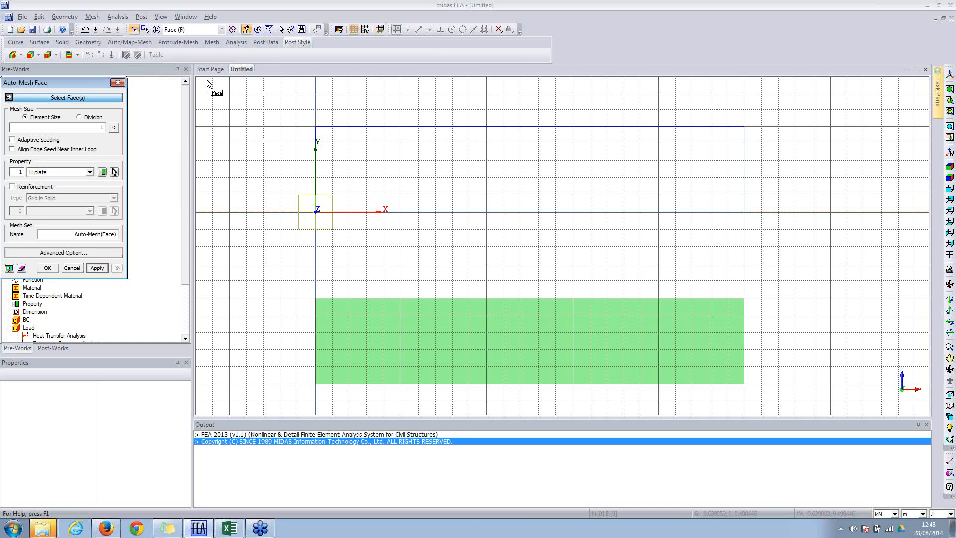
{"action": "left_click", "coordinate": [400, 333]}
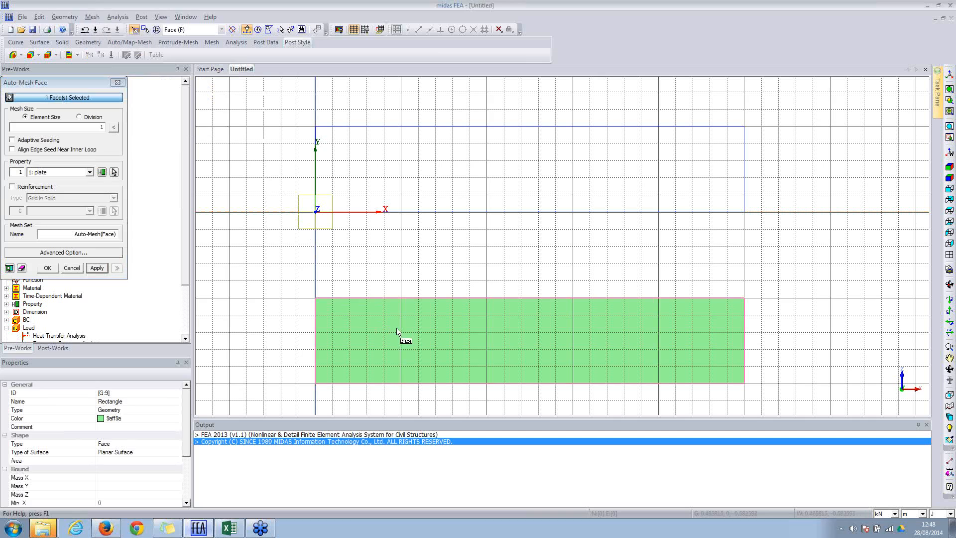
{"action": "left_click_drag", "start_coordinate": [91, 86], "coordinate": [192, 88]}
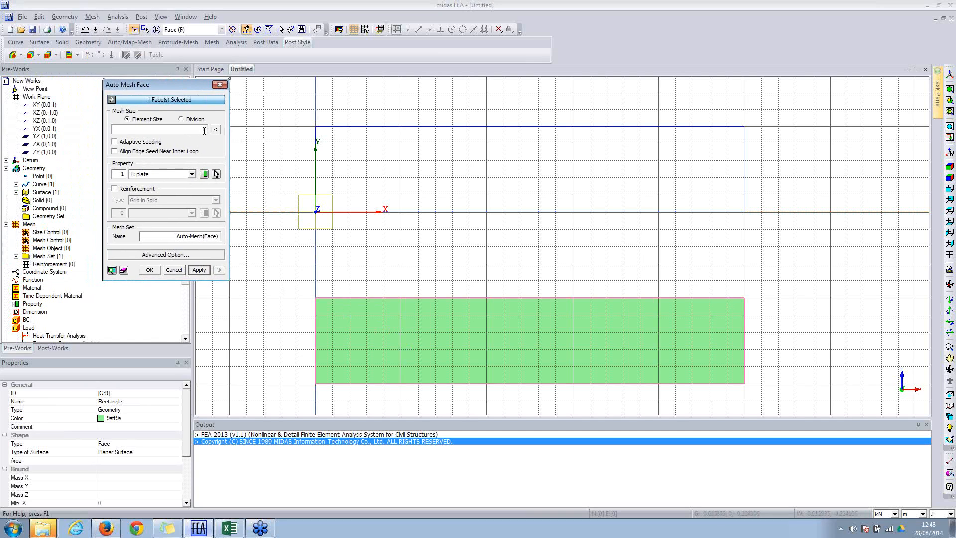
{"action": "left_click", "coordinate": [215, 129]}
{"action": "left_click", "coordinate": [199, 270]}
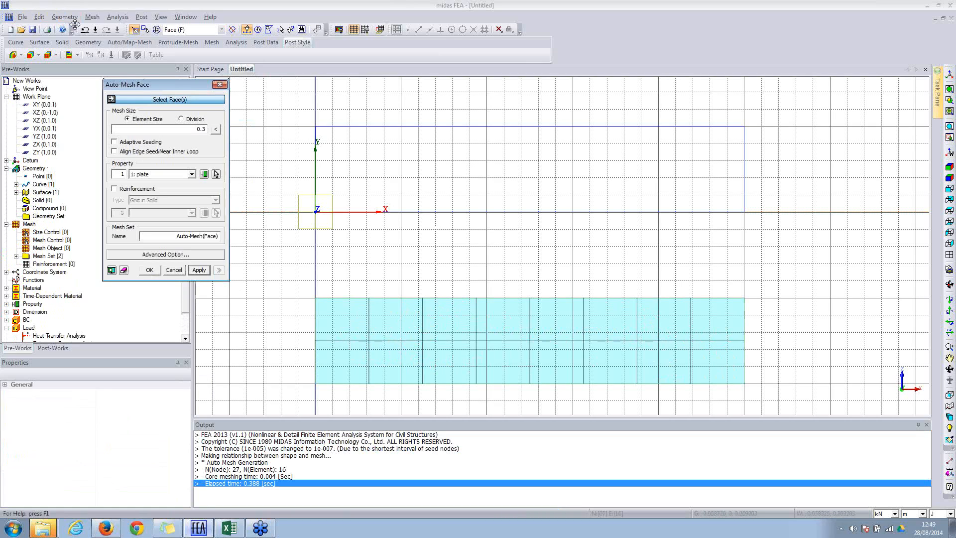
Step: Review the undo history and undo the face auto-mesh made with element size 0.3
{"action": "left_click", "coordinate": [95, 30]}
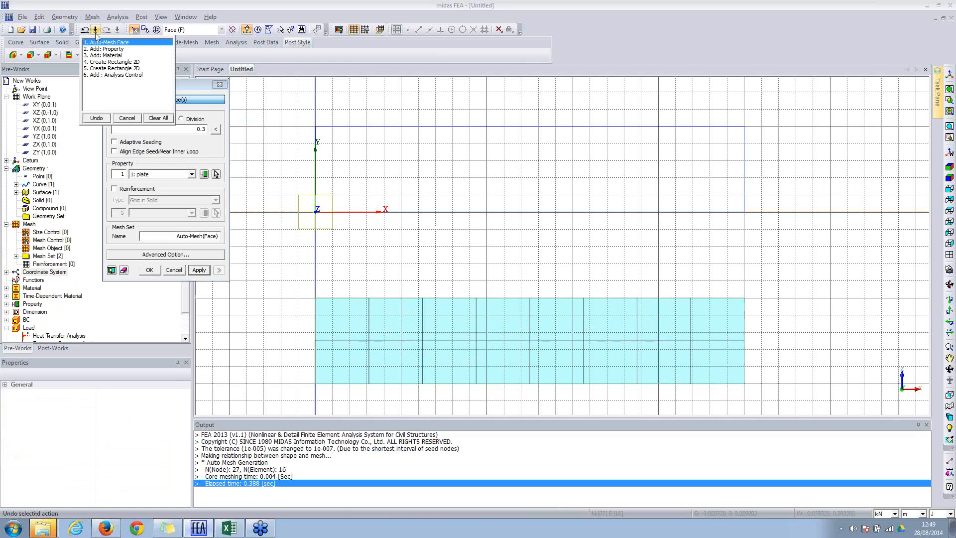
{"action": "left_click", "coordinate": [96, 30]}
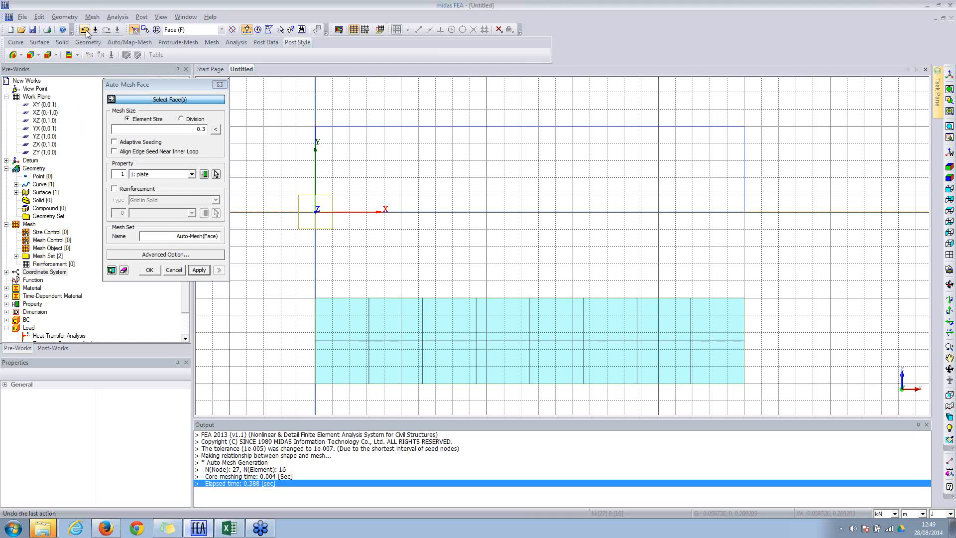
{"action": "left_click", "coordinate": [85, 30]}
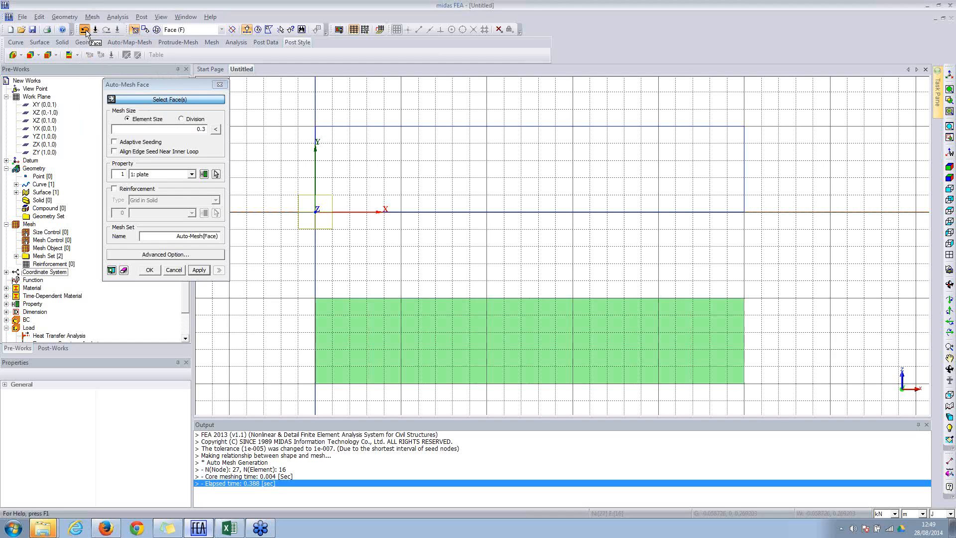
Step: Auto-mesh the rectangular face with an element size of 0.2 and undo that mesh
{"action": "left_click", "coordinate": [205, 129]}
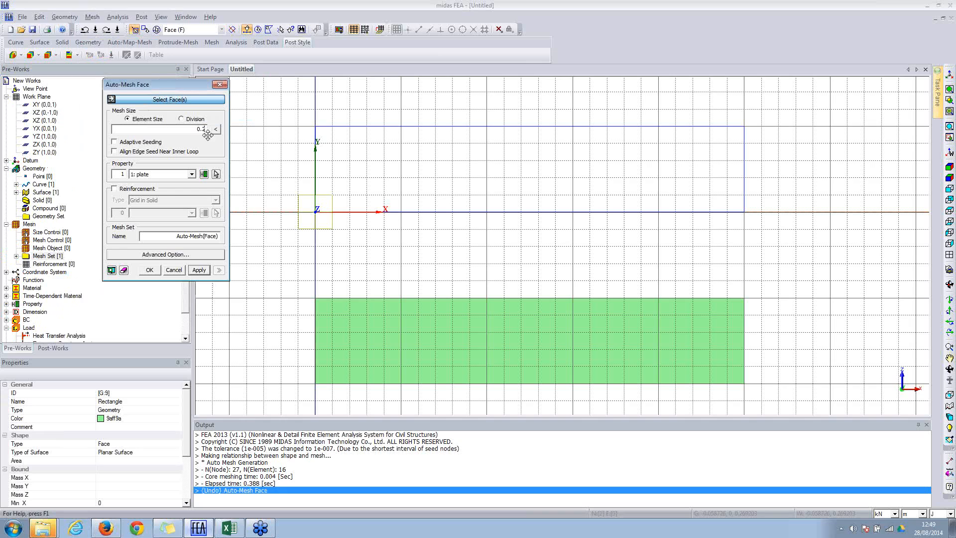
{"action": "left_click", "coordinate": [345, 301]}
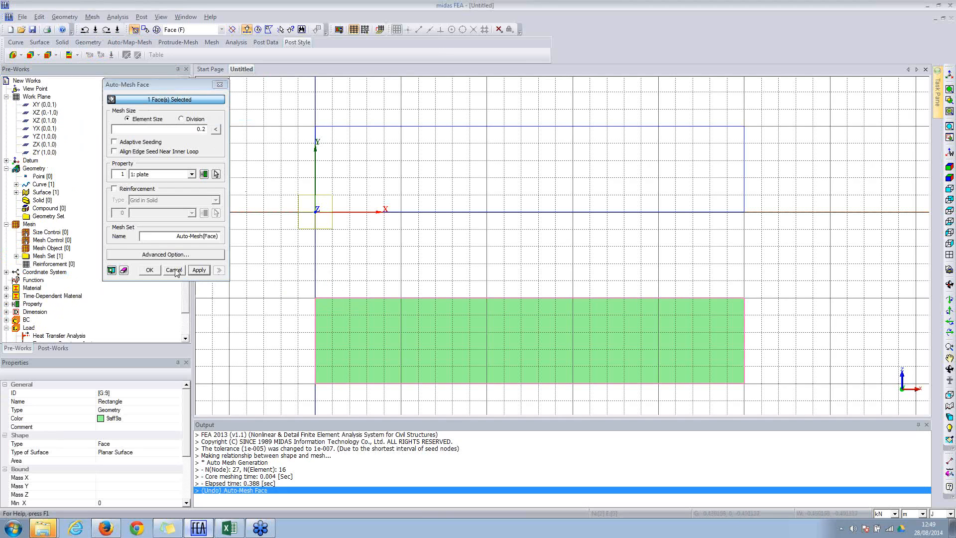
{"action": "left_click", "coordinate": [199, 270]}
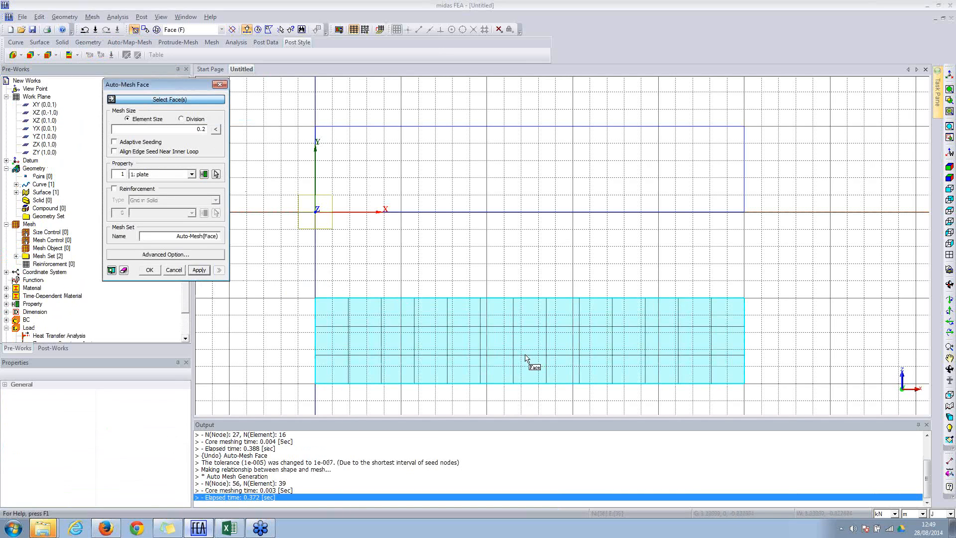
{"action": "left_click", "coordinate": [85, 30]}
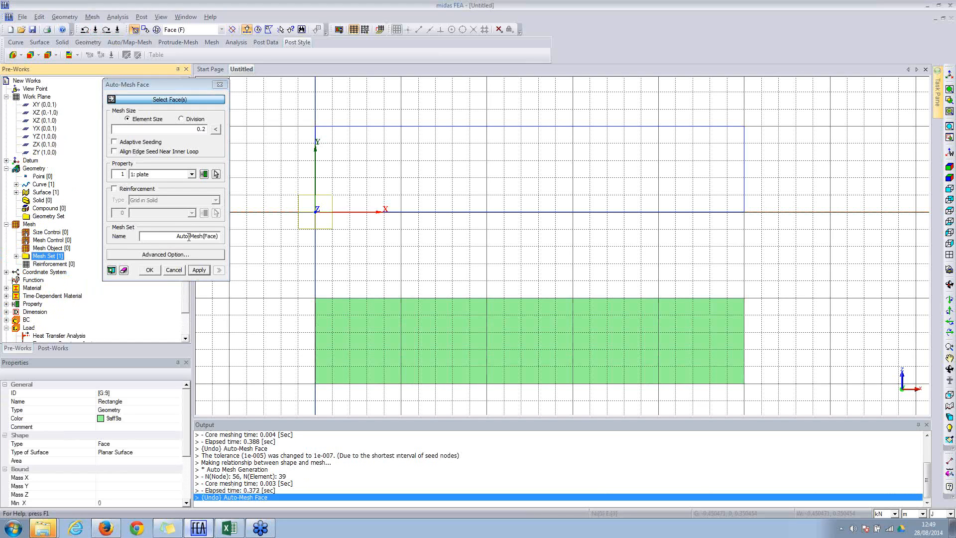
Step: Auto-mesh the lower rectangular face with an element size of 0.2, using the Delaunay mesher with triangle elements and the plate property
{"action": "left_click", "coordinate": [175, 255]}
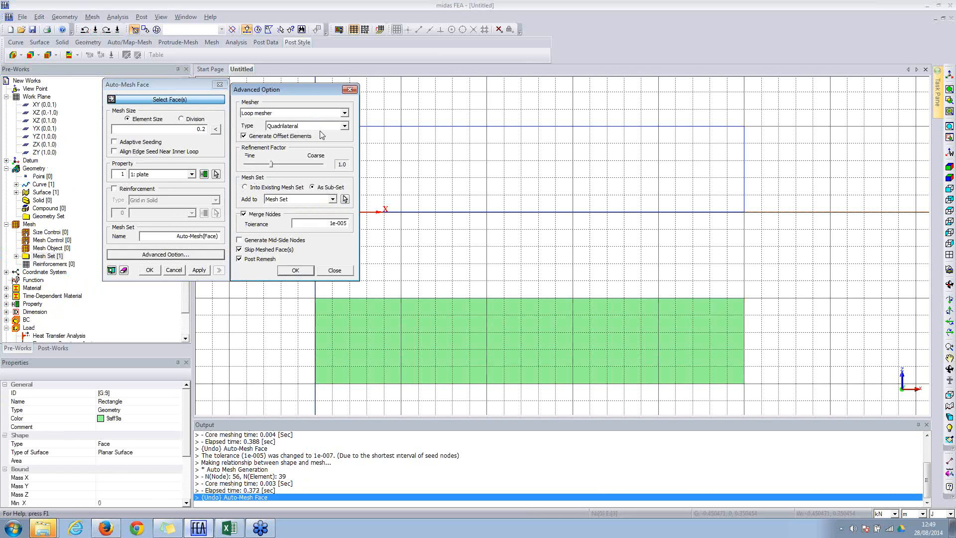
{"action": "left_click_drag", "start_coordinate": [314, 91], "coordinate": [328, 86]}
{"action": "left_click", "coordinate": [333, 122]}
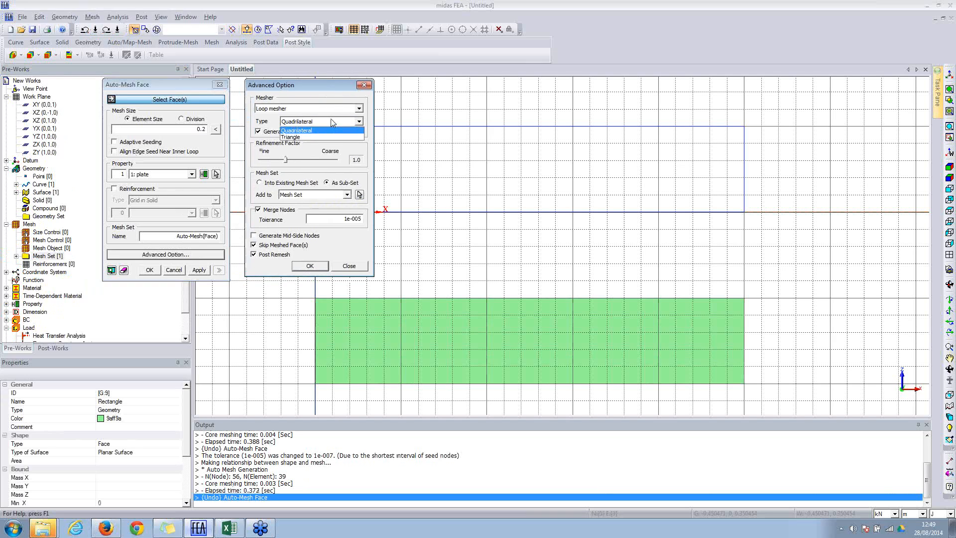
{"action": "left_click", "coordinate": [290, 137]}
{"action": "left_click", "coordinate": [288, 109]}
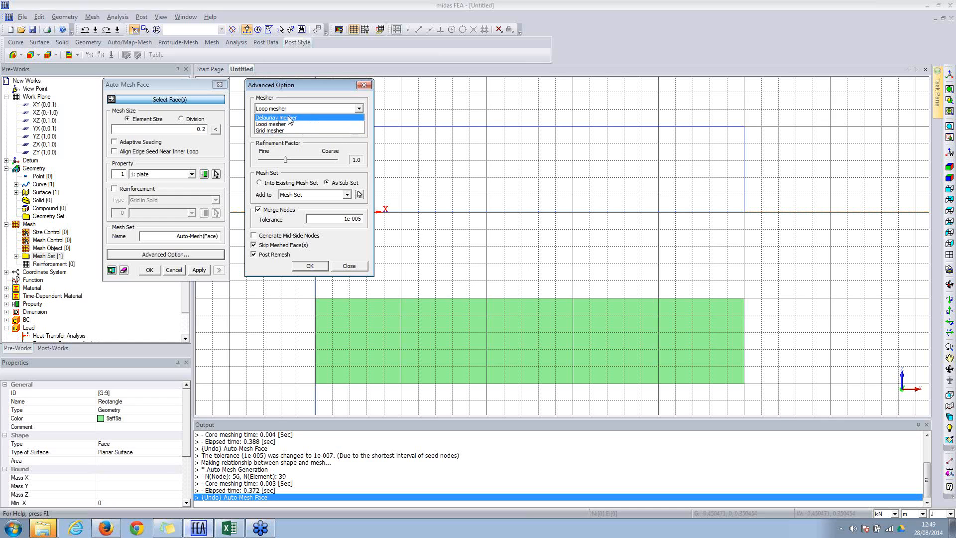
{"action": "left_click", "coordinate": [290, 119]}
{"action": "left_click", "coordinate": [304, 122]}
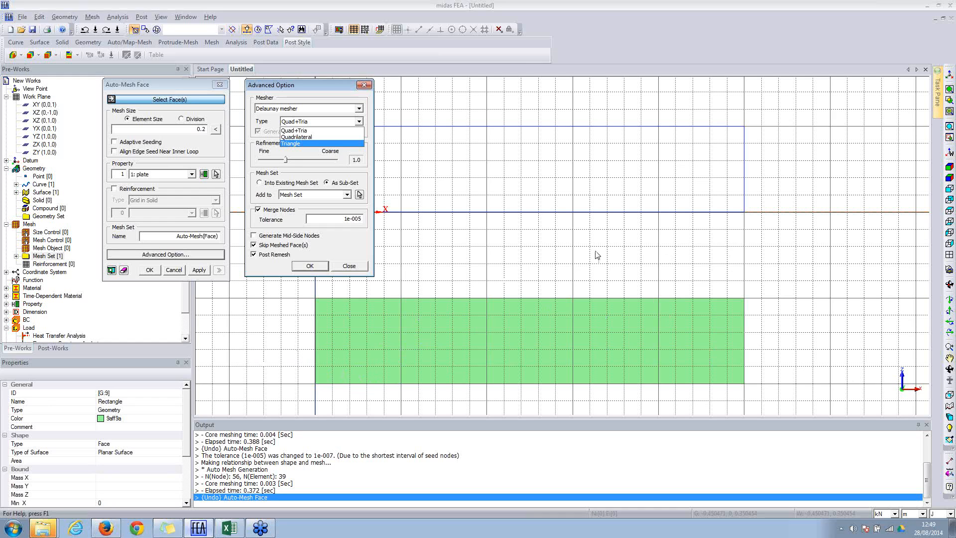
{"action": "left_click", "coordinate": [305, 132]}
{"action": "left_click", "coordinate": [320, 126]}
{"action": "left_click", "coordinate": [302, 144]}
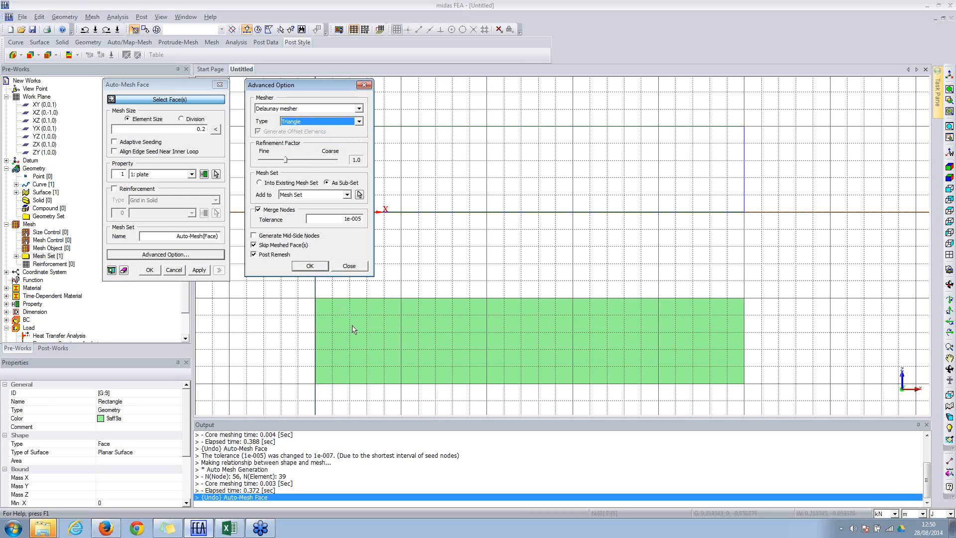
{"action": "left_click", "coordinate": [310, 266]}
{"action": "left_click", "coordinate": [348, 323]}
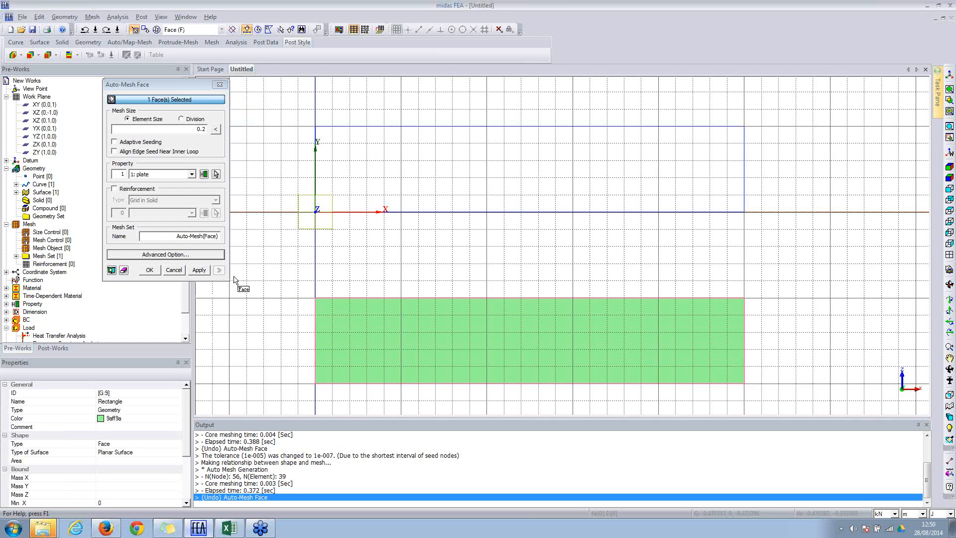
{"action": "left_click", "coordinate": [199, 269]}
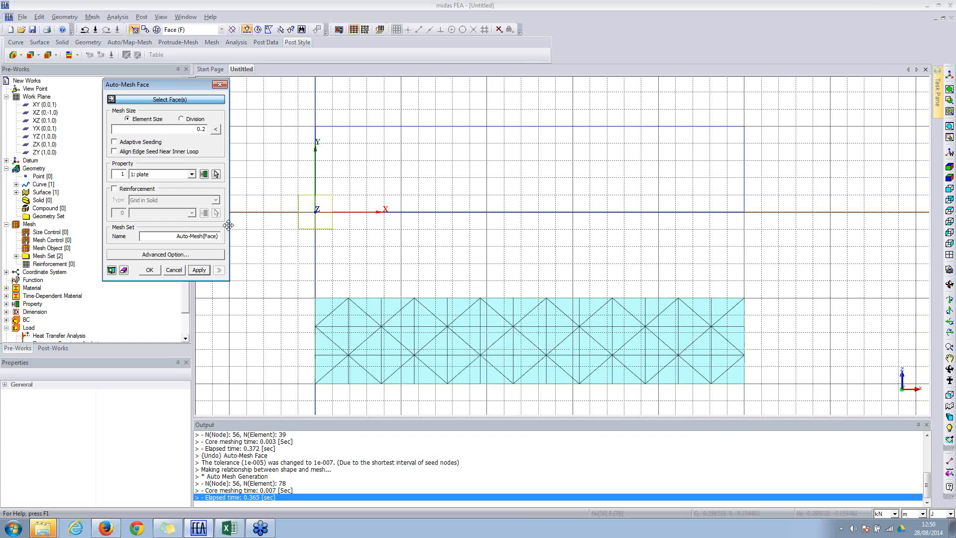
Step: Examine the element types offered for the Delaunay mesher in the advanced auto-mesh options
{"action": "left_click_drag", "start_coordinate": [214, 96], "coordinate": [256, 84]}
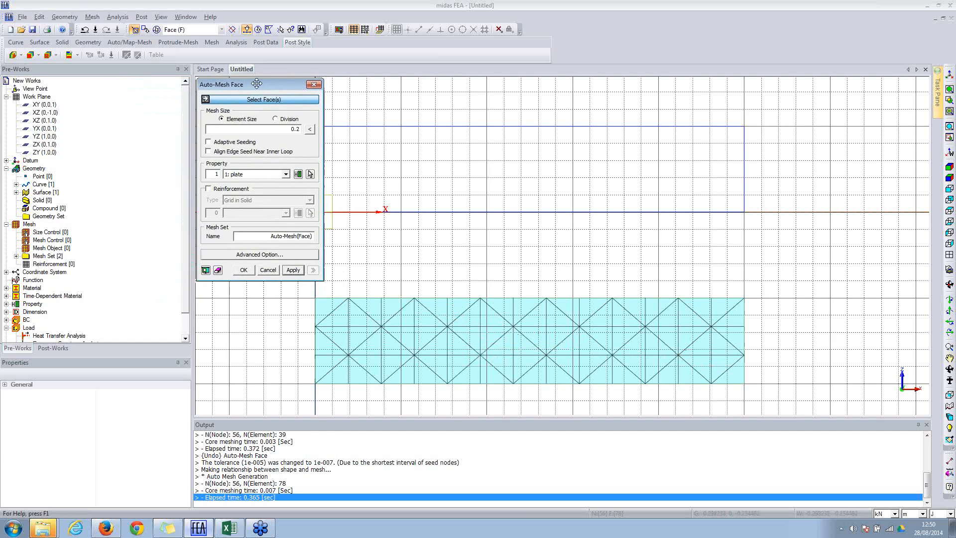
{"action": "left_click", "coordinate": [272, 254]}
{"action": "left_click", "coordinate": [394, 126]}
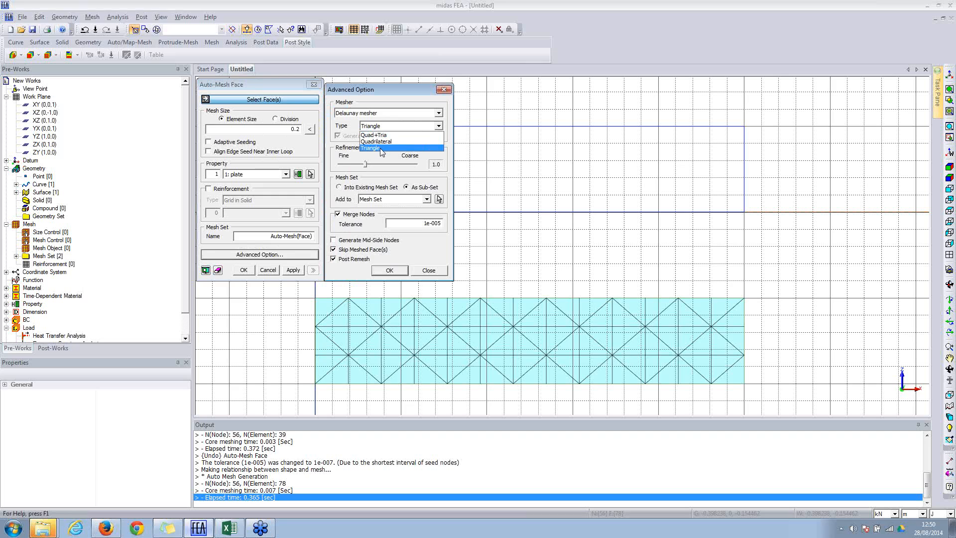
{"action": "left_click", "coordinate": [350, 151]}
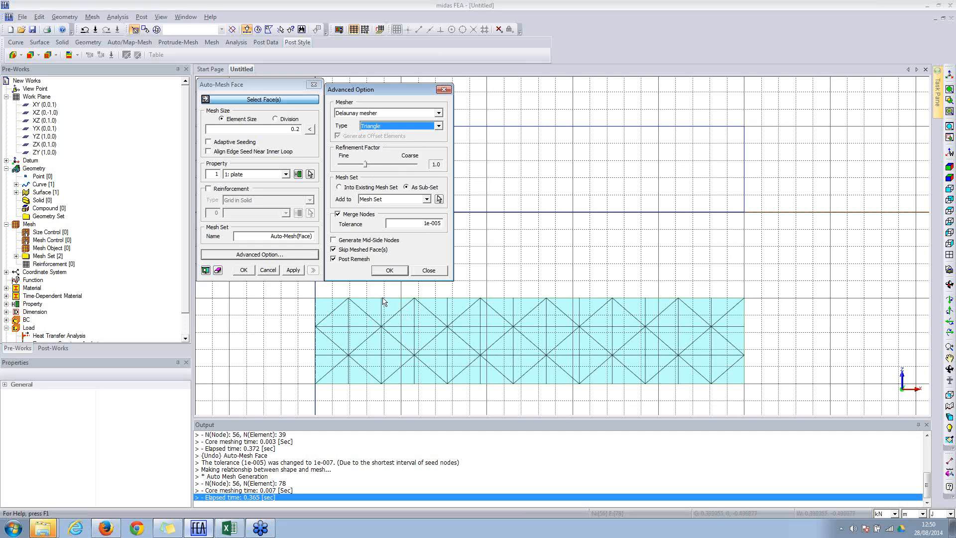
{"action": "left_click", "coordinate": [427, 271]}
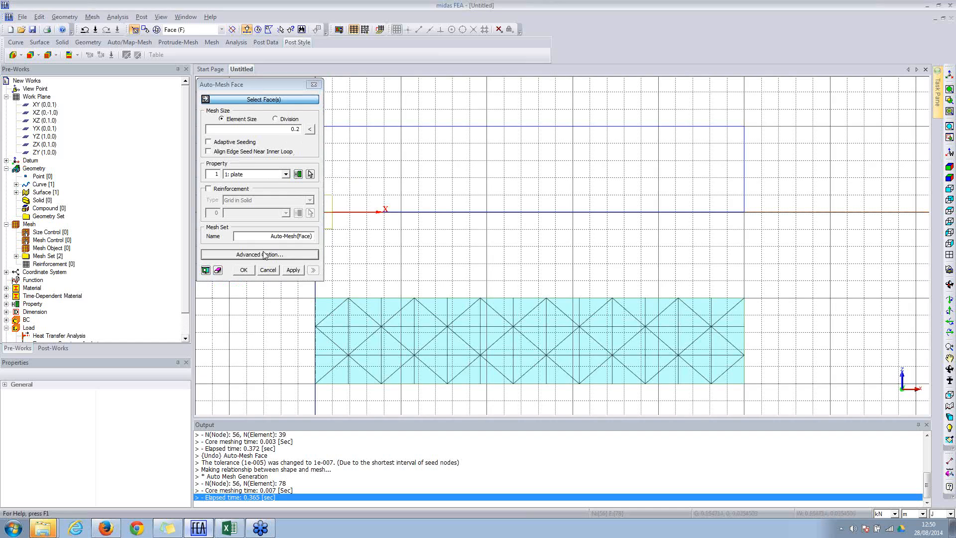
Step: Try mid-side node generation in the advanced auto-mesh options without applying it, and undo the triangular mesh of the lower face
{"action": "left_click", "coordinate": [254, 255]}
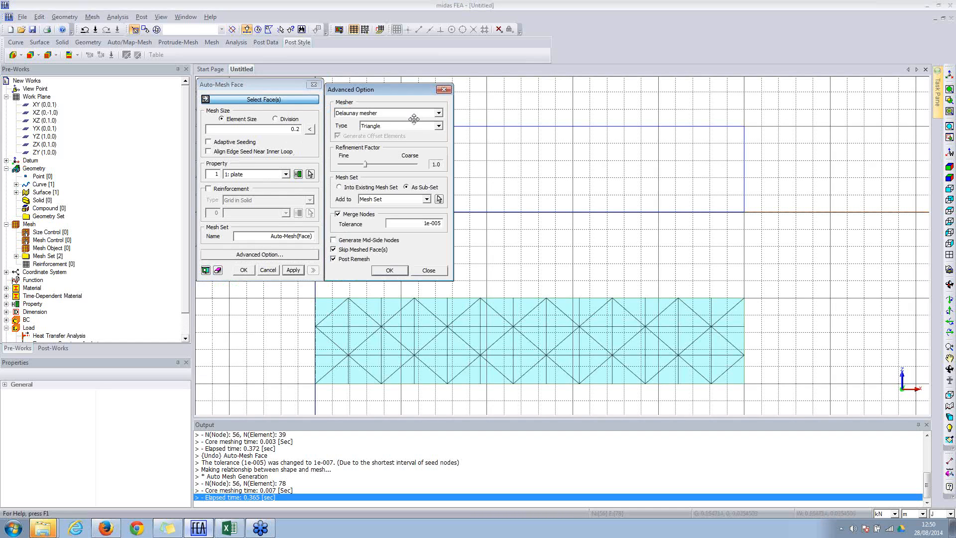
{"action": "mouse_move", "coordinate": [386, 93]}
{"action": "left_mouse_down"}
{"action": "mouse_move", "coordinate": [298, 80]}
{"action": "mouse_move", "coordinate": [382, 79]}
{"action": "mouse_move", "coordinate": [388, 89]}
{"action": "left_mouse_up"}
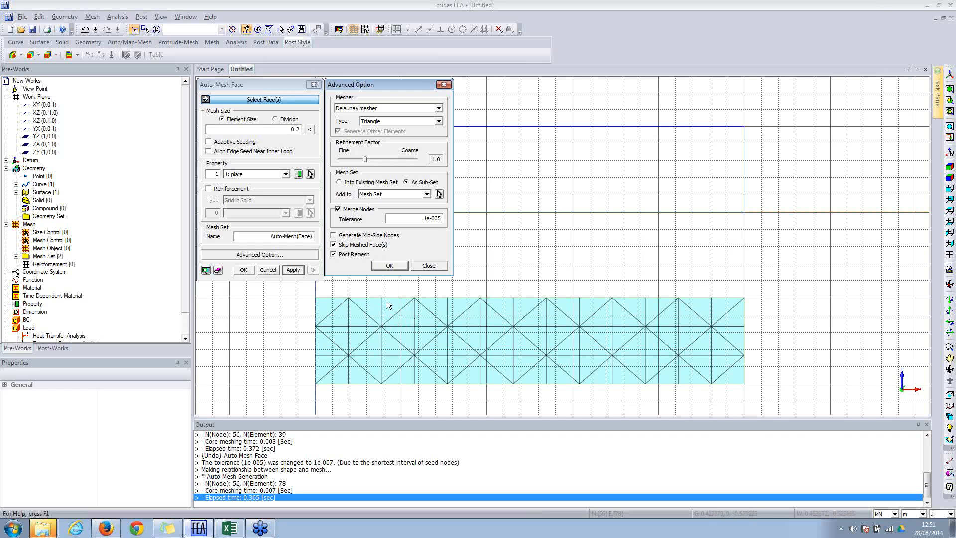
{"action": "left_click", "coordinate": [333, 236]}
{"action": "left_click", "coordinate": [357, 237]}
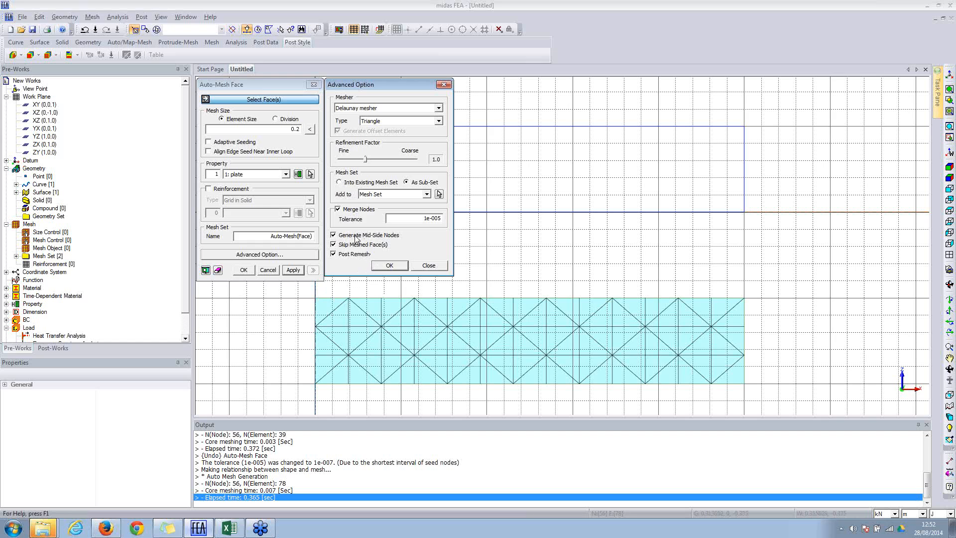
{"action": "left_click", "coordinate": [428, 266]}
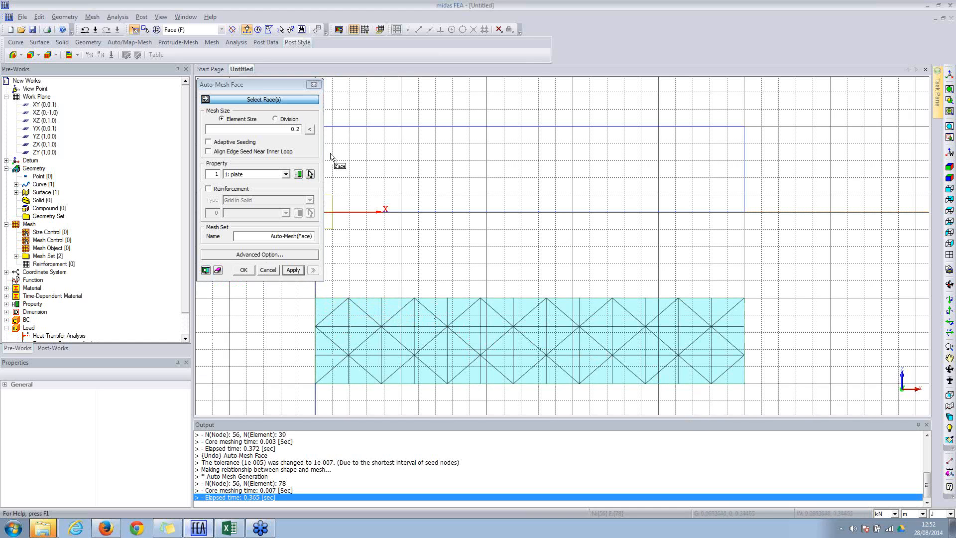
{"action": "left_click", "coordinate": [269, 269]}
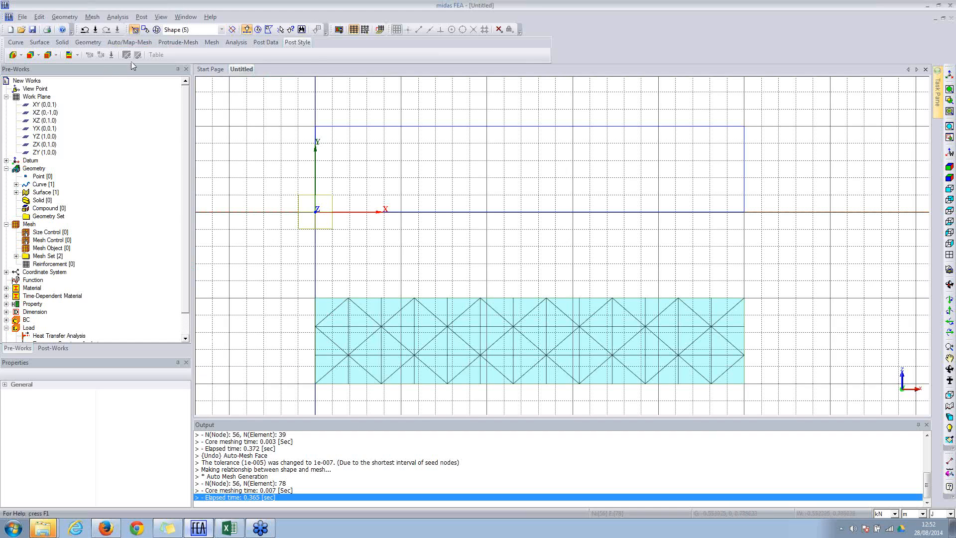
{"action": "left_click", "coordinate": [85, 29]}
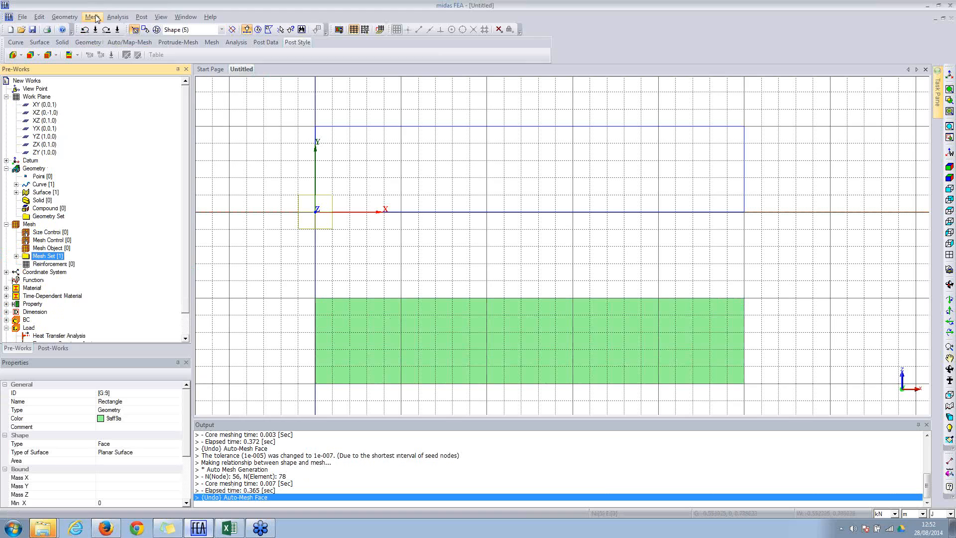
Step: Preview a map mesh of the lower rectangular face with an element size of 1 and the plate property
{"action": "left_click", "coordinate": [92, 16]}
{"action": "mouse_move", "coordinate": [119, 84]}
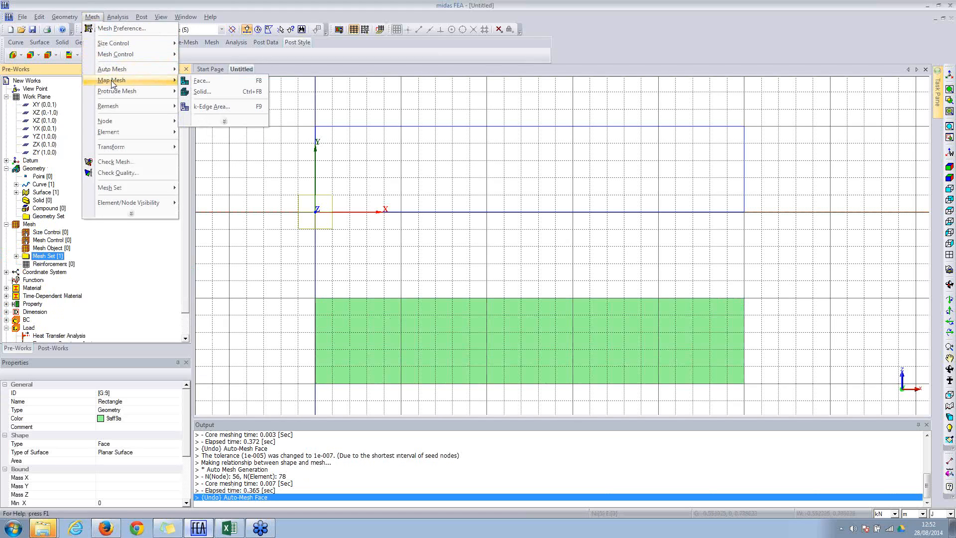
{"action": "left_click", "coordinate": [197, 81]}
{"action": "left_click_drag", "start_coordinate": [30, 70], "coordinate": [131, 87]}
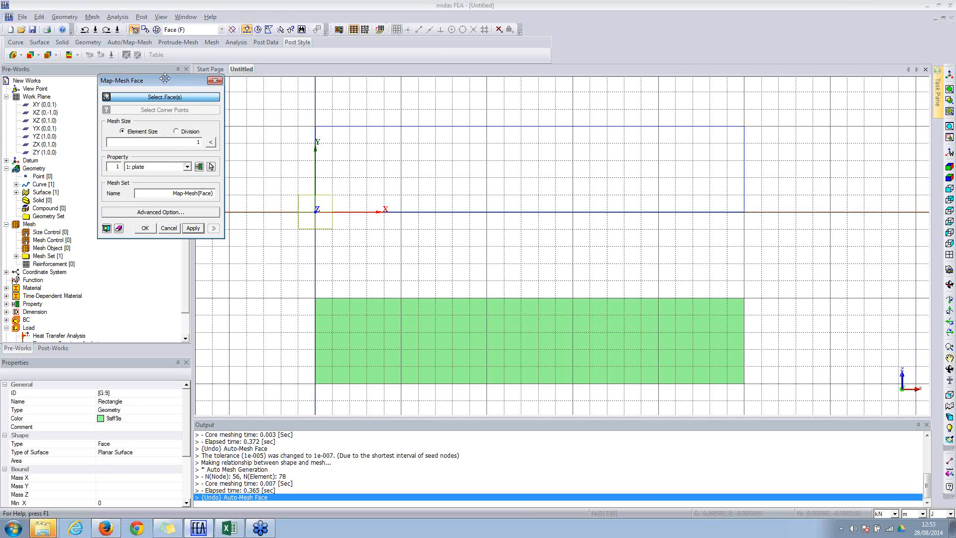
{"action": "left_click", "coordinate": [331, 313]}
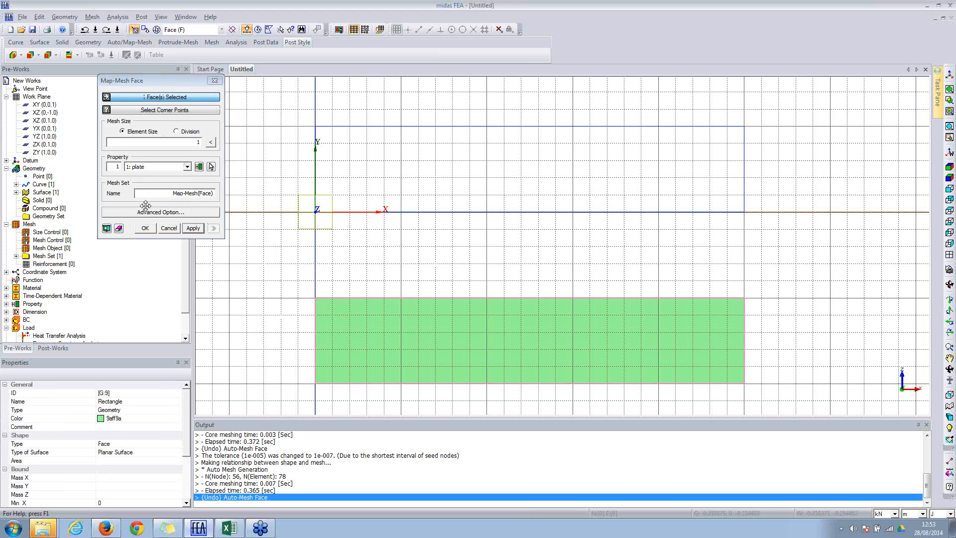
{"action": "left_click", "coordinate": [106, 229]}
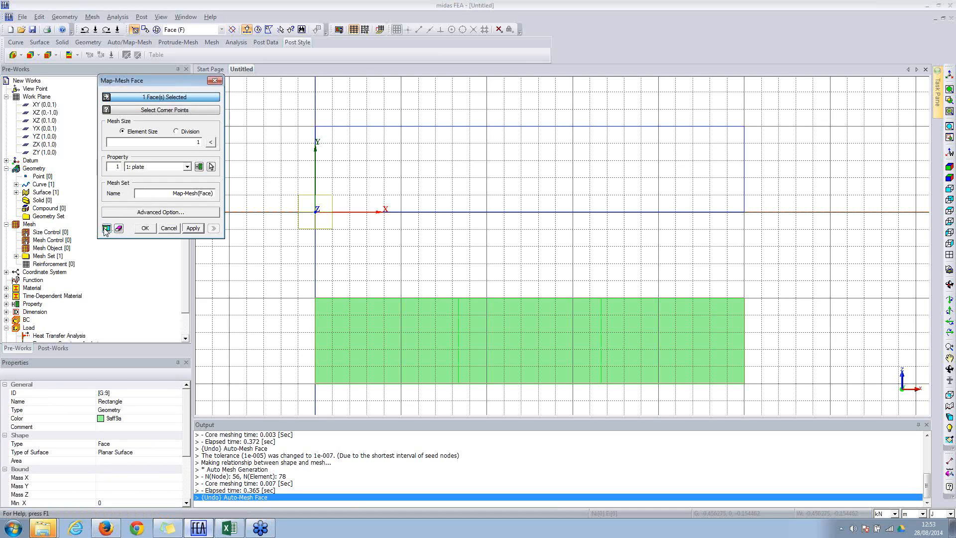
Step: Preview the map mesh with an element size of 0.1 while the grid is hidden, and discard it without meshing
{"action": "left_click", "coordinate": [357, 30]}
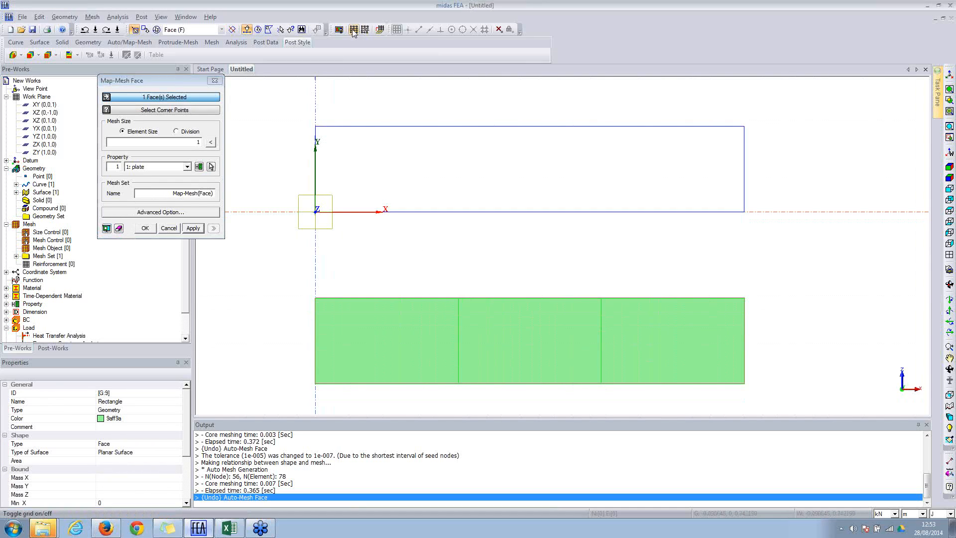
{"action": "left_click", "coordinate": [191, 143]}
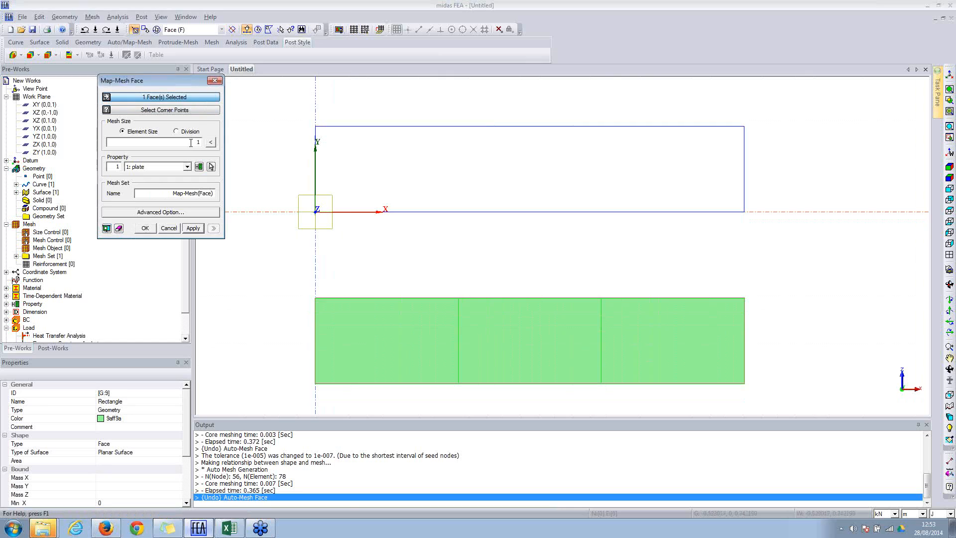
{"action": "left_click", "coordinate": [106, 229]}
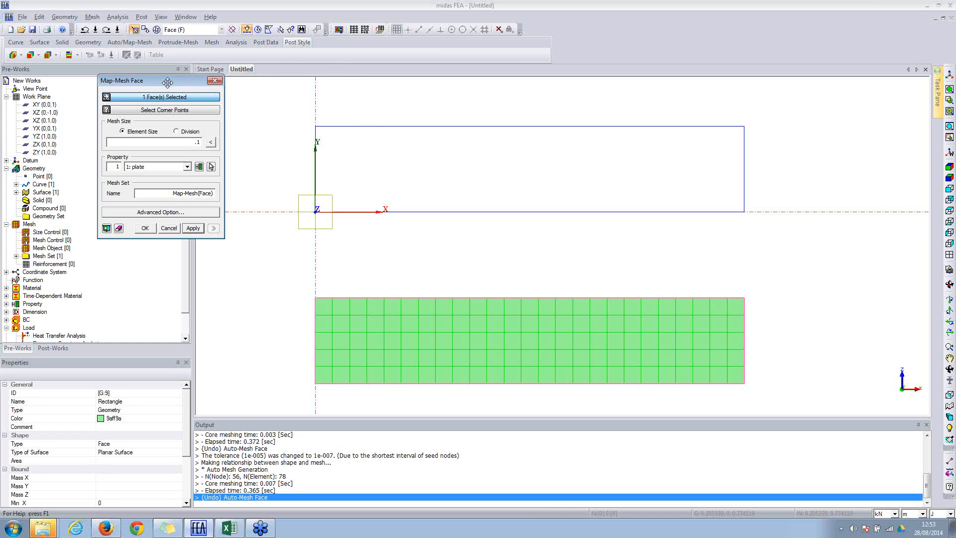
{"action": "left_click", "coordinate": [214, 81]}
{"action": "left_click", "coordinate": [354, 30]}
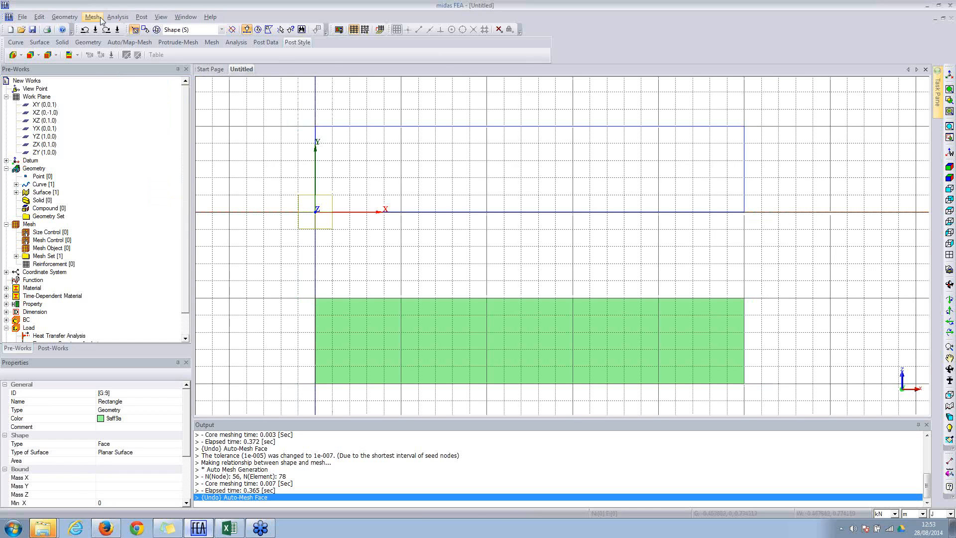
{"action": "left_click", "coordinate": [59, 18]}
{"action": "mouse_move", "coordinate": [77, 80]}
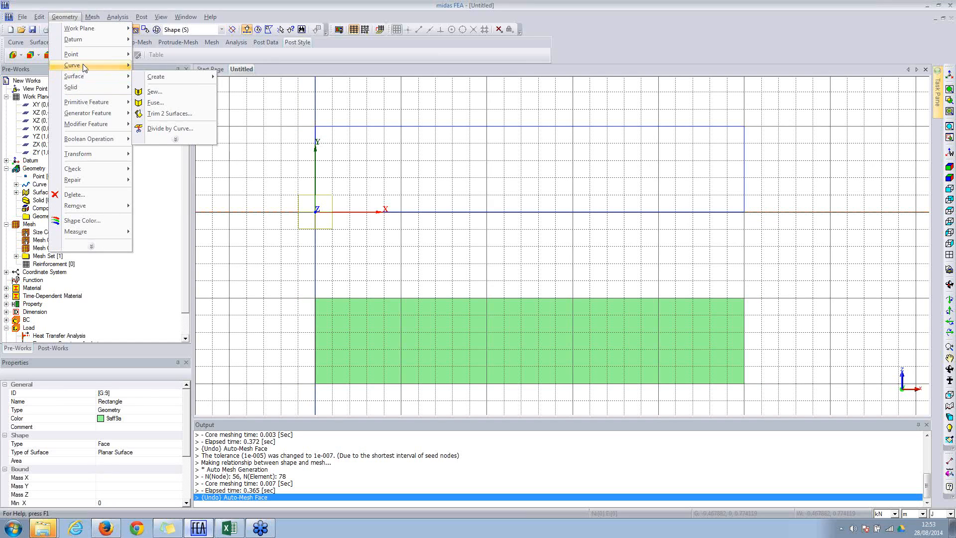
{"action": "mouse_move", "coordinate": [179, 68]}
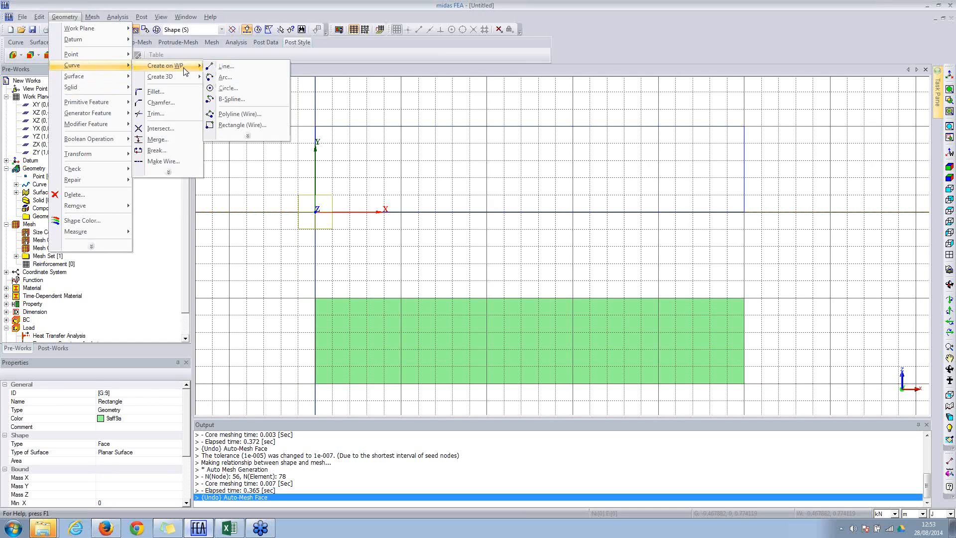
{"action": "left_click", "coordinate": [235, 91]}
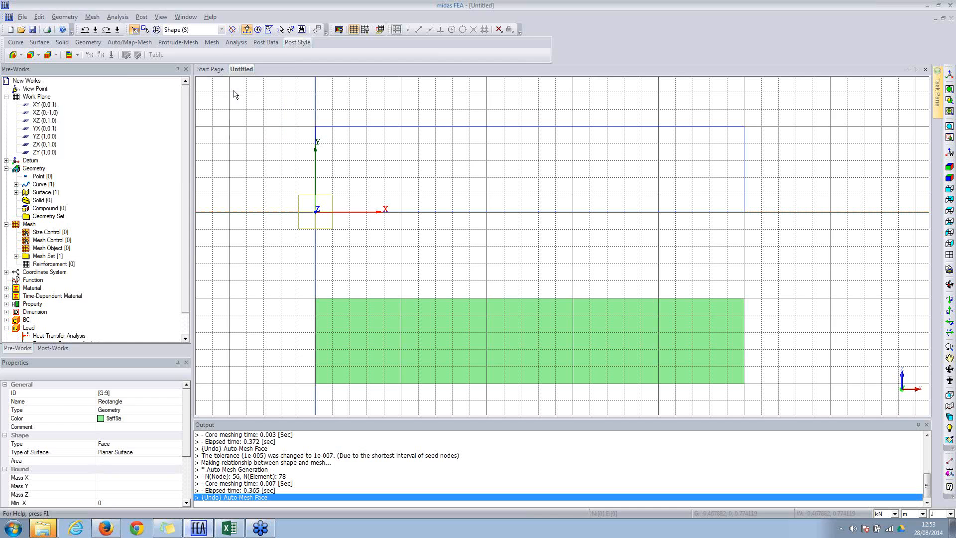
{"action": "left_click", "coordinate": [659, 212]}
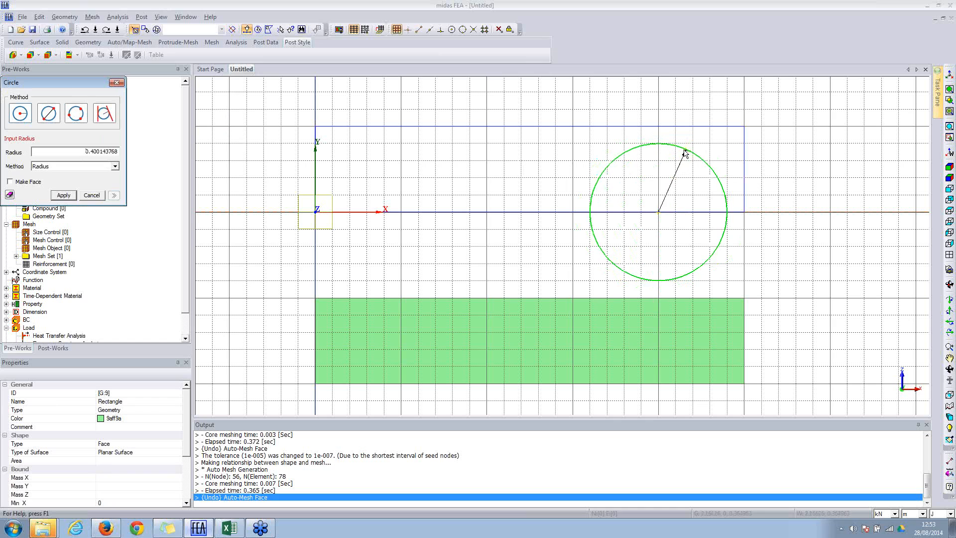
{"action": "key", "text": "Escape"}
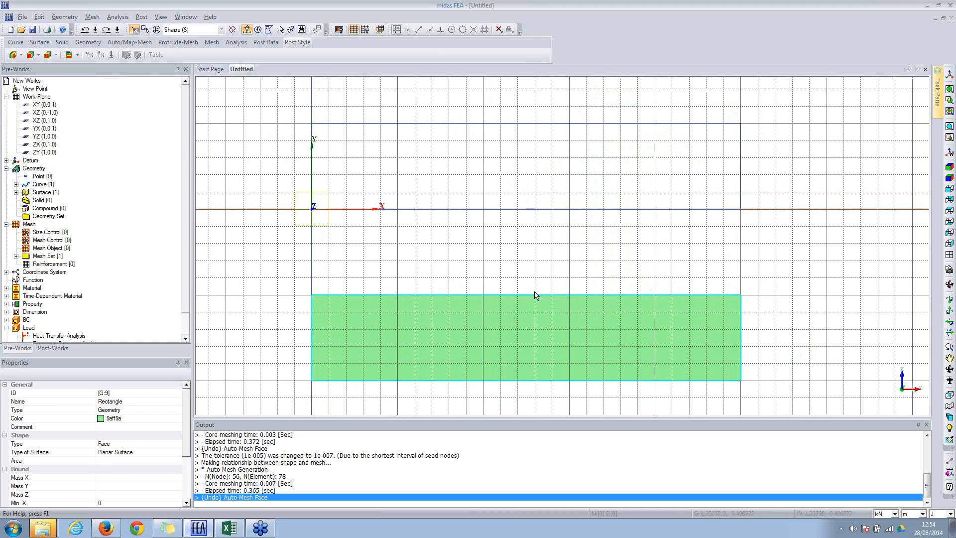
Step: Draw a circle by centre and radius beside the two rectangles, with Make Face enabled, and leave the Circle command
{"action": "scroll", "coordinate": [306, 196], "scroll_direction": "down", "scroll_amount": 5}
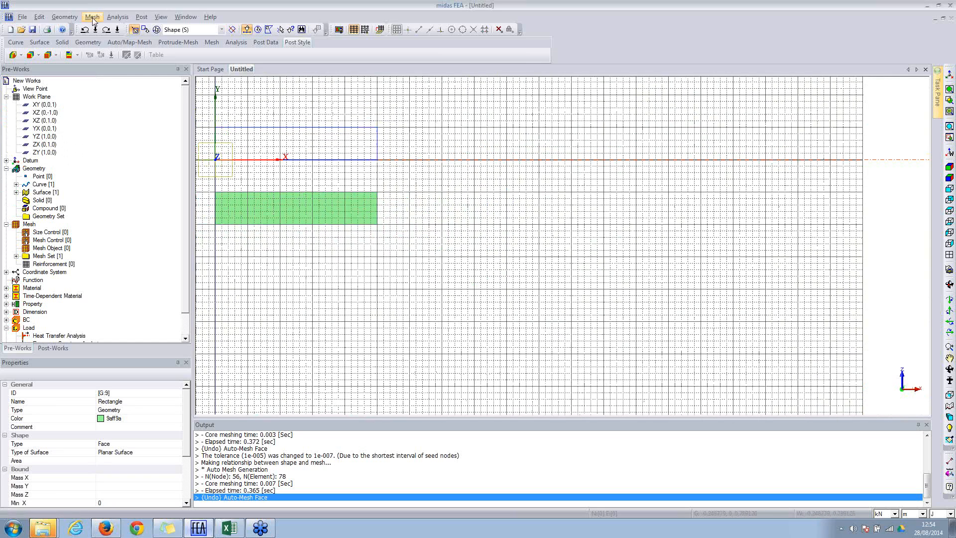
{"action": "left_click", "coordinate": [65, 16]}
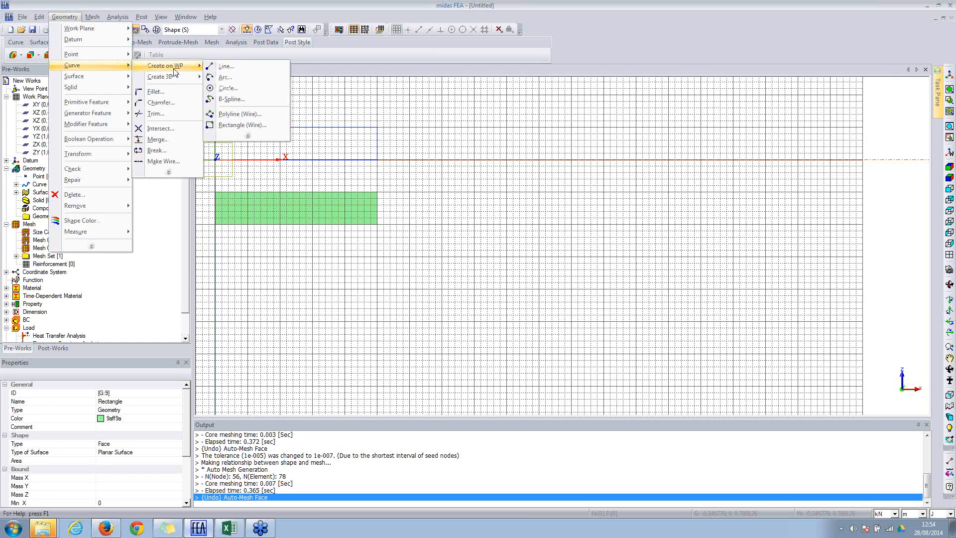
{"action": "left_click", "coordinate": [227, 89]}
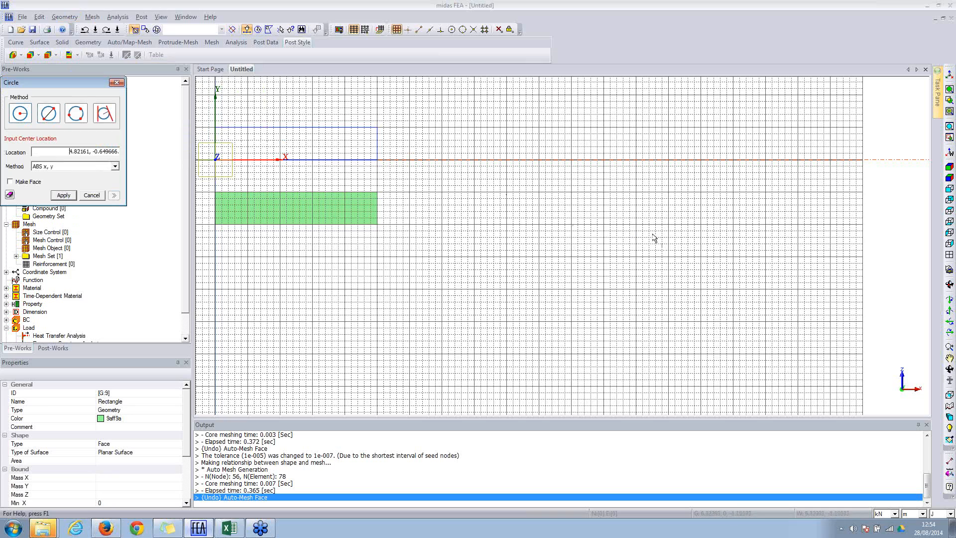
{"action": "left_click", "coordinate": [572, 193]}
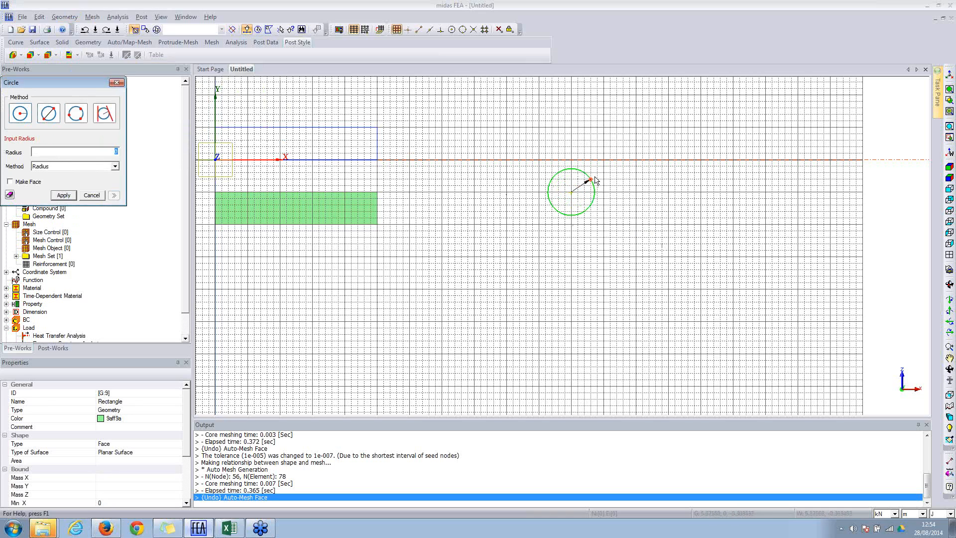
{"action": "left_click", "coordinate": [19, 183]}
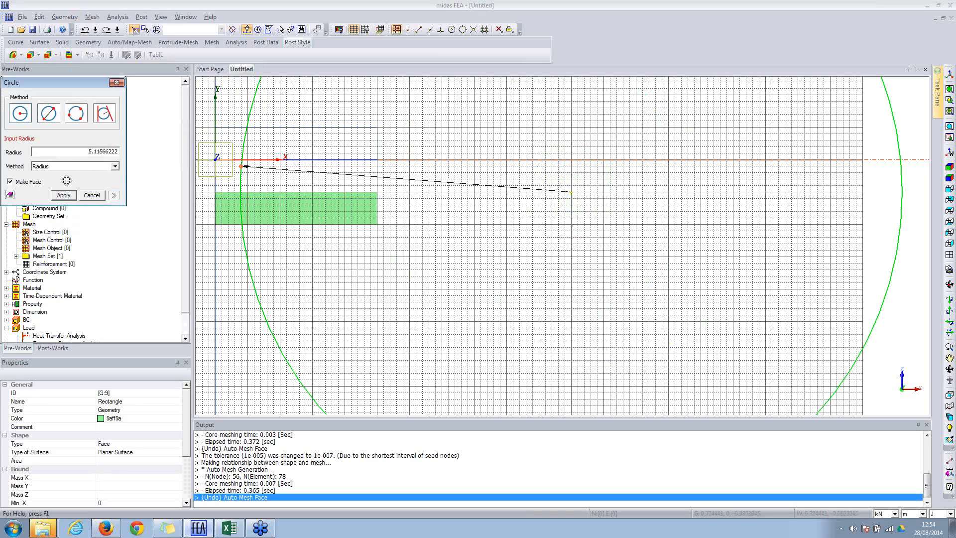
{"action": "left_click", "coordinate": [622, 195]}
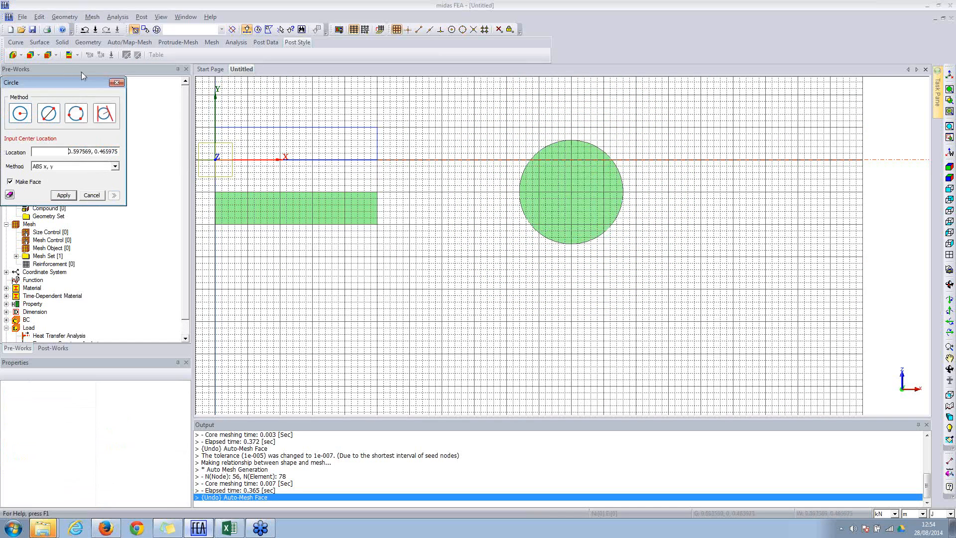
{"action": "left_click", "coordinate": [117, 82]}
Step: Auto-mesh the circular face with an element size of 1 and the plate property, and undo the mesh
{"action": "left_click", "coordinate": [72, 18]}
{"action": "mouse_move", "coordinate": [92, 18]}
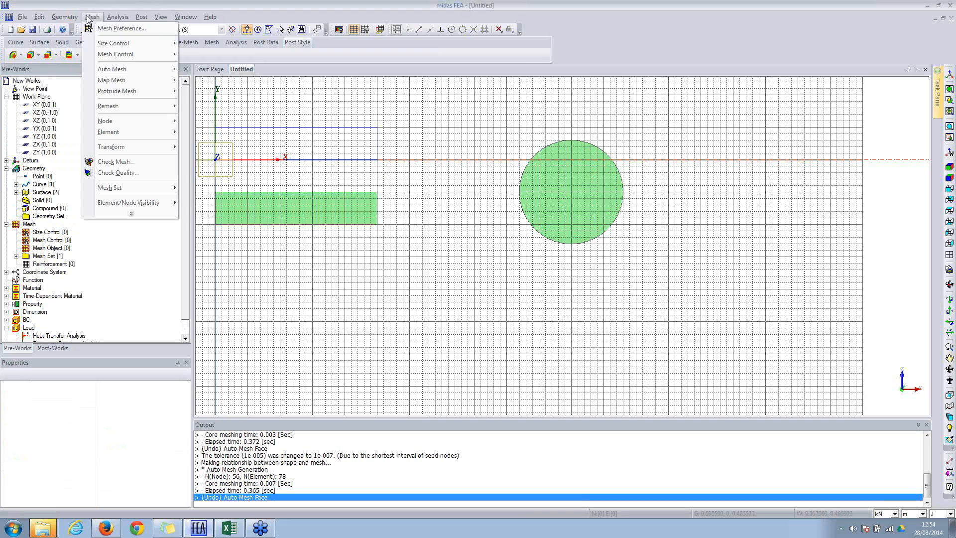
{"action": "mouse_move", "coordinate": [114, 71]}
{"action": "left_click", "coordinate": [229, 81]}
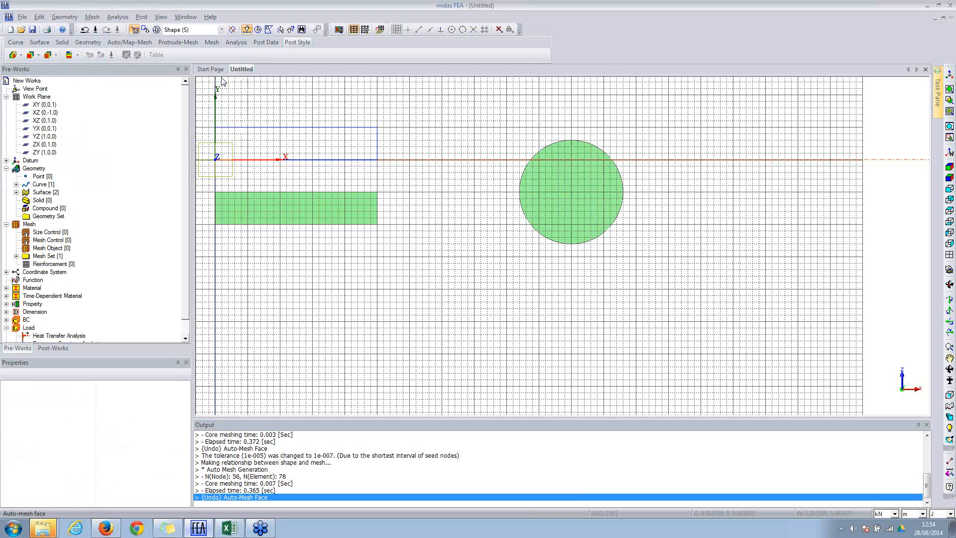
{"action": "left_click", "coordinate": [541, 176]}
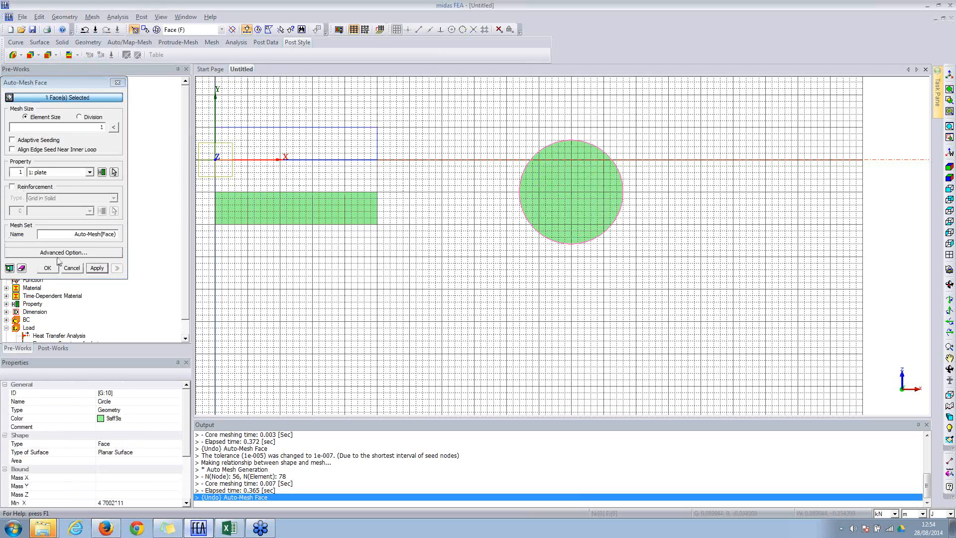
{"action": "left_click", "coordinate": [93, 269]}
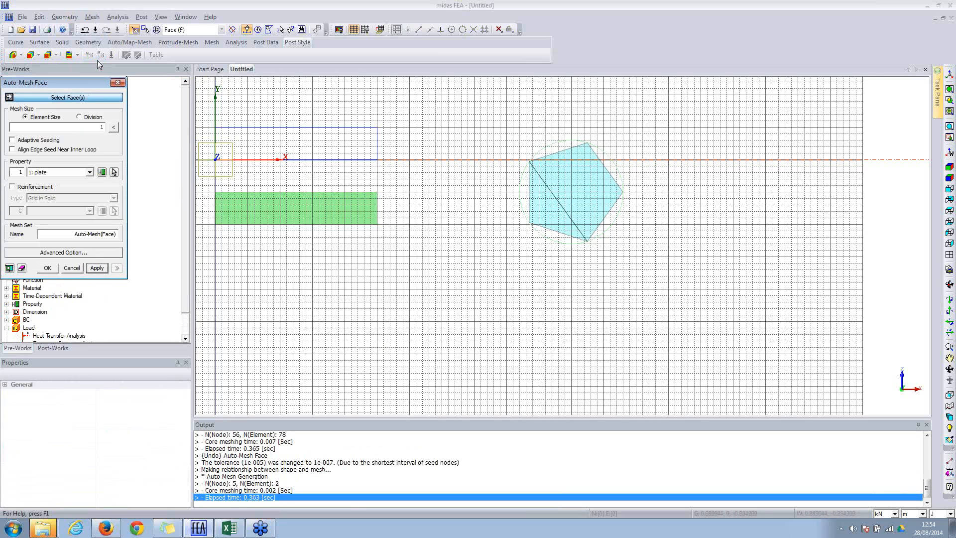
{"action": "left_click", "coordinate": [85, 29]}
Step: Auto-mesh the circular face with an element size of 0.1 and the plate property, and undo the finer mesh
{"action": "left_click", "coordinate": [543, 191]}
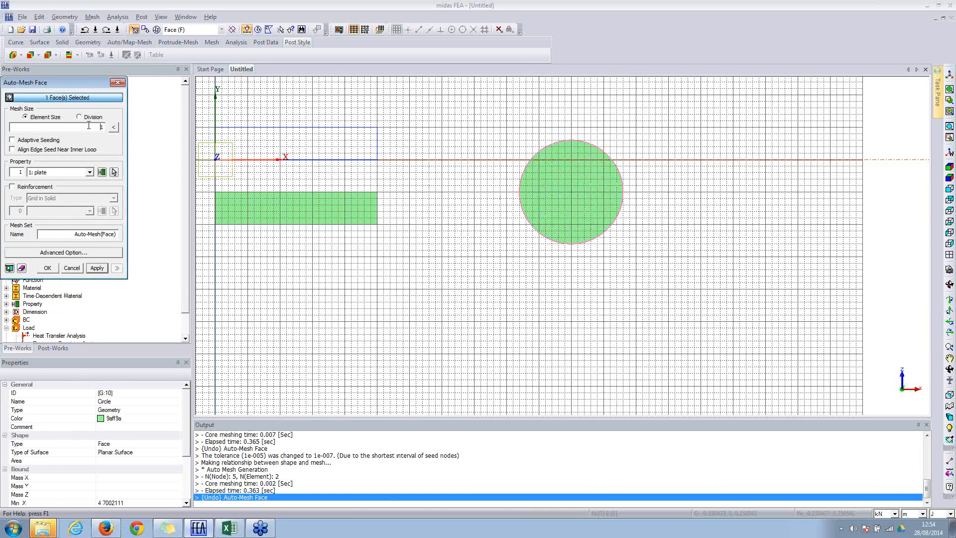
{"action": "left_click", "coordinate": [96, 269]}
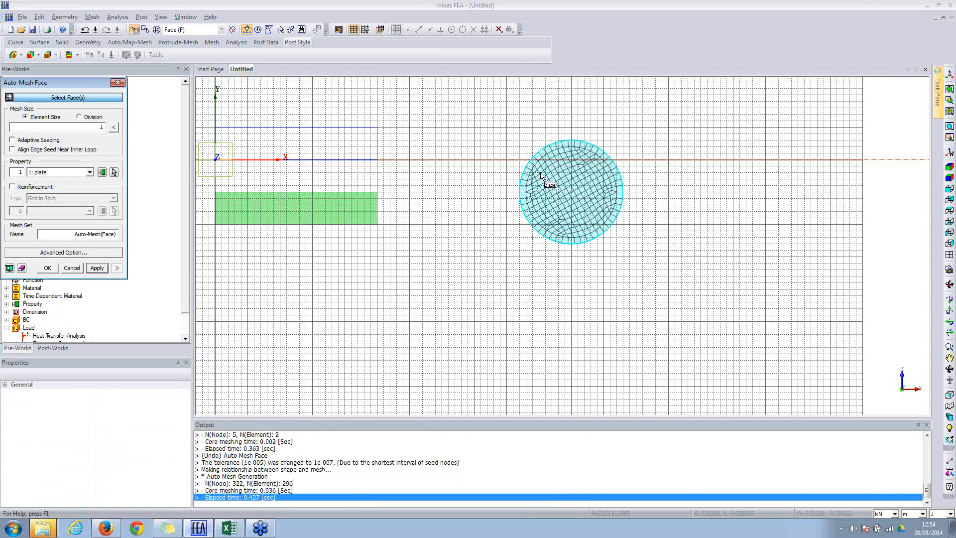
{"action": "left_click", "coordinate": [96, 28]}
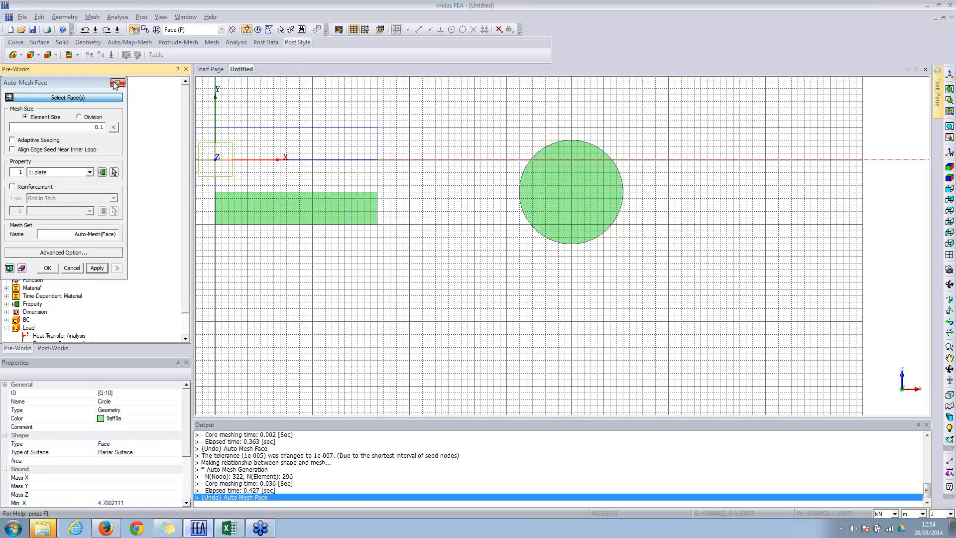
Step: Try to map-mesh the circular face by division with a value of 0.1 and the plate property, and cancel the command
{"action": "left_click", "coordinate": [92, 16]}
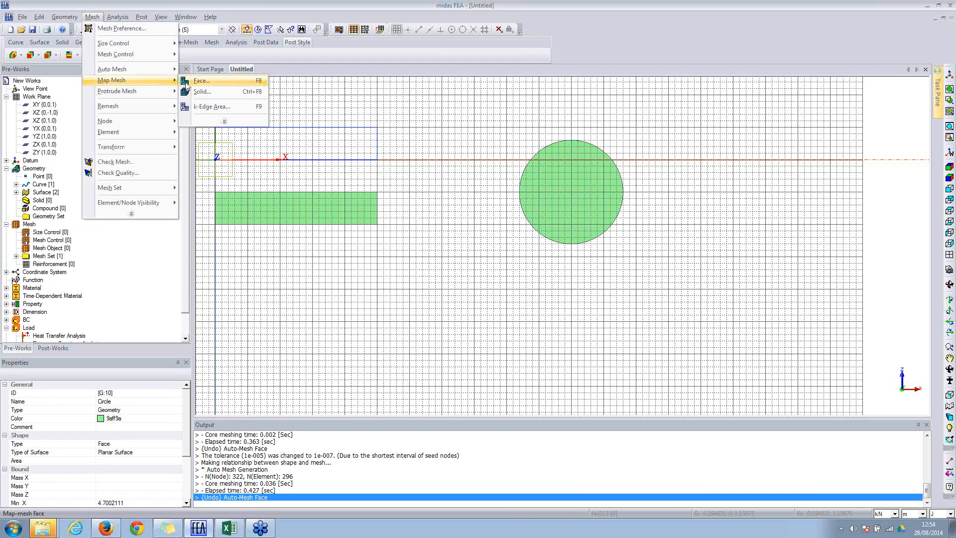
{"action": "left_click", "coordinate": [199, 83]}
{"action": "left_click", "coordinate": [600, 185]}
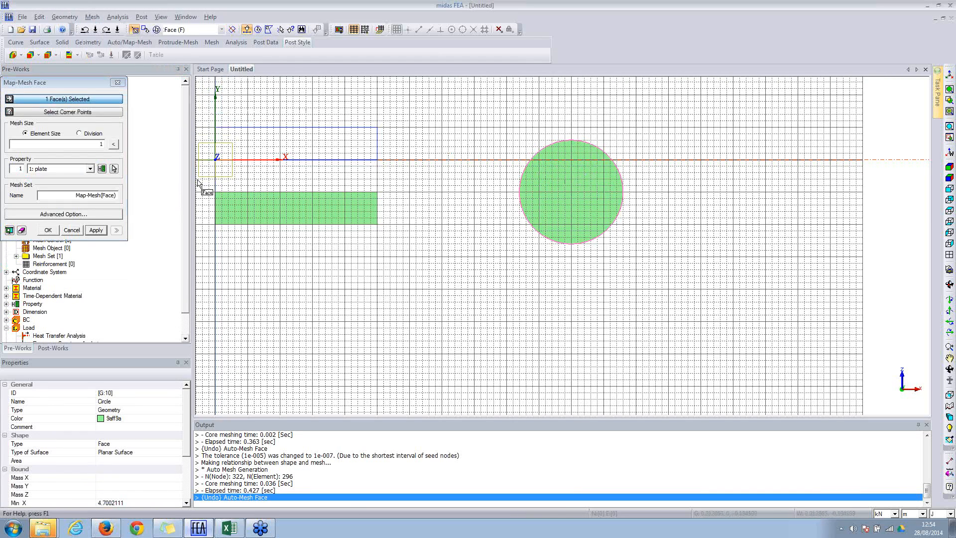
{"action": "left_click", "coordinate": [94, 133]}
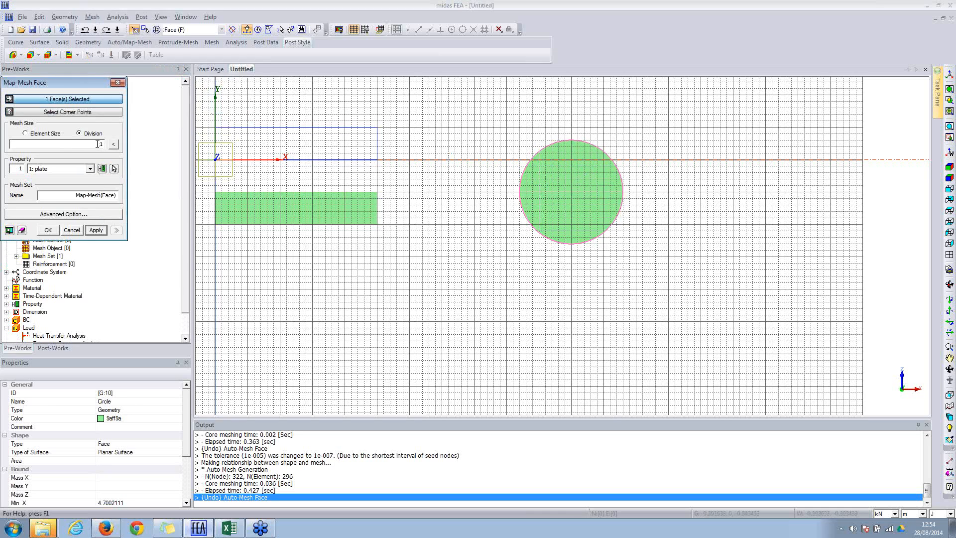
{"action": "left_click", "coordinate": [96, 231]}
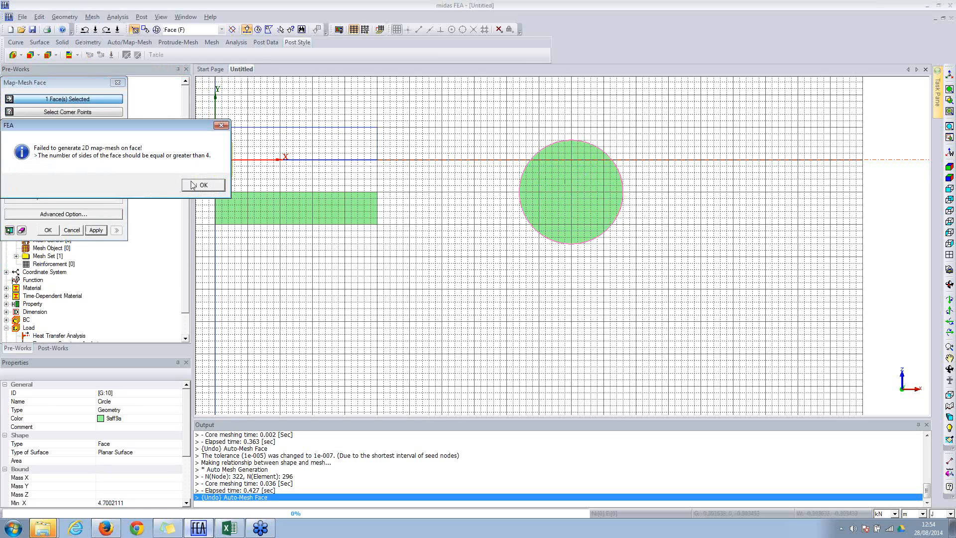
{"action": "left_click_drag", "start_coordinate": [159, 125], "coordinate": [288, 79]}
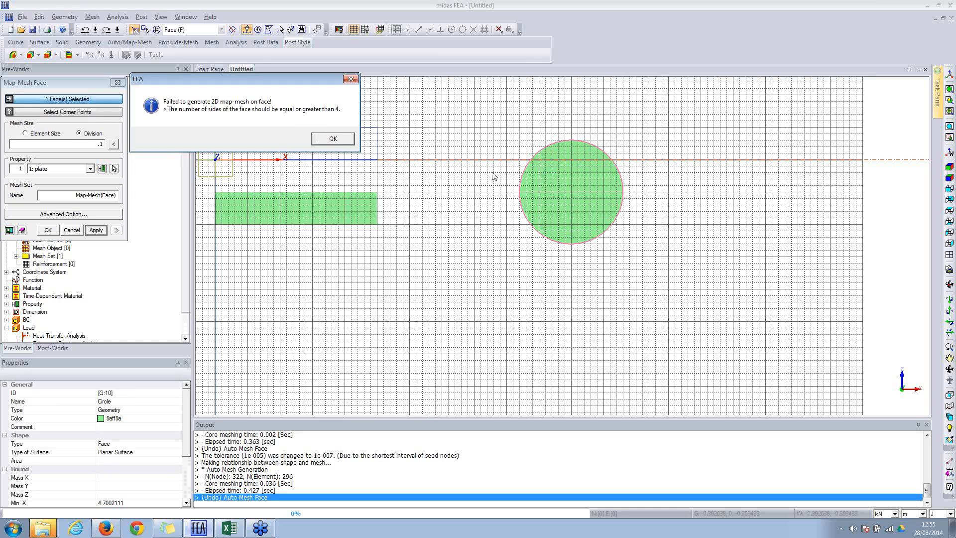
{"action": "left_click", "coordinate": [351, 79]}
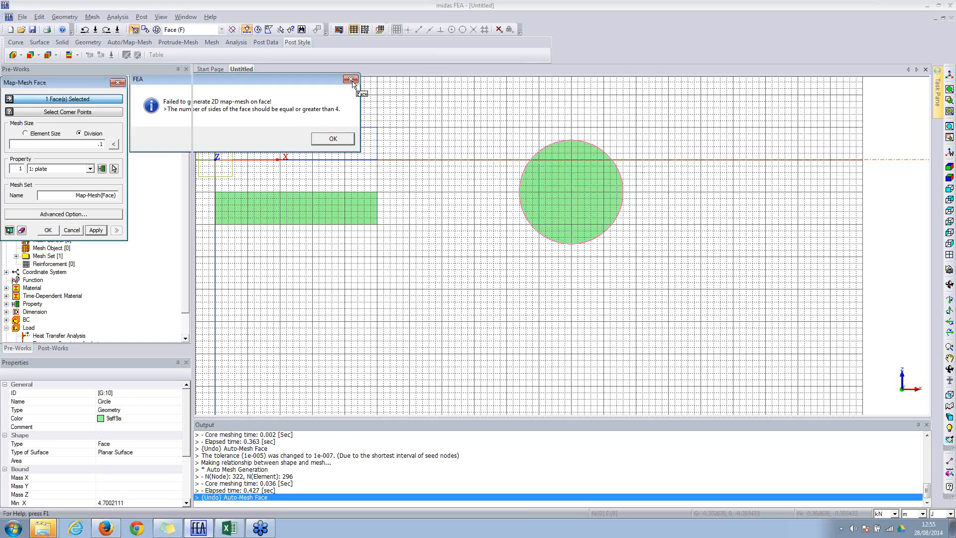
{"action": "left_click", "coordinate": [72, 231]}
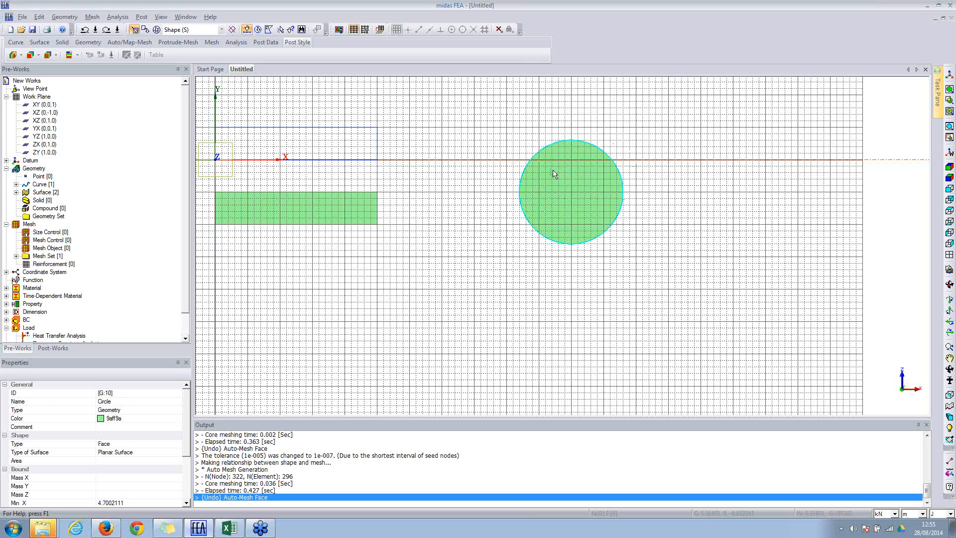
{"action": "left_click", "coordinate": [75, 17]}
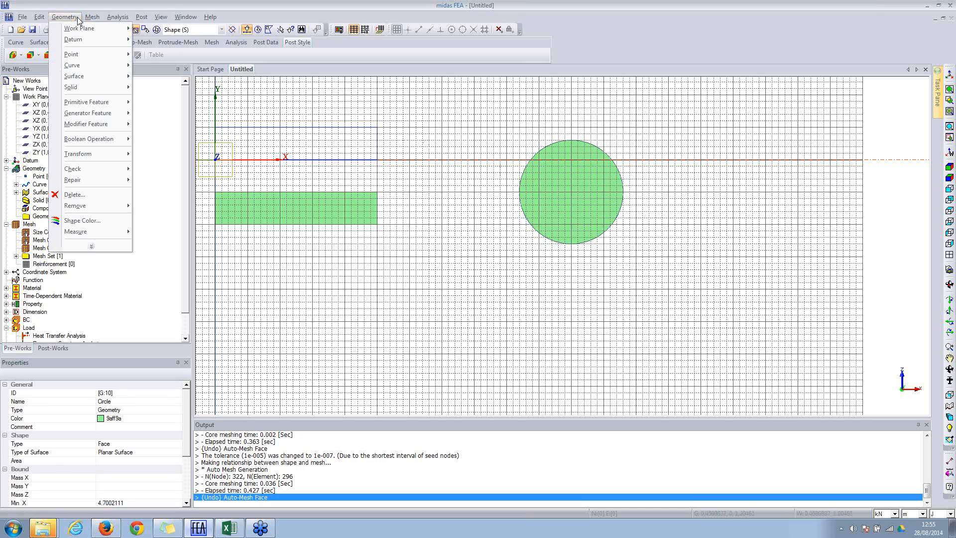
{"action": "mouse_move", "coordinate": [73, 66]}
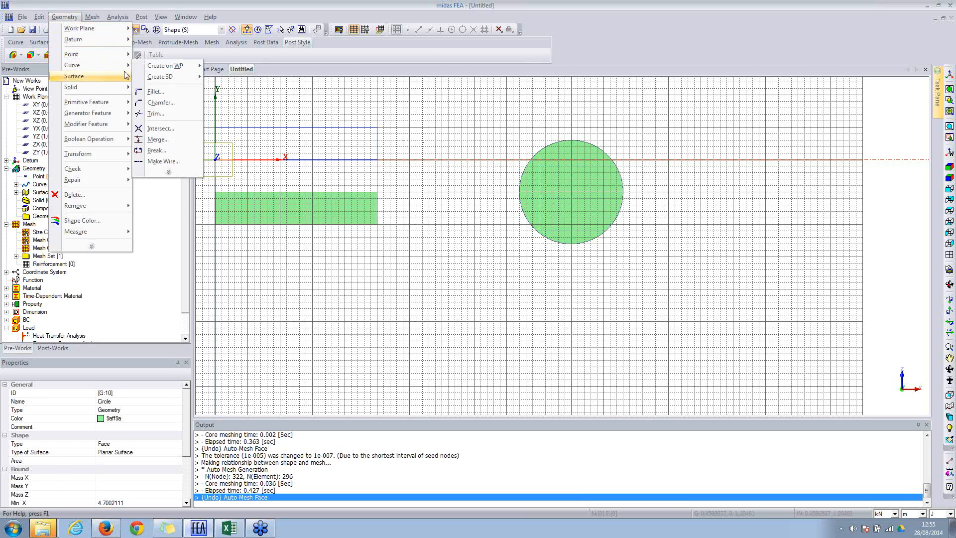
{"action": "mouse_move", "coordinate": [170, 70]}
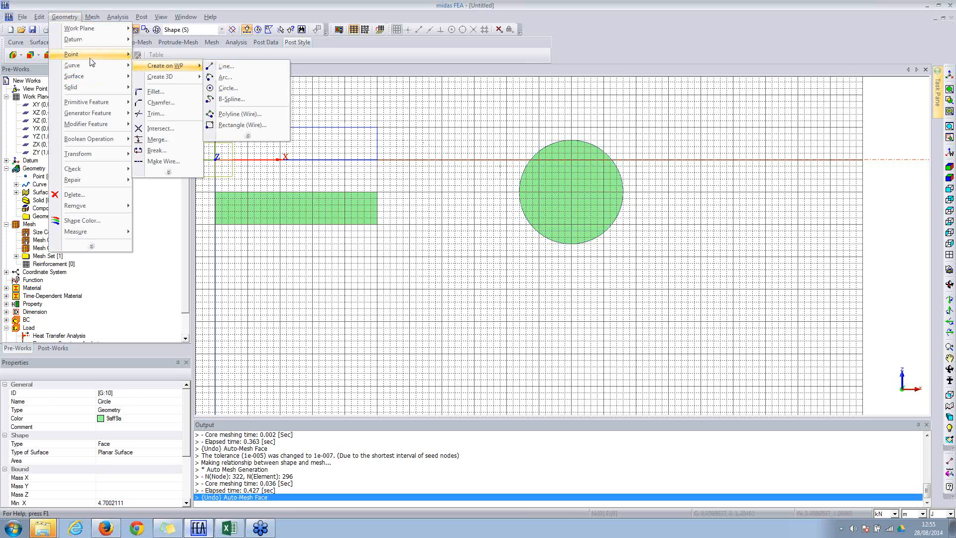
{"action": "left_click", "coordinate": [471, 132]}
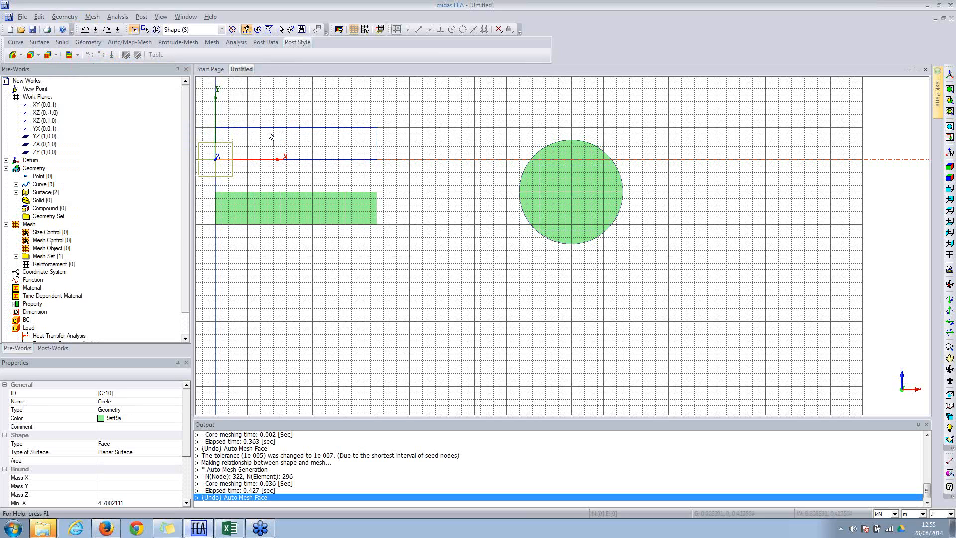
Step: Open the mesh size control along edges and examine the seeding methods it offers
{"action": "scroll", "coordinate": [279, 137], "scroll_direction": "up", "scroll_amount": 5}
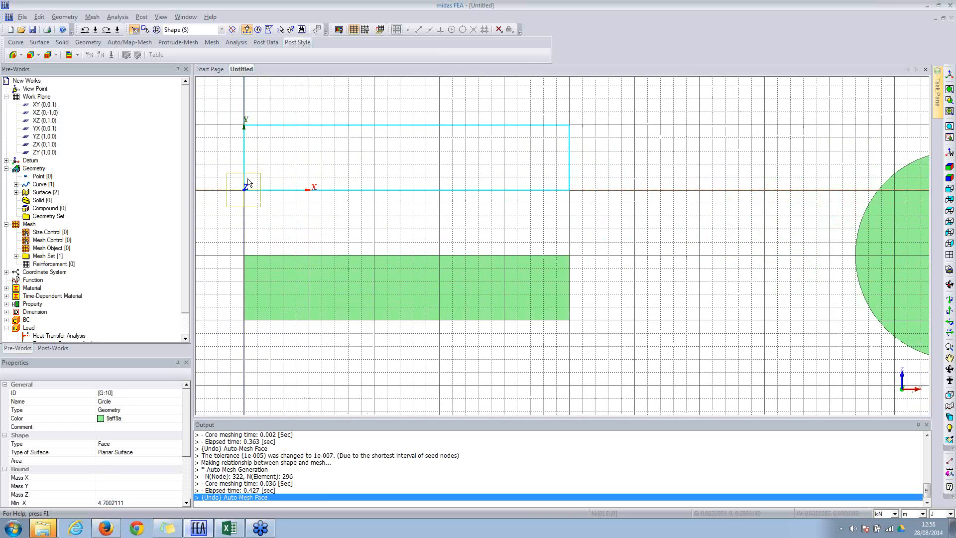
{"action": "left_click", "coordinate": [93, 18]}
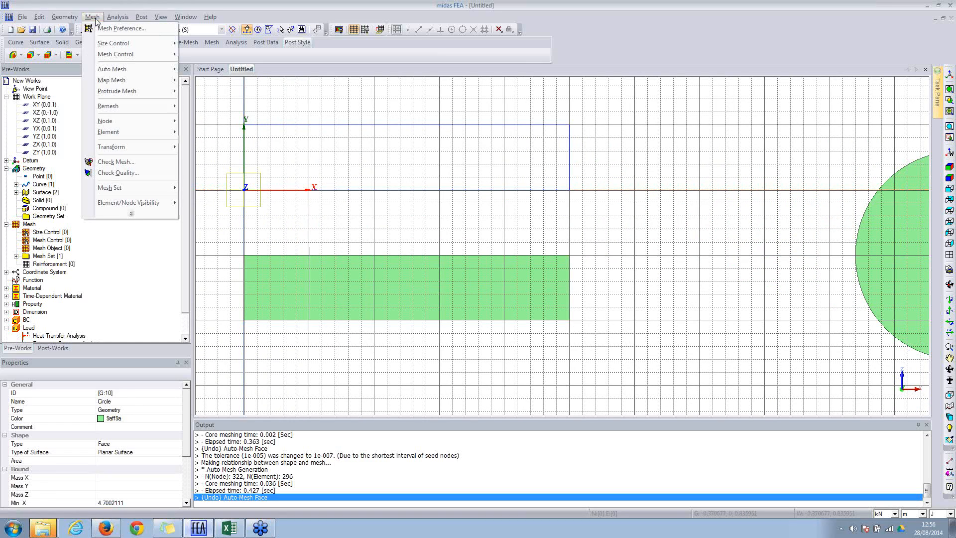
{"action": "mouse_move", "coordinate": [102, 47]}
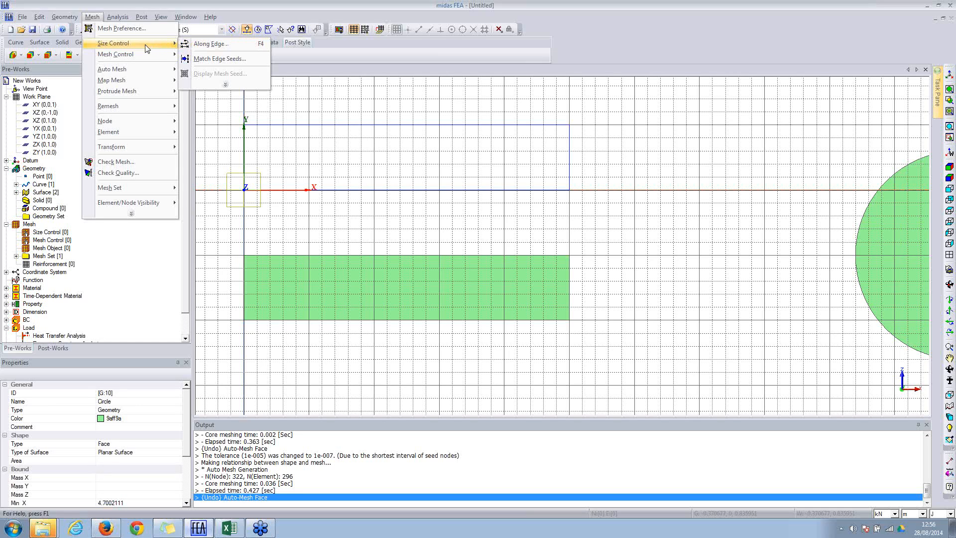
{"action": "left_click", "coordinate": [211, 46]}
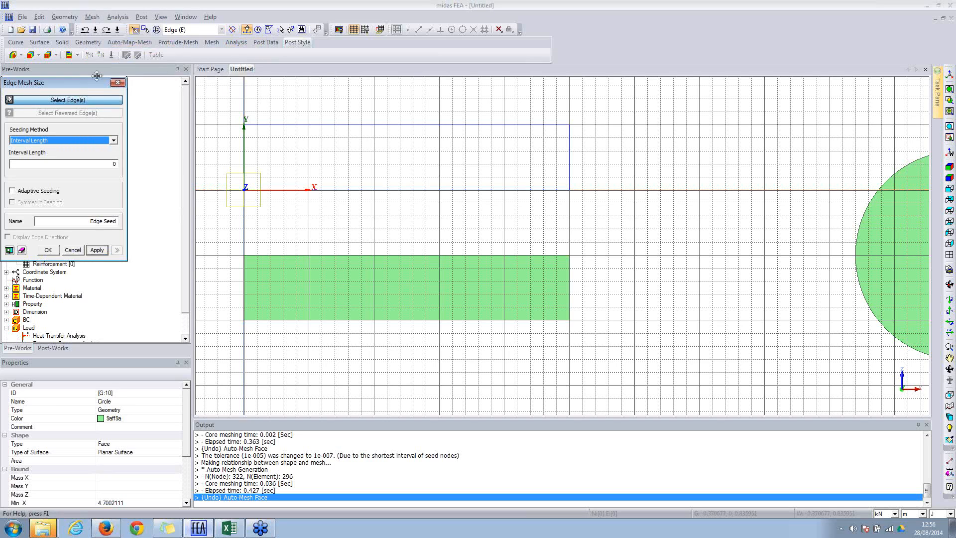
{"action": "left_click_drag", "start_coordinate": [74, 83], "coordinate": [91, 80]}
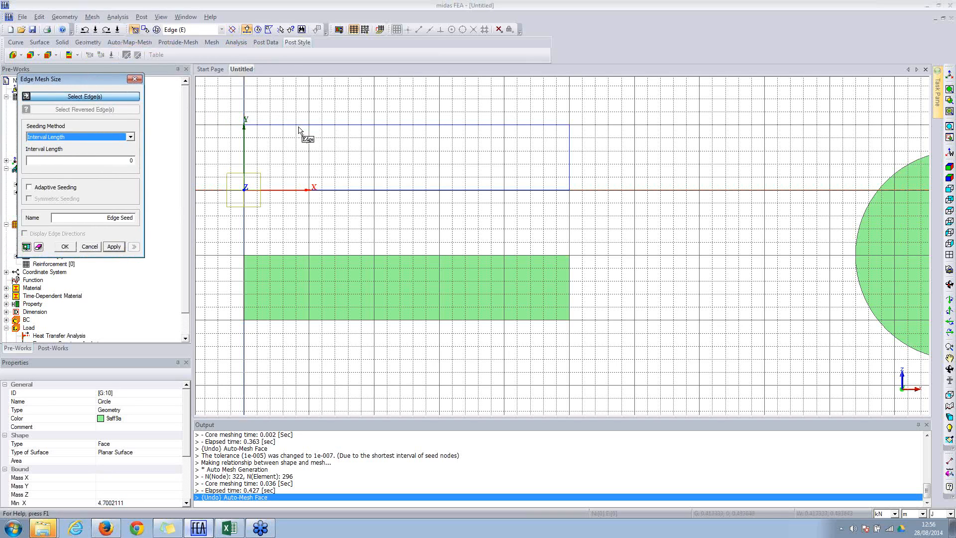
{"action": "left_click", "coordinate": [107, 137]}
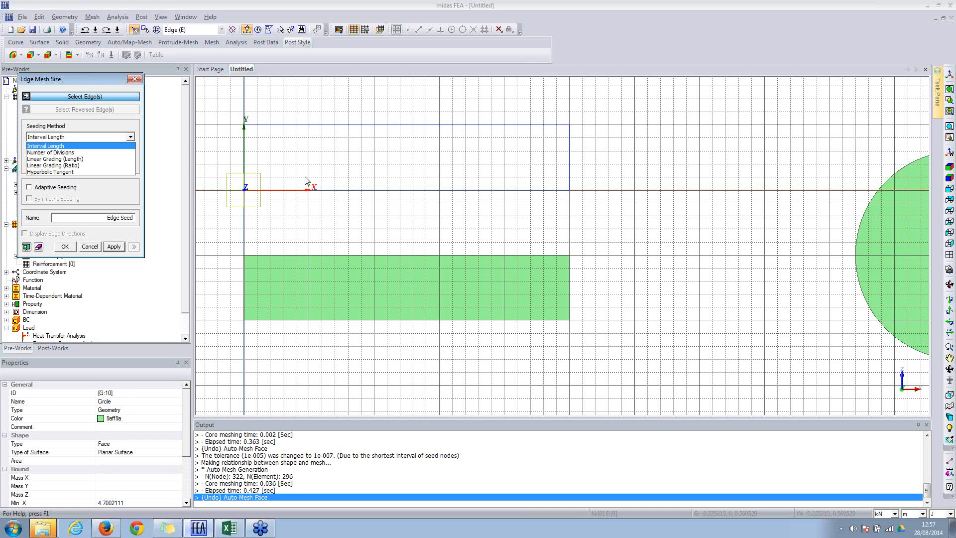
{"action": "left_click", "coordinate": [52, 84]}
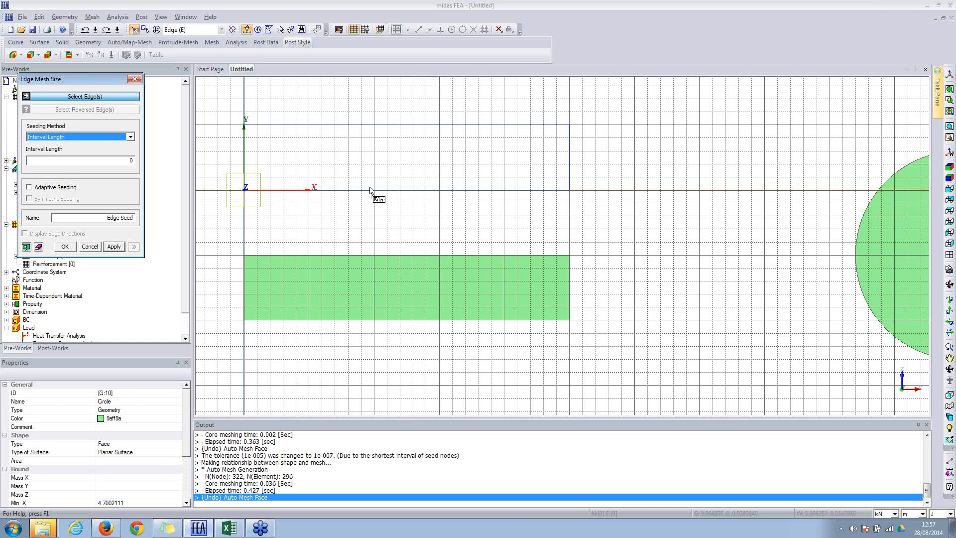
{"action": "left_click", "coordinate": [105, 137]}
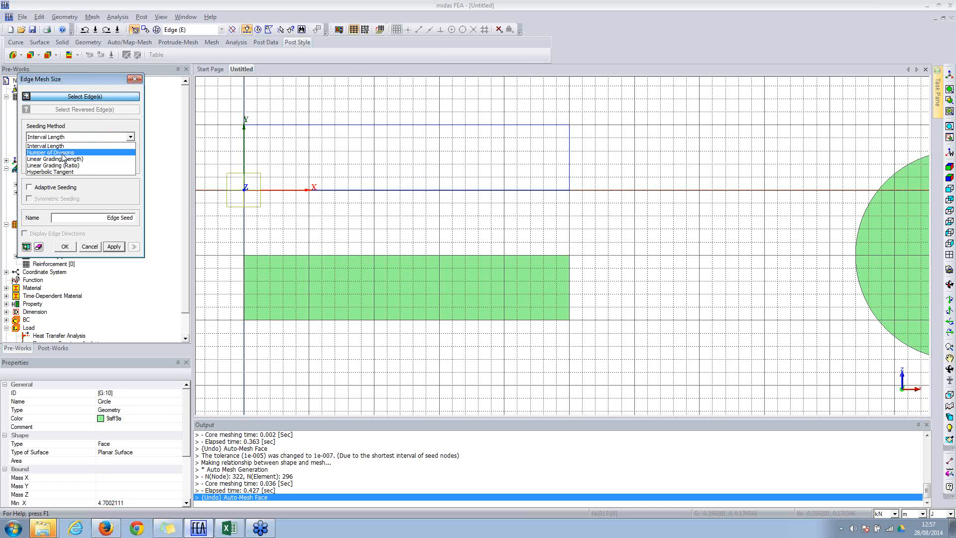
{"action": "left_click", "coordinate": [72, 124]}
Step: Seed the upper rectangle's two short vertical edges by Number of Divisions with 5 divisions, with the grid hidden
{"action": "left_click", "coordinate": [86, 98]}
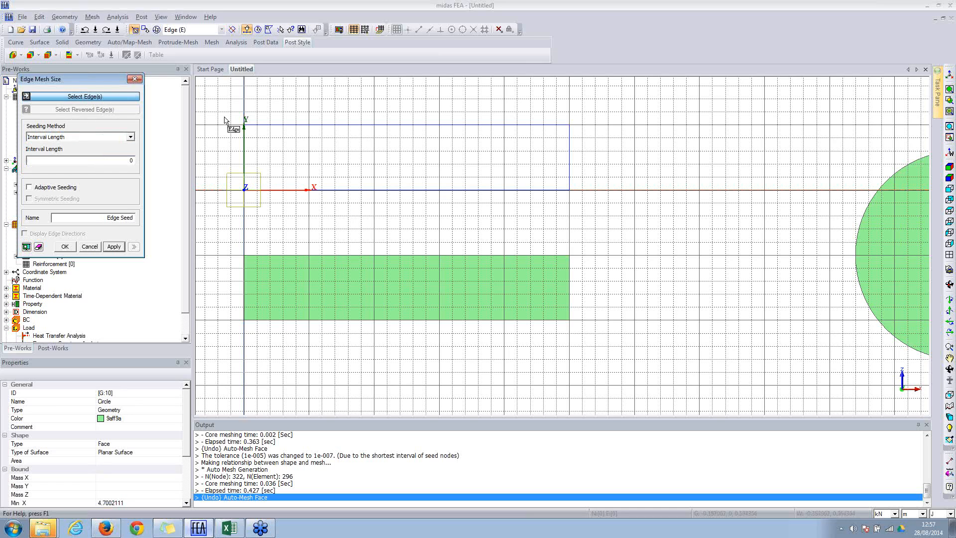
{"action": "left_click", "coordinate": [244, 145]}
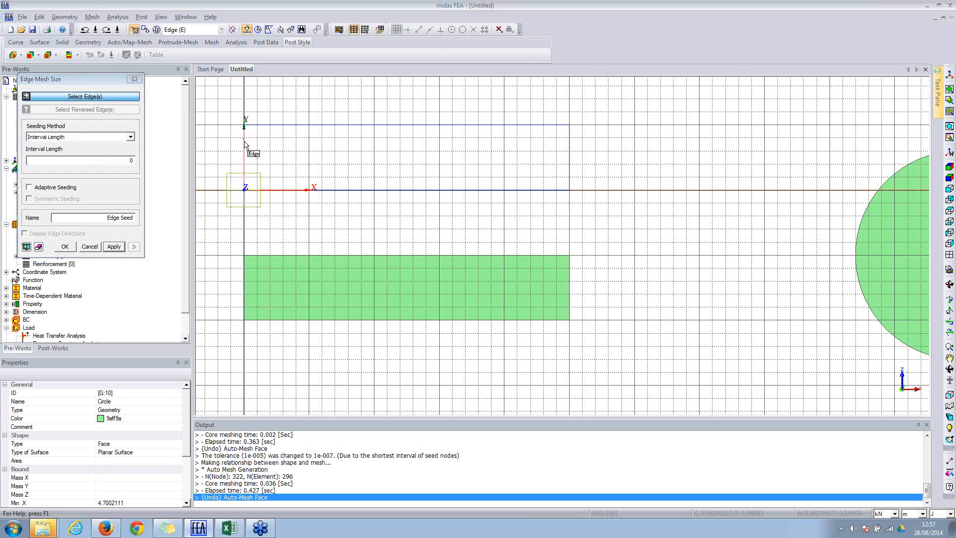
{"action": "left_click", "coordinate": [353, 29]}
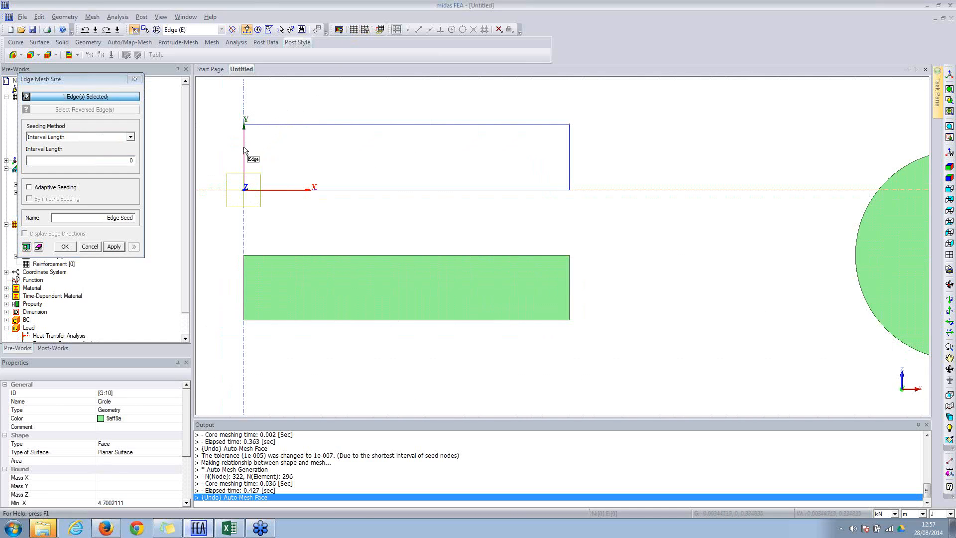
{"action": "left_click", "coordinate": [571, 158]}
{"action": "left_click", "coordinate": [130, 137]}
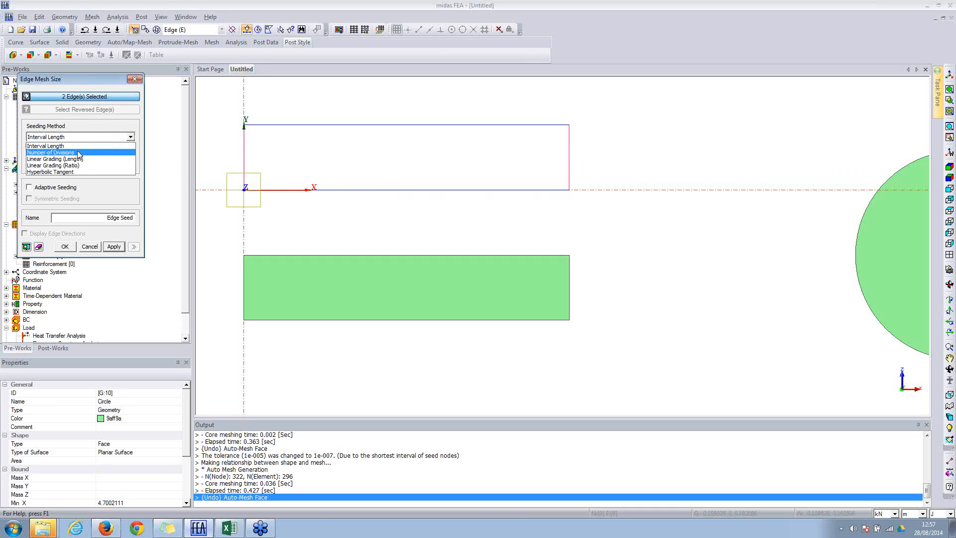
{"action": "left_click", "coordinate": [78, 152]}
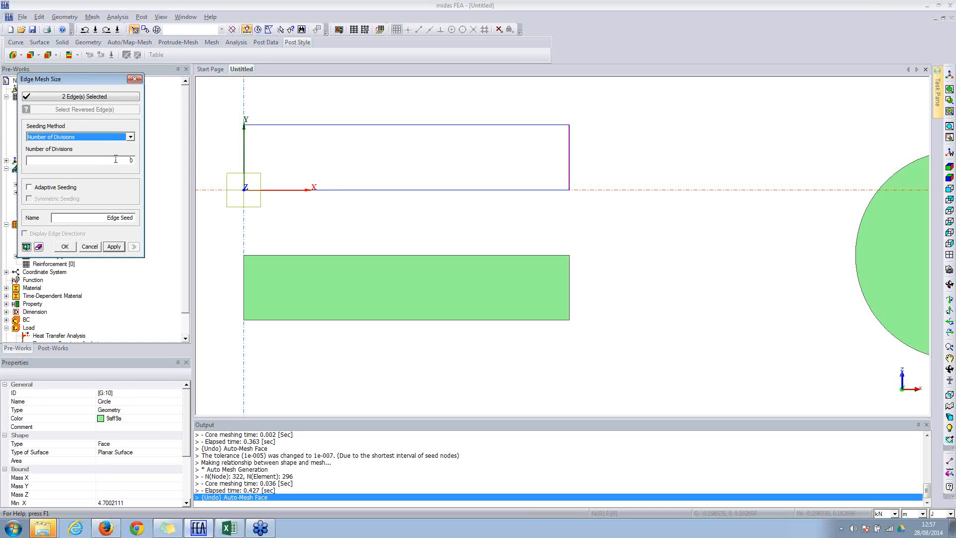
{"action": "left_click", "coordinate": [116, 159]}
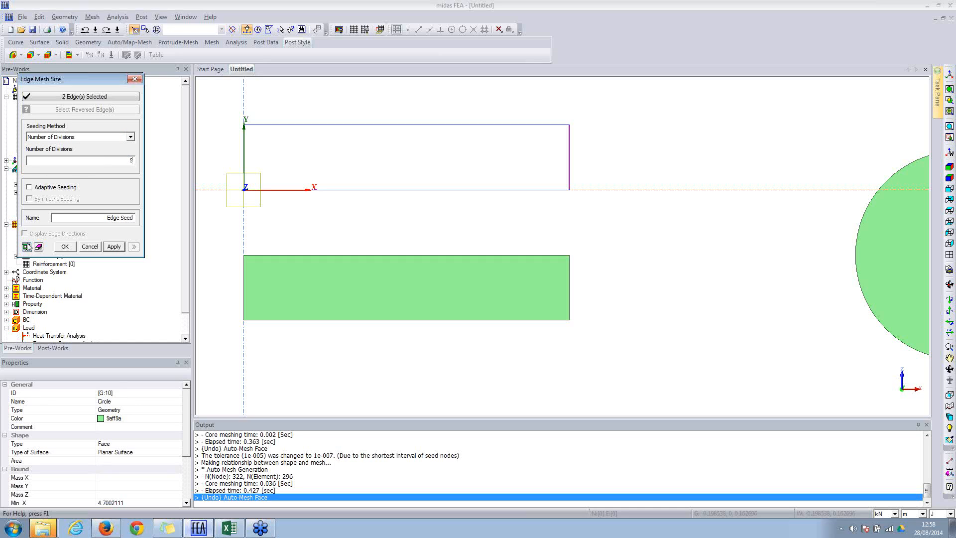
{"action": "left_click", "coordinate": [27, 247]}
{"action": "left_click", "coordinate": [114, 247]}
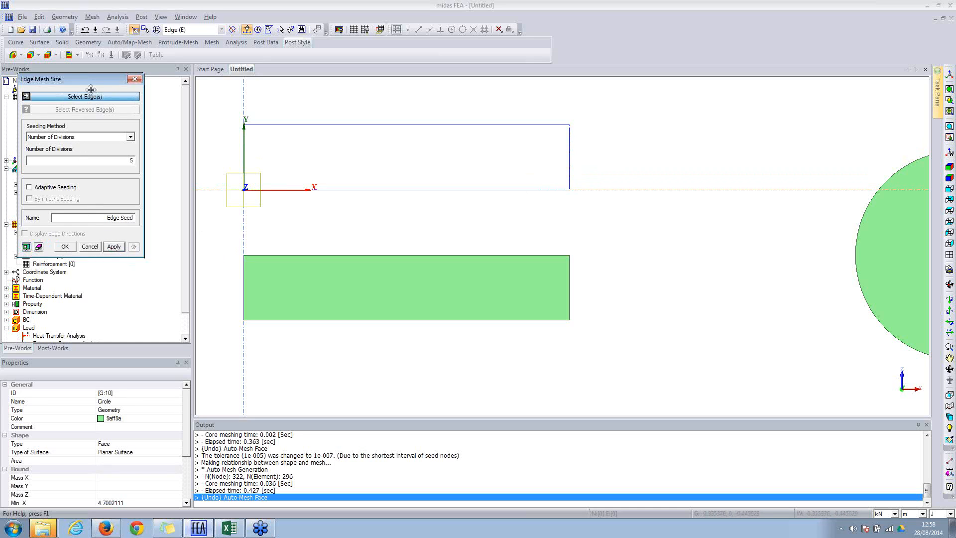
Step: Select the upper rectangle's two long horizontal edges and set their seeding method to Linear Grading (Length)
{"action": "left_click_drag", "start_coordinate": [88, 79], "coordinate": [150, 78]}
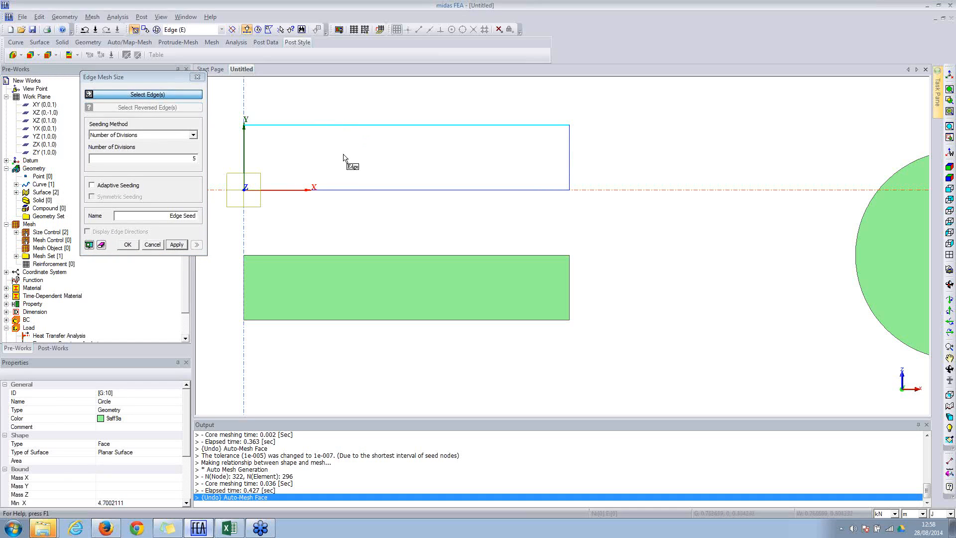
{"action": "left_click", "coordinate": [340, 125]}
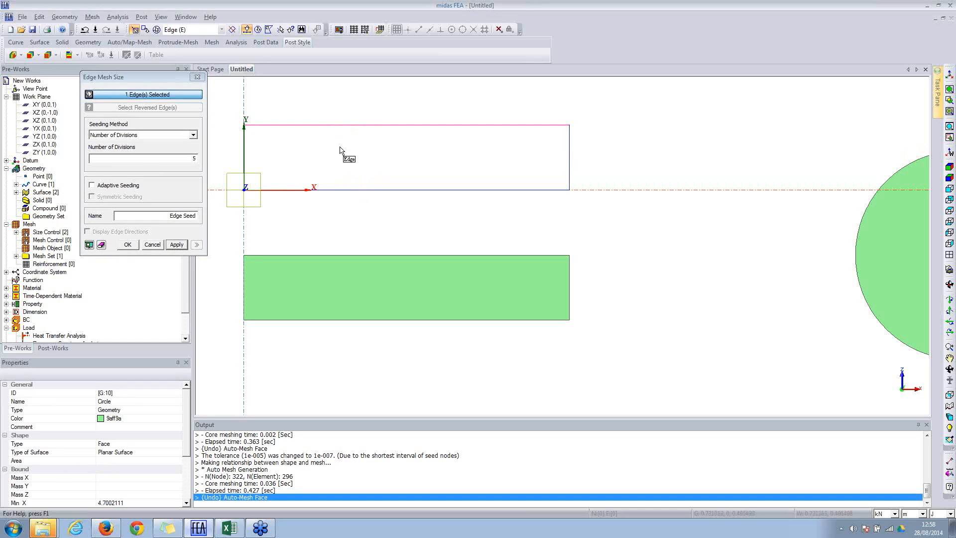
{"action": "left_click", "coordinate": [349, 191]}
{"action": "left_click", "coordinate": [182, 124]}
{"action": "left_click", "coordinate": [180, 135]}
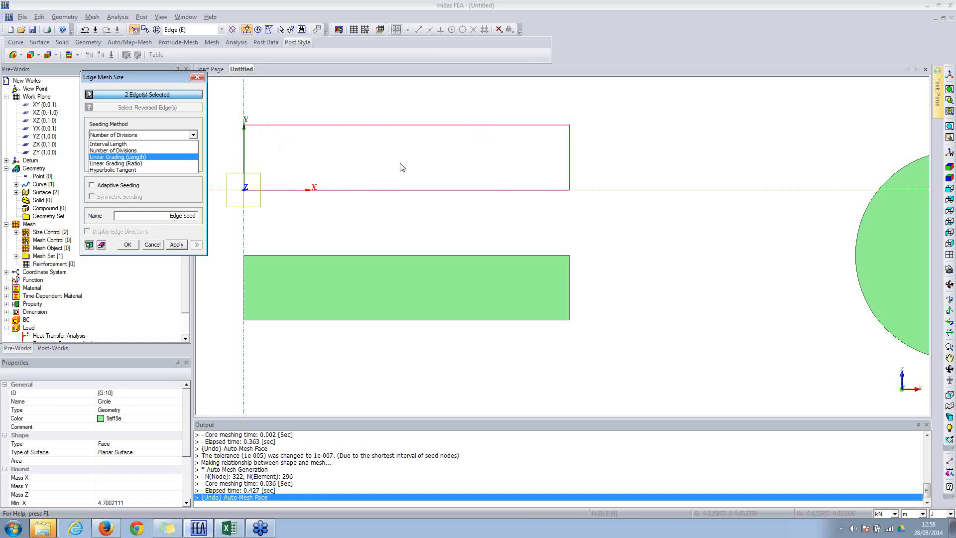
{"action": "left_click", "coordinate": [110, 157]}
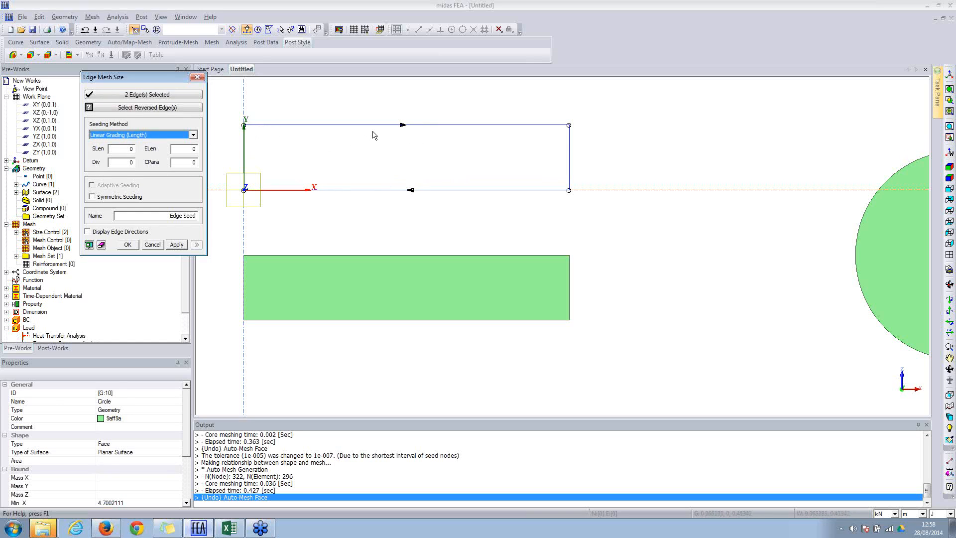
Step: Set the start length to 0.05 with symmetric seeding for the two long edges and preview the seeds
{"action": "left_click", "coordinate": [121, 153]}
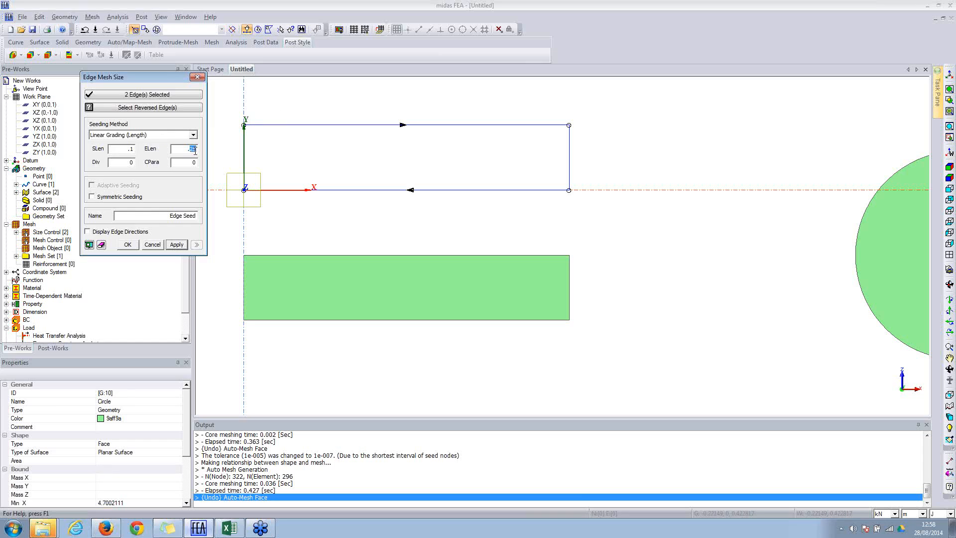
{"action": "left_click", "coordinate": [92, 197]}
{"action": "left_click", "coordinate": [89, 244]}
{"action": "left_click_drag", "start_coordinate": [131, 149], "coordinate": [138, 148]}
{"action": "type", "text": "05"}
{"action": "left_click", "coordinate": [89, 245]}
{"action": "left_click", "coordinate": [90, 245]}
Step: Finish seeding the two long edges with an end length of 0.25 and CPara 0, checking the preview
{"action": "left_click", "coordinate": [221, 190]}
{"action": "left_click", "coordinate": [89, 244]}
{"action": "key", "text": "BackSpace"}
{"action": "type", "text": "."}
{"action": "left_click_drag", "start_coordinate": [196, 163], "coordinate": [167, 160]}
{"action": "type", "text": "0"}
{"action": "left_click", "coordinate": [101, 244]}
{"action": "left_click", "coordinate": [128, 245]}
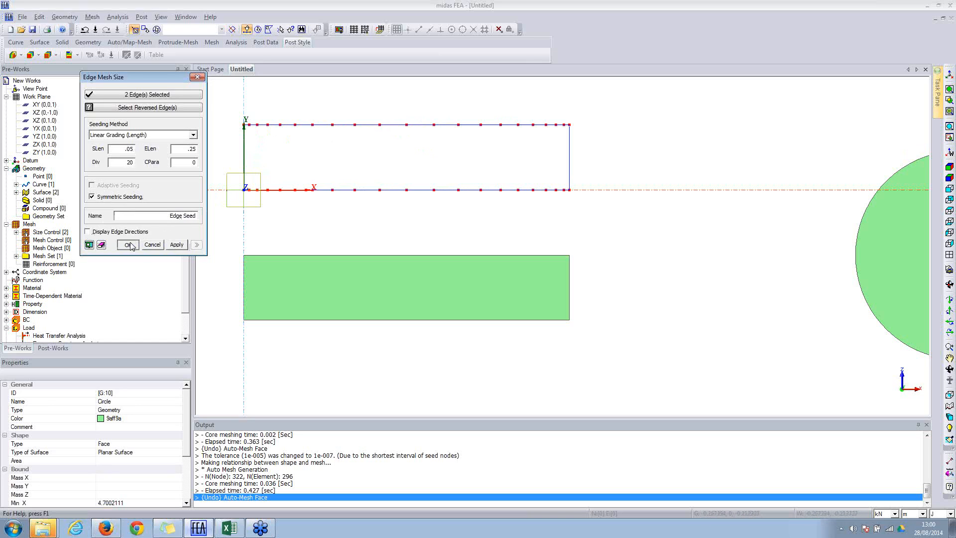
{"action": "left_click", "coordinate": [128, 245]}
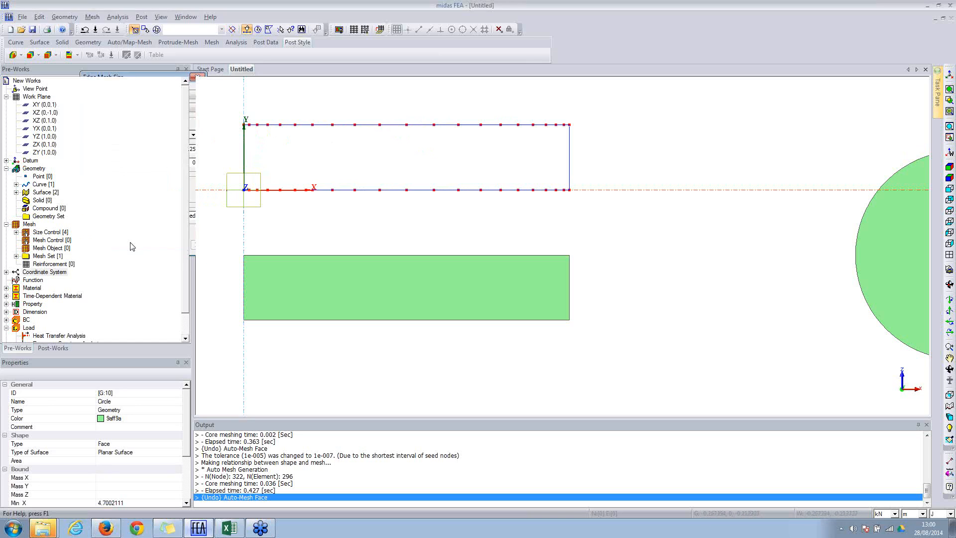
Step: Map-mesh the upper rectangle's four edges as a k-edge area using Auto-Map, element size 1 and the plate property, previewing the seeds first
{"action": "left_click", "coordinate": [92, 18]}
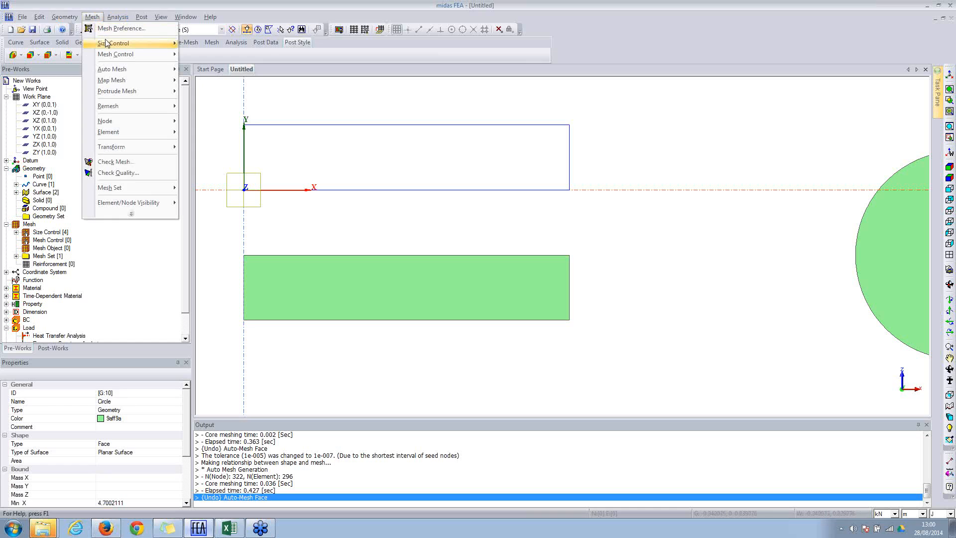
{"action": "mouse_move", "coordinate": [116, 55]}
{"action": "mouse_move", "coordinate": [117, 84]}
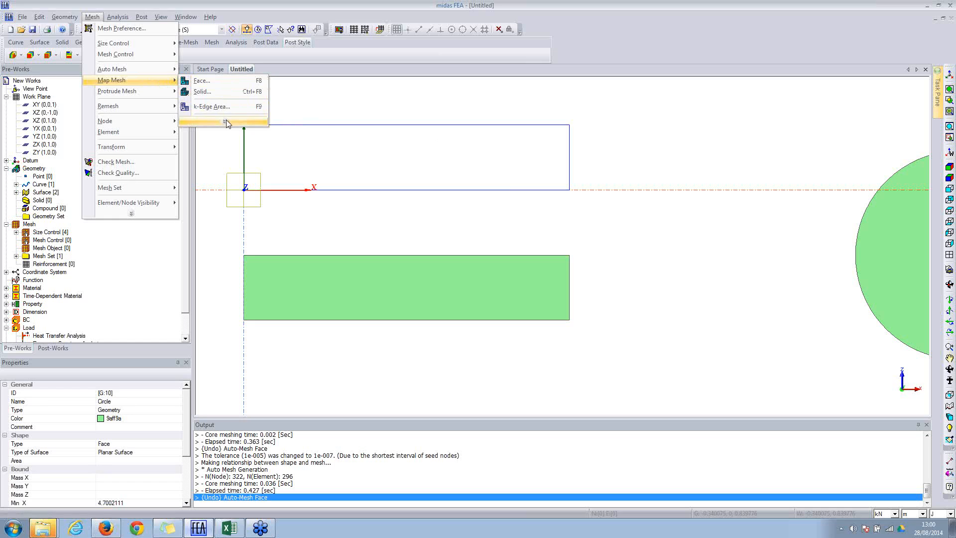
{"action": "left_click", "coordinate": [156, 79]}
{"action": "left_click", "coordinate": [92, 18]}
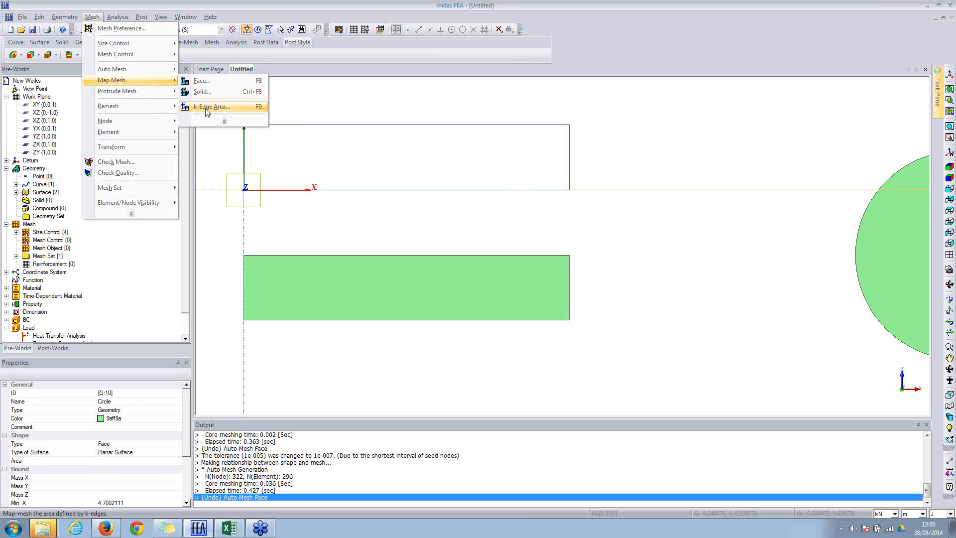
{"action": "left_click", "coordinate": [211, 108]}
{"action": "left_click_drag", "start_coordinate": [79, 90], "coordinate": [132, 68]}
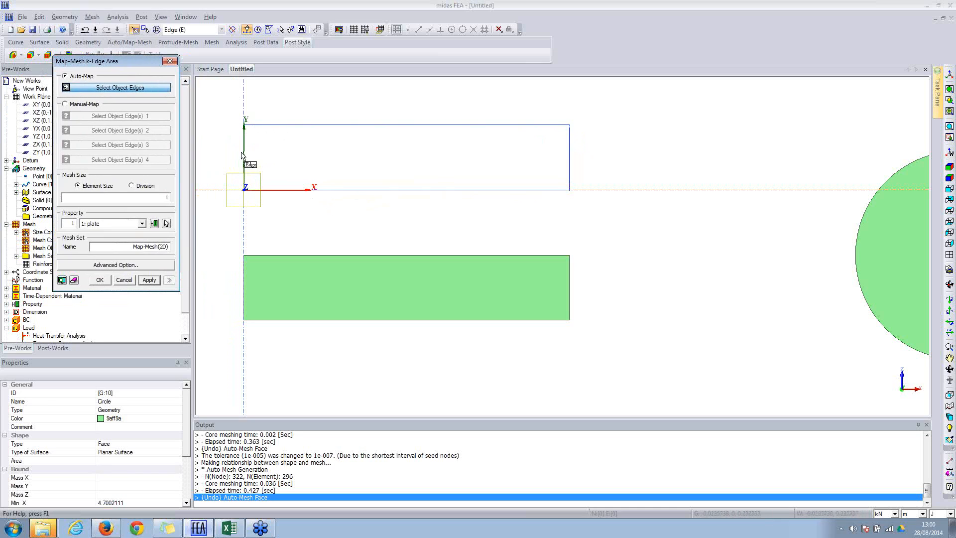
{"action": "left_click_drag", "start_coordinate": [140, 75], "coordinate": [163, 56]}
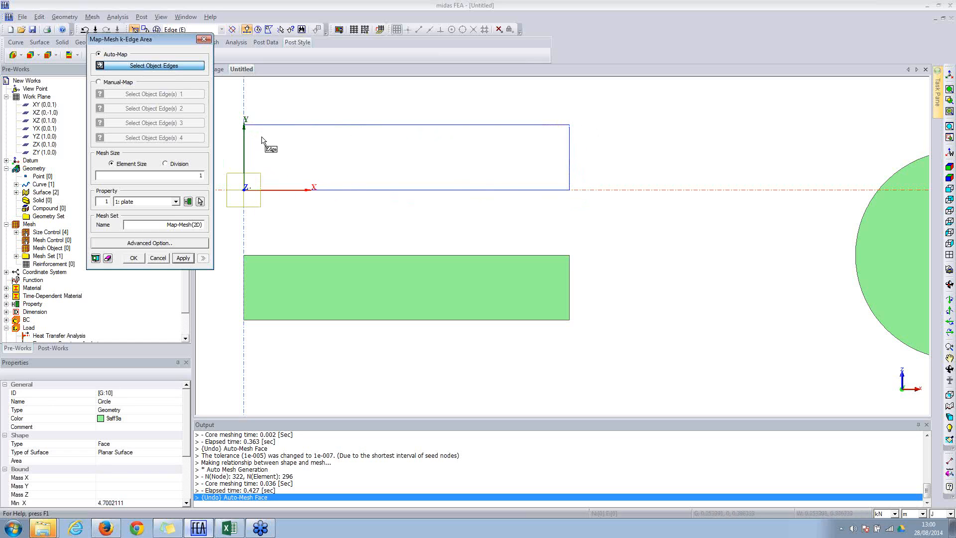
{"action": "left_click_drag", "start_coordinate": [223, 101], "coordinate": [586, 223]}
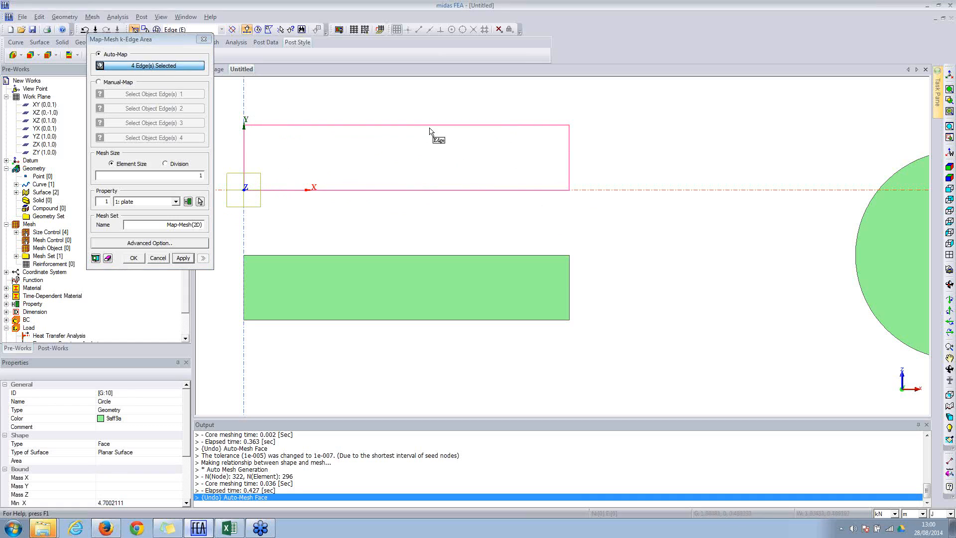
{"action": "left_click", "coordinate": [95, 258]}
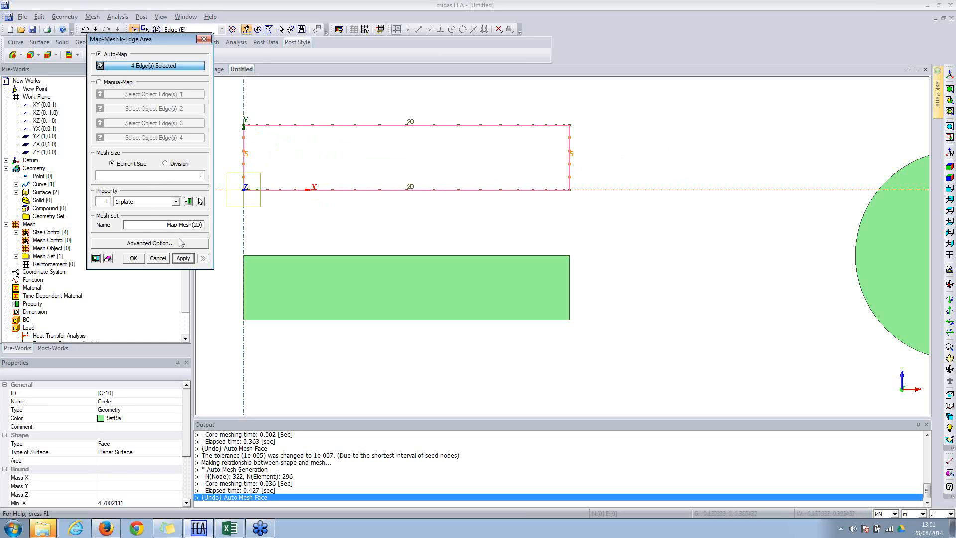
{"action": "left_click", "coordinate": [183, 258]}
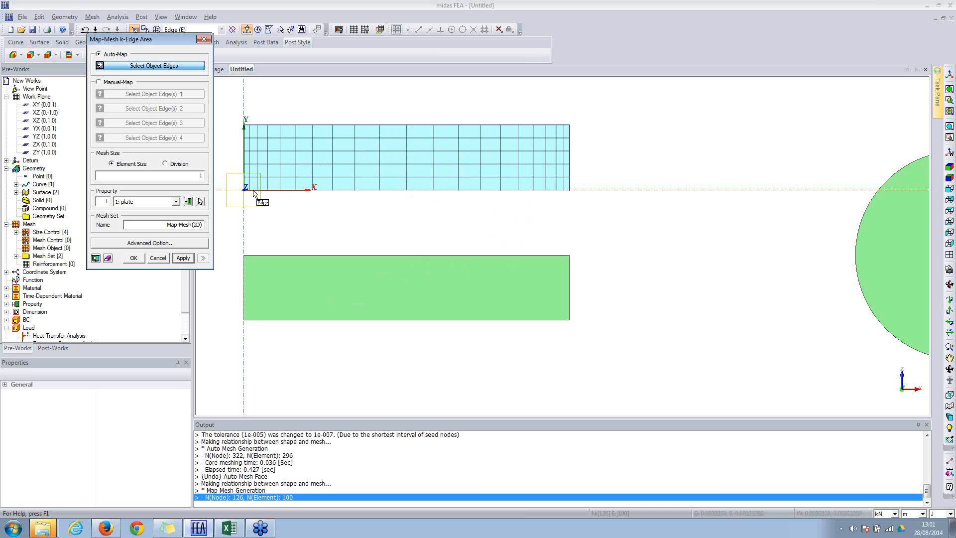
{"action": "left_click", "coordinate": [204, 40]}
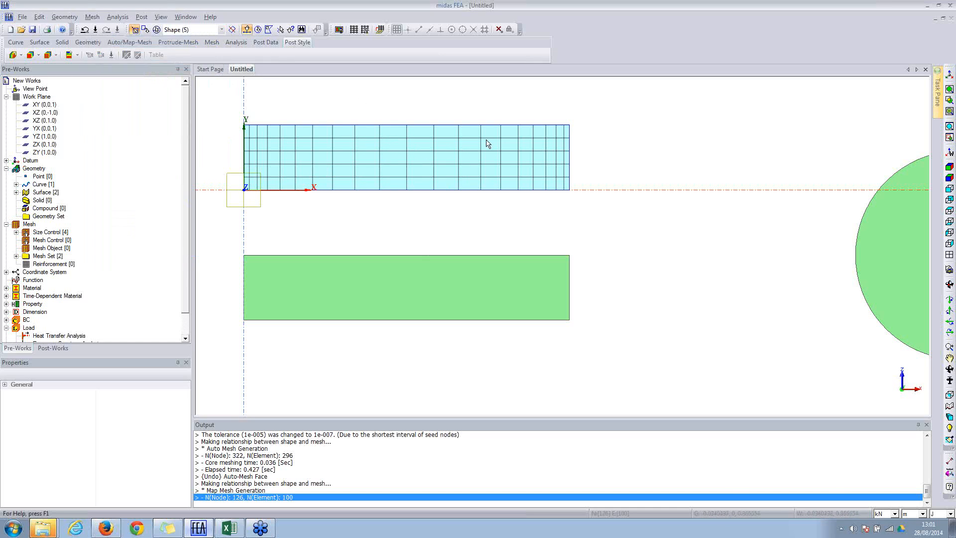
Step: Show the grid and draw a 2D arc between the rectangles and the circle, centred about (3.5, -0.5) with a radius of about 0.5 m
{"action": "left_click", "coordinate": [354, 30]}
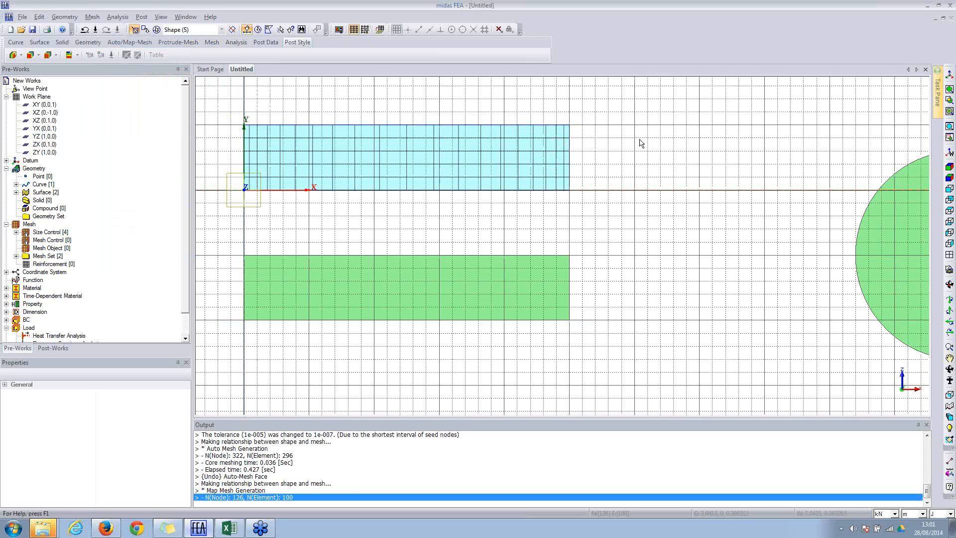
{"action": "left_click", "coordinate": [65, 17]}
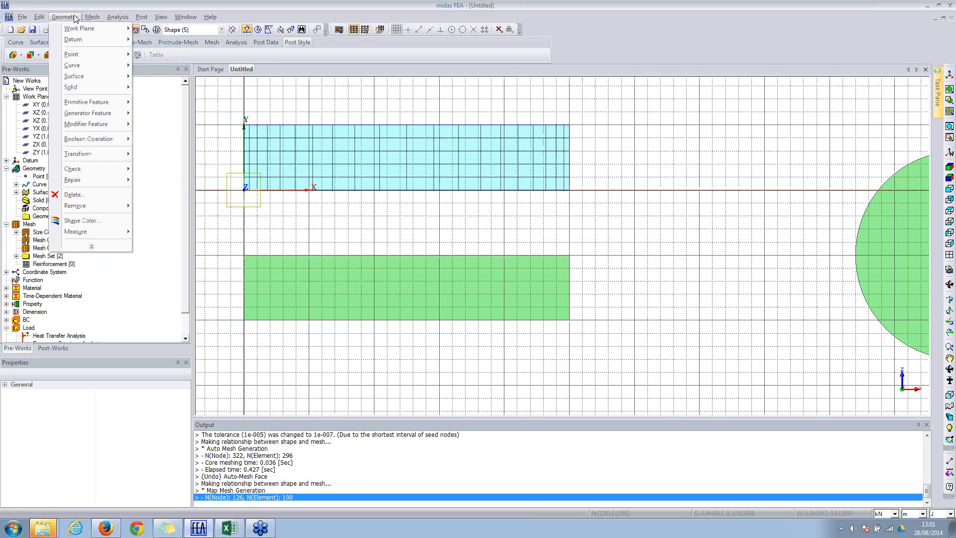
{"action": "mouse_move", "coordinate": [92, 17]}
{"action": "mouse_move", "coordinate": [68, 67]}
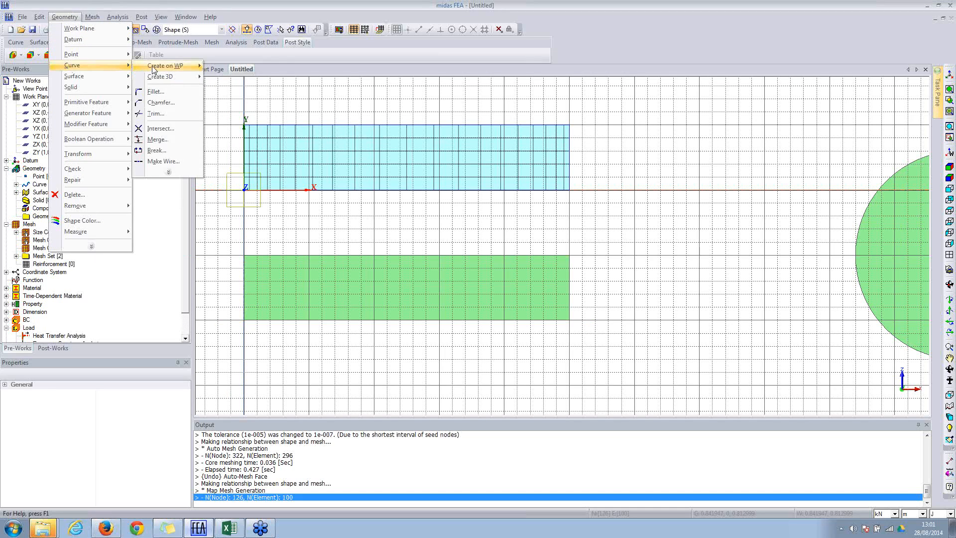
{"action": "mouse_move", "coordinate": [155, 70]}
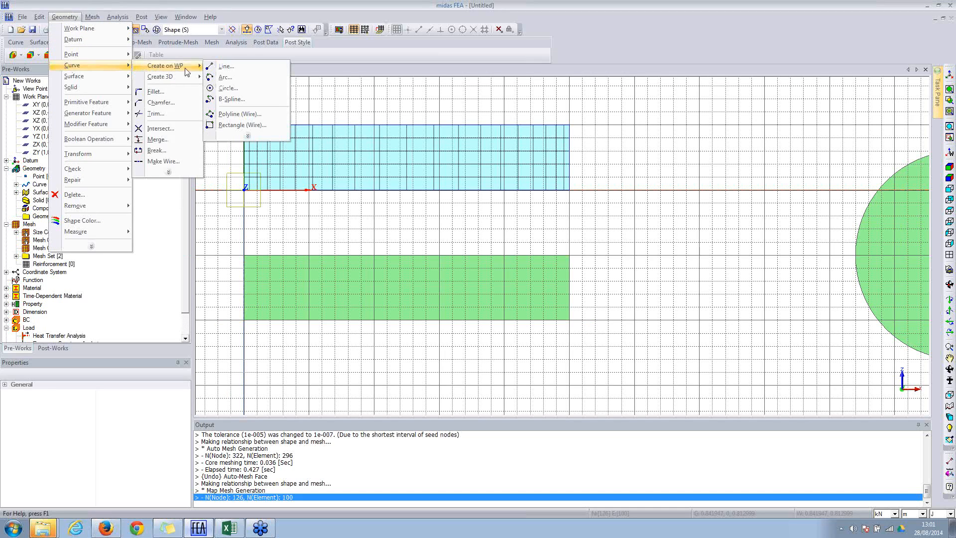
{"action": "left_click", "coordinate": [226, 79]}
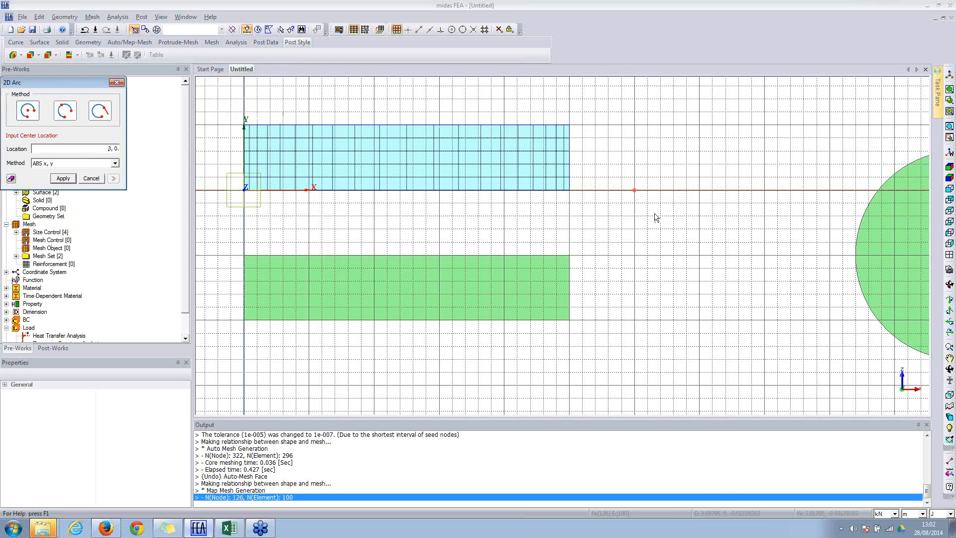
{"action": "left_click", "coordinate": [698, 257]}
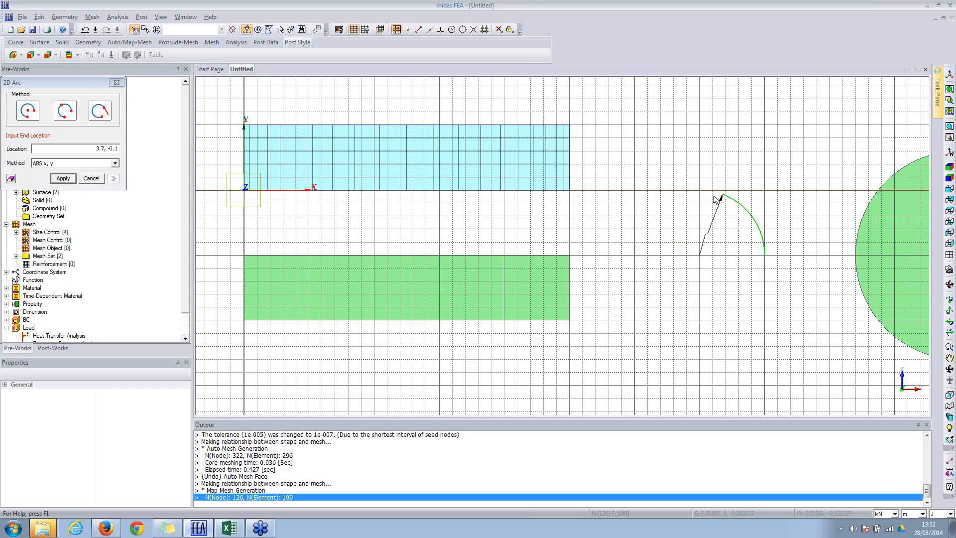
{"action": "left_click", "coordinate": [661, 205]}
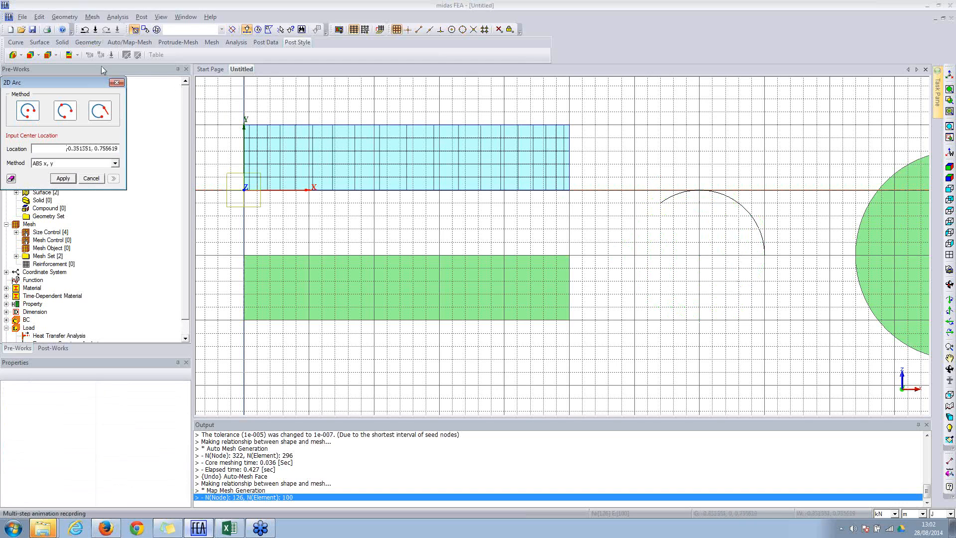
{"action": "left_click", "coordinate": [116, 82]}
Step: Draw a vertical 2D line from the arc's left end down to (3.2, -0.8)
{"action": "left_click", "coordinate": [73, 18]}
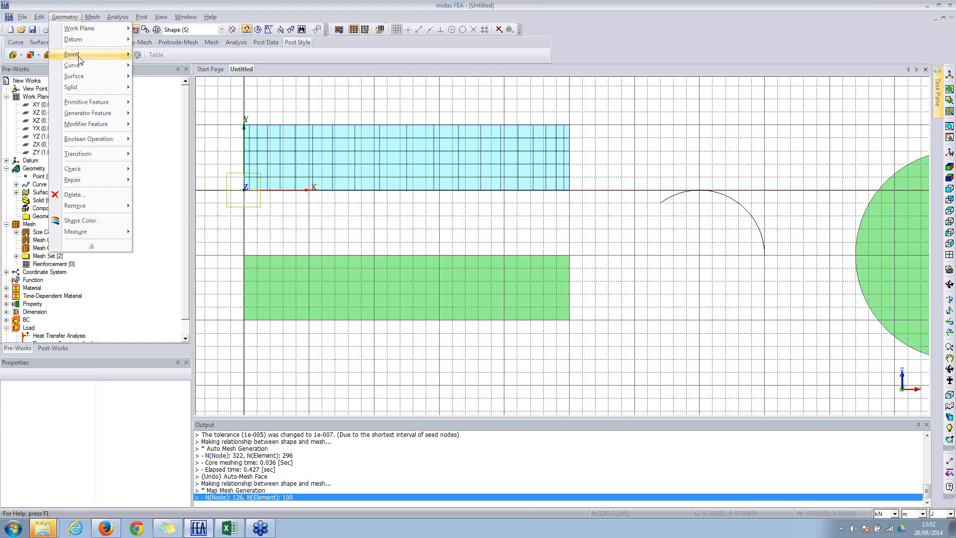
{"action": "mouse_move", "coordinate": [85, 65]}
{"action": "mouse_move", "coordinate": [161, 67]}
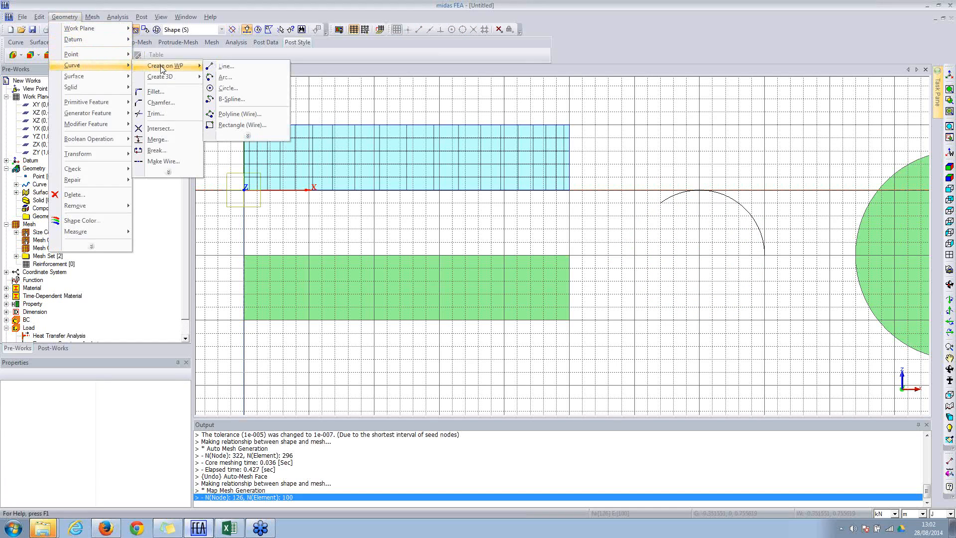
{"action": "left_click", "coordinate": [225, 66]}
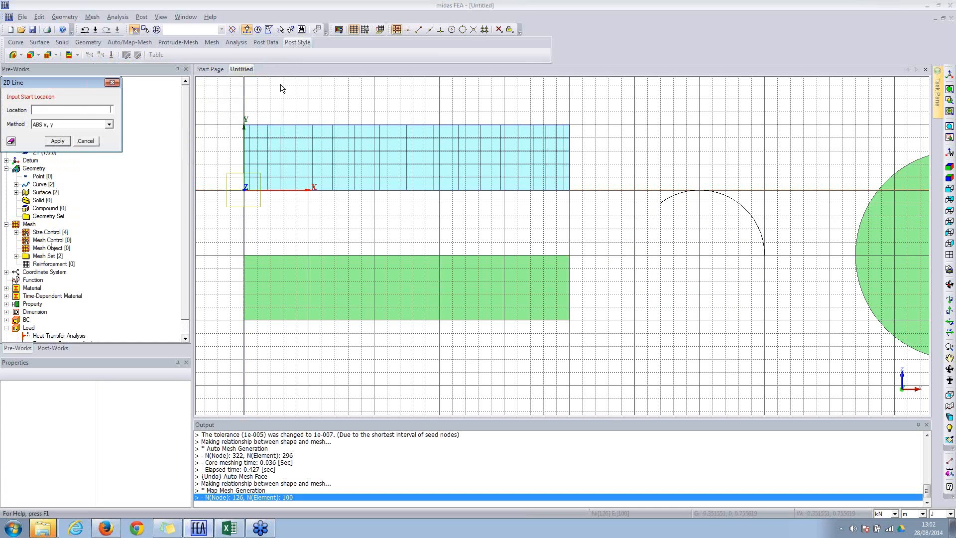
{"action": "left_click", "coordinate": [660, 204]}
{"action": "left_click", "coordinate": [661, 295]}
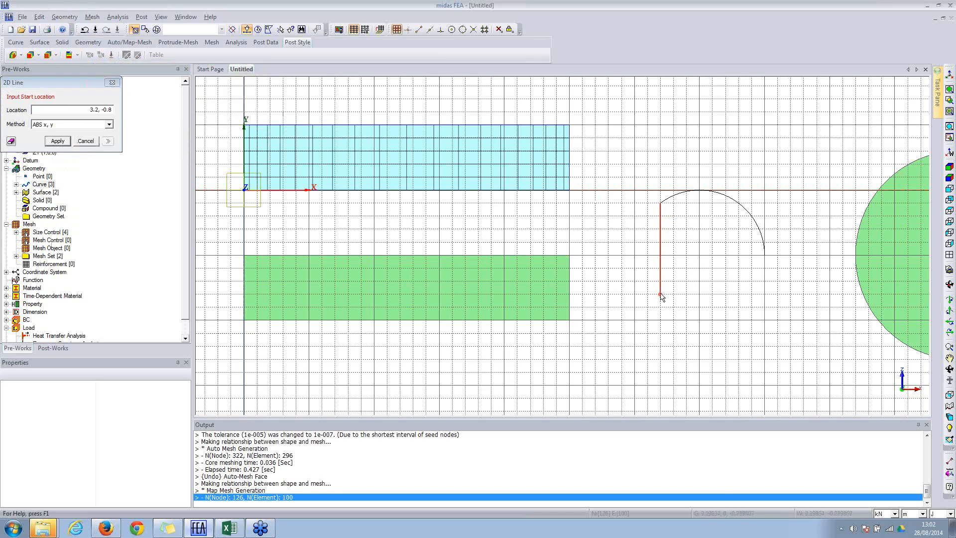
Step: Close the outline with 2D lines from (3.2, -0.8) through about (3.7, -1) and (4, -0.7) to the arc's right end
{"action": "left_click", "coordinate": [661, 295]}
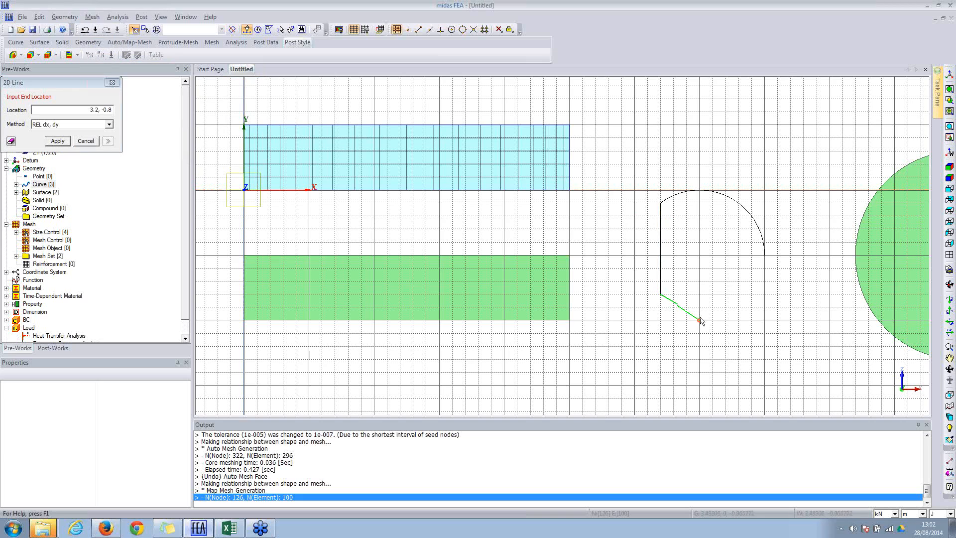
{"action": "left_click", "coordinate": [727, 323]}
{"action": "left_click", "coordinate": [727, 322]}
{"action": "left_click", "coordinate": [765, 283]}
{"action": "left_click", "coordinate": [766, 282]}
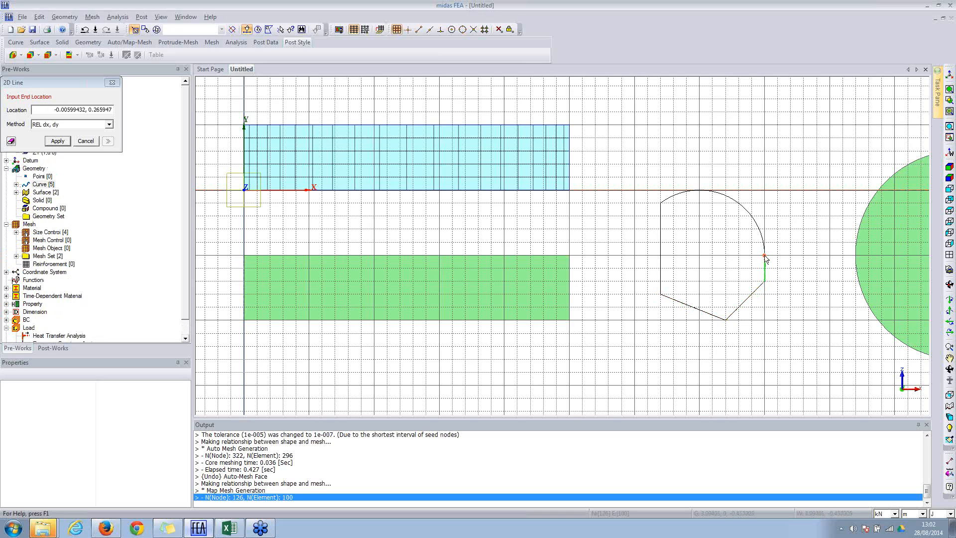
{"action": "left_click", "coordinate": [765, 256]}
{"action": "key", "text": "Escape"}
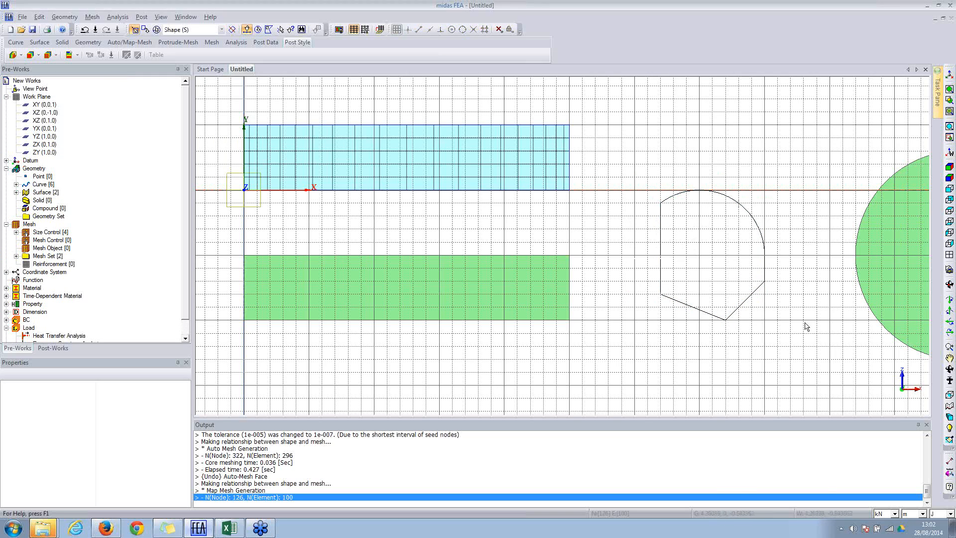
Step: Intersect the arc and the four lines of the closed outline with the curve Intersect command
{"action": "left_click", "coordinate": [75, 18]}
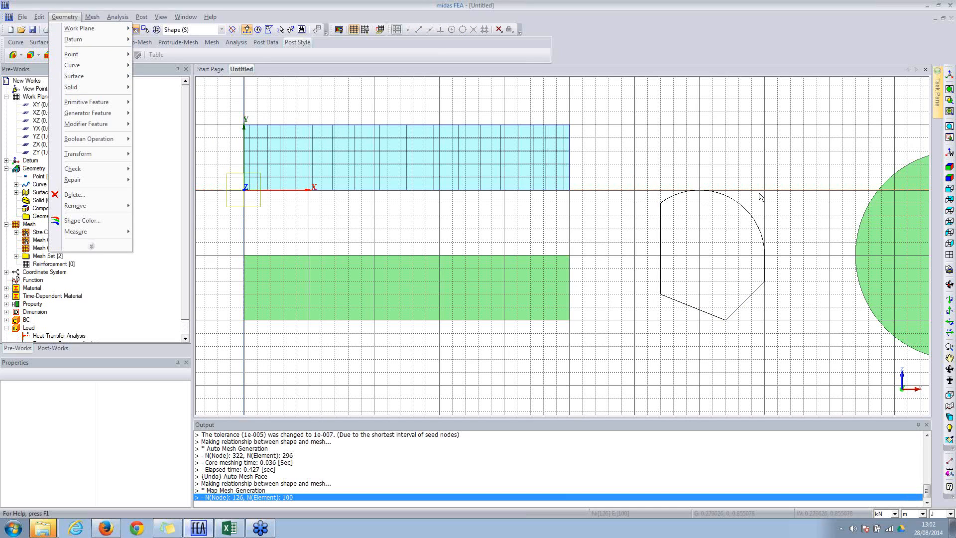
{"action": "mouse_move", "coordinate": [114, 76]}
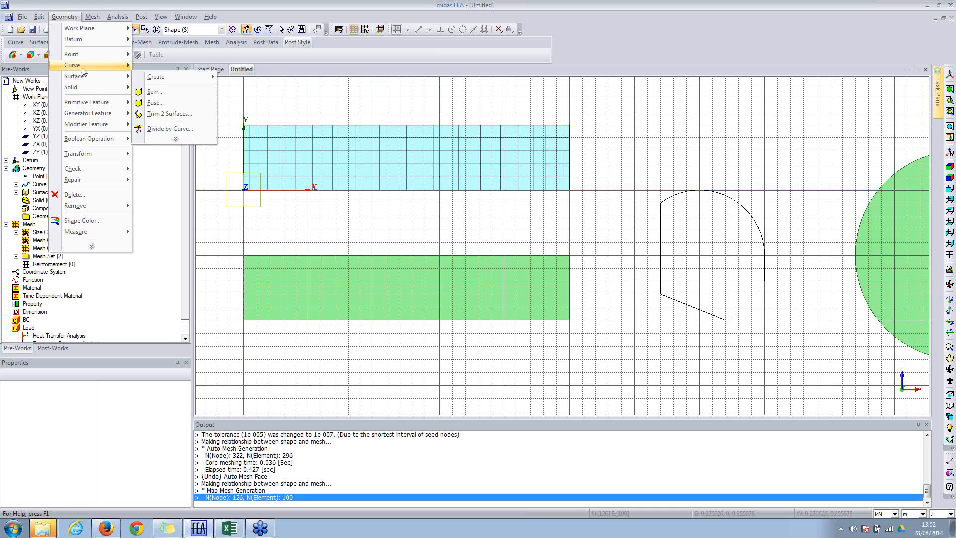
{"action": "mouse_move", "coordinate": [84, 66]}
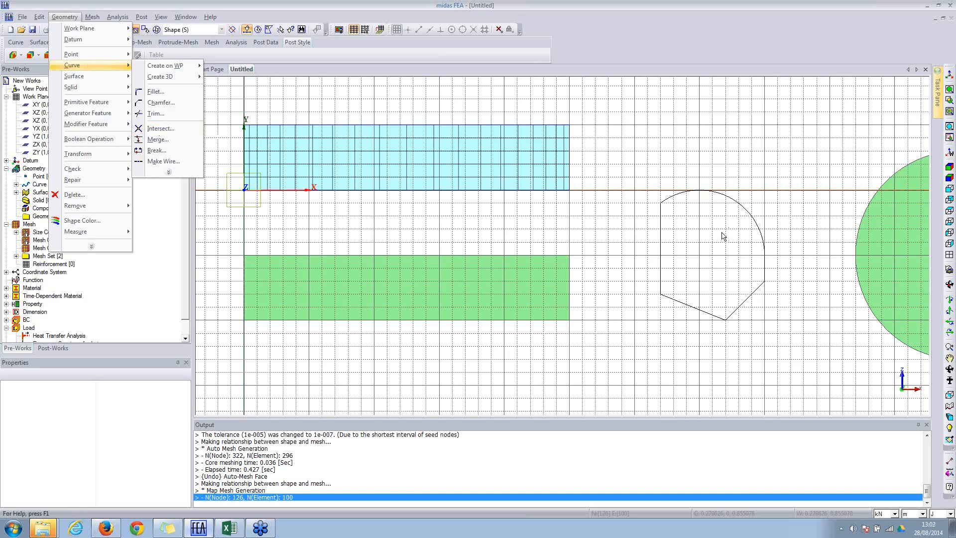
{"action": "left_click", "coordinate": [159, 128]}
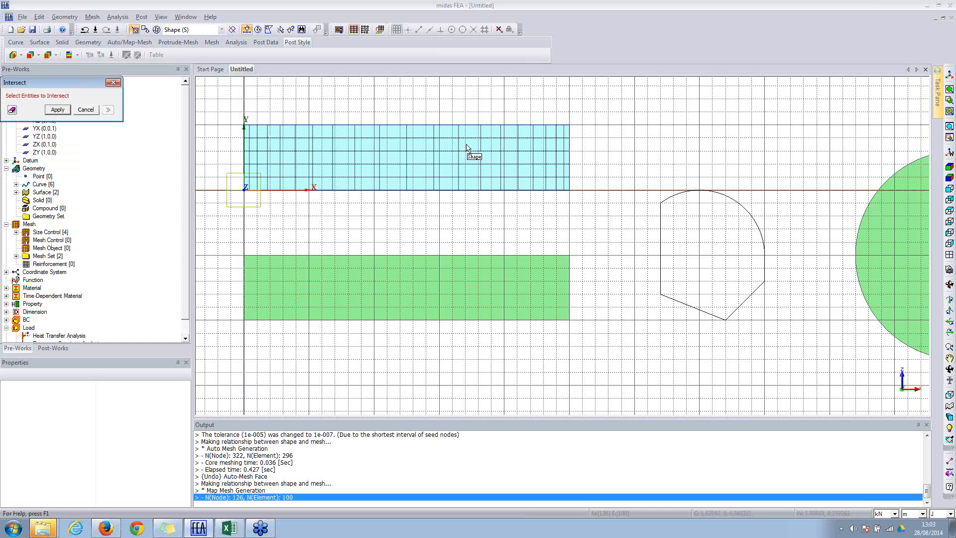
{"action": "left_click_drag", "start_coordinate": [650, 189], "coordinate": [782, 393]}
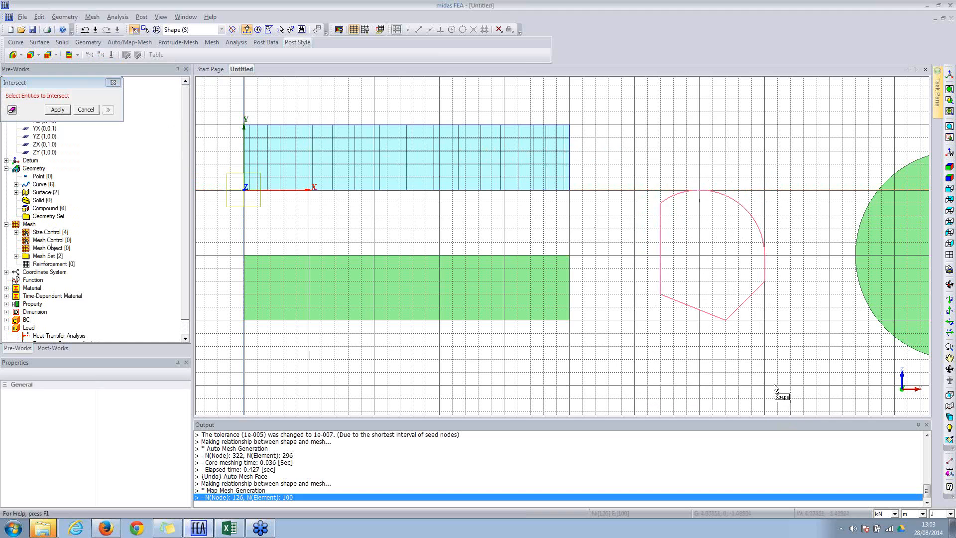
{"action": "left_click", "coordinate": [56, 109]}
{"action": "left_click", "coordinate": [88, 109]}
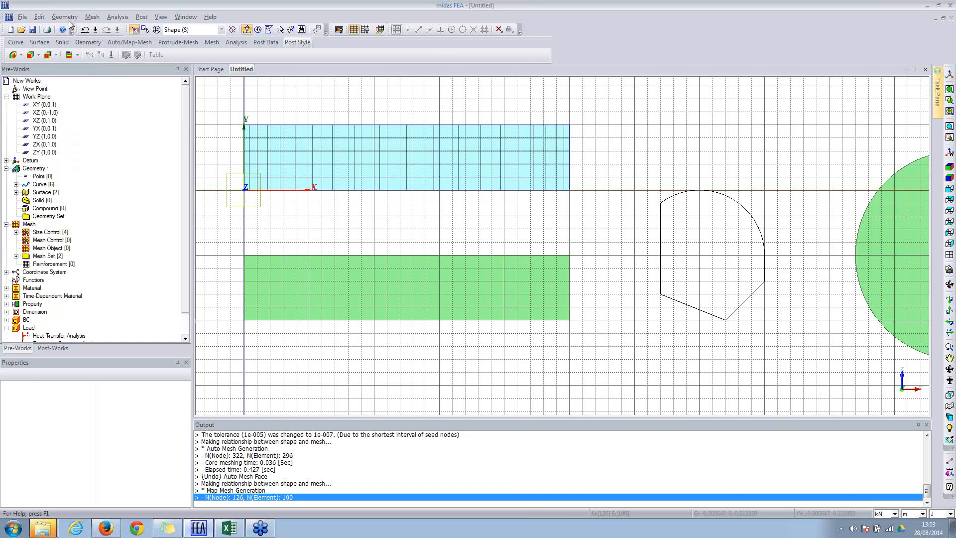
Step: Create a plane face from the outline's five curves with tolerance 1e-005, previewing it first
{"action": "left_click", "coordinate": [70, 19]}
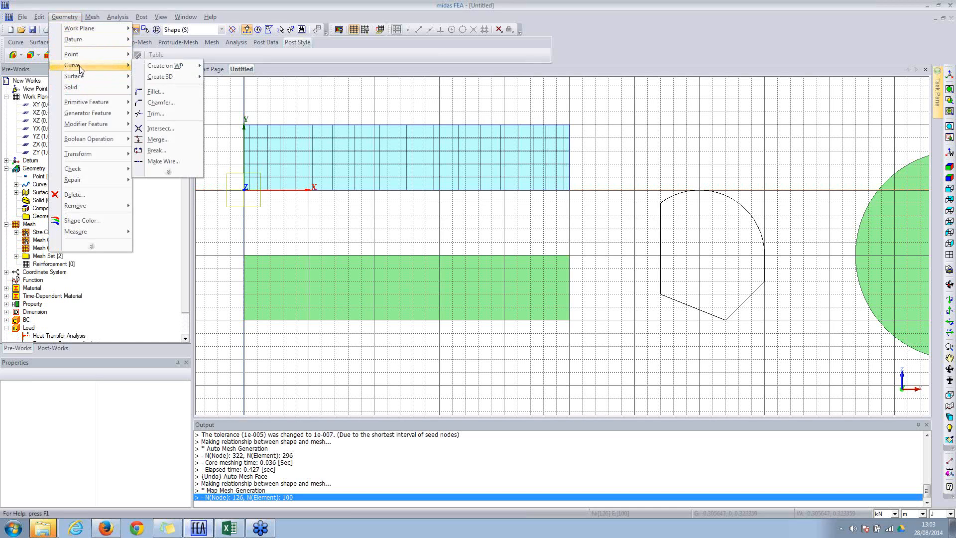
{"action": "mouse_move", "coordinate": [158, 77]}
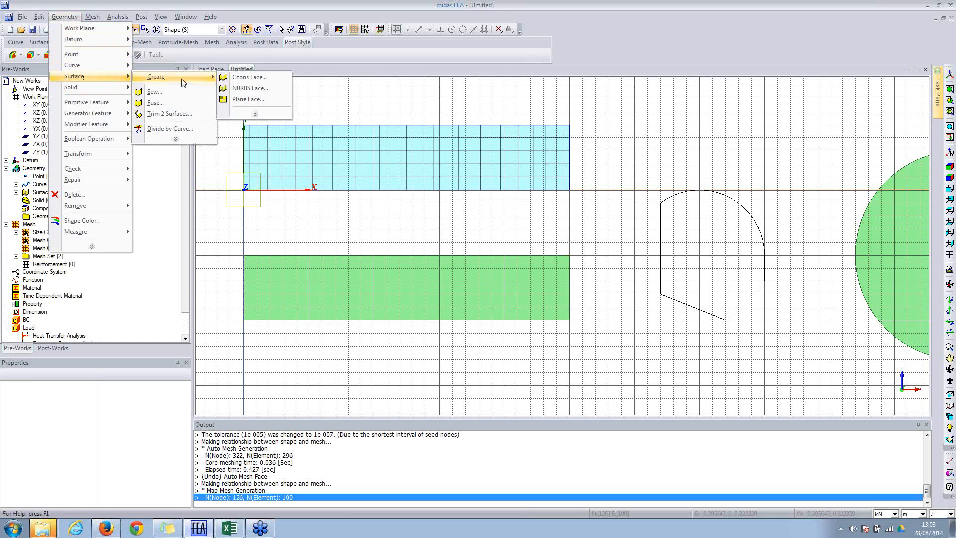
{"action": "left_click", "coordinate": [237, 102]}
{"action": "left_click_drag", "start_coordinate": [644, 151], "coordinate": [767, 379]}
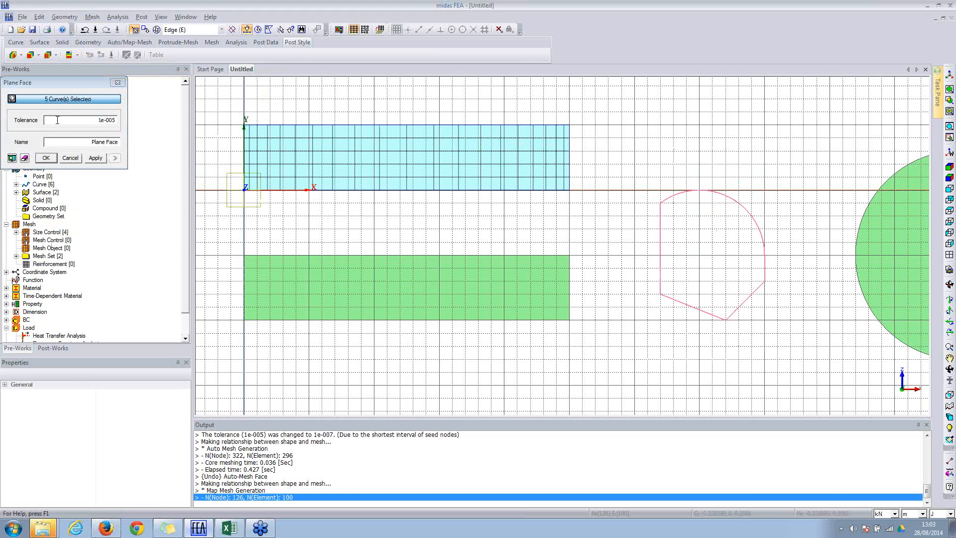
{"action": "left_click", "coordinate": [12, 158]}
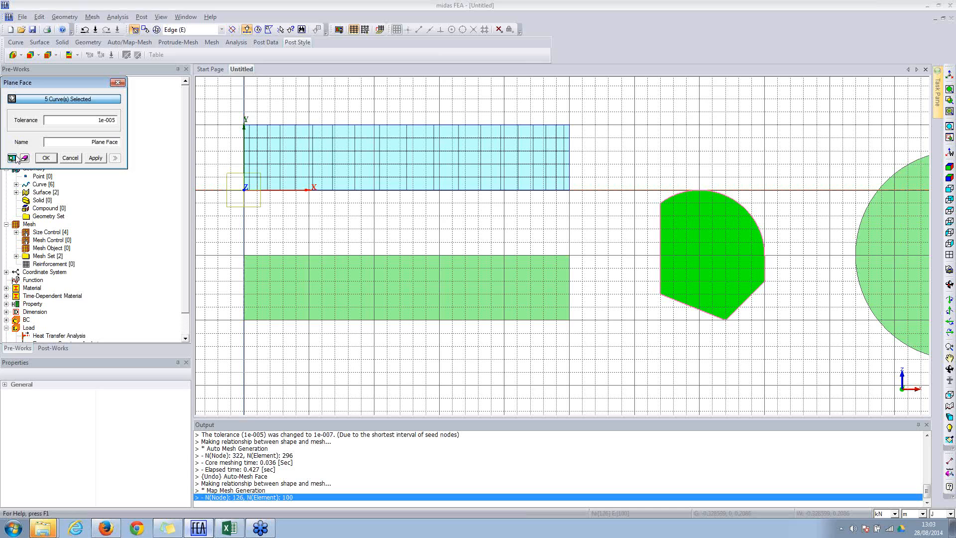
{"action": "left_click", "coordinate": [52, 160]}
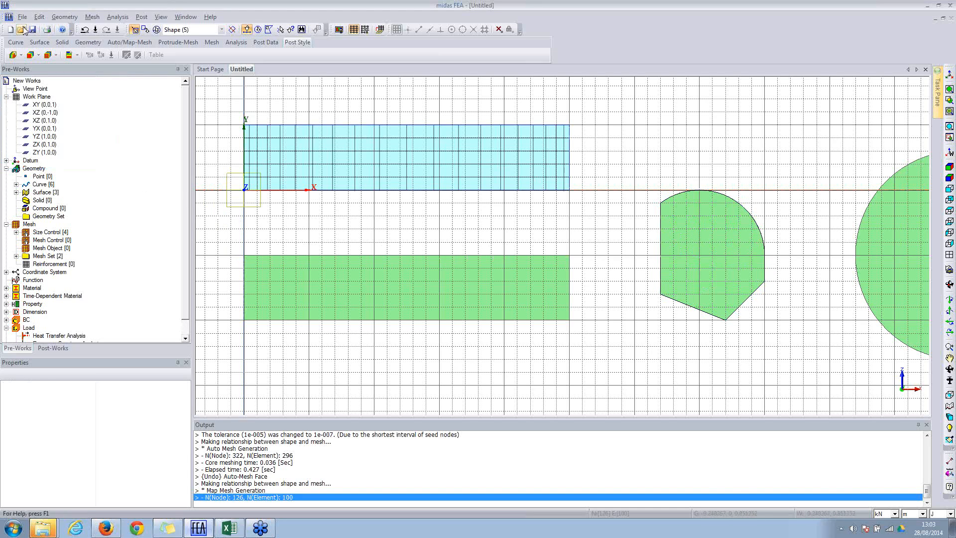
Step: Auto-mesh the new plane face by element size with the plate property
{"action": "left_click", "coordinate": [85, 18]}
{"action": "mouse_move", "coordinate": [100, 69]}
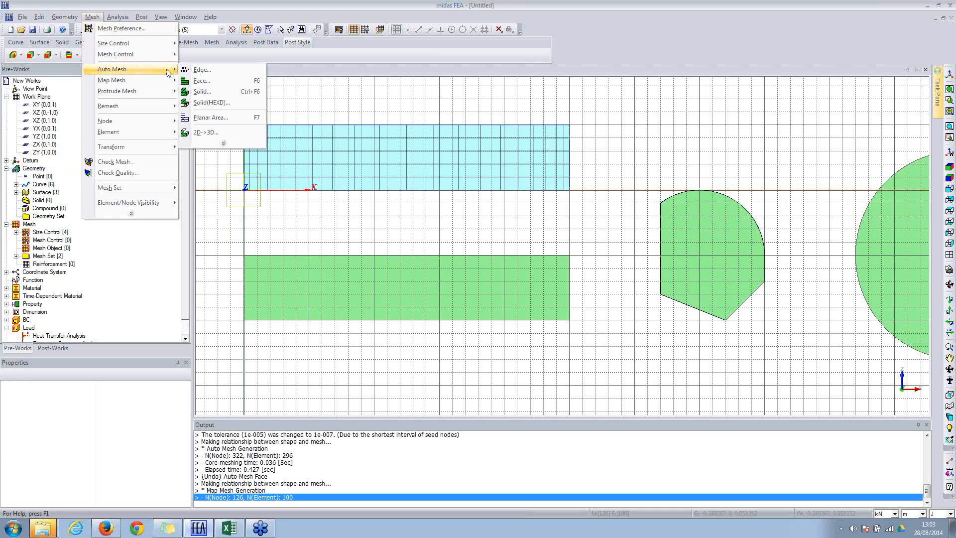
{"action": "left_click", "coordinate": [209, 83]}
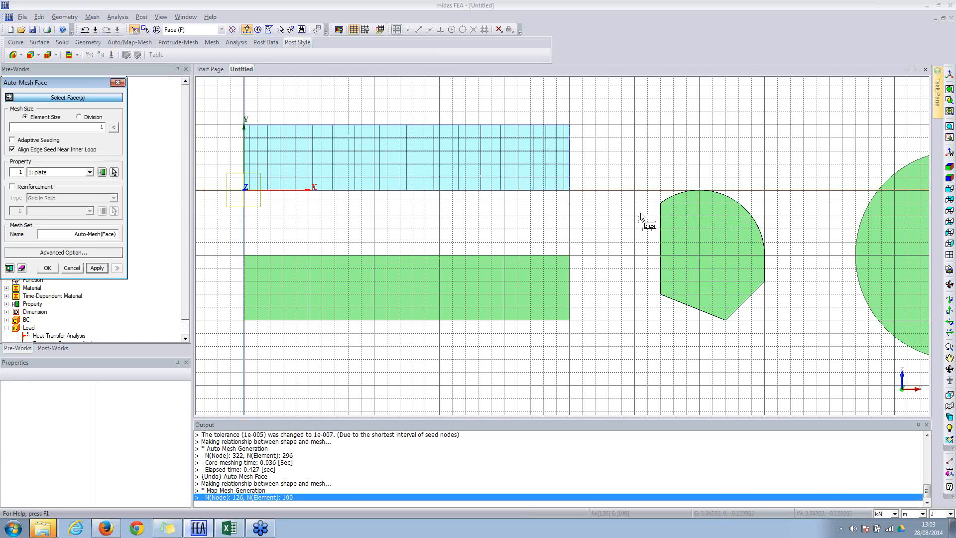
{"action": "left_click", "coordinate": [689, 228]}
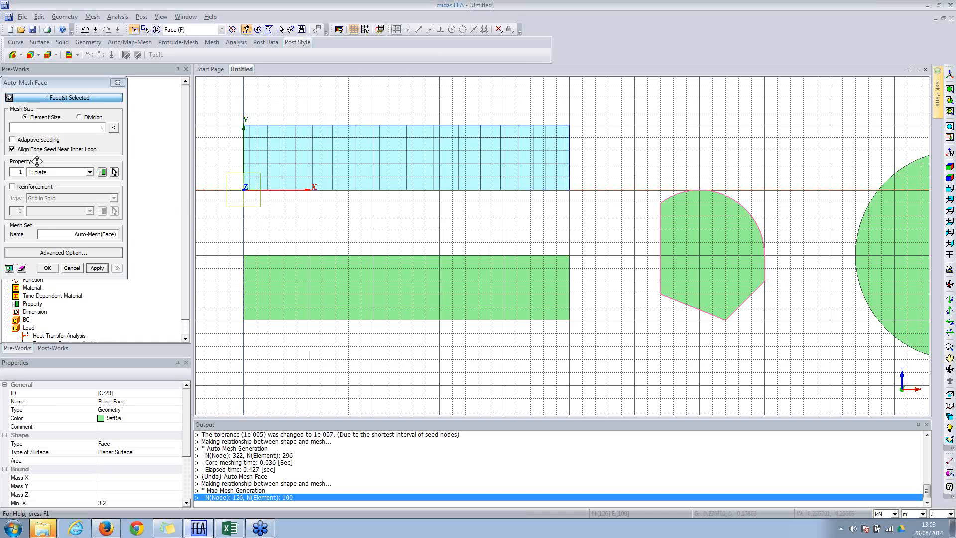
{"action": "left_click", "coordinate": [98, 126]}
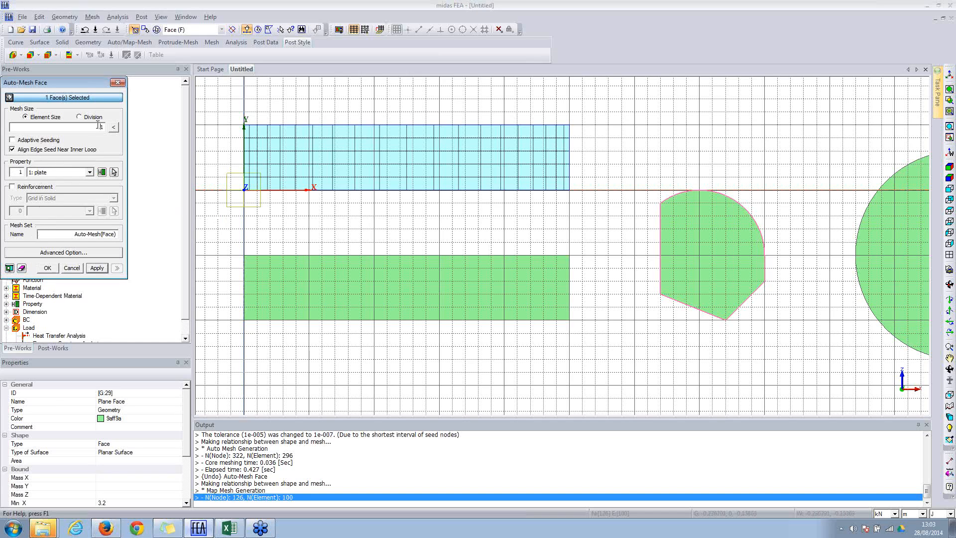
{"action": "left_click", "coordinate": [48, 267]}
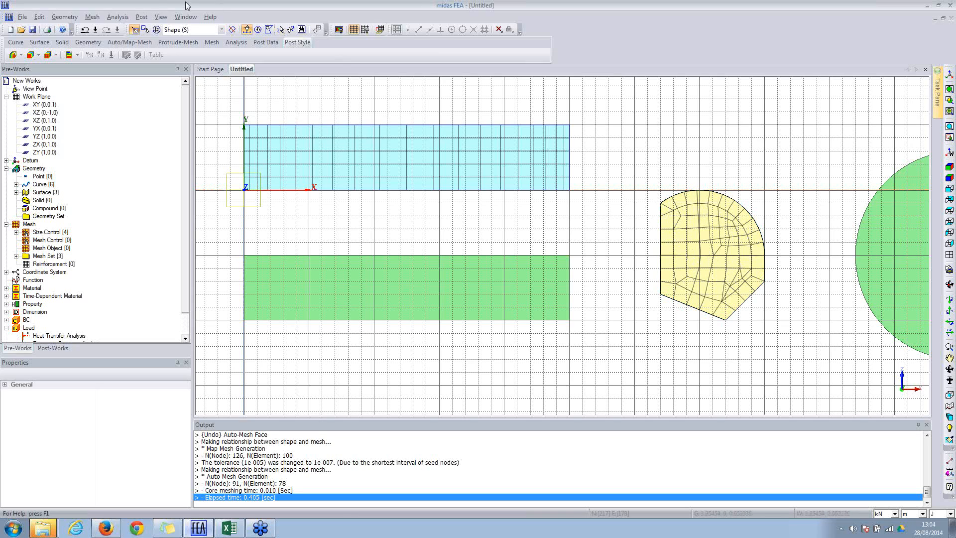
Step: Undo the face auto-mesh and the plane face creation, back to the bare outline curves
{"action": "left_click", "coordinate": [84, 30]}
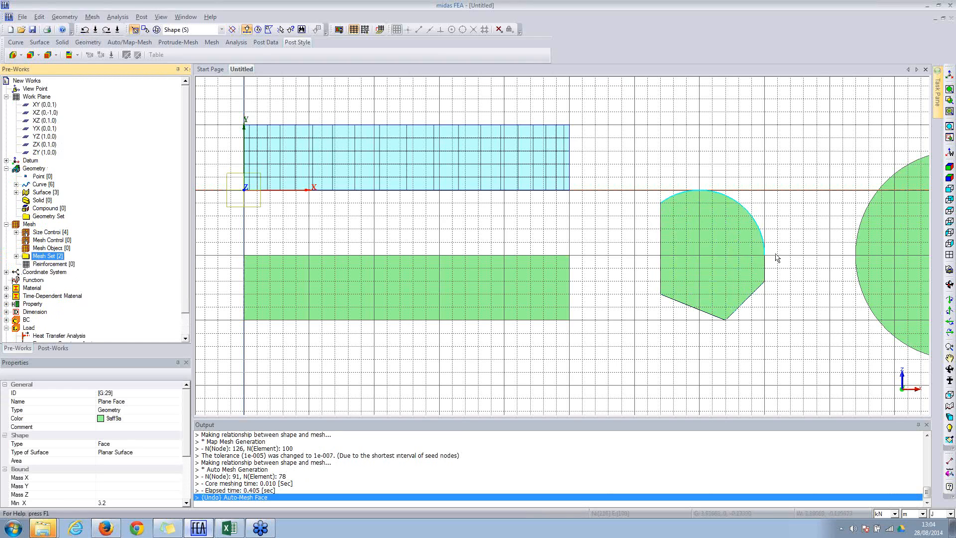
{"action": "left_click", "coordinate": [85, 30]}
{"action": "left_click", "coordinate": [92, 17]}
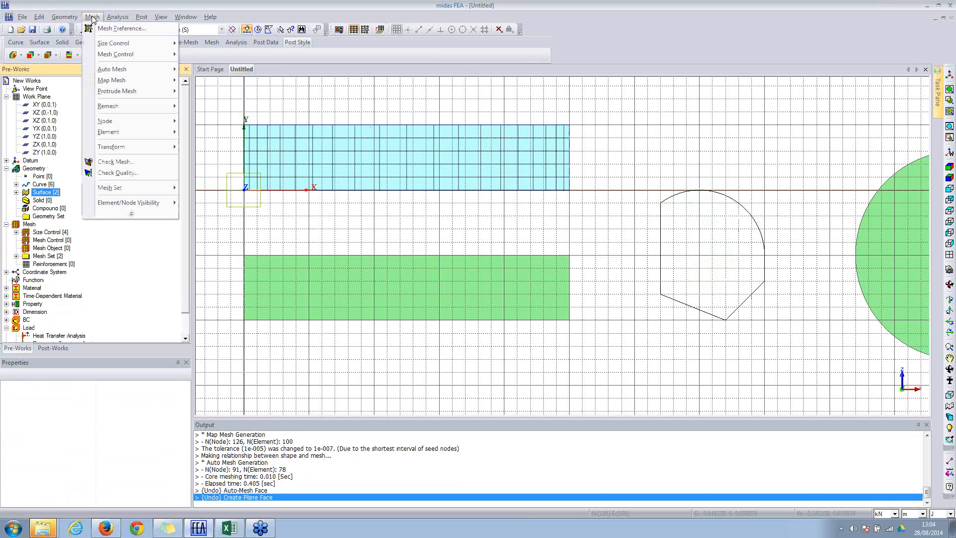
{"action": "mouse_move", "coordinate": [118, 81]}
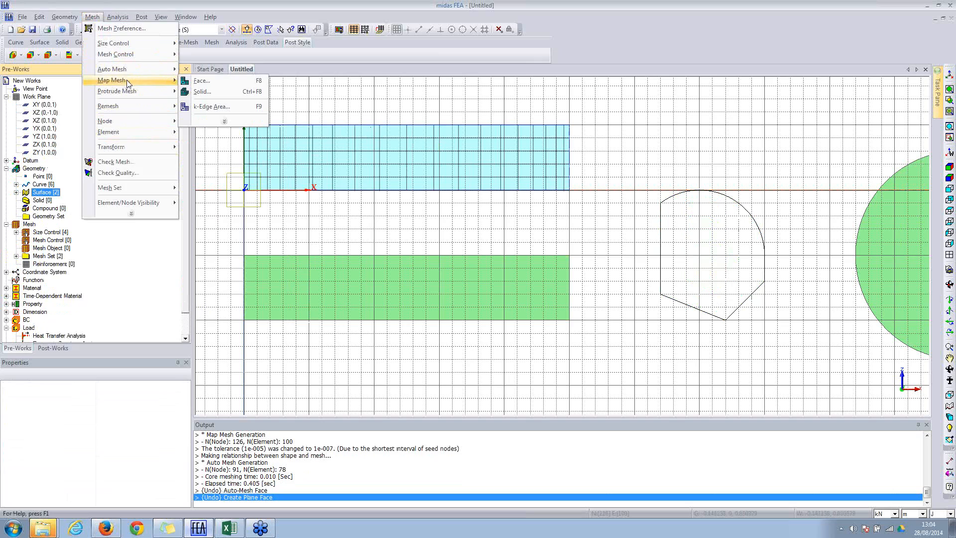
{"action": "mouse_move", "coordinate": [132, 46]}
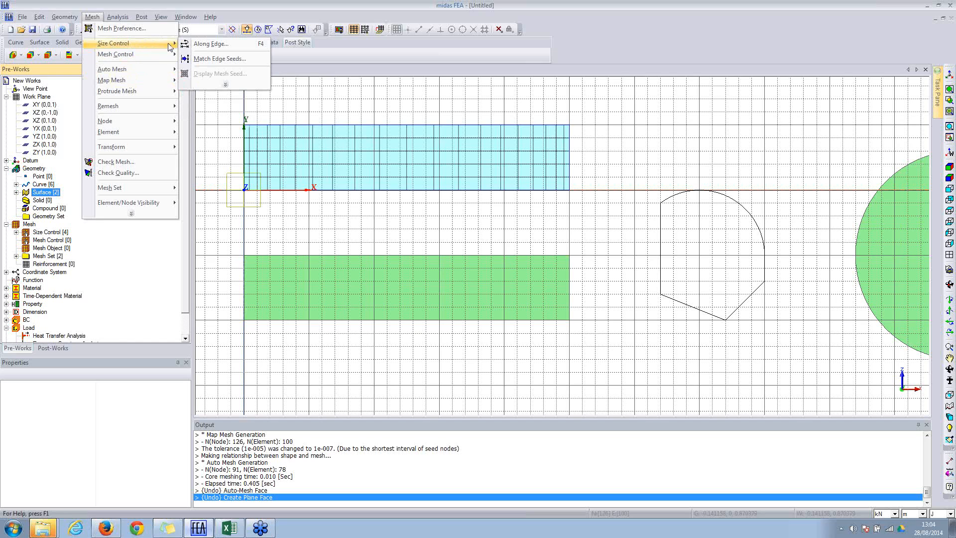
{"action": "left_click", "coordinate": [205, 45]}
{"action": "left_click", "coordinate": [171, 83]}
{"action": "left_click", "coordinate": [223, 69]}
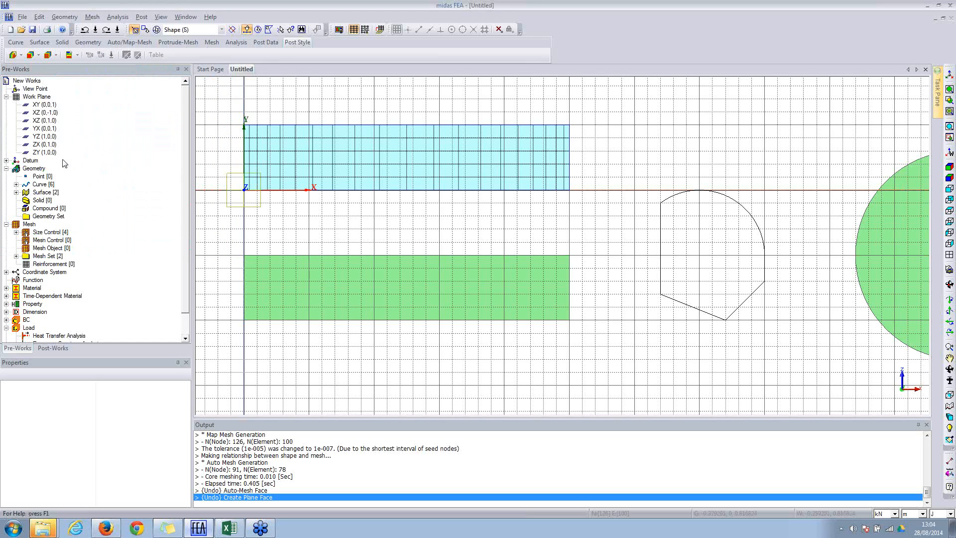
Step: Delete all four existing edge seeds from the mesh size controls
{"action": "left_click", "coordinate": [15, 232]}
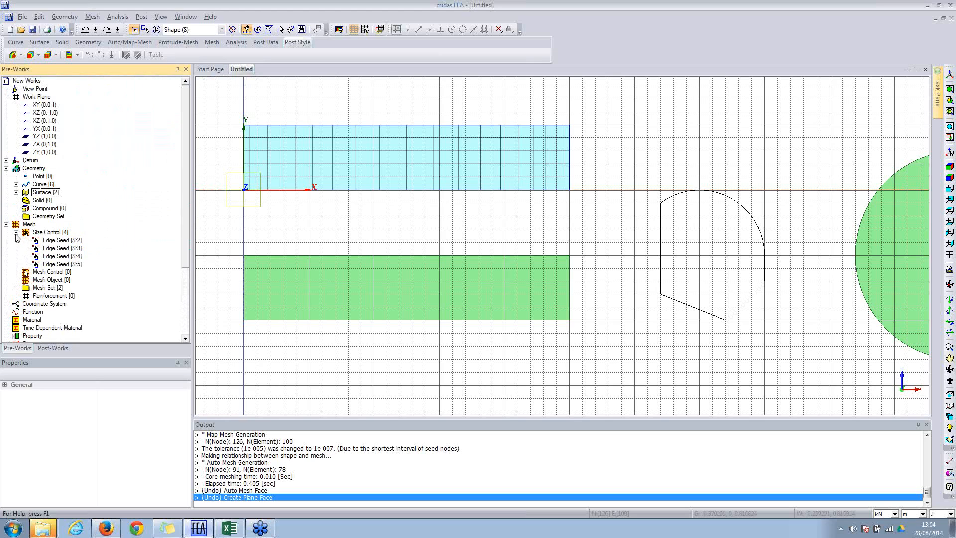
{"action": "left_click", "coordinate": [54, 242]}
{"action": "left_click_drag", "start_coordinate": [53, 253], "coordinate": [55, 269]}
{"action": "key", "text": "Delete"}
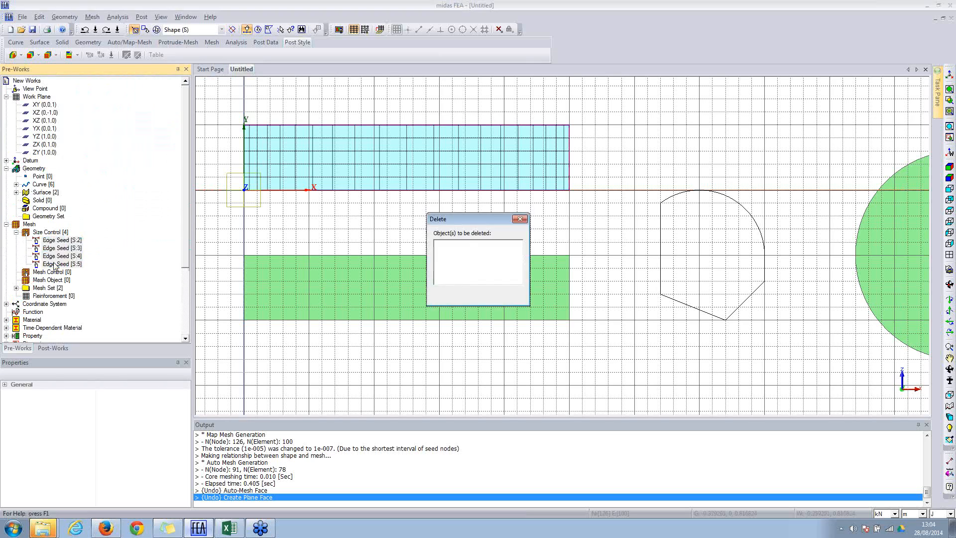
{"action": "left_click", "coordinate": [450, 295]}
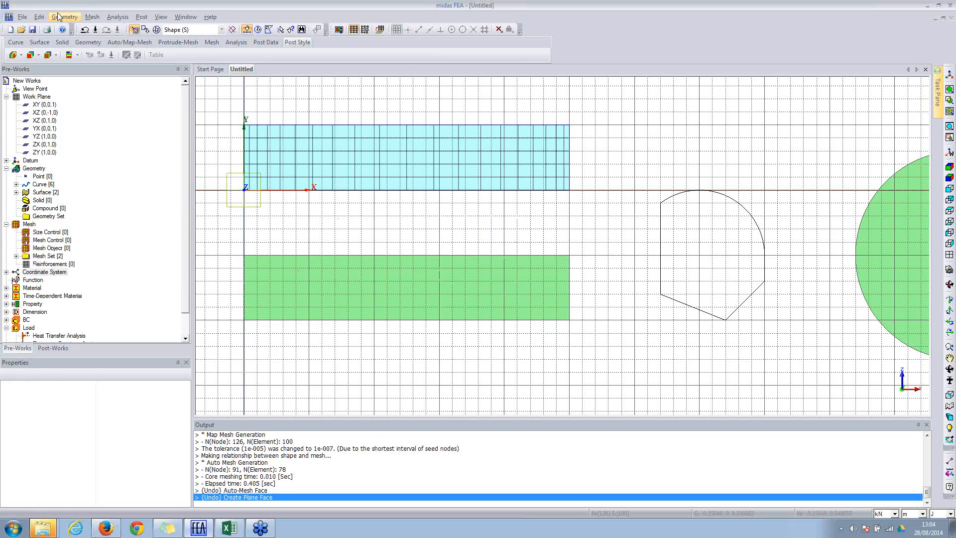
Step: Hide the grid and seed the outline's arc and short vertical edge with the Number of Divisions method, using 5 divisions
{"action": "left_click", "coordinate": [92, 17]}
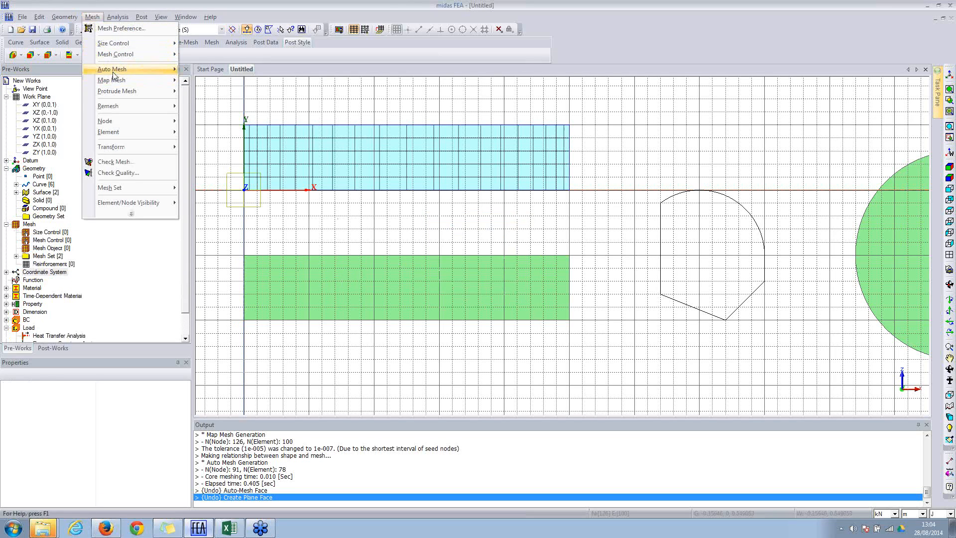
{"action": "left_click", "coordinate": [208, 47]}
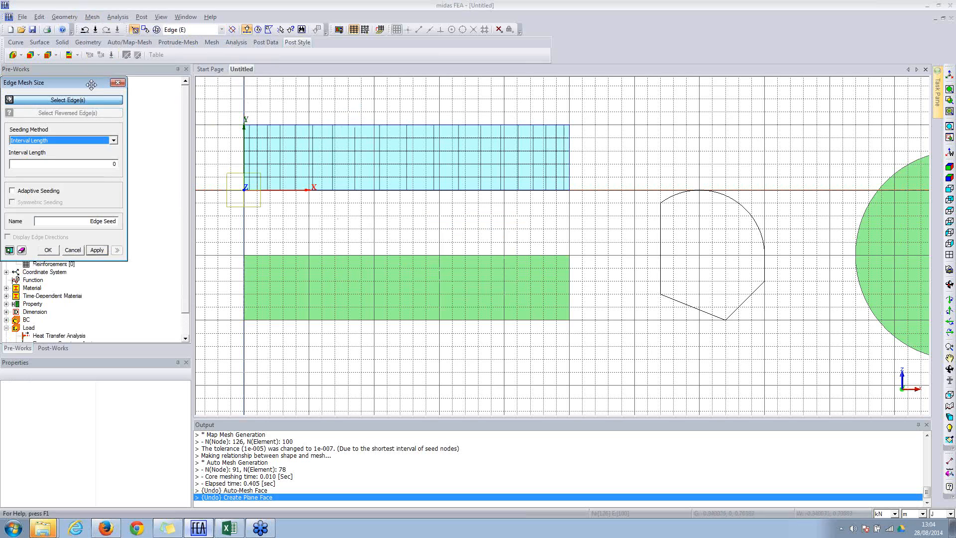
{"action": "left_click", "coordinate": [98, 141]}
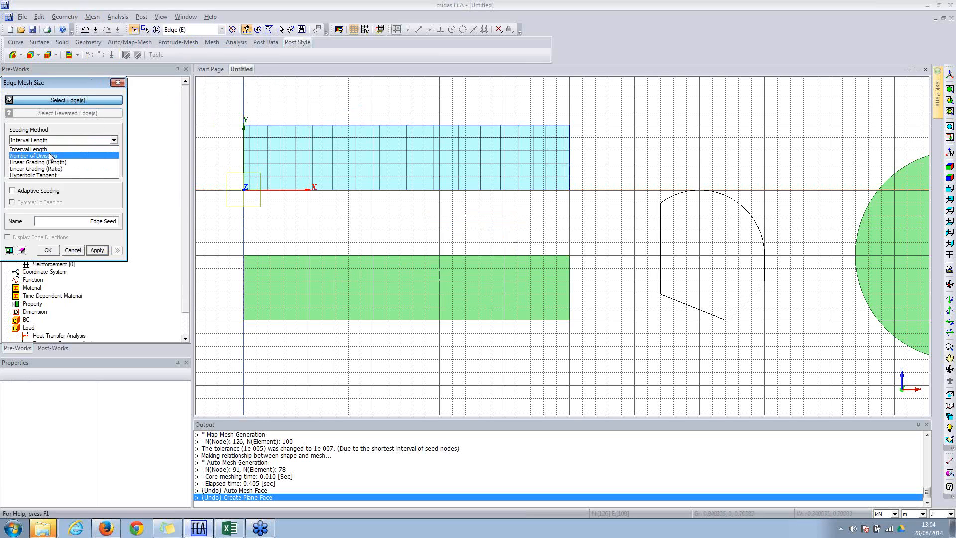
{"action": "left_click", "coordinate": [65, 154]}
{"action": "left_click_drag", "start_coordinate": [90, 83], "coordinate": [212, 93]}
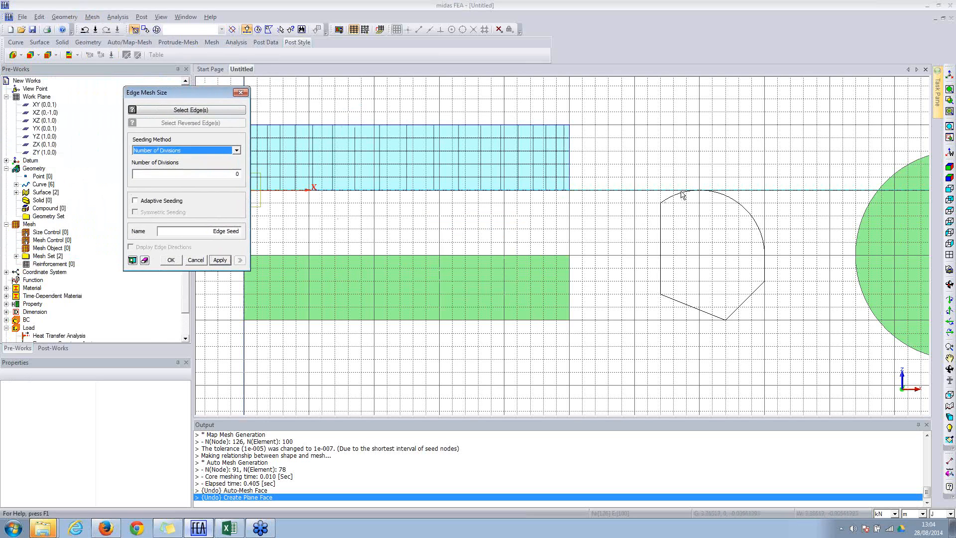
{"action": "left_click", "coordinate": [234, 177]}
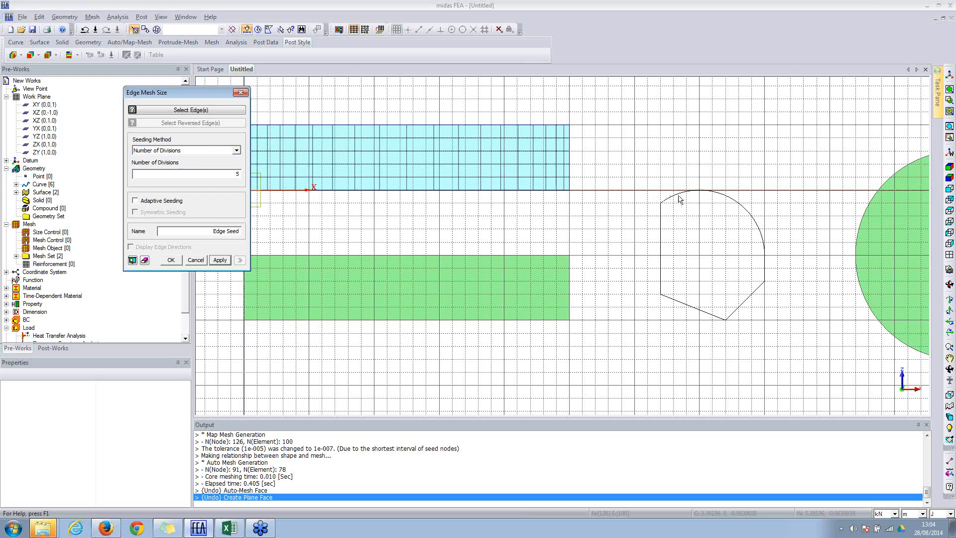
{"action": "left_click", "coordinate": [200, 111]}
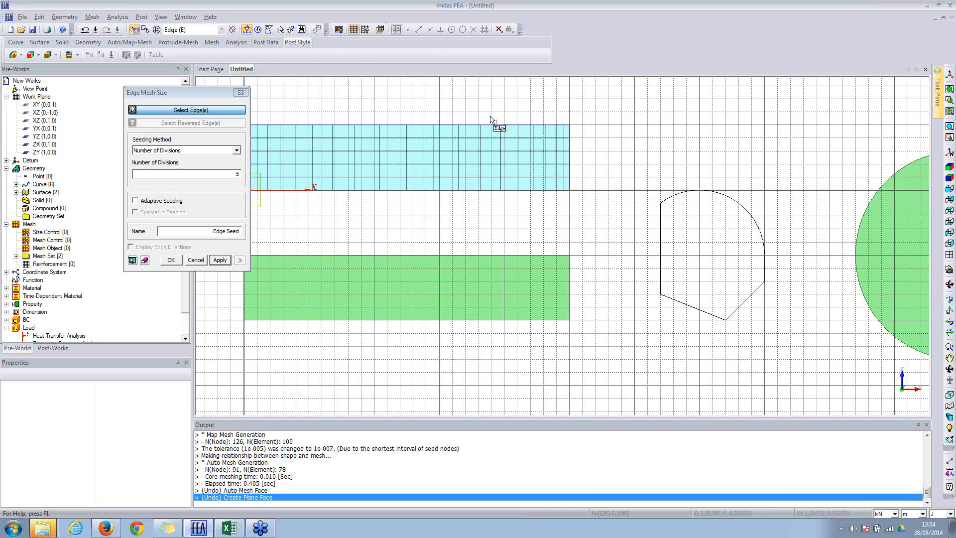
{"action": "left_click", "coordinate": [354, 29]}
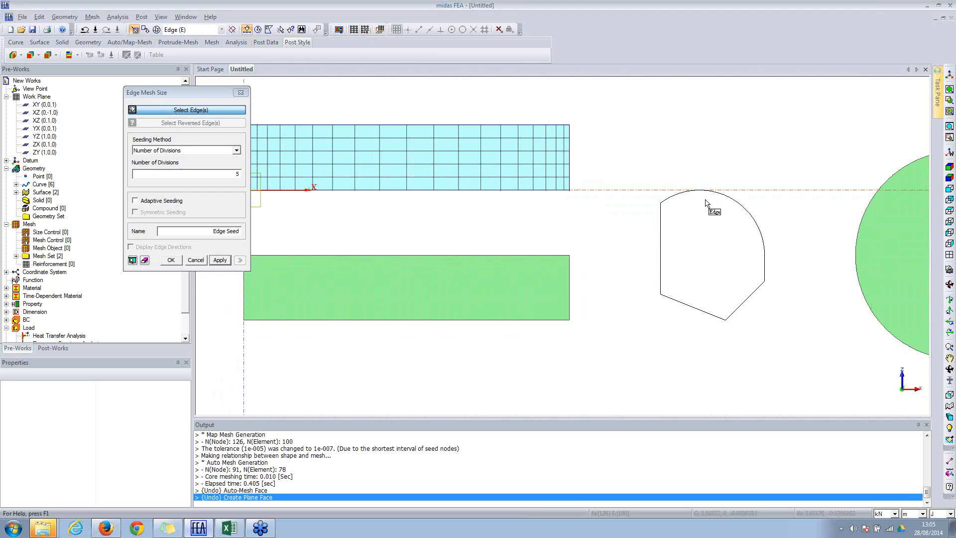
{"action": "left_click", "coordinate": [679, 200]}
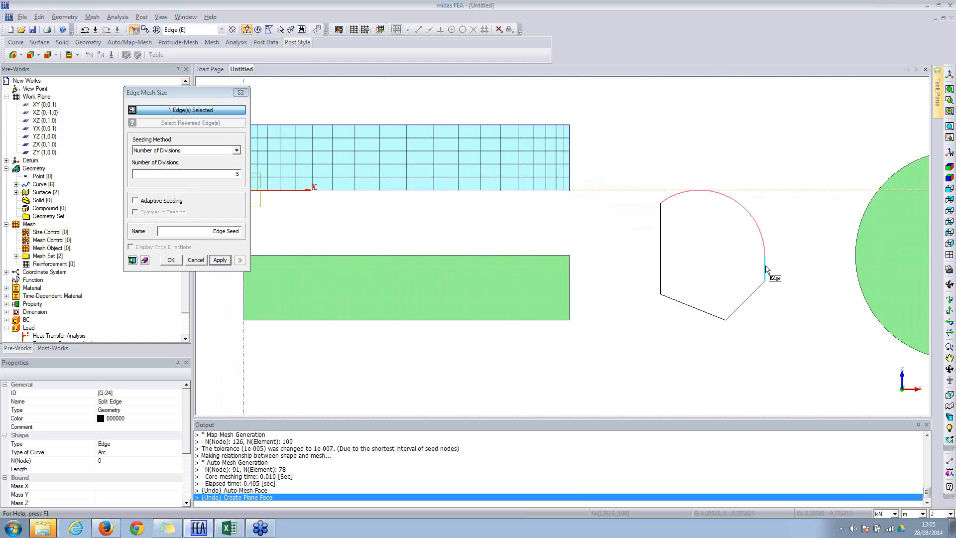
{"action": "left_click", "coordinate": [766, 269]}
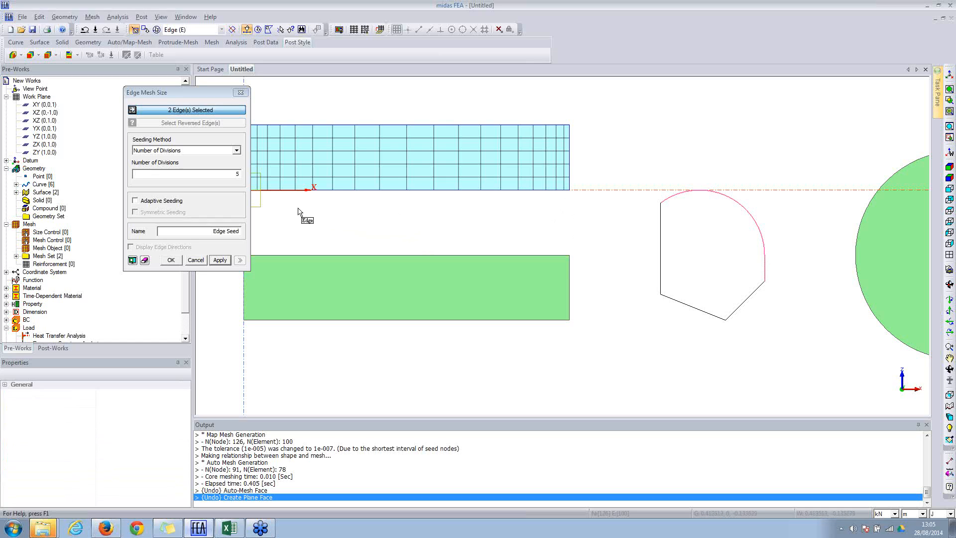
{"action": "left_click", "coordinate": [216, 262]}
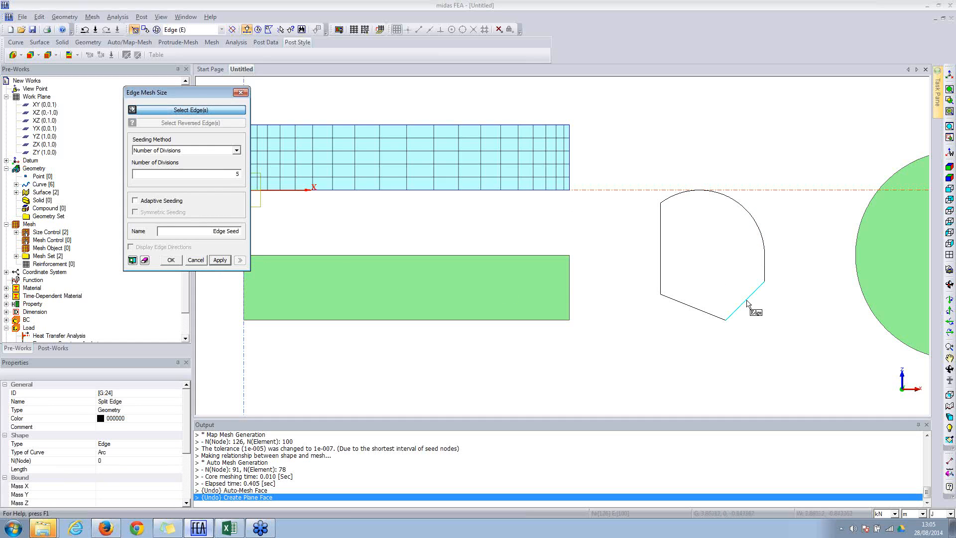
Step: Seed the sloping edge adjoining the outline's short vertical edge with 5 divisions
{"action": "left_click", "coordinate": [747, 302]}
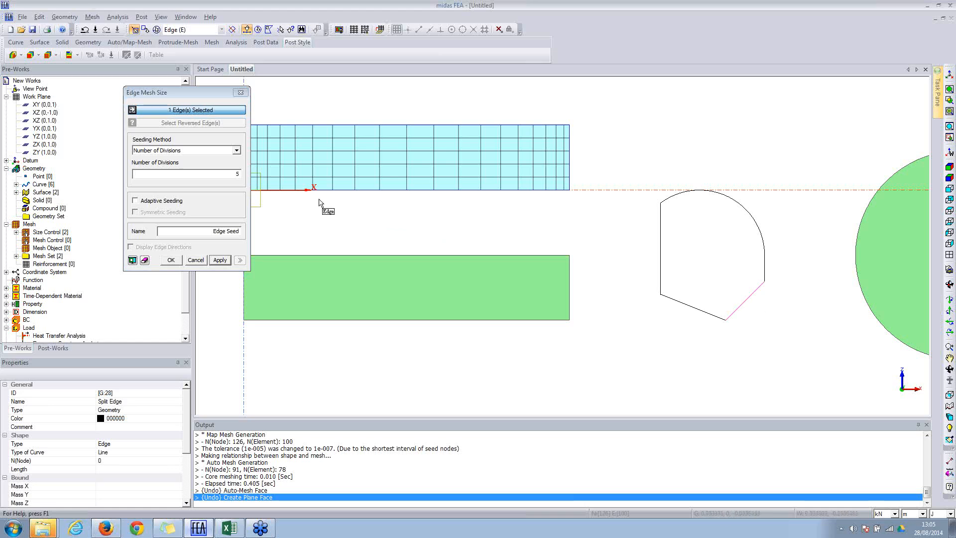
{"action": "double_click", "coordinate": [238, 174]}
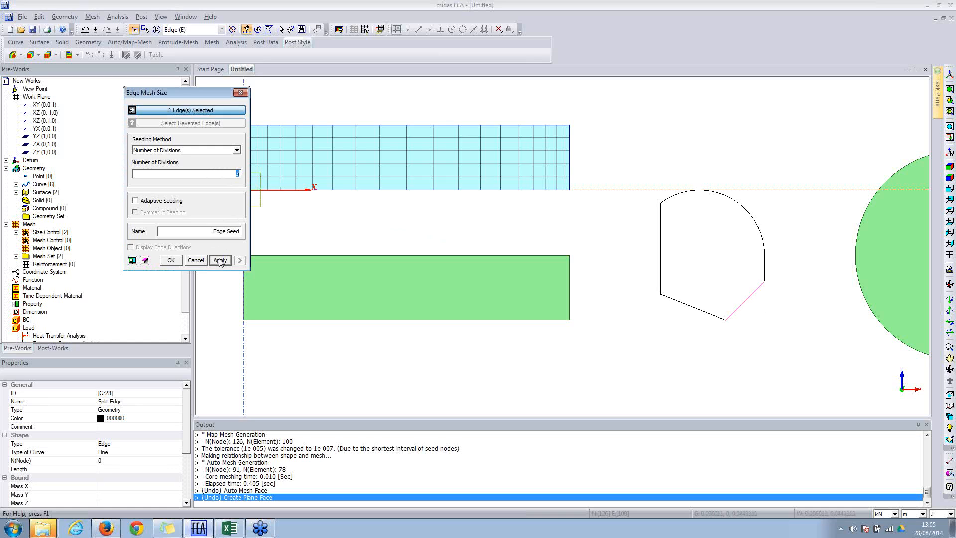
{"action": "left_click", "coordinate": [220, 260]}
Step: Seed the sloping edge that meets the outline's long vertical edge with 10 divisions, previewing the seeds
{"action": "double_click", "coordinate": [226, 174]}
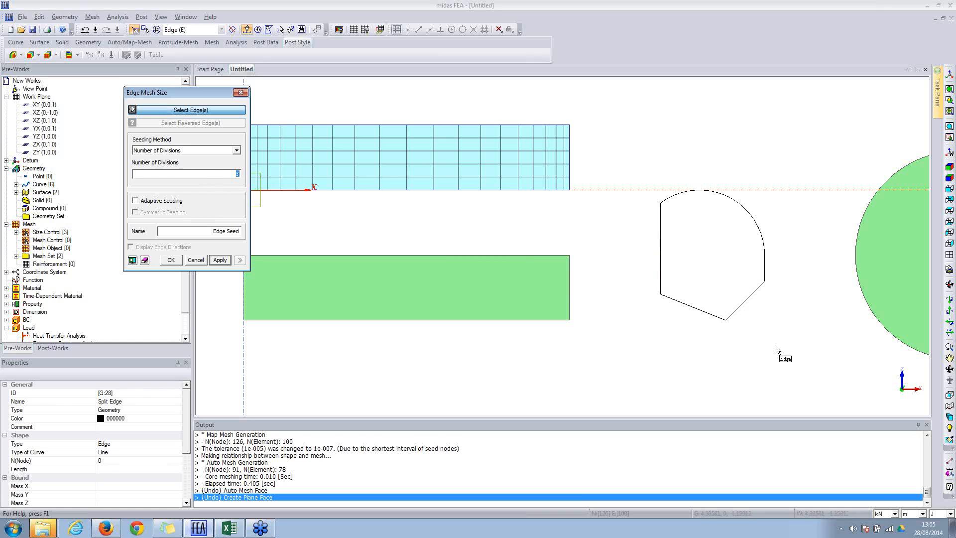
{"action": "left_click", "coordinate": [686, 305]}
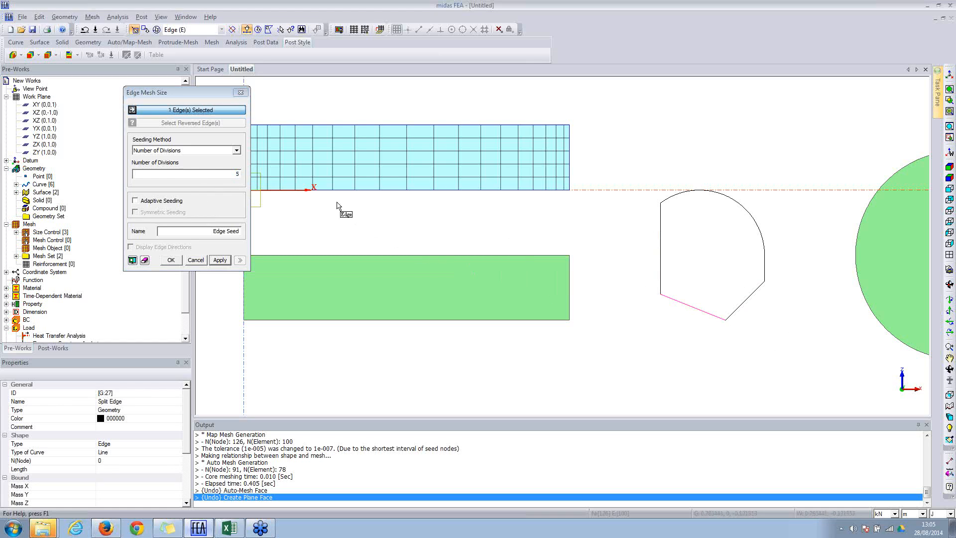
{"action": "double_click", "coordinate": [237, 174]}
{"action": "type", "text": "10"}
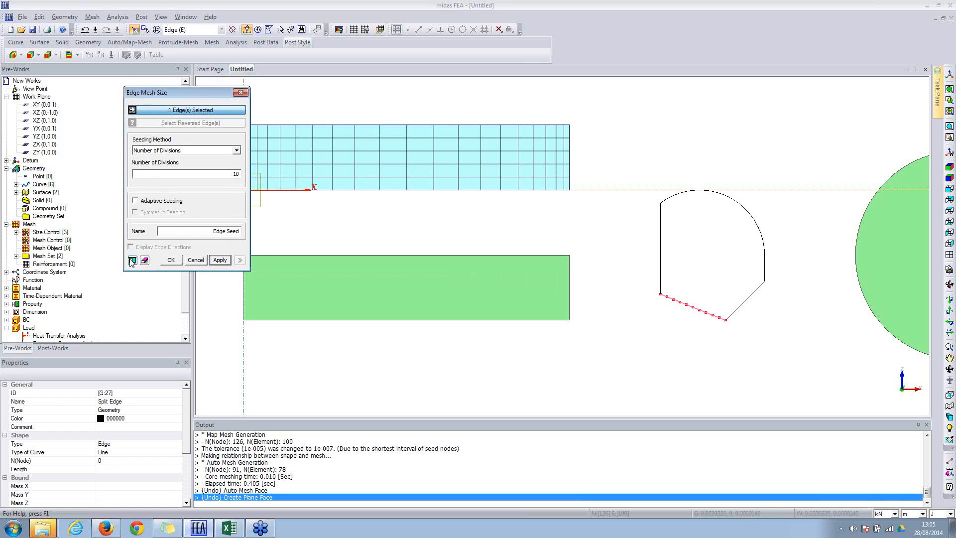
{"action": "left_click", "coordinate": [219, 260]}
Step: Seed the outline's long vertical edge with 5 divisions and finish the edge seeding
{"action": "left_click", "coordinate": [659, 235]}
{"action": "double_click", "coordinate": [241, 174]}
{"action": "type", "text": "5"}
{"action": "left_click", "coordinate": [171, 261]}
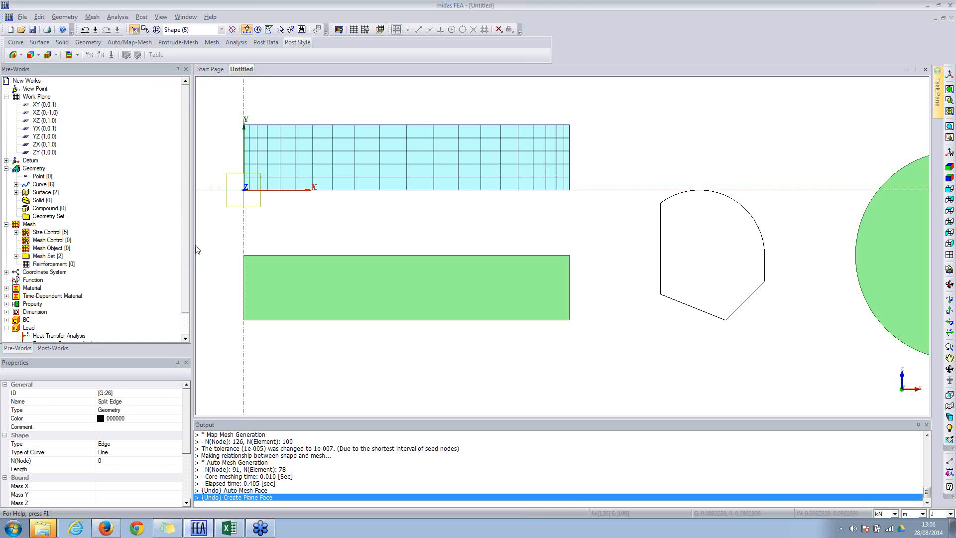
Step: Begin a manual k-edge area map mesh, assigning the arc and the short vertical edge as object edges 1
{"action": "left_click", "coordinate": [93, 17]}
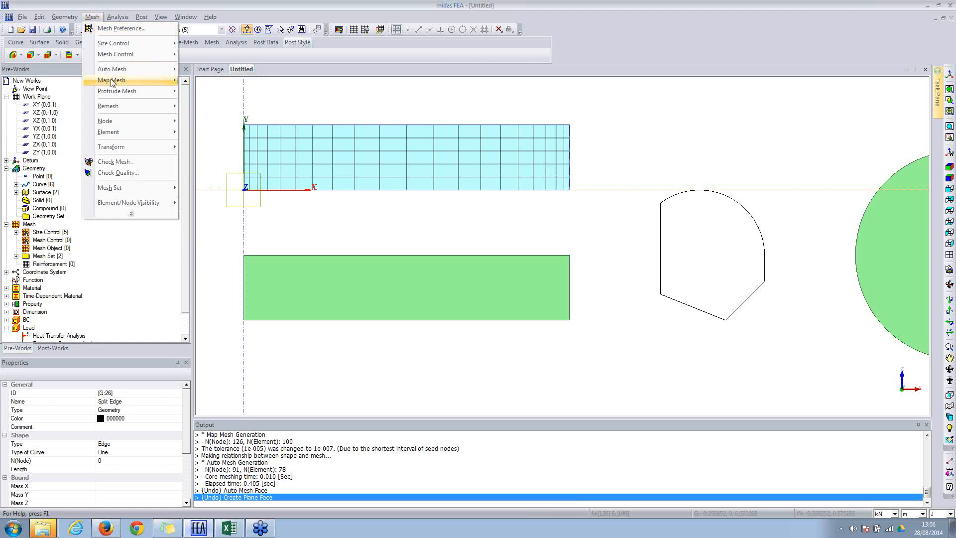
{"action": "mouse_move", "coordinate": [112, 80]}
{"action": "left_click", "coordinate": [205, 106]}
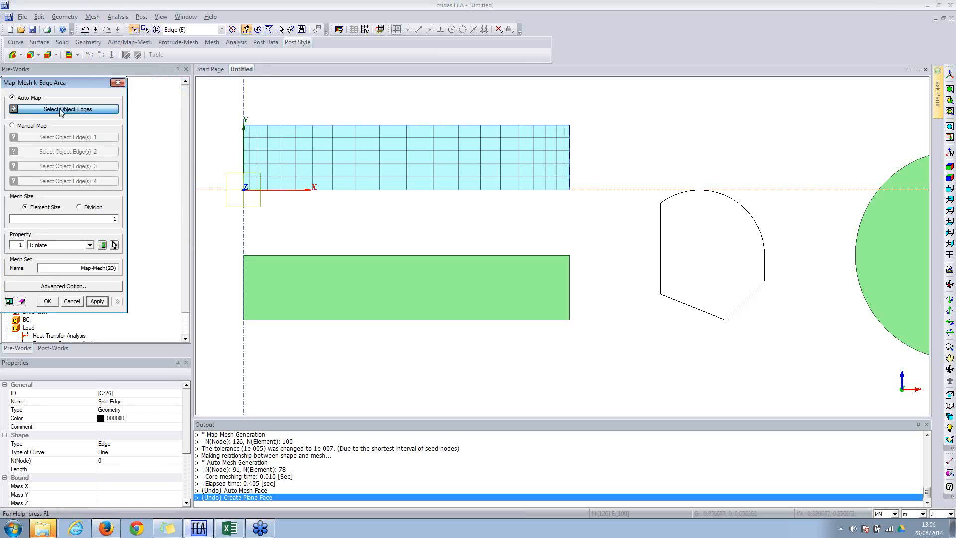
{"action": "left_click_drag", "start_coordinate": [64, 76], "coordinate": [133, 65]}
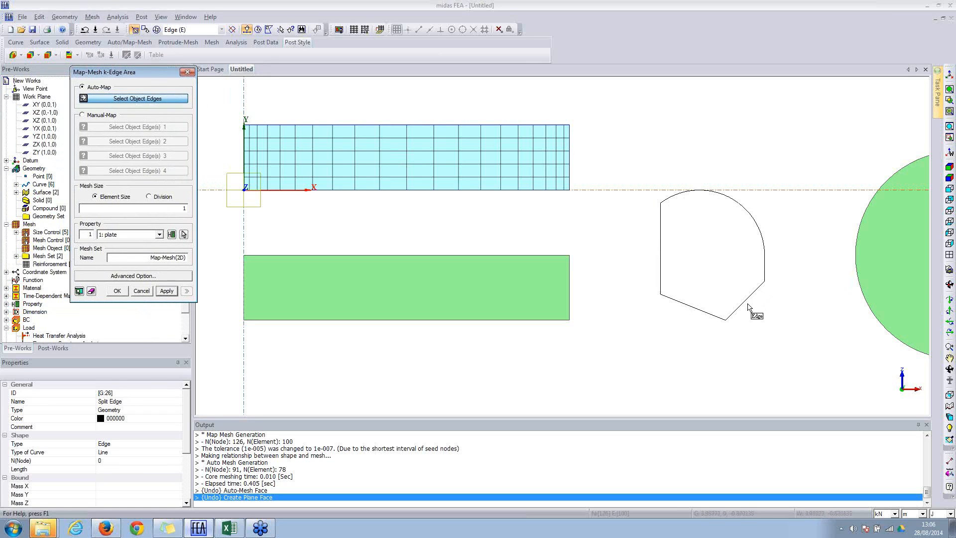
{"action": "left_click", "coordinate": [101, 117]}
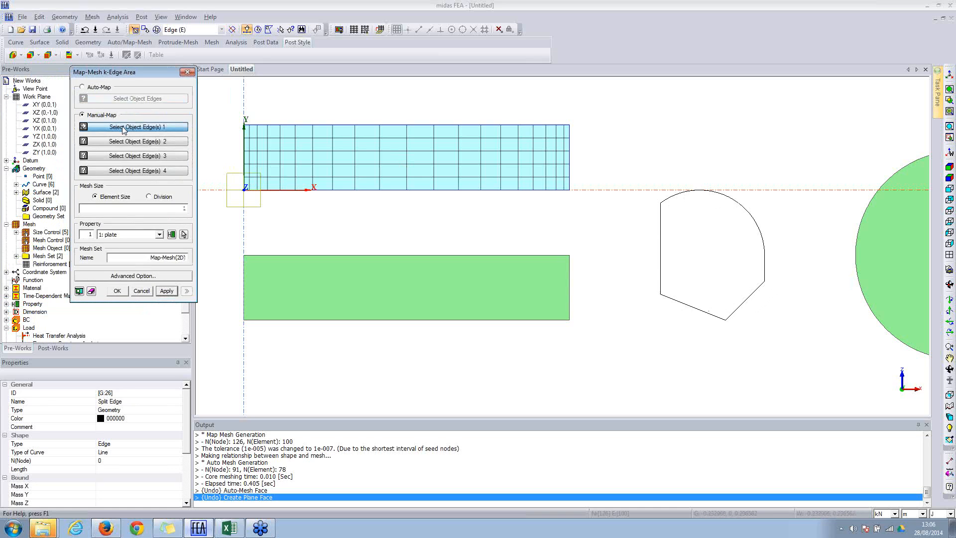
{"action": "left_click", "coordinate": [671, 200]}
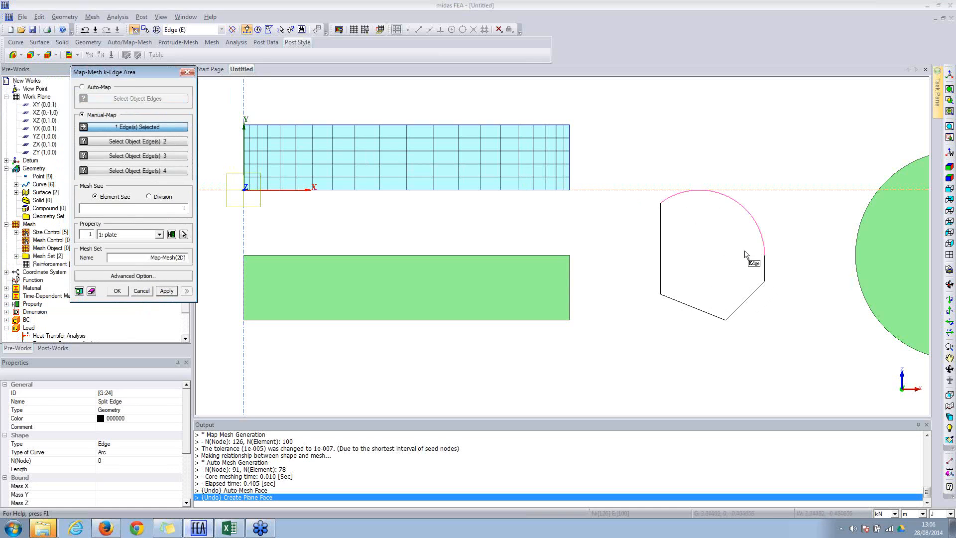
{"action": "left_click", "coordinate": [766, 266]}
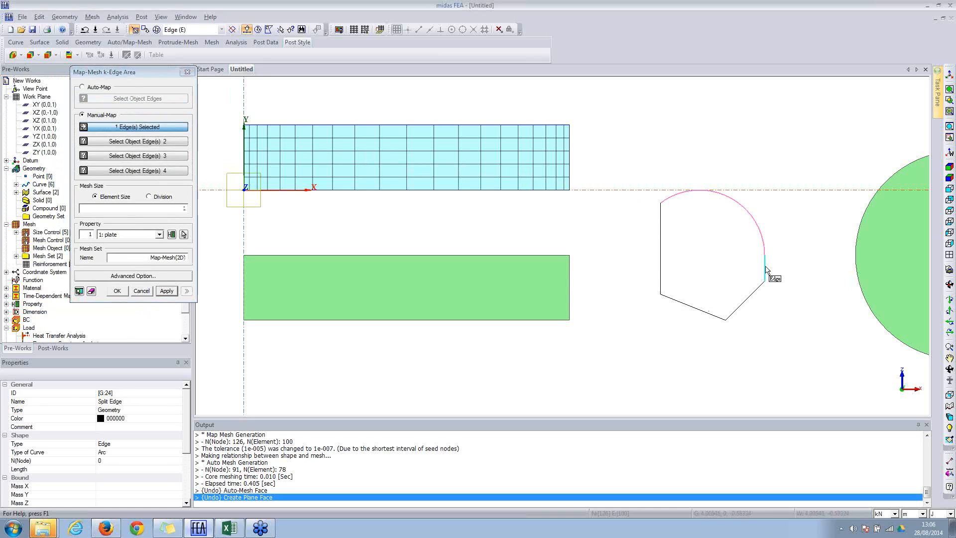
Step: Assign the two sloping edges and the long vertical edge as object edges 2 to 4, then preview and generate the plate map mesh
{"action": "left_click", "coordinate": [130, 142]}
{"action": "left_click", "coordinate": [737, 309]}
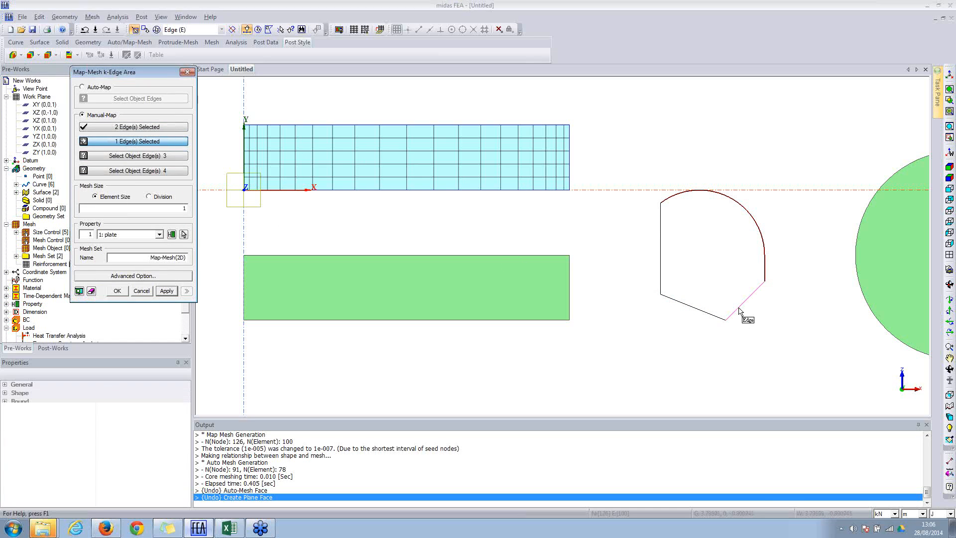
{"action": "left_click", "coordinate": [166, 156]}
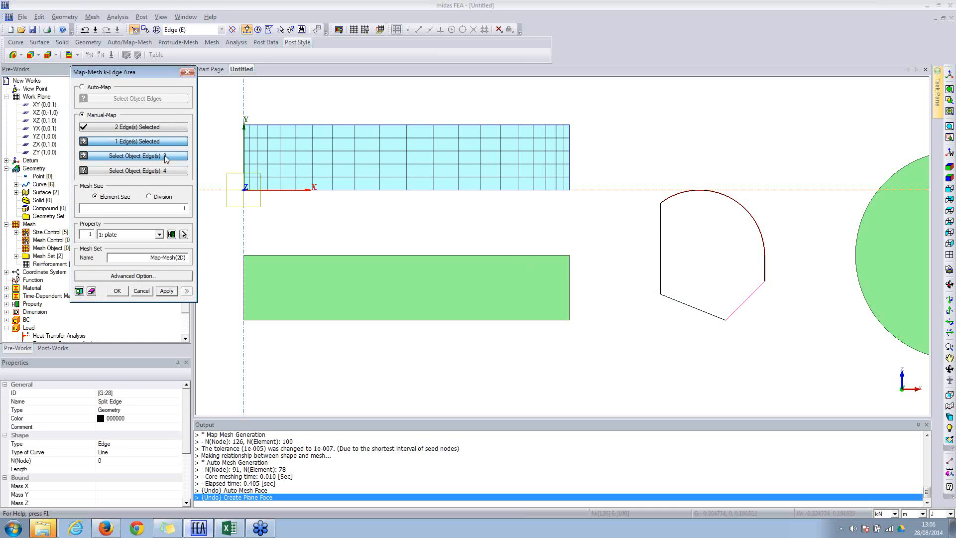
{"action": "left_click", "coordinate": [703, 310]}
{"action": "left_click", "coordinate": [144, 171]}
{"action": "left_click", "coordinate": [661, 267]}
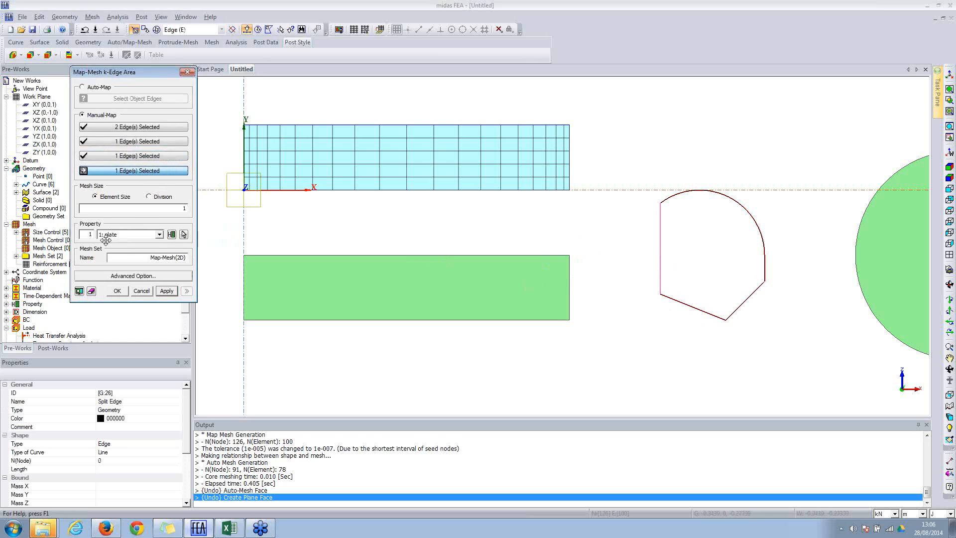
{"action": "left_click", "coordinate": [79, 291]}
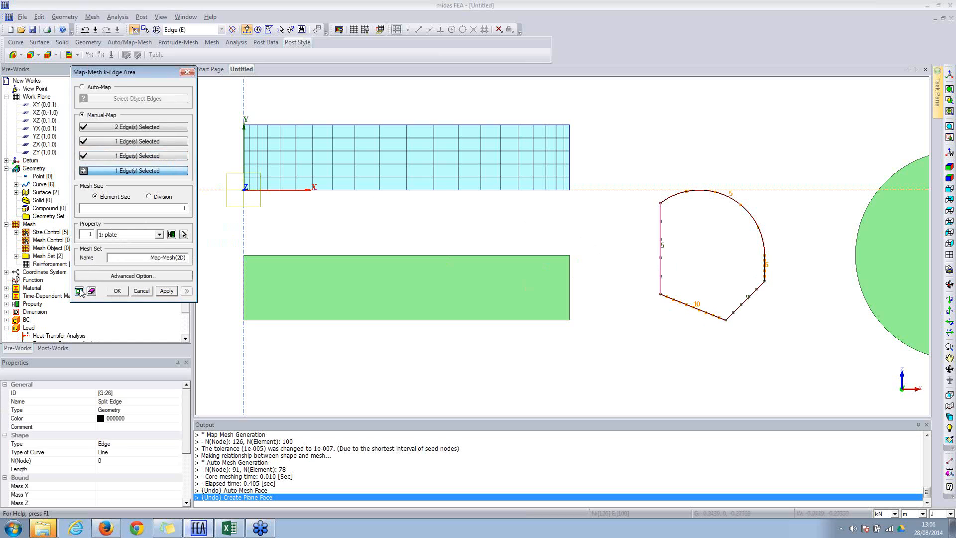
{"action": "left_click", "coordinate": [118, 292]}
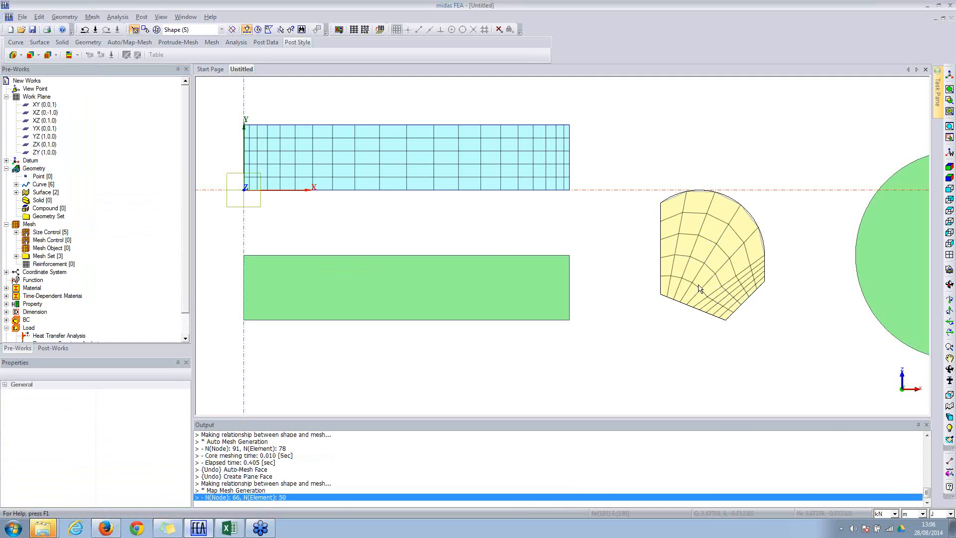
Step: Select the map-meshed rectangle and show the model in isometric view
{"action": "scroll", "coordinate": [707, 257], "scroll_direction": "down", "scroll_amount": 2}
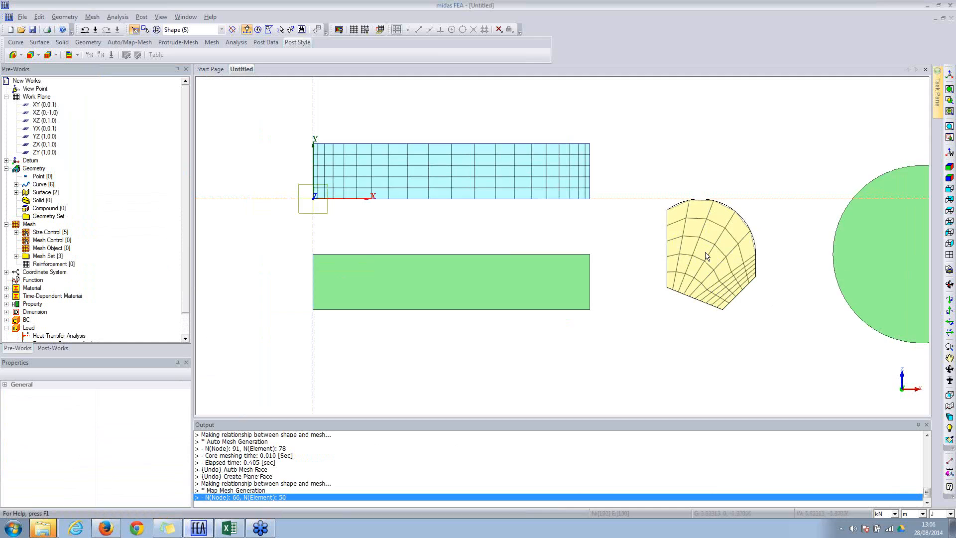
{"action": "scroll", "coordinate": [707, 257], "scroll_direction": "up", "scroll_amount": 3}
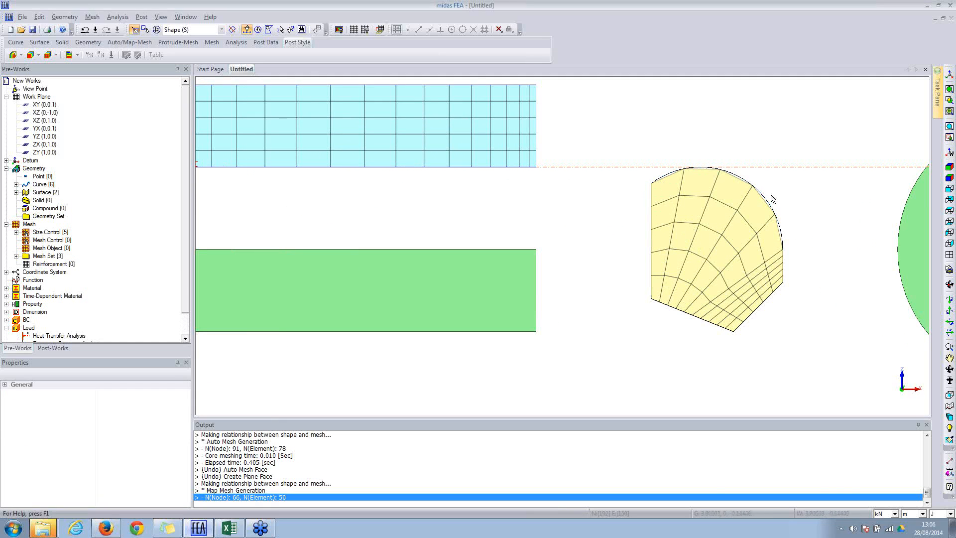
{"action": "scroll", "coordinate": [749, 325], "scroll_direction": "down", "scroll_amount": 5}
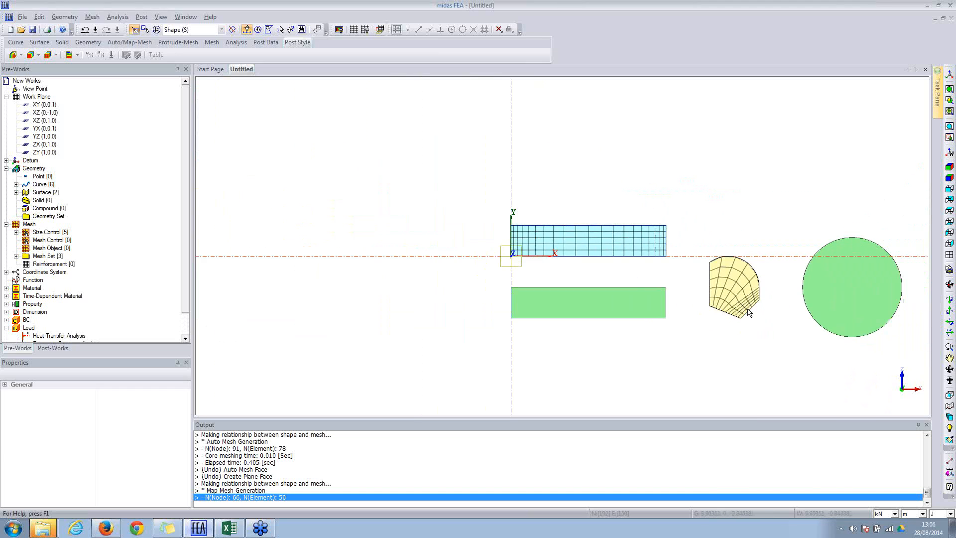
{"action": "scroll", "coordinate": [731, 305], "scroll_direction": "up", "scroll_amount": 3}
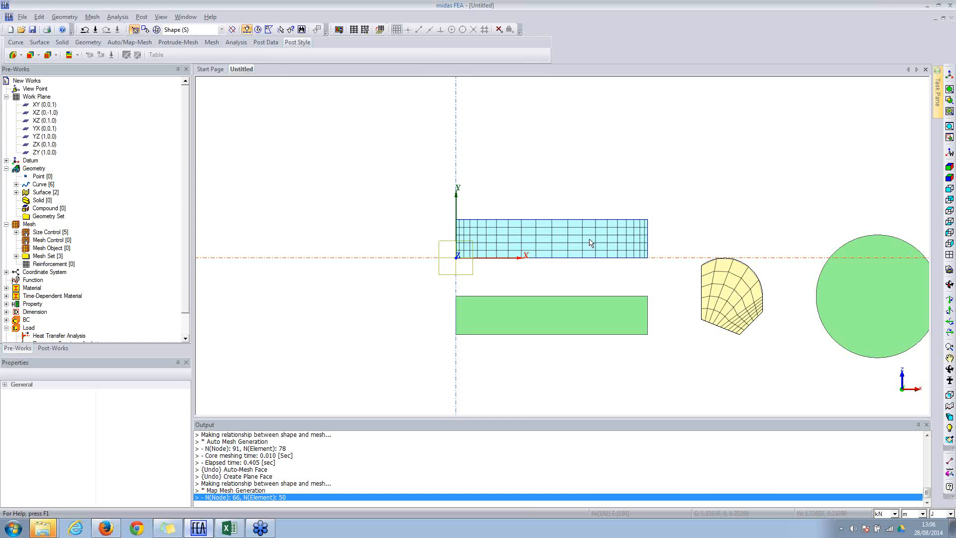
{"action": "scroll", "coordinate": [600, 243], "scroll_direction": "down", "scroll_amount": 1}
{"action": "left_click_drag", "start_coordinate": [391, 196], "coordinate": [699, 294]}
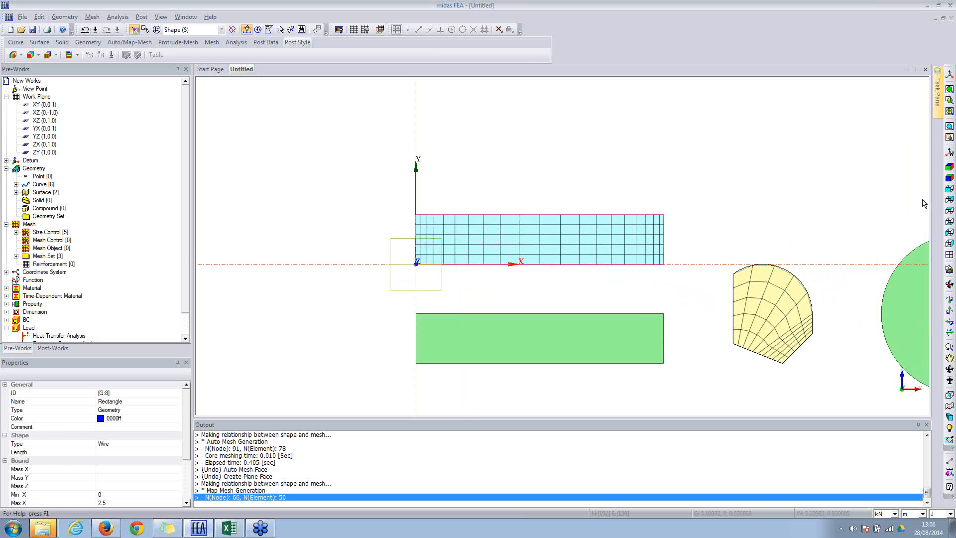
{"action": "left_click", "coordinate": [950, 188]}
{"action": "left_click", "coordinate": [950, 178]}
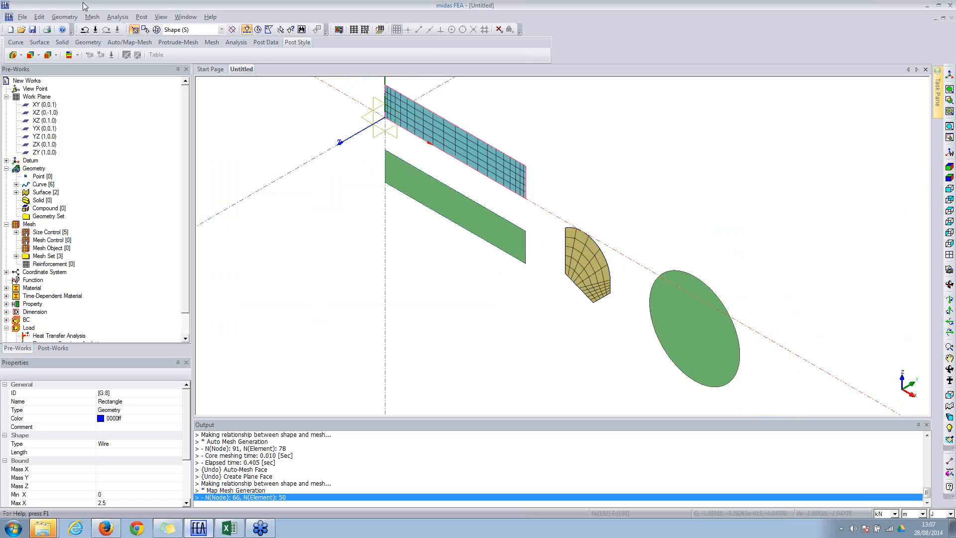
Step: Begin a 2D-to-3D mesh extrusion, selecting the fan-shaped plate's map mesh and the Y datum axis as the extrusion direction
{"action": "left_click", "coordinate": [92, 16]}
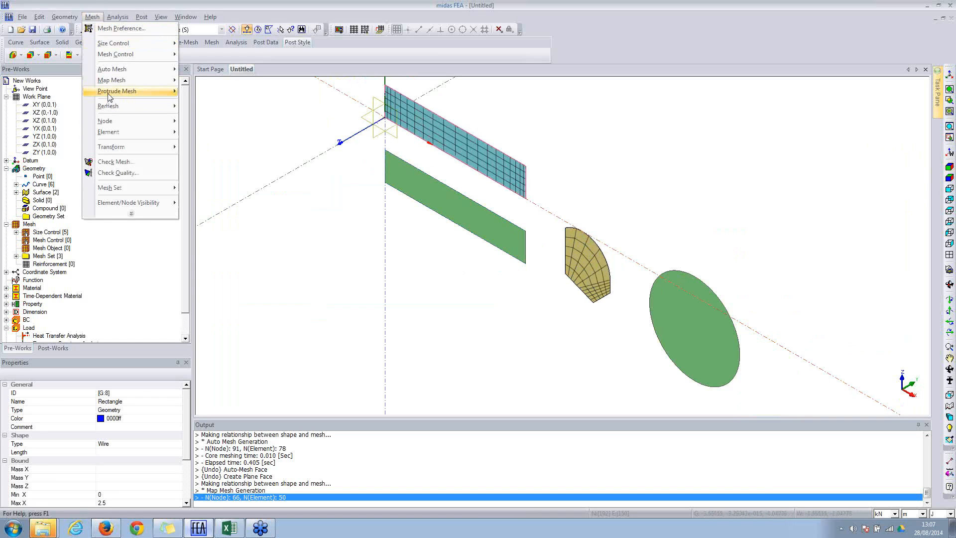
{"action": "mouse_move", "coordinate": [110, 92]}
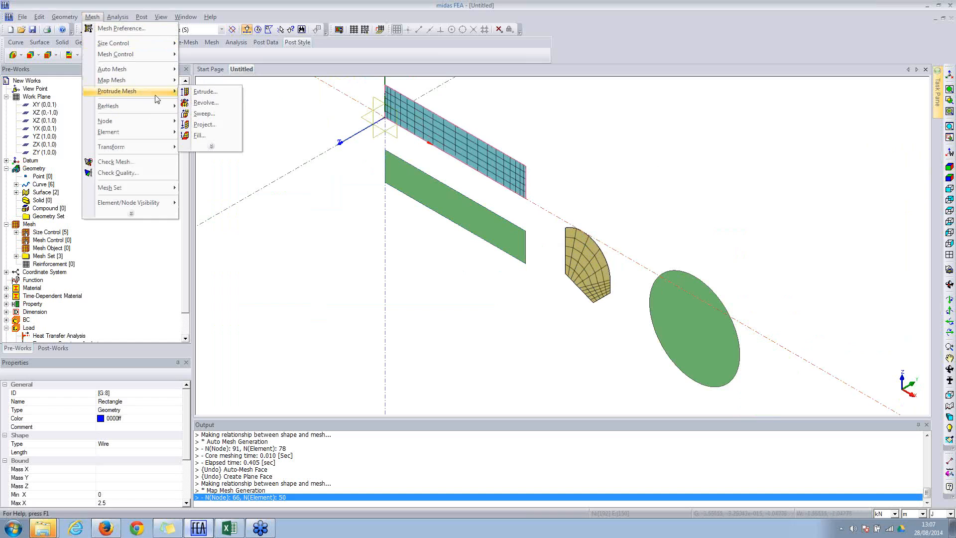
{"action": "left_click", "coordinate": [204, 92]}
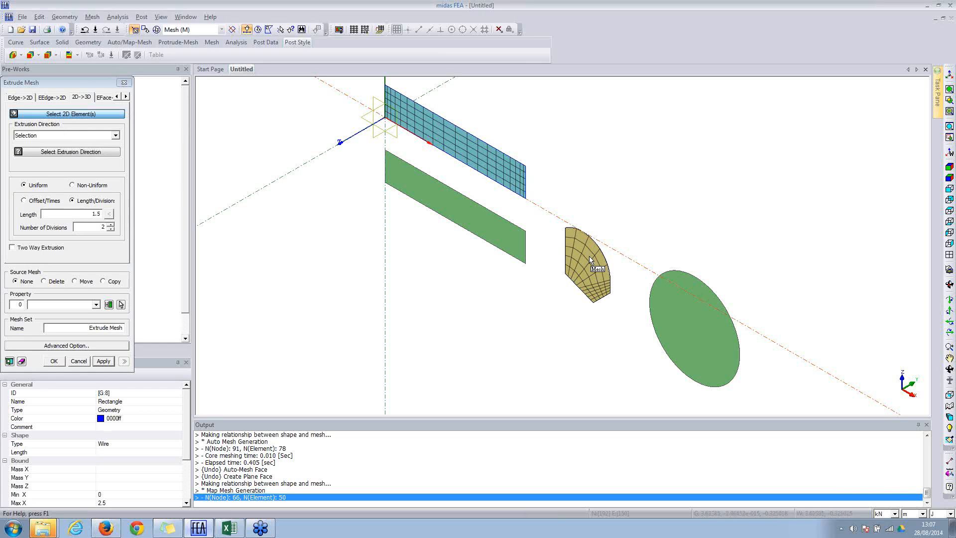
{"action": "left_click", "coordinate": [98, 117]}
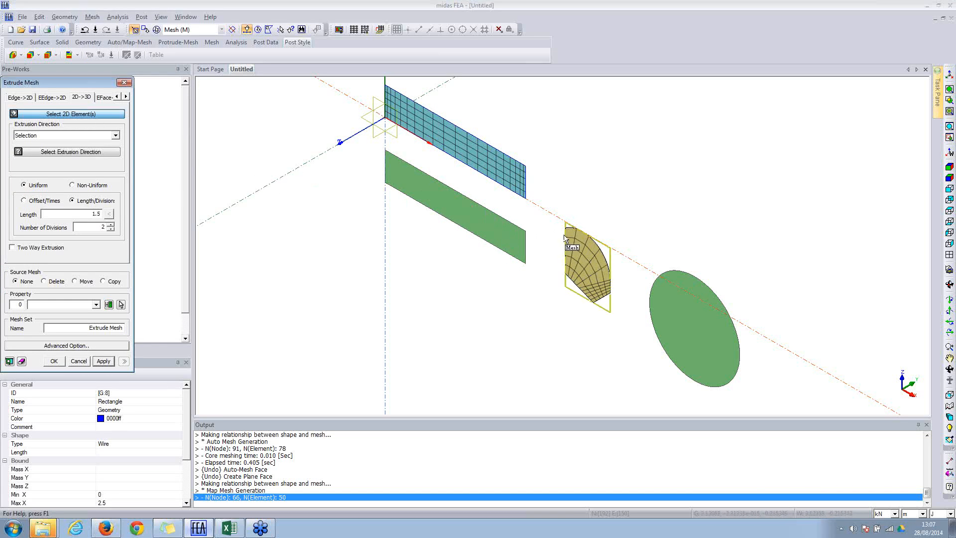
{"action": "left_click", "coordinate": [579, 245]}
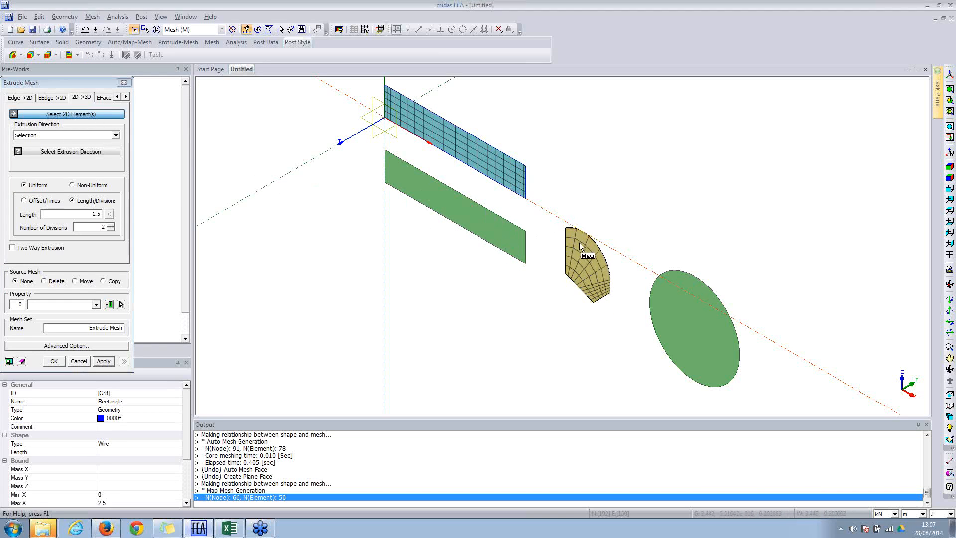
{"action": "left_click", "coordinate": [53, 151]}
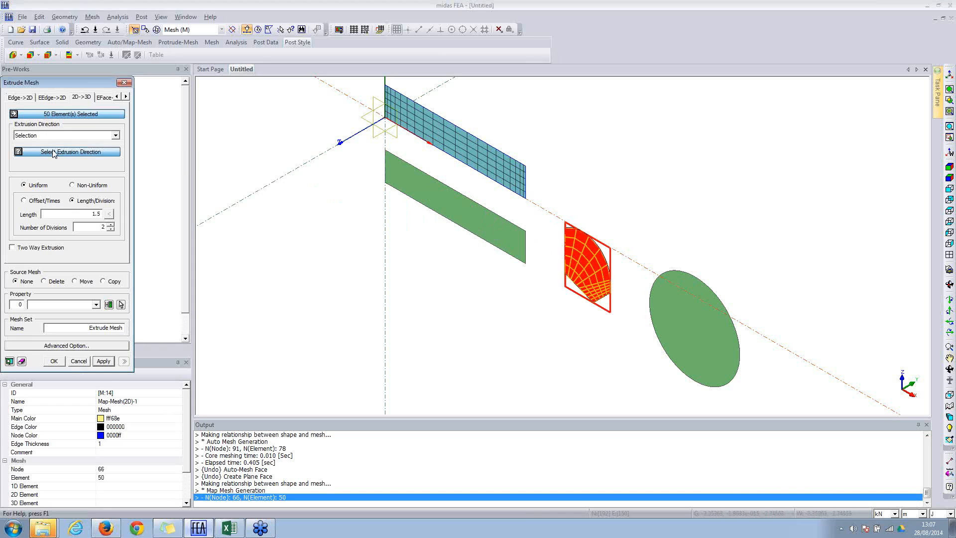
{"action": "left_click", "coordinate": [246, 198]}
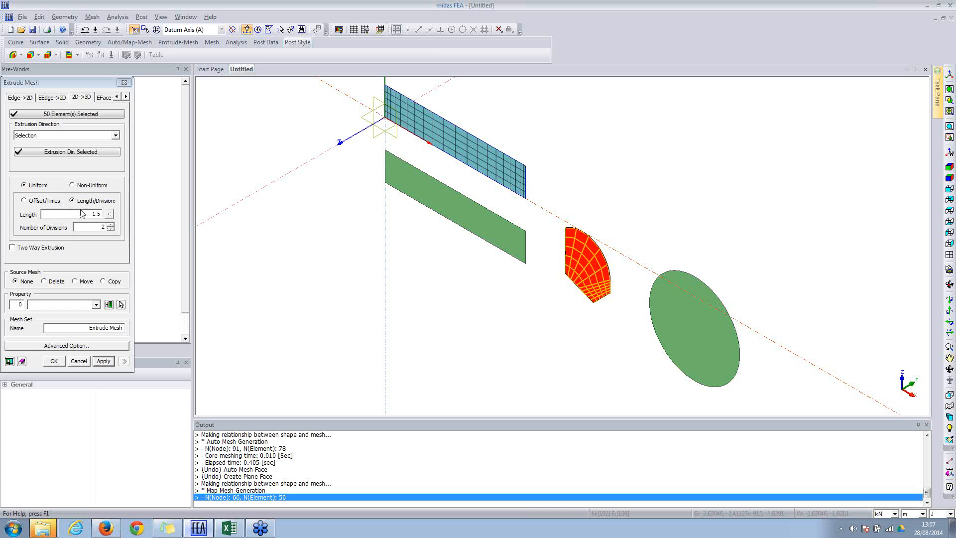
Step: Define the extrusion by Offset/Times with 6 times and create a 3D property named solid for it
{"action": "left_click", "coordinate": [41, 201]}
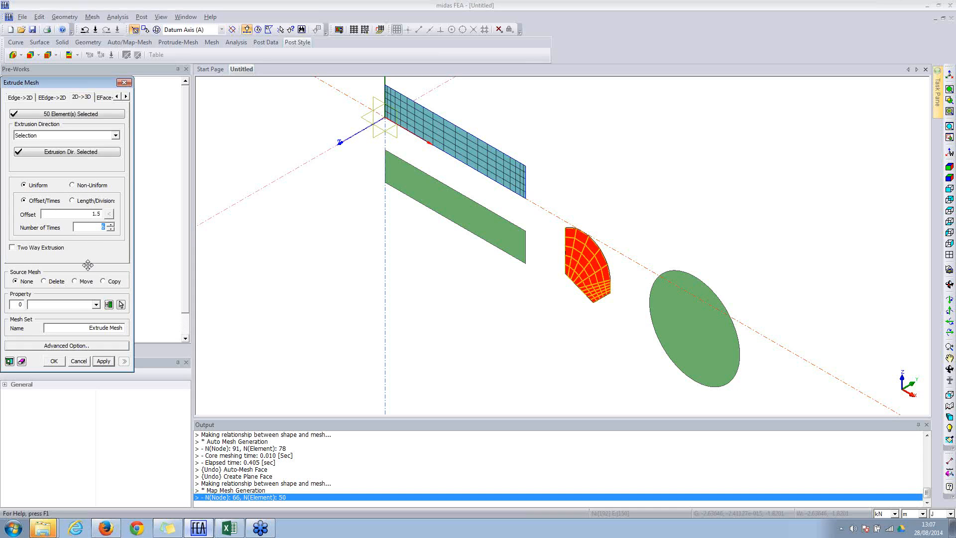
{"action": "double_click", "coordinate": [24, 306]}
{"action": "left_click", "coordinate": [109, 306]}
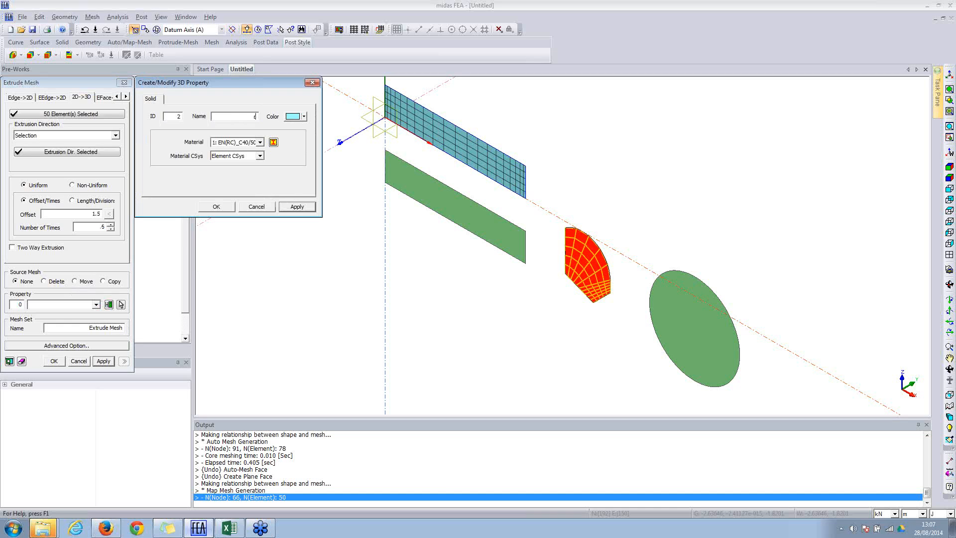
{"action": "left_click", "coordinate": [215, 207]}
Step: Preview the extrusion, set its offset to 0.1 m, preview it again and generate the solid mesh
{"action": "left_click", "coordinate": [9, 362]}
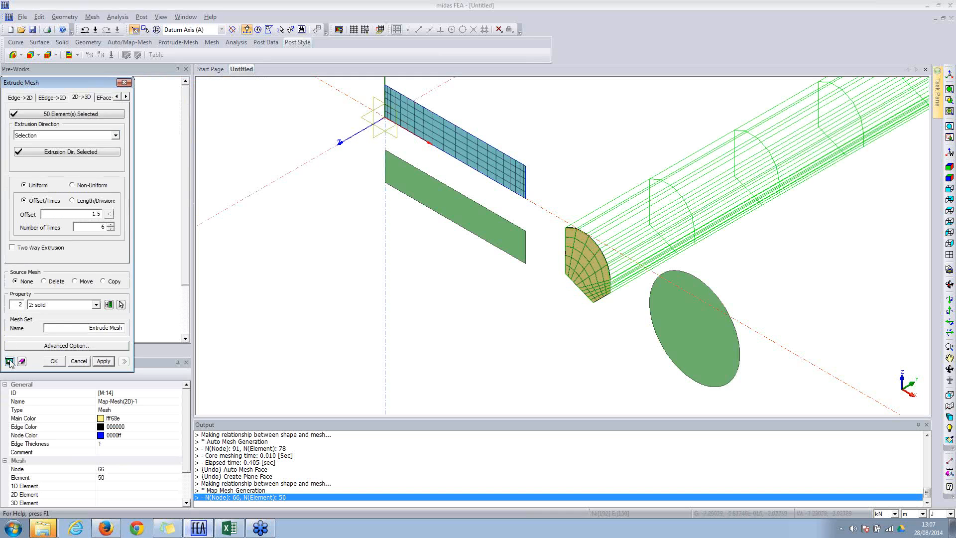
{"action": "double_click", "coordinate": [99, 216]}
{"action": "left_click", "coordinate": [9, 362]}
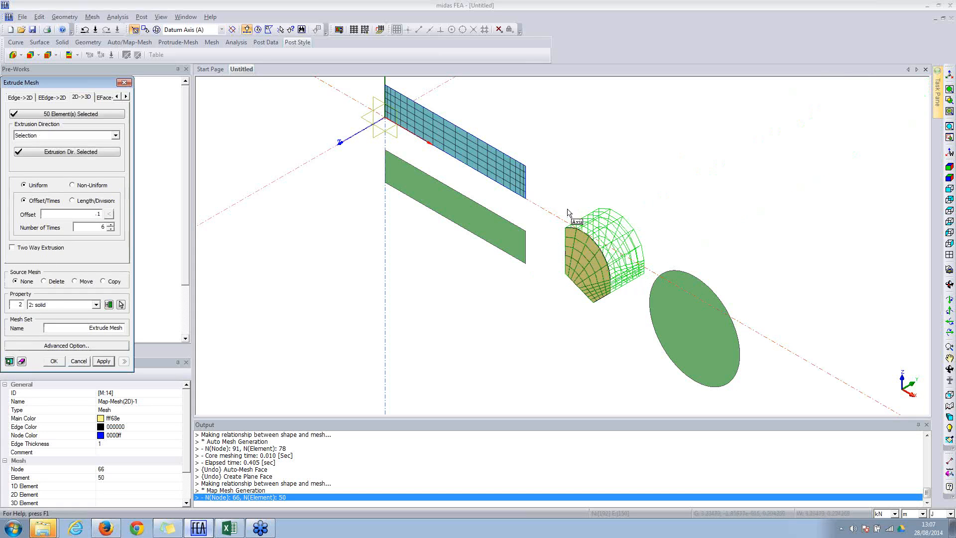
{"action": "middle_click_drag", "start_coordinate": [625, 252], "coordinate": [607, 239]}
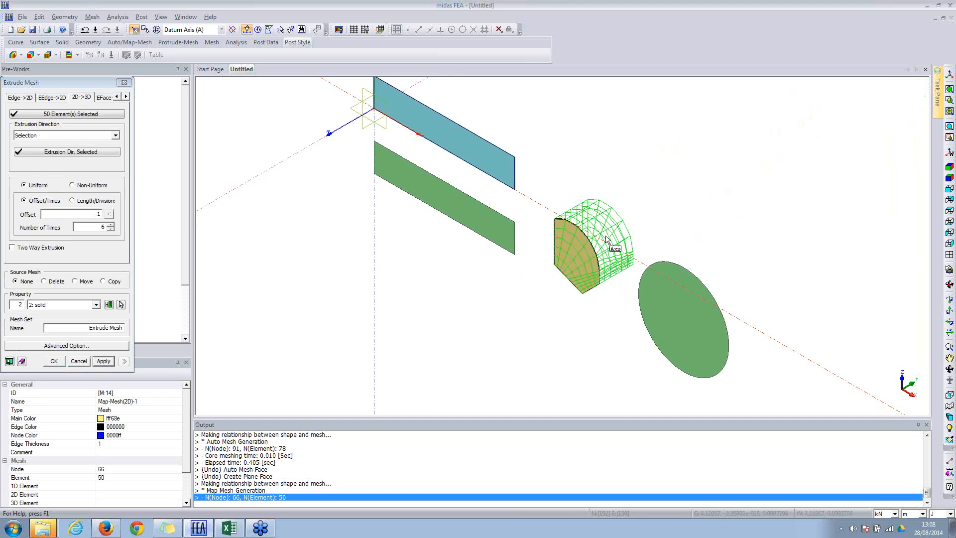
{"action": "left_click", "coordinate": [100, 360]}
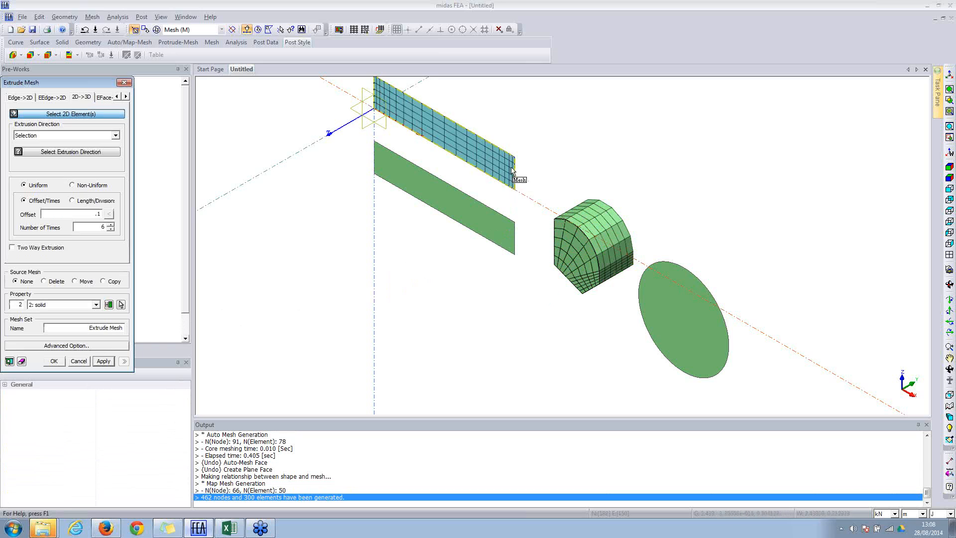
Step: Leave mesh extrusion and begin a 2D-to-3D mesh revolve, selecting the rectangle's map mesh and the vertical Z datum axis as revolution axis
{"action": "left_click", "coordinate": [421, 110]}
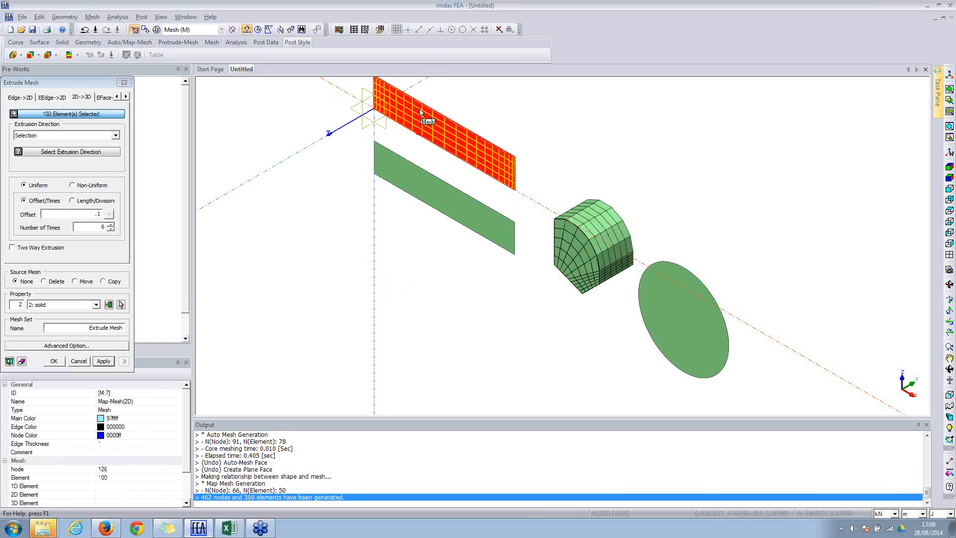
{"action": "left_click", "coordinate": [124, 82]}
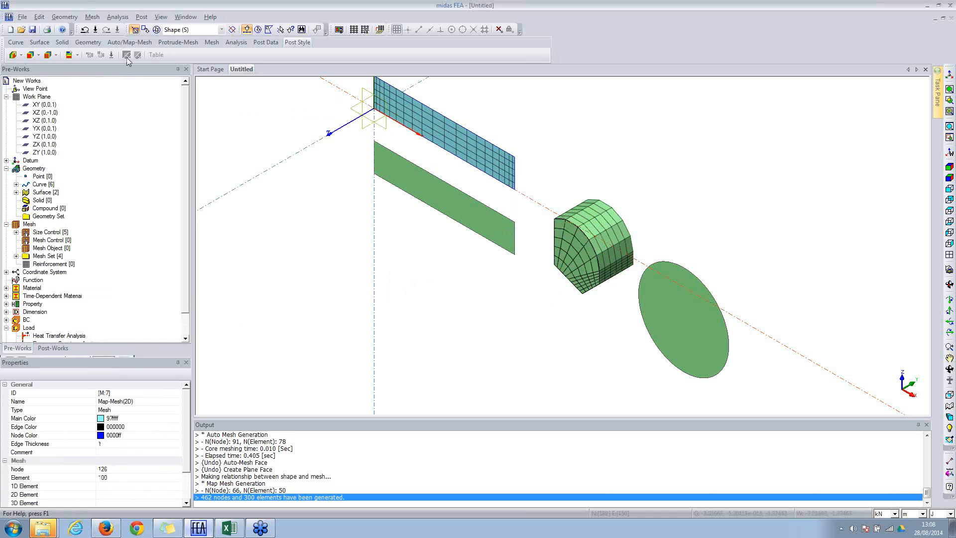
{"action": "left_click", "coordinate": [100, 17]}
{"action": "mouse_move", "coordinate": [140, 92]}
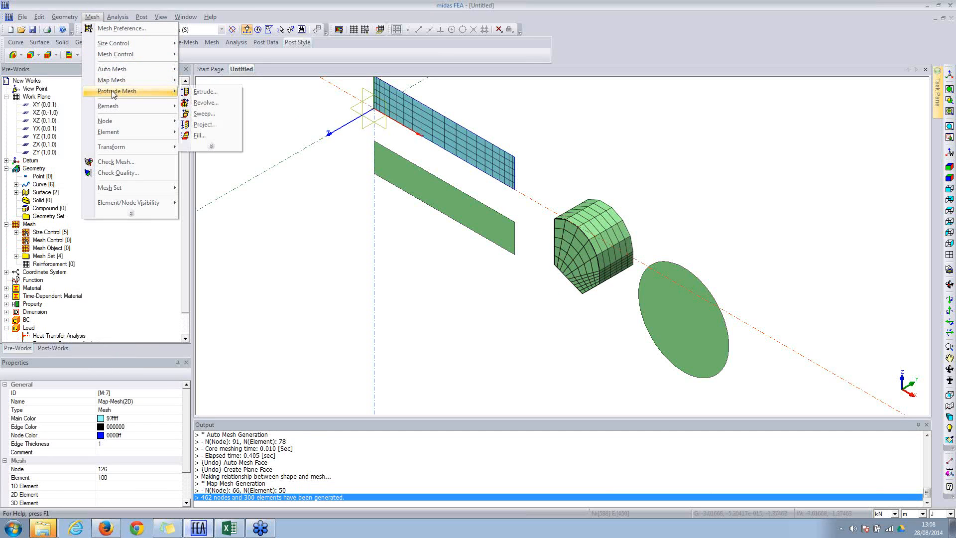
{"action": "left_click", "coordinate": [205, 102]}
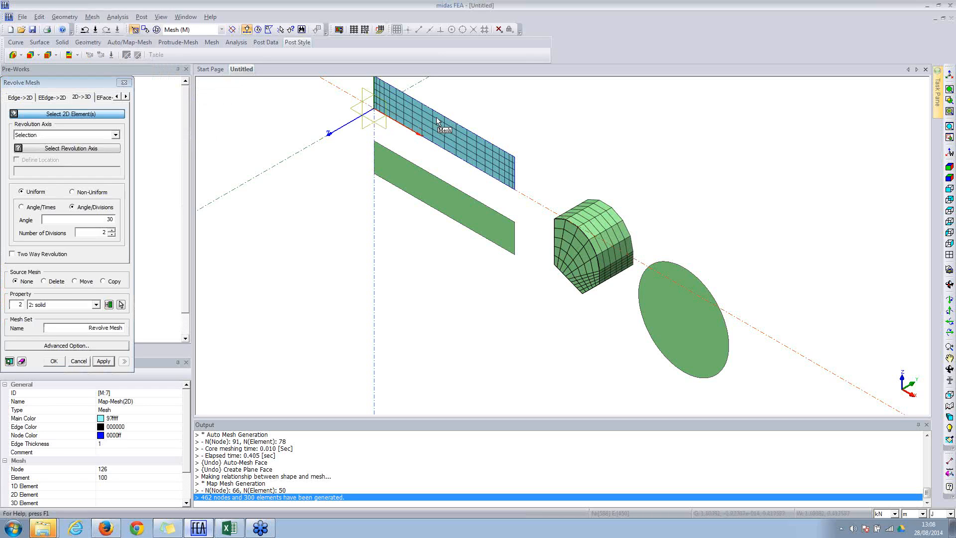
{"action": "left_click", "coordinate": [412, 126]}
{"action": "left_click", "coordinate": [412, 126]}
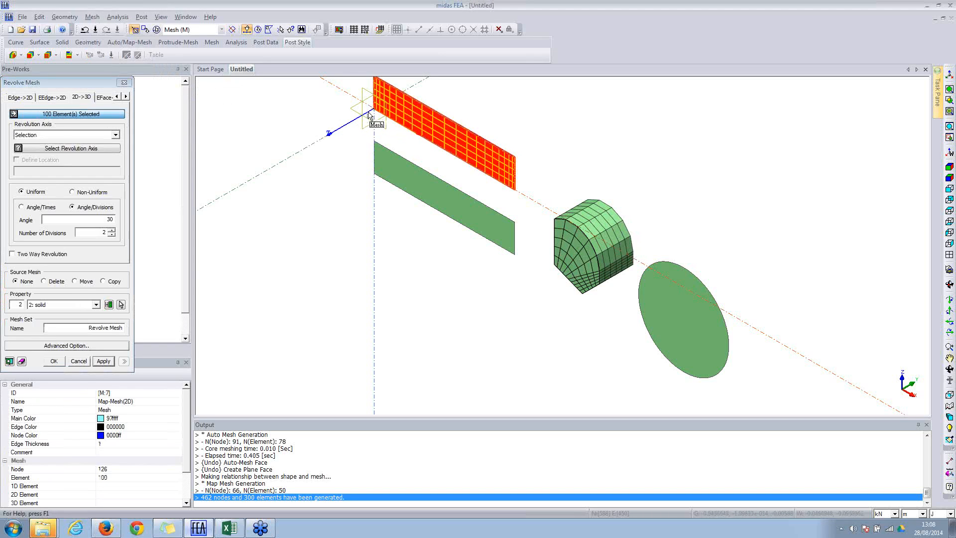
{"action": "left_click", "coordinate": [62, 149]}
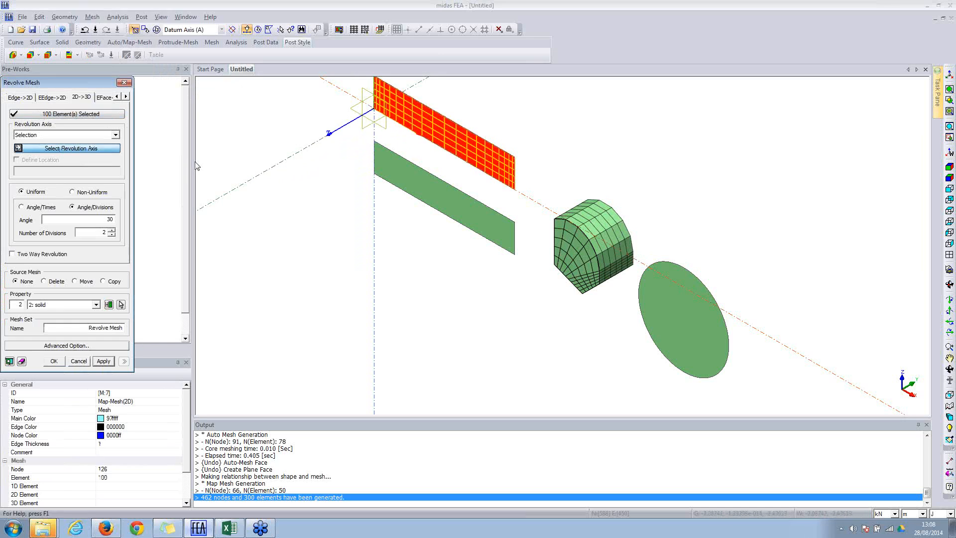
{"action": "left_click", "coordinate": [379, 136]}
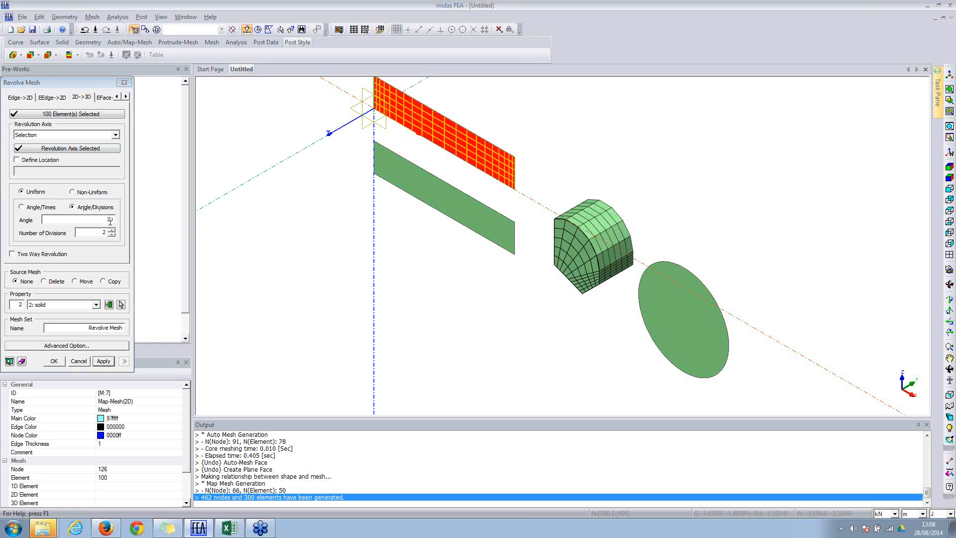
Step: Preview the revolve at angle 5 with 20 divisions, switch to Angle/Times with 20 times, preview again and generate the solid mesh
{"action": "left_click_drag", "start_coordinate": [111, 222], "coordinate": [125, 225]}
{"action": "type", "text": "5"}
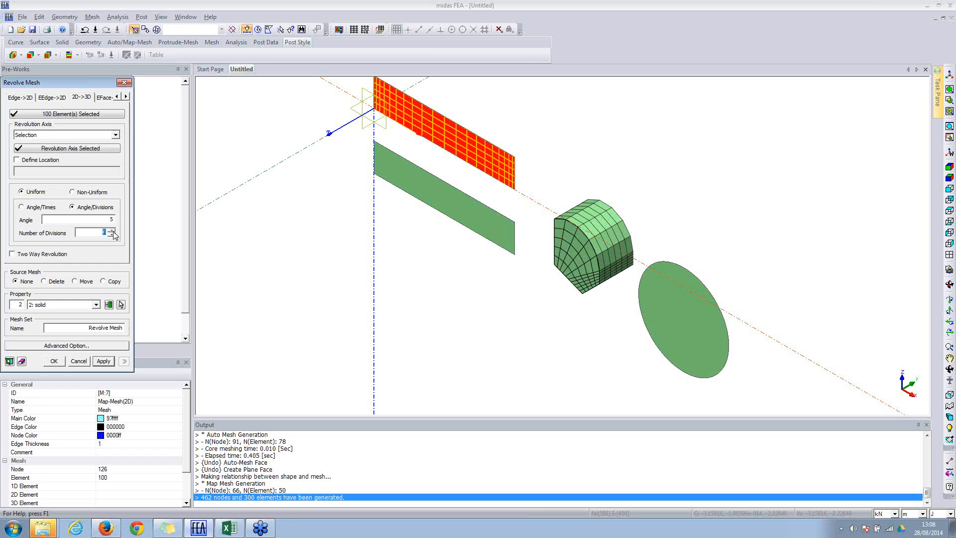
{"action": "left_click", "coordinate": [9, 361]}
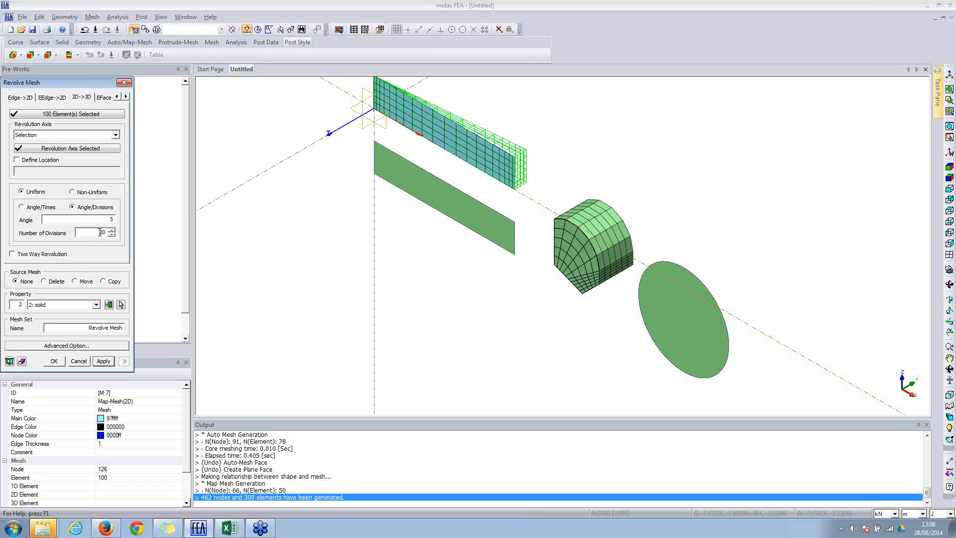
{"action": "left_click", "coordinate": [10, 361]}
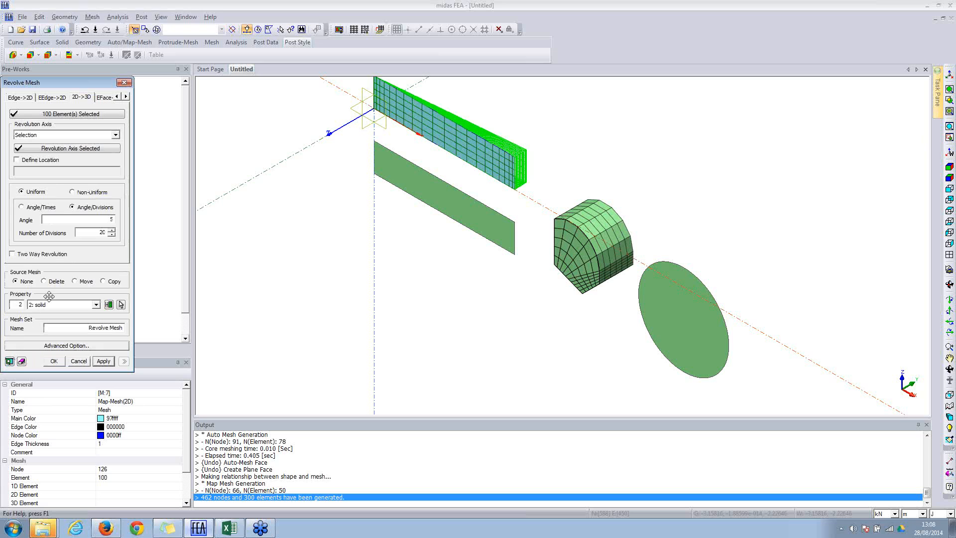
{"action": "left_click", "coordinate": [36, 208]}
{"action": "left_click", "coordinate": [10, 361]}
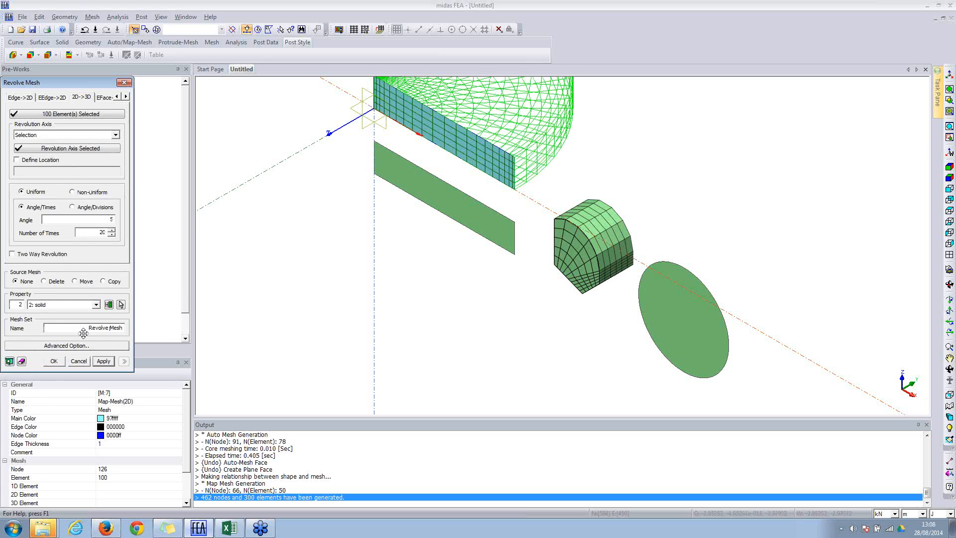
{"action": "left_click", "coordinate": [53, 362]}
Step: Examine the revolved sector mesh from above and close up, comparing it with its source rectangle mesh
{"action": "mouse_move", "coordinate": [427, 159]}
{"action": "middle_mouse_down", "text": "ctrl"}
{"action": "mouse_move", "coordinate": [406, 261]}
{"action": "mouse_move", "coordinate": [497, 54]}
{"action": "middle_mouse_up", "text": "ctrl"}
{"action": "middle_click_drag", "start_coordinate": [482, 180], "coordinate": [431, 251]}
{"action": "scroll", "coordinate": [431, 250], "scroll_direction": "up", "scroll_amount": 3}
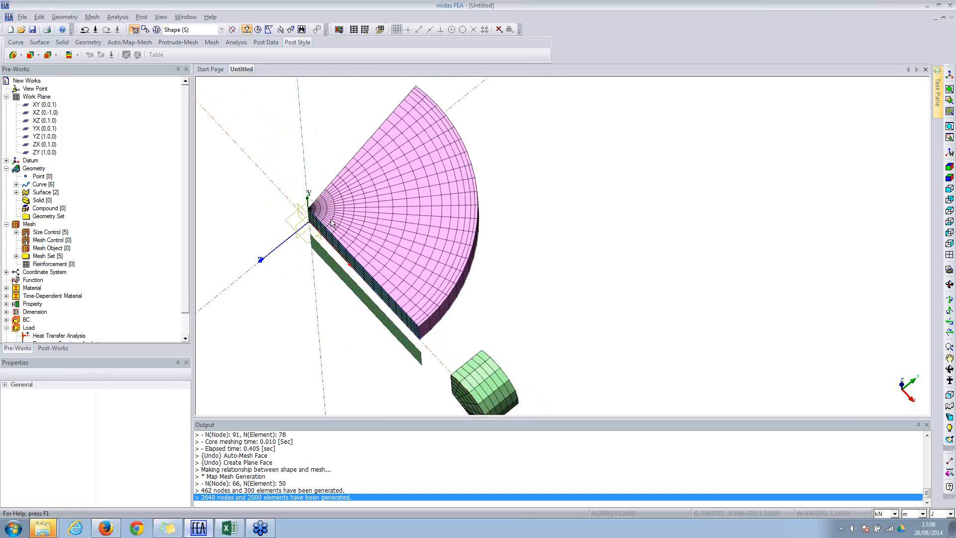
{"action": "middle_click_drag", "start_coordinate": [449, 279], "coordinate": [438, 242]}
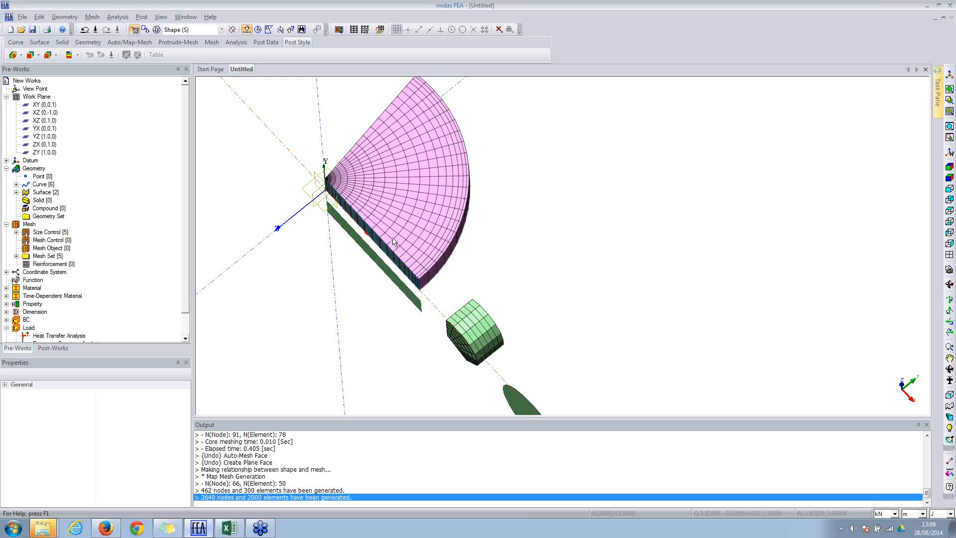
{"action": "scroll", "coordinate": [390, 228], "scroll_direction": "up", "scroll_amount": 4}
{"action": "scroll", "coordinate": [390, 228], "scroll_direction": "down", "scroll_amount": 1}
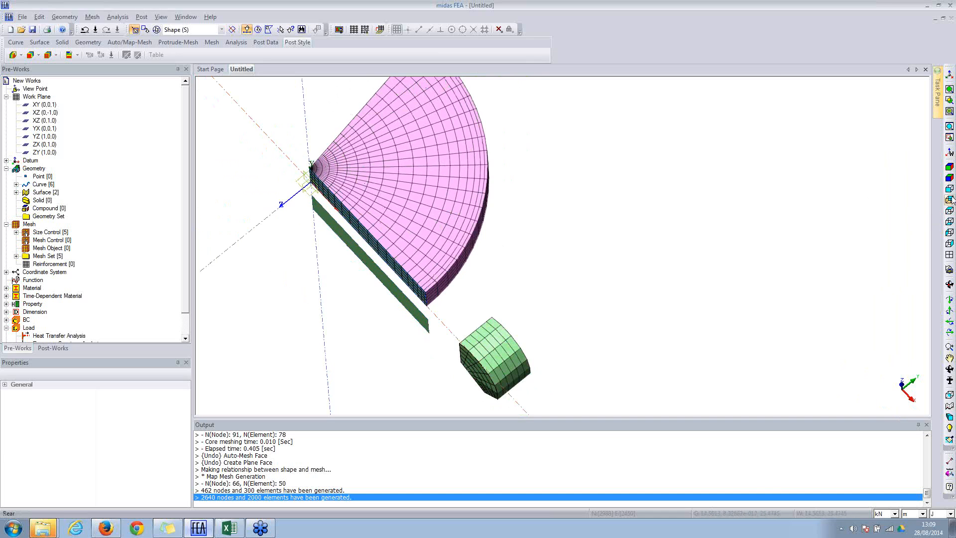
Step: Turn on the grid, make XY (0,0,1) the work plane and show the model in top view with free space around it
{"action": "left_click", "coordinate": [949, 199]}
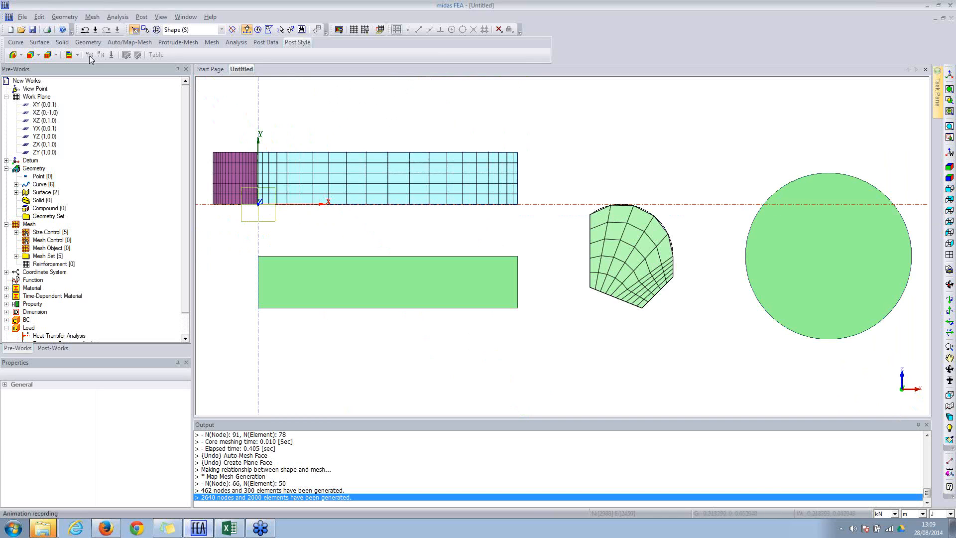
{"action": "left_click", "coordinate": [354, 30]}
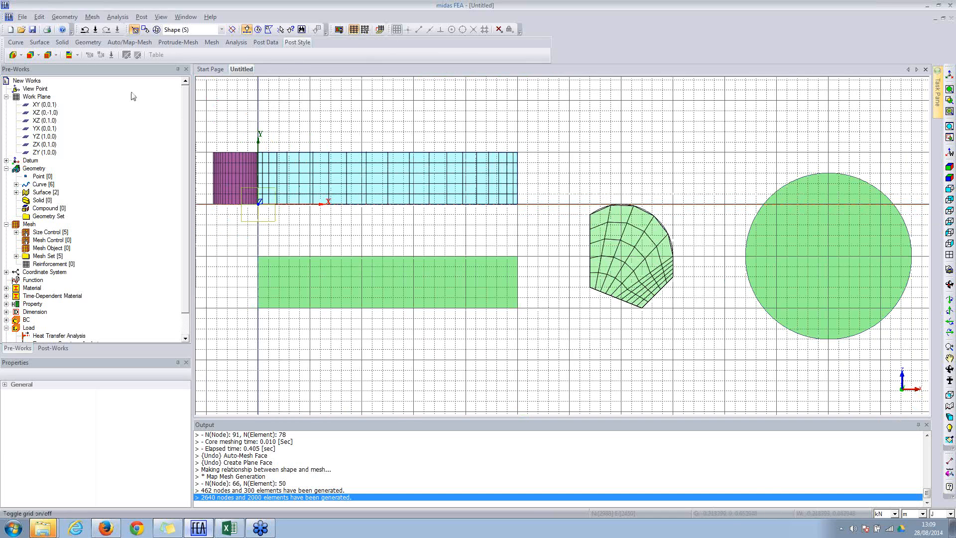
{"action": "double_click", "coordinate": [39, 104]}
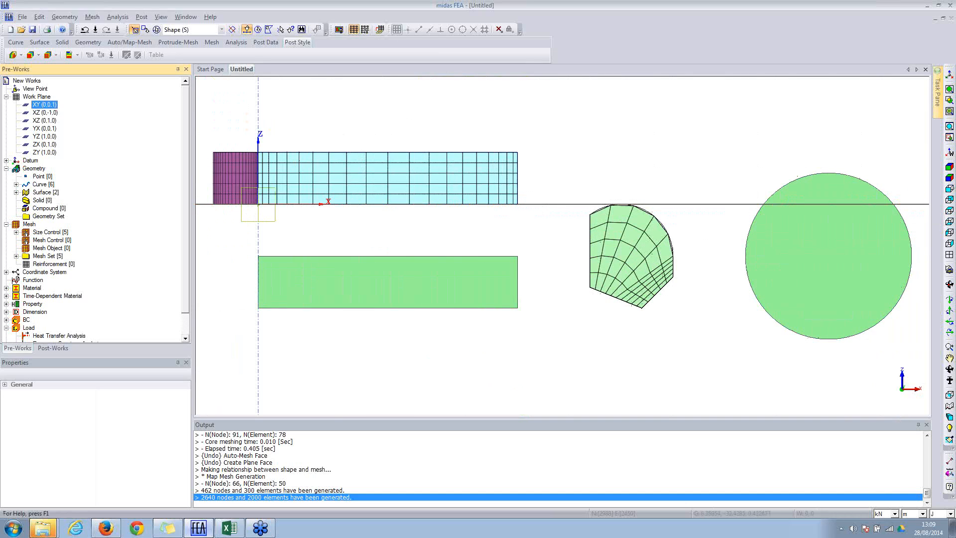
{"action": "left_click", "coordinate": [948, 210]}
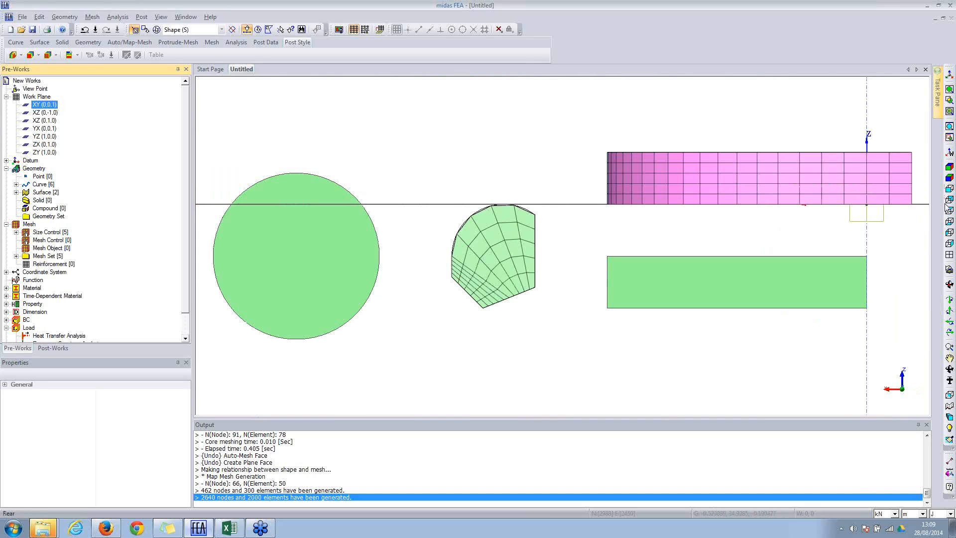
{"action": "left_click", "coordinate": [950, 255]}
{"action": "scroll", "coordinate": [661, 215], "scroll_direction": "down", "scroll_amount": 1}
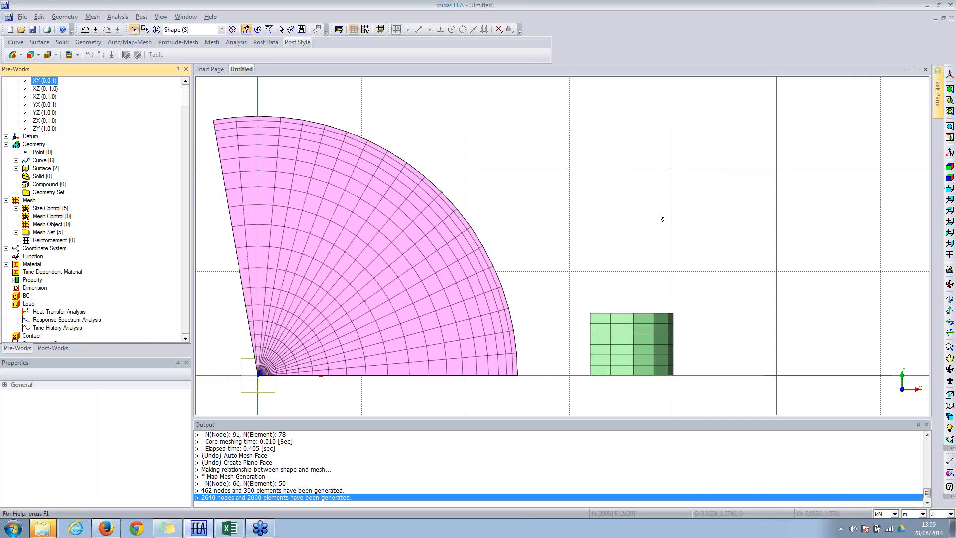
{"action": "scroll", "coordinate": [649, 226], "scroll_direction": "down", "scroll_amount": 4}
{"action": "scroll", "coordinate": [649, 226], "scroll_direction": "down", "scroll_amount": 2}
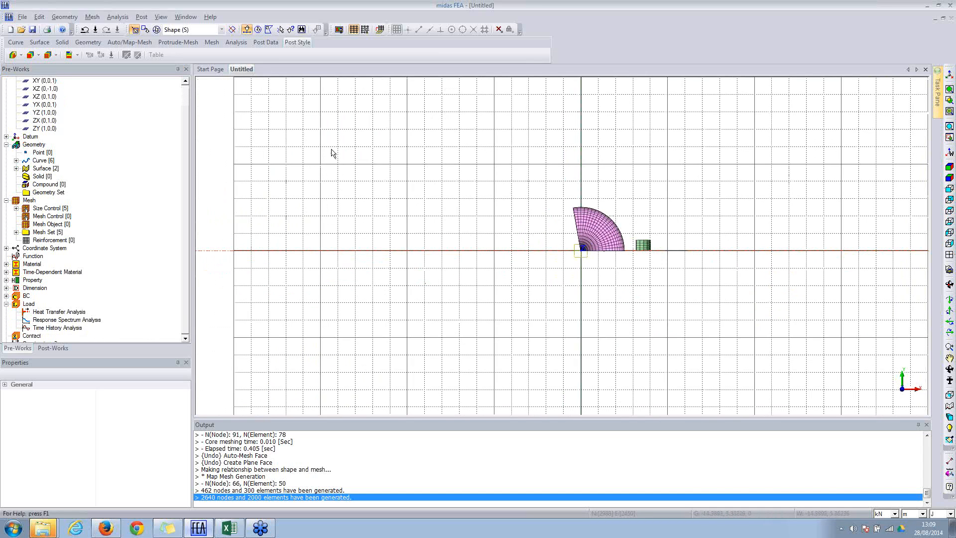
Step: Draw a 3D arc centred at (10, -5, 0) with radius 5 m, from (15, -5, 0) counter-clockwise to about (6.01, -1.98, 0)
{"action": "left_click", "coordinate": [61, 16]}
{"action": "mouse_move", "coordinate": [67, 70]}
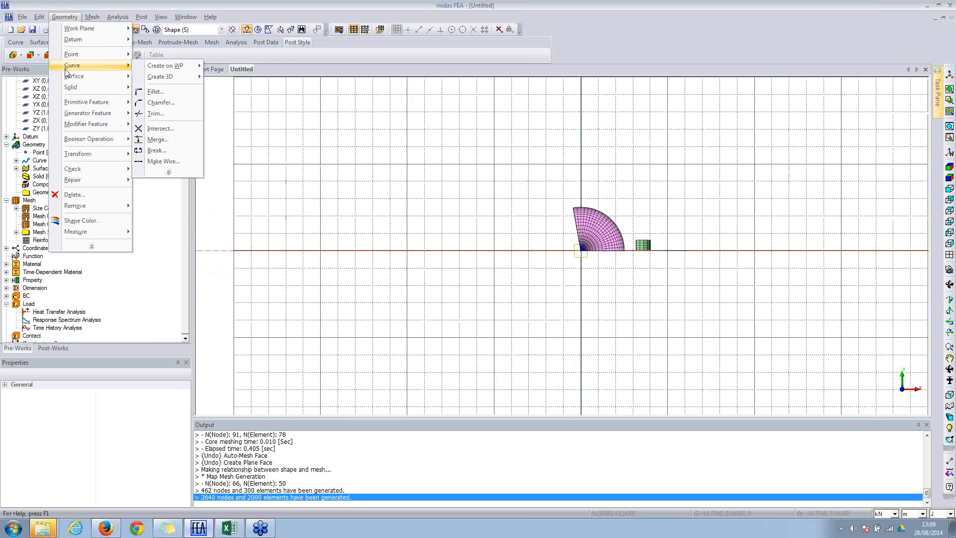
{"action": "mouse_move", "coordinate": [179, 78]}
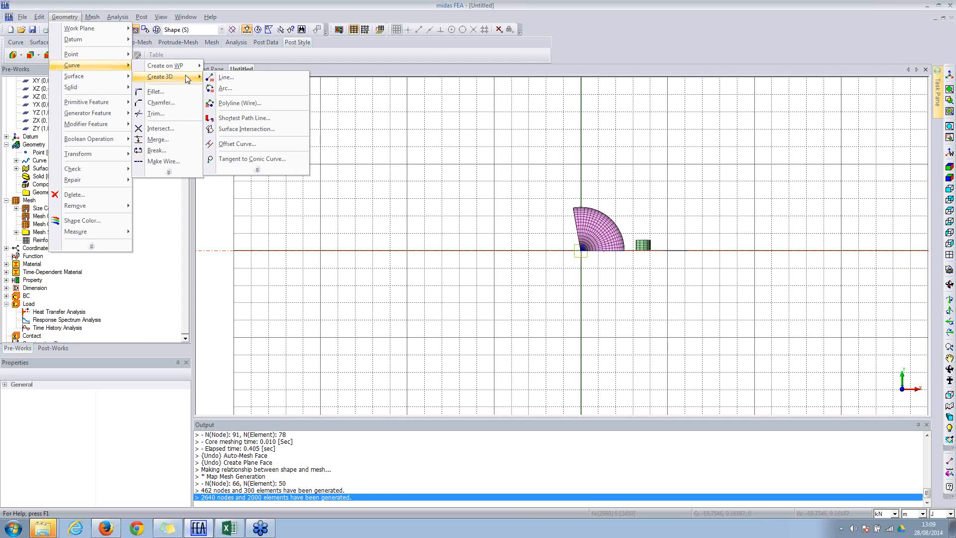
{"action": "left_click", "coordinate": [223, 90]}
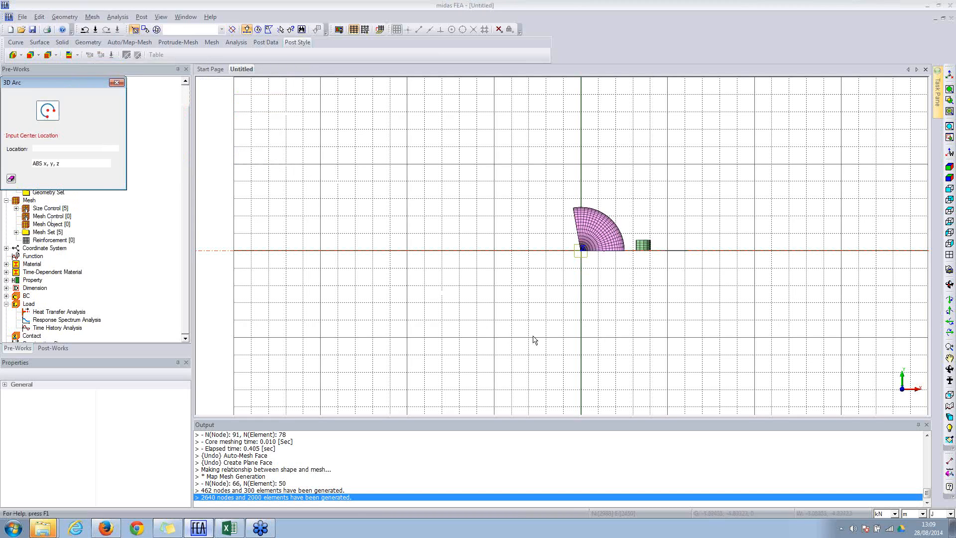
{"action": "left_click", "coordinate": [755, 339]}
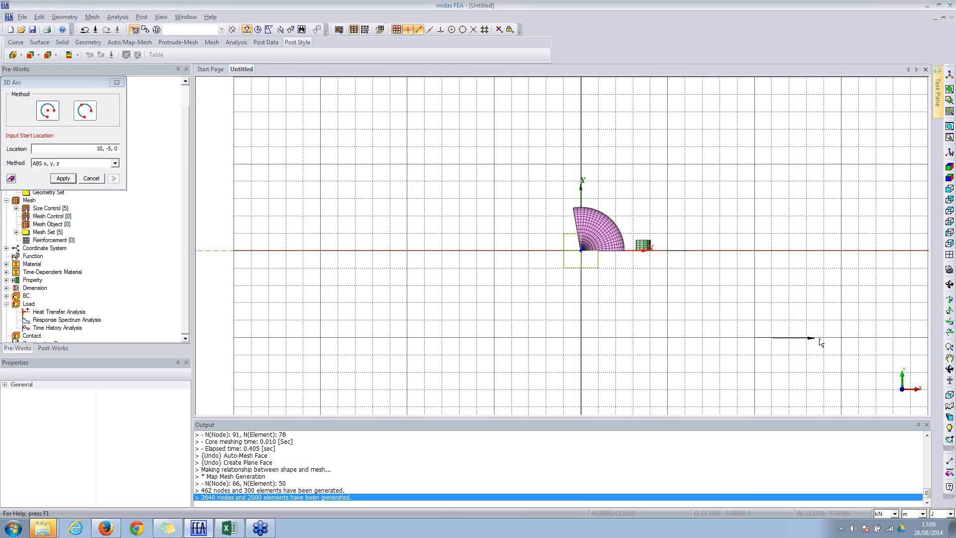
{"action": "left_click", "coordinate": [841, 338]}
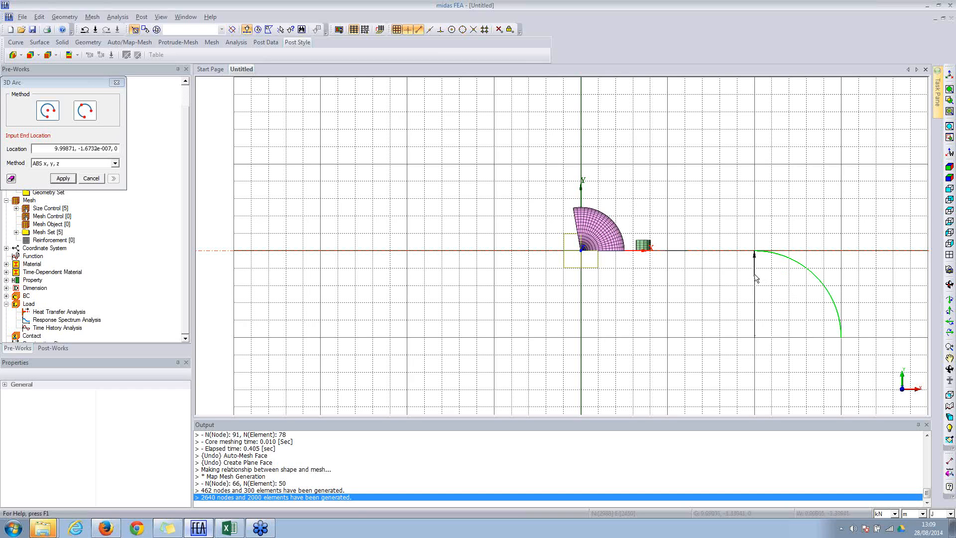
{"action": "left_click", "coordinate": [698, 299]}
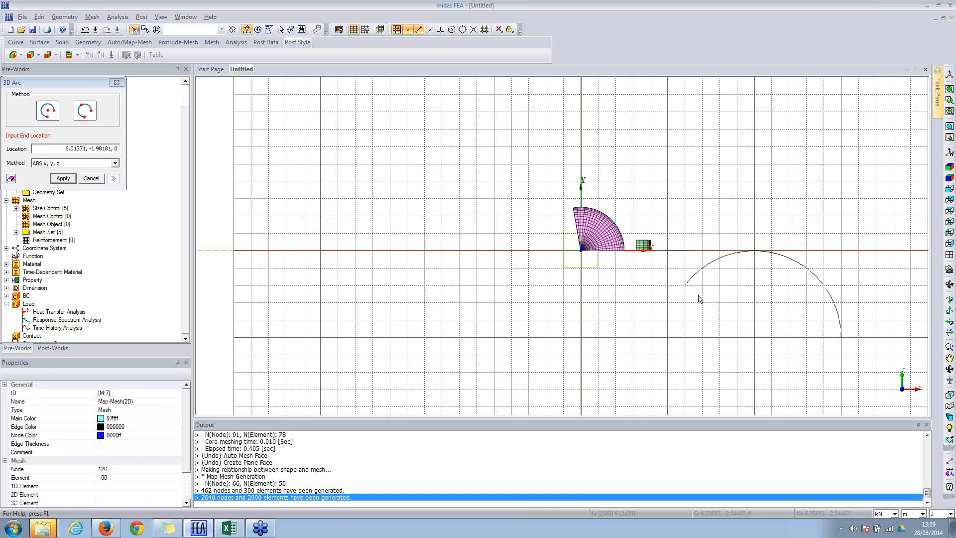
{"action": "left_click", "coordinate": [117, 82]}
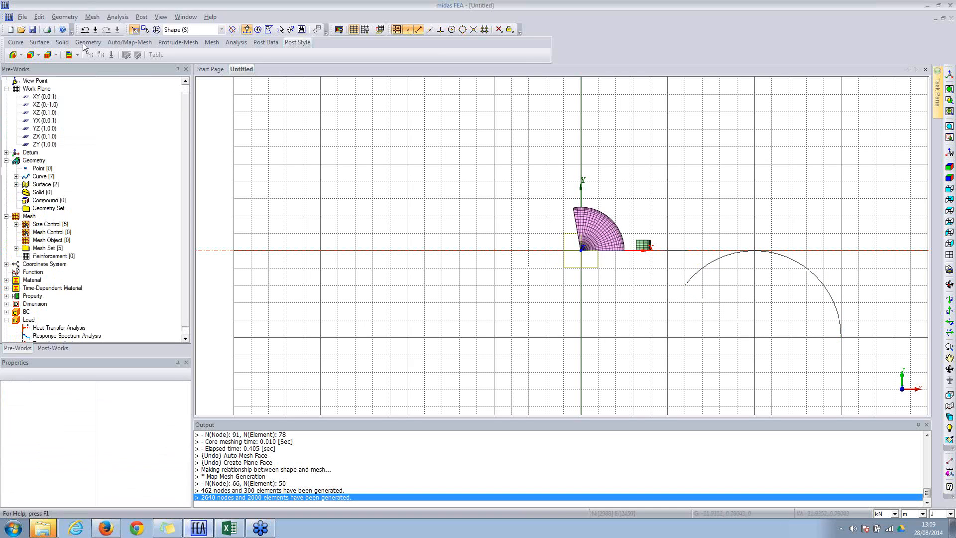
Step: Close the arc into a sector with two 2D lines on the work plane, running from its upper-left end to the centre and on to its other end
{"action": "left_click", "coordinate": [62, 17]}
{"action": "mouse_move", "coordinate": [151, 68]}
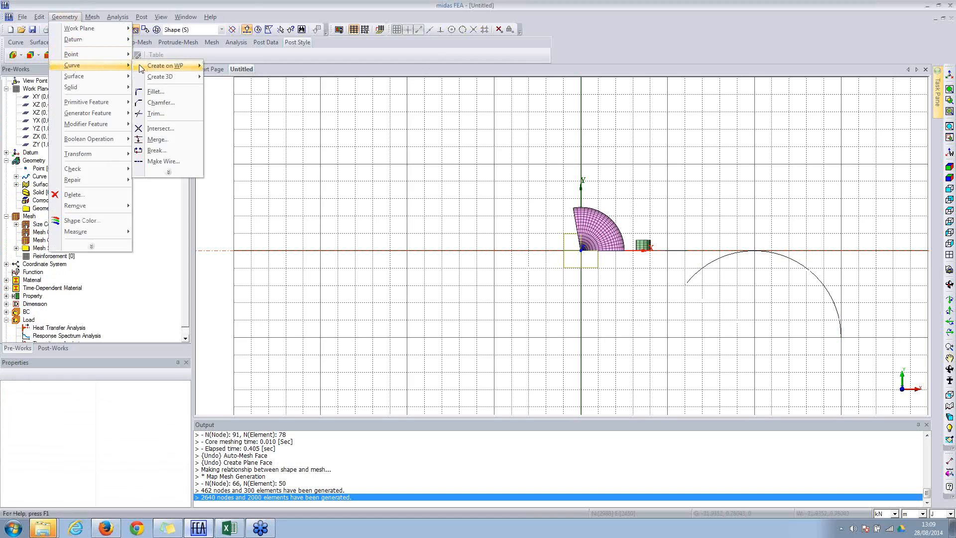
{"action": "left_click", "coordinate": [223, 66]}
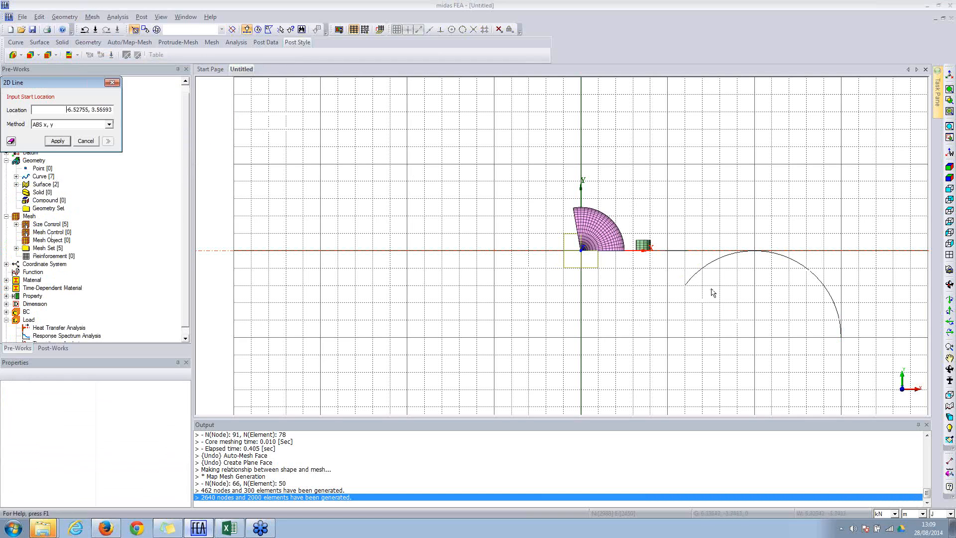
{"action": "left_click", "coordinate": [686, 286]}
{"action": "left_click", "coordinate": [755, 337]}
{"action": "left_click", "coordinate": [755, 337]}
{"action": "left_click", "coordinate": [841, 338]}
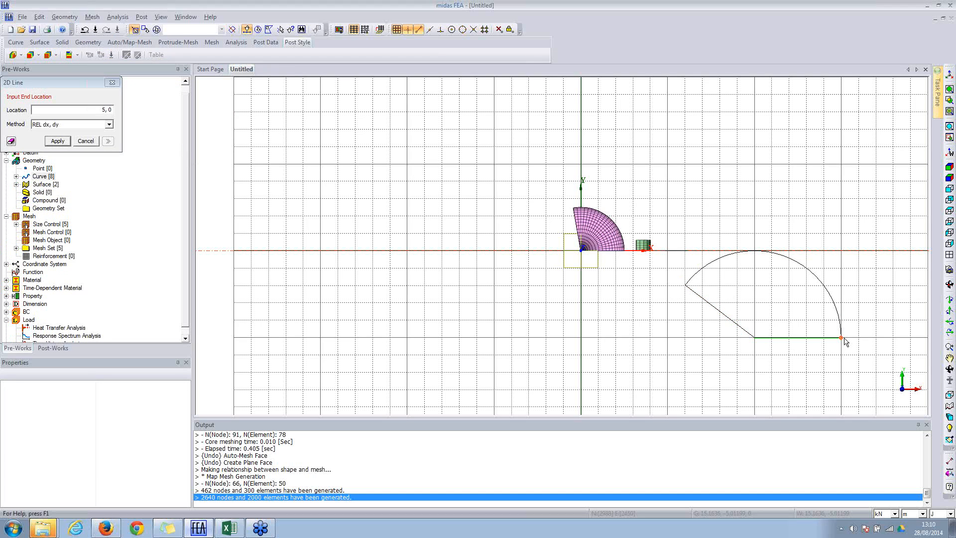
{"action": "left_click", "coordinate": [113, 82]}
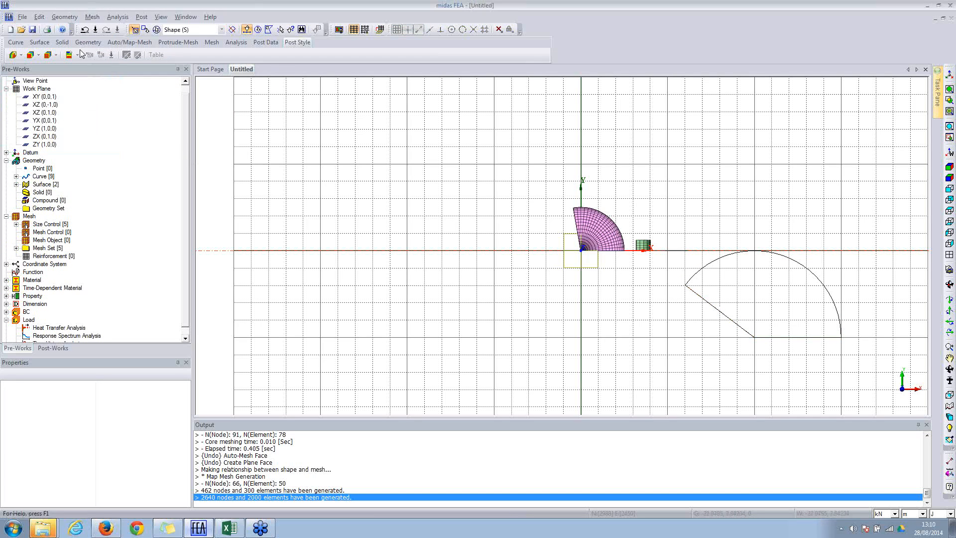
Step: Create a plane face from the closed sector's arc and two lines, and select the new face
{"action": "left_click", "coordinate": [66, 18]}
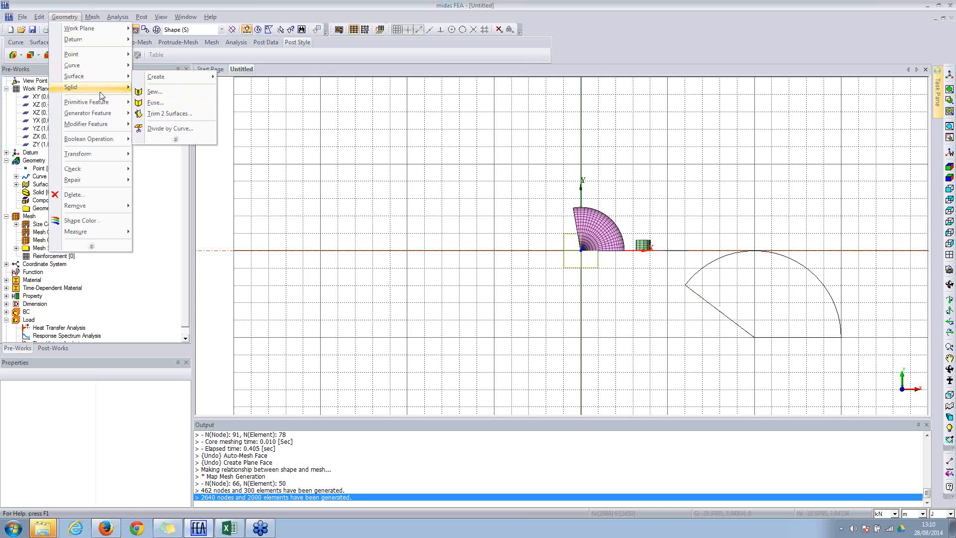
{"action": "mouse_move", "coordinate": [95, 108]}
{"action": "mouse_move", "coordinate": [95, 77]}
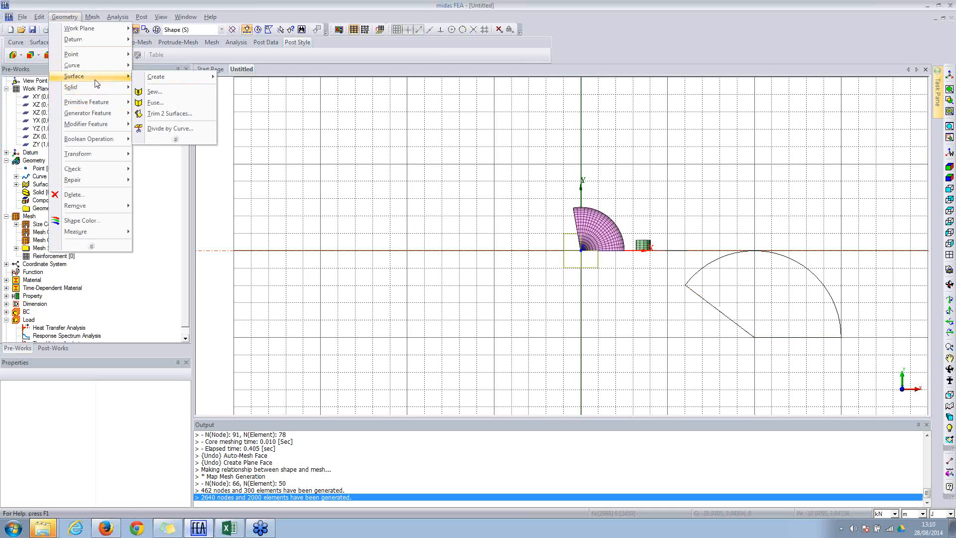
{"action": "mouse_move", "coordinate": [156, 78]}
{"action": "left_click_drag", "start_coordinate": [686, 229], "coordinate": [862, 381]}
{"action": "left_click", "coordinate": [46, 158]}
{"action": "left_click", "coordinate": [755, 305]}
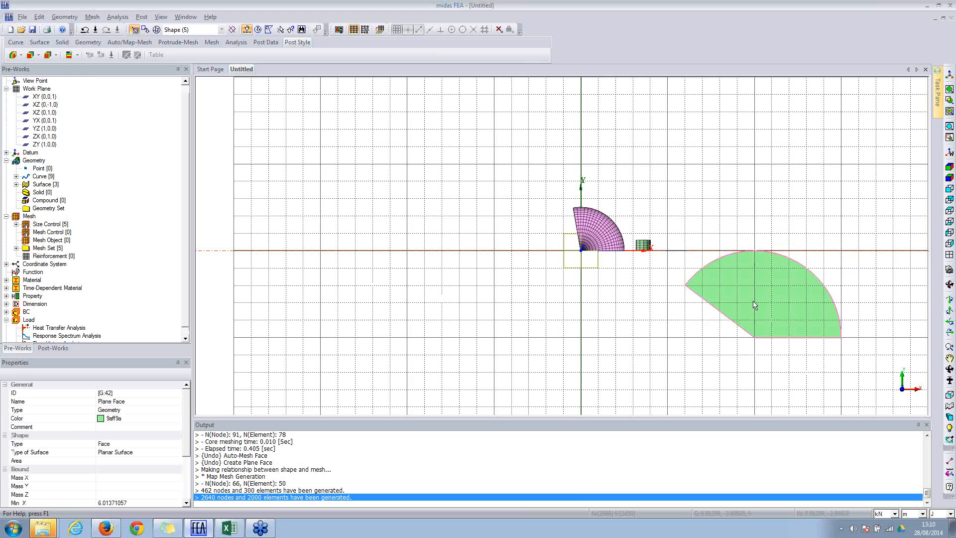
{"action": "left_click", "coordinate": [76, 18]}
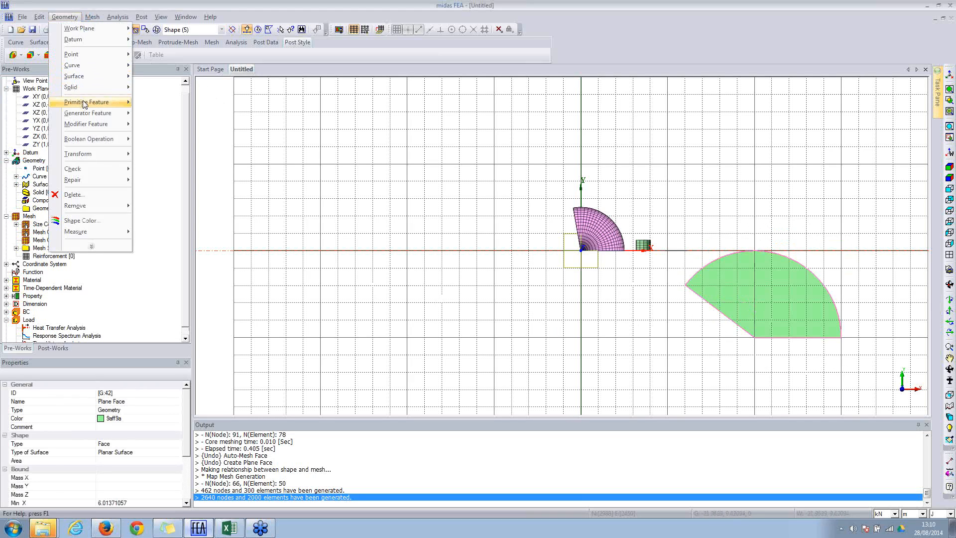
Step: Extrude the large green sector face 5 m along the Z axis as a solid
{"action": "mouse_move", "coordinate": [104, 113]}
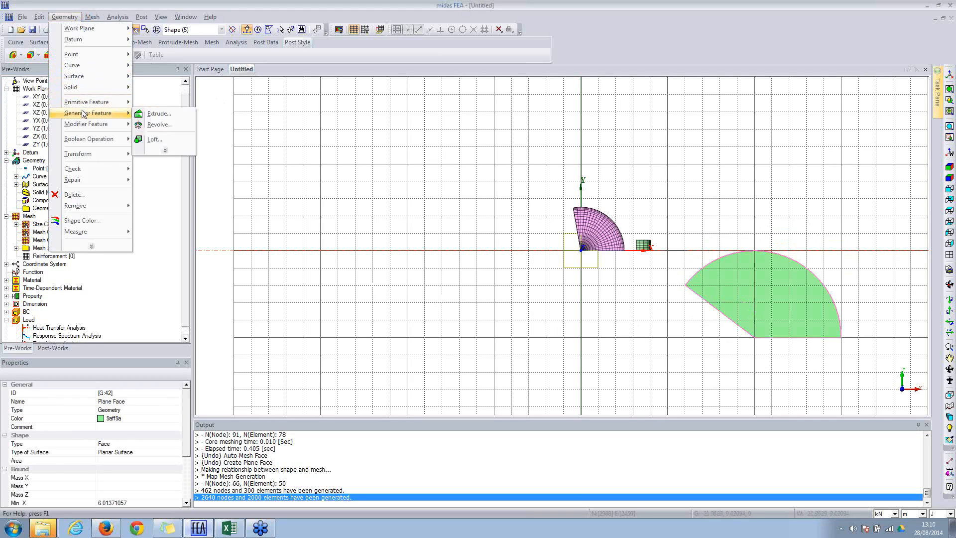
{"action": "left_click", "coordinate": [149, 114]}
{"action": "left_click", "coordinate": [785, 277]}
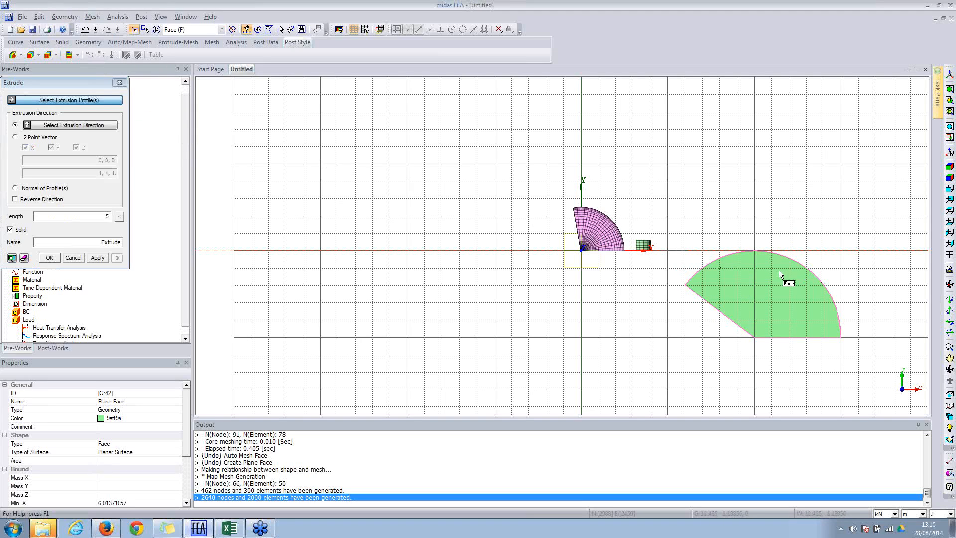
{"action": "left_click", "coordinate": [108, 127]}
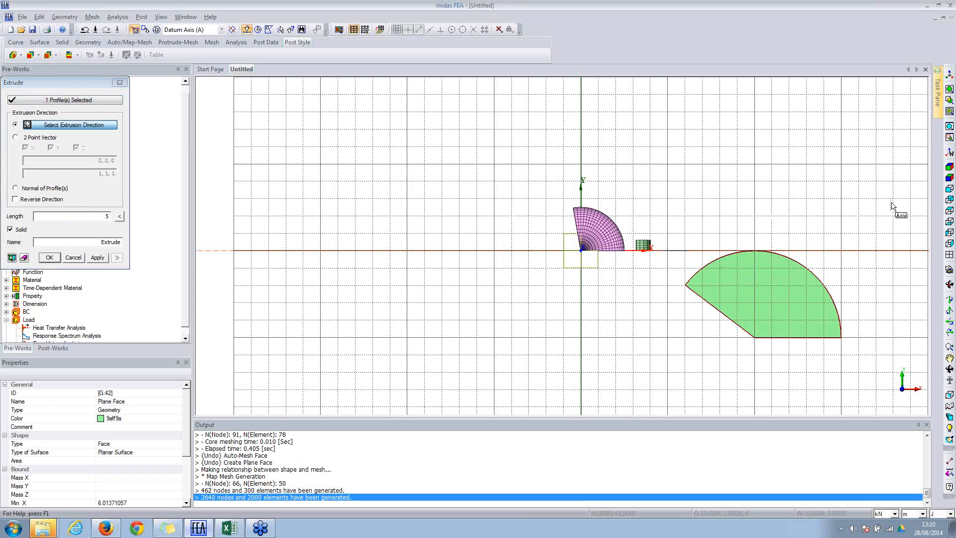
{"action": "left_click", "coordinate": [949, 167]}
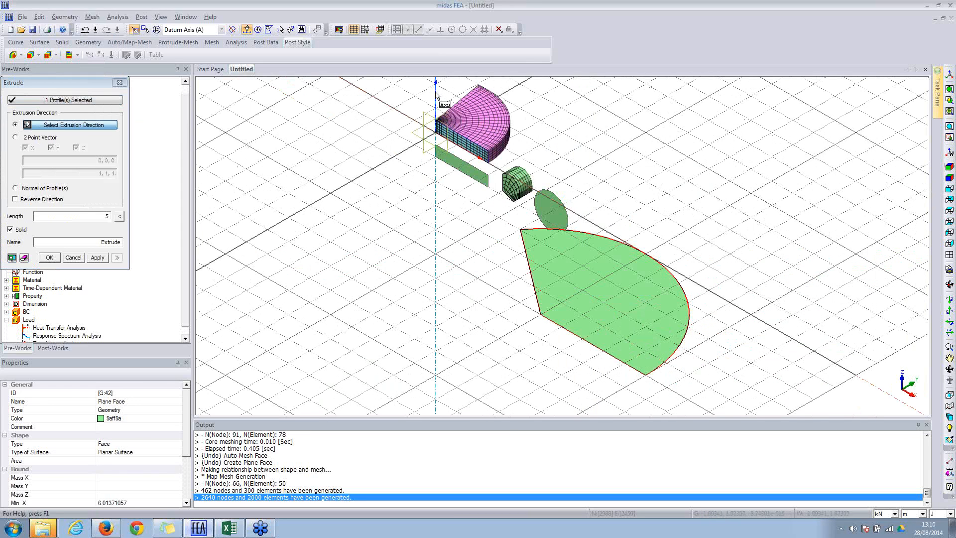
{"action": "left_click", "coordinate": [437, 95]}
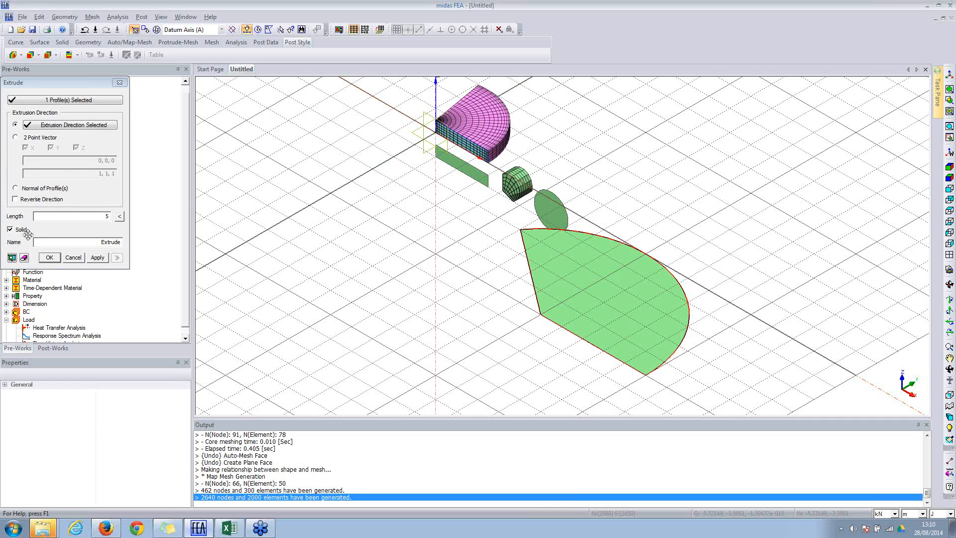
{"action": "left_click", "coordinate": [12, 258]}
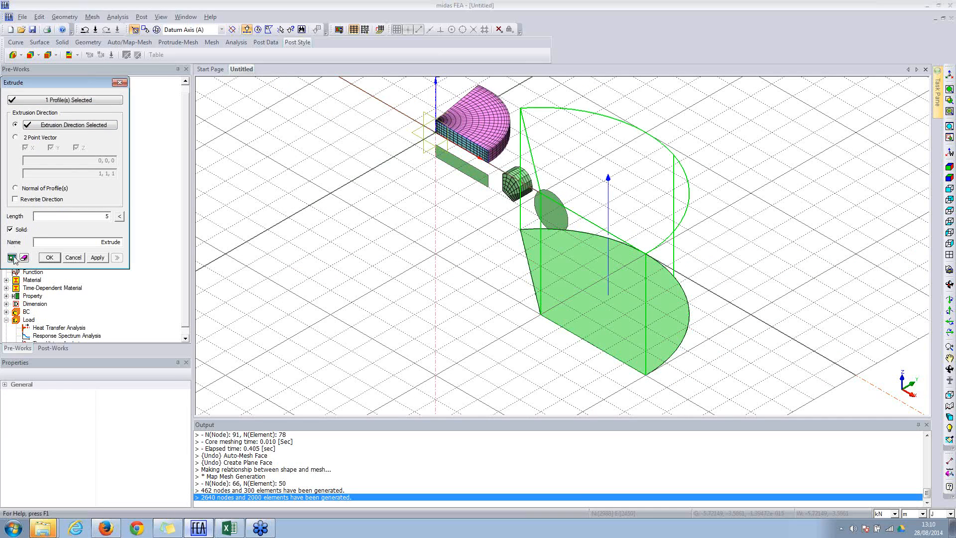
{"action": "left_click", "coordinate": [49, 257]}
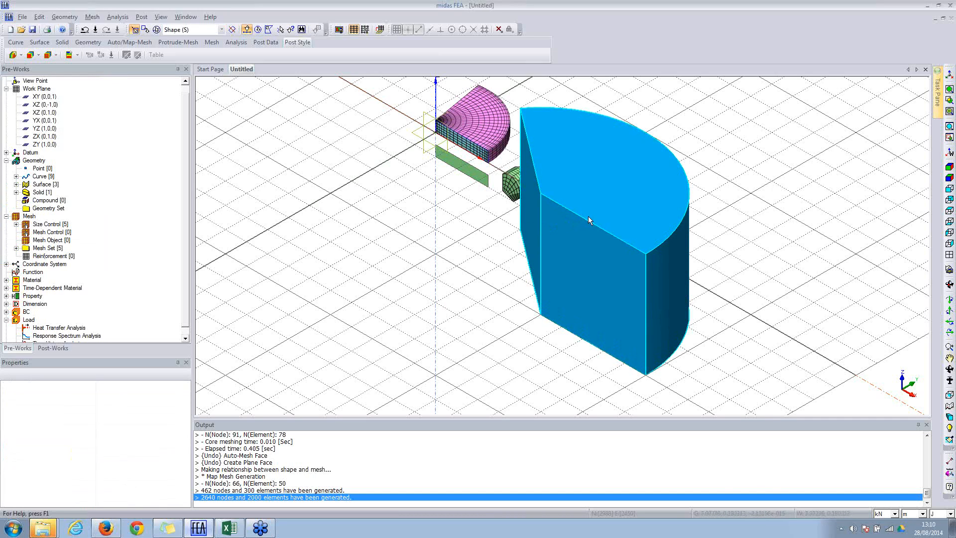
Step: Auto-mesh the extruded sector solid with tetrahedral elements, using the suggested element size and the solid property
{"action": "left_click", "coordinate": [64, 16]}
{"action": "mouse_move", "coordinate": [89, 19]}
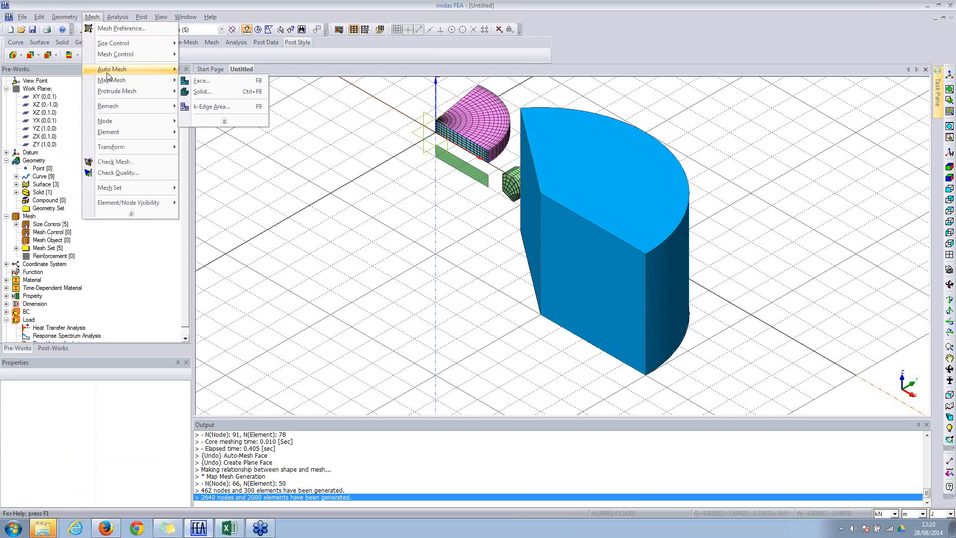
{"action": "mouse_move", "coordinate": [107, 72]}
{"action": "left_click", "coordinate": [201, 92]}
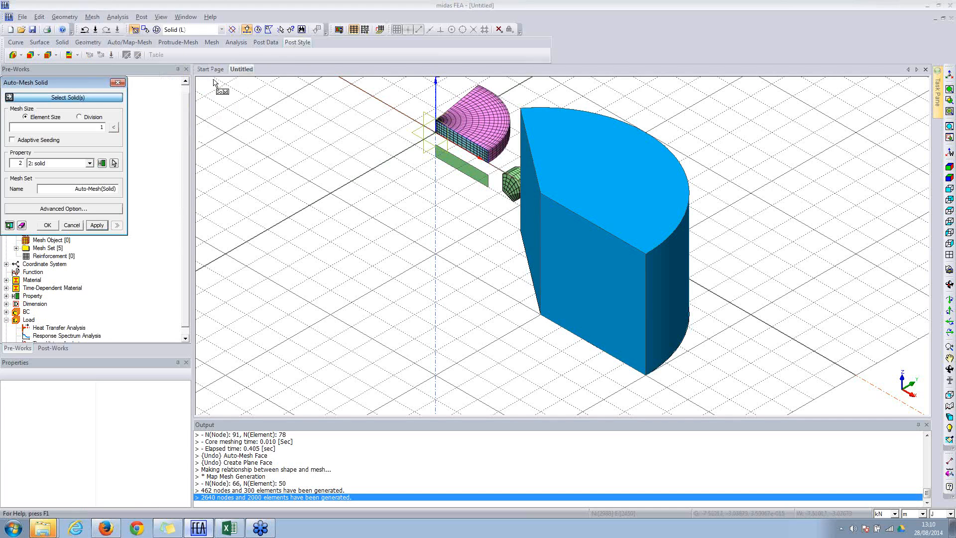
{"action": "left_click", "coordinate": [617, 185]}
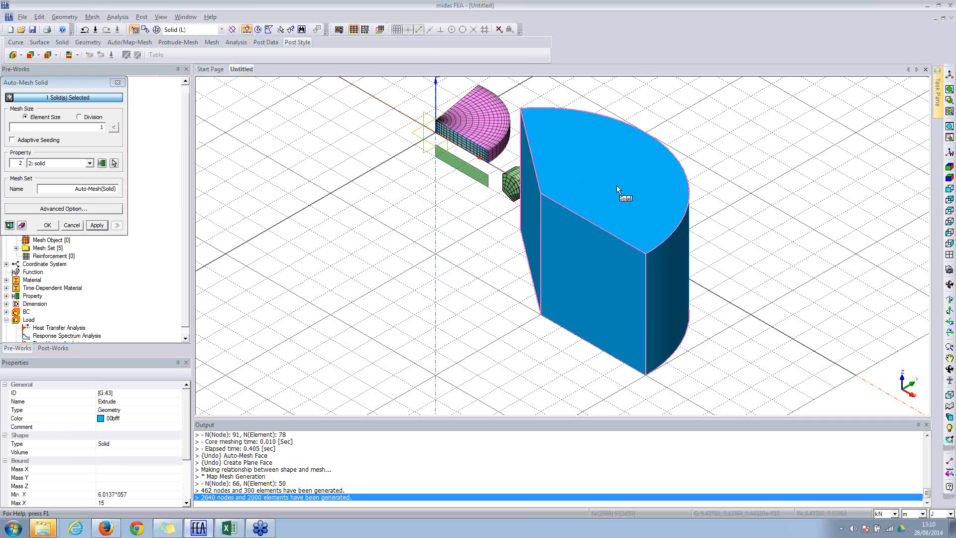
{"action": "left_click", "coordinate": [91, 124]}
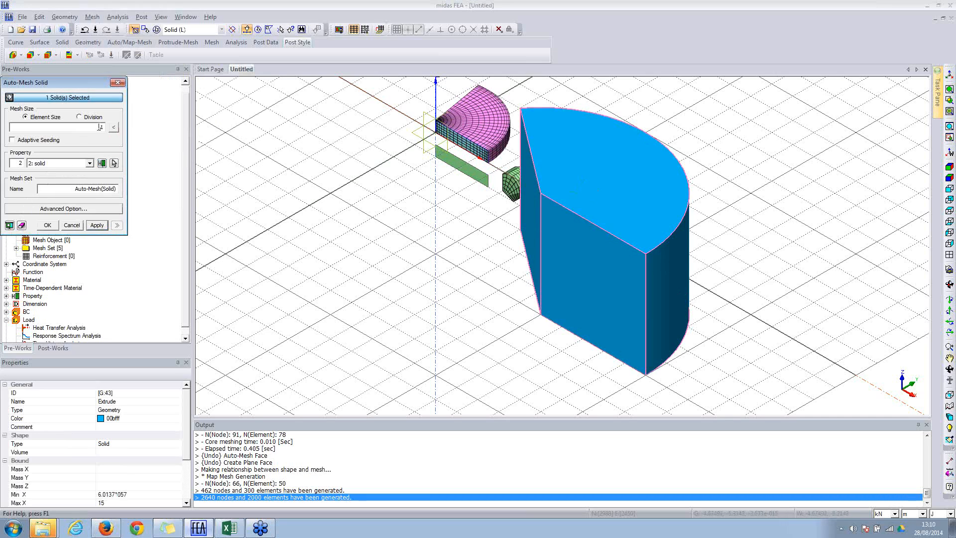
{"action": "left_click", "coordinate": [114, 128]}
{"action": "left_click", "coordinate": [48, 225]}
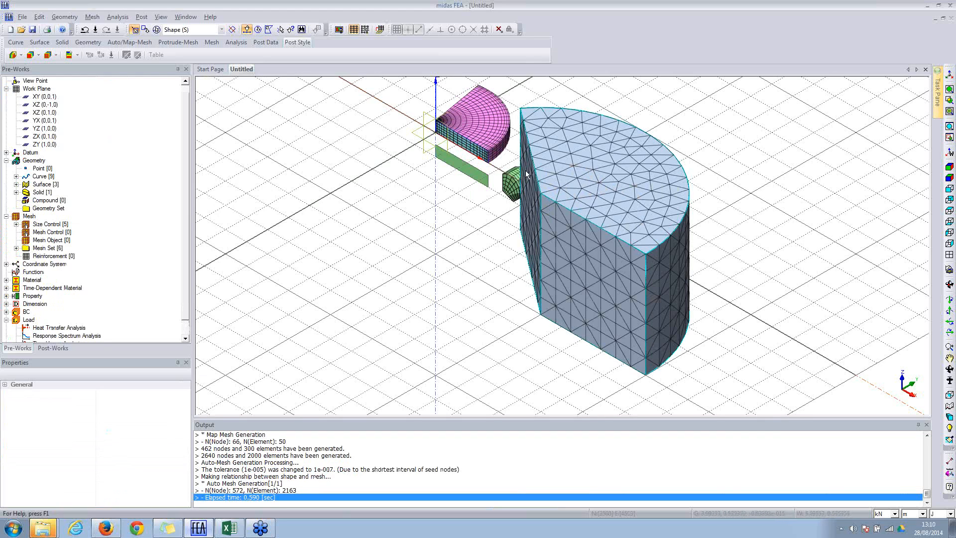
Step: Undo the tetrahedral auto-mesh of the extruded sector solid
{"action": "scroll", "coordinate": [459, 134], "scroll_direction": "up", "scroll_amount": 4}
{"action": "scroll", "coordinate": [459, 131], "scroll_direction": "up", "scroll_amount": 2}
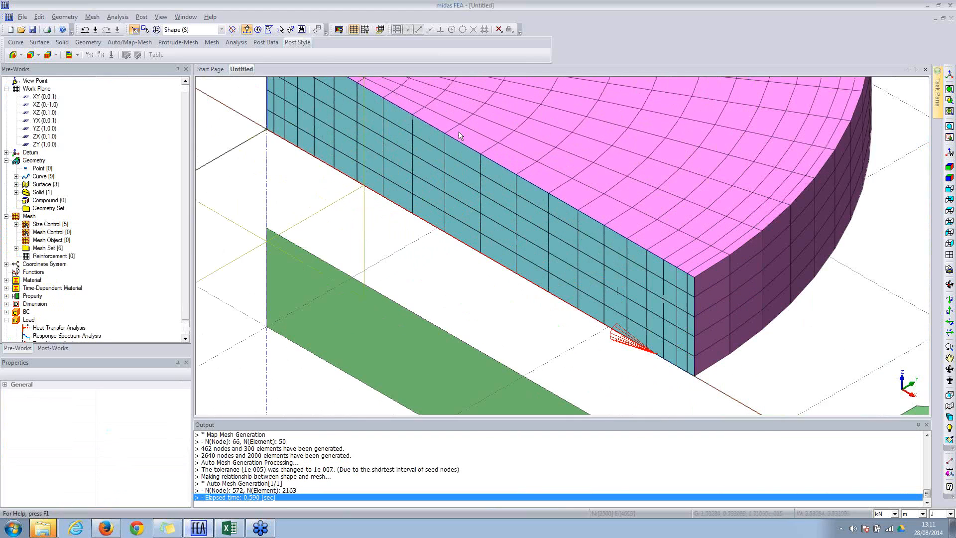
{"action": "scroll", "coordinate": [459, 132], "scroll_direction": "down", "scroll_amount": 4}
{"action": "scroll", "coordinate": [817, 258], "scroll_direction": "down", "scroll_amount": 2}
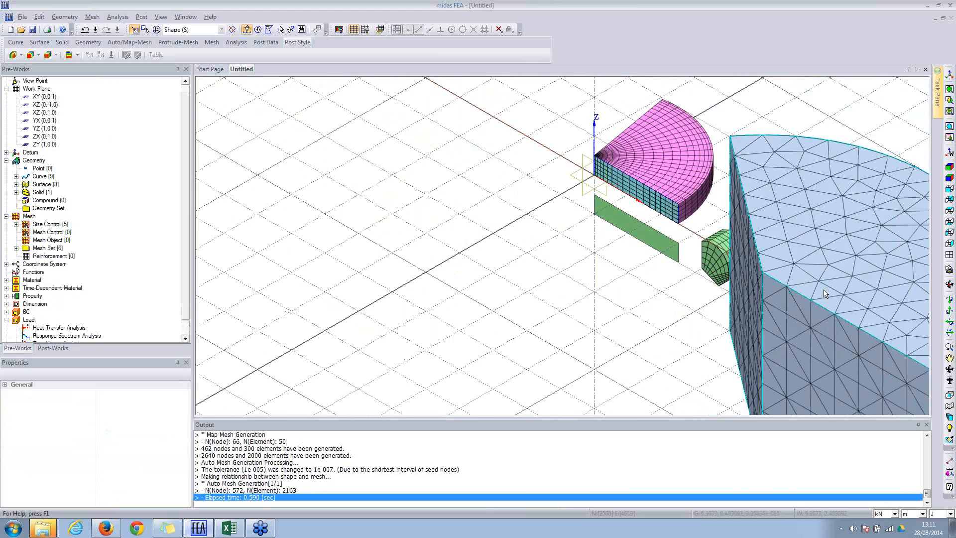
{"action": "scroll", "coordinate": [817, 258], "scroll_direction": "down", "scroll_amount": 4}
{"action": "middle_click_drag", "start_coordinate": [844, 267], "coordinate": [843, 292], "text": "ctrl"}
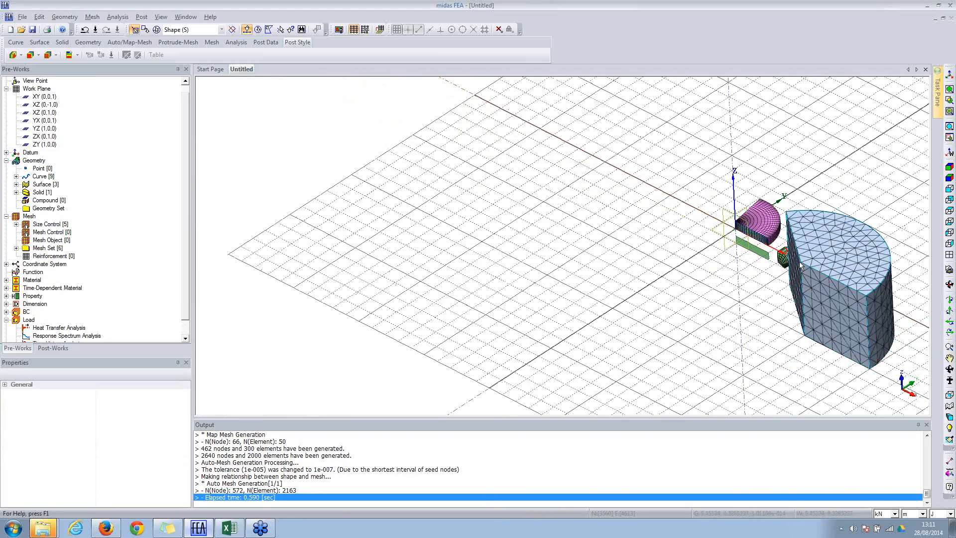
{"action": "left_click", "coordinate": [85, 30]}
Step: Auto-mesh the extruded sector solid with the HEXD option, an element size of 0.7 and property 2: solid
{"action": "left_click", "coordinate": [91, 17]}
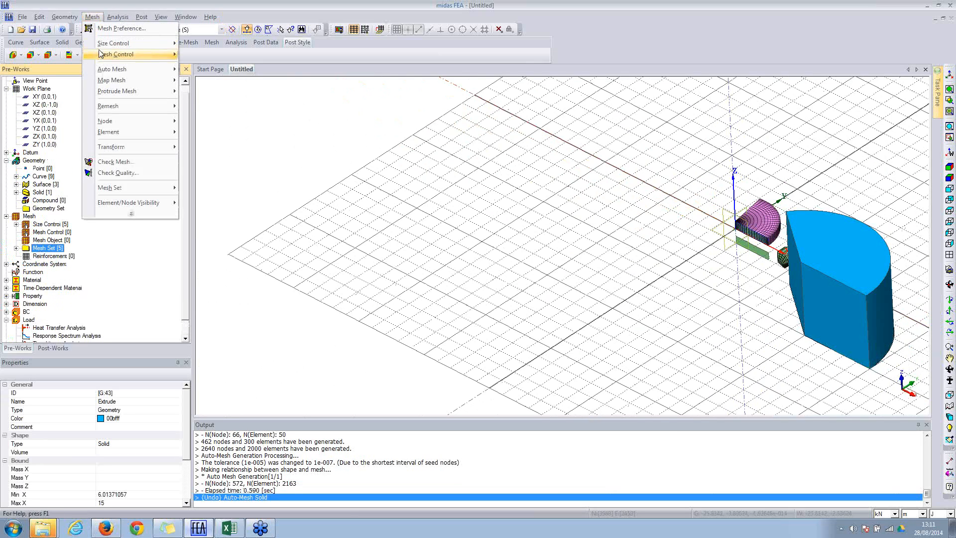
{"action": "mouse_move", "coordinate": [145, 69]}
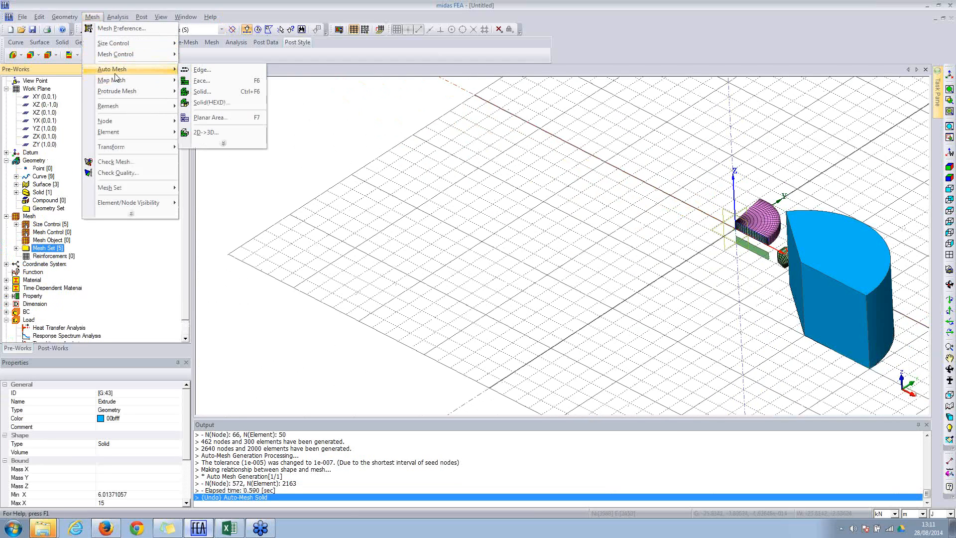
{"action": "left_click", "coordinate": [205, 103]}
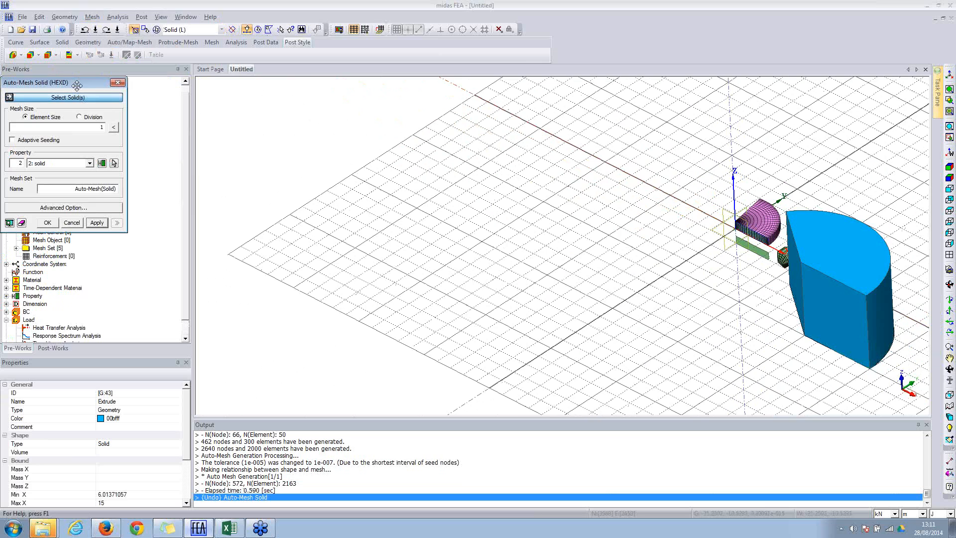
{"action": "left_click_drag", "start_coordinate": [77, 82], "coordinate": [187, 100]}
{"action": "left_click", "coordinate": [808, 252]}
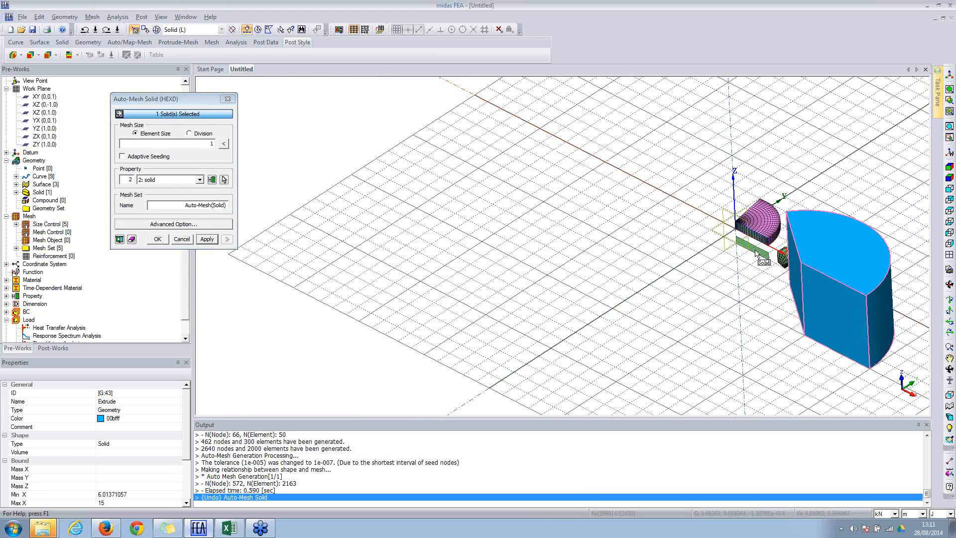
{"action": "left_click", "coordinate": [222, 147]}
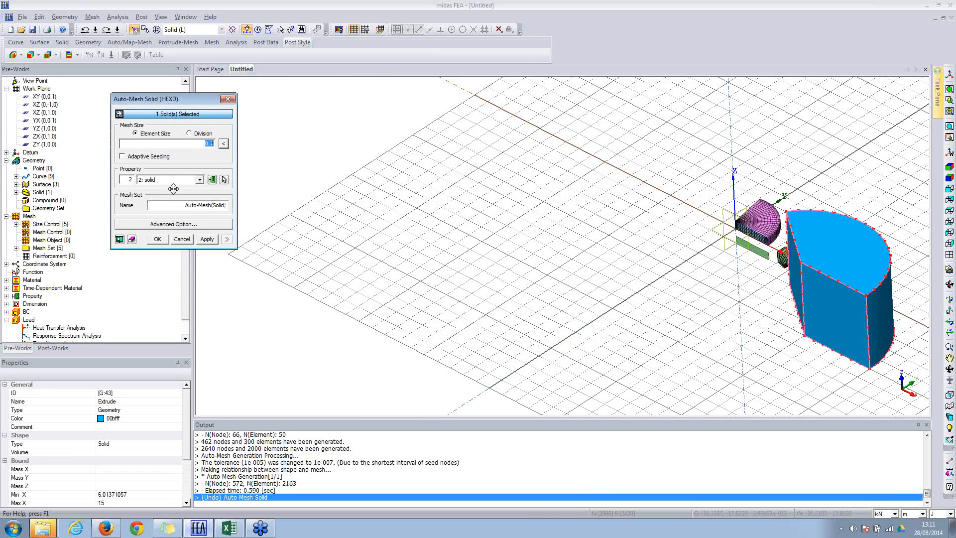
{"action": "left_click", "coordinate": [119, 239]}
{"action": "left_click", "coordinate": [206, 239]}
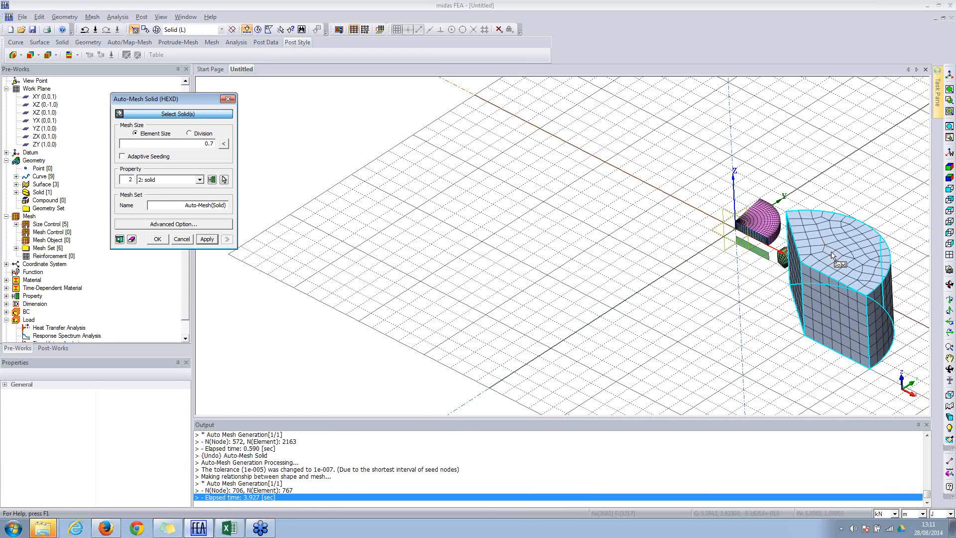
{"action": "left_click", "coordinate": [228, 99]}
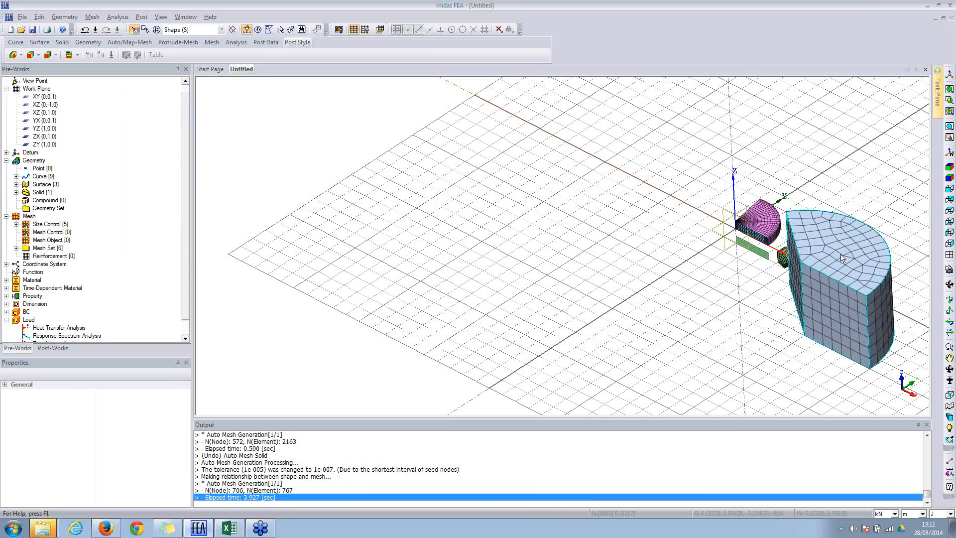
Step: Examine the hexahedral auto-mesh on the large sector solid and compare it with the structured meshes of the smaller sector and revolved body
{"action": "scroll", "coordinate": [845, 255], "scroll_direction": "up", "scroll_amount": 2}
{"action": "scroll", "coordinate": [817, 256], "scroll_direction": "up", "scroll_amount": 3}
{"action": "scroll", "coordinate": [784, 253], "scroll_direction": "down", "scroll_amount": 1}
{"action": "scroll", "coordinate": [805, 244], "scroll_direction": "down", "scroll_amount": 2}
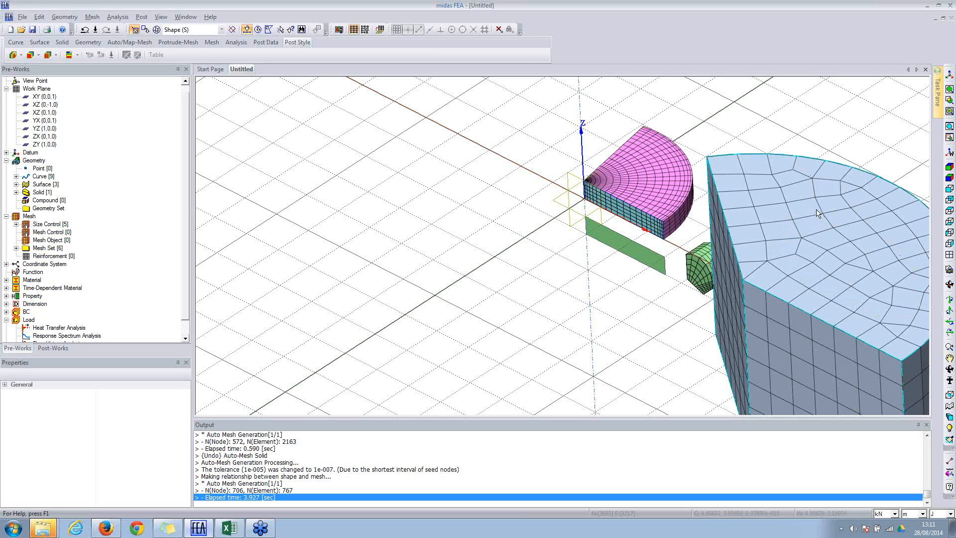
{"action": "scroll", "coordinate": [817, 213], "scroll_direction": "down", "scroll_amount": 3}
{"action": "scroll", "coordinate": [716, 200], "scroll_direction": "up", "scroll_amount": 3}
{"action": "scroll", "coordinate": [716, 200], "scroll_direction": "up", "scroll_amount": 3}
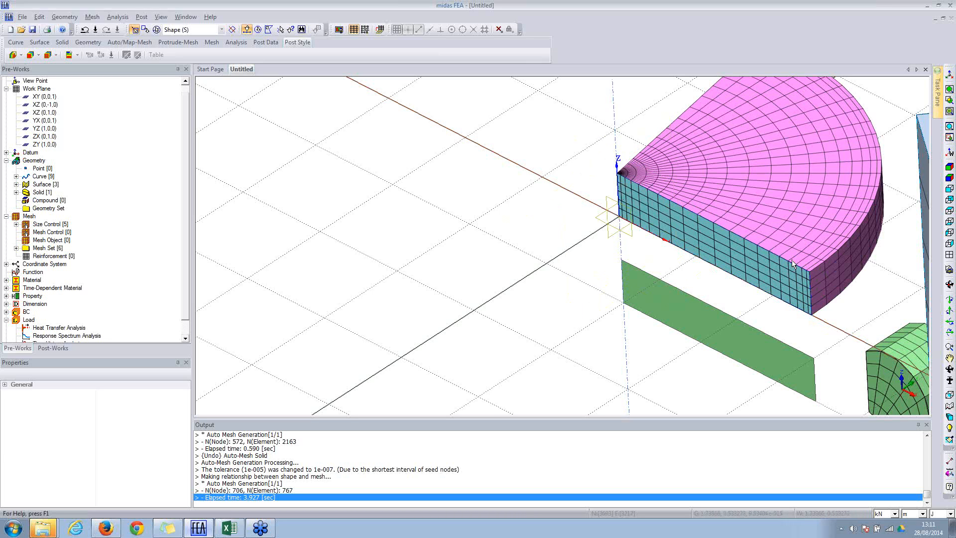
{"action": "scroll", "coordinate": [790, 260], "scroll_direction": "down", "scroll_amount": 5}
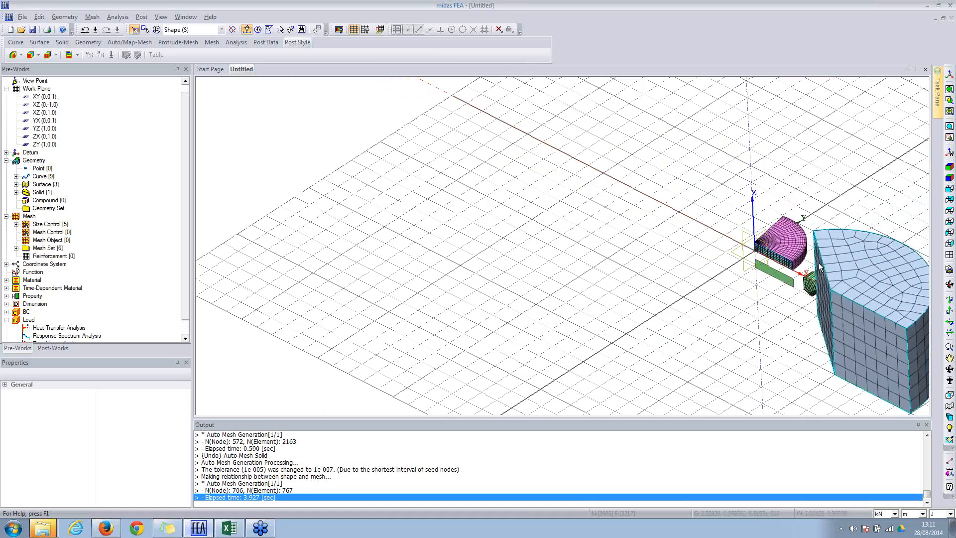
{"action": "middle_click_drag", "start_coordinate": [866, 287], "coordinate": [881, 298]}
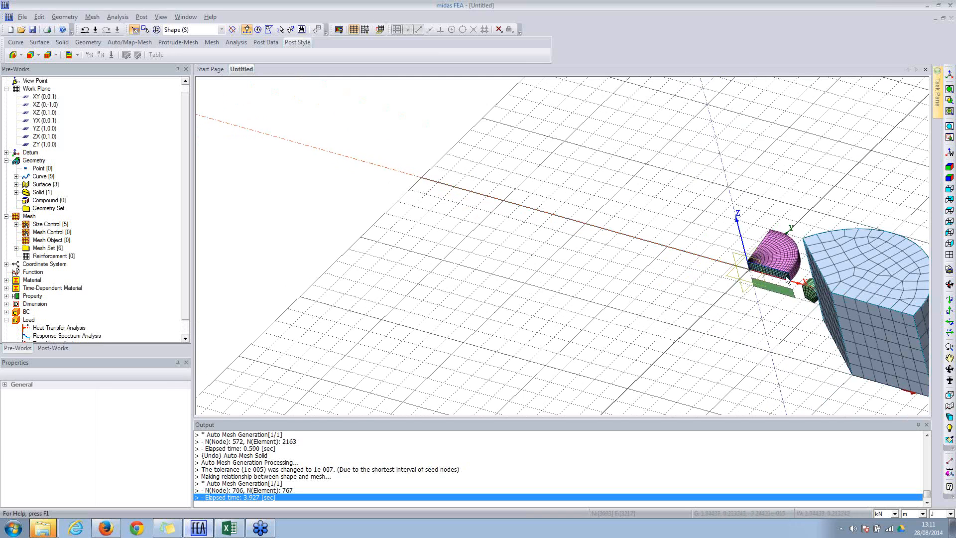
{"action": "scroll", "coordinate": [747, 266], "scroll_direction": "up", "scroll_amount": 5}
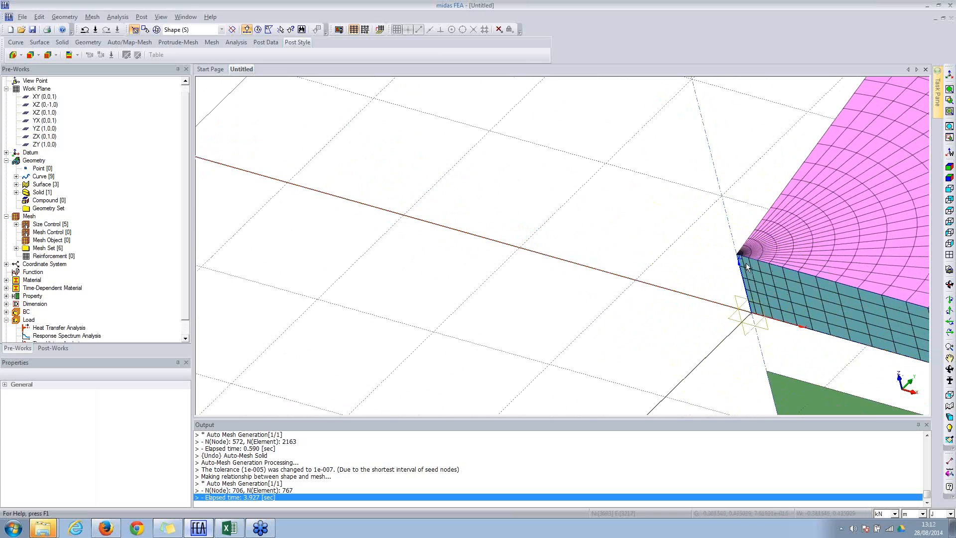
{"action": "scroll", "coordinate": [809, 284], "scroll_direction": "down", "scroll_amount": 2}
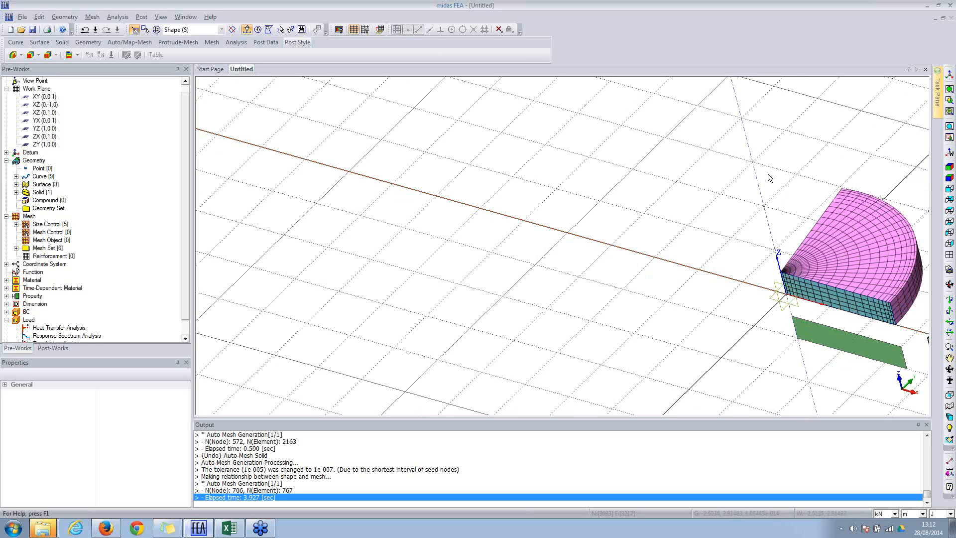
{"action": "scroll", "coordinate": [769, 178], "scroll_direction": "down", "scroll_amount": 5}
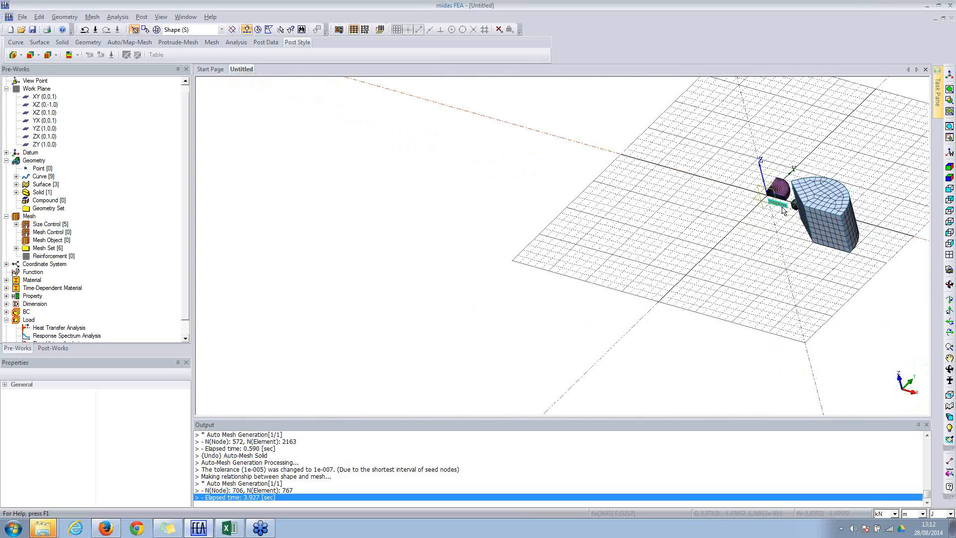
{"action": "middle_click_drag", "start_coordinate": [801, 200], "coordinate": [847, 214]}
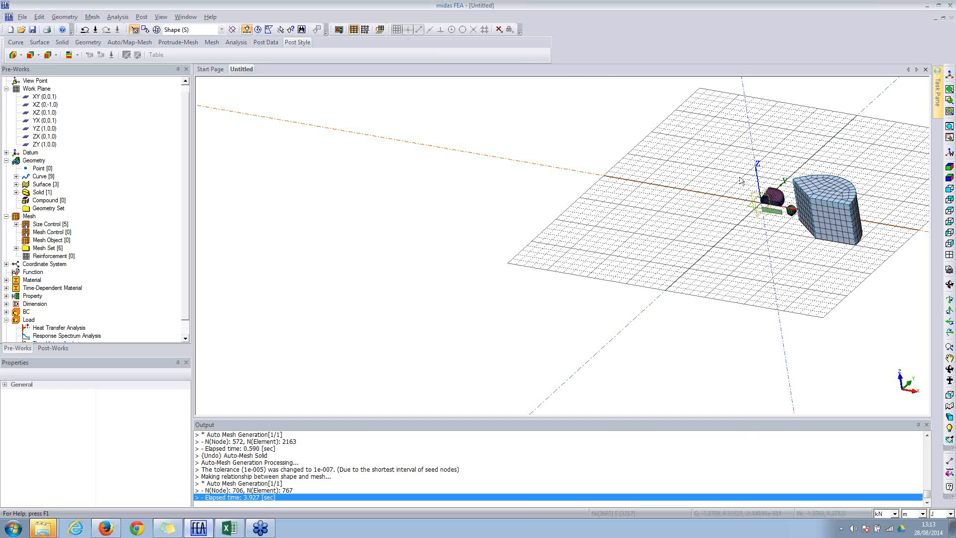
{"action": "scroll", "coordinate": [822, 199], "scroll_direction": "up", "scroll_amount": 4}
{"action": "scroll", "coordinate": [822, 198], "scroll_direction": "up", "scroll_amount": 2}
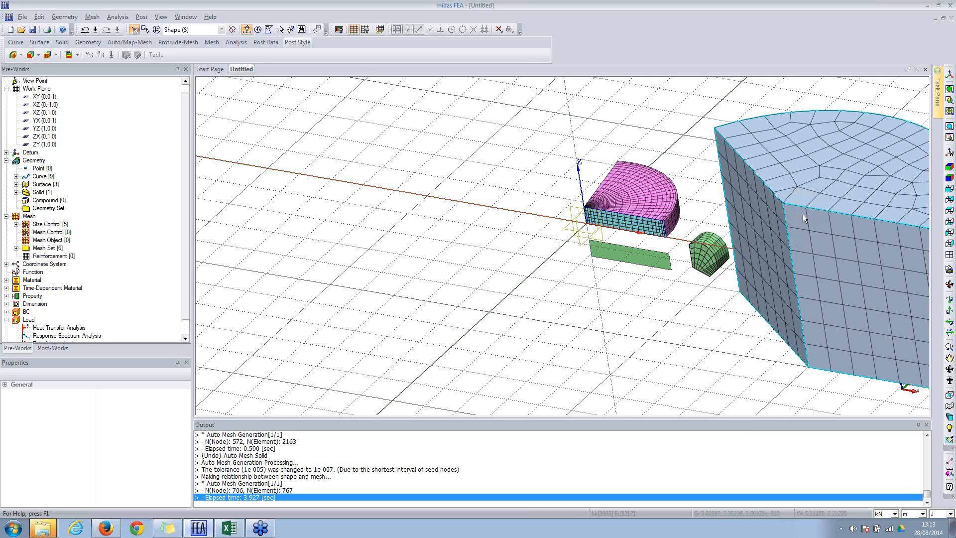
{"action": "scroll", "coordinate": [803, 212], "scroll_direction": "up", "scroll_amount": 2}
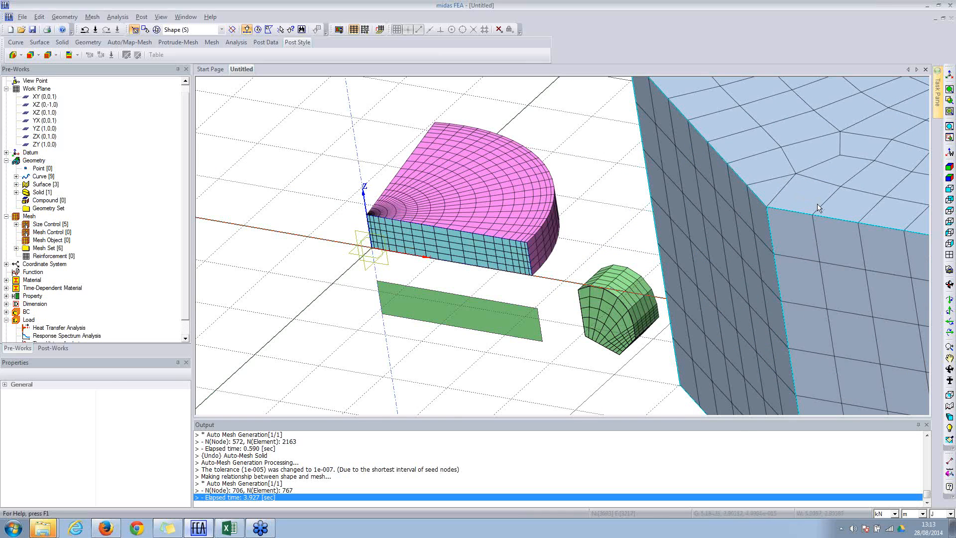
{"action": "scroll", "coordinate": [790, 206], "scroll_direction": "down", "scroll_amount": 1}
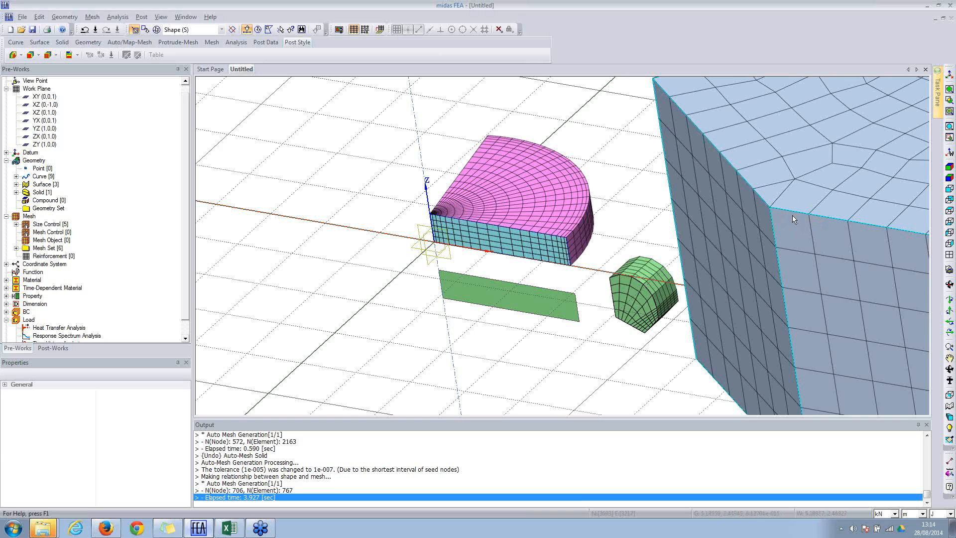
Step: Start a new project and accept the 3D analysis type with lumped mass
{"action": "left_click", "coordinate": [21, 18]}
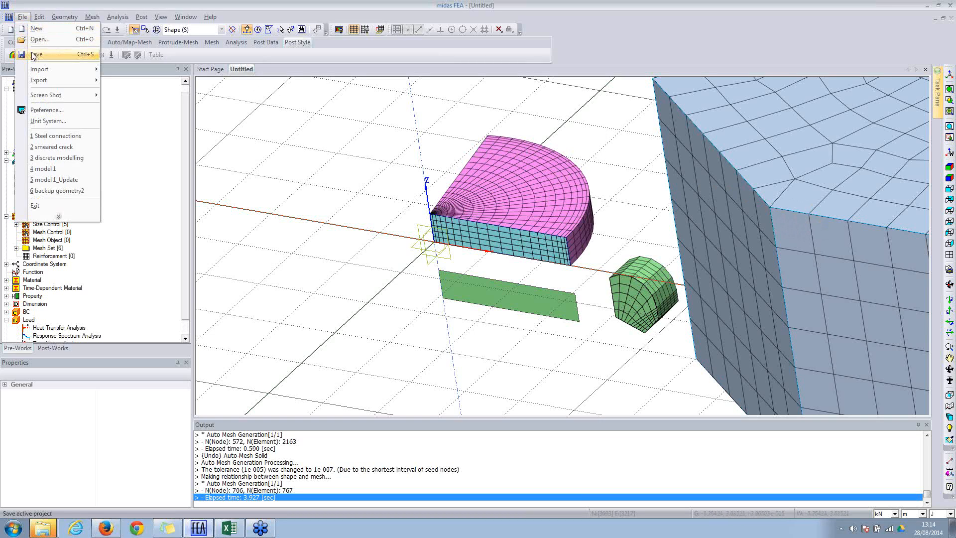
{"action": "mouse_move", "coordinate": [54, 69]}
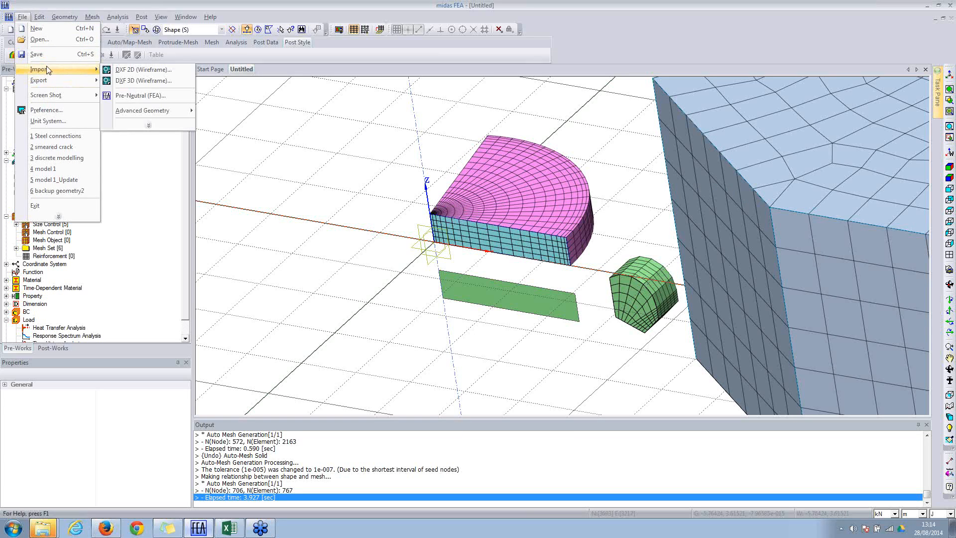
{"action": "left_click", "coordinate": [36, 29]}
{"action": "left_click", "coordinate": [476, 286]}
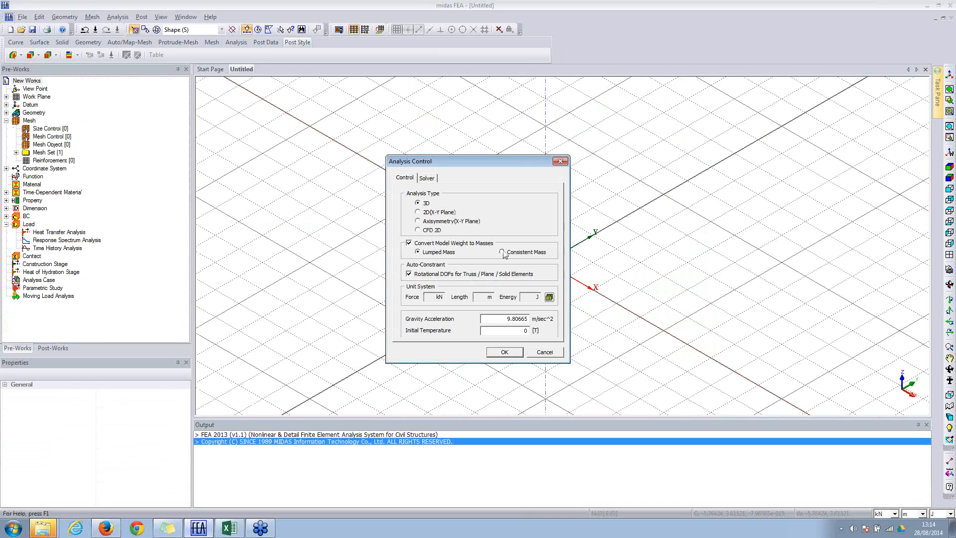
{"action": "left_click", "coordinate": [513, 355]}
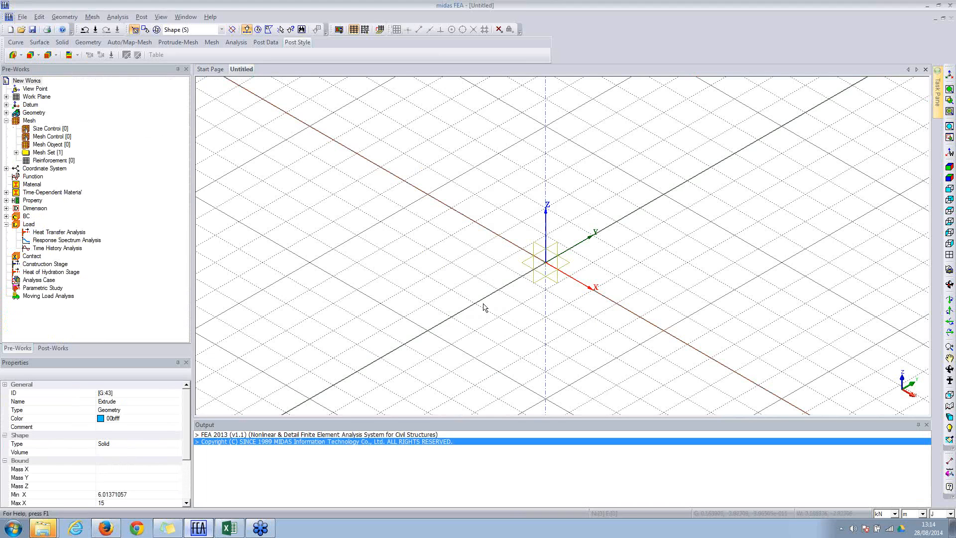
Step: Create a solid cylinder at the origin with radius 0.5, height 3 and a 360-degree angle
{"action": "left_click", "coordinate": [60, 16]}
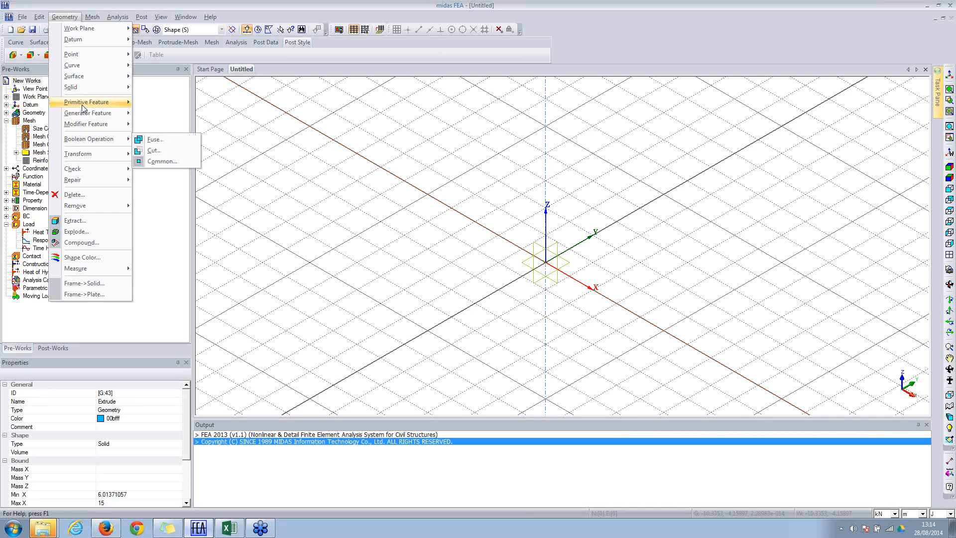
{"action": "mouse_move", "coordinate": [83, 106]}
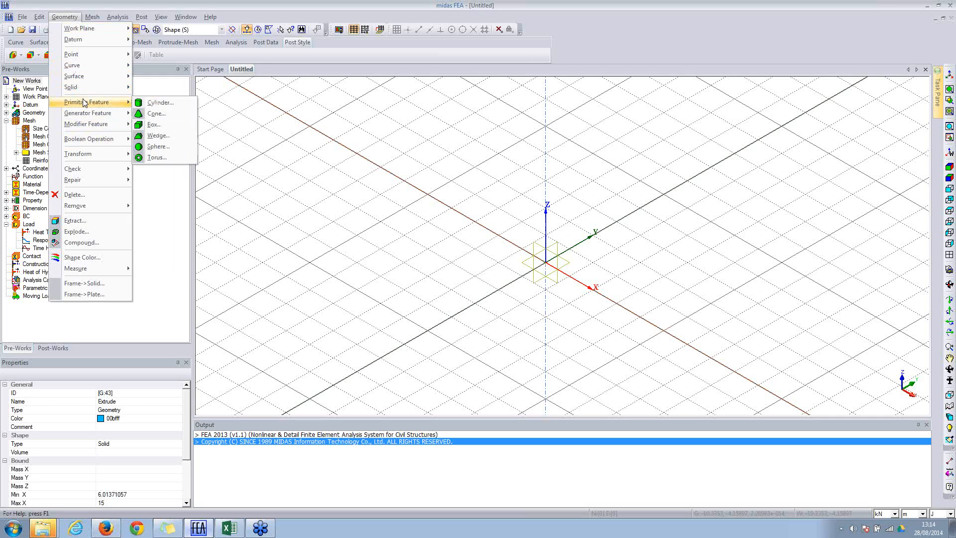
{"action": "left_click", "coordinate": [149, 104]}
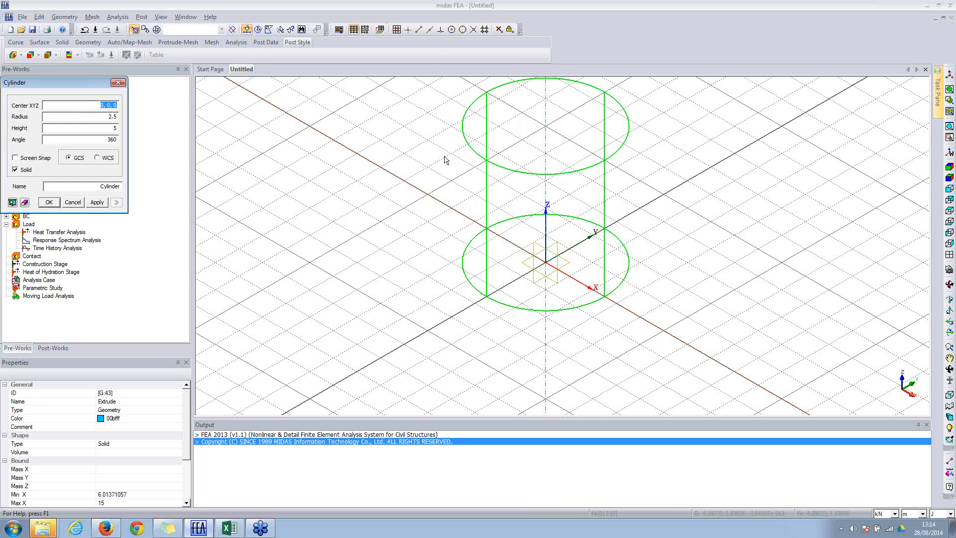
{"action": "key", "text": "Tab"}
{"action": "type", "text": "5"}
{"action": "left_click_drag", "start_coordinate": [118, 128], "coordinate": [114, 128]}
{"action": "type", "text": "5"}
{"action": "left_click", "coordinate": [12, 203]}
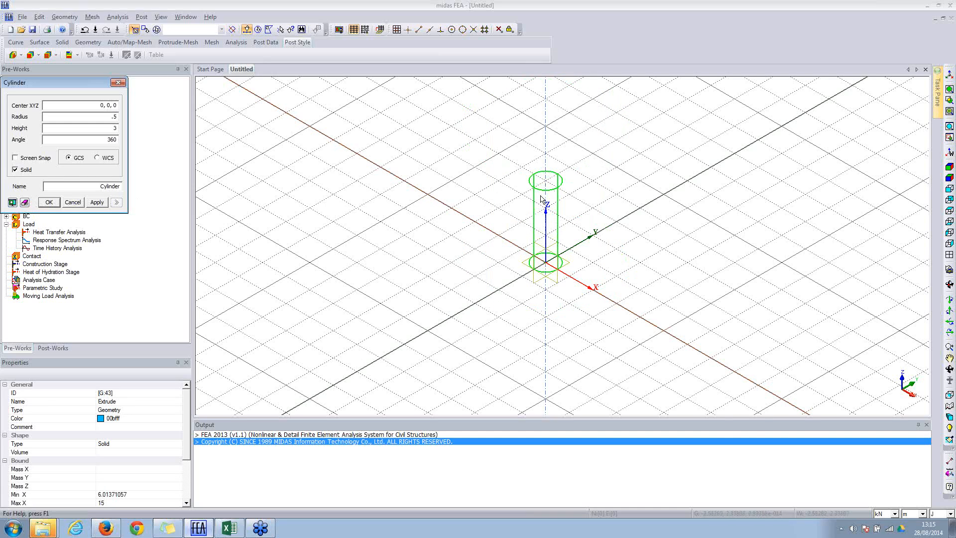
{"action": "left_click", "coordinate": [49, 203]}
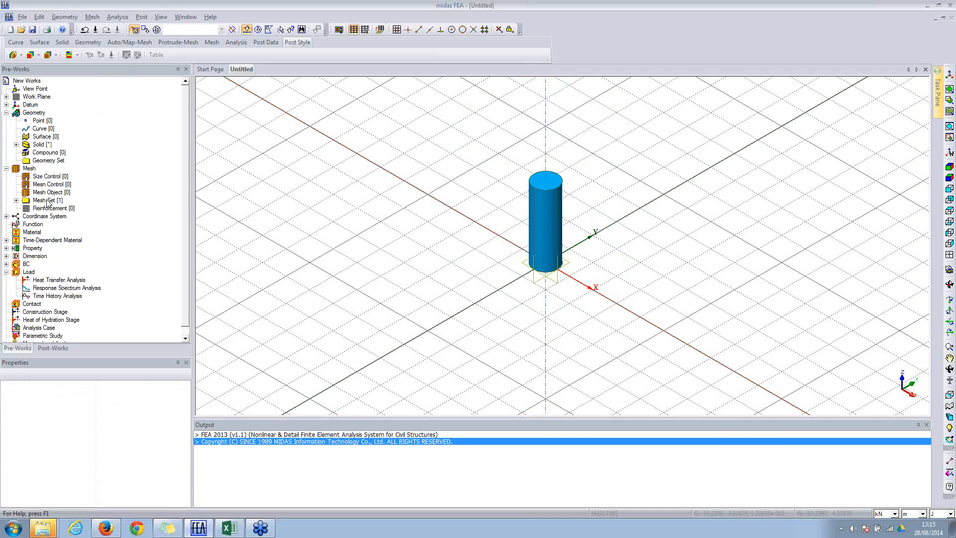
Step: Start a Rotate operation on the cylinder with the Y datum axis as its revolution axis
{"action": "left_click", "coordinate": [950, 189]}
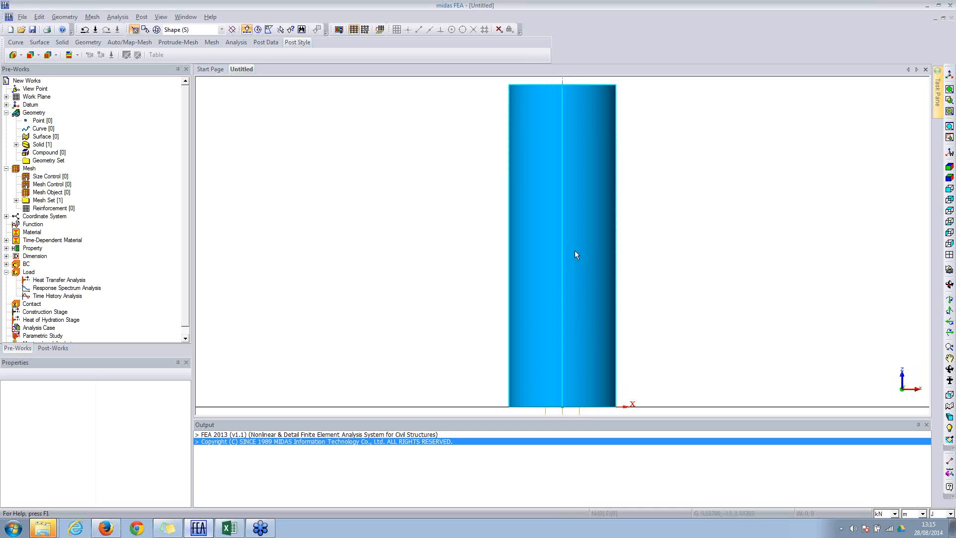
{"action": "left_click_drag", "start_coordinate": [546, 420], "coordinate": [550, 449]}
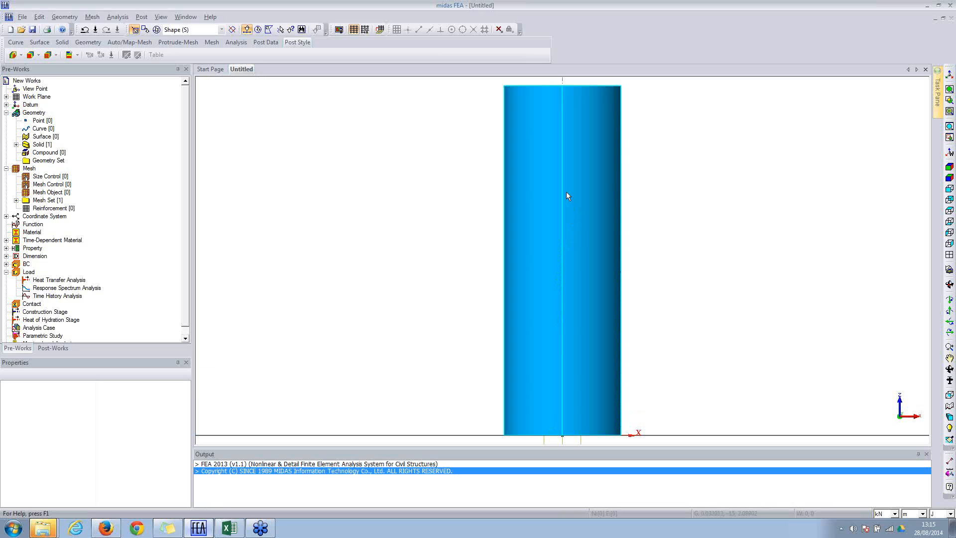
{"action": "left_click", "coordinate": [567, 194]}
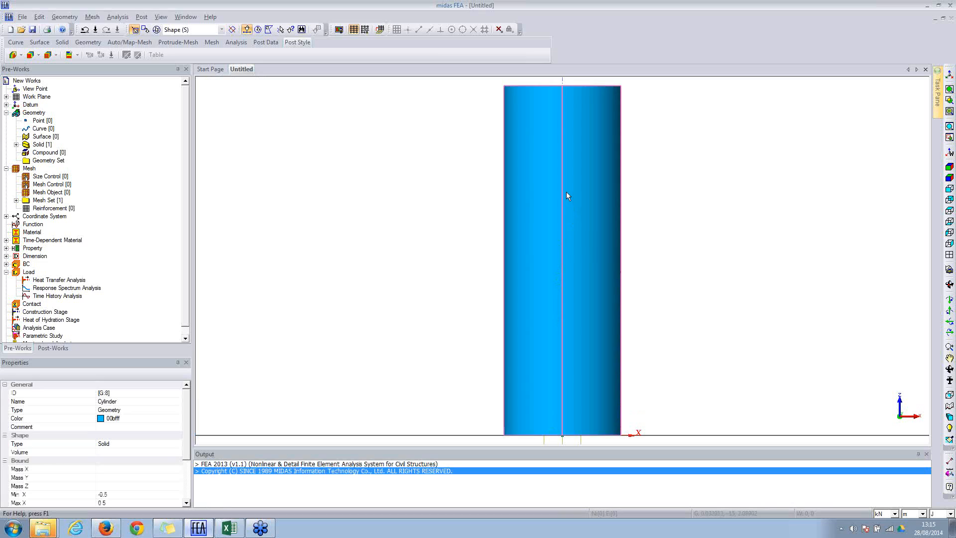
{"action": "right_click", "coordinate": [565, 165]}
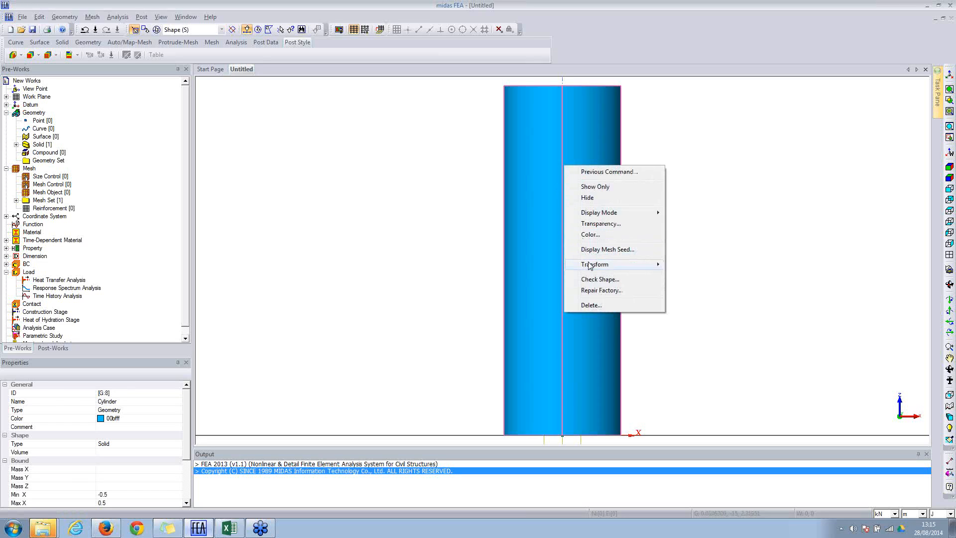
{"action": "left_click", "coordinate": [66, 17]}
{"action": "mouse_move", "coordinate": [123, 154]}
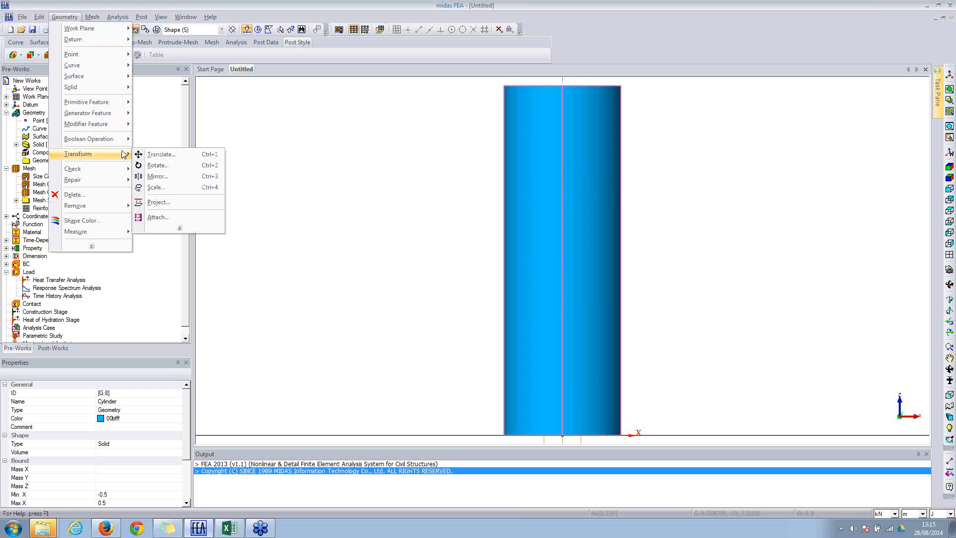
{"action": "right_click", "coordinate": [570, 172]}
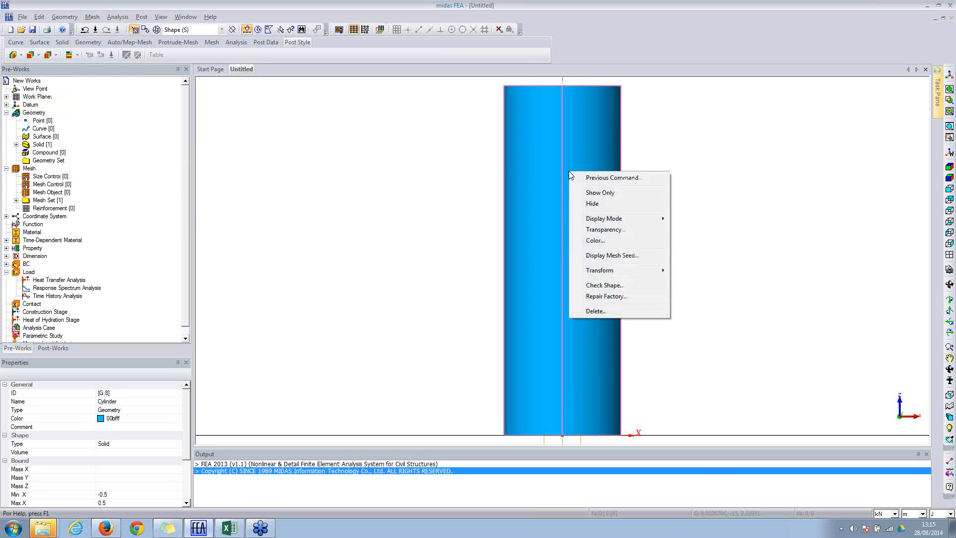
{"action": "mouse_move", "coordinate": [618, 270]}
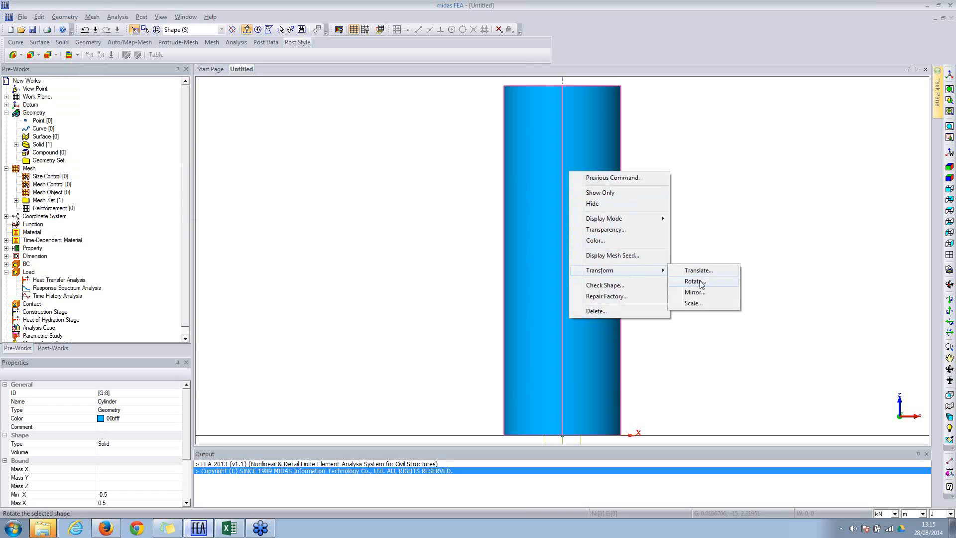
{"action": "left_click", "coordinate": [694, 281]}
{"action": "left_click_drag", "start_coordinate": [48, 83], "coordinate": [171, 59]}
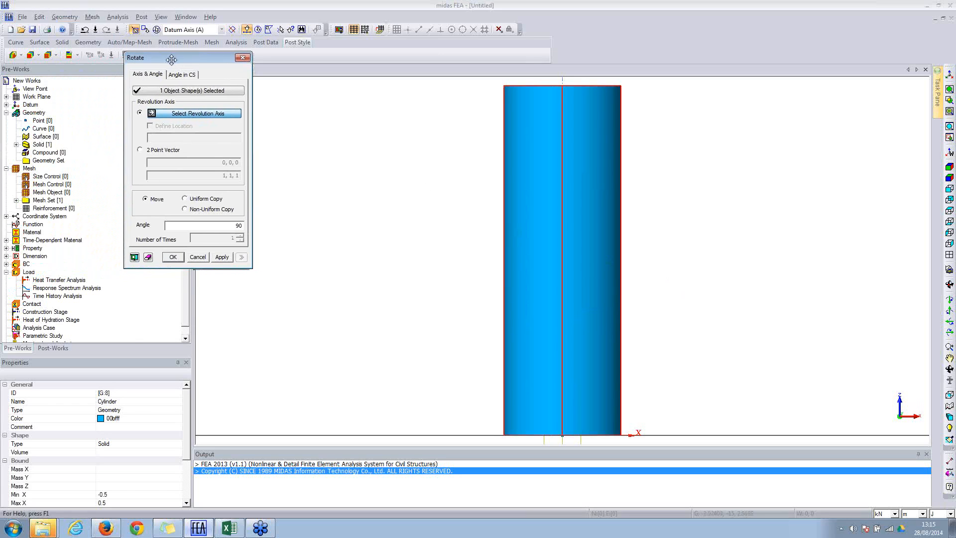
{"action": "left_click", "coordinate": [950, 168]}
{"action": "left_click", "coordinate": [356, 33]}
{"action": "left_click", "coordinate": [491, 420]}
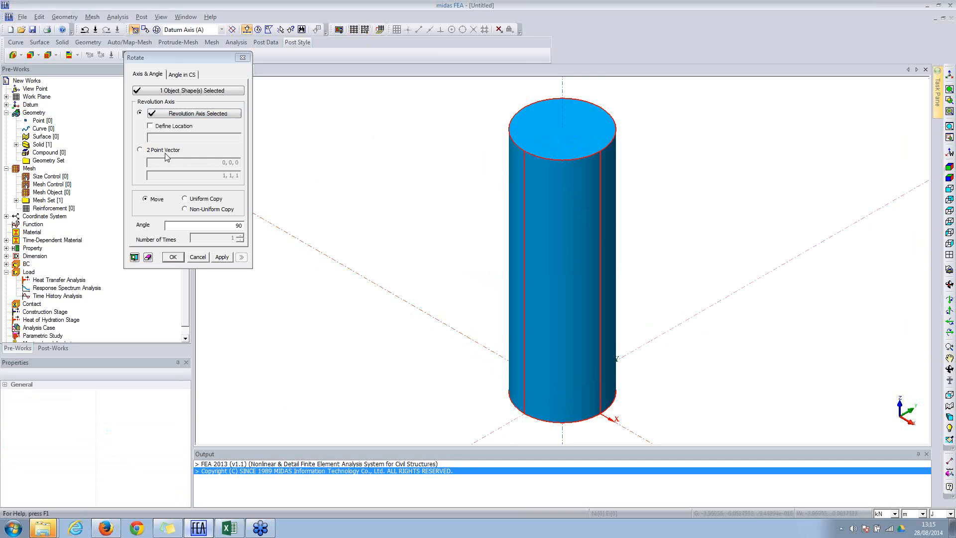
Step: Make non-uniform rotated copies of the cylinder with the angles 60,50 and check the preview from the front
{"action": "left_click", "coordinate": [197, 211]}
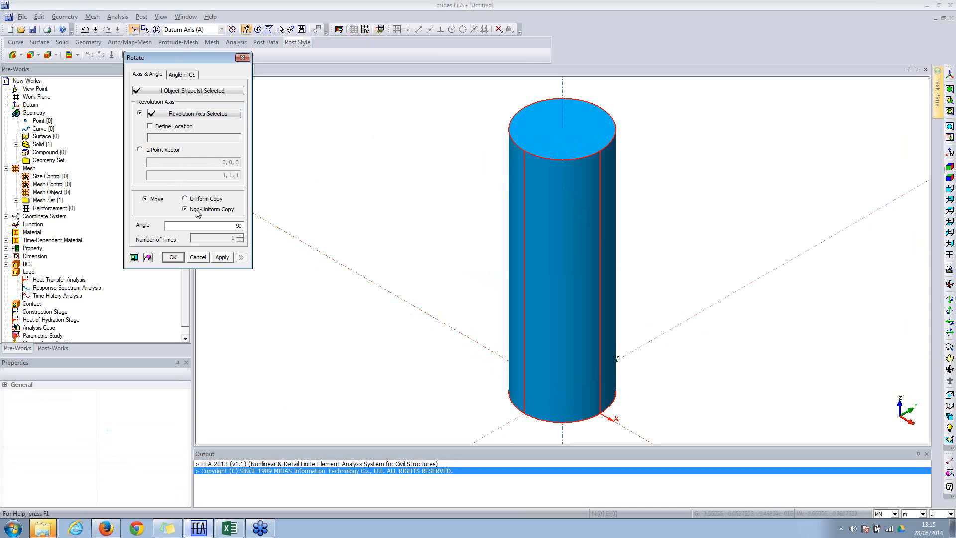
{"action": "double_click", "coordinate": [240, 226]}
{"action": "type", "text": "60"}
{"action": "type", "text": ",50"}
{"action": "left_click", "coordinate": [134, 257]}
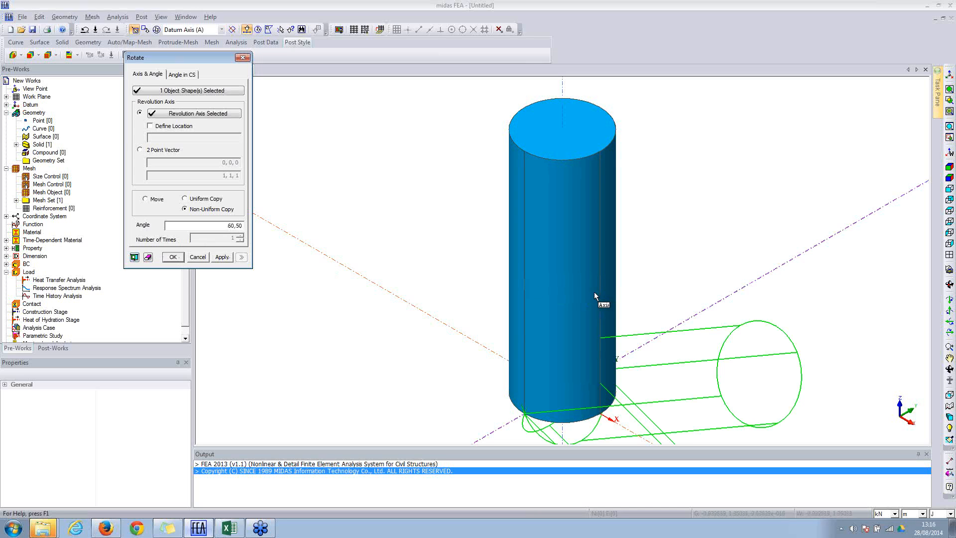
{"action": "middle_click_drag", "start_coordinate": [608, 298], "coordinate": [531, 170]}
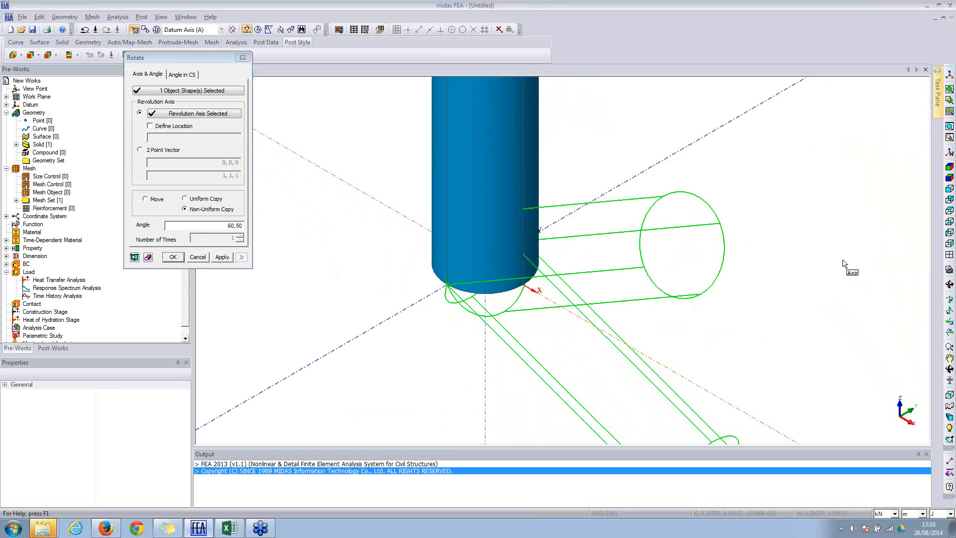
{"action": "left_click", "coordinate": [950, 189]}
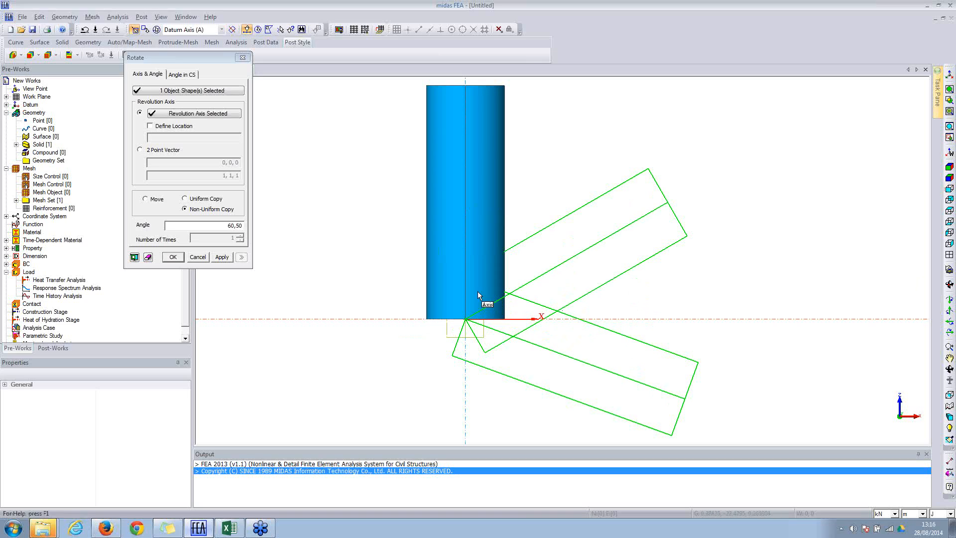
{"action": "left_click", "coordinate": [171, 257]}
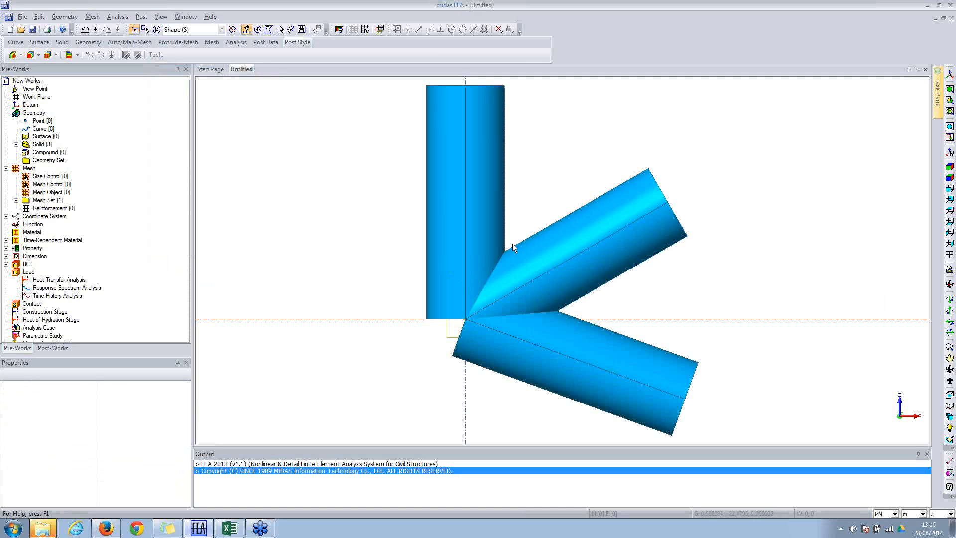
Step: Scale the two rotated cylinder copies uniformly by a factor of 0.75 about the point 0,0,0
{"action": "middle_click_drag", "start_coordinate": [632, 221], "coordinate": [668, 249], "text": "ctrl"}
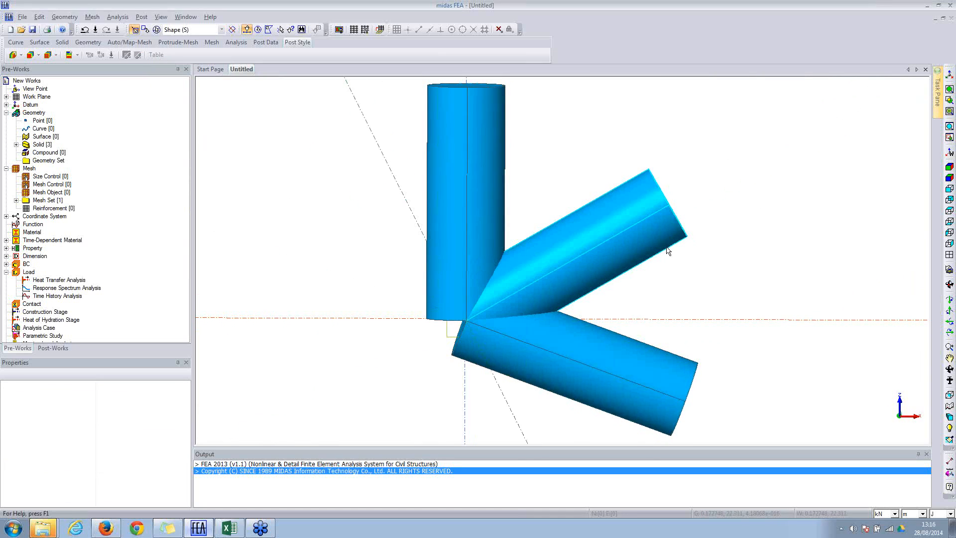
{"action": "left_click", "coordinate": [618, 241]}
{"action": "left_click", "coordinate": [578, 360]}
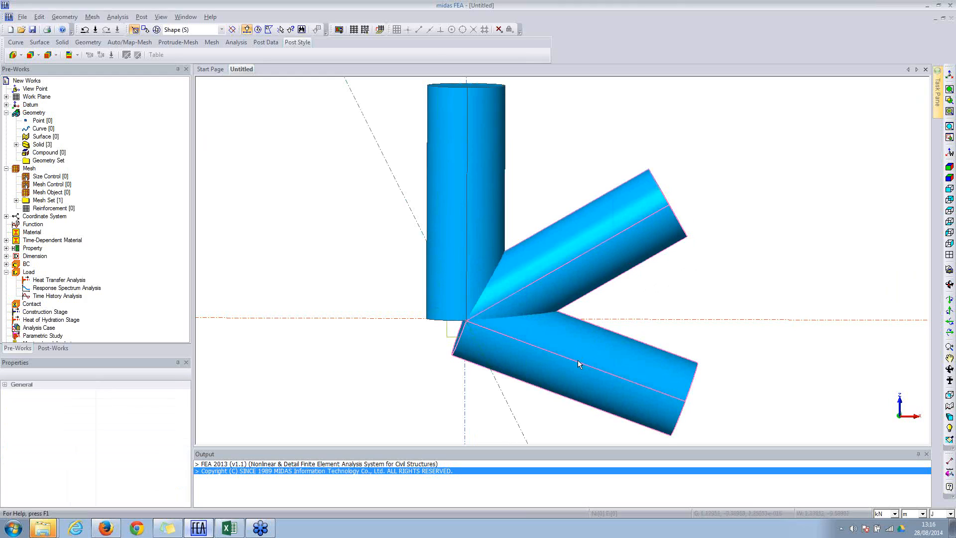
{"action": "right_click", "coordinate": [552, 243]}
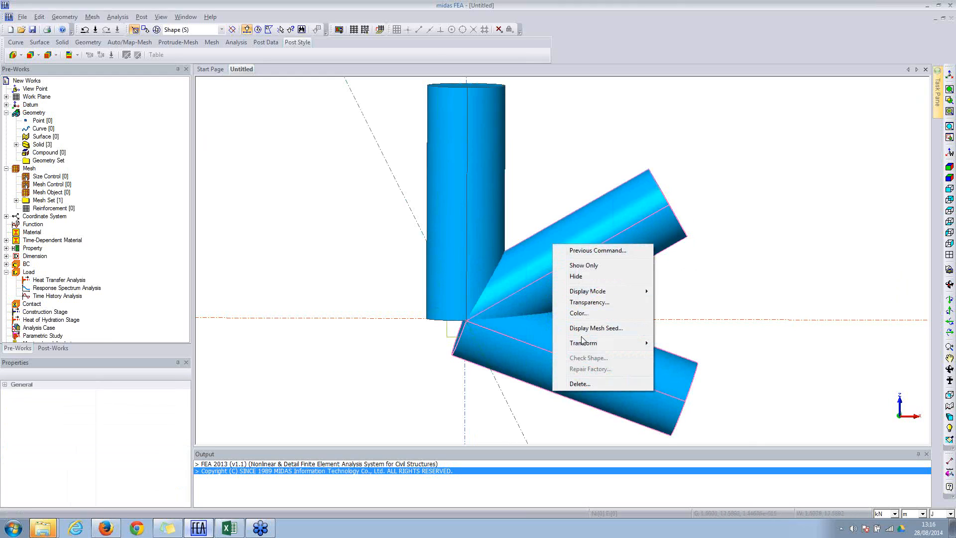
{"action": "mouse_move", "coordinate": [583, 344]}
{"action": "left_click", "coordinate": [676, 376]}
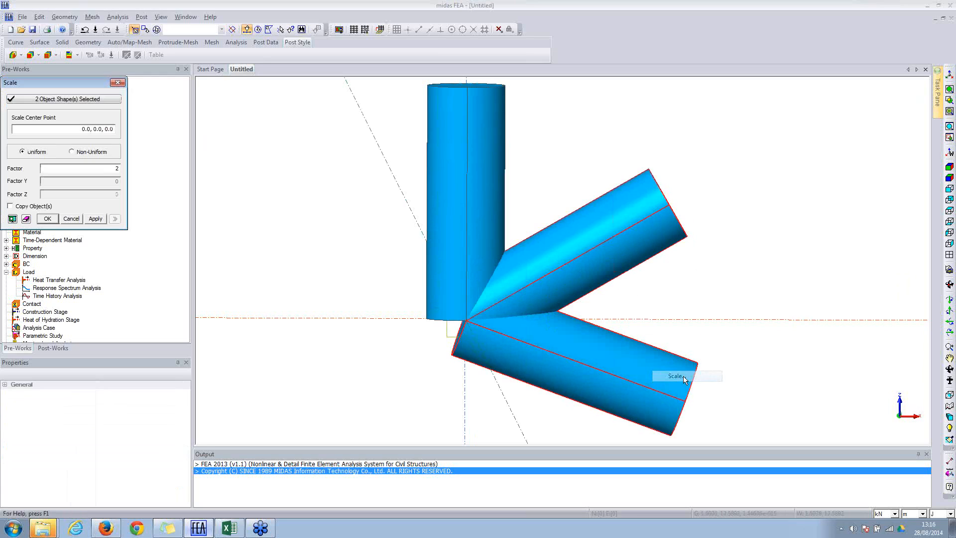
{"action": "left_click_drag", "start_coordinate": [63, 90], "coordinate": [690, 95]}
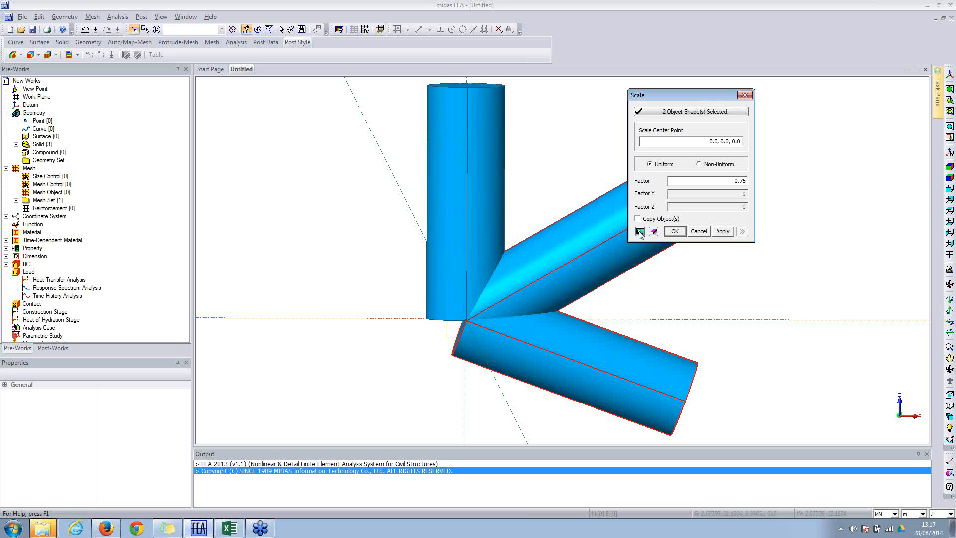
{"action": "left_click", "coordinate": [674, 232]}
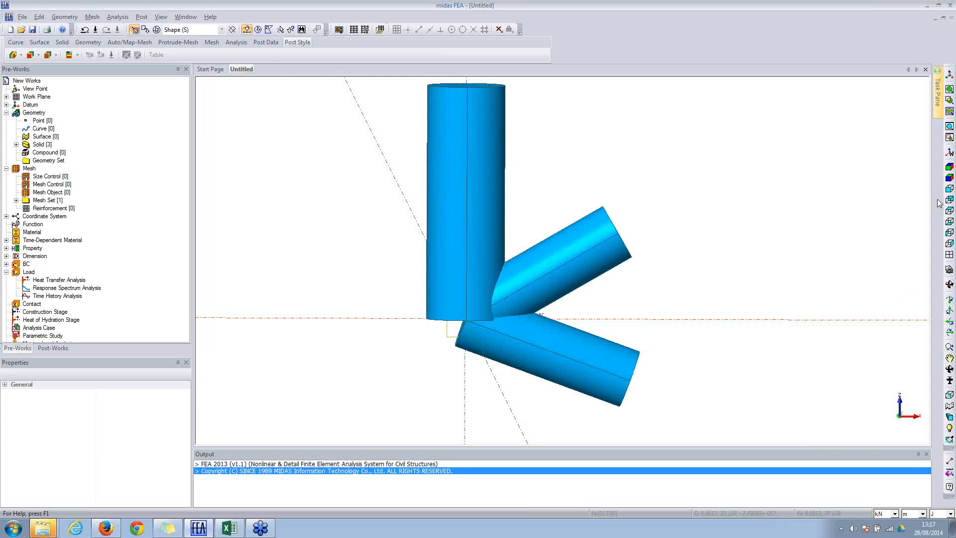
Step: Examine from the front which of the three solids listed in the model tree corresponds to each cylinder
{"action": "left_click", "coordinate": [950, 190]}
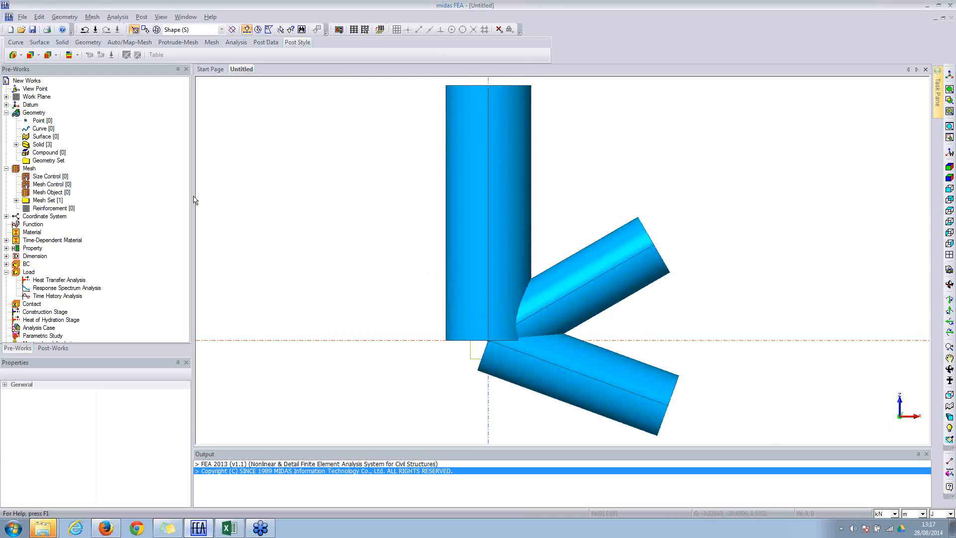
{"action": "left_click", "coordinate": [17, 145]}
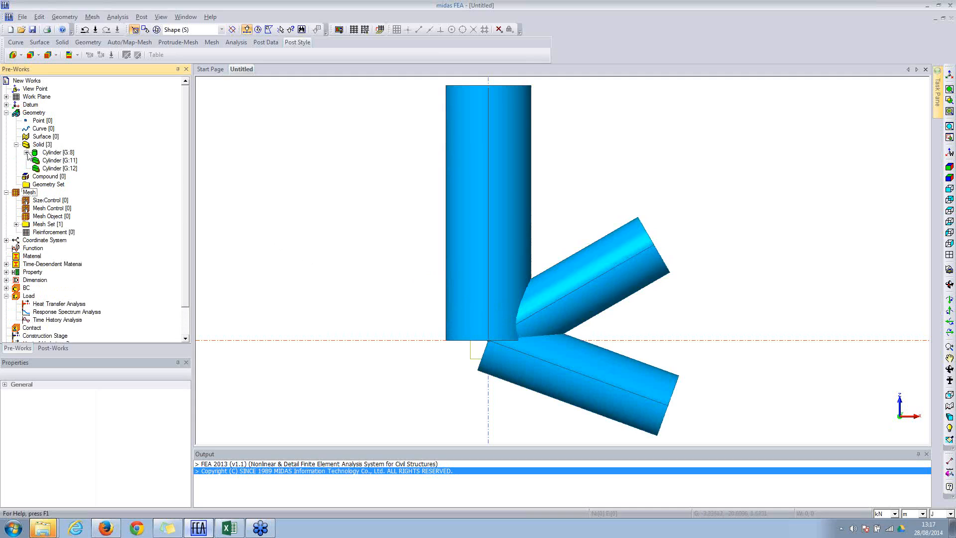
{"action": "right_click", "coordinate": [42, 156]}
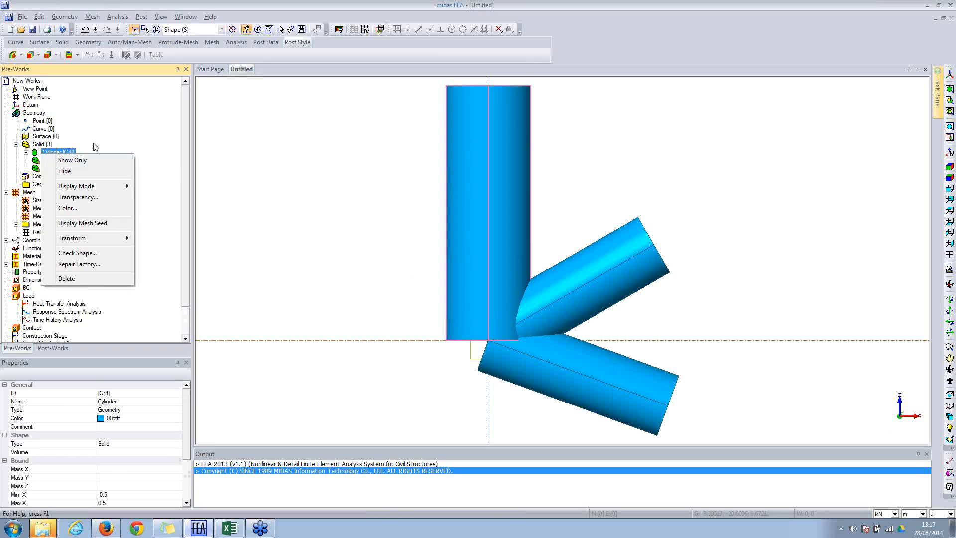
{"action": "key", "text": "Escape"}
{"action": "left_click", "coordinate": [54, 161]}
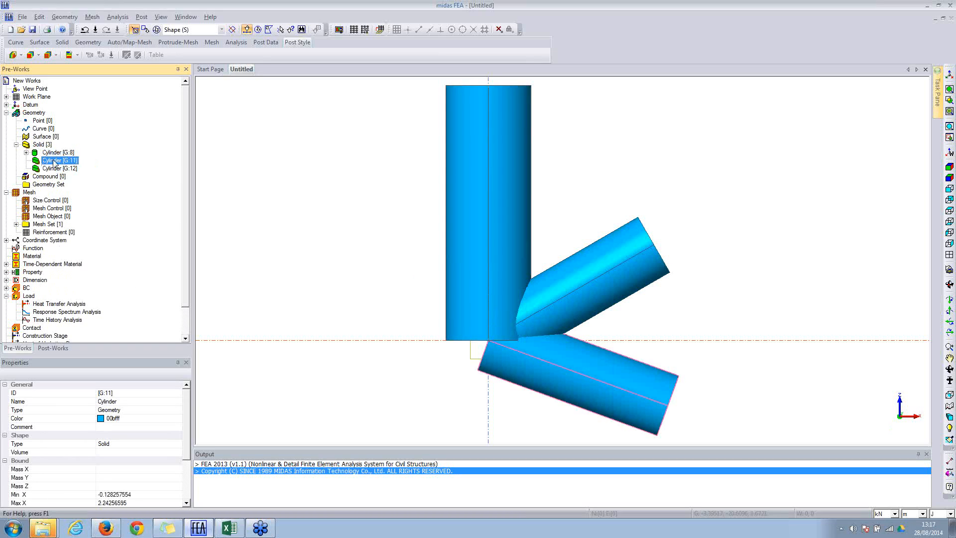
{"action": "left_click", "coordinate": [53, 153]}
{"action": "left_click", "coordinate": [53, 162]}
{"action": "left_click", "coordinate": [53, 169]}
{"action": "left_click", "coordinate": [53, 161]}
{"action": "left_click", "coordinate": [55, 154]}
{"action": "left_click", "coordinate": [53, 161]}
{"action": "left_click", "coordinate": [53, 169]}
{"action": "left_click", "coordinate": [52, 161]}
{"action": "left_click", "coordinate": [54, 153]}
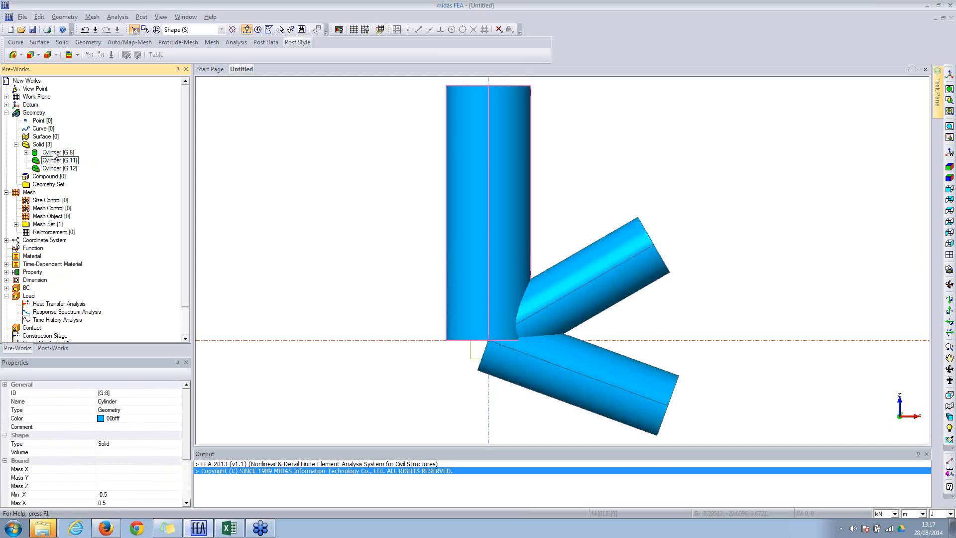
Step: Set the vertical cylinder's transparency level to 6
{"action": "right_click", "coordinate": [52, 152]}
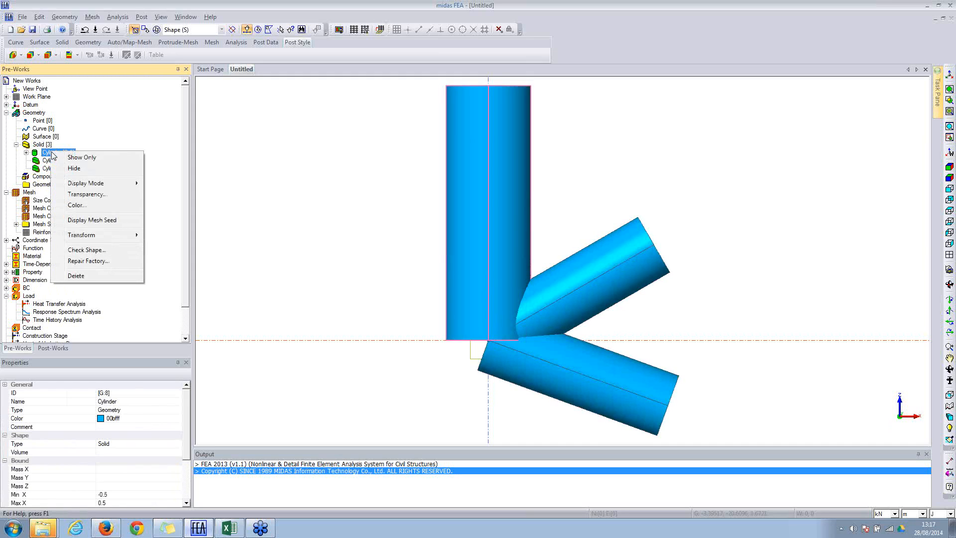
{"action": "left_click", "coordinate": [83, 197]}
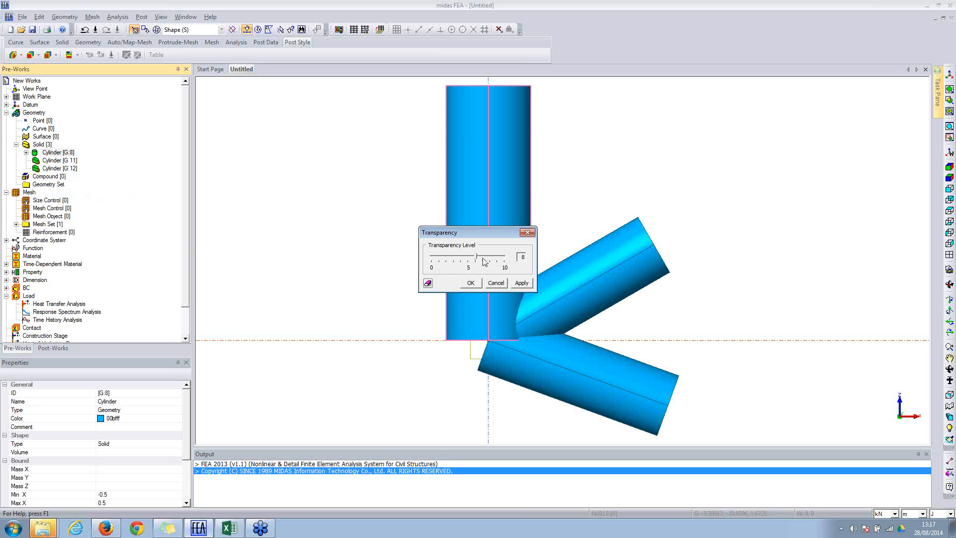
{"action": "left_click", "coordinate": [471, 283]}
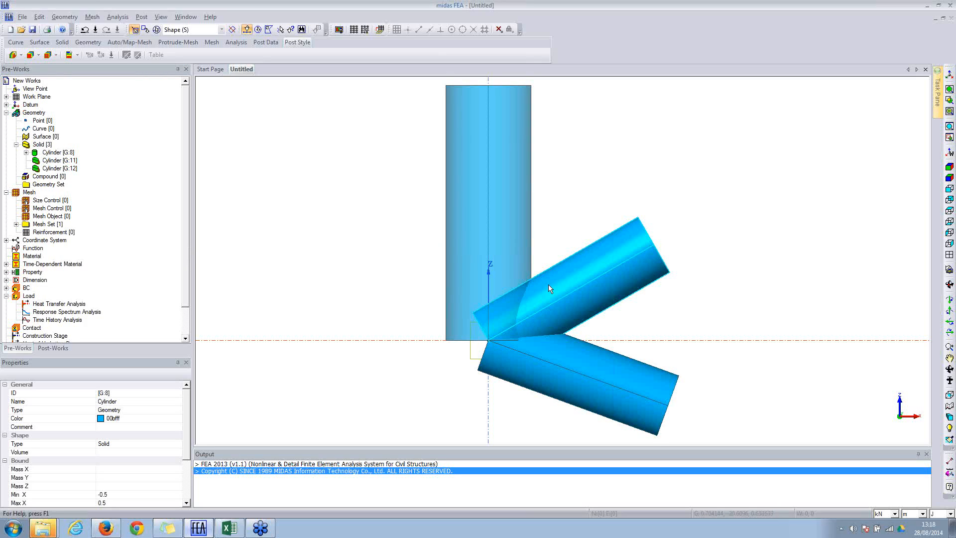
Step: Start a Translate operation on the upper inclined cylinder with the Z datum axis as its direction
{"action": "left_click", "coordinate": [595, 283]}
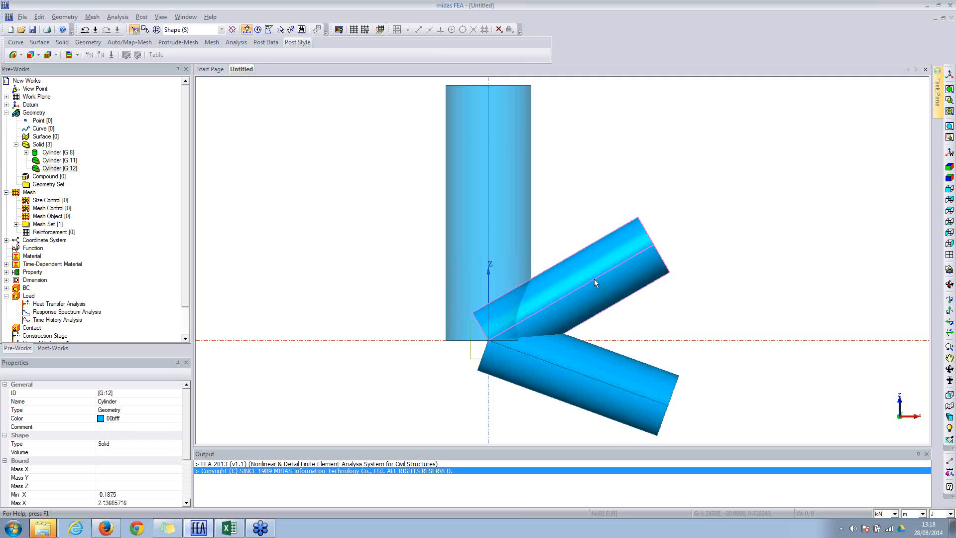
{"action": "right_click", "coordinate": [592, 225]}
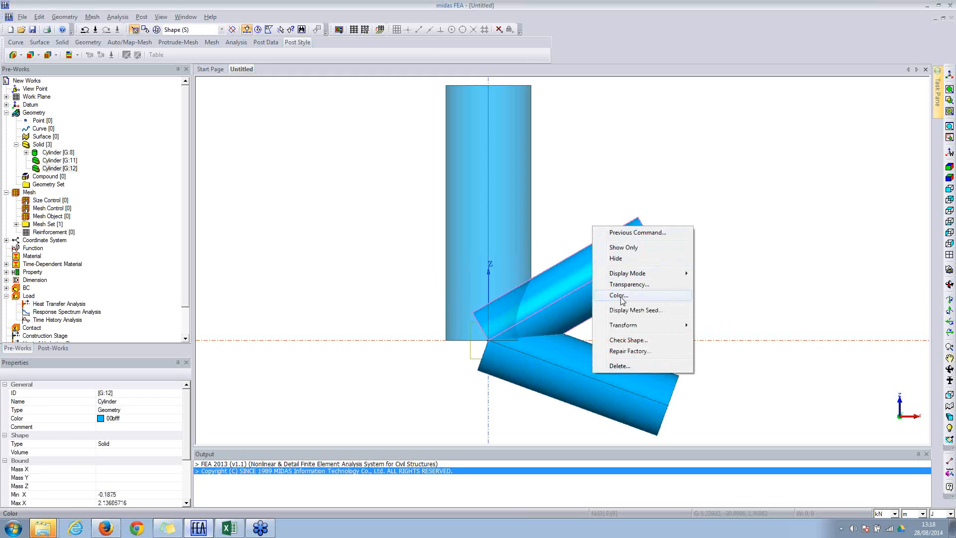
{"action": "mouse_move", "coordinate": [624, 327]}
{"action": "left_click", "coordinate": [716, 326]}
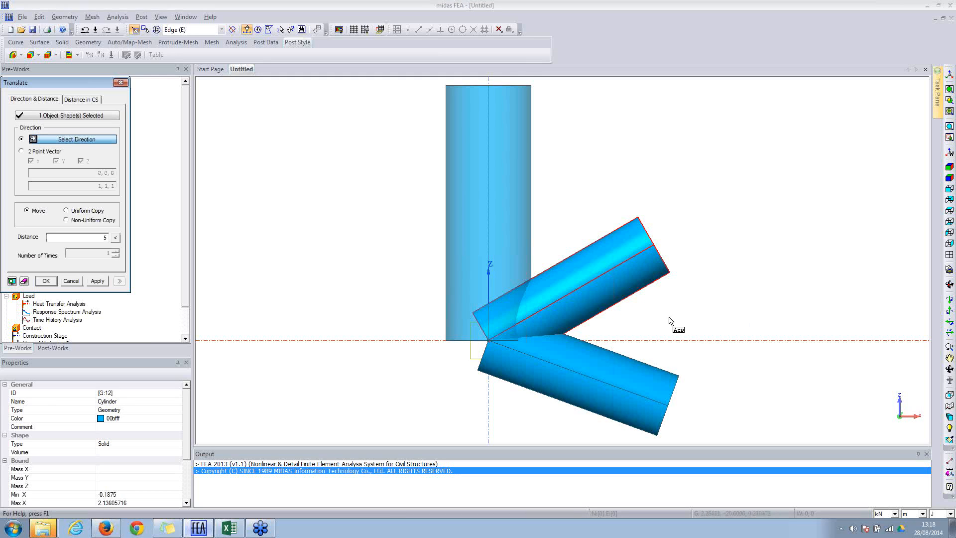
{"action": "left_click_drag", "start_coordinate": [79, 85], "coordinate": [268, 101]}
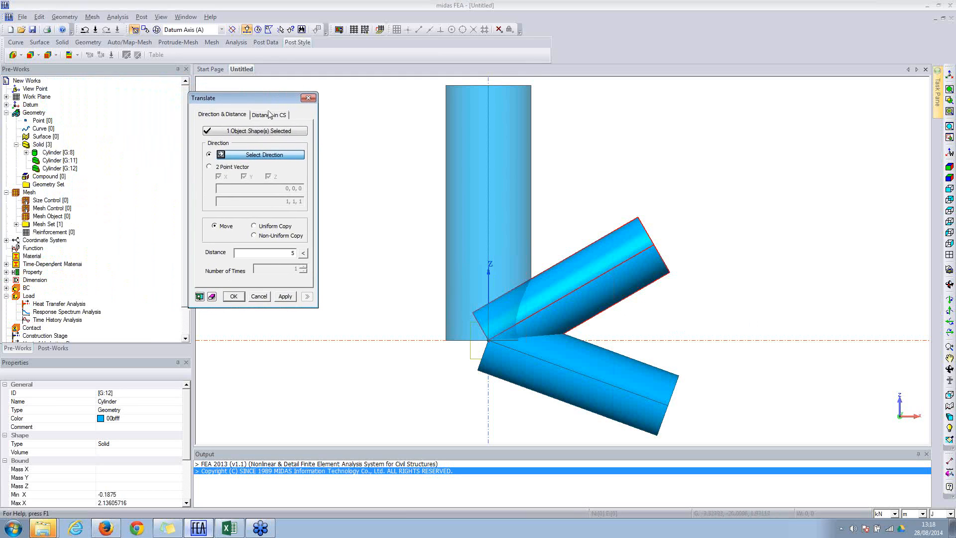
{"action": "left_click", "coordinate": [490, 165]}
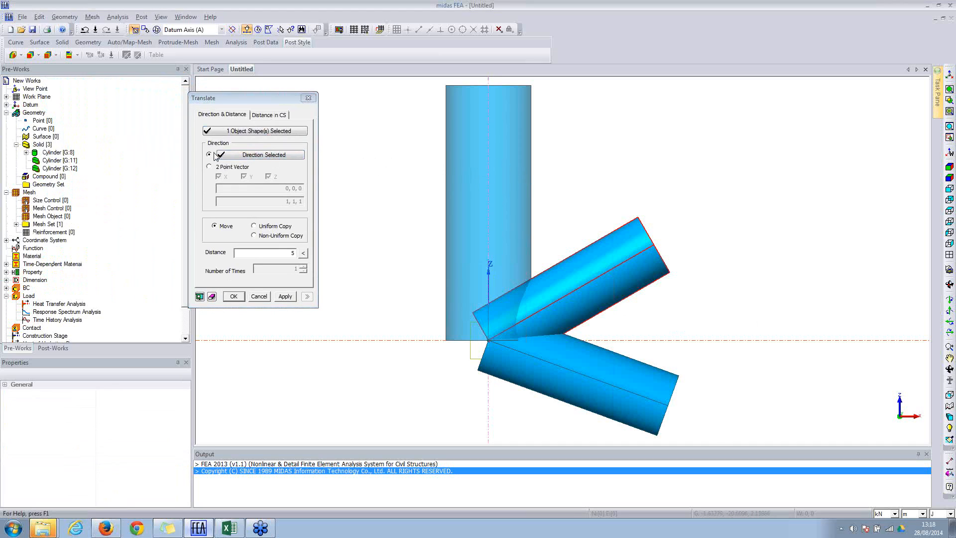
{"action": "left_click", "coordinate": [210, 166]}
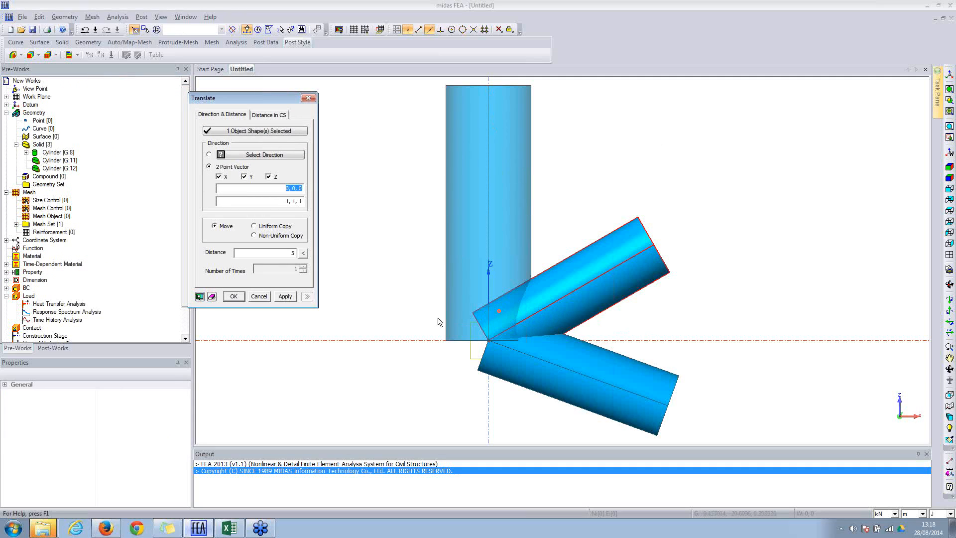
{"action": "left_click", "coordinate": [288, 188]}
{"action": "left_click", "coordinate": [247, 154]}
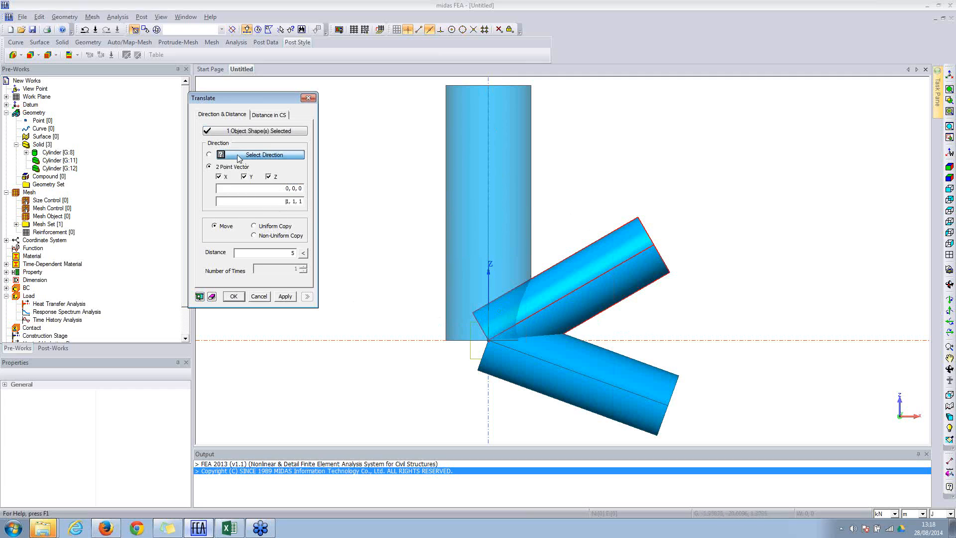
{"action": "left_click", "coordinate": [489, 145]}
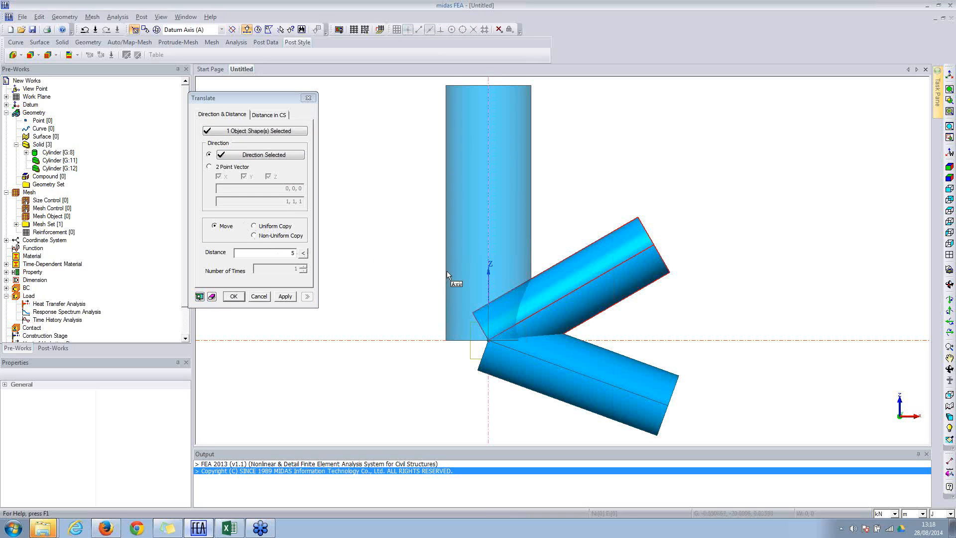
Step: Move the upper inclined cylinder by a distance of 1.8 along the Z axis after previewing it
{"action": "left_click", "coordinate": [293, 253]}
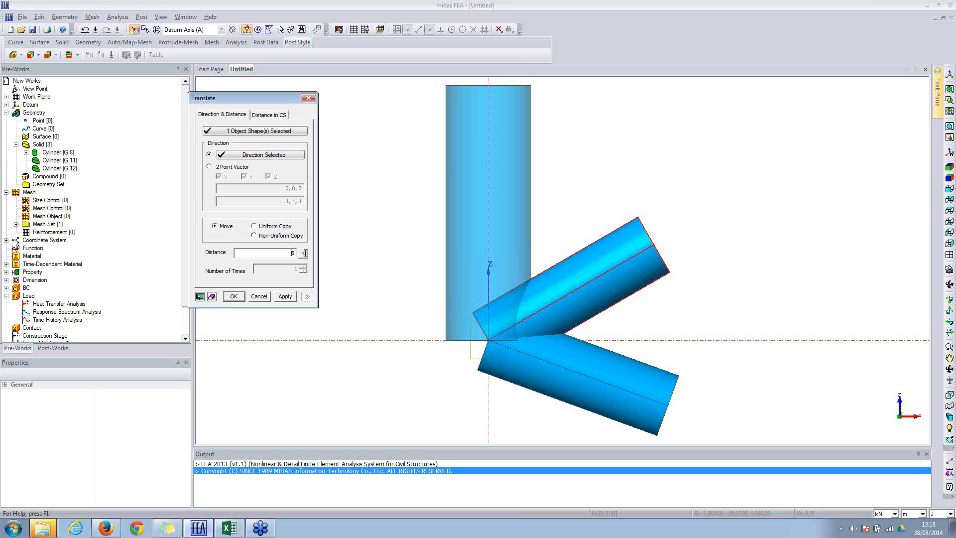
{"action": "type", "text": "1.8"}
{"action": "left_click", "coordinate": [200, 297]}
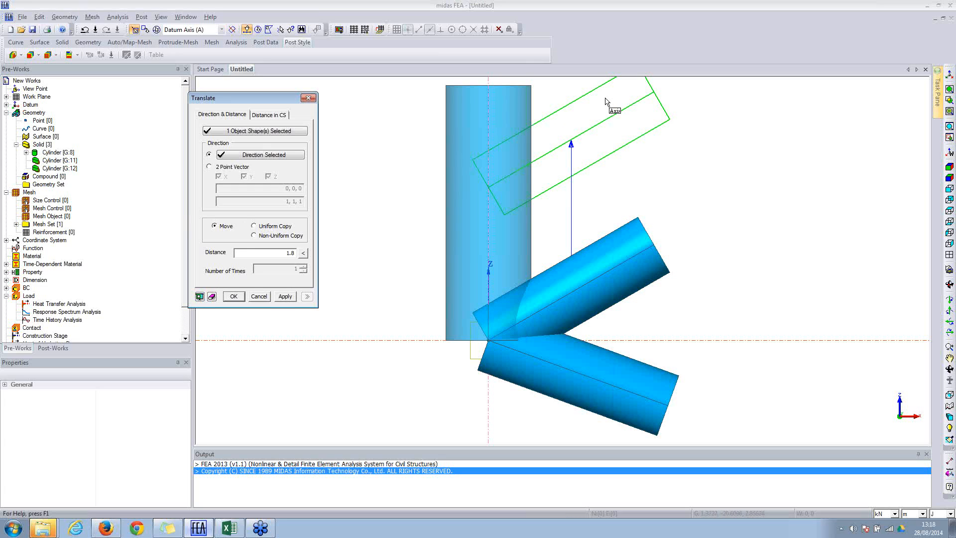
{"action": "left_click", "coordinate": [284, 297]}
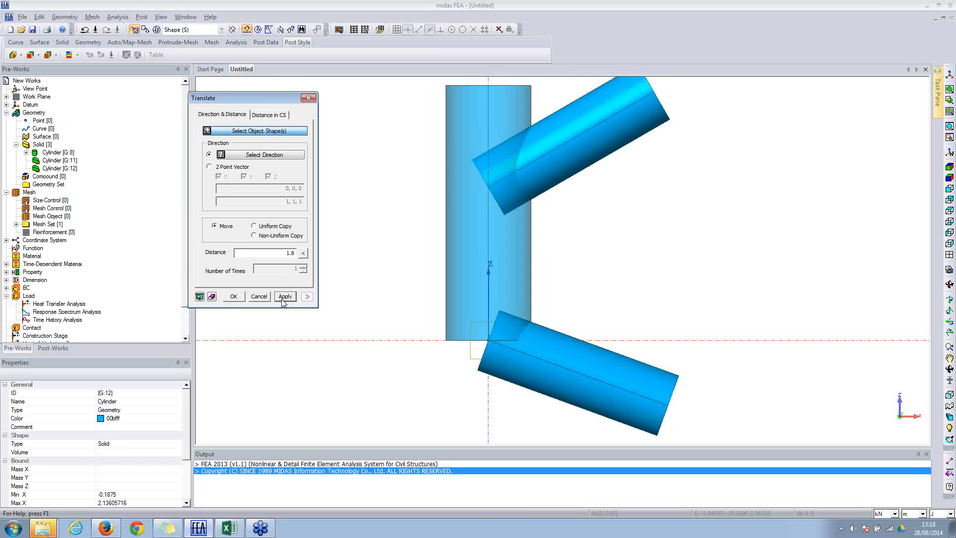
Step: Move the lower inclined cylinder by a distance of 1.0 along the Z datum axis after previewing it
{"action": "left_click", "coordinate": [559, 369]}
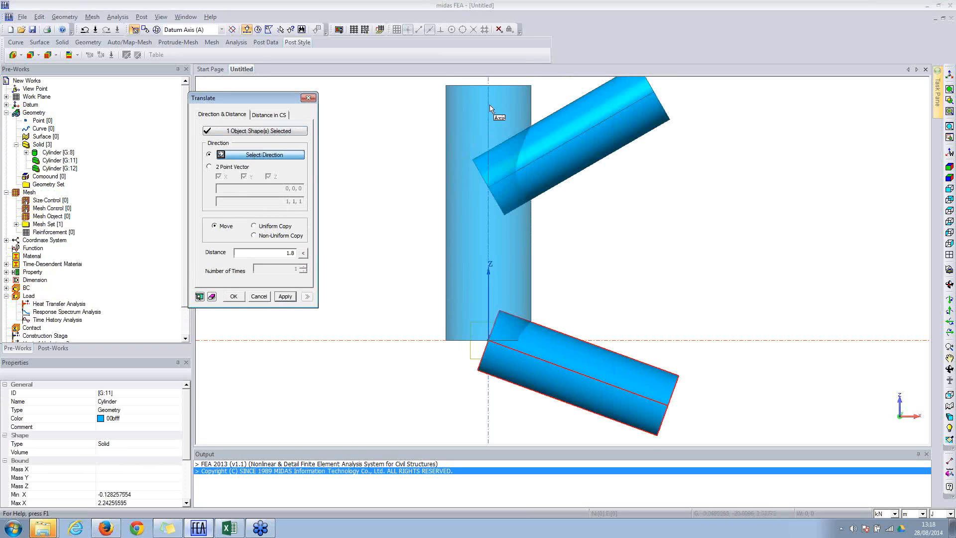
{"action": "left_click", "coordinate": [489, 84]}
{"action": "left_click_drag", "start_coordinate": [292, 254], "coordinate": [299, 256]}
{"action": "type", "text": "0"}
{"action": "left_click", "coordinate": [200, 296]}
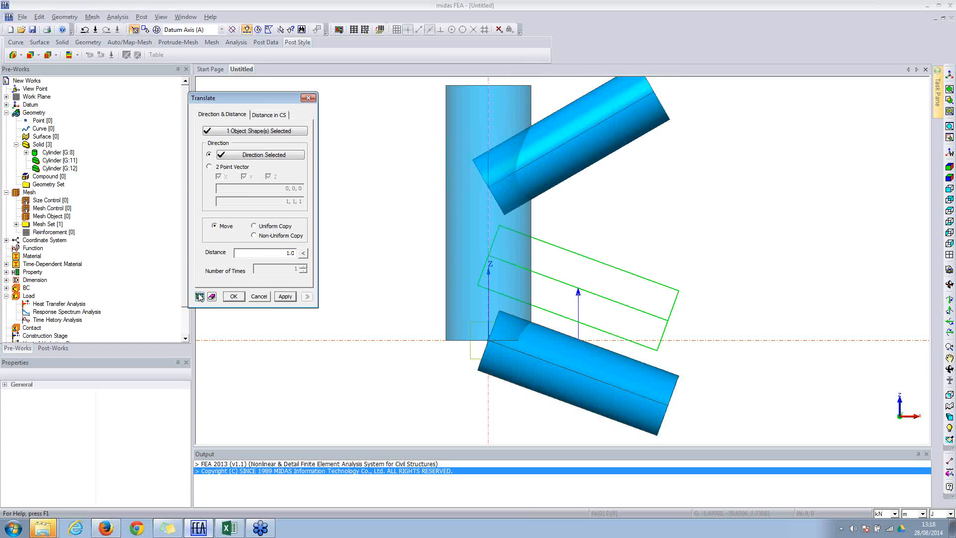
{"action": "left_click", "coordinate": [234, 297]}
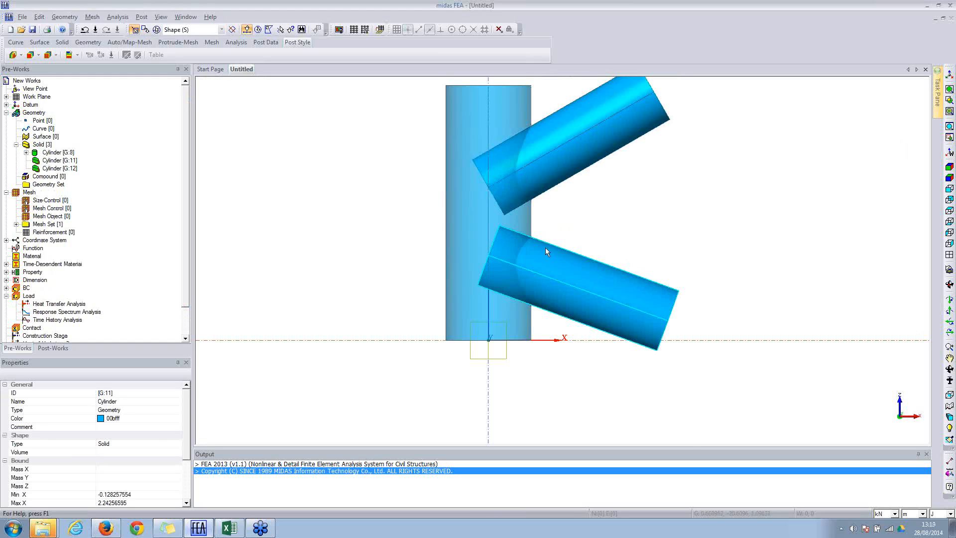
Step: Boolean Cut the two inclined cylinders from the vertical master cylinder without deleting the tool objects, previewing the cut first
{"action": "middle_click_drag", "start_coordinate": [561, 157], "coordinate": [561, 206]}
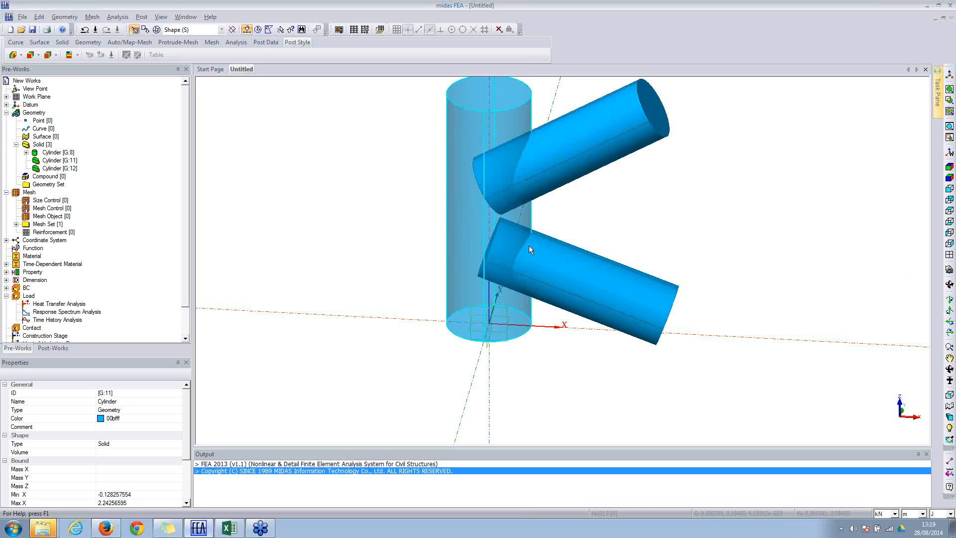
{"action": "left_click", "coordinate": [61, 17]}
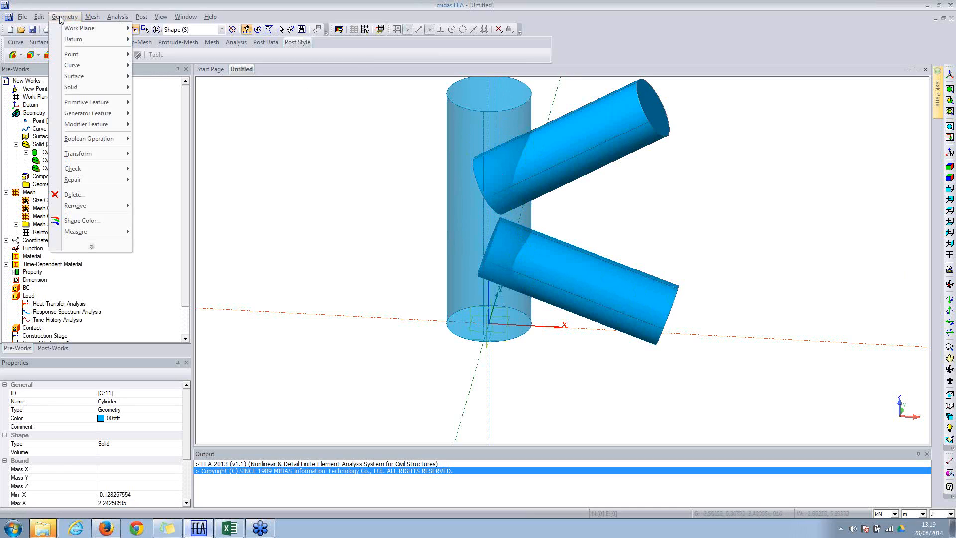
{"action": "mouse_move", "coordinate": [83, 140]}
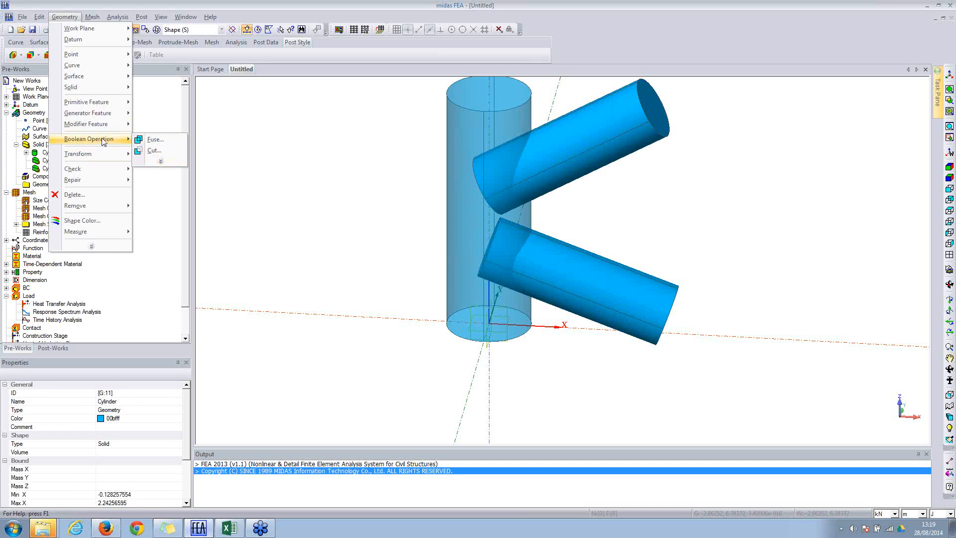
{"action": "left_click", "coordinate": [160, 161]}
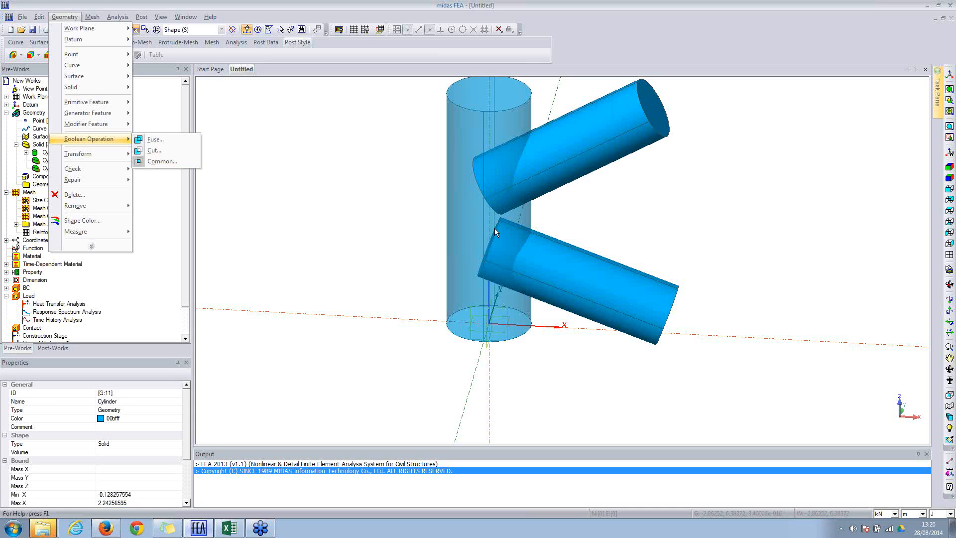
{"action": "left_click", "coordinate": [154, 150]}
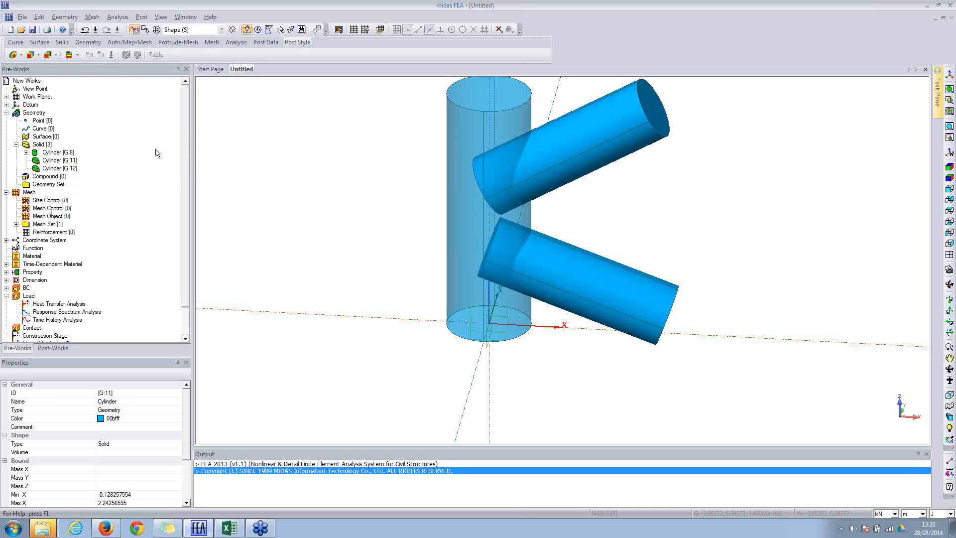
{"action": "left_click", "coordinate": [468, 107]}
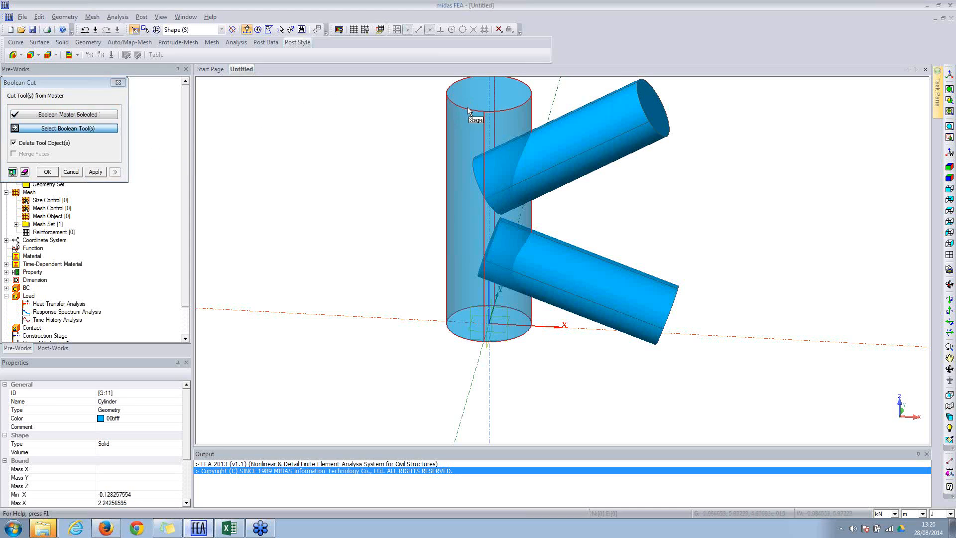
{"action": "left_click", "coordinate": [35, 144]}
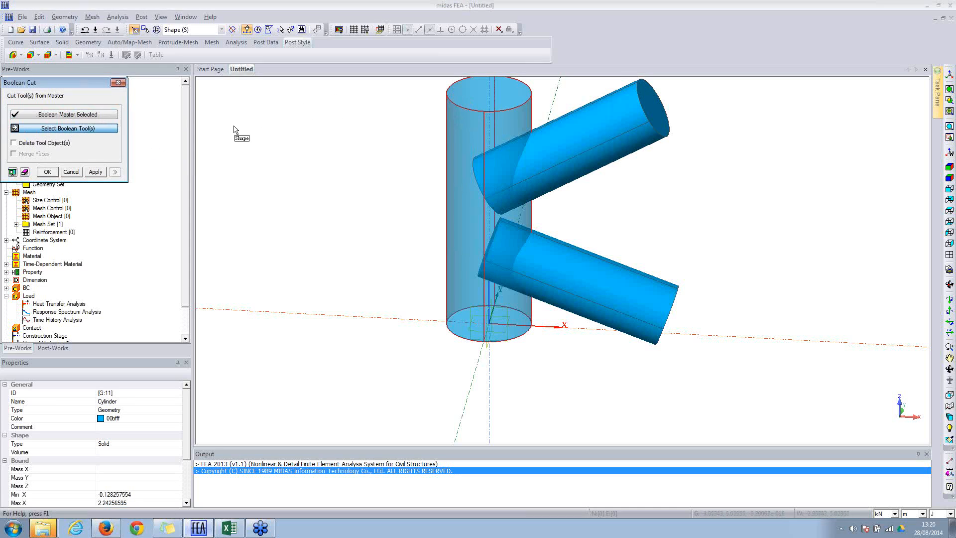
{"action": "left_click", "coordinate": [561, 142]}
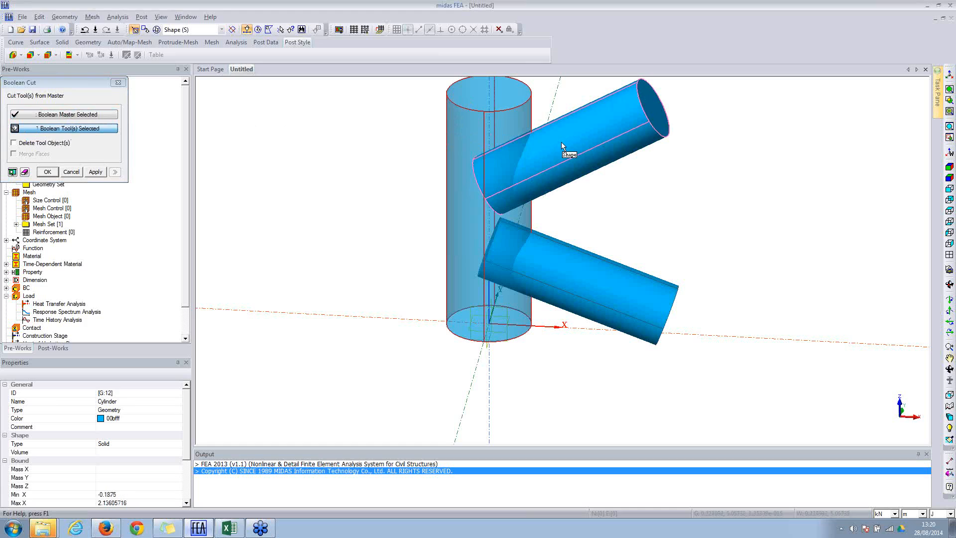
{"action": "left_click", "coordinate": [560, 259]}
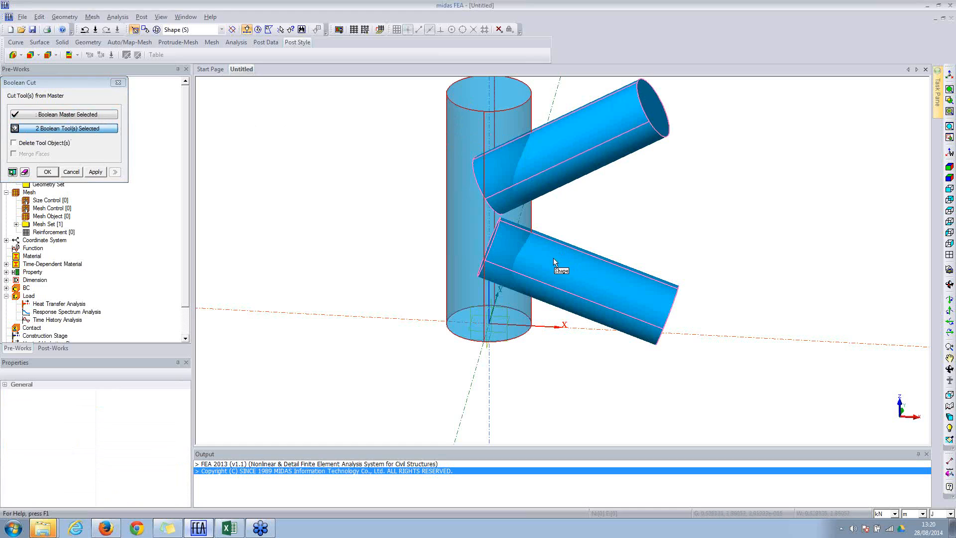
{"action": "left_click", "coordinate": [12, 173]}
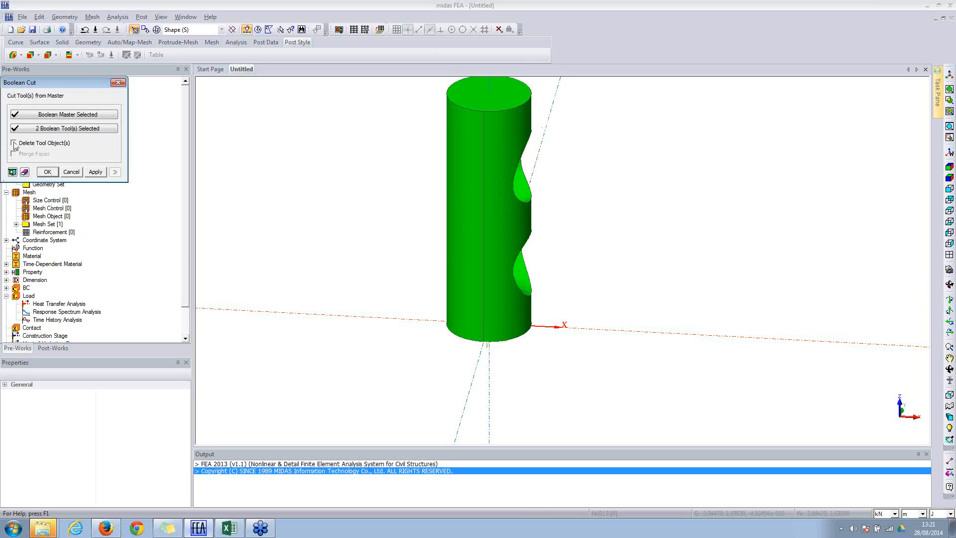
{"action": "left_click", "coordinate": [95, 172]}
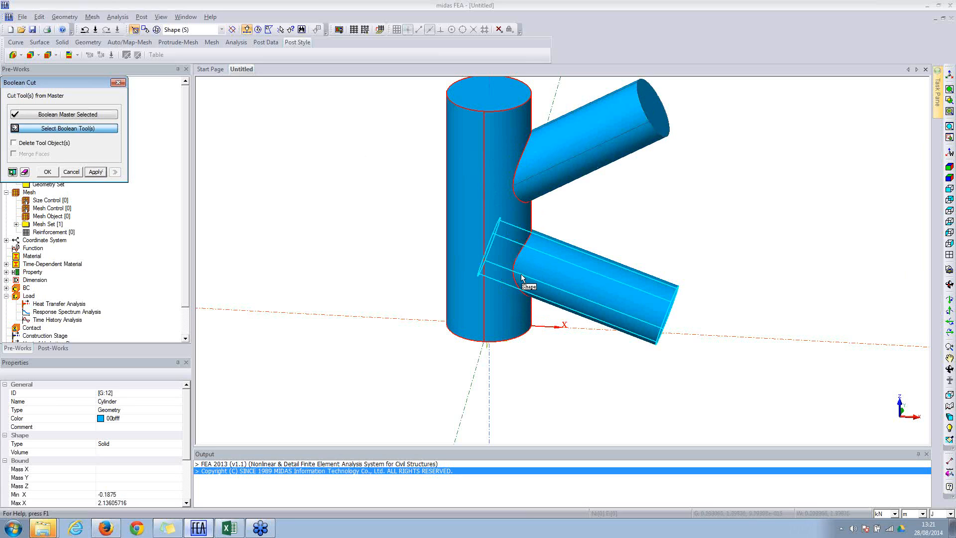
Step: Boolean Cut the vertical cylinder from the upper inclined master cylinder, keeping the tool object
{"action": "left_click_drag", "start_coordinate": [71, 86], "coordinate": [148, 79]}
{"action": "left_click", "coordinate": [136, 108]}
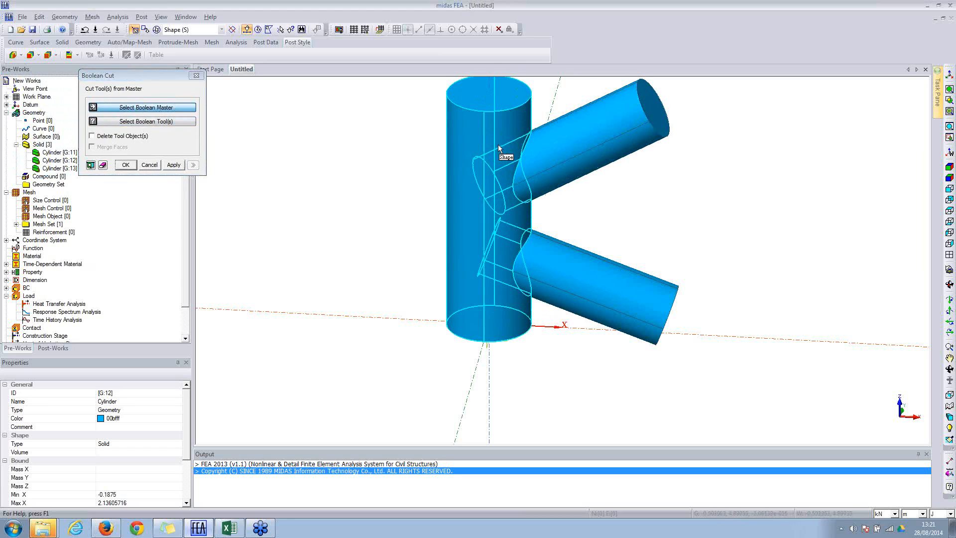
{"action": "left_click", "coordinate": [568, 135]}
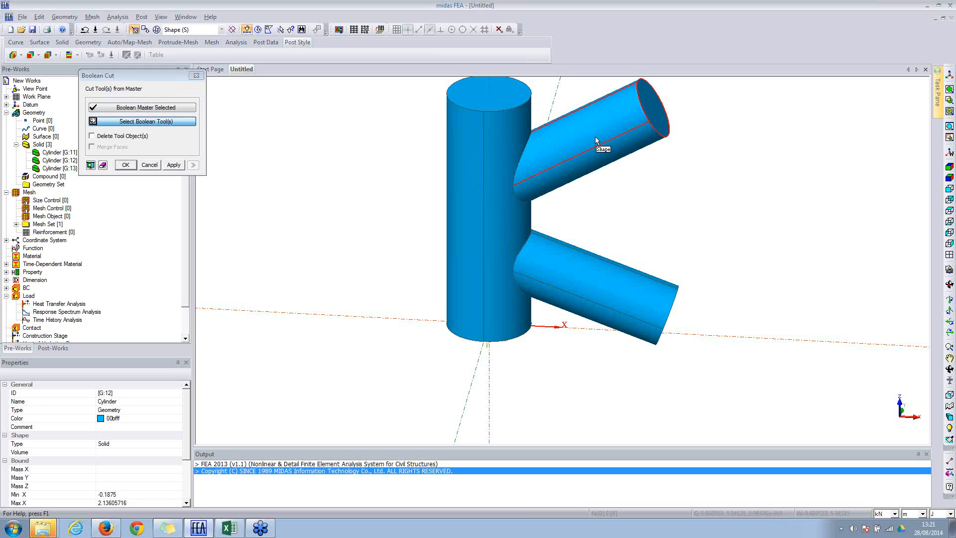
{"action": "left_click", "coordinate": [467, 125]}
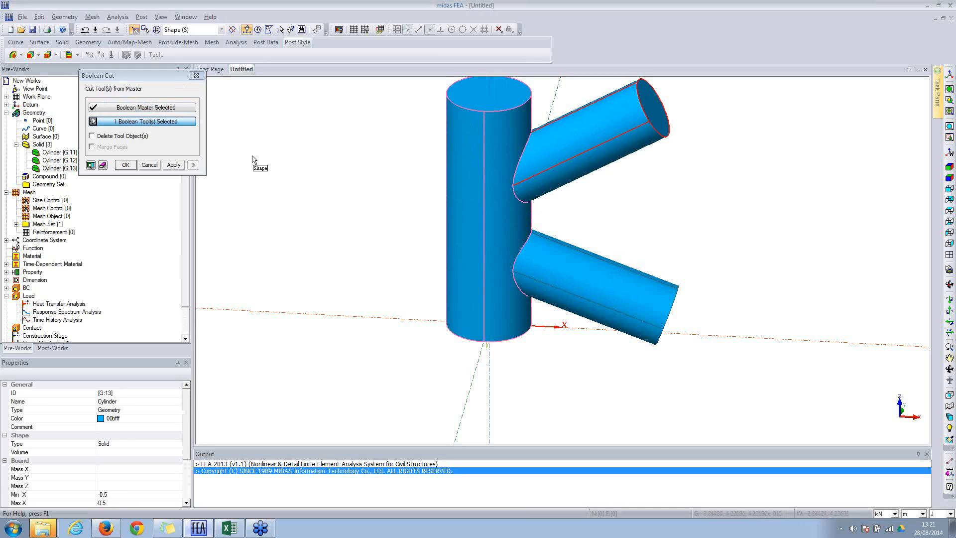
{"action": "left_click", "coordinate": [173, 164]}
Step: Boolean Cut the vertical cylinder from the lower inclined master cylinder, keeping the tool object, and finish the cutting operation
{"action": "left_click", "coordinate": [562, 297]}
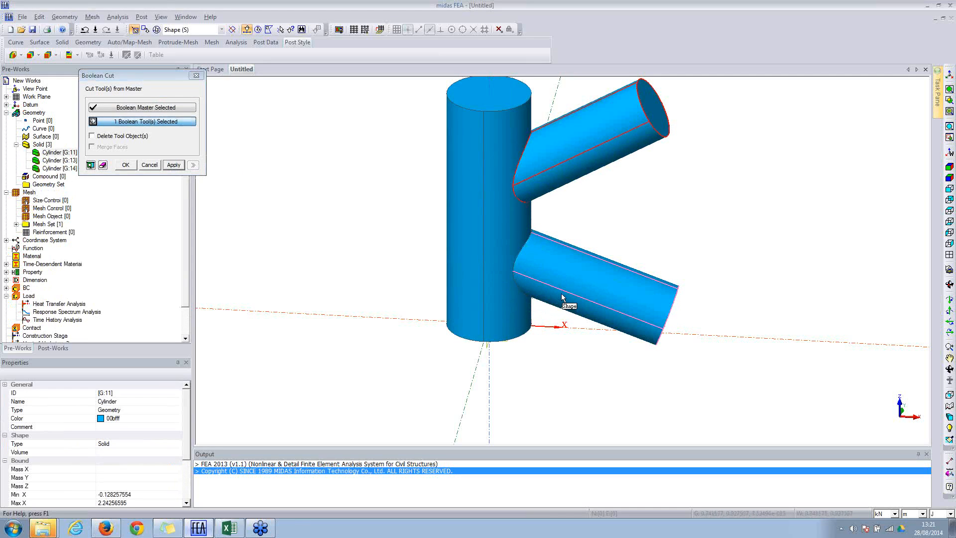
{"action": "left_click", "coordinate": [149, 107]}
{"action": "left_click", "coordinate": [654, 294]}
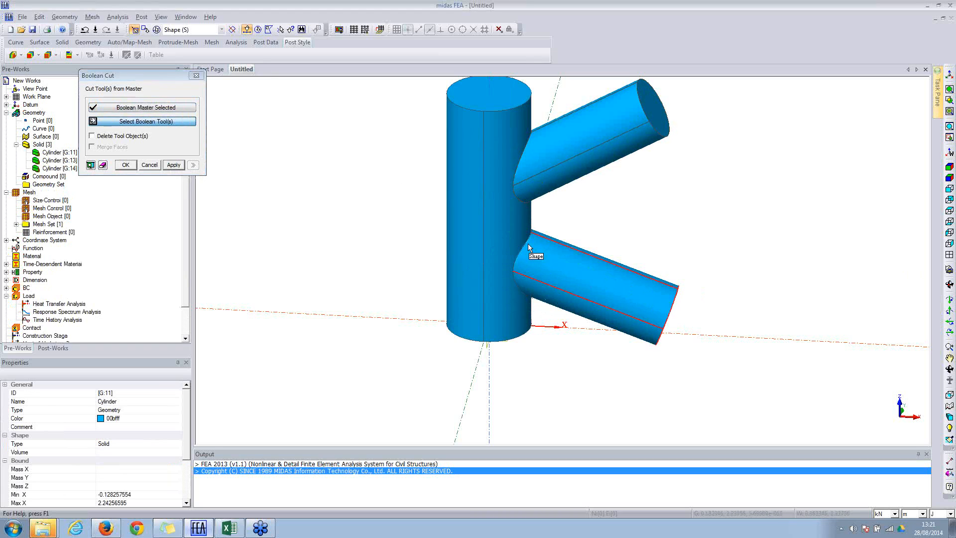
{"action": "left_click", "coordinate": [482, 207]}
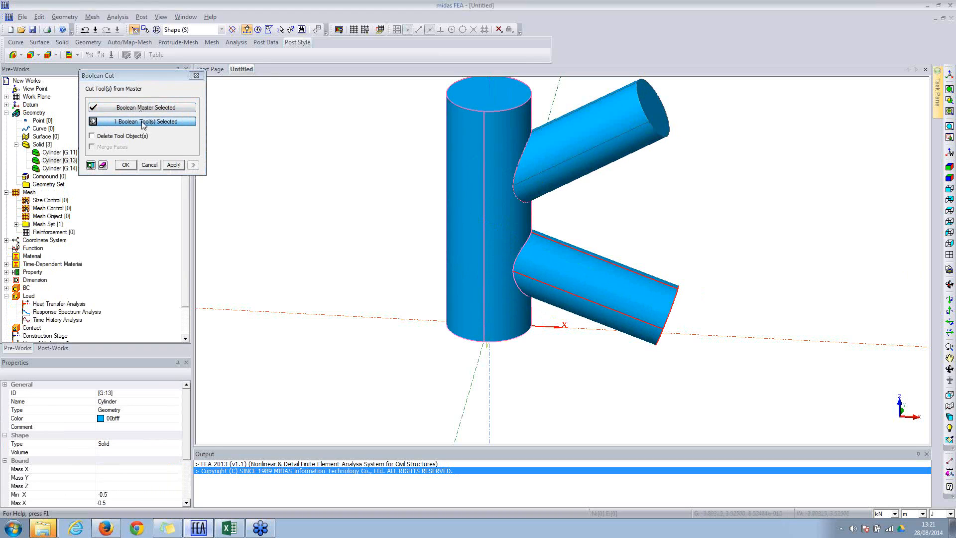
{"action": "left_click", "coordinate": [125, 164]}
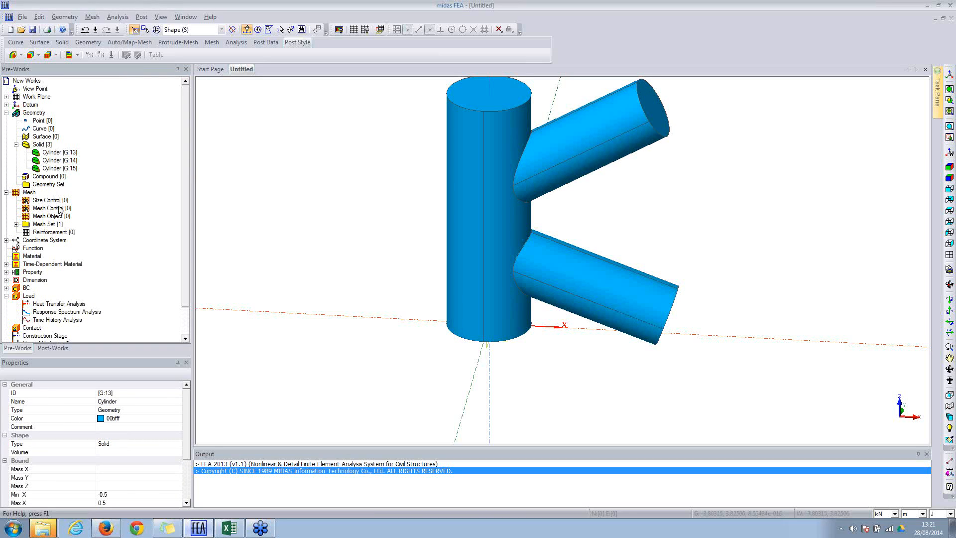
Step: Isolate the vertical cylinder and examine the openings cut into its side
{"action": "right_click", "coordinate": [50, 152]}
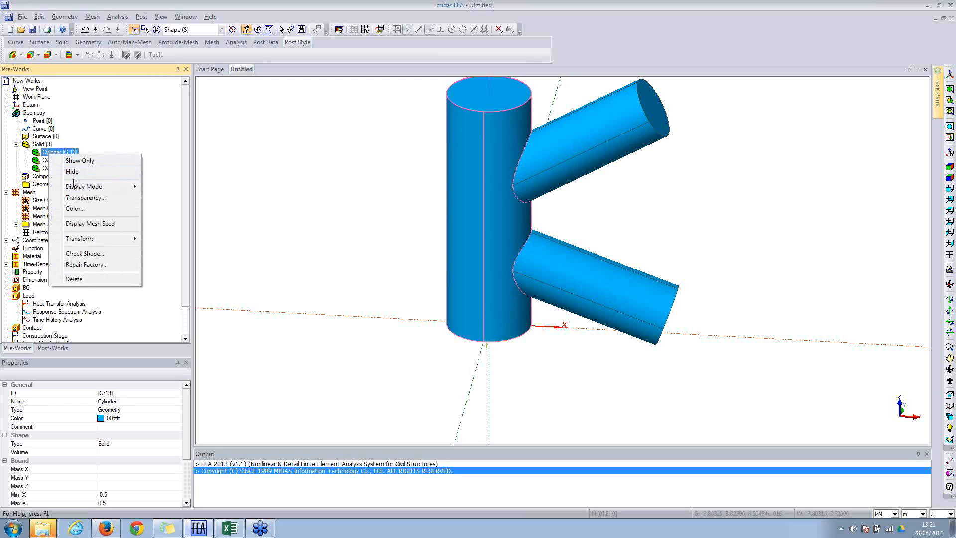
{"action": "left_click", "coordinate": [80, 161]}
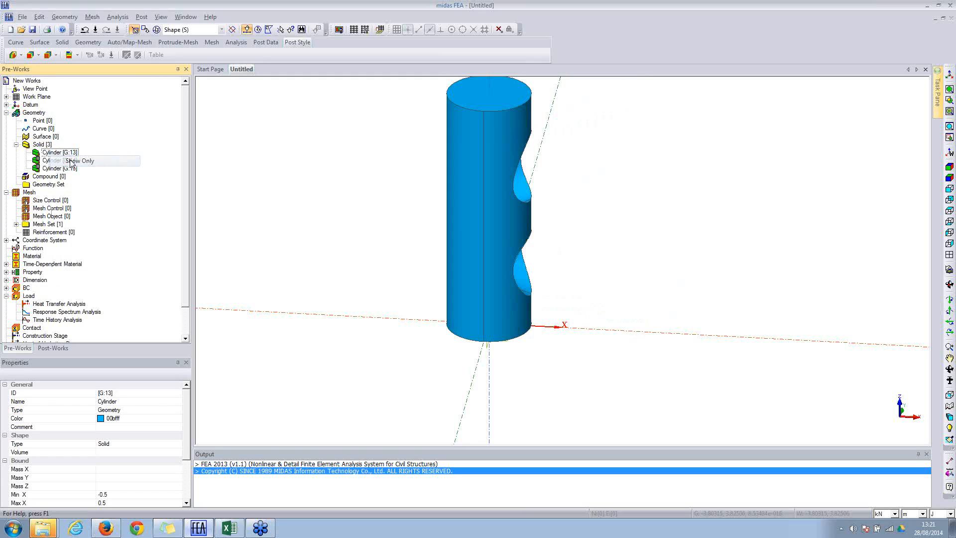
{"action": "middle_click_drag", "start_coordinate": [616, 236], "coordinate": [465, 260]}
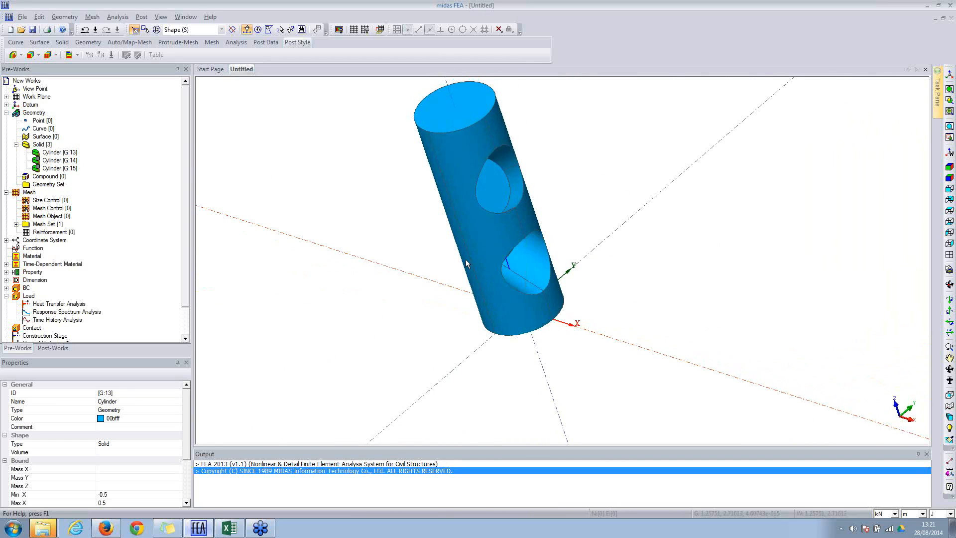
Step: Isolate the upper inclined cylinder and examine how its inner end is split along the joint intersection
{"action": "left_click", "coordinate": [55, 161]}
{"action": "right_click", "coordinate": [56, 161]}
{"action": "left_click", "coordinate": [137, 167]}
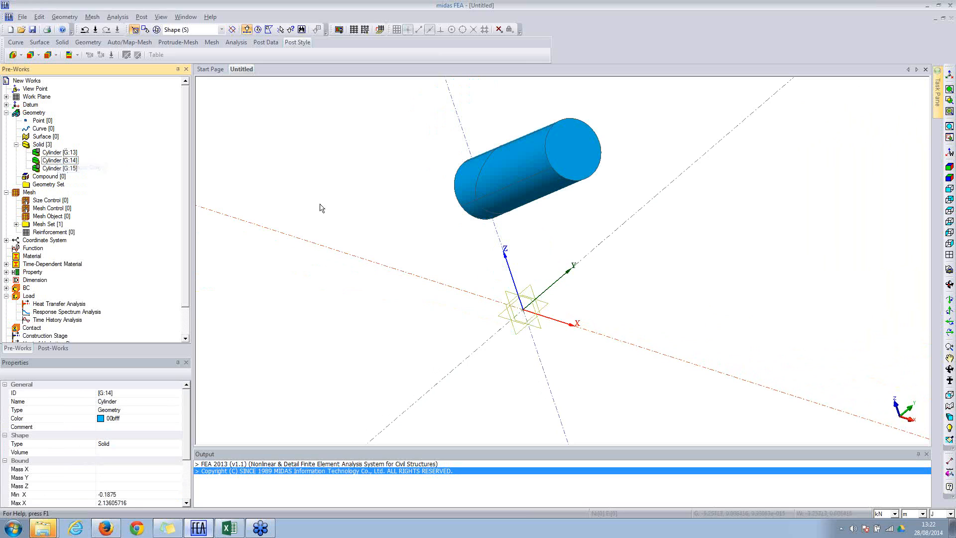
{"action": "middle_click_drag", "start_coordinate": [539, 187], "coordinate": [470, 201]}
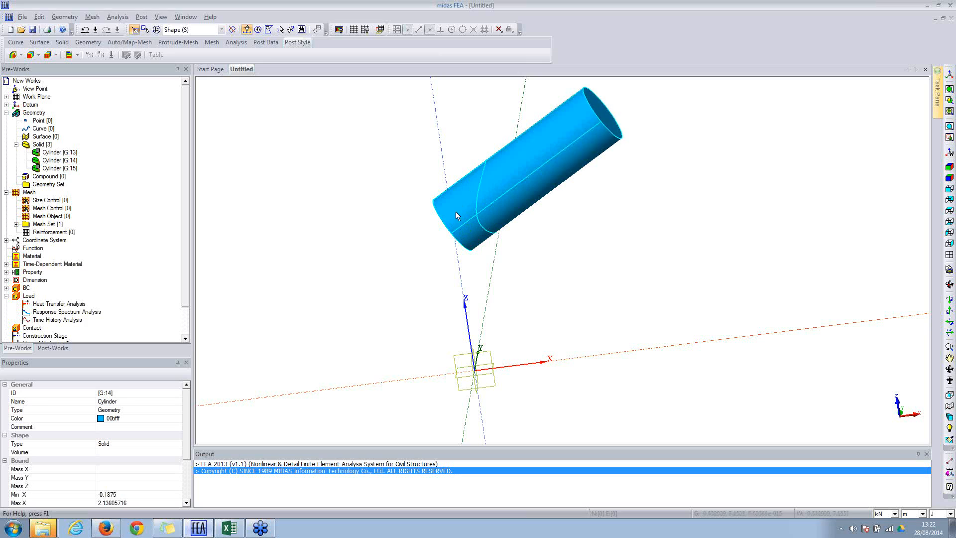
{"action": "middle_click_drag", "start_coordinate": [531, 163], "coordinate": [412, 205]}
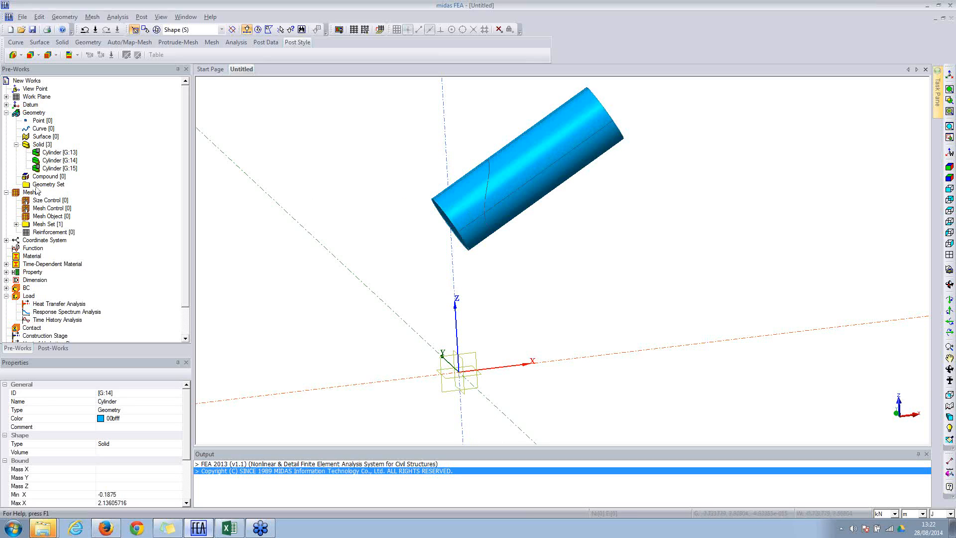
Step: Show all solids again and view the whole joint obliquely from above
{"action": "left_click", "coordinate": [47, 160]}
{"action": "left_click", "coordinate": [46, 145]}
{"action": "right_click", "coordinate": [46, 144]}
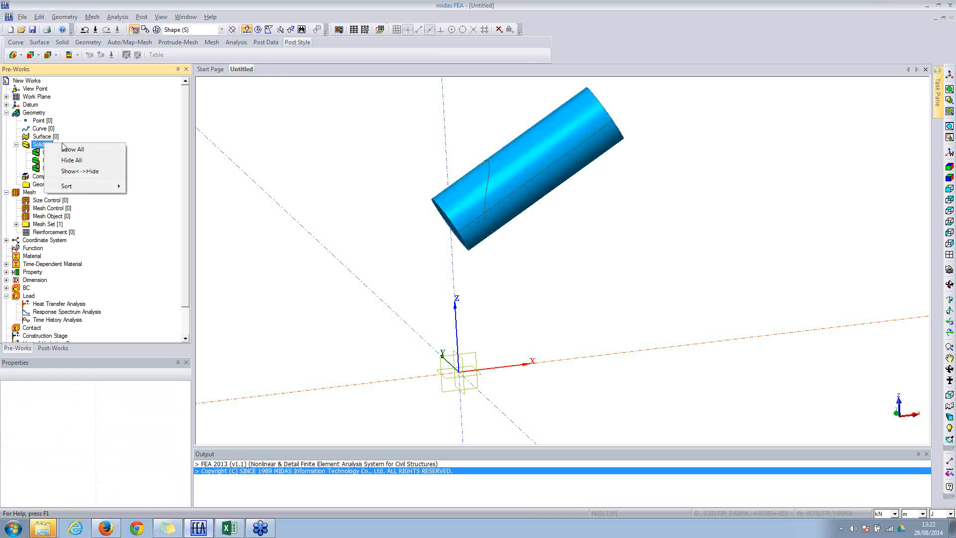
{"action": "left_click", "coordinate": [70, 148]}
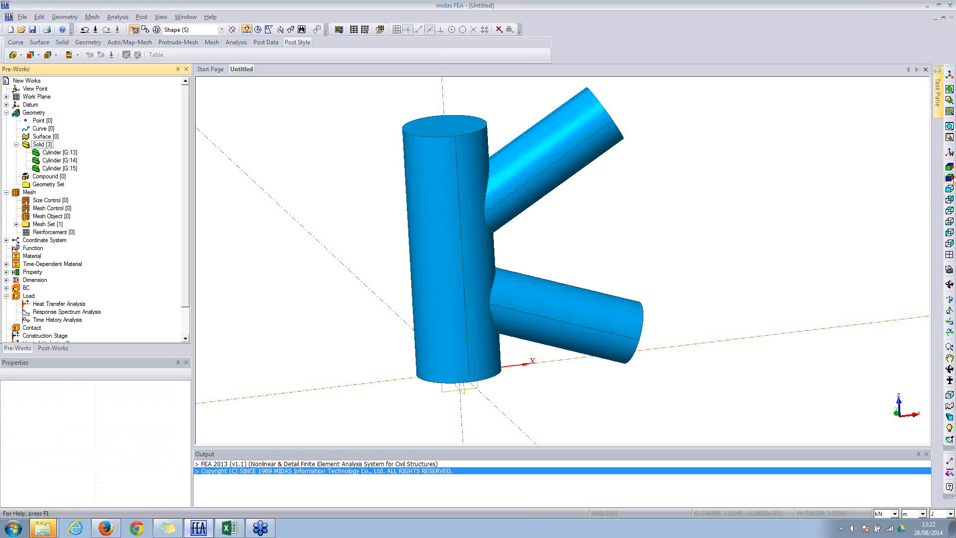
{"action": "left_click", "coordinate": [950, 188]}
{"action": "middle_click_drag", "start_coordinate": [471, 124], "coordinate": [473, 151]}
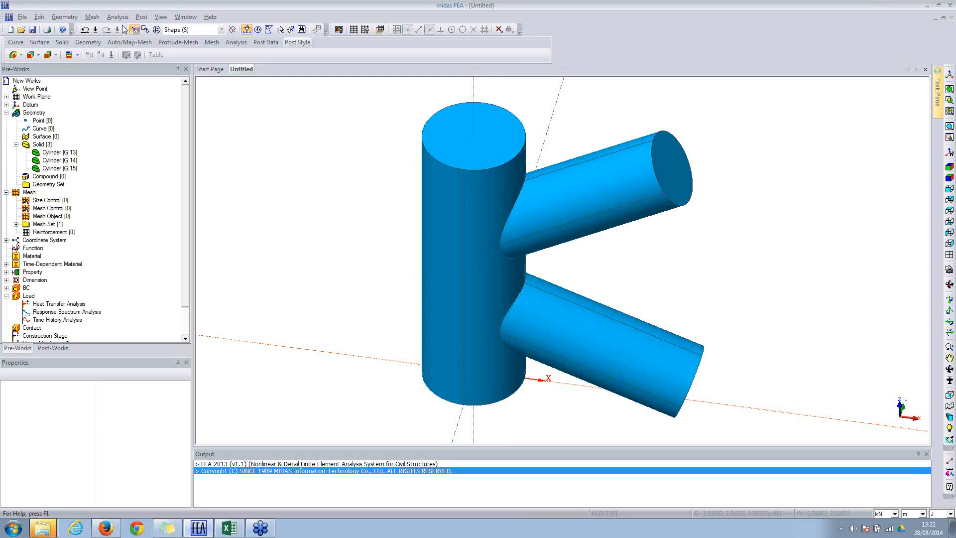
Step: Explode all three cylinders to Face level, deleting the original shapes
{"action": "left_click", "coordinate": [71, 17]}
{"action": "left_click", "coordinate": [91, 246]}
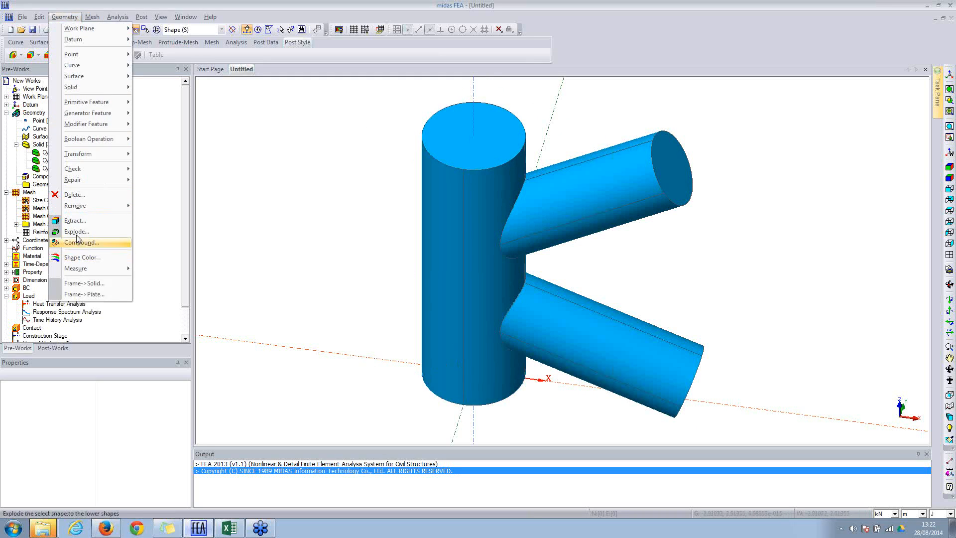
{"action": "left_click", "coordinate": [77, 233]}
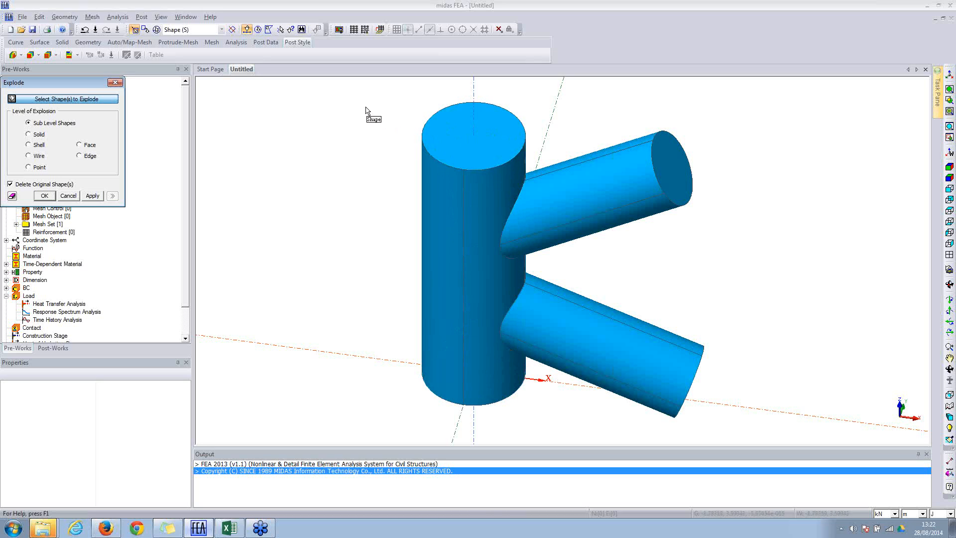
{"action": "left_click_drag", "start_coordinate": [370, 90], "coordinate": [822, 438]}
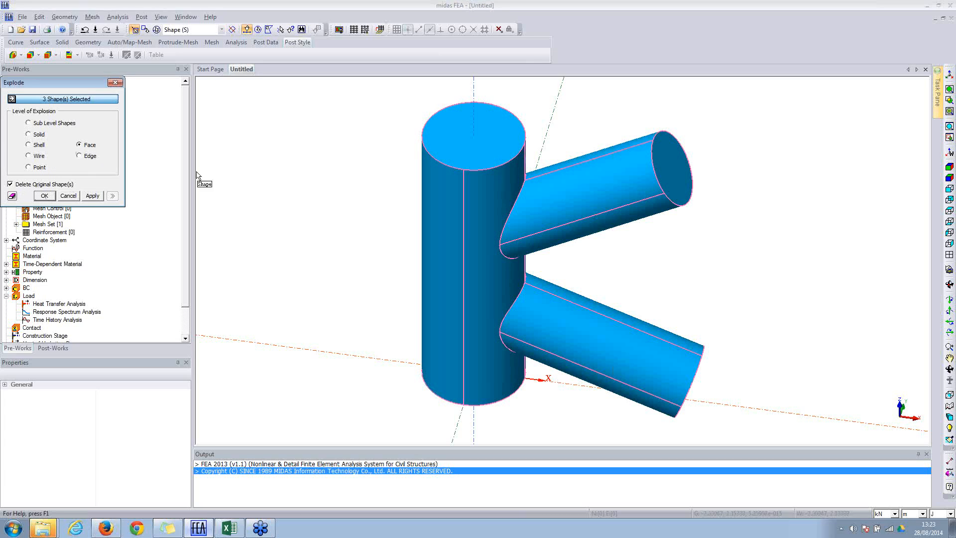
{"action": "left_click", "coordinate": [44, 195]}
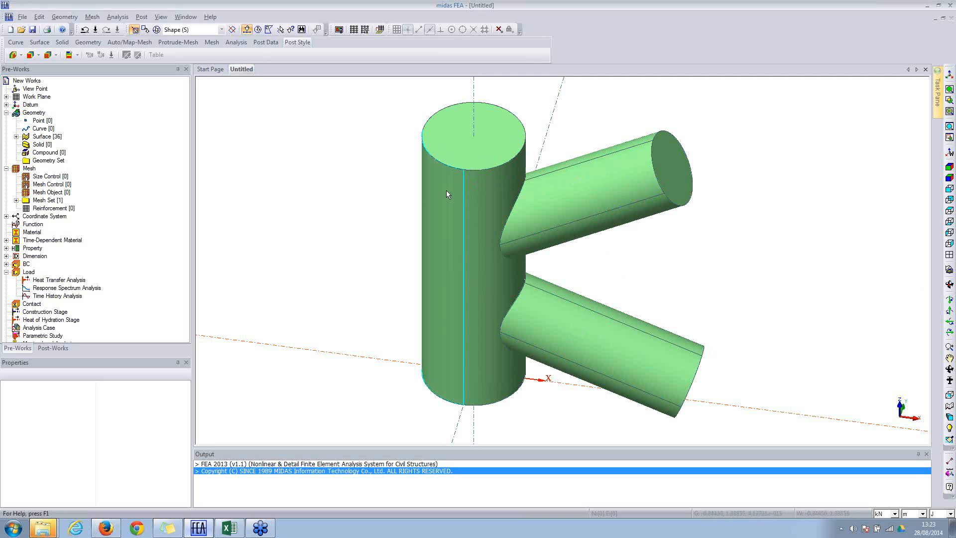
Step: Delete the top and bottom circular end faces of the vertical cylinder from the plan view
{"action": "left_click", "coordinate": [949, 189]}
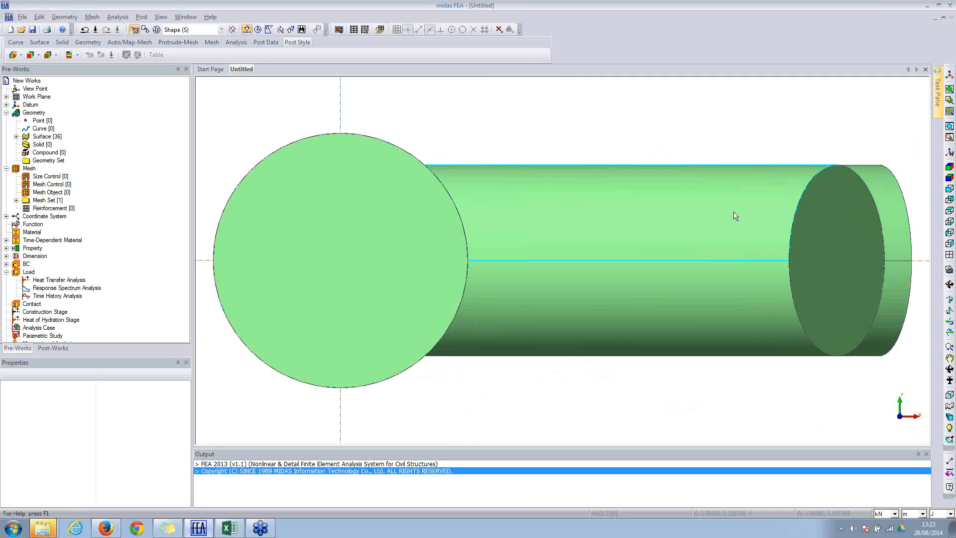
{"action": "left_click", "coordinate": [294, 235]}
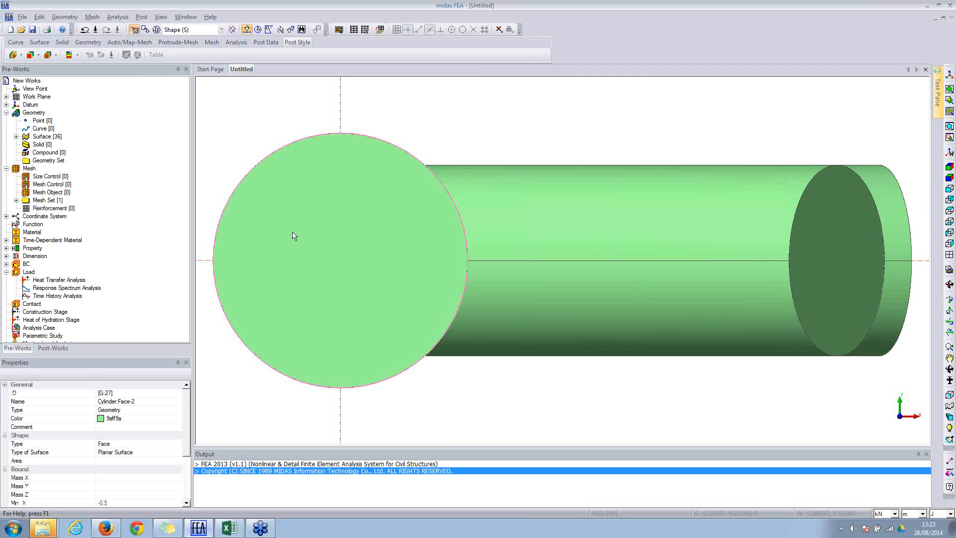
{"action": "key", "text": "Delete"}
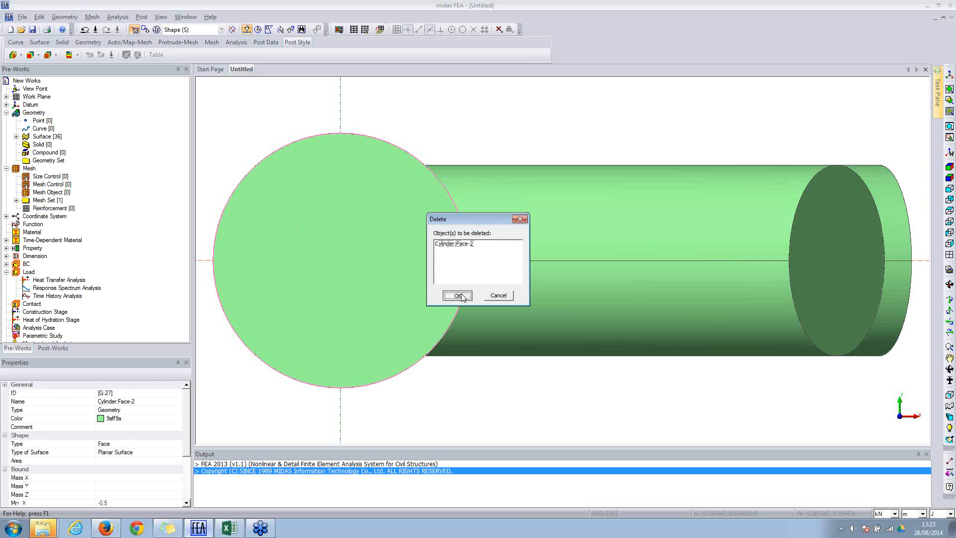
{"action": "left_click", "coordinate": [464, 295]}
{"action": "left_click", "coordinate": [262, 235]}
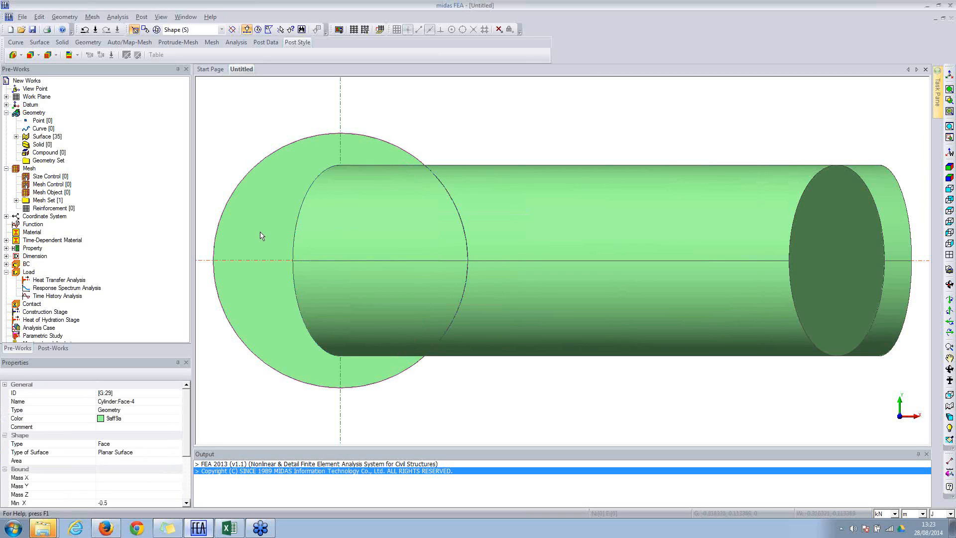
{"action": "key", "text": "Delete"}
{"action": "left_click", "coordinate": [449, 295]}
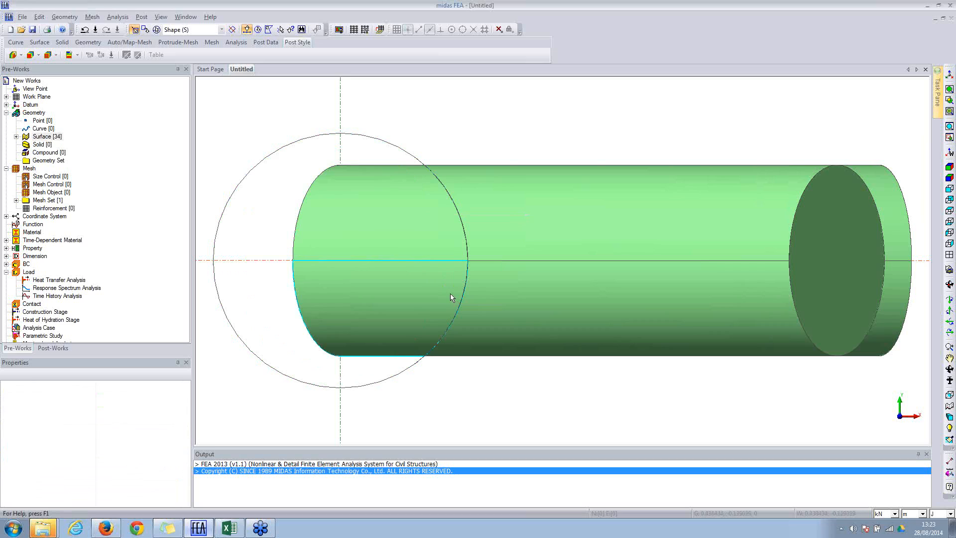
Step: Delete the branch faces inside the vertical cylinder, including the remaining oval faces, selecting them with a crossing line
{"action": "left_click", "coordinate": [280, 30]}
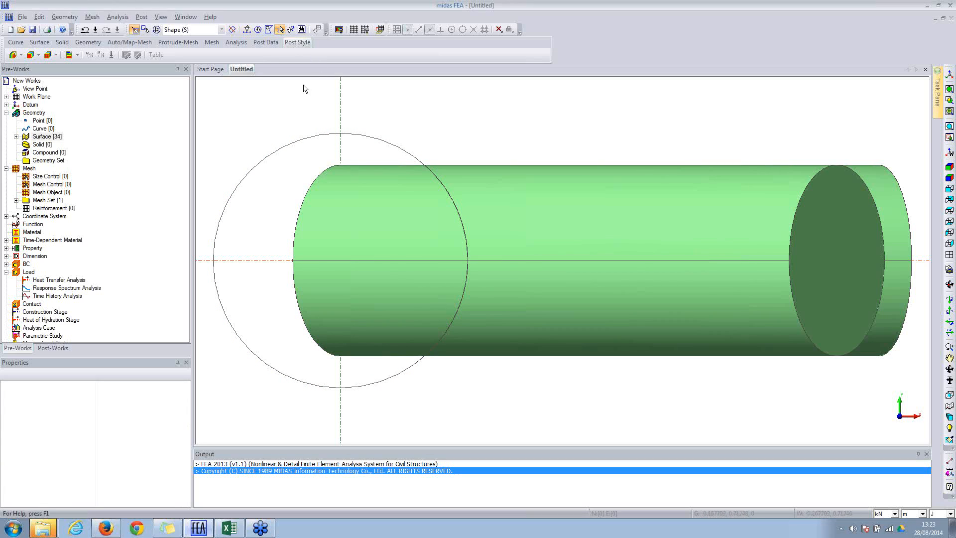
{"action": "left_click", "coordinate": [404, 157]}
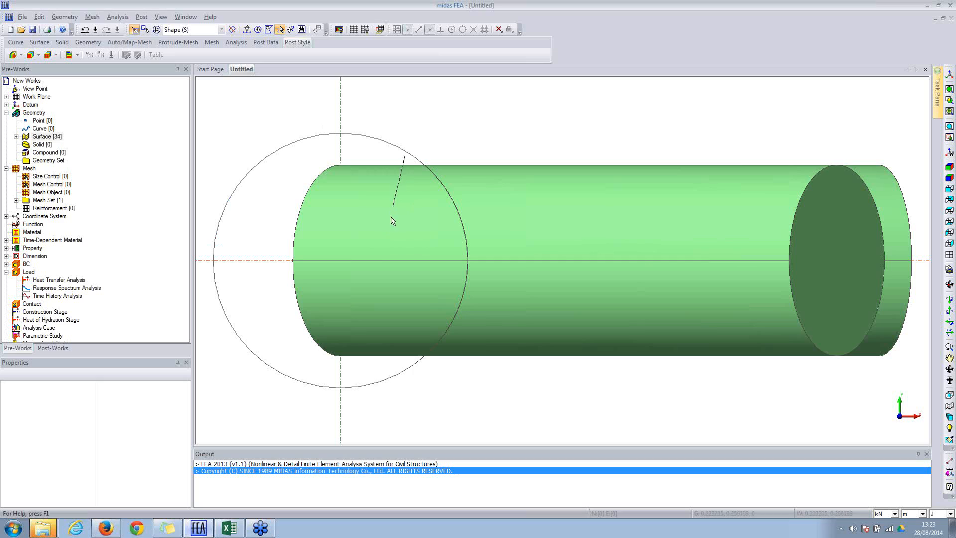
{"action": "left_click", "coordinate": [362, 374]}
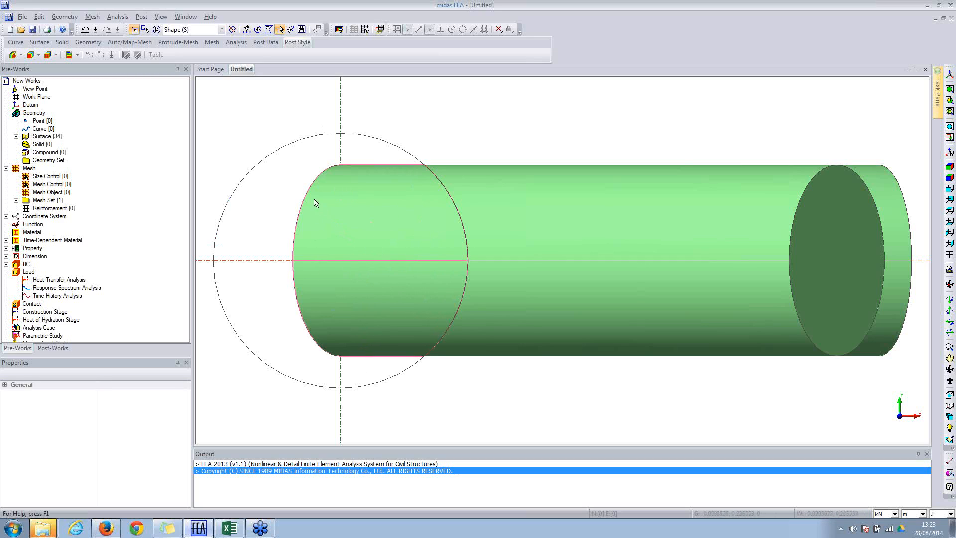
{"action": "key", "text": "Delete"}
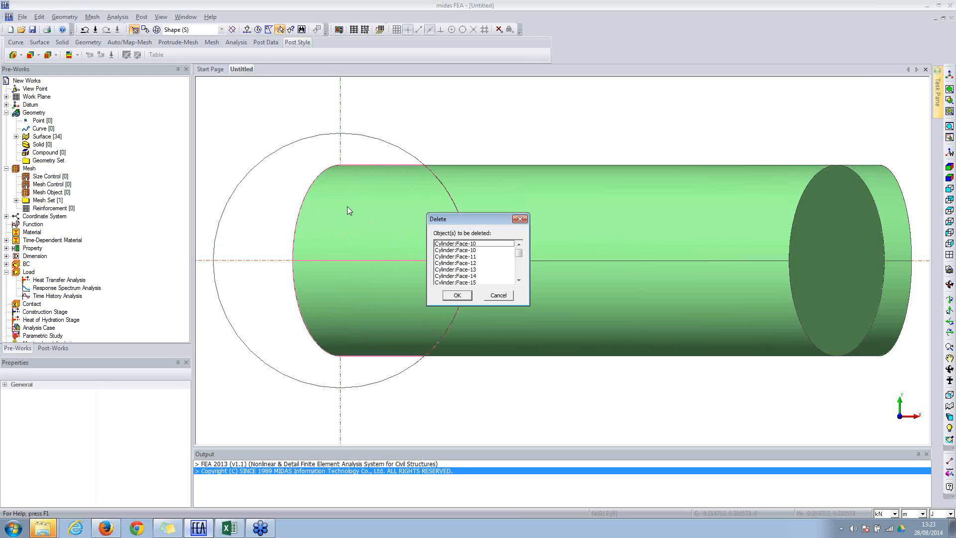
{"action": "left_click", "coordinate": [463, 295]}
{"action": "left_click", "coordinate": [313, 272]}
{"action": "key", "text": "Delete"}
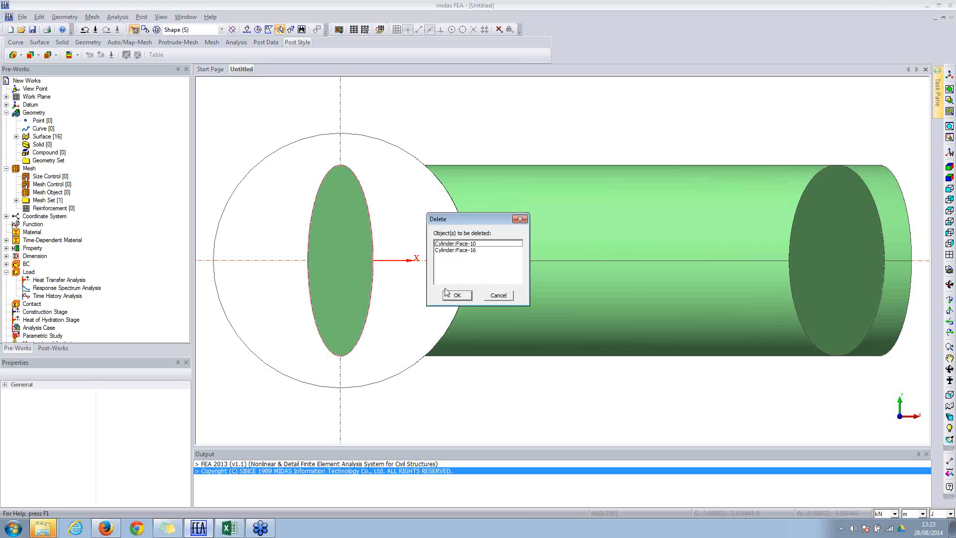
{"action": "left_click", "coordinate": [459, 292]}
Step: Delete the circular face closing the outer end of the upper inclined cylinder
{"action": "left_click", "coordinate": [246, 29]}
{"action": "middle_click_drag", "start_coordinate": [785, 320], "coordinate": [628, 313]}
{"action": "left_click", "coordinate": [600, 230]}
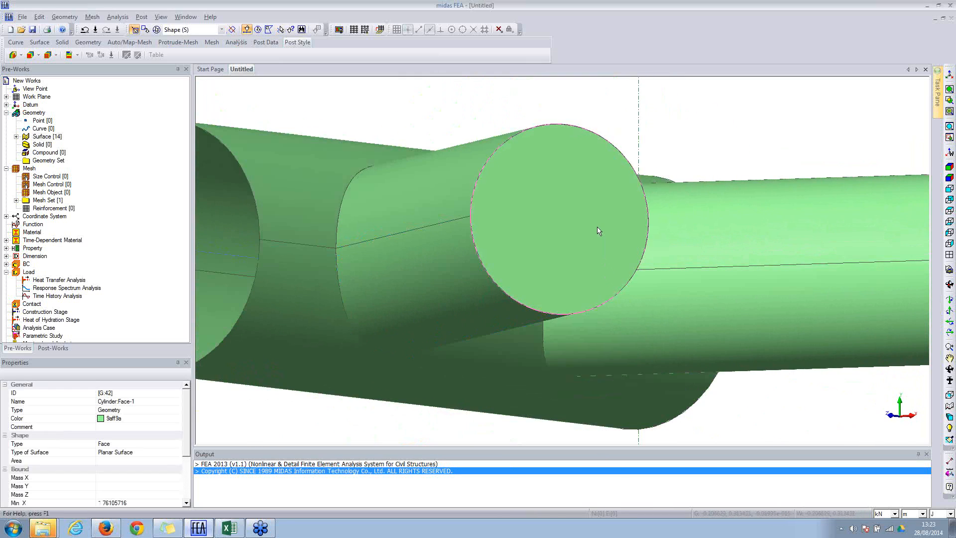
{"action": "key", "text": "Delete"}
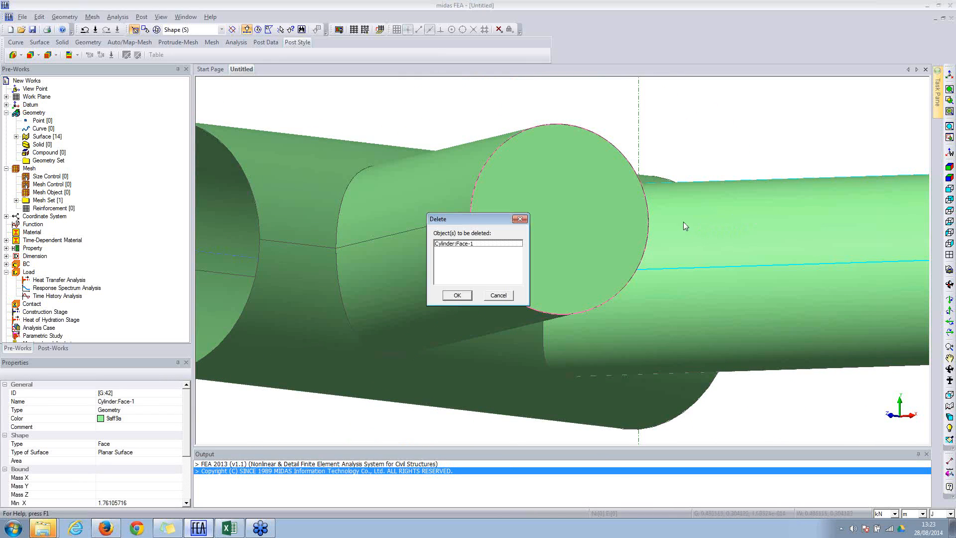
{"action": "left_click", "coordinate": [457, 294]}
Step: Delete the circular face closing the outer end of the lower inclined cylinder
{"action": "middle_click_drag", "start_coordinate": [808, 242], "coordinate": [694, 241]}
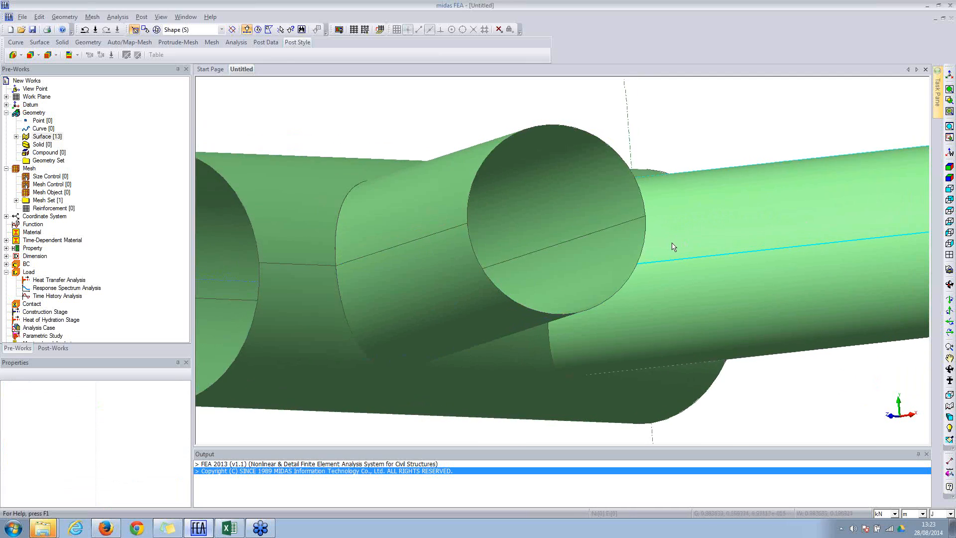
{"action": "middle_click_drag", "start_coordinate": [775, 286], "coordinate": [488, 278]}
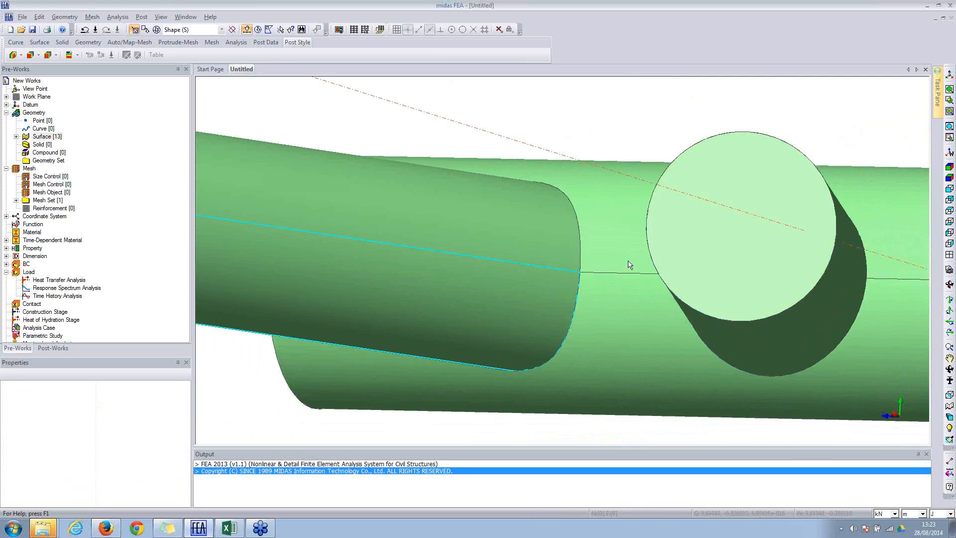
{"action": "left_click", "coordinate": [690, 250]}
{"action": "key", "text": "Delete"}
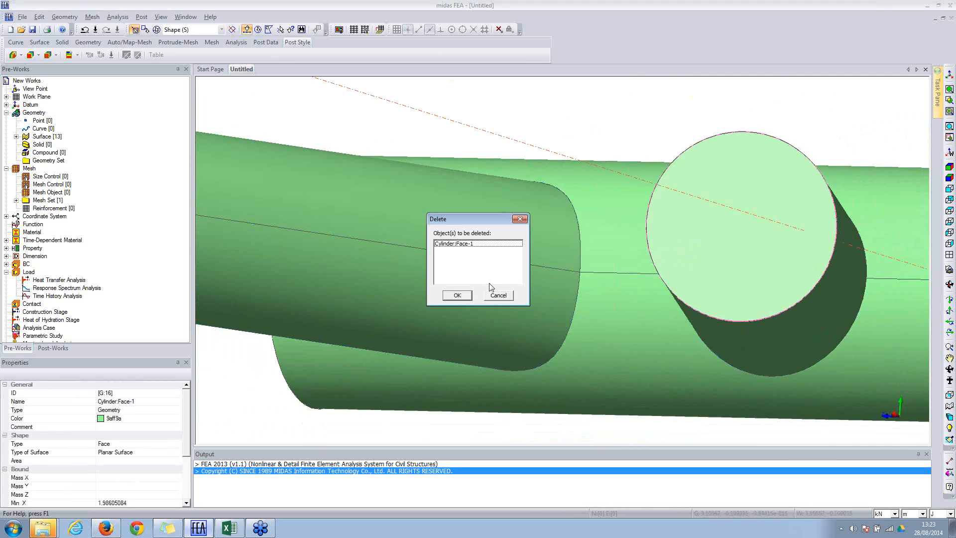
{"action": "left_click", "coordinate": [464, 292]}
{"action": "middle_click_drag", "start_coordinate": [670, 259], "coordinate": [948, 216]}
{"action": "middle_click_drag", "start_coordinate": [718, 232], "coordinate": [907, 188]}
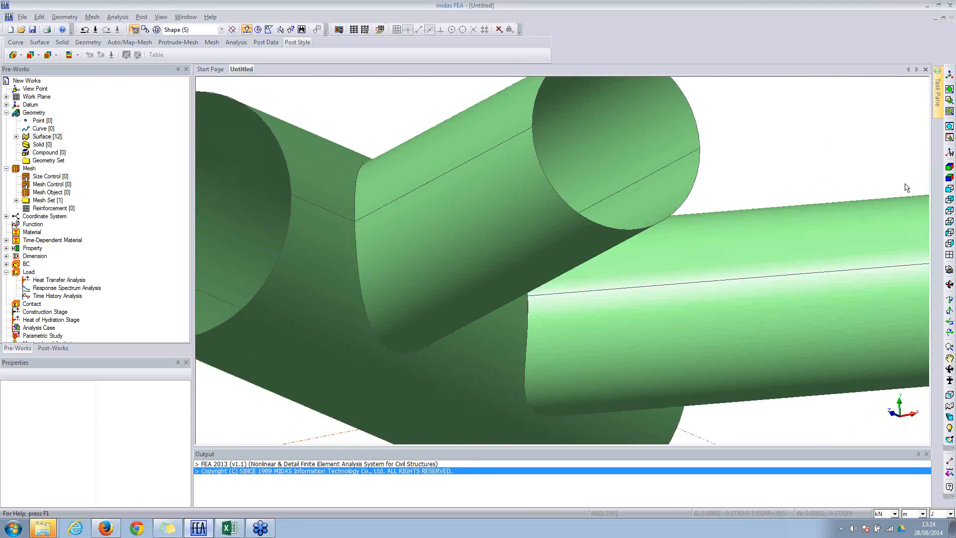
{"action": "left_click", "coordinate": [950, 167]}
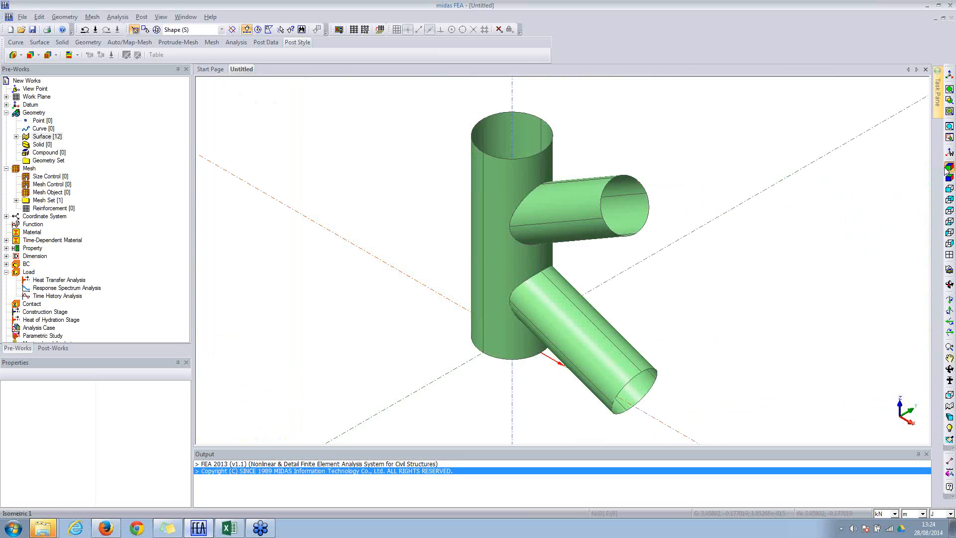
{"action": "middle_click_drag", "start_coordinate": [623, 214], "coordinate": [642, 233]}
{"action": "left_click", "coordinate": [949, 189]}
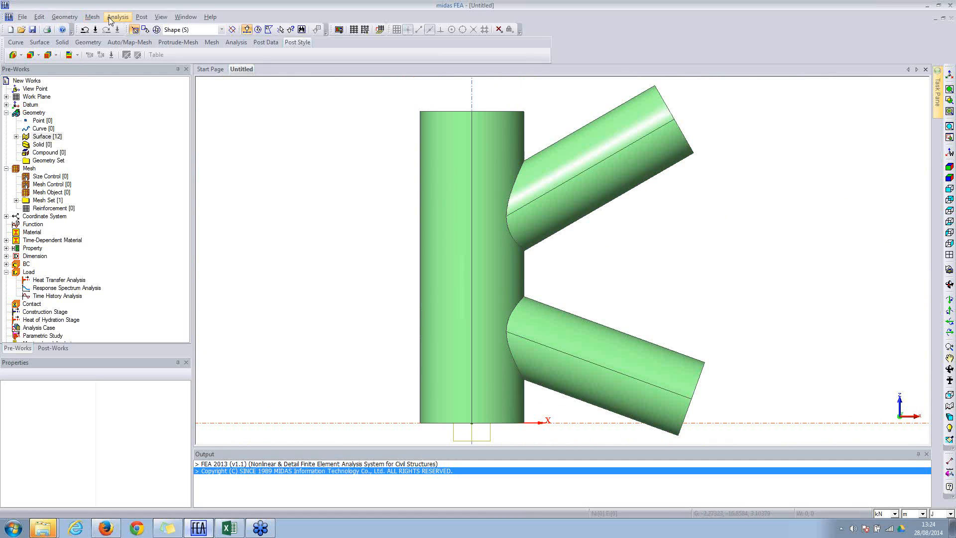
{"action": "left_click", "coordinate": [93, 18]}
{"action": "mouse_move", "coordinate": [116, 71]}
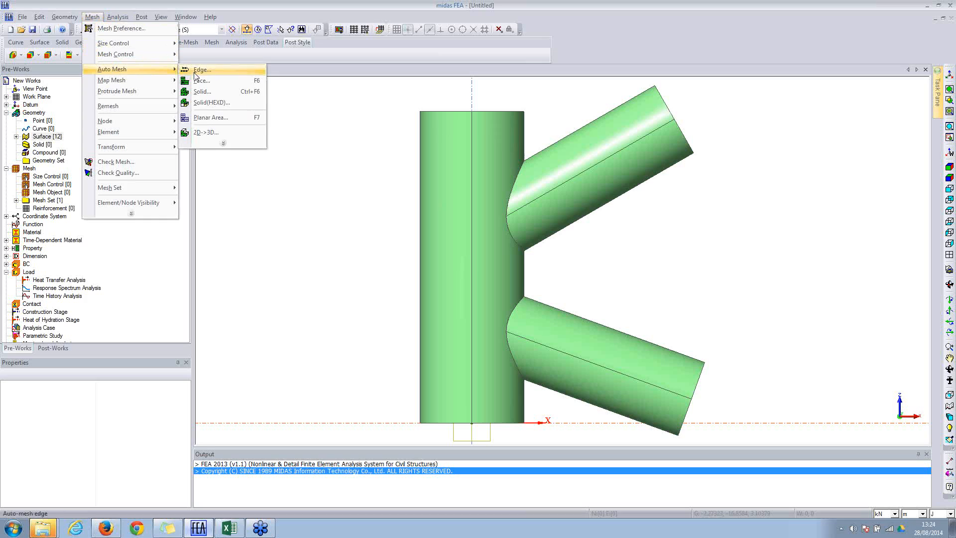
{"action": "left_click", "coordinate": [202, 81]}
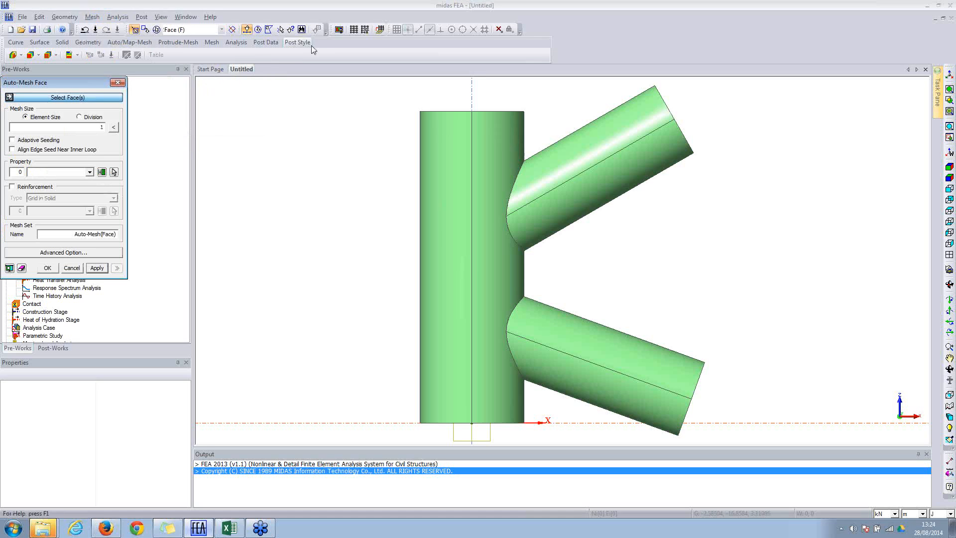
{"action": "left_click", "coordinate": [302, 29]}
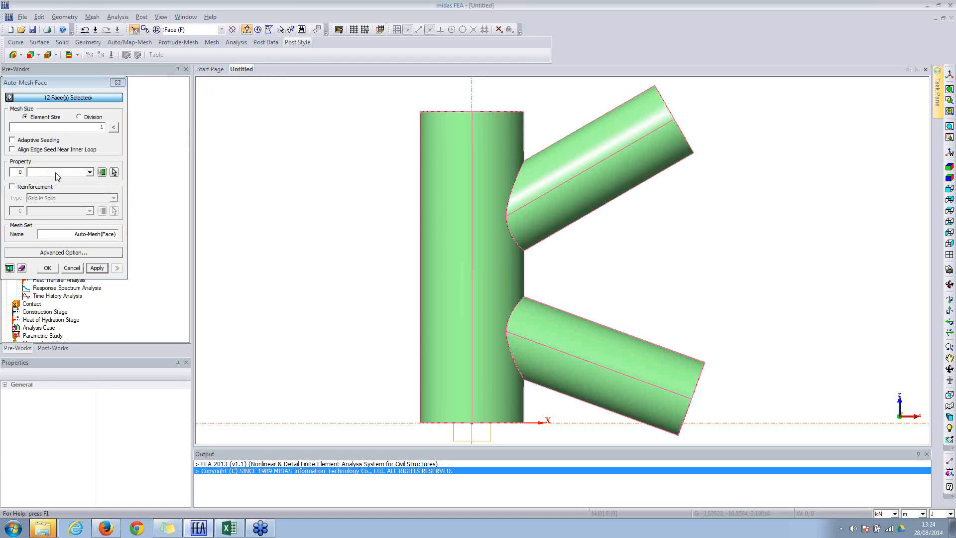
{"action": "left_click", "coordinate": [102, 171]}
{"action": "left_click_drag", "start_coordinate": [230, 91], "coordinate": [291, 94]}
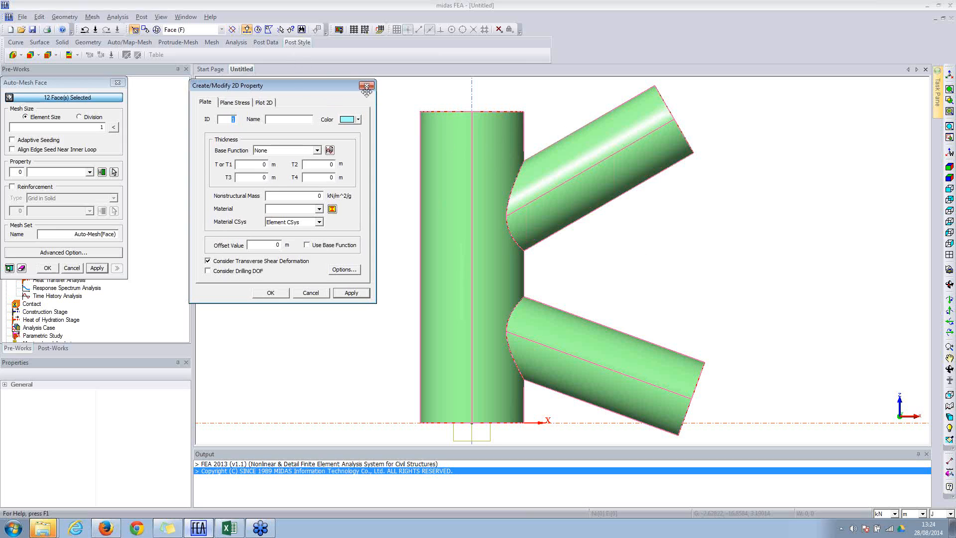
{"action": "left_click", "coordinate": [332, 209]}
{"action": "left_click_drag", "start_coordinate": [313, 126], "coordinate": [488, 125]}
{"action": "left_click", "coordinate": [552, 122]}
{"action": "left_click", "coordinate": [367, 85]}
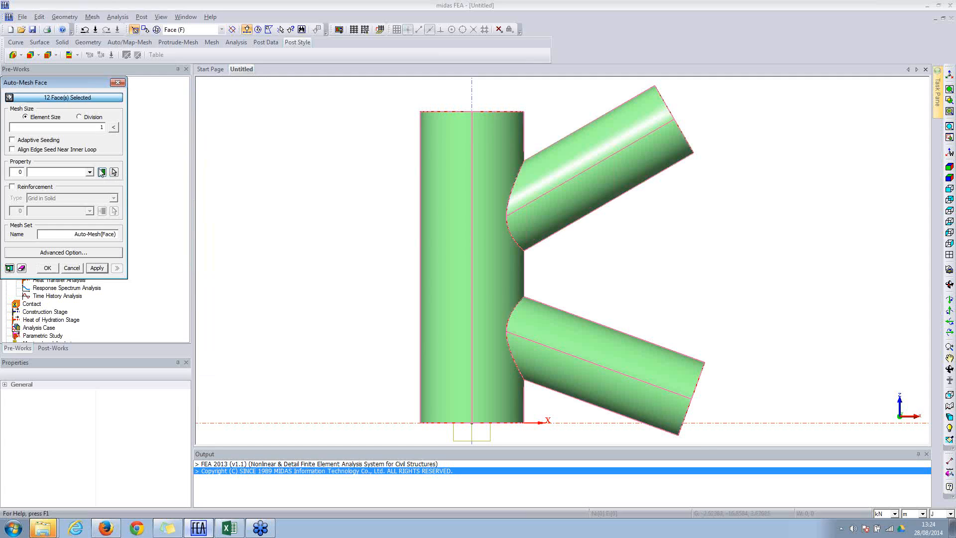
{"action": "left_click", "coordinate": [118, 83]}
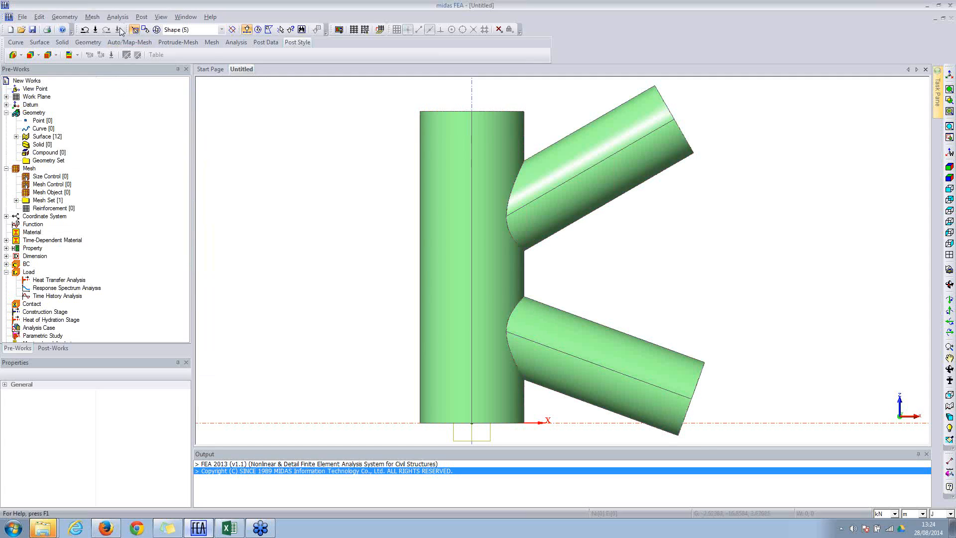
Step: Start a new isotropic material and load steel grade EN(S)_S355 from the EN(S) material database
{"action": "left_click", "coordinate": [117, 17]}
{"action": "left_click", "coordinate": [132, 43]}
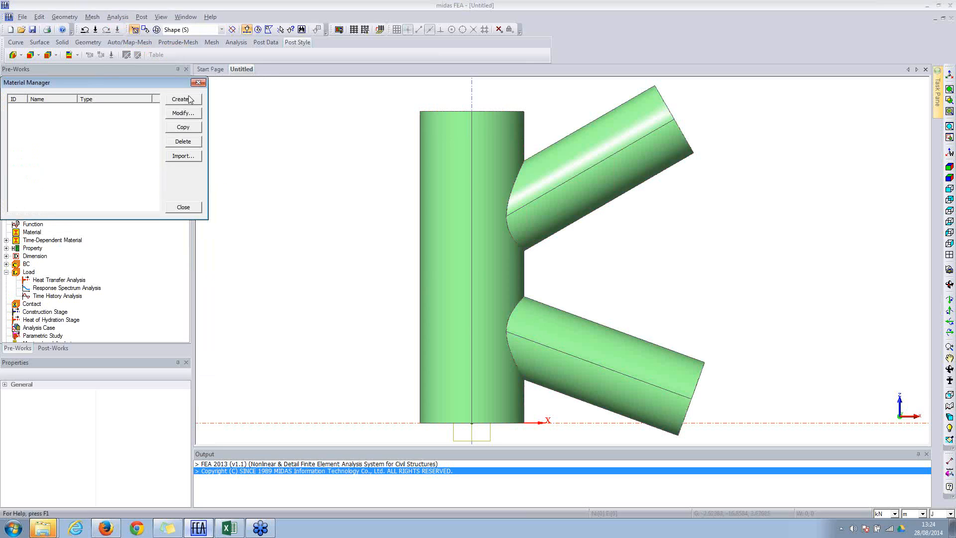
{"action": "left_click", "coordinate": [183, 99]}
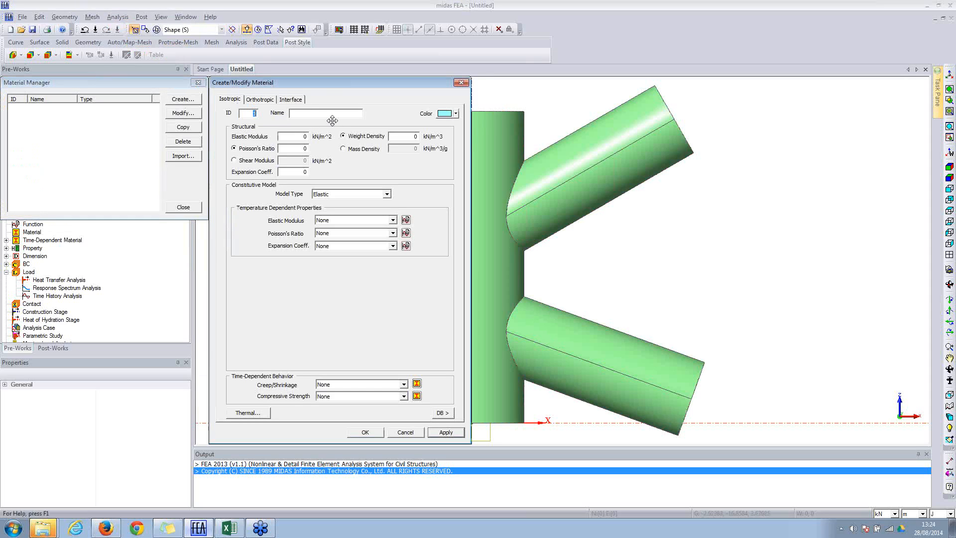
{"action": "left_click", "coordinate": [442, 413]}
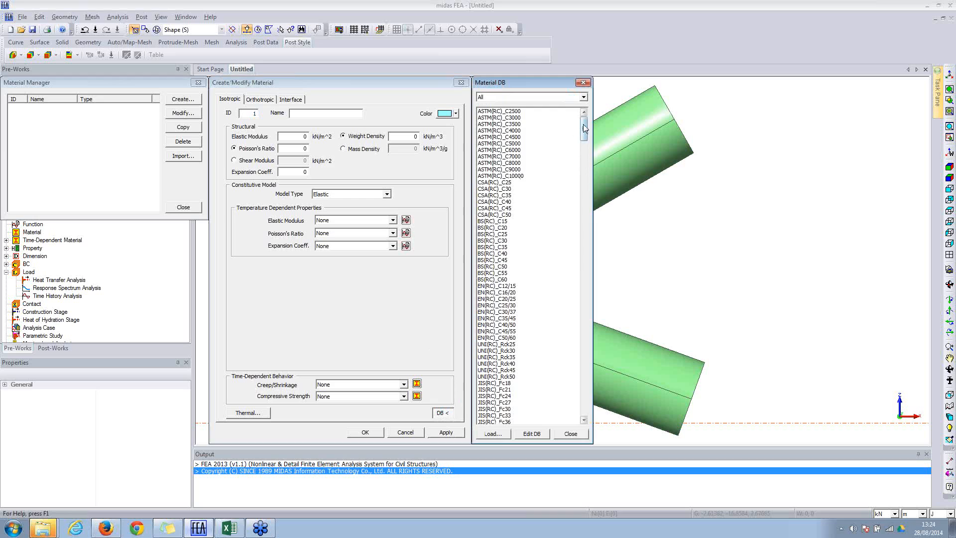
{"action": "left_click", "coordinate": [538, 97]}
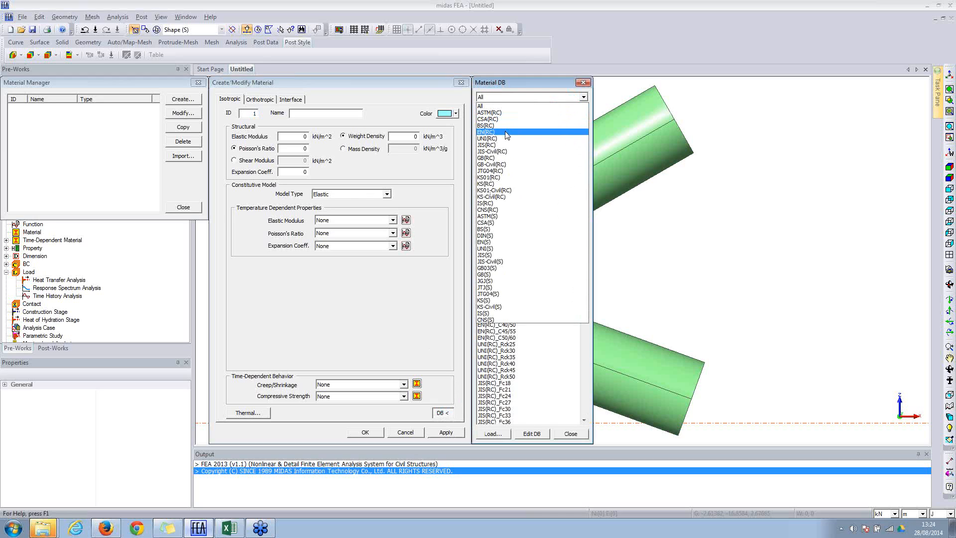
{"action": "left_click", "coordinate": [492, 242]}
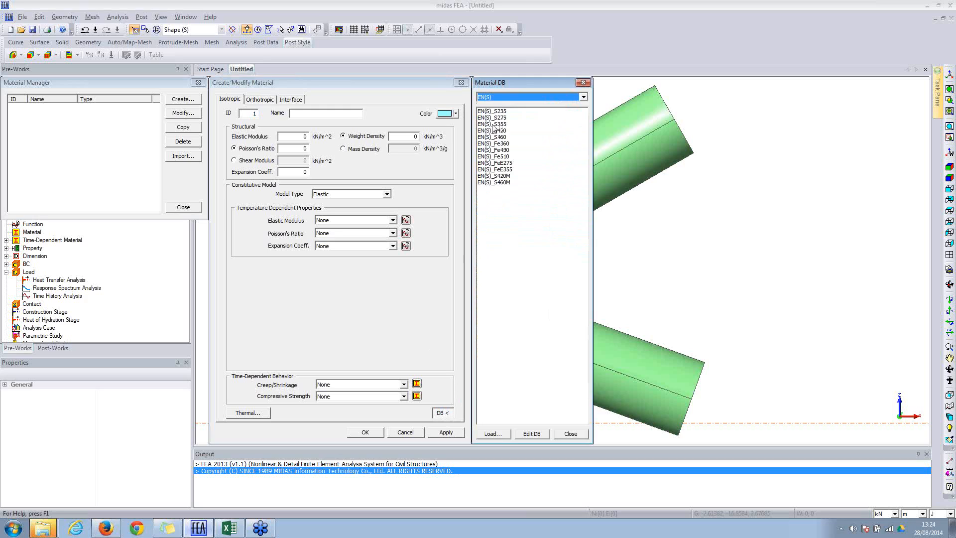
{"action": "left_click", "coordinate": [494, 124]}
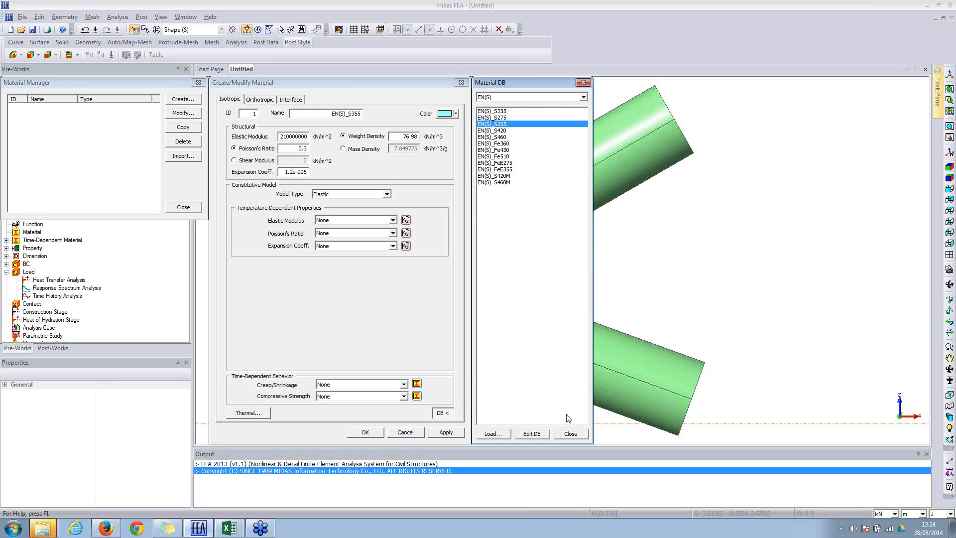
Step: Give the S355 material a Von Mises model with an initial yield stress of 355000 kN/m^2 and add it
{"action": "left_click", "coordinate": [343, 195]}
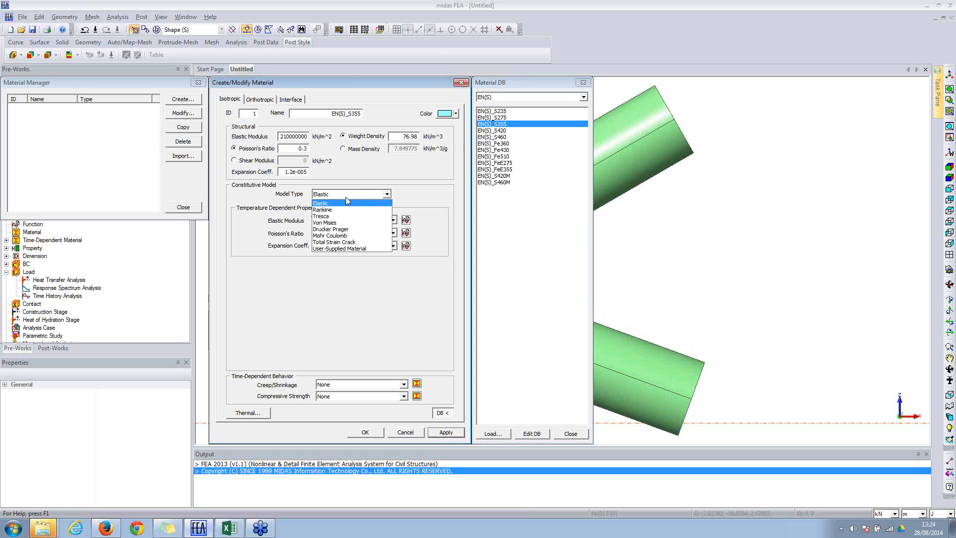
{"action": "left_click", "coordinate": [343, 224]}
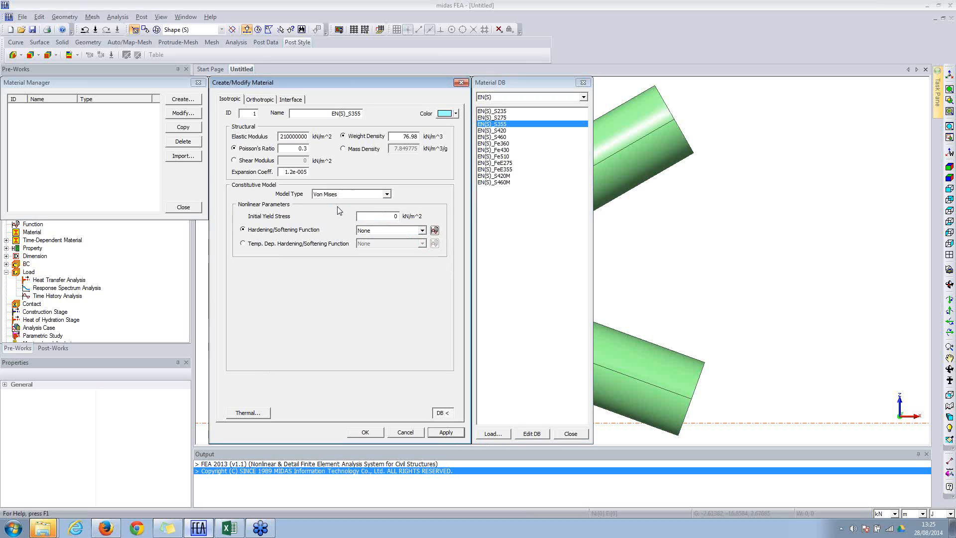
{"action": "left_click", "coordinate": [394, 217]}
{"action": "left_click", "coordinate": [434, 230]}
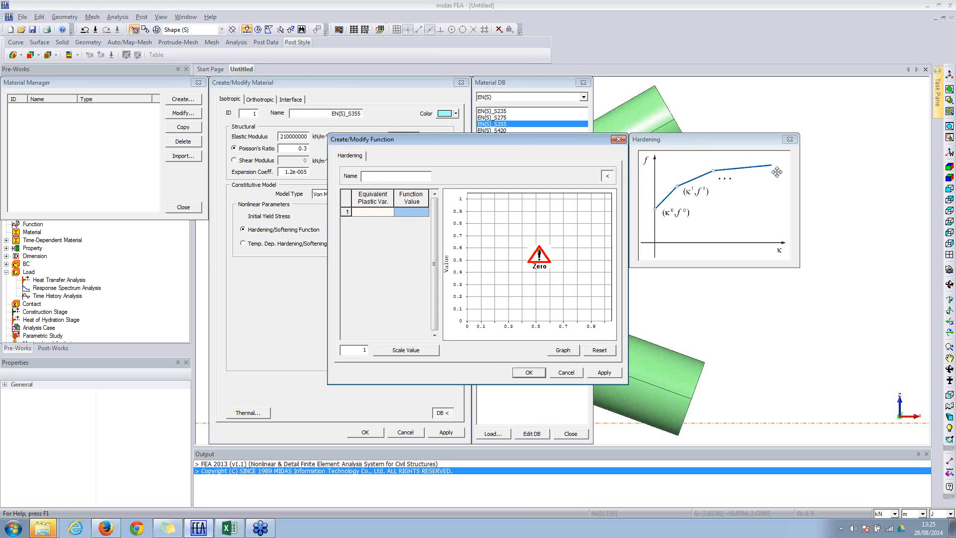
{"action": "left_click", "coordinate": [618, 140]}
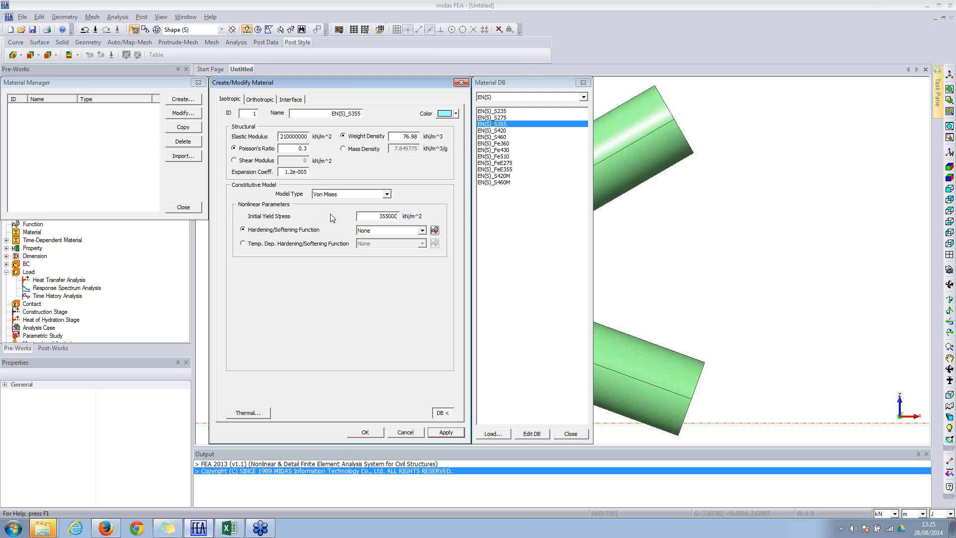
{"action": "left_click", "coordinate": [444, 434]}
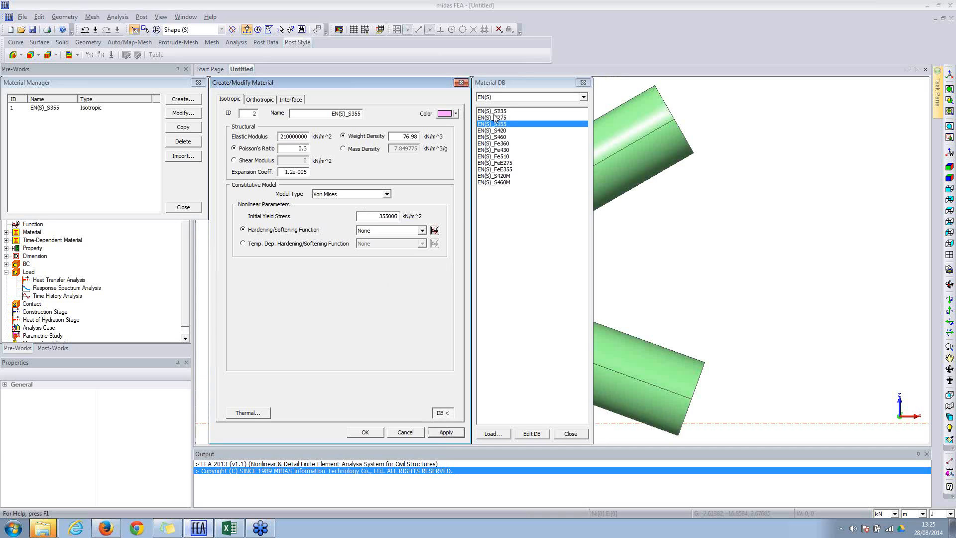
Step: Add a second material, EN(S)_S275, using the Von Mises model with an initial yield stress of 275000 kN/m^2
{"action": "left_click", "coordinate": [494, 117]}
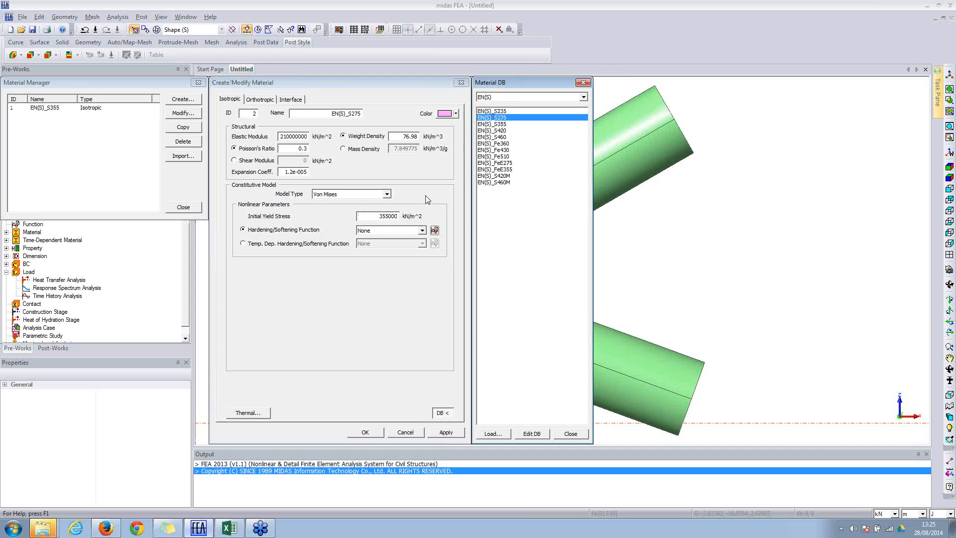
{"action": "left_click_drag", "start_coordinate": [388, 217], "coordinate": [380, 218]}
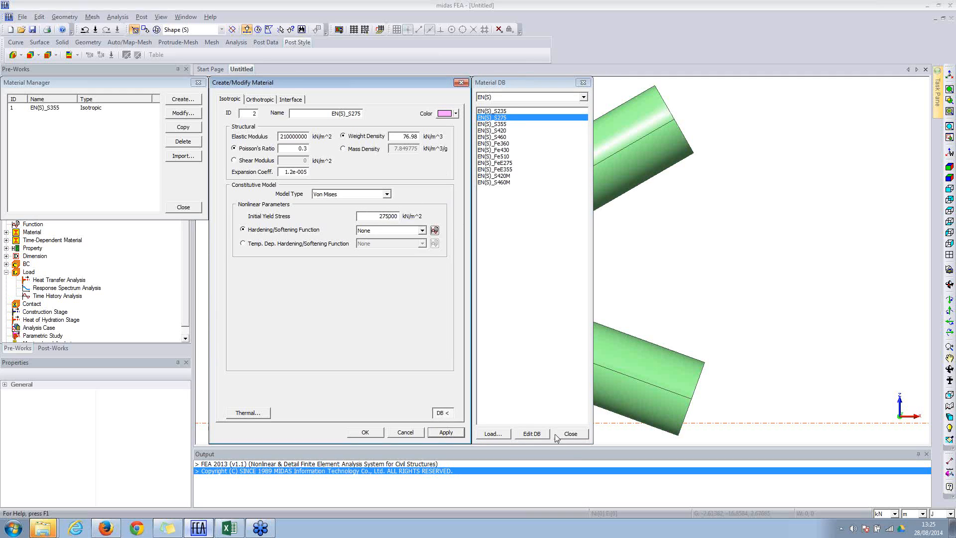
{"action": "left_click", "coordinate": [364, 433]}
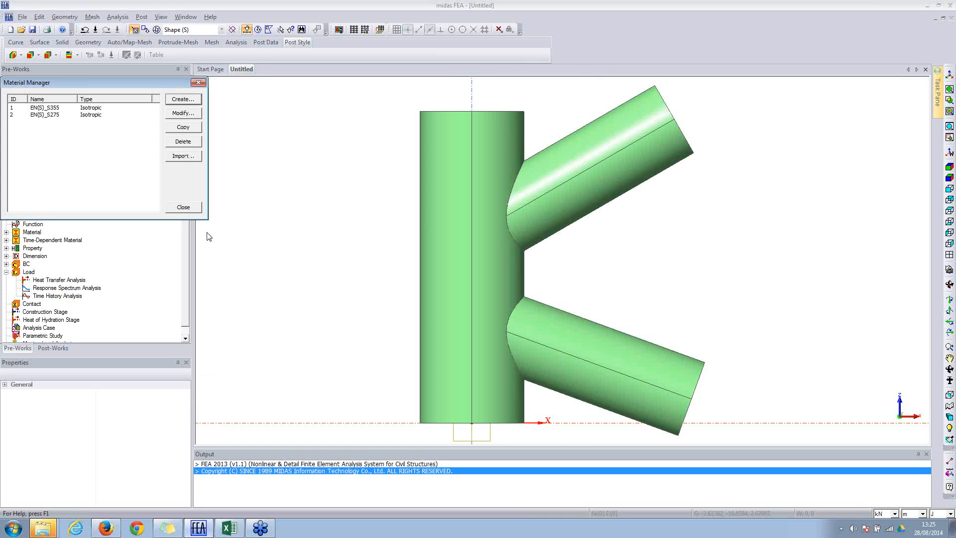
{"action": "left_click", "coordinate": [176, 208]}
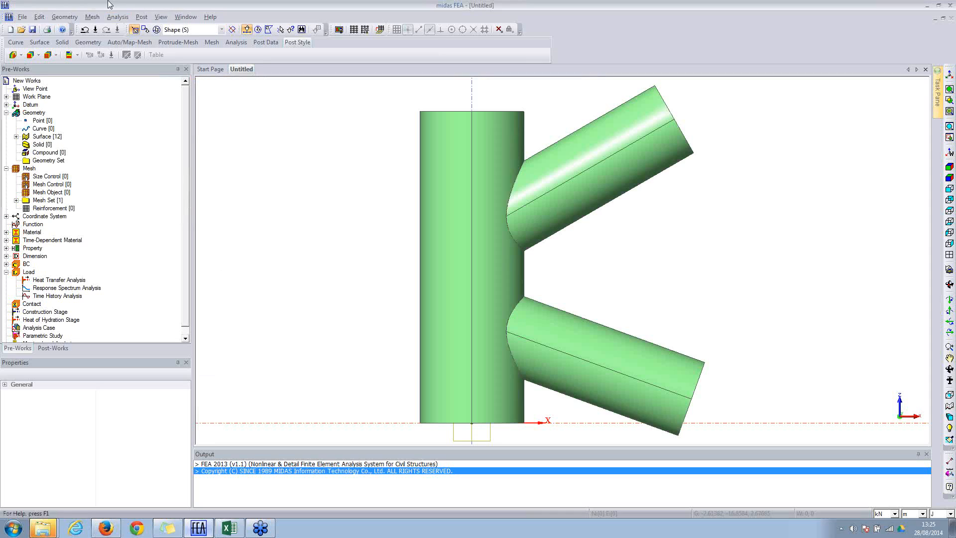
Step: Create a 2D plate property named column with thickness 0.05 m and material EN(S)_S355
{"action": "left_click", "coordinate": [118, 17]}
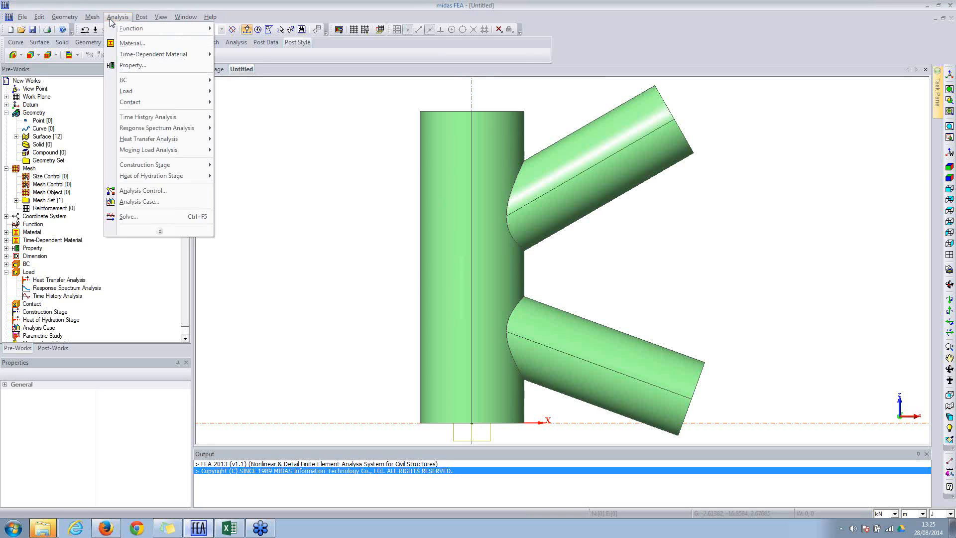
{"action": "left_click", "coordinate": [132, 65]}
{"action": "left_click", "coordinate": [196, 100]}
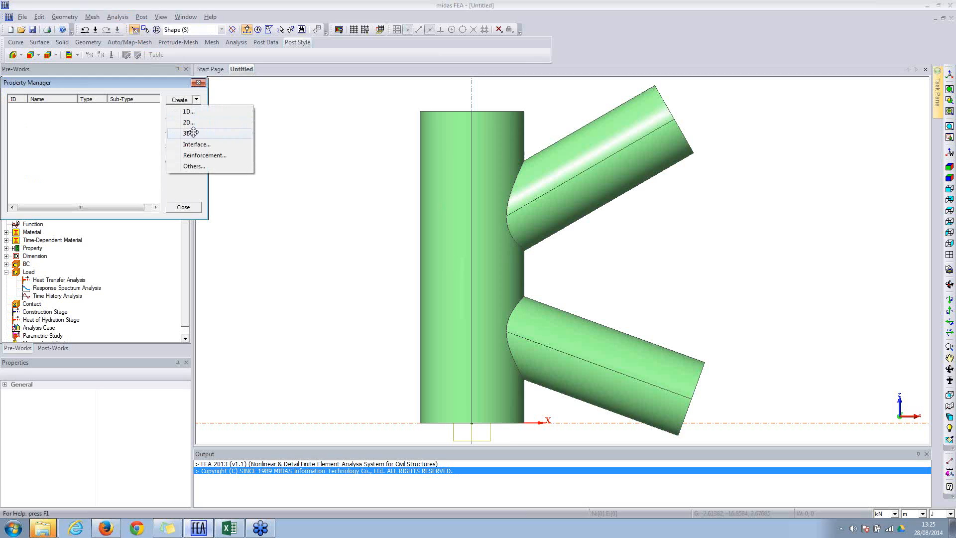
{"action": "left_click", "coordinate": [188, 122]}
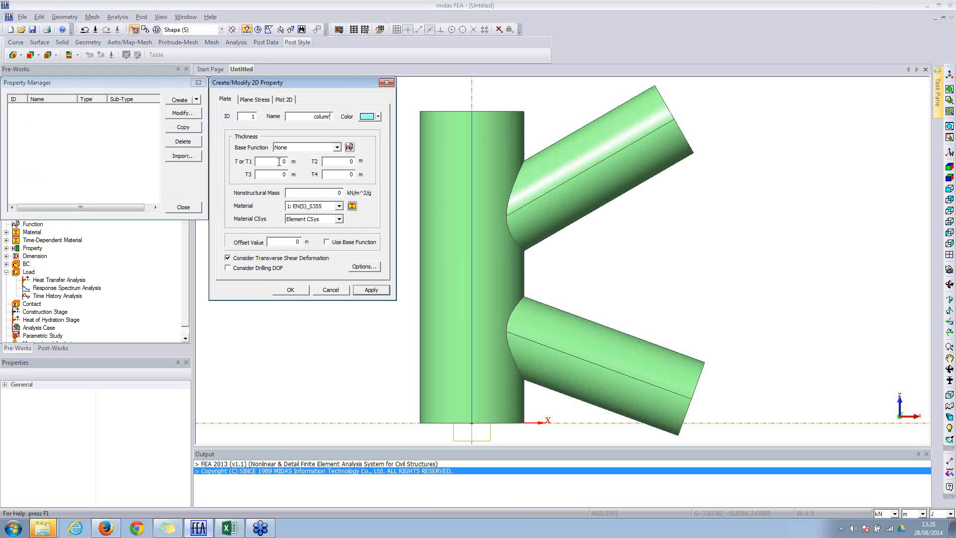
{"action": "key", "text": "BackSpace"}
{"action": "left_click", "coordinate": [363, 291]}
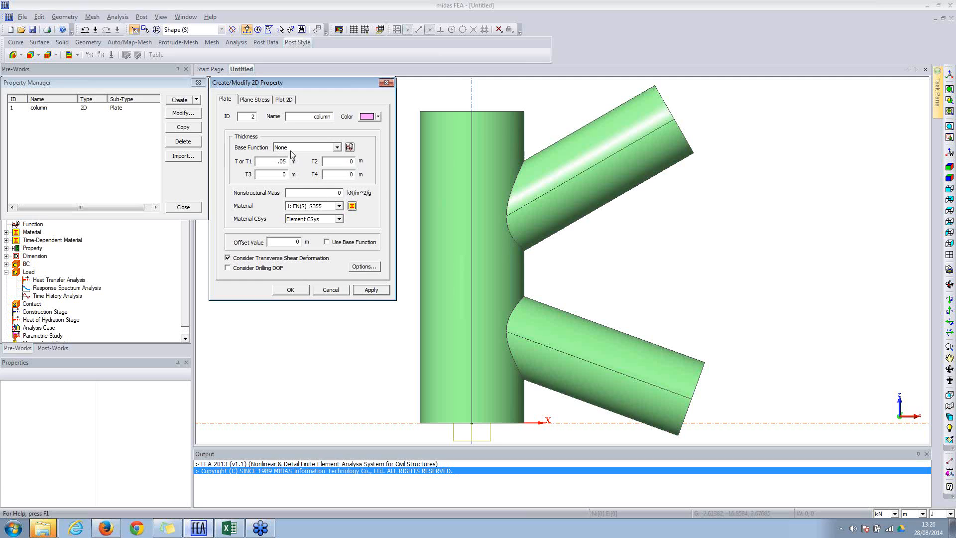
Step: Create a second 2D plate property named brace with thickness 0.04 m and material EN(S)_S275
{"action": "double_click", "coordinate": [330, 117]}
{"action": "type", "text": "orace"}
{"action": "left_click", "coordinate": [324, 209]}
{"action": "left_click", "coordinate": [320, 220]}
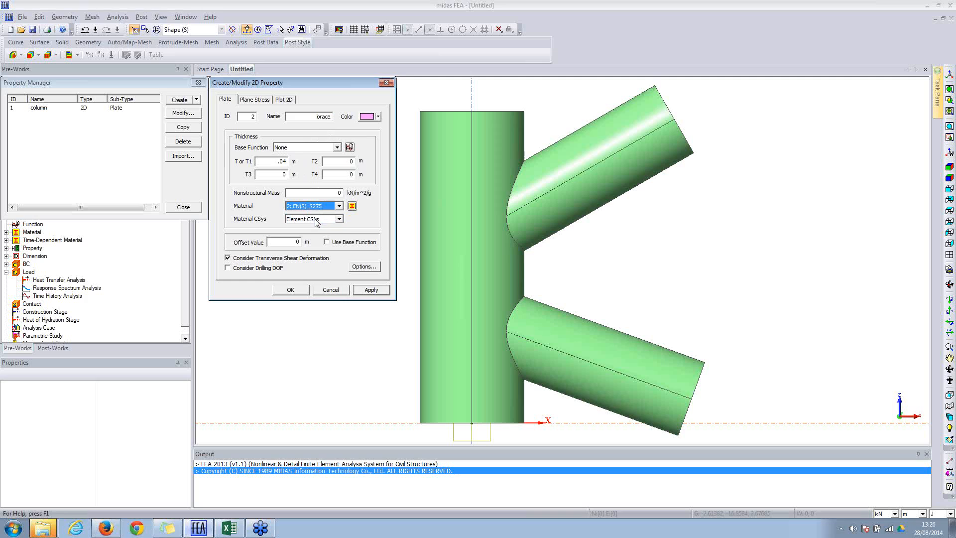
{"action": "left_click", "coordinate": [291, 290]}
{"action": "left_click", "coordinate": [183, 207]}
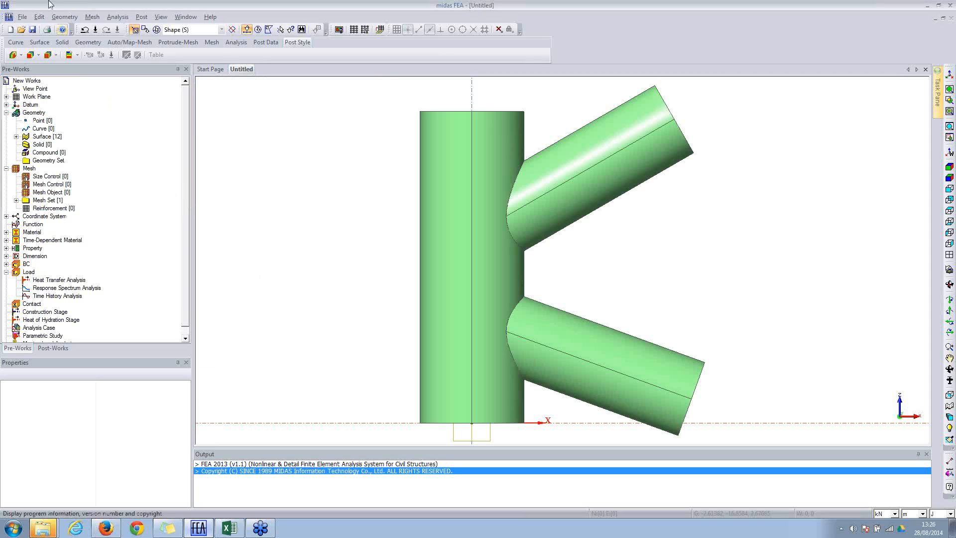
Step: Start automatic face meshing and select the four cylindrical faces of the vertical column
{"action": "left_click", "coordinate": [92, 16]}
{"action": "mouse_move", "coordinate": [107, 69]}
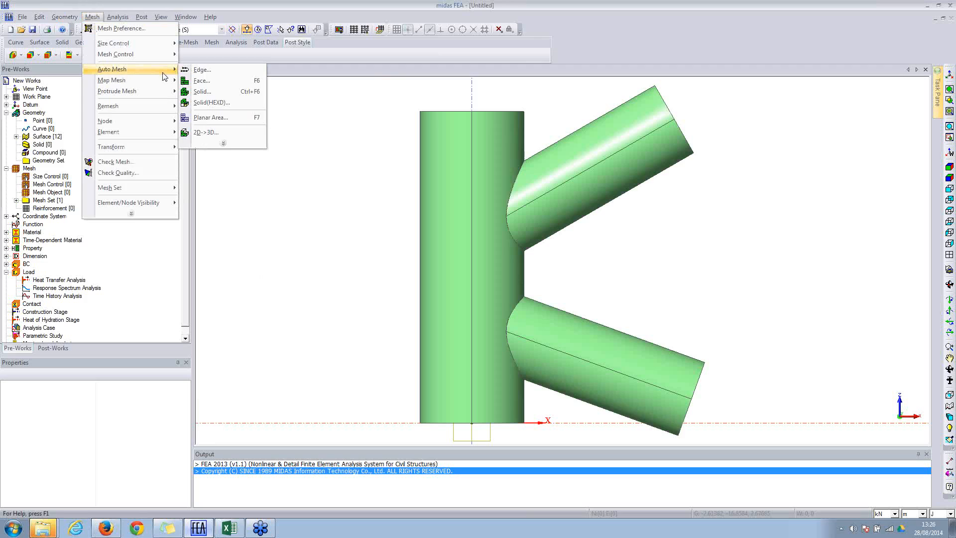
{"action": "left_click", "coordinate": [196, 81]}
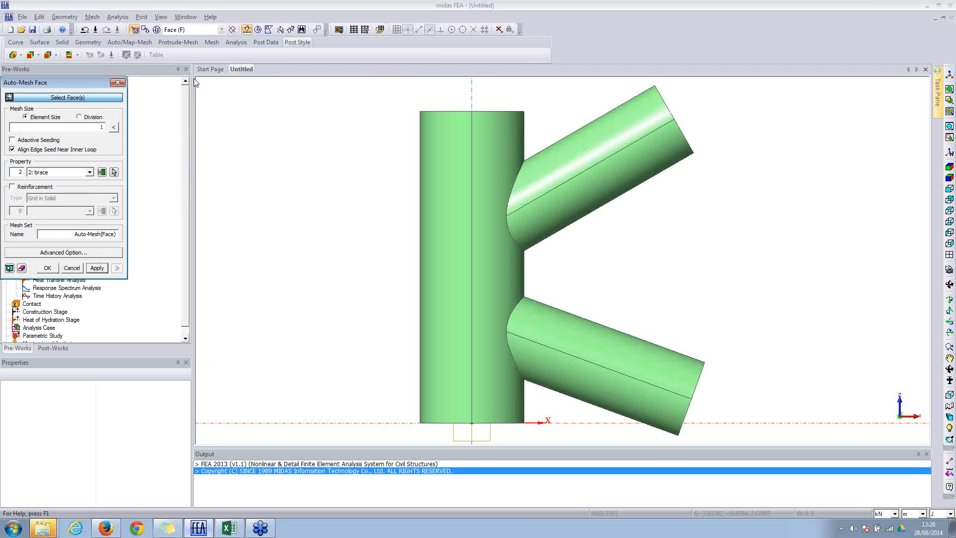
{"action": "left_click", "coordinate": [435, 130]}
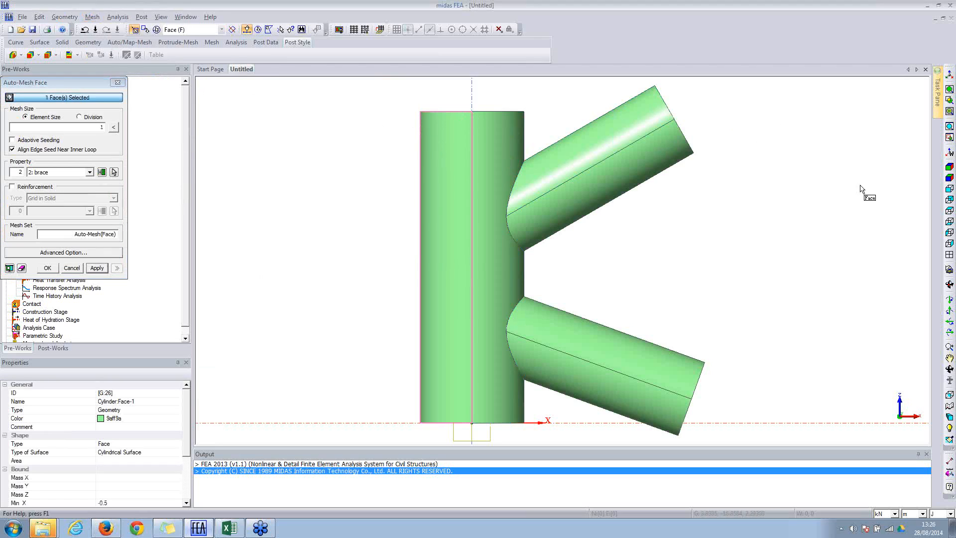
{"action": "left_click", "coordinate": [280, 30]}
{"action": "left_click", "coordinate": [546, 103]}
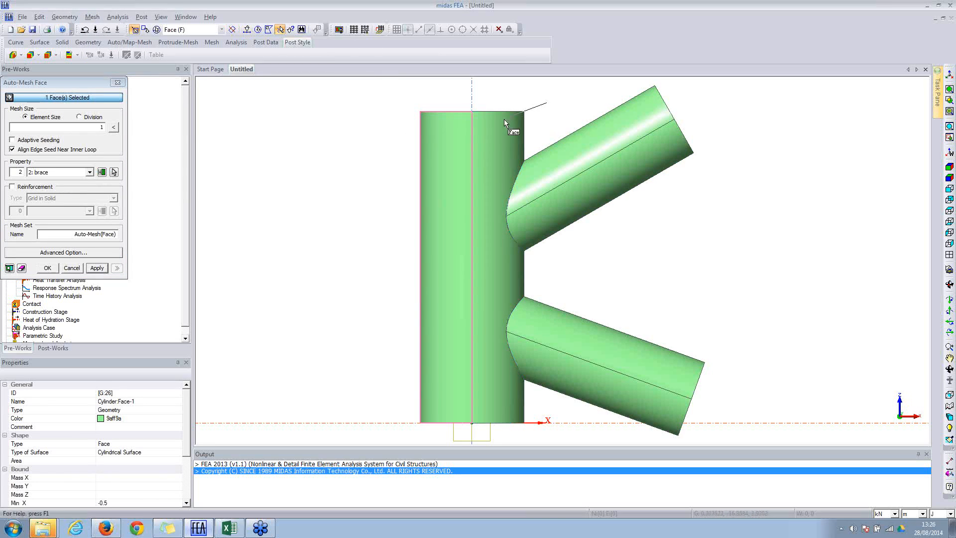
{"action": "double_click", "coordinate": [397, 188]}
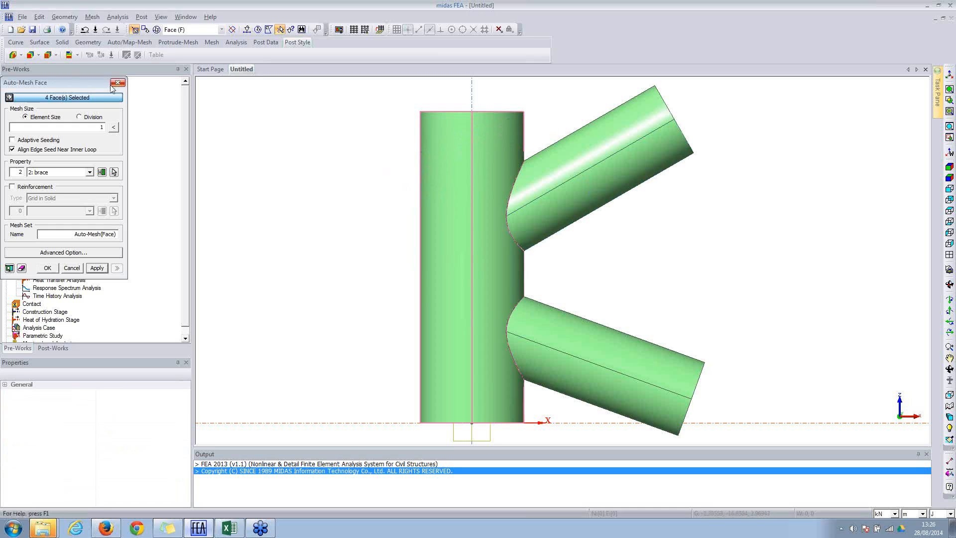
{"action": "left_click_drag", "start_coordinate": [67, 82], "coordinate": [207, 86]}
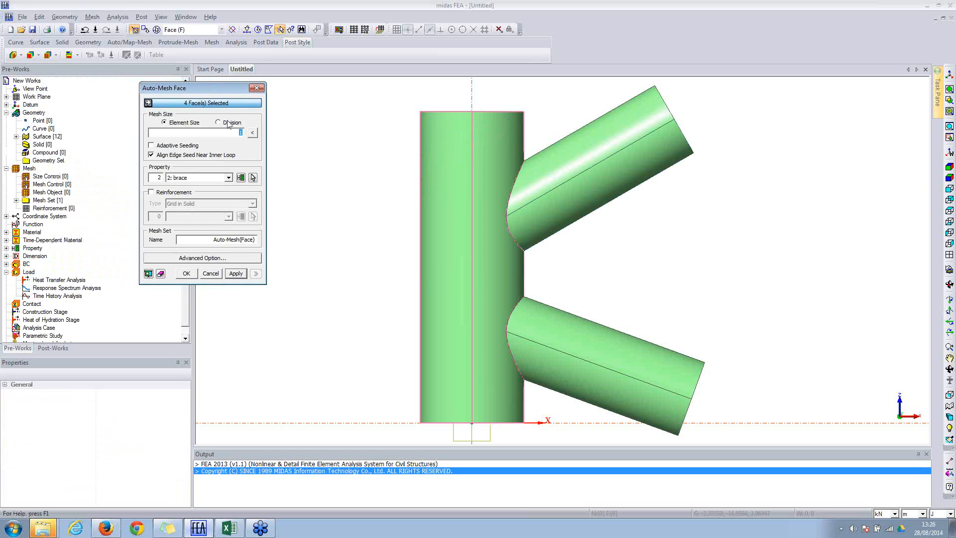
Step: Mesh the column faces with an element size of 0.1 m and the column property, previewing the edge seeds first
{"action": "left_click", "coordinate": [252, 133]}
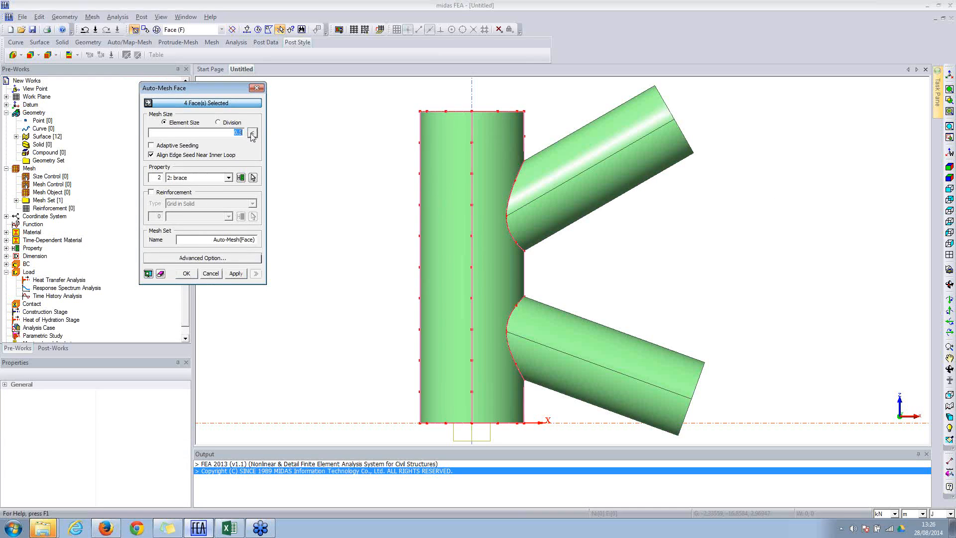
{"action": "type", "text": "0.1"}
{"action": "left_click", "coordinate": [190, 178]}
{"action": "left_click", "coordinate": [185, 188]}
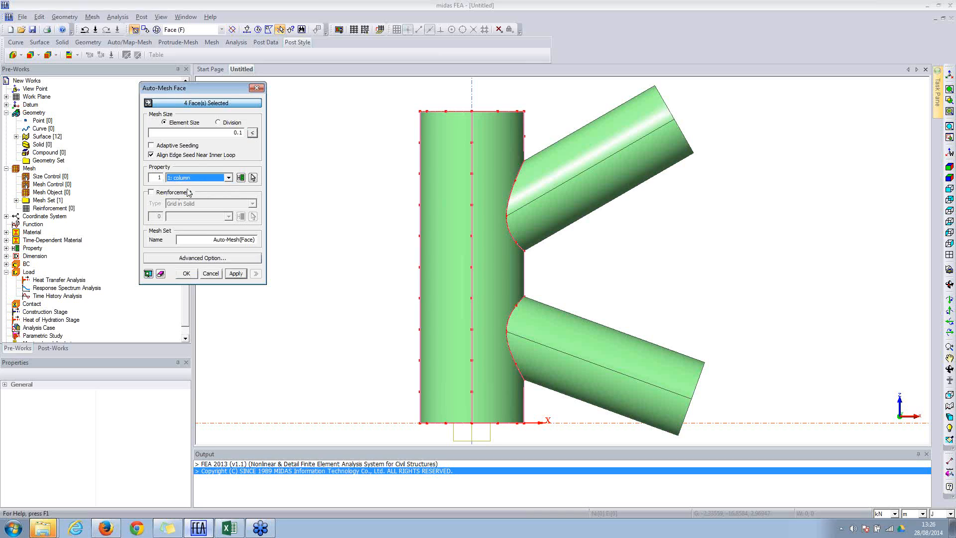
{"action": "left_click", "coordinate": [149, 274]}
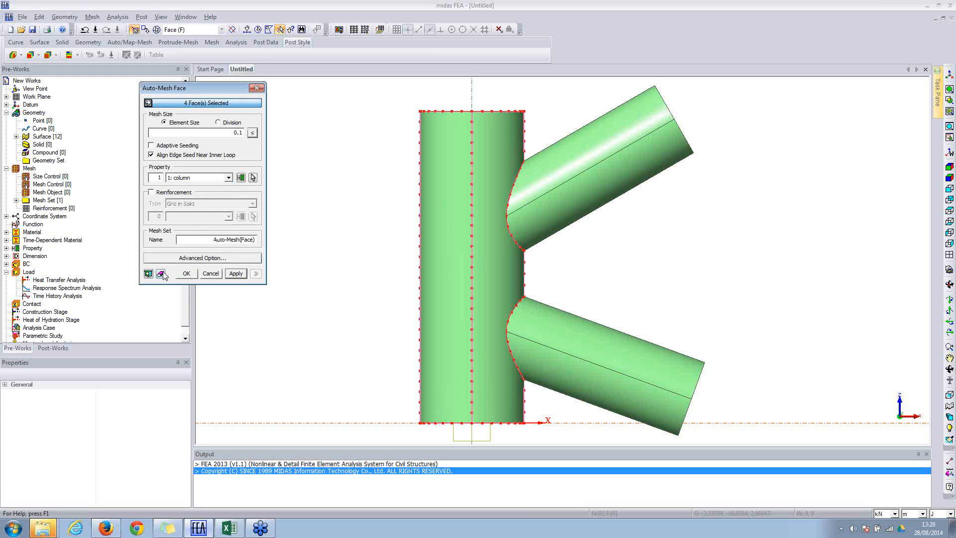
{"action": "left_click", "coordinate": [235, 273]}
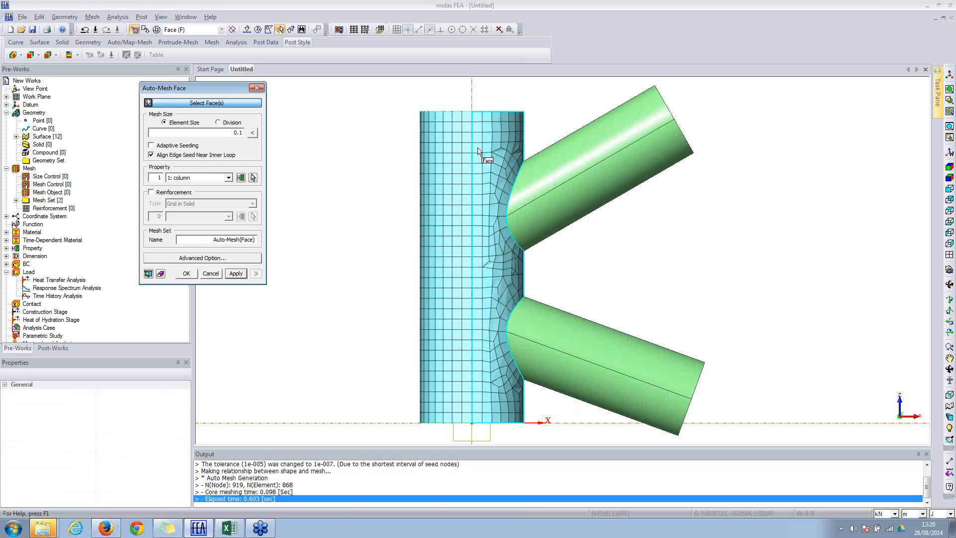
Step: Mesh all faces of both inclined tubes with the brace property, naming the mesh set Brace
{"action": "left_click", "coordinate": [280, 29]}
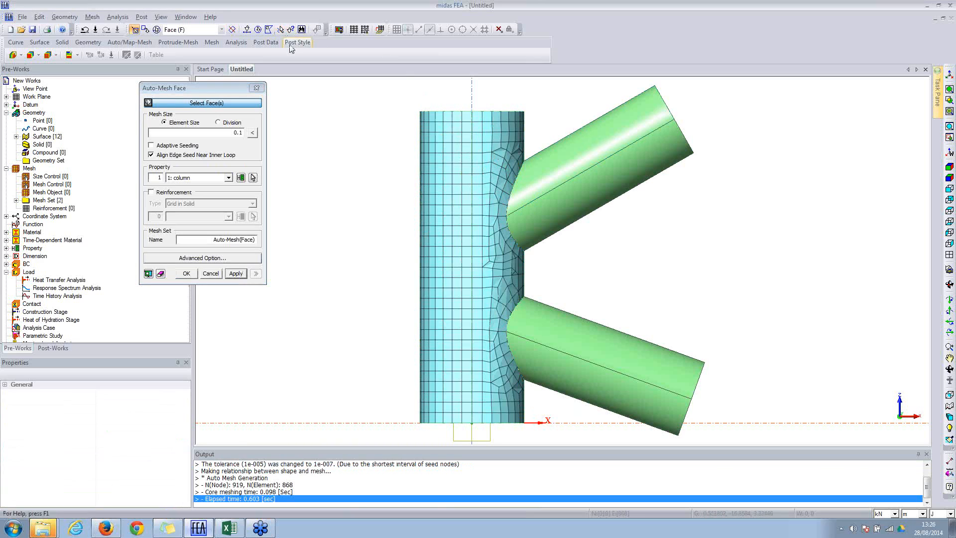
{"action": "left_click", "coordinate": [603, 81]}
{"action": "double_click", "coordinate": [614, 425]}
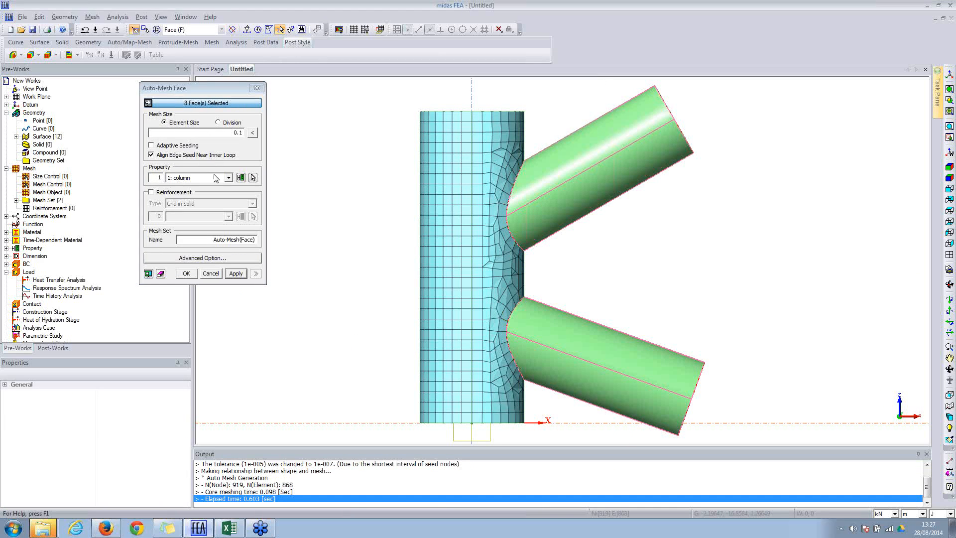
{"action": "left_click", "coordinate": [218, 178]}
{"action": "left_click", "coordinate": [180, 192]}
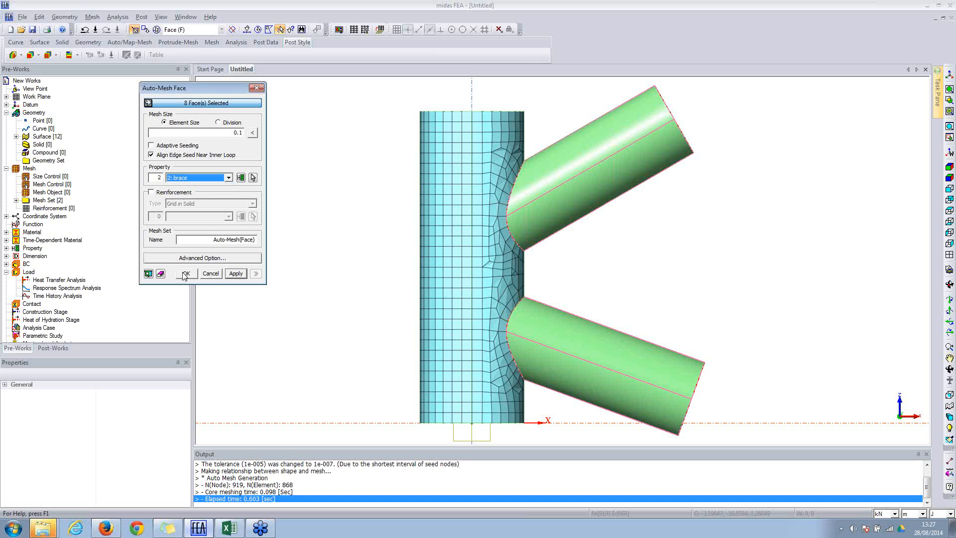
{"action": "left_click_drag", "start_coordinate": [214, 239], "coordinate": [251, 241]}
{"action": "type", "text": "Brace"}
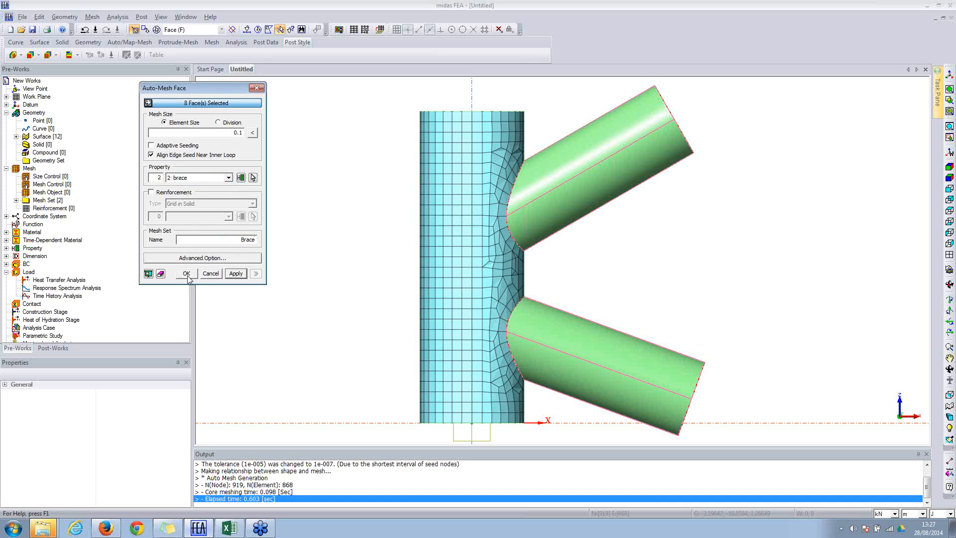
{"action": "left_click", "coordinate": [187, 274]}
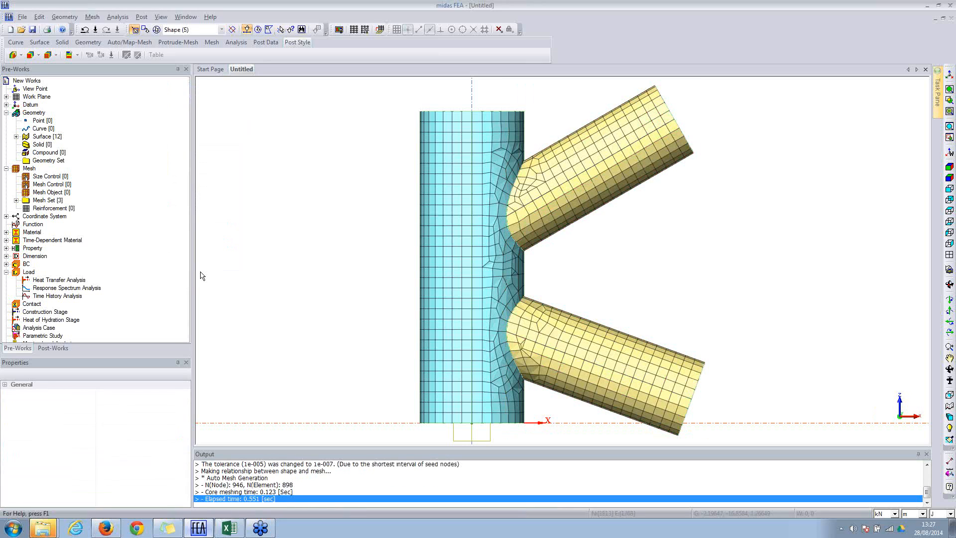
{"action": "middle_click_drag", "start_coordinate": [561, 191], "coordinate": [242, 252], "text": "ctrl"}
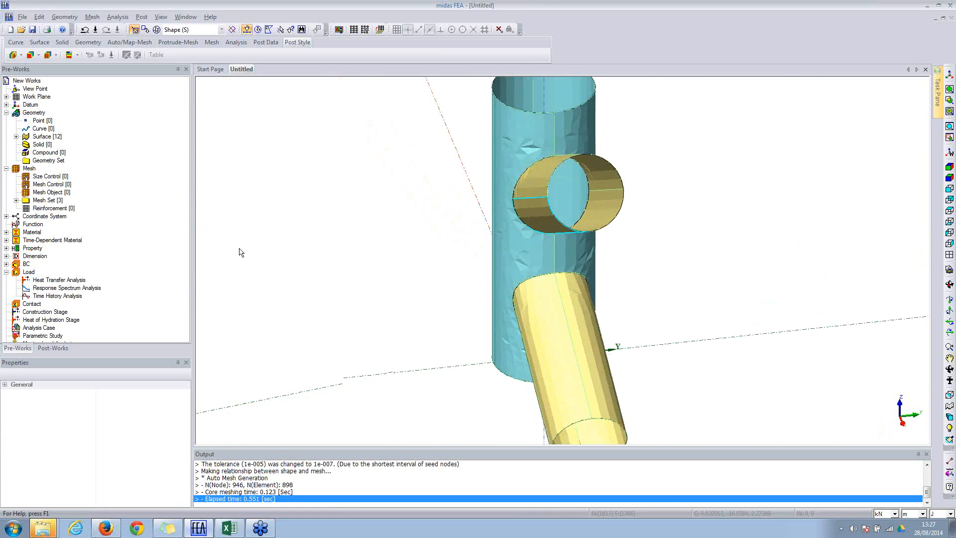
{"action": "mouse_move", "coordinate": [569, 231]}
{"action": "middle_mouse_down", "text": "ctrl"}
{"action": "mouse_move", "coordinate": [449, 212]}
{"action": "mouse_move", "coordinate": [429, 226]}
{"action": "mouse_move", "coordinate": [674, 232]}
{"action": "mouse_move", "coordinate": [858, 291]}
{"action": "middle_mouse_up", "text": "ctrl"}
{"action": "middle_click_drag", "start_coordinate": [603, 207], "coordinate": [520, 237], "text": "ctrl"}
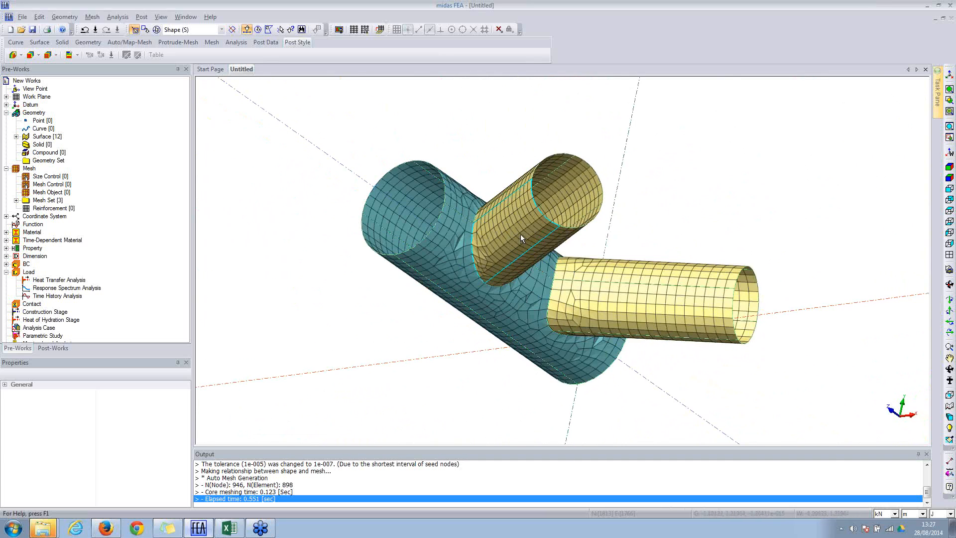
{"action": "left_click", "coordinate": [947, 167]}
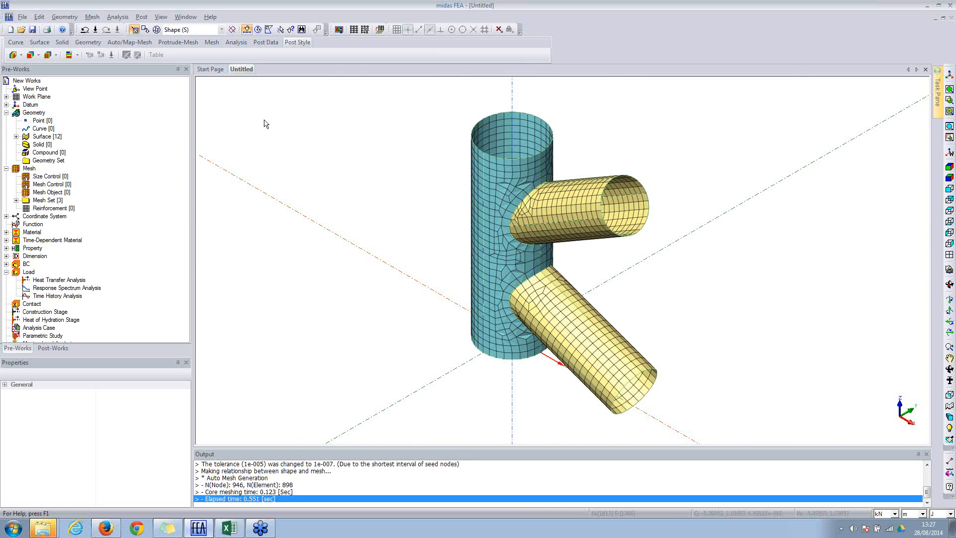
Step: Start a boundary constraint in a new BC set named Supports, with the joint shown from the front
{"action": "left_click", "coordinate": [119, 18]}
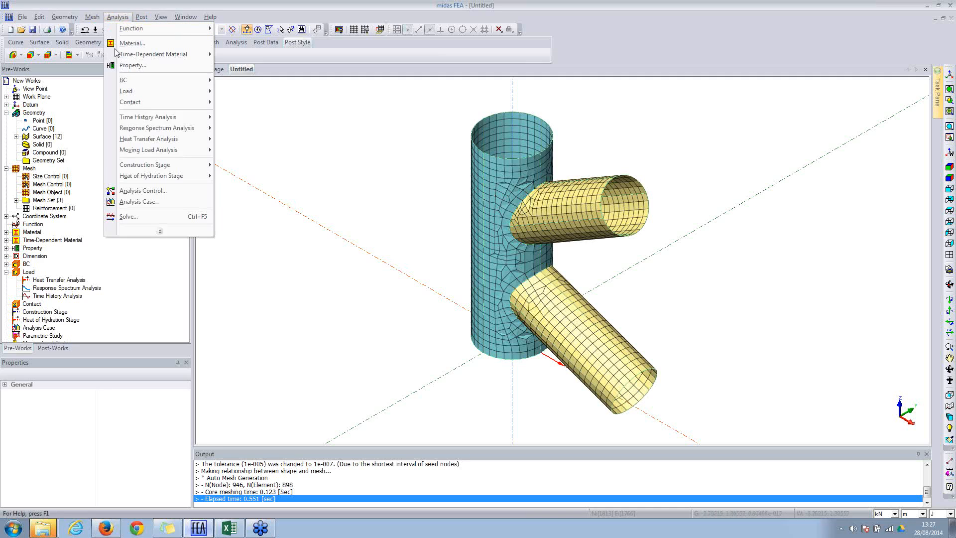
{"action": "mouse_move", "coordinate": [135, 80]}
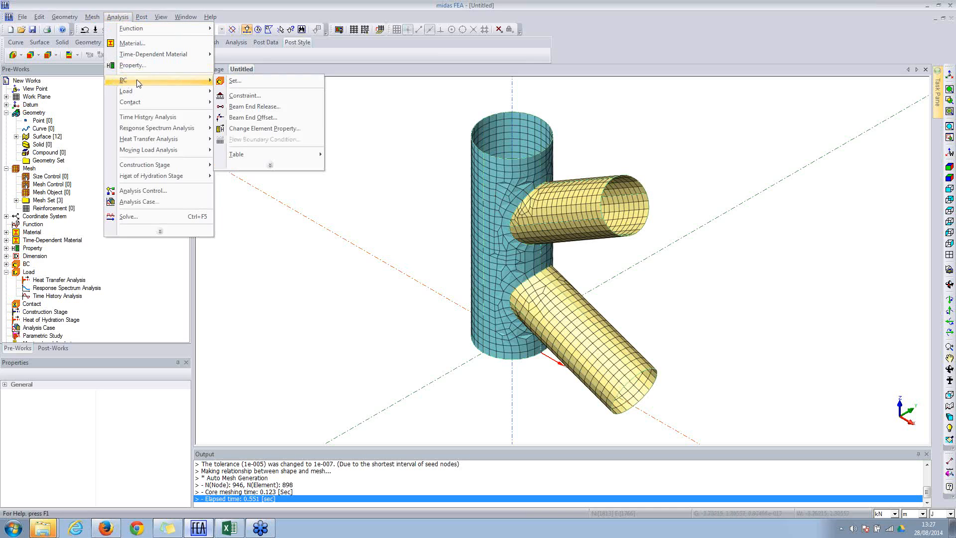
{"action": "left_click", "coordinate": [232, 97]}
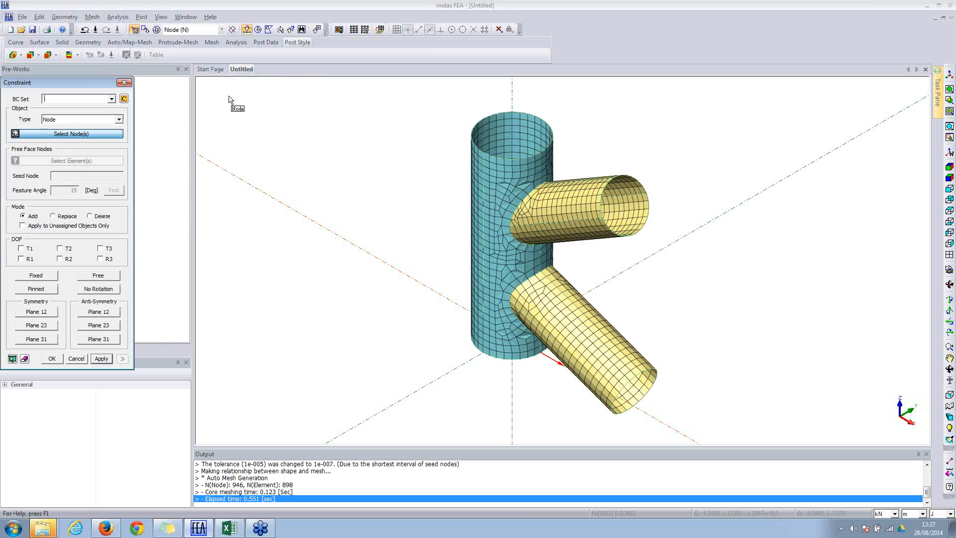
{"action": "left_click", "coordinate": [950, 199]}
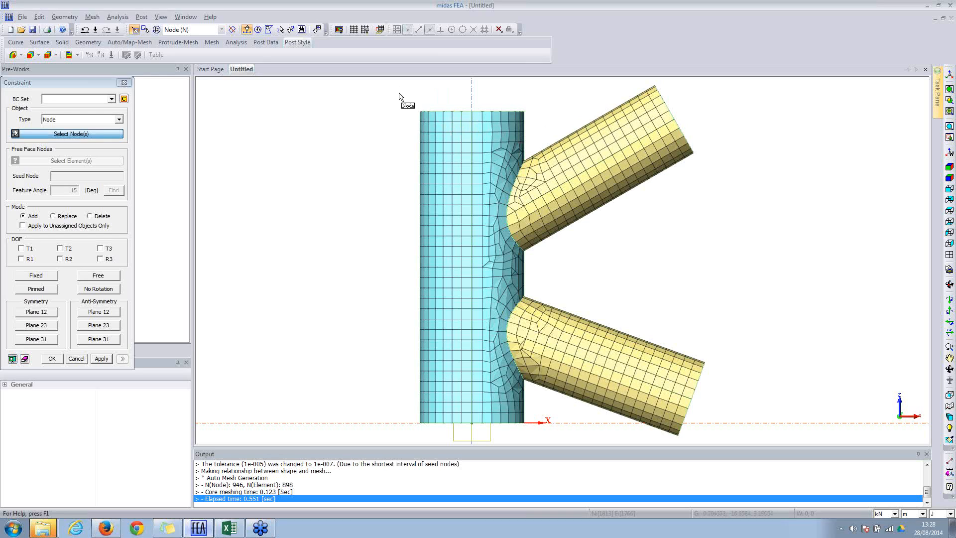
{"action": "left_click_drag", "start_coordinate": [105, 83], "coordinate": [265, 101]}
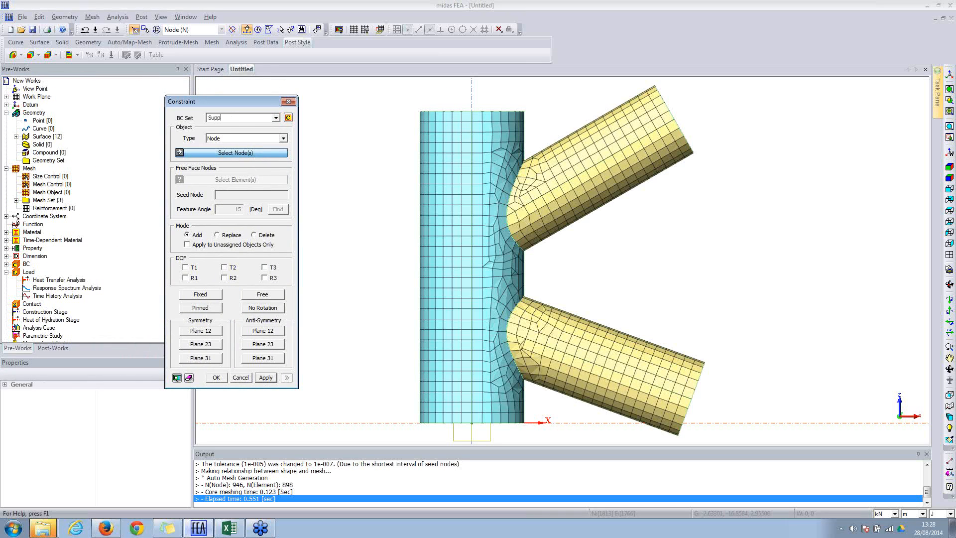
Step: Select the nodes along the column's base and preview a fully fixed constraint on them
{"action": "left_click", "coordinate": [241, 138]}
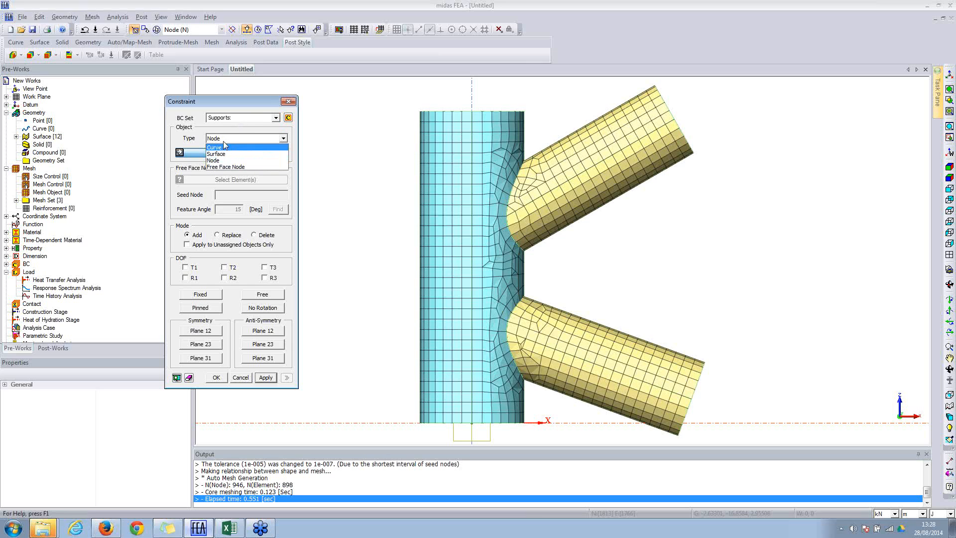
{"action": "left_click", "coordinate": [215, 161]}
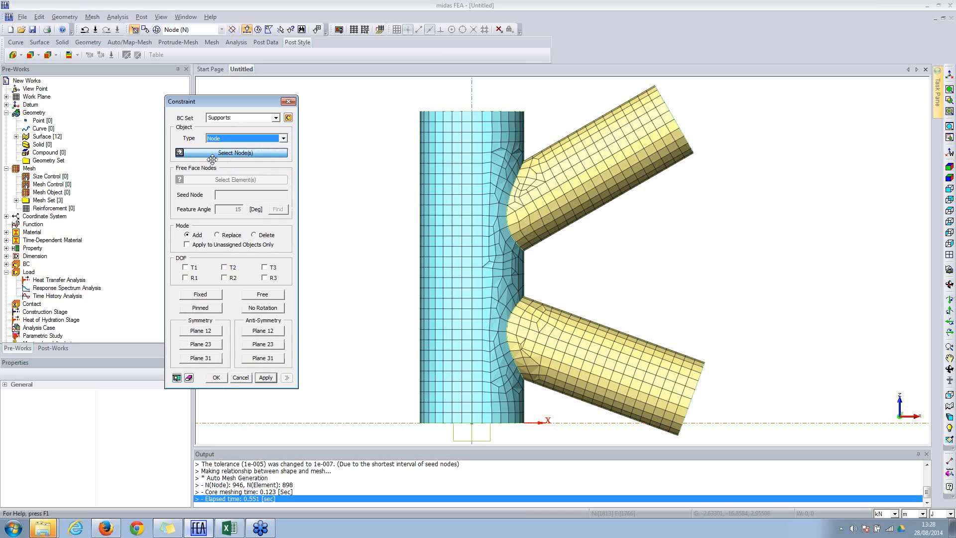
{"action": "left_click_drag", "start_coordinate": [404, 419], "coordinate": [566, 448]}
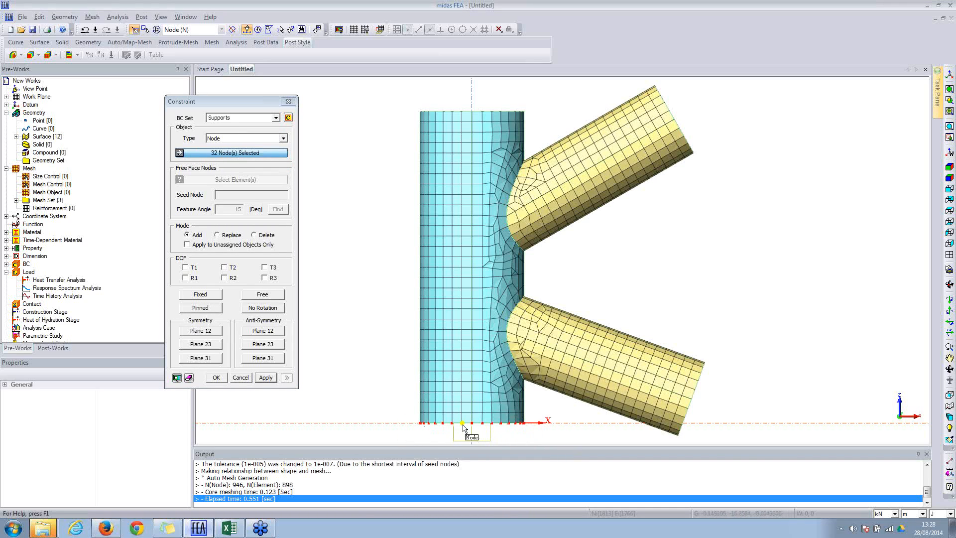
{"action": "left_click", "coordinate": [204, 296]}
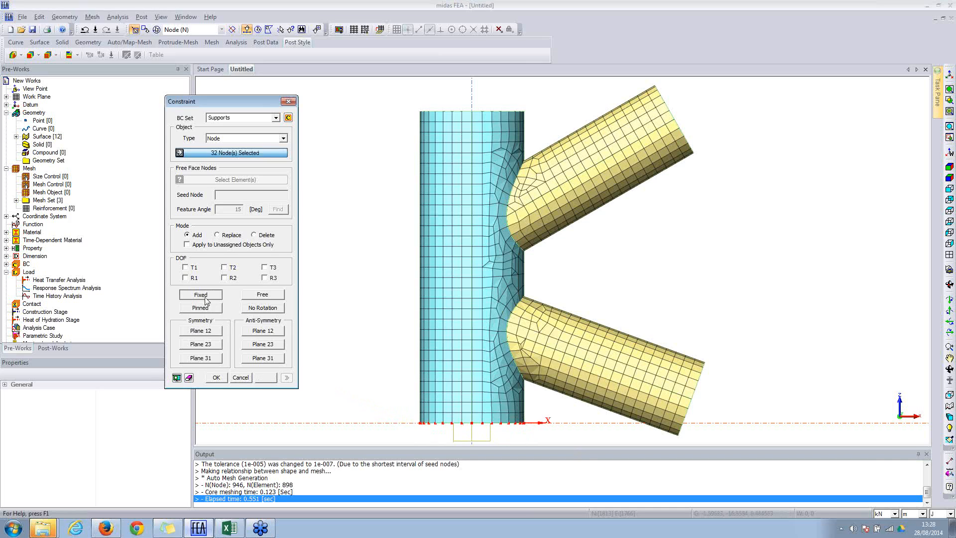
{"action": "left_click", "coordinate": [259, 296]}
{"action": "left_click", "coordinate": [257, 310]}
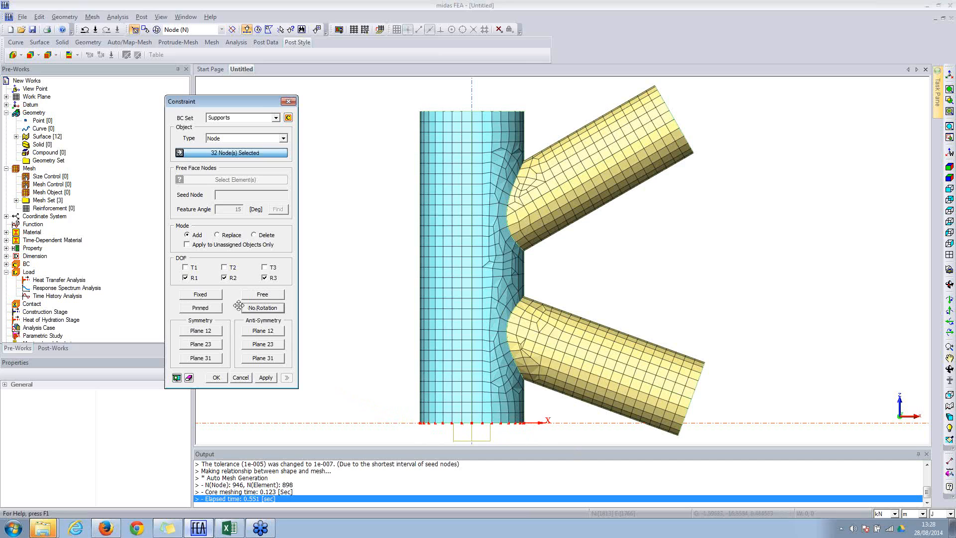
{"action": "left_click", "coordinate": [204, 296]}
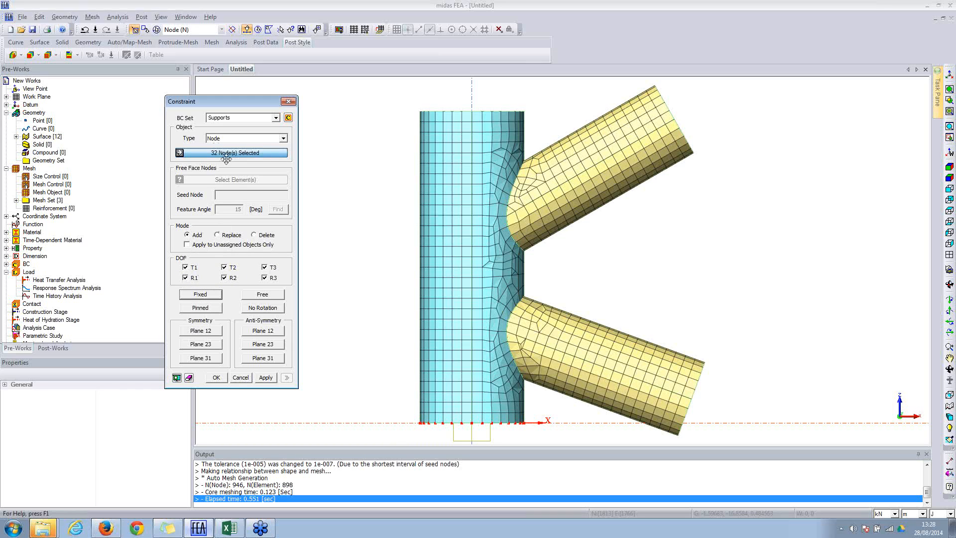
{"action": "left_click", "coordinate": [265, 377]}
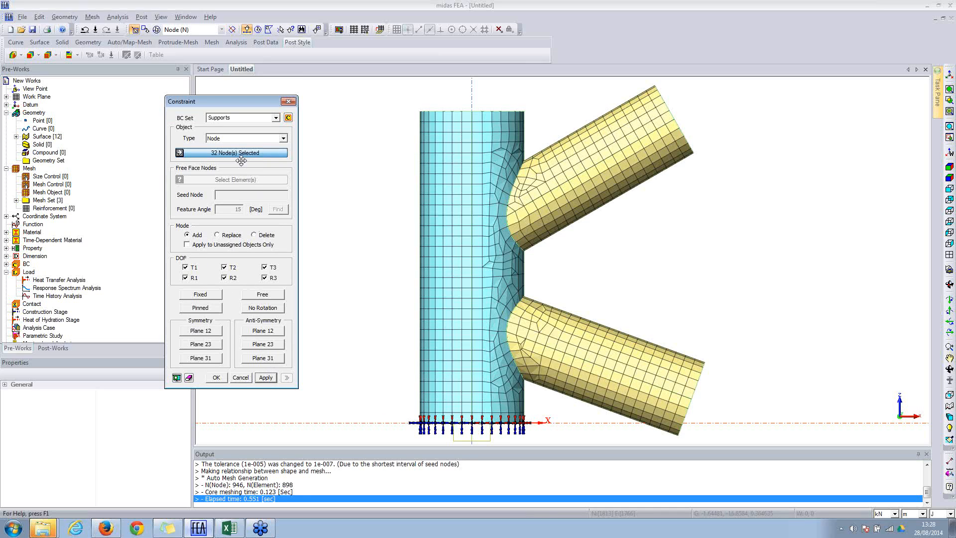
Step: Switch the constraint object type to Curve and apply the fixed supports to the four edges around the column's base
{"action": "left_click", "coordinate": [244, 140]}
{"action": "left_click", "coordinate": [224, 147]}
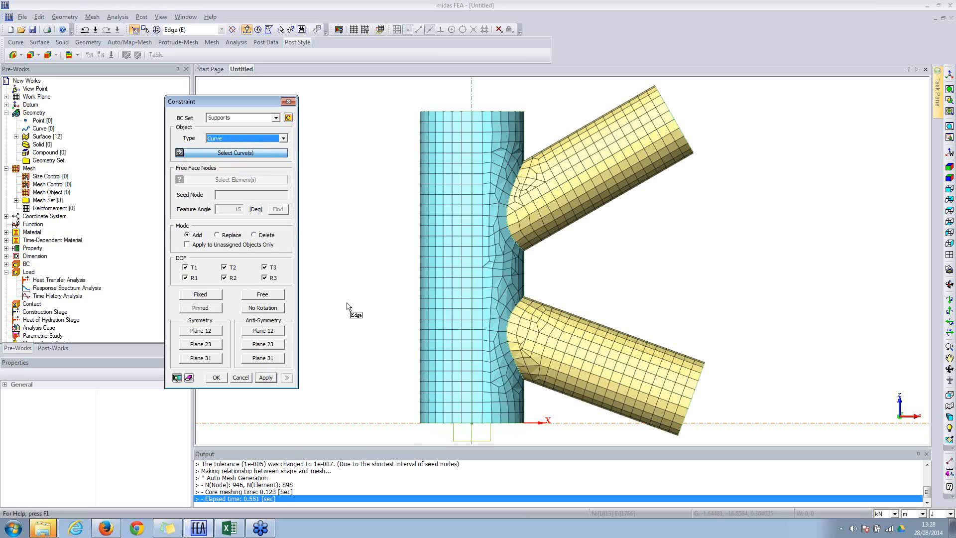
{"action": "left_click", "coordinate": [436, 425]}
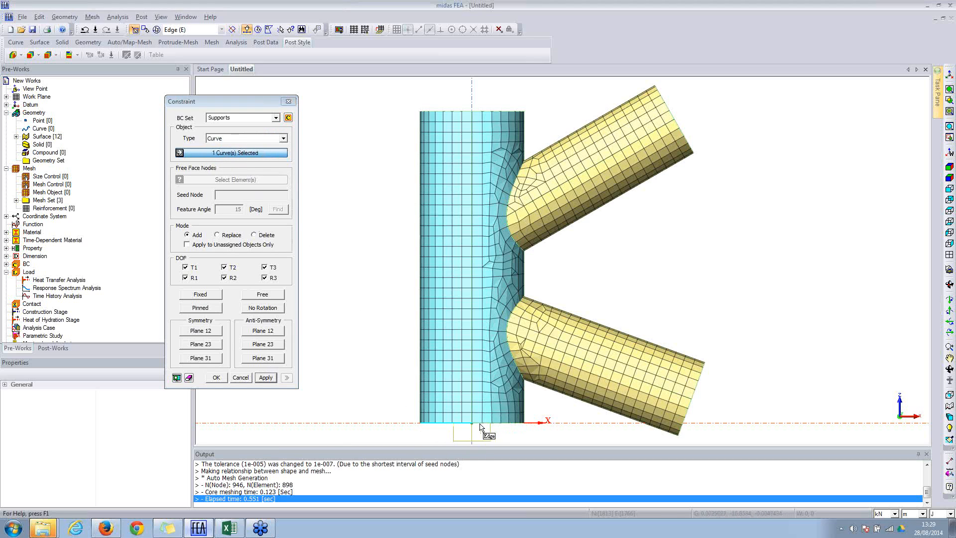
{"action": "left_click", "coordinate": [491, 424]}
{"action": "middle_click_drag", "start_coordinate": [503, 355], "coordinate": [480, 296]}
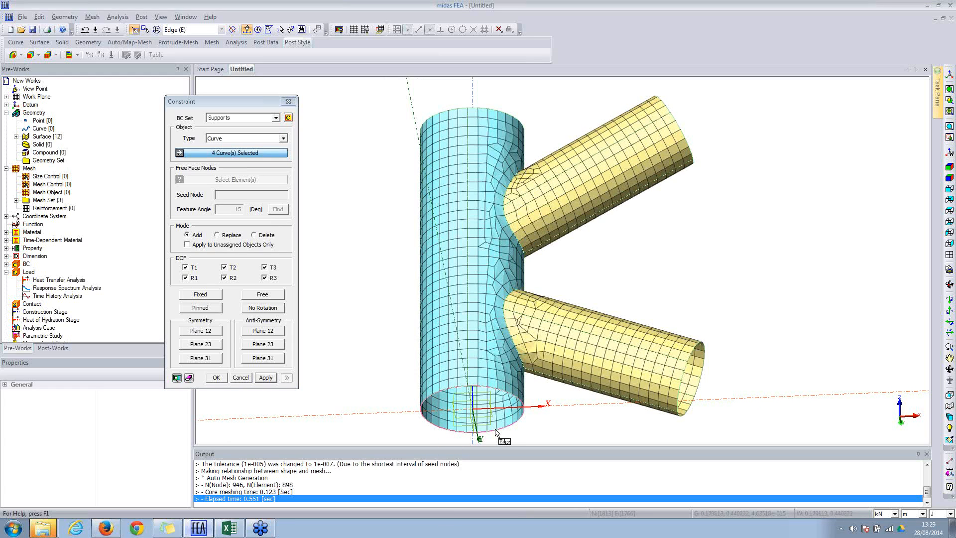
{"action": "left_click", "coordinate": [188, 379]}
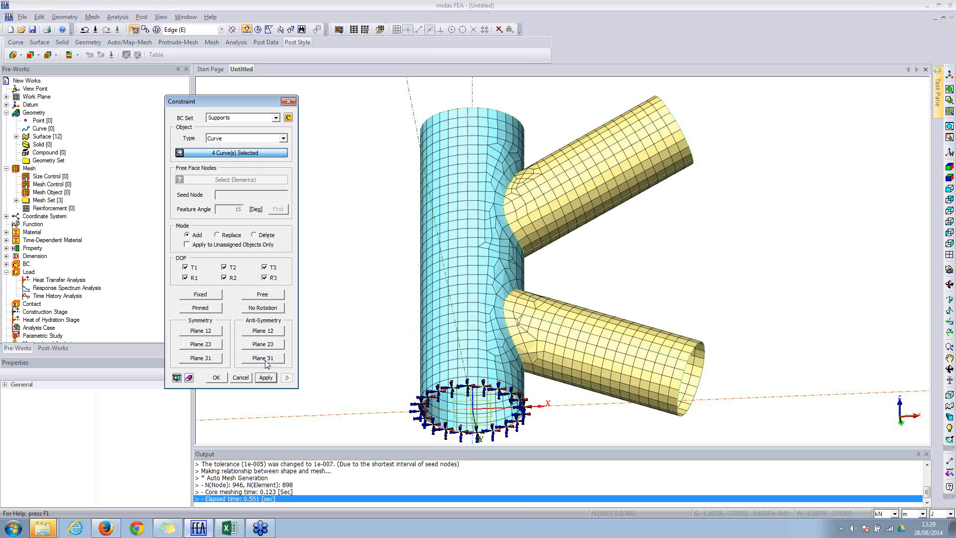
{"action": "left_click", "coordinate": [267, 378]}
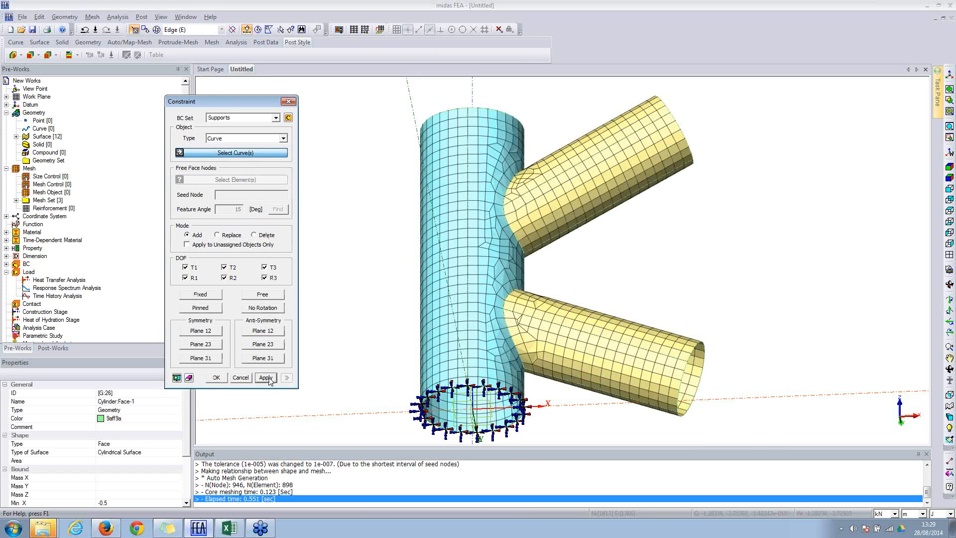
Step: Leave the constraint command and examine the supported joint and its open brace ends from an angled view
{"action": "left_click", "coordinate": [288, 102]}
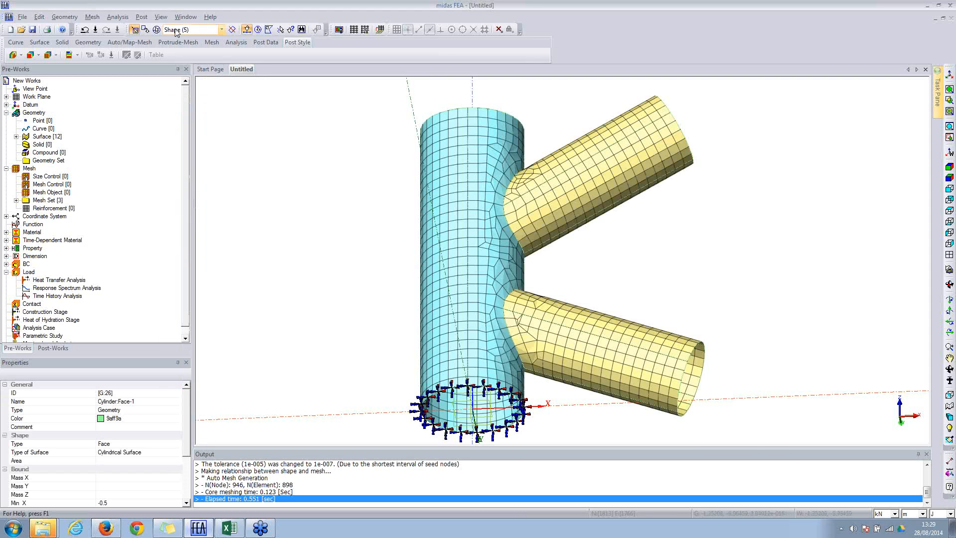
{"action": "mouse_move", "coordinate": [611, 142]}
{"action": "middle_mouse_down", "text": "ctrl"}
{"action": "mouse_move", "coordinate": [569, 243]}
{"action": "mouse_move", "coordinate": [625, 175]}
{"action": "middle_mouse_up", "text": "ctrl"}
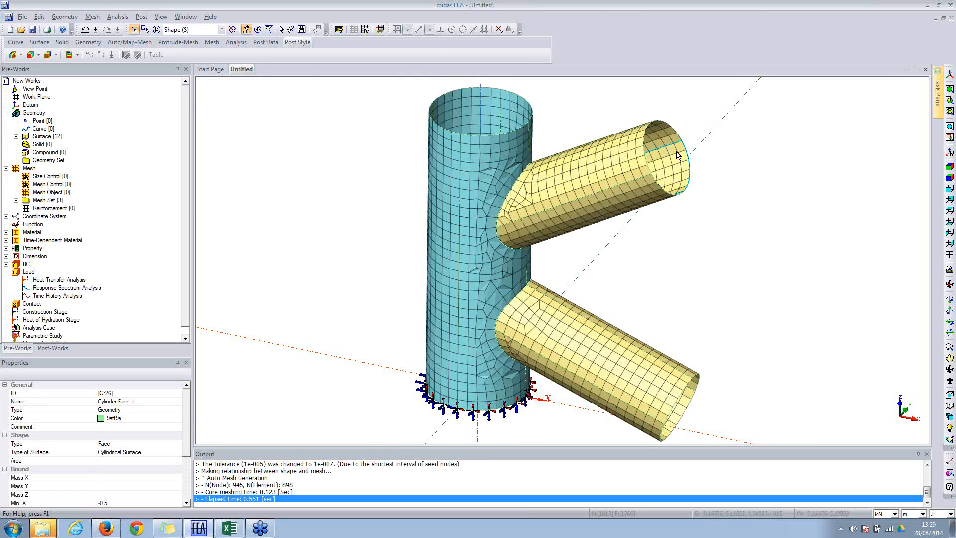
{"action": "scroll", "coordinate": [677, 155], "scroll_direction": "up", "scroll_amount": 3}
{"action": "scroll", "coordinate": [678, 155], "scroll_direction": "down", "scroll_amount": 4}
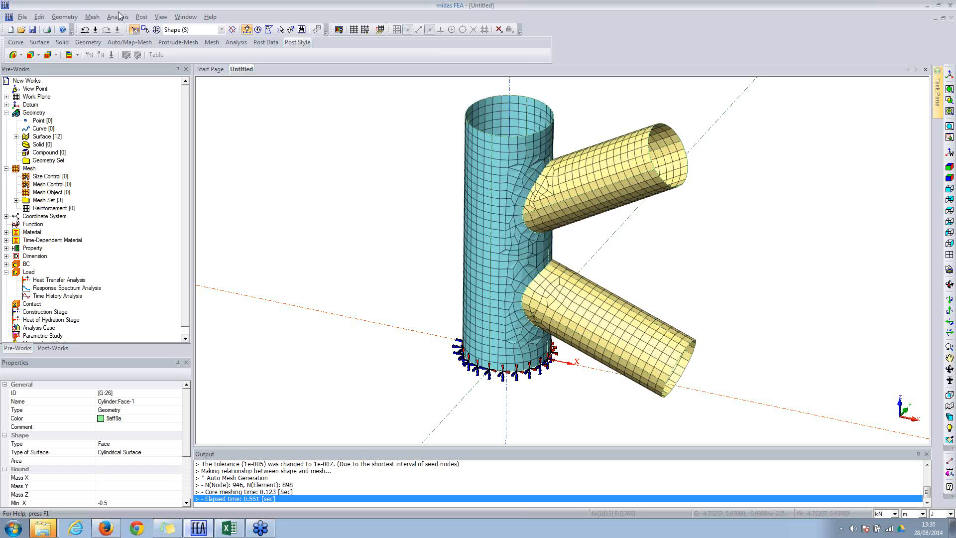
Step: Create an Others-type rigid link property named Rigid Link with the Rigid Body type, constraining all six degrees of freedom
{"action": "left_click", "coordinate": [92, 17]}
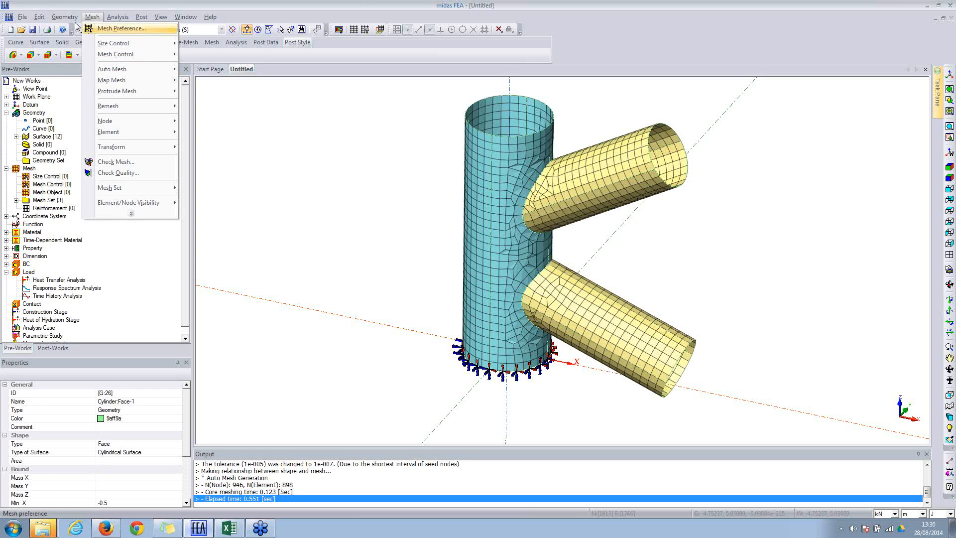
{"action": "left_click", "coordinate": [131, 44]}
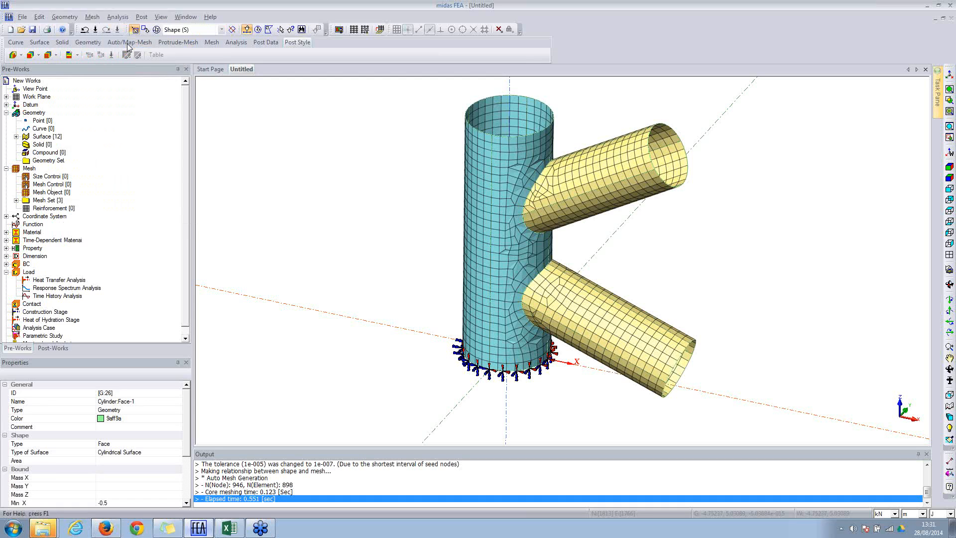
{"action": "left_click", "coordinate": [202, 88]}
{"action": "left_click", "coordinate": [118, 17]}
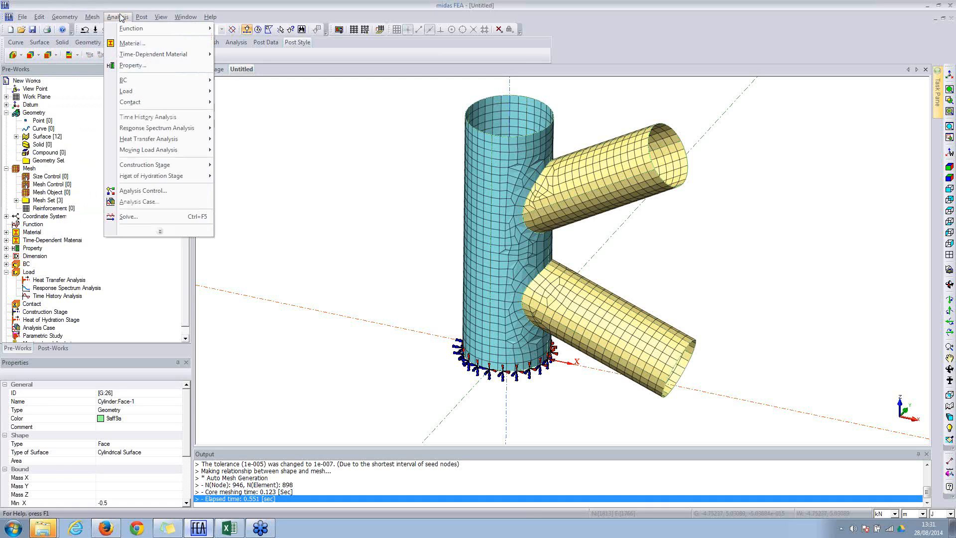
{"action": "left_click", "coordinate": [131, 61]}
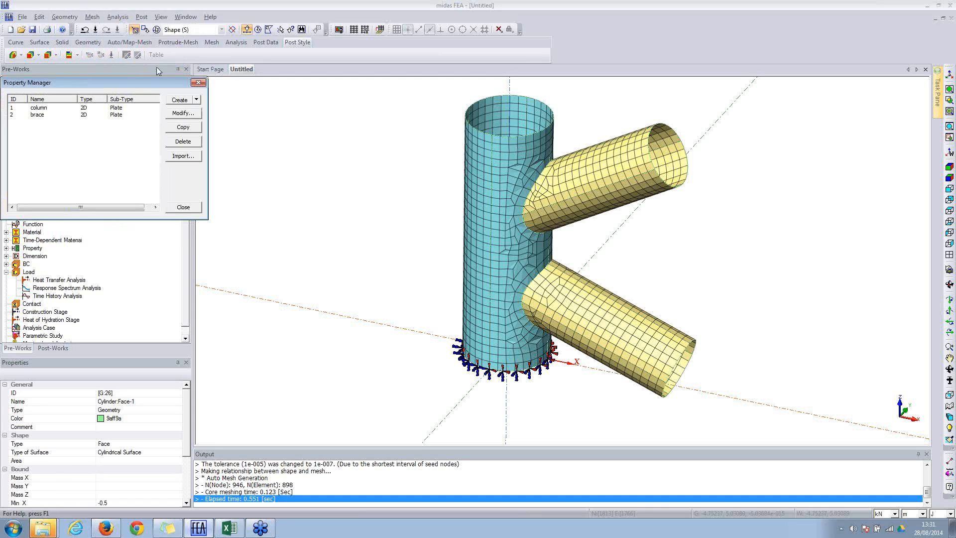
{"action": "left_click", "coordinate": [197, 101]}
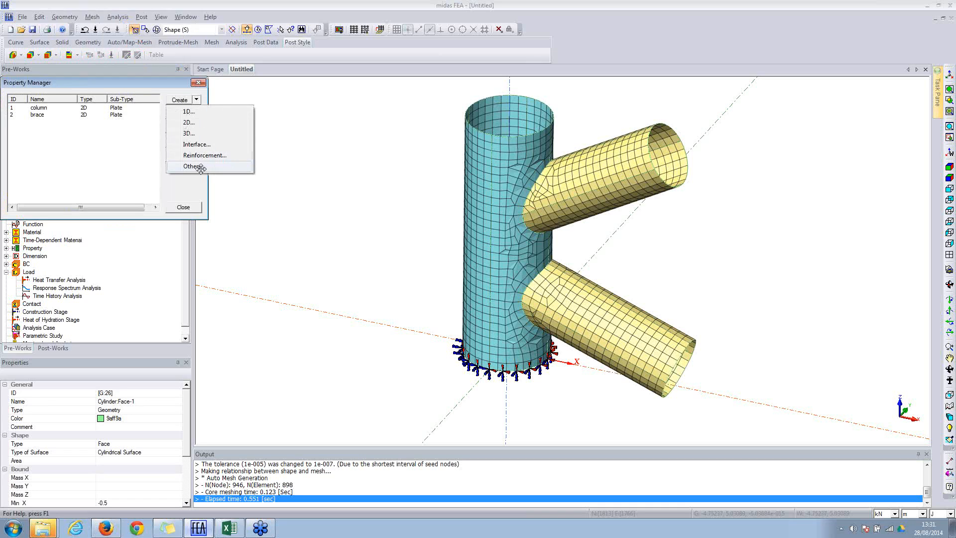
{"action": "left_click", "coordinate": [199, 166]}
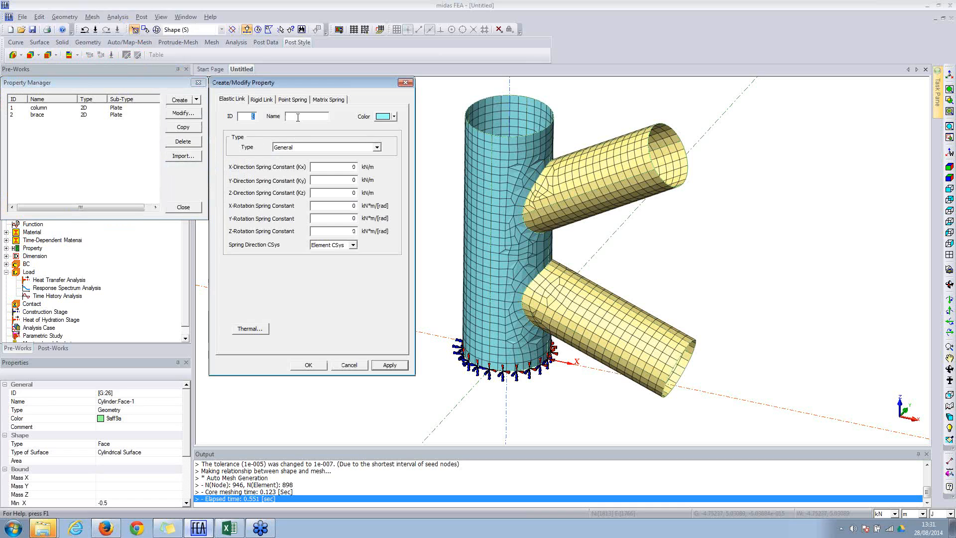
{"action": "left_click", "coordinate": [260, 100]}
{"action": "left_click", "coordinate": [295, 118]}
{"action": "type", "text": "Rigid Link"}
{"action": "left_click", "coordinate": [270, 176]}
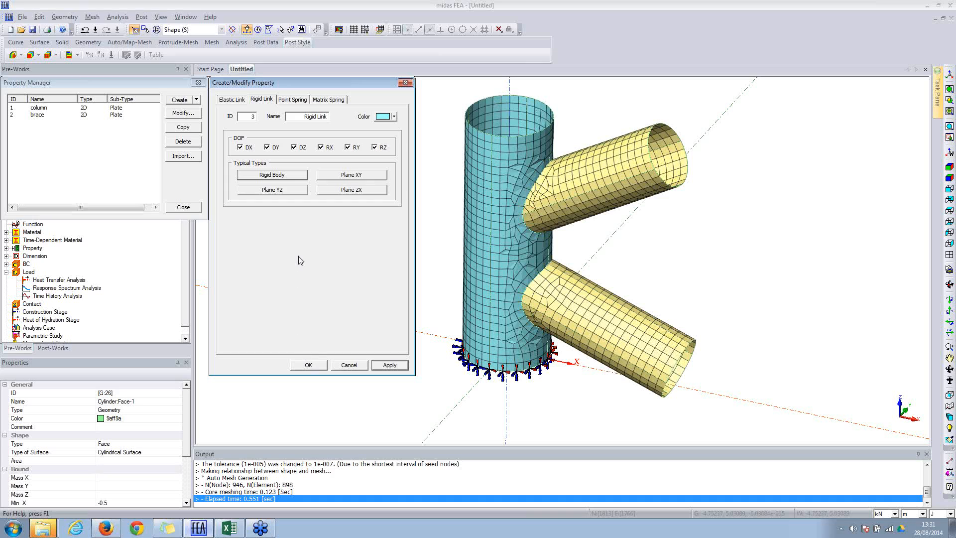
{"action": "left_click", "coordinate": [309, 365]}
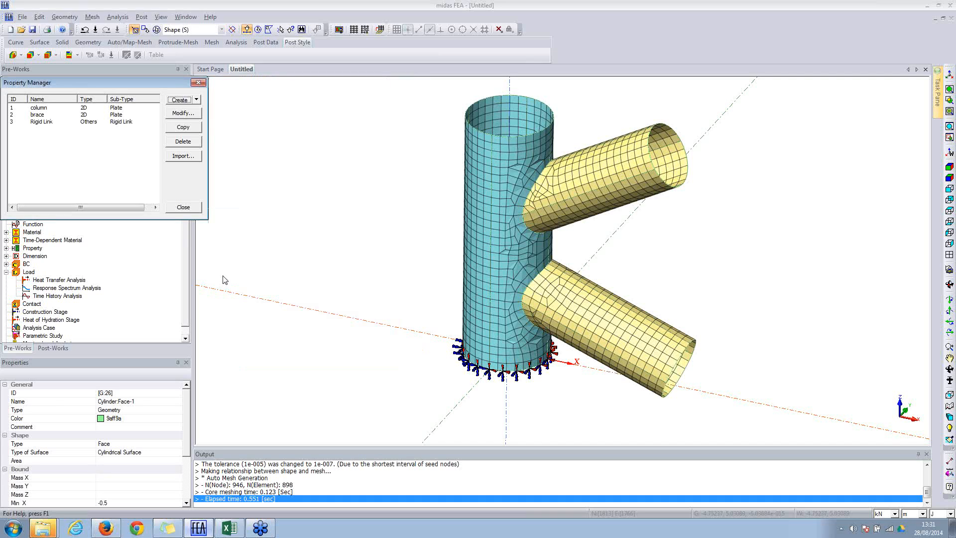
{"action": "left_click", "coordinate": [183, 208]}
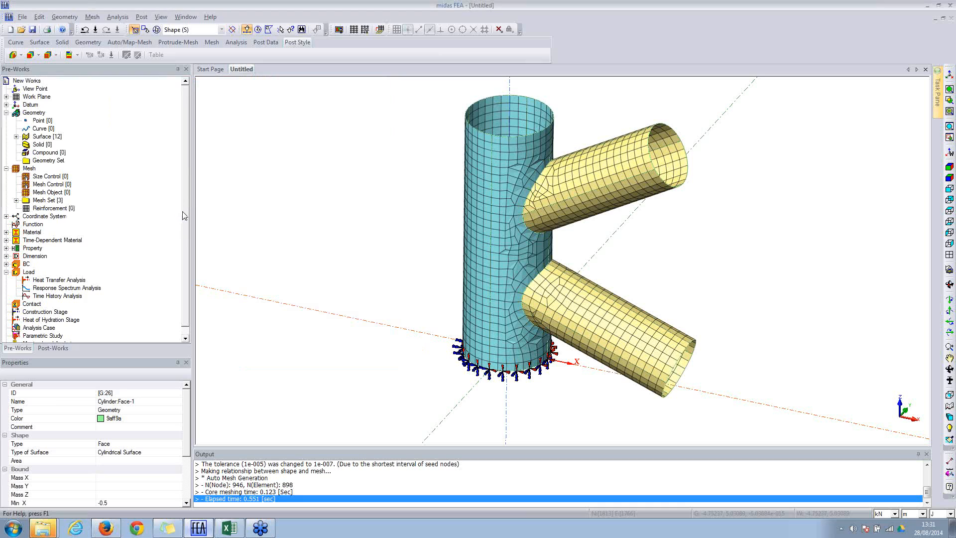
Step: Create one node at the centre of the upper brace's open end using Between Two Nodes on opposite rim nodes
{"action": "left_click", "coordinate": [119, 21]}
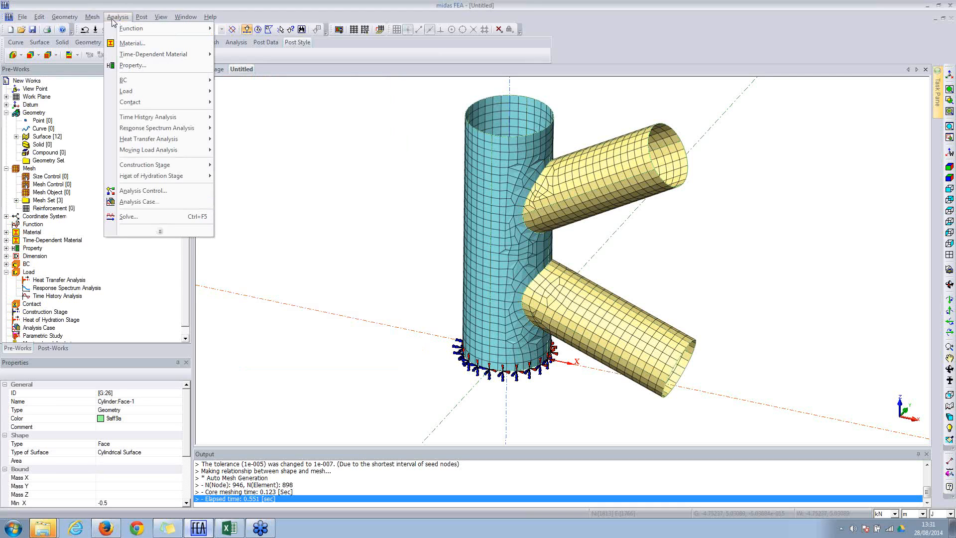
{"action": "mouse_move", "coordinate": [98, 20]}
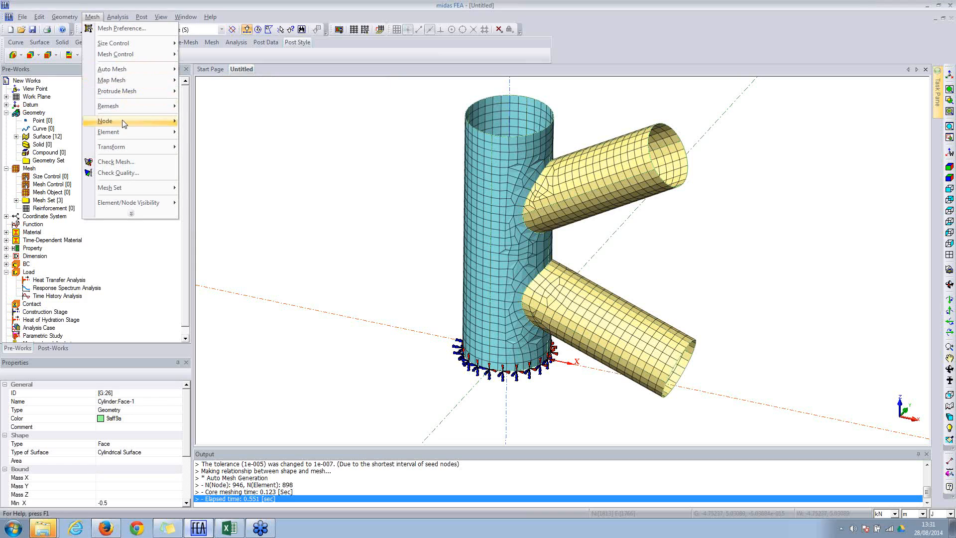
{"action": "mouse_move", "coordinate": [121, 121]}
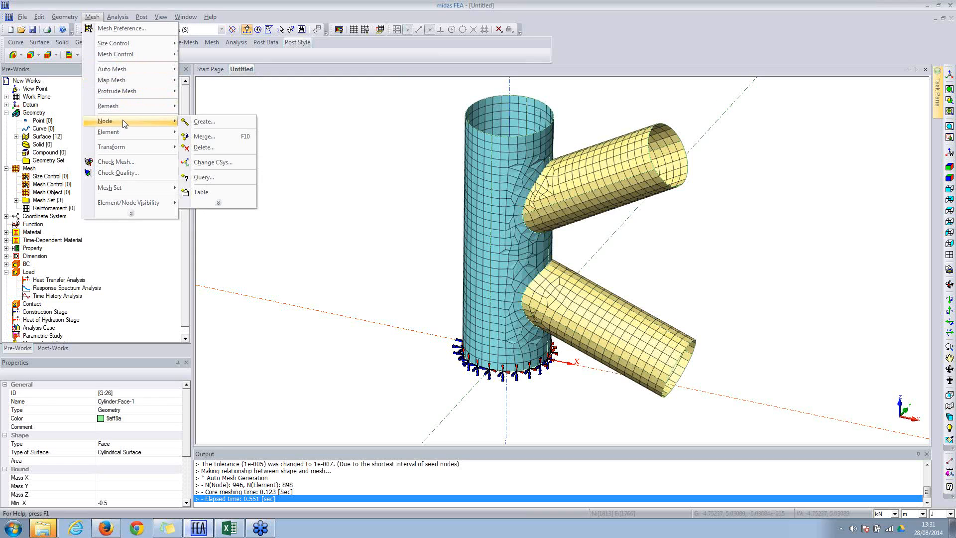
{"action": "left_click", "coordinate": [208, 124]}
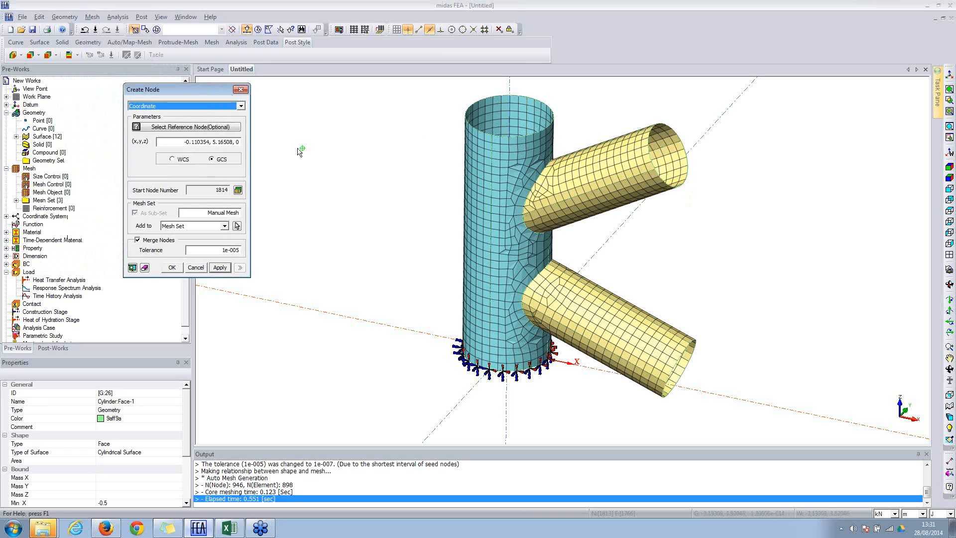
{"action": "left_click", "coordinate": [184, 107]}
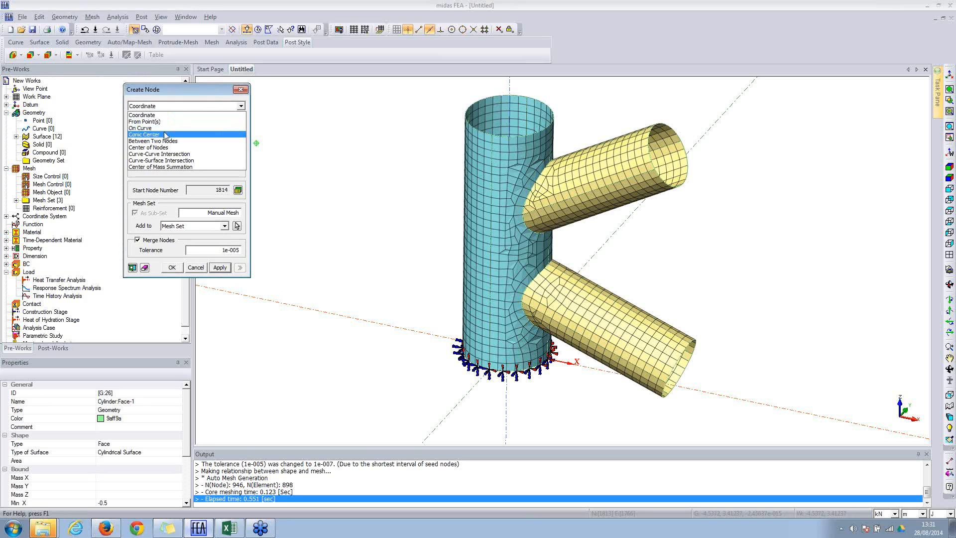
{"action": "left_click", "coordinate": [169, 95]}
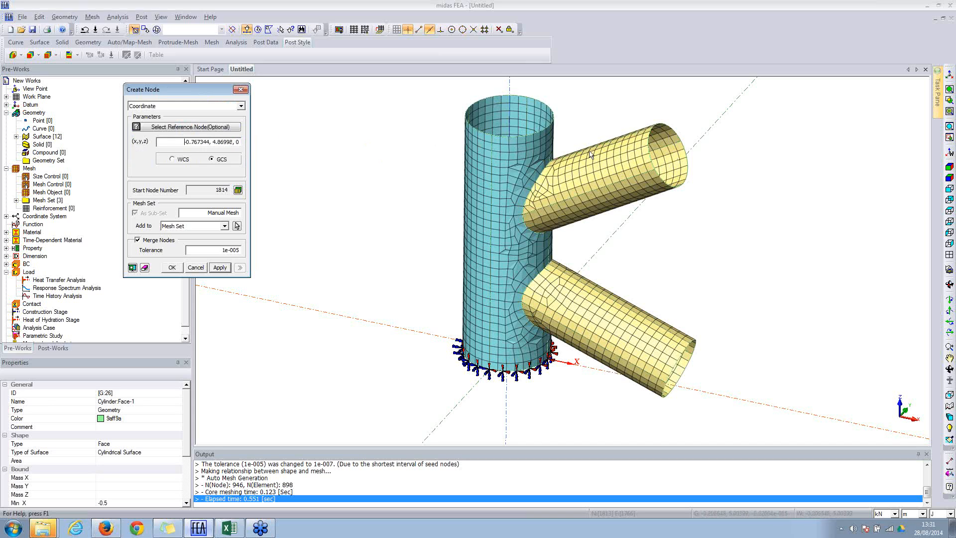
{"action": "left_click", "coordinate": [185, 106]}
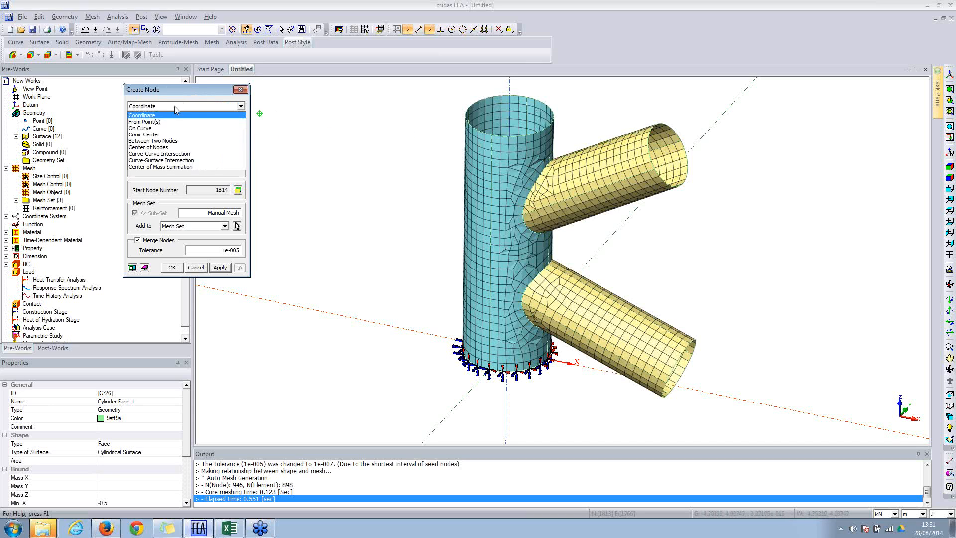
{"action": "left_click", "coordinate": [149, 142]}
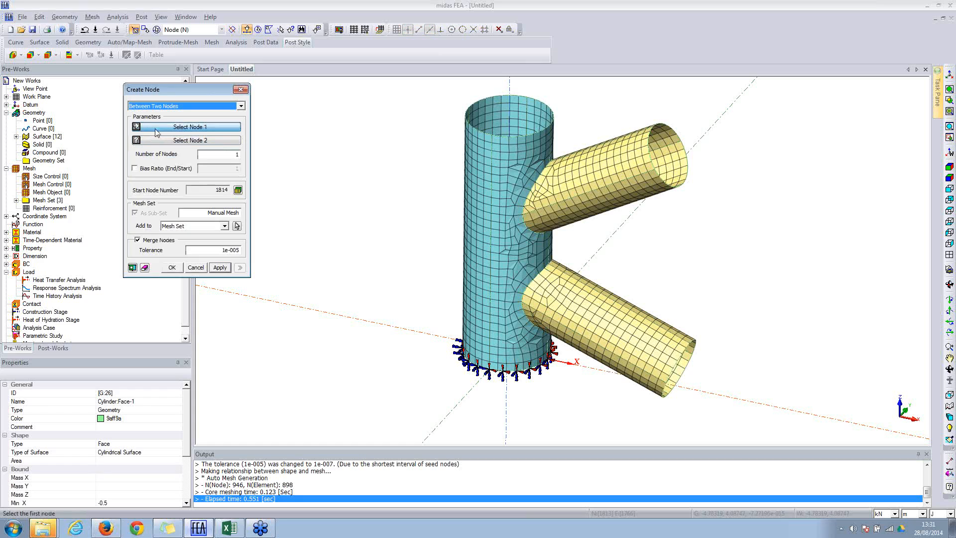
{"action": "left_click", "coordinate": [656, 174]}
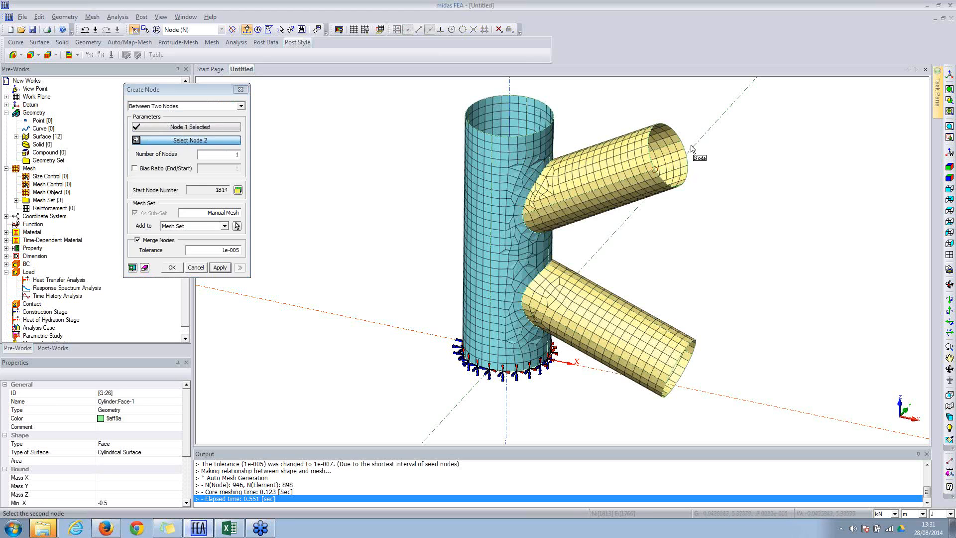
{"action": "left_click", "coordinate": [681, 144]}
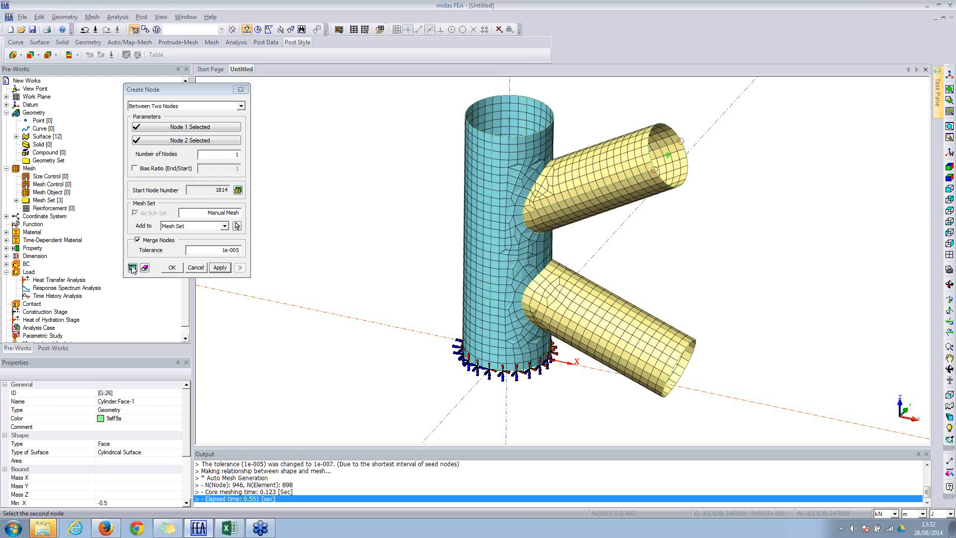
{"action": "left_click", "coordinate": [224, 268]}
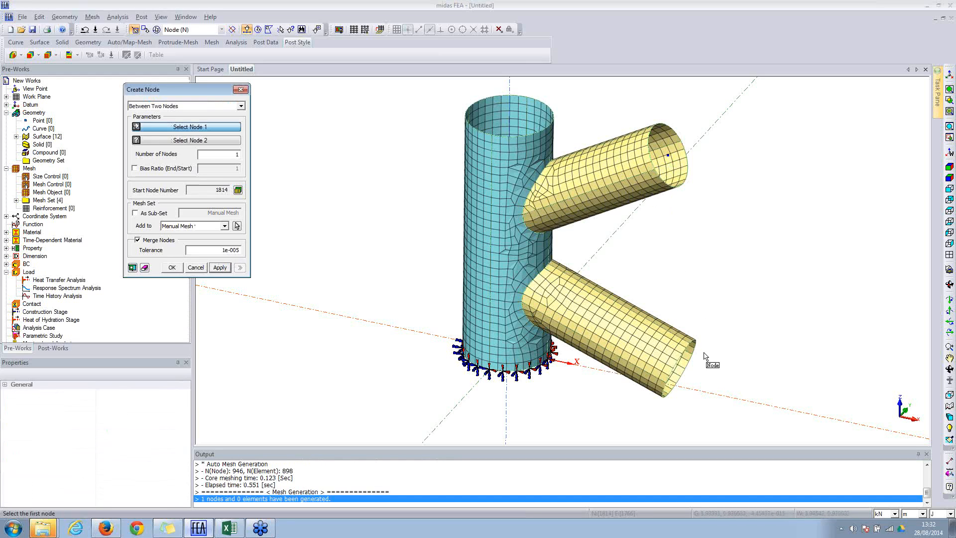
Step: Create another node at the centre of the lower brace's open end, midway between two opposite rim nodes
{"action": "middle_click_drag", "start_coordinate": [706, 368], "coordinate": [548, 334]}
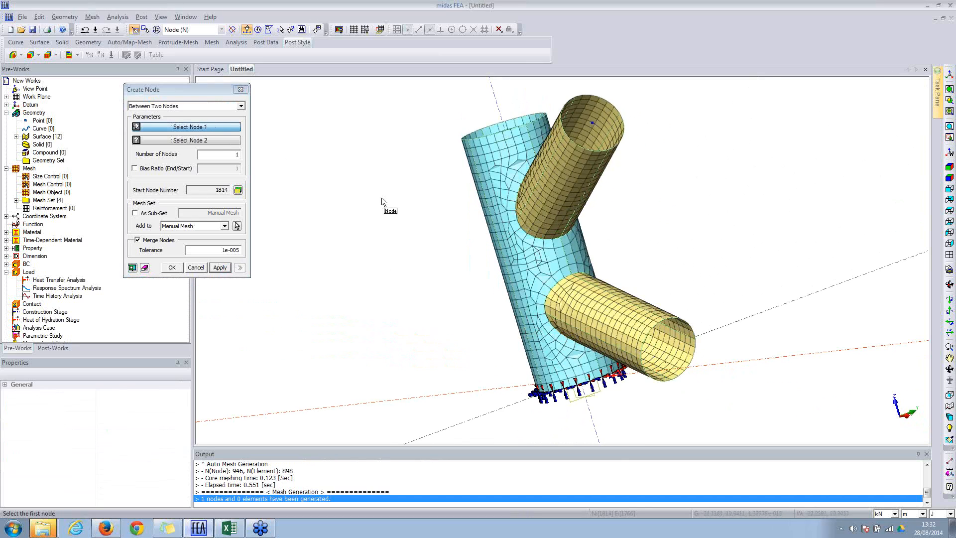
{"action": "left_click", "coordinate": [641, 361]}
{"action": "left_click", "coordinate": [697, 343]}
{"action": "left_click", "coordinate": [171, 268]}
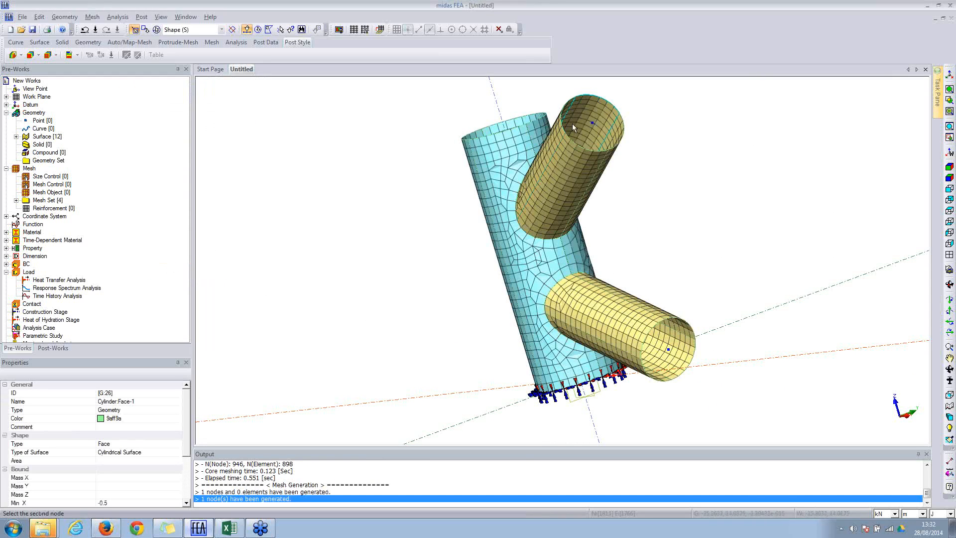
Step: Start a rigid link element with the Rigid Link property, taking the upper brace's end-centre node as master
{"action": "middle_click_drag", "start_coordinate": [642, 140], "coordinate": [793, 174]}
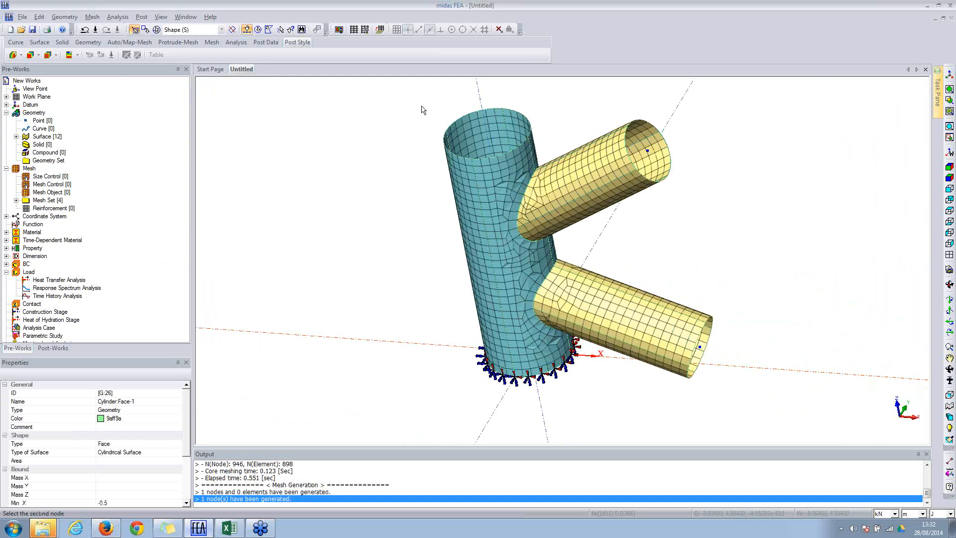
{"action": "left_click", "coordinate": [118, 16]}
{"action": "mouse_move", "coordinate": [95, 20]}
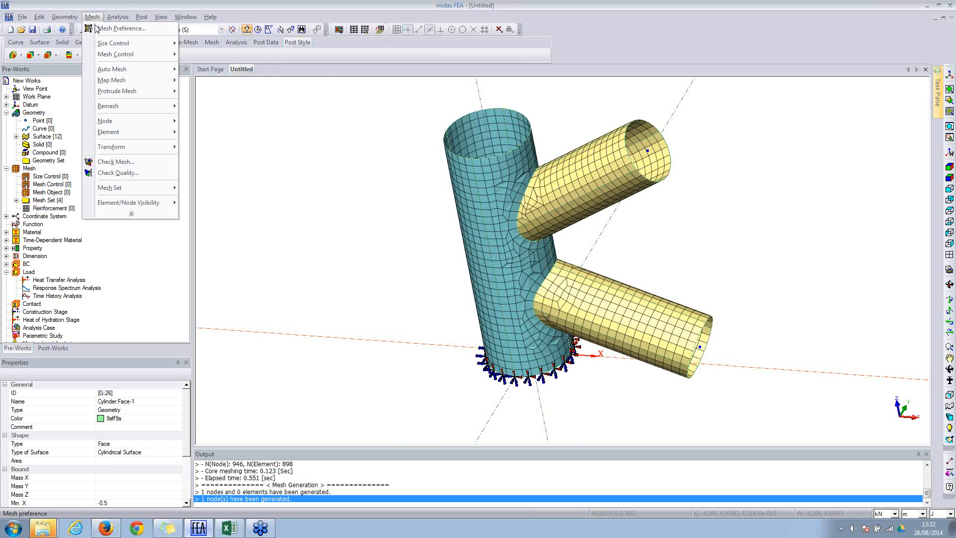
{"action": "mouse_move", "coordinate": [122, 136]}
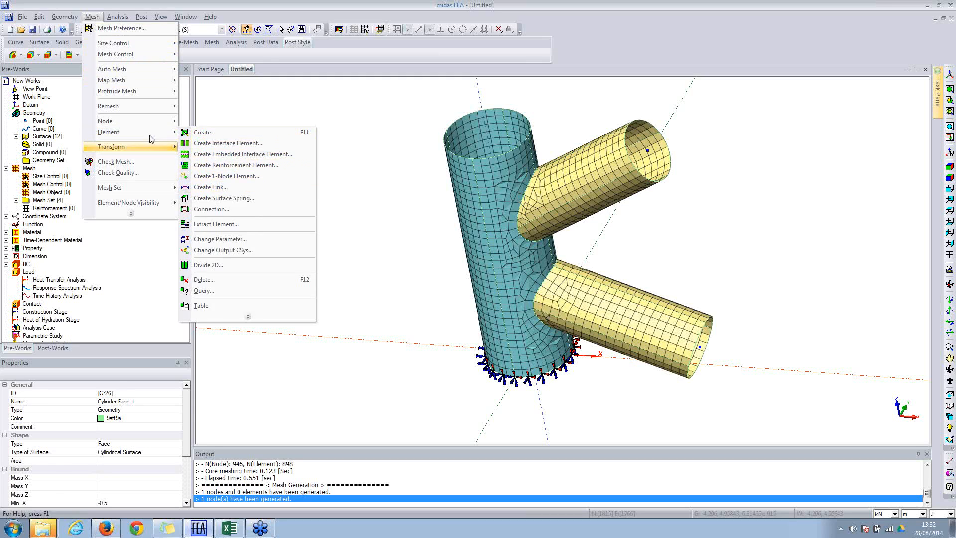
{"action": "left_click", "coordinate": [92, 18]}
{"action": "left_click", "coordinate": [91, 19]}
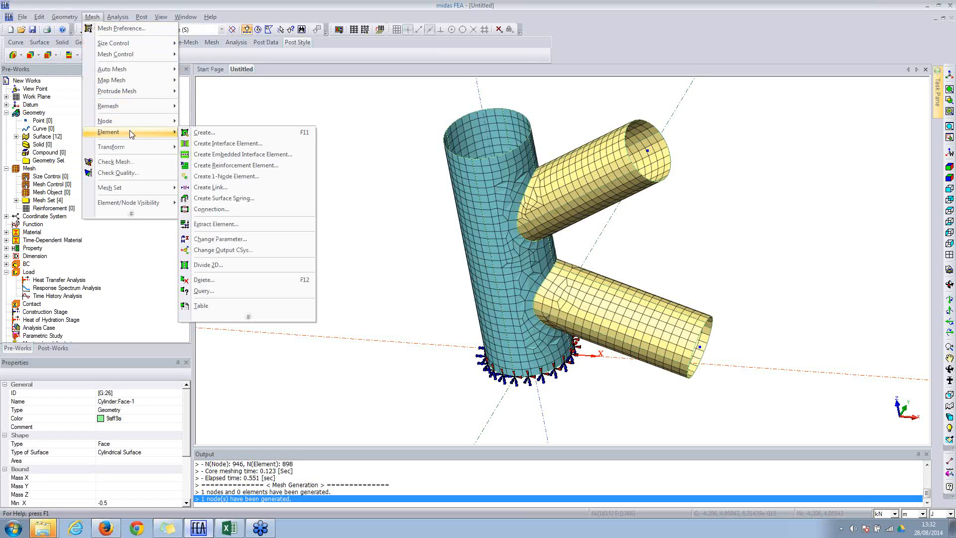
{"action": "left_click", "coordinate": [211, 186]}
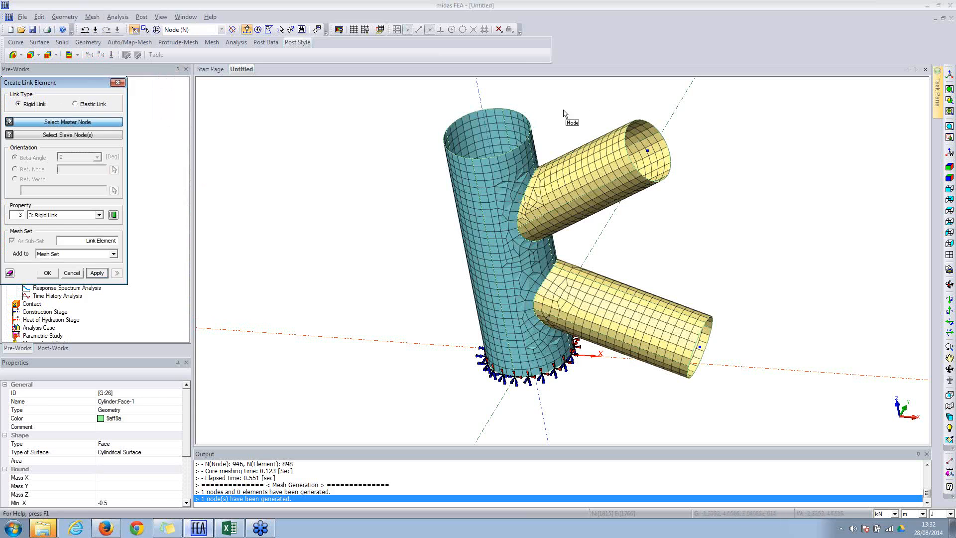
{"action": "left_click", "coordinate": [649, 151]}
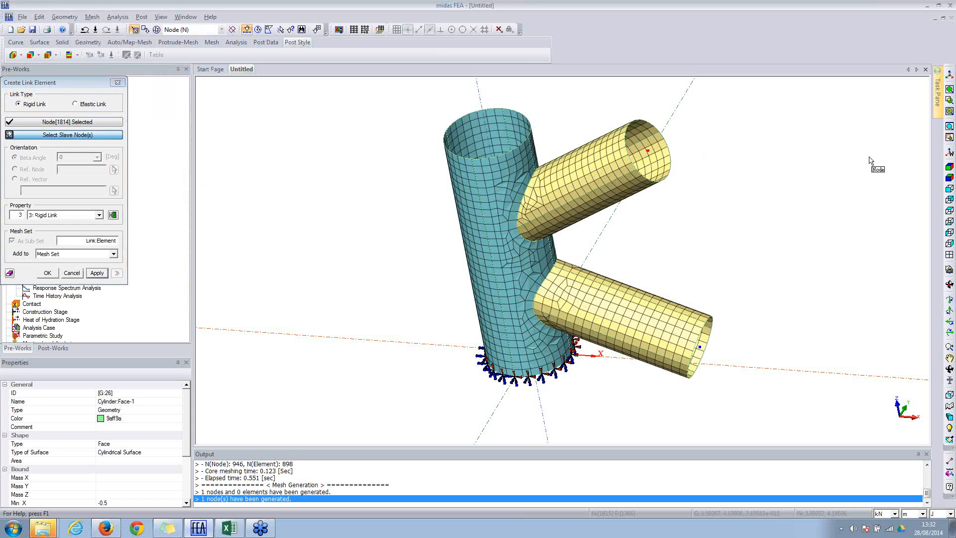
Step: From the front view, polygon-select the upper brace's end rim nodes as slaves, create the rigid links and inspect them up close
{"action": "left_click", "coordinate": [950, 191]}
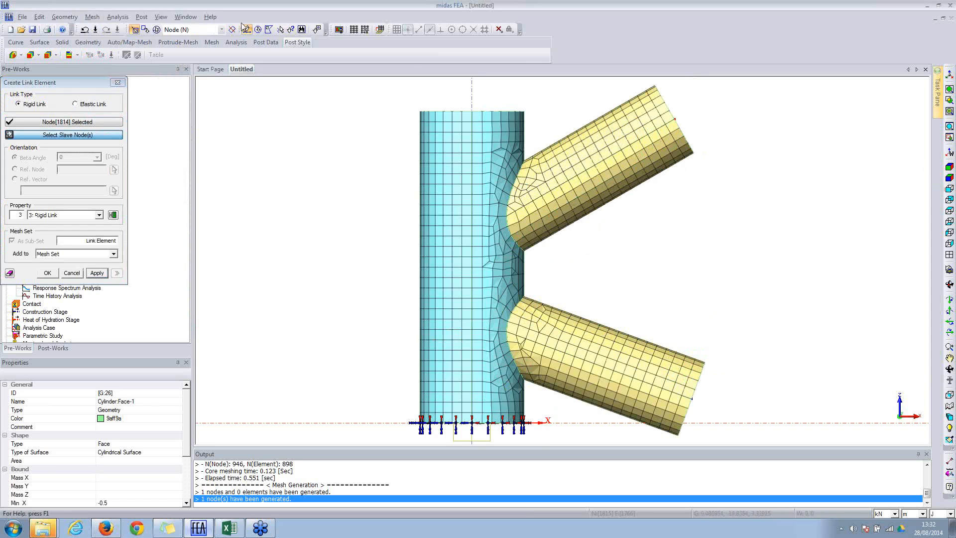
{"action": "left_click", "coordinate": [269, 30]}
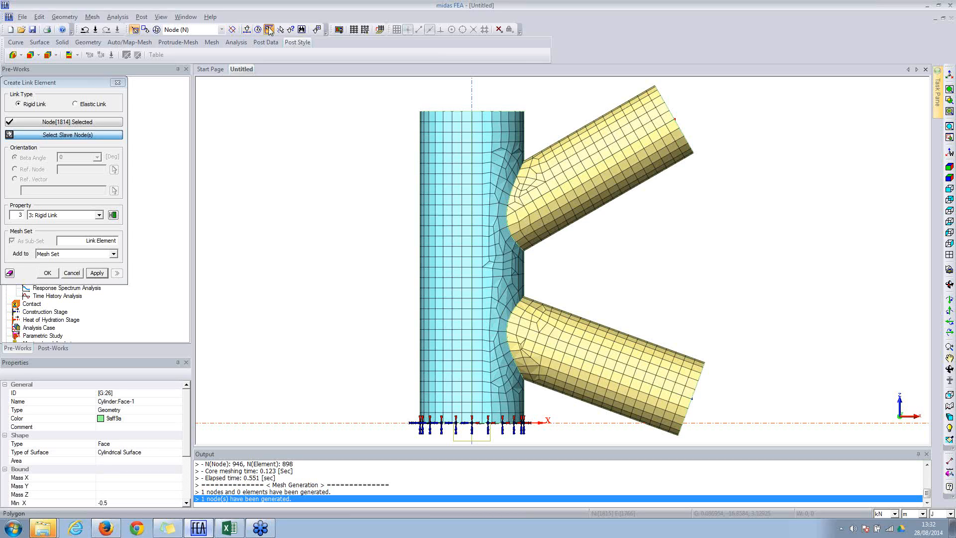
{"action": "left_click", "coordinate": [648, 81]}
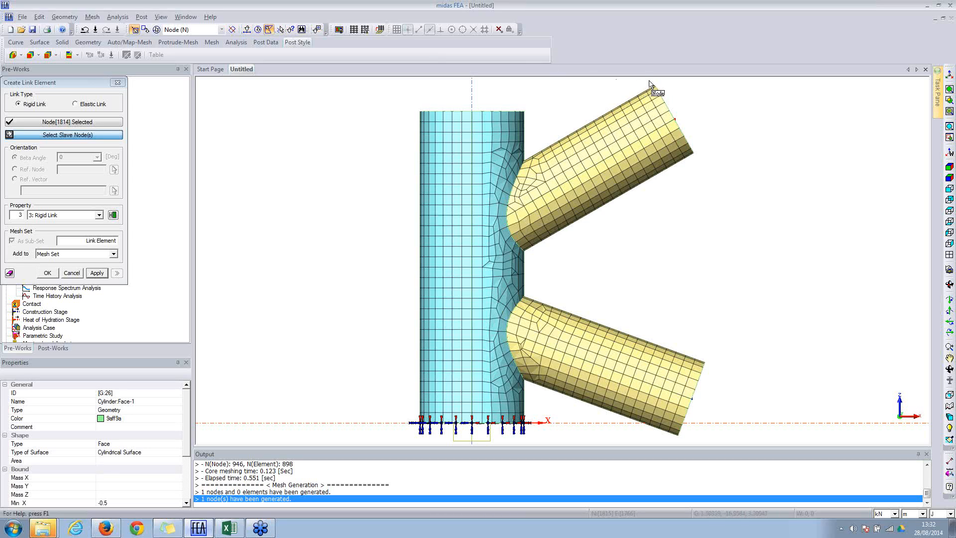
{"action": "left_click", "coordinate": [701, 164]}
{"action": "left_click", "coordinate": [709, 158]}
{"action": "double_click", "coordinate": [670, 86]}
{"action": "left_click", "coordinate": [49, 273]}
{"action": "middle_click_drag", "start_coordinate": [771, 151], "coordinate": [575, 193]}
{"action": "scroll", "coordinate": [661, 159], "scroll_direction": "up", "scroll_amount": 5}
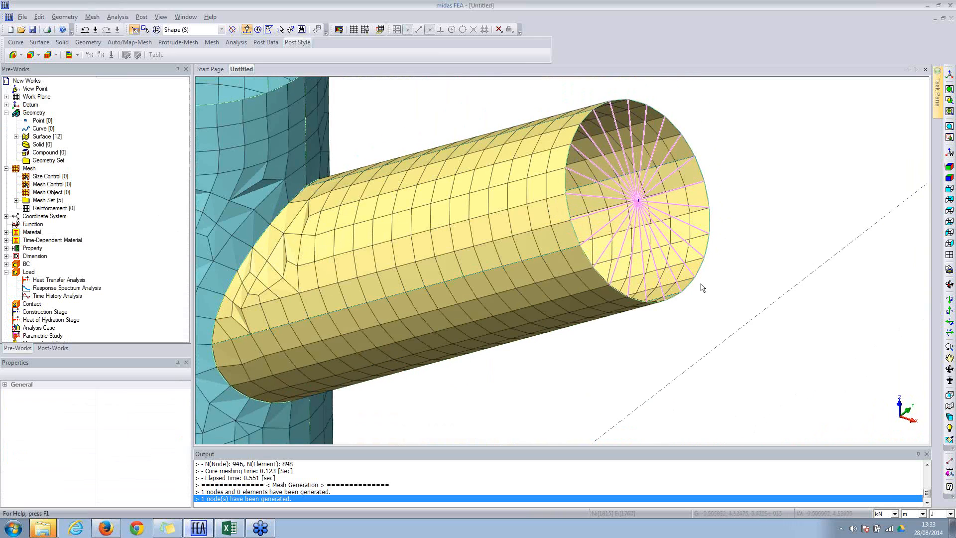
Step: Start a Force load applied to nodes and move its dialog clear of the model tree
{"action": "scroll", "coordinate": [636, 247], "scroll_direction": "down", "scroll_amount": 4}
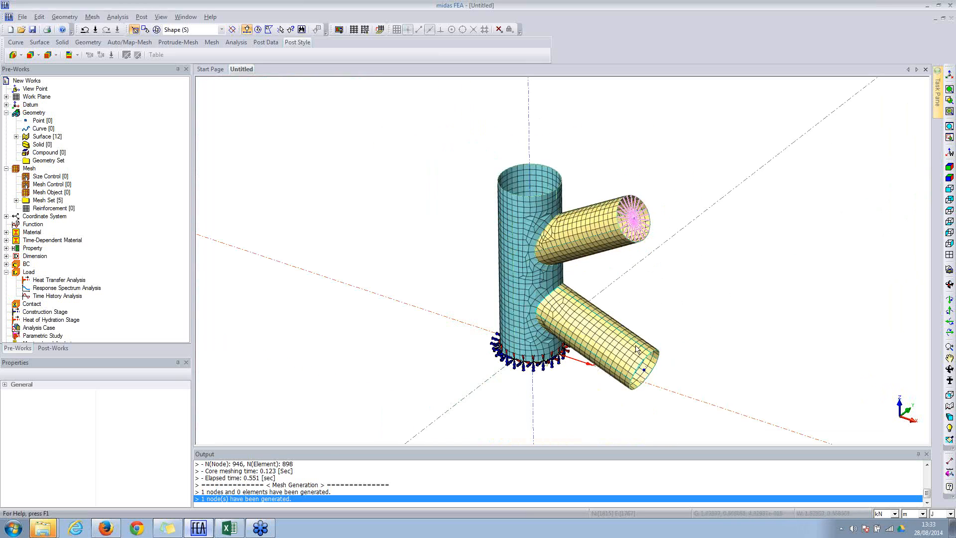
{"action": "scroll", "coordinate": [637, 234], "scroll_direction": "up", "scroll_amount": 4}
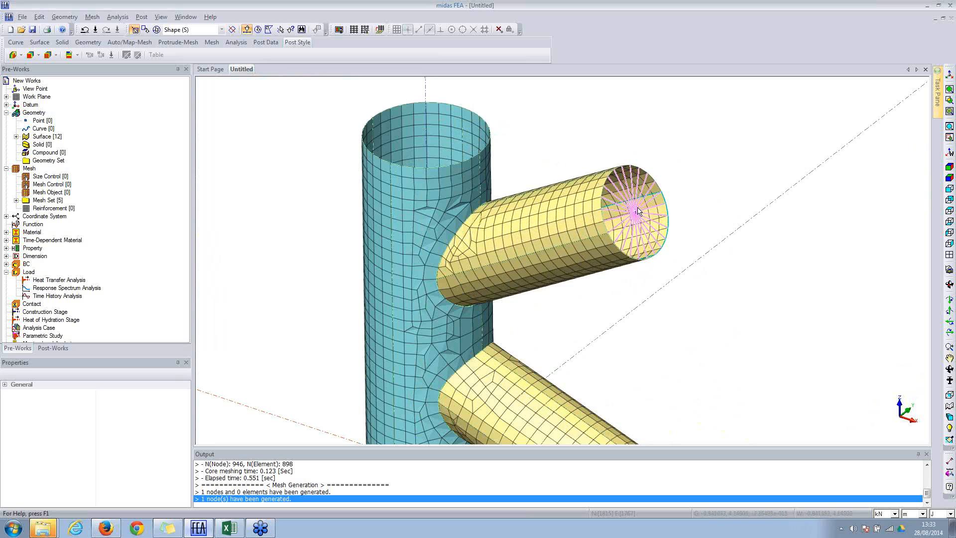
{"action": "left_click", "coordinate": [117, 17]}
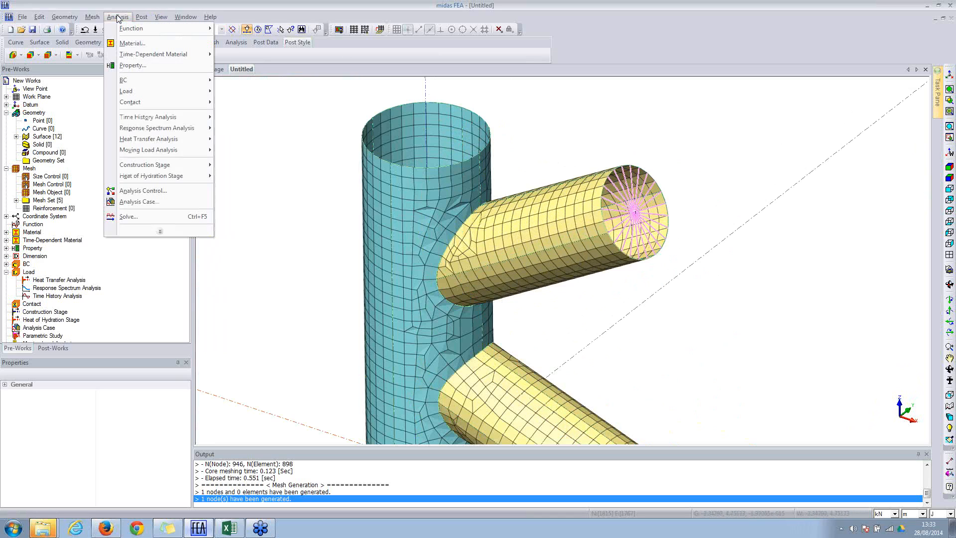
{"action": "mouse_move", "coordinate": [125, 93]}
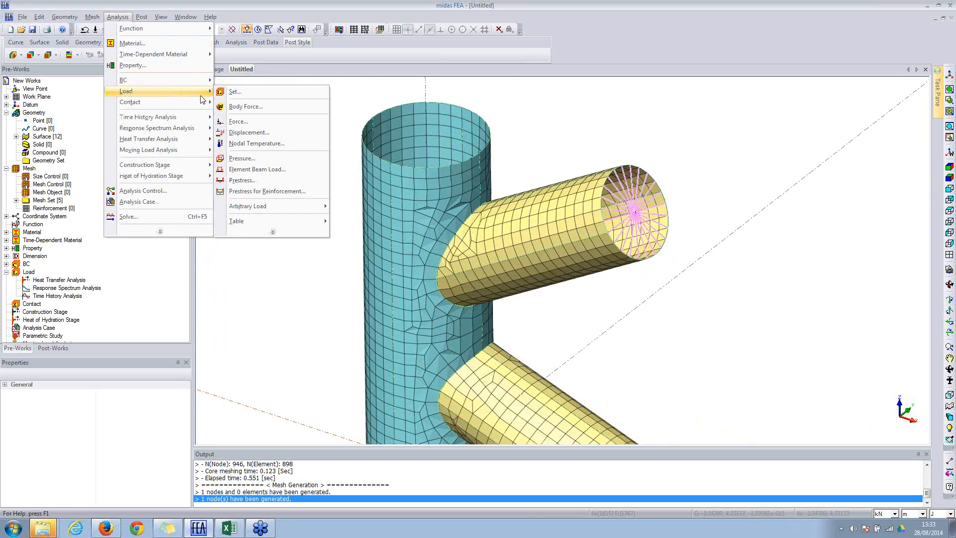
{"action": "left_click", "coordinate": [239, 122]}
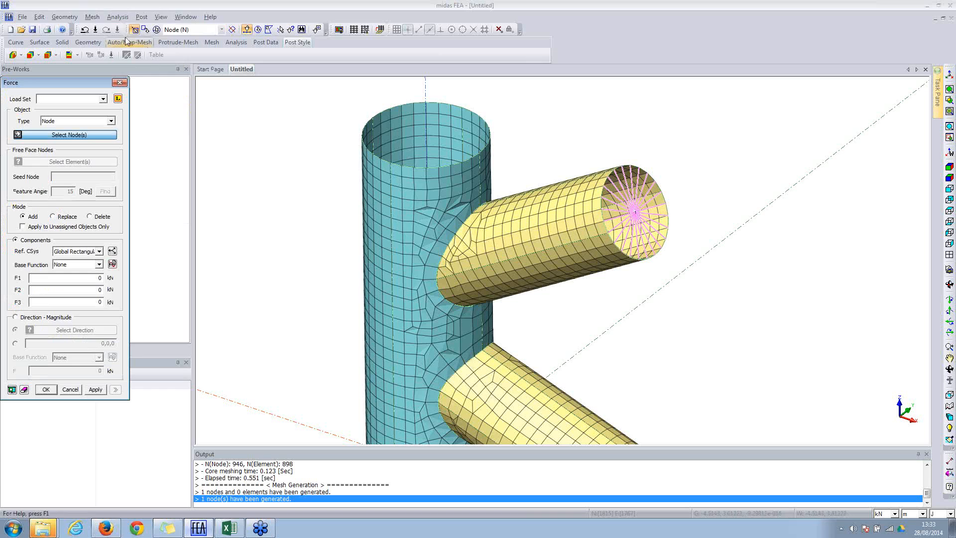
{"action": "left_click", "coordinate": [129, 19]}
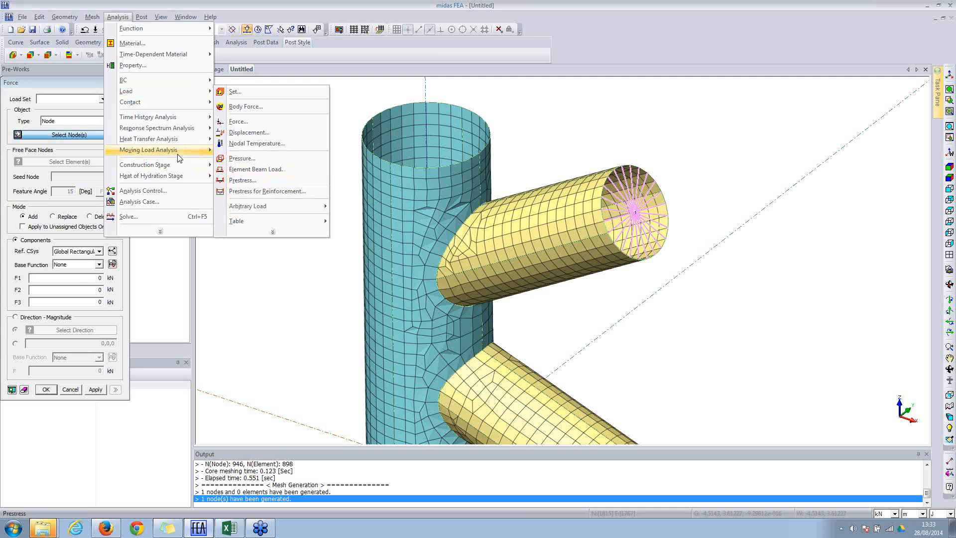
{"action": "left_click", "coordinate": [61, 85]}
{"action": "left_click_drag", "start_coordinate": [62, 84], "coordinate": [240, 73]}
{"action": "left_click", "coordinate": [254, 112]}
{"action": "left_click", "coordinate": [254, 112]}
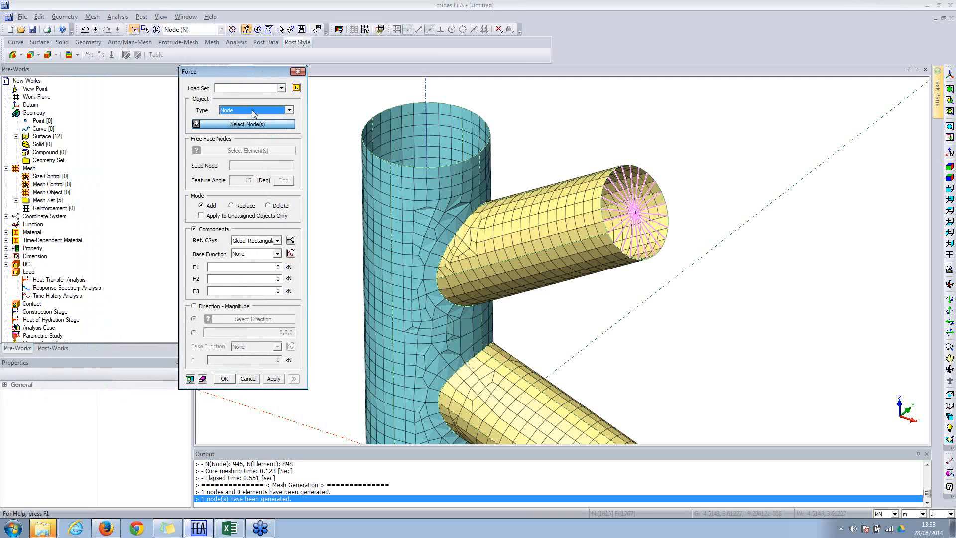
Step: Try load set Axial Force with F1 -50 kN and F3 100 kN on the upper brace's end-centre node and preview it
{"action": "left_click", "coordinate": [236, 87]}
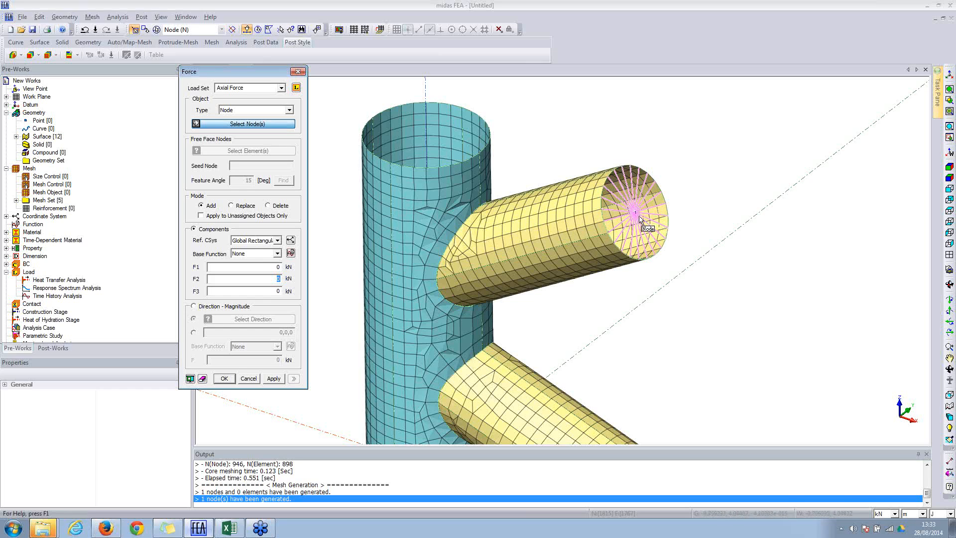
{"action": "left_click", "coordinate": [278, 268]}
{"action": "left_click", "coordinate": [277, 267]}
{"action": "type", "text": "100"}
{"action": "left_click_drag", "start_coordinate": [276, 268], "coordinate": [292, 266]}
{"action": "type", "text": "50"}
{"action": "left_click", "coordinate": [635, 213]}
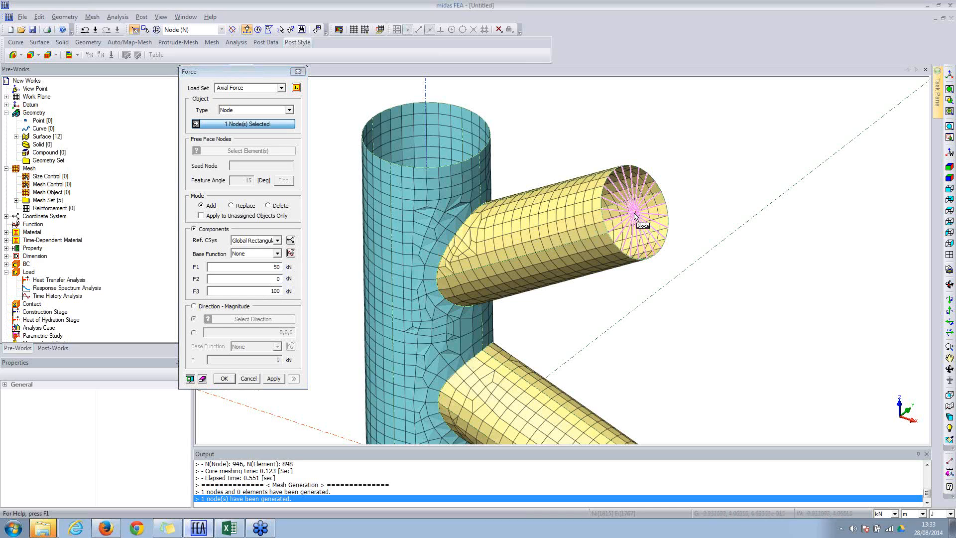
{"action": "left_click", "coordinate": [190, 379]}
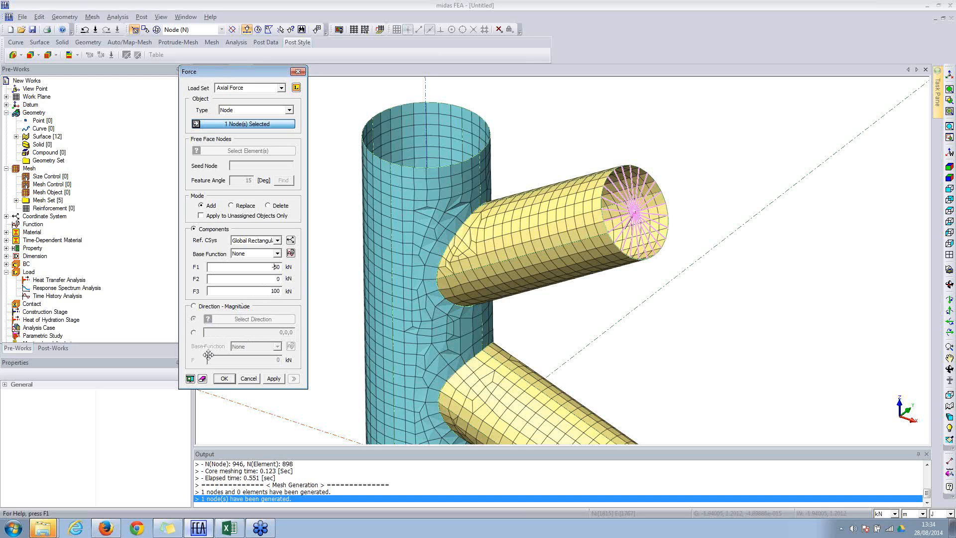
Step: Try F3 at -100 kN and preview the force arrow up close at the upper brace's end centre
{"action": "middle_click_drag", "start_coordinate": [631, 253], "coordinate": [647, 233]}
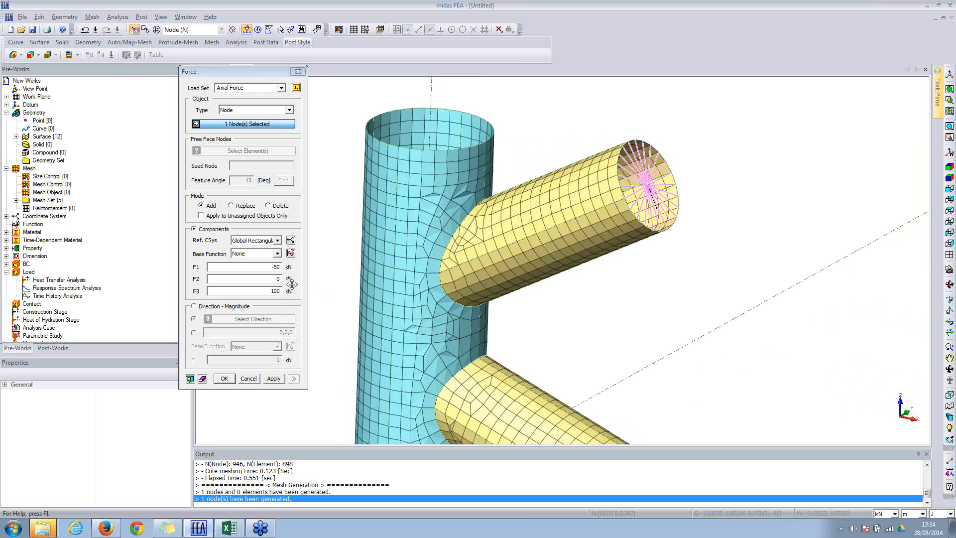
{"action": "left_click", "coordinate": [269, 292]}
{"action": "type", "text": "-"}
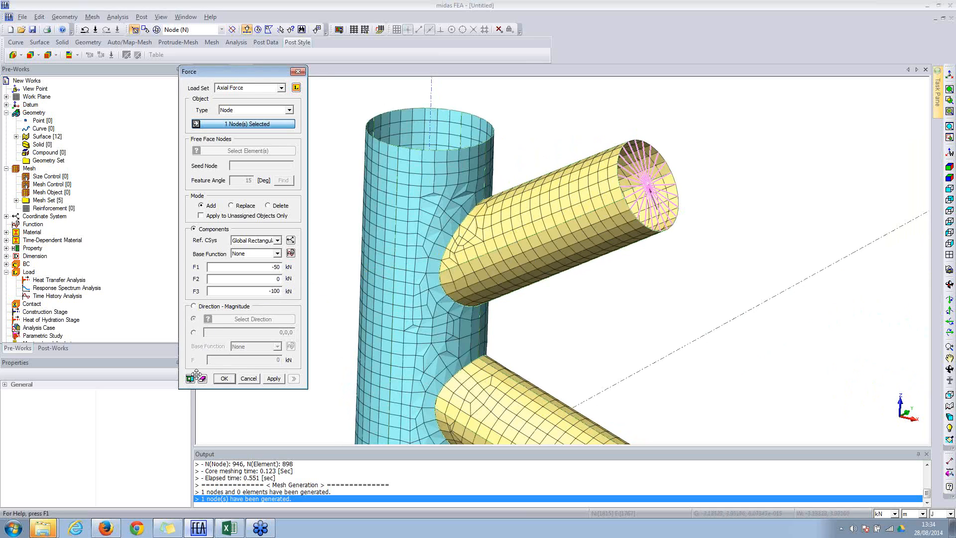
{"action": "left_click", "coordinate": [192, 379]}
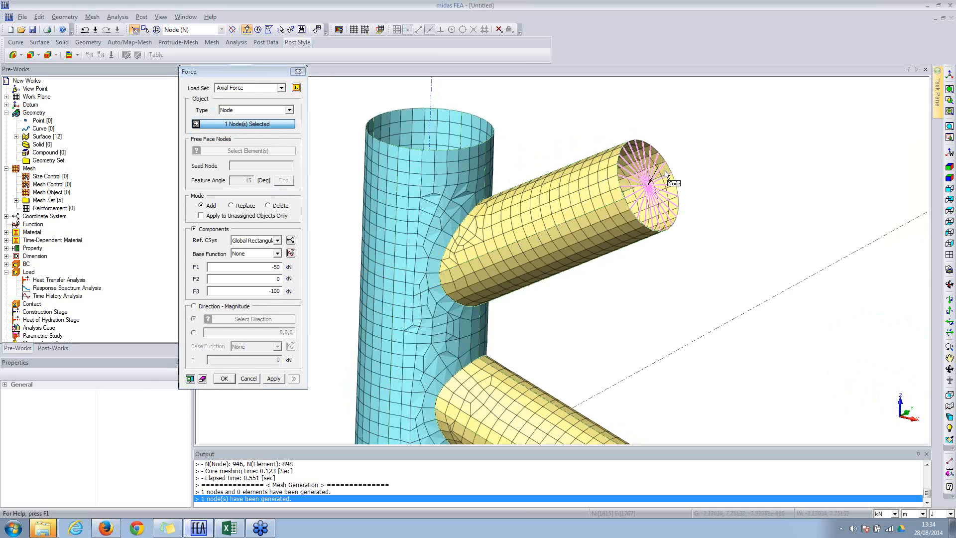
{"action": "scroll", "coordinate": [653, 169], "scroll_direction": "up", "scroll_amount": 5}
{"action": "scroll", "coordinate": [674, 236], "scroll_direction": "up", "scroll_amount": 2}
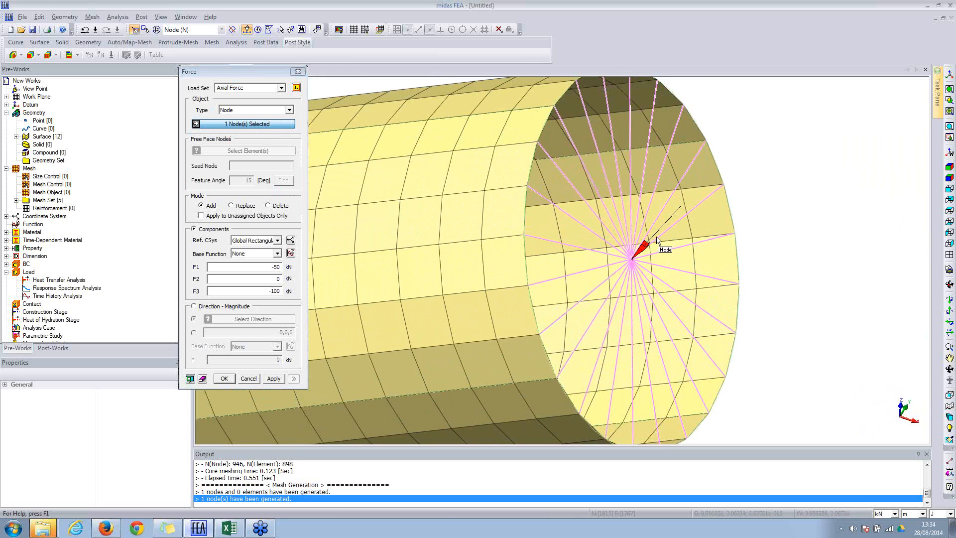
{"action": "left_click_drag", "start_coordinate": [264, 269], "coordinate": [288, 266]}
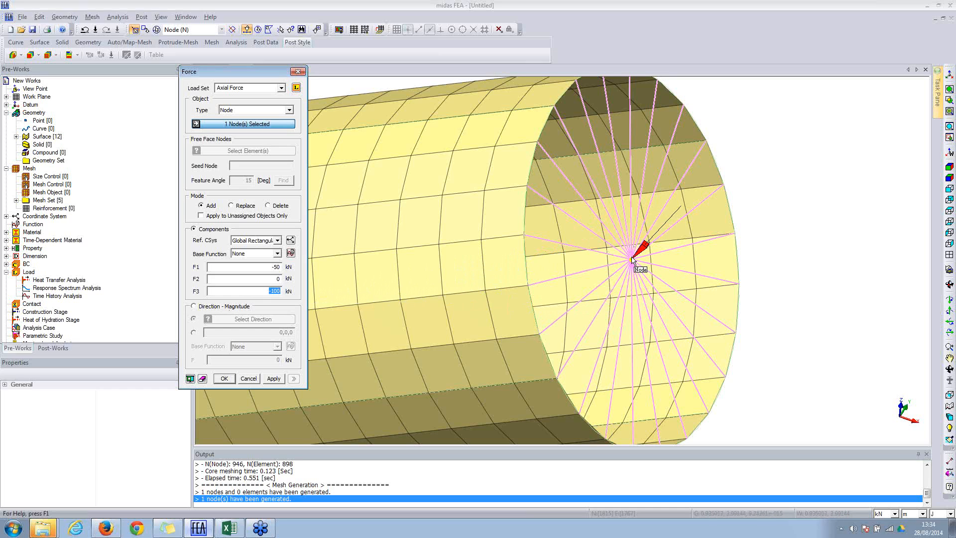
Step: Switch the force definition to Direction - Magnitude with a manually entered direction vector
{"action": "left_click", "coordinate": [194, 307]}
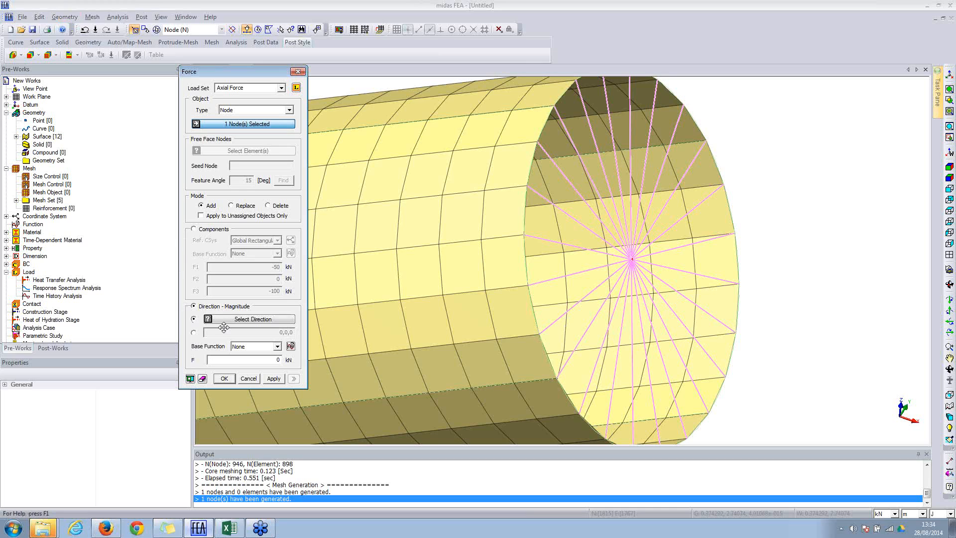
{"action": "left_click", "coordinate": [194, 333]}
{"action": "left_click", "coordinate": [243, 332]}
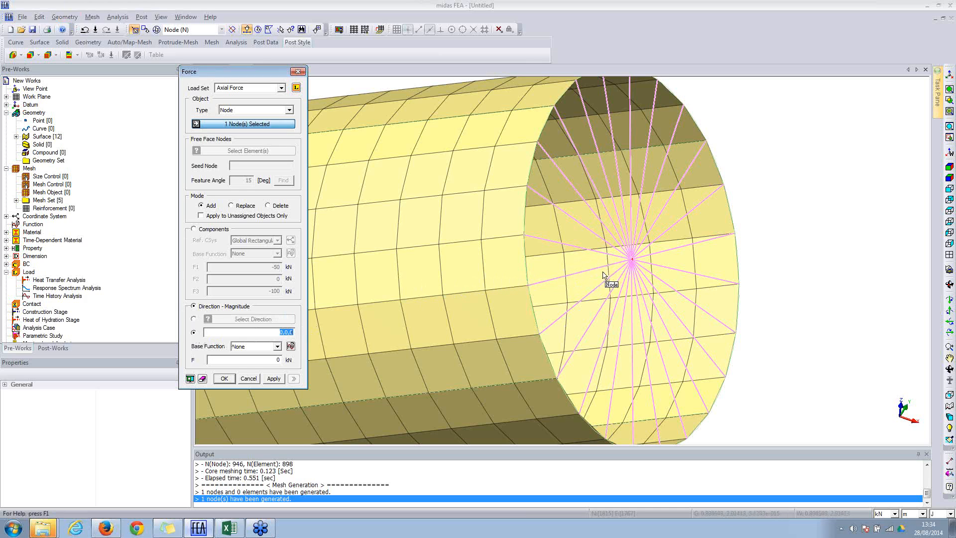
Step: Measure Two Point Distance with node snap between neighbouring nodes along the upper brace's axis and copy the global DX, DY, DZ components
{"action": "left_click", "coordinate": [69, 18]}
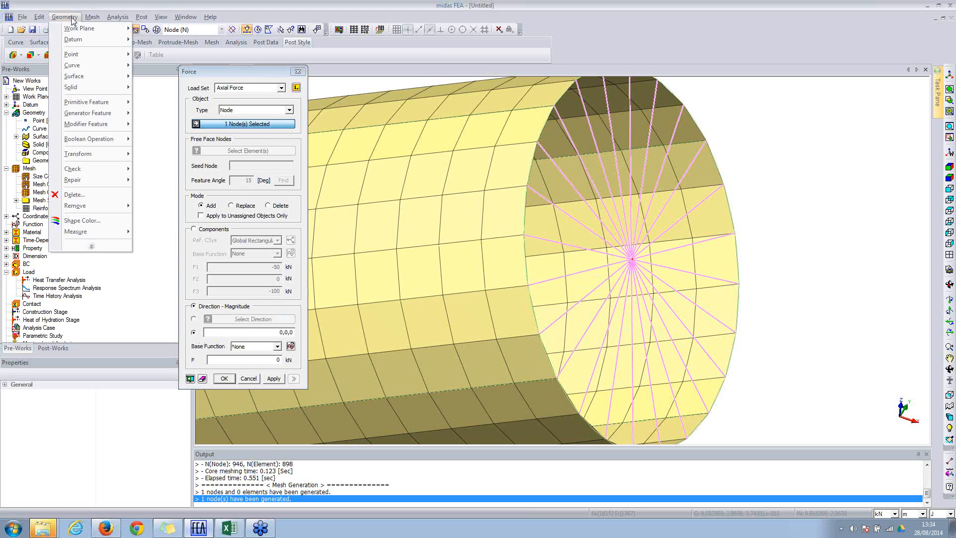
{"action": "mouse_move", "coordinate": [120, 232]}
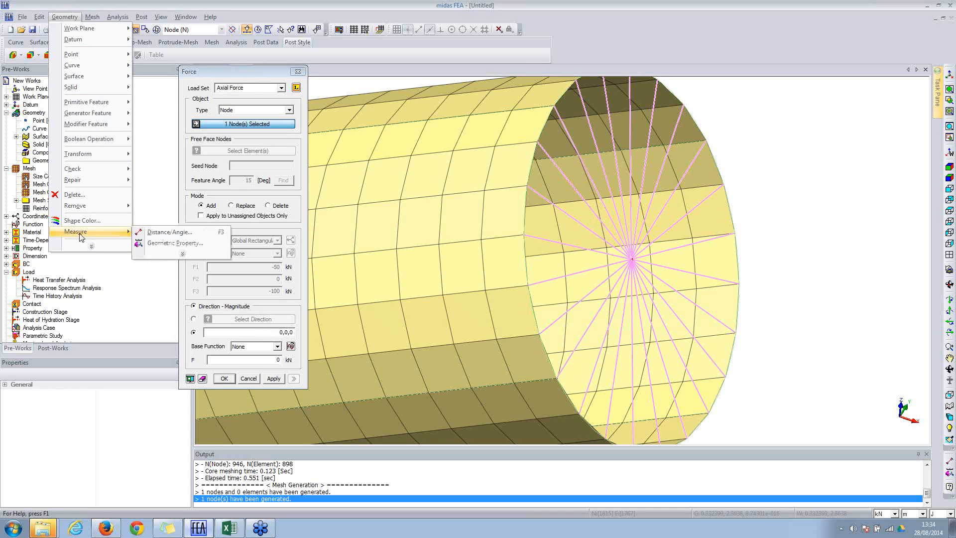
{"action": "left_click", "coordinate": [160, 232]}
{"action": "left_click", "coordinate": [24, 169]}
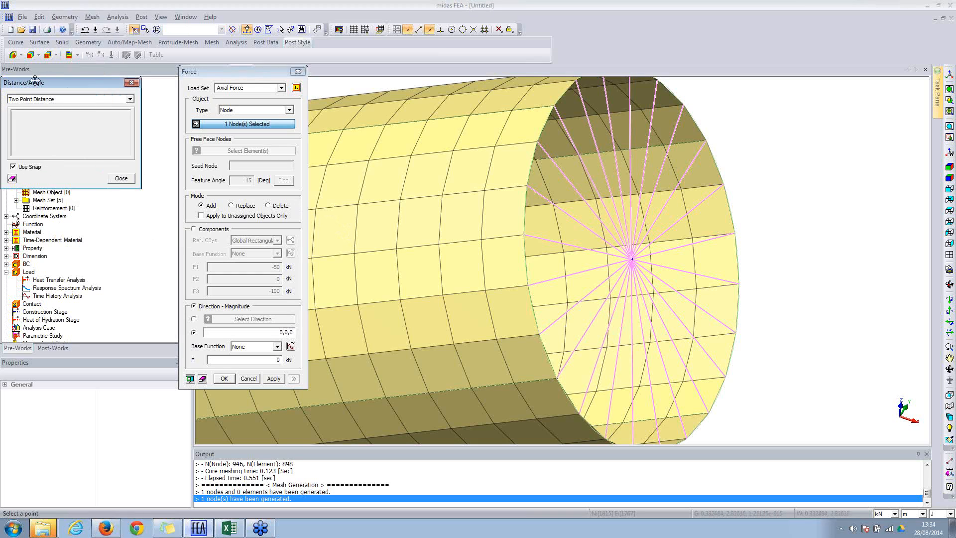
{"action": "left_click", "coordinate": [65, 17]}
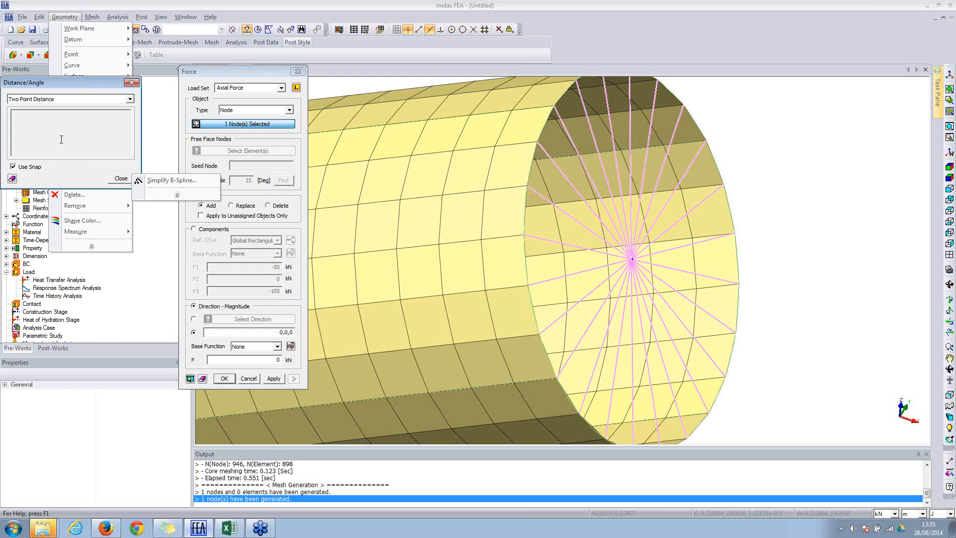
{"action": "mouse_move", "coordinate": [41, 84]}
{"action": "left_mouse_down"}
{"action": "mouse_move", "coordinate": [99, 90]}
{"action": "mouse_move", "coordinate": [50, 91]}
{"action": "left_mouse_up"}
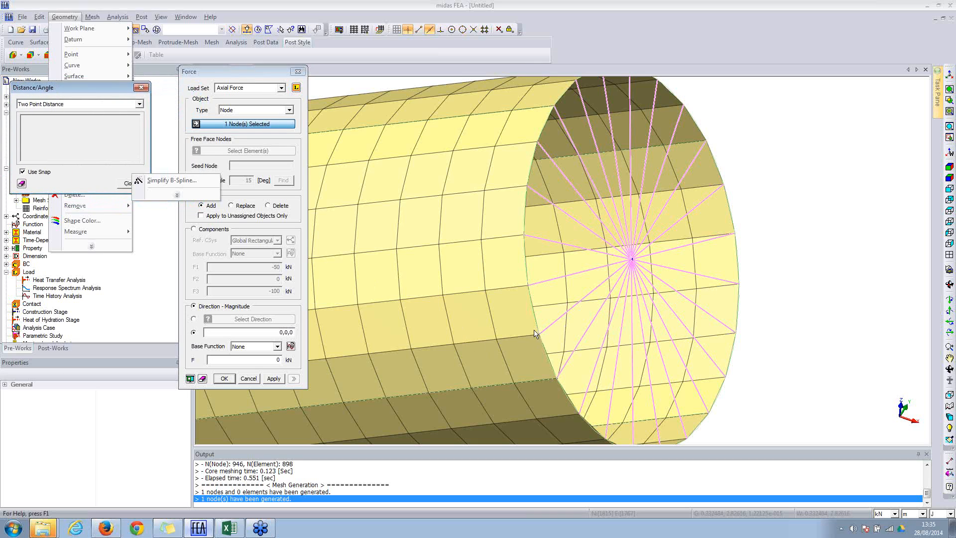
{"action": "left_click", "coordinate": [51, 167]}
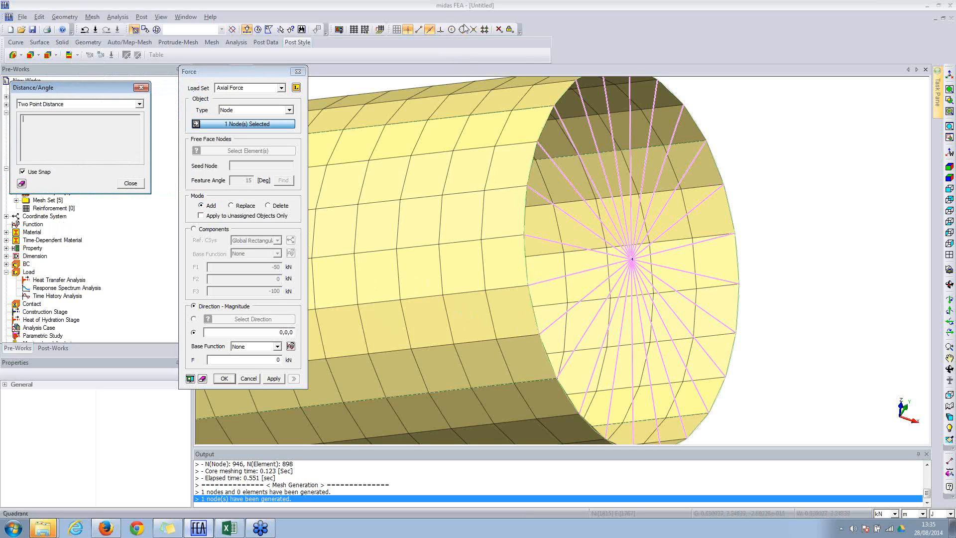
{"action": "left_click", "coordinate": [483, 30]}
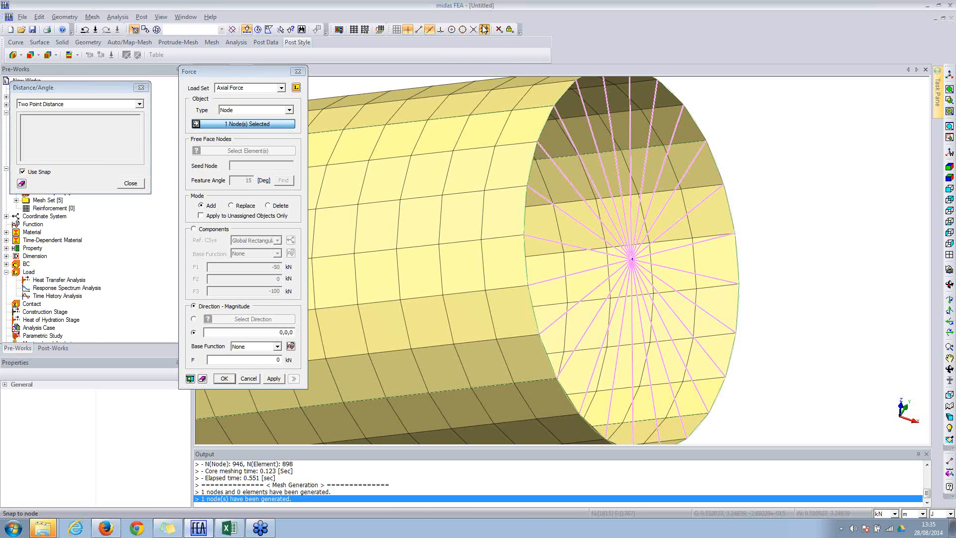
{"action": "left_click", "coordinate": [557, 380]}
{"action": "left_click", "coordinate": [514, 385]}
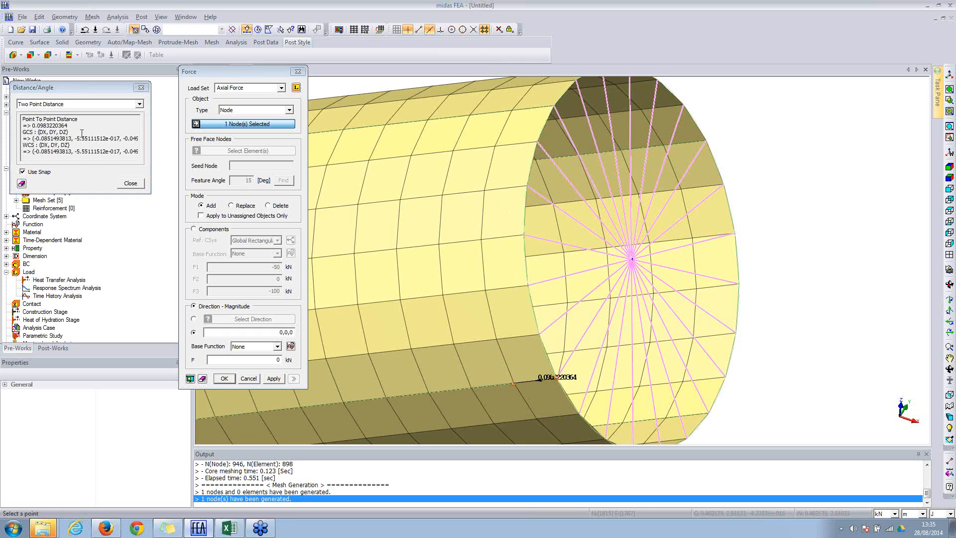
{"action": "left_click_drag", "start_coordinate": [34, 138], "coordinate": [135, 141]}
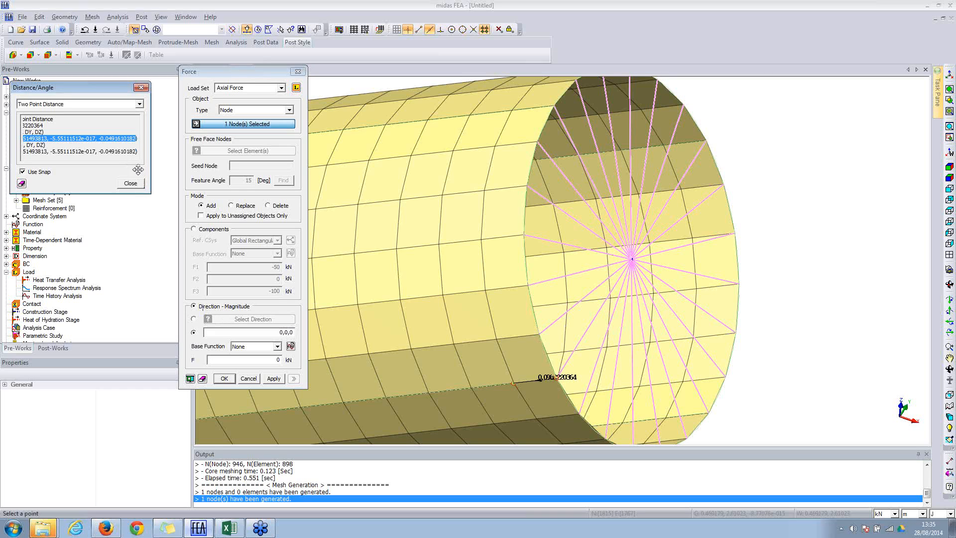
{"action": "left_click", "coordinate": [131, 183]}
Step: Name the force's load set P and enter the measured vector -0.0851493813, -5.55111512e-017, -0.0491610182 as its Direction - Magnitude direction
{"action": "left_click", "coordinate": [195, 332]}
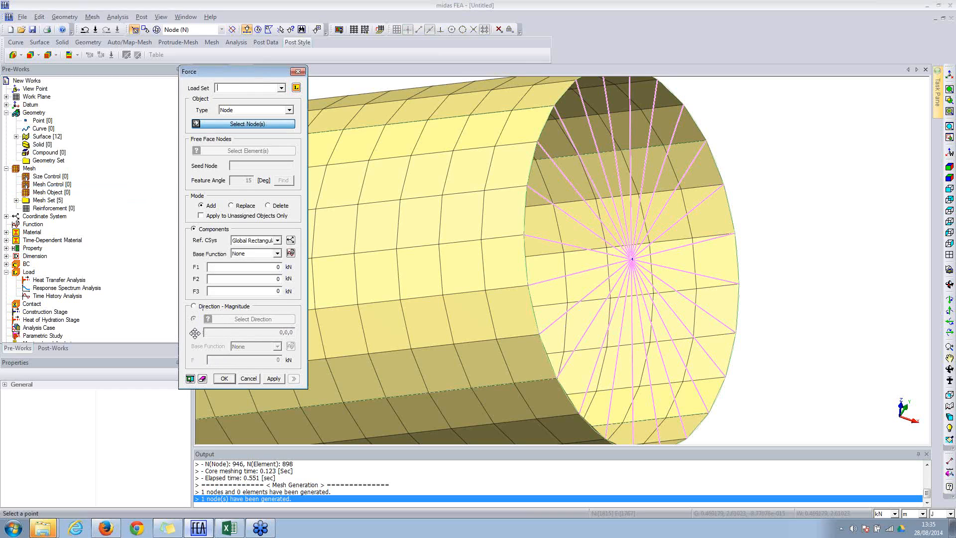
{"action": "left_click", "coordinate": [194, 307]}
{"action": "left_click", "coordinate": [193, 332]}
{"action": "double_click", "coordinate": [291, 330]}
{"action": "type", "text": ", -5.55111512e-017, -0.0491610182"}
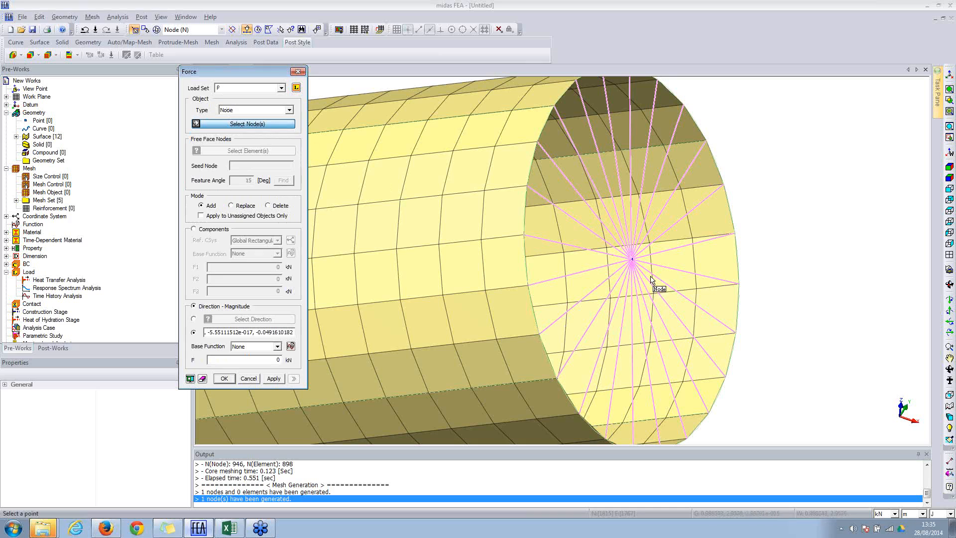
Step: Select the upper brace's end-centre node, enter the force magnitude, preview the arrow and create the load
{"action": "left_click", "coordinate": [633, 259]}
{"action": "double_click", "coordinate": [285, 358]}
{"action": "left_click", "coordinate": [190, 379]}
{"action": "left_click", "coordinate": [189, 378]}
{"action": "left_click", "coordinate": [224, 379]}
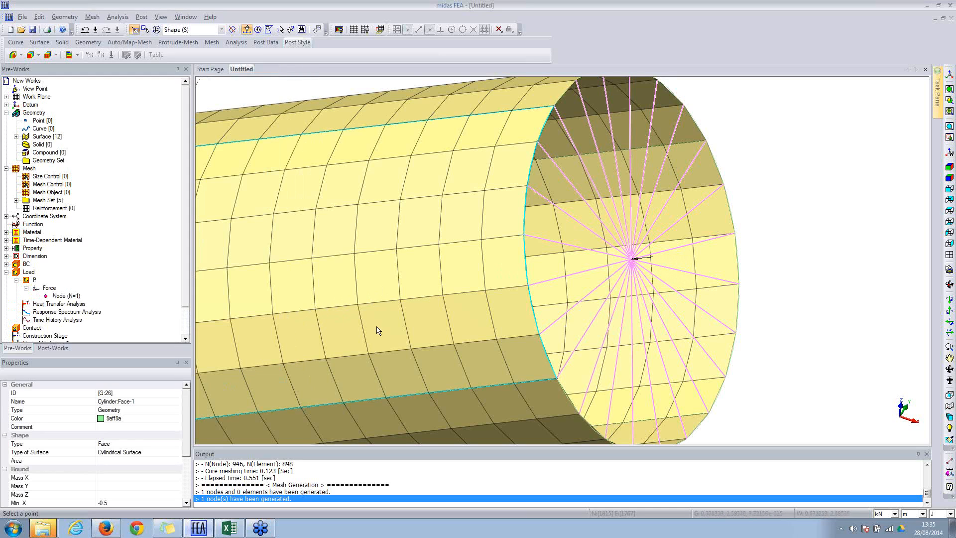
Step: Add an analysis case named Linear static with the Linear Static analysis type
{"action": "scroll", "coordinate": [332, 348], "scroll_direction": "down", "scroll_amount": 5}
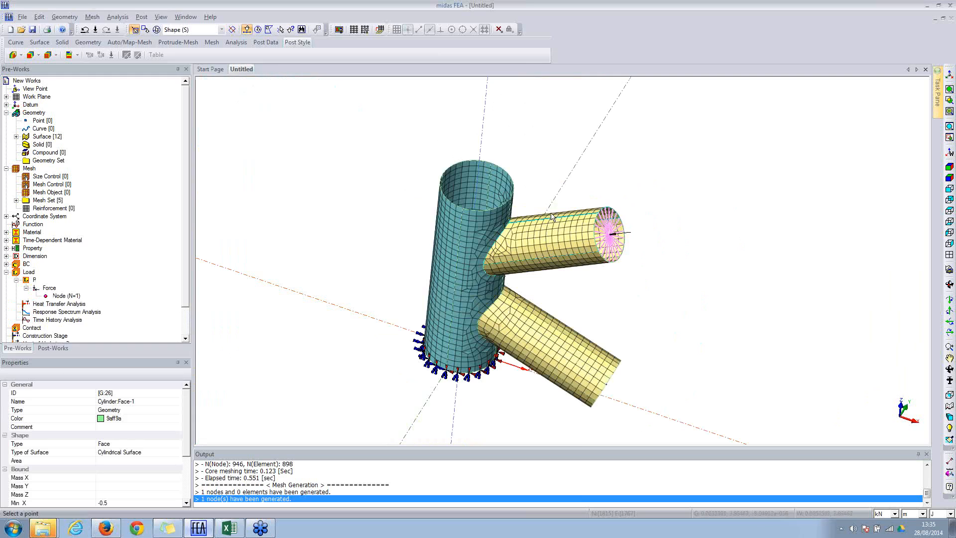
{"action": "left_click", "coordinate": [117, 18]}
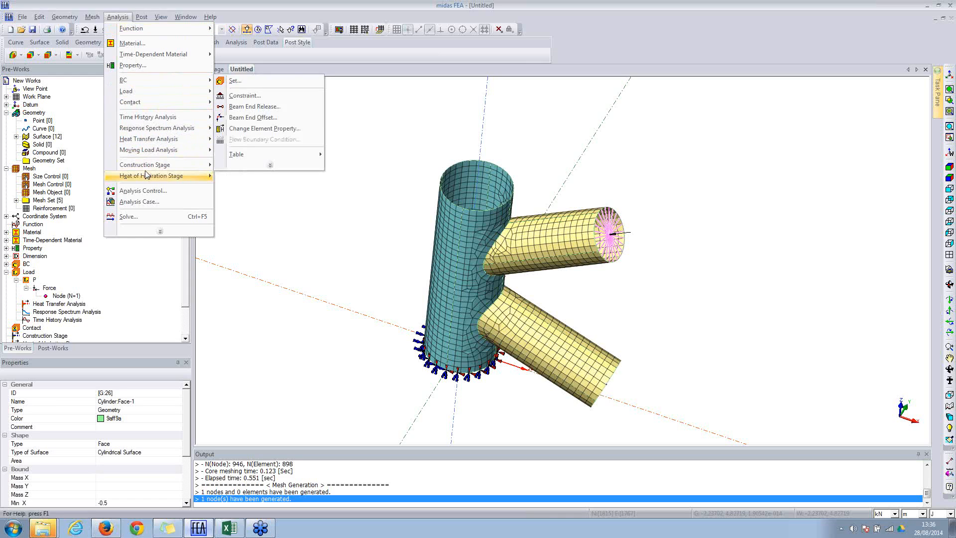
{"action": "left_click", "coordinate": [140, 202]}
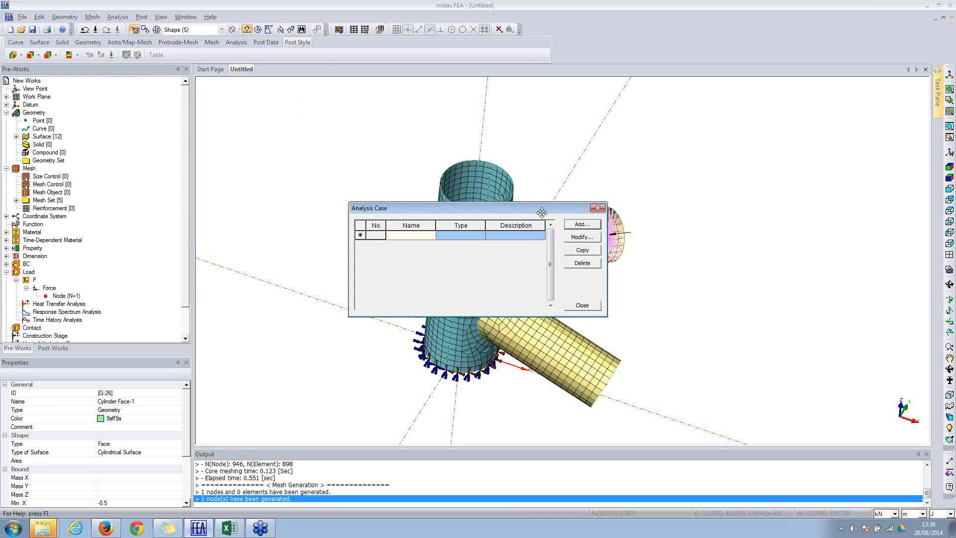
{"action": "left_click", "coordinate": [581, 225]}
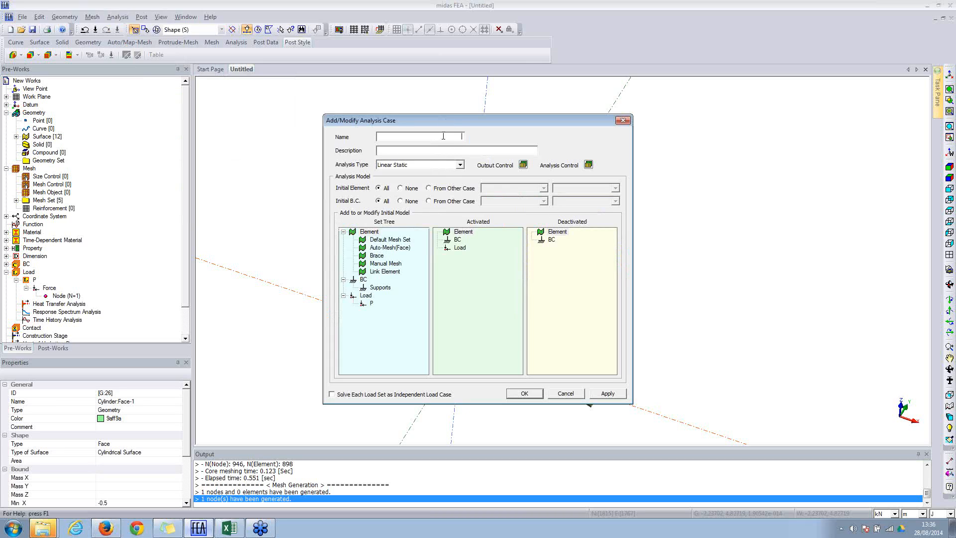
{"action": "type", "text": "Linear static"}
Step: Activate load set P in the analysis case, keep all initial elements and boundary conditions, and apply the case
{"action": "left_click_drag", "start_coordinate": [374, 303], "coordinate": [459, 257]}
{"action": "left_click", "coordinate": [379, 258]}
{"action": "mouse_move", "coordinate": [382, 258]}
{"action": "left_mouse_down"}
{"action": "mouse_move", "coordinate": [500, 261]}
{"action": "mouse_move", "coordinate": [381, 261]}
{"action": "left_mouse_up"}
{"action": "left_click_drag", "start_coordinate": [401, 118], "coordinate": [612, 91]}
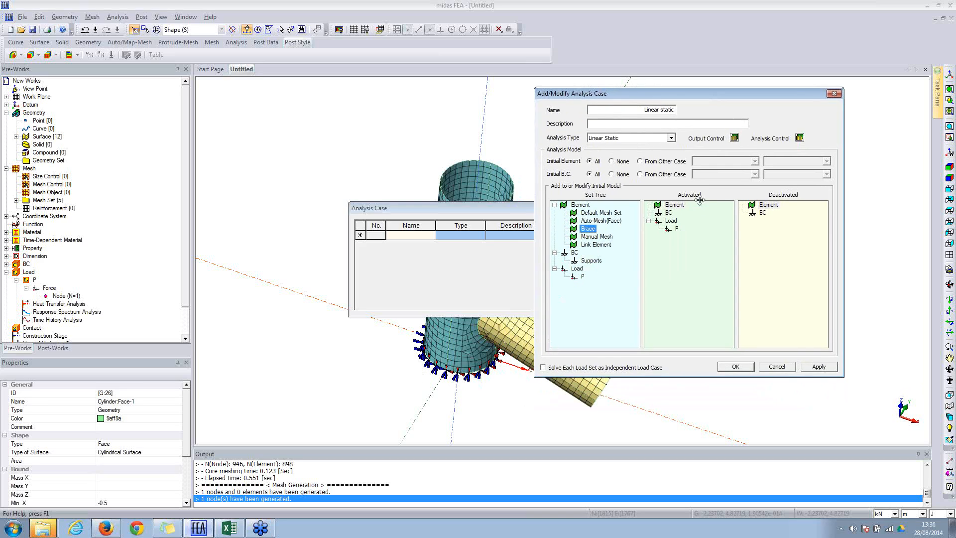
{"action": "left_click_drag", "start_coordinate": [578, 264], "coordinate": [637, 257]}
{"action": "left_click", "coordinate": [820, 367]}
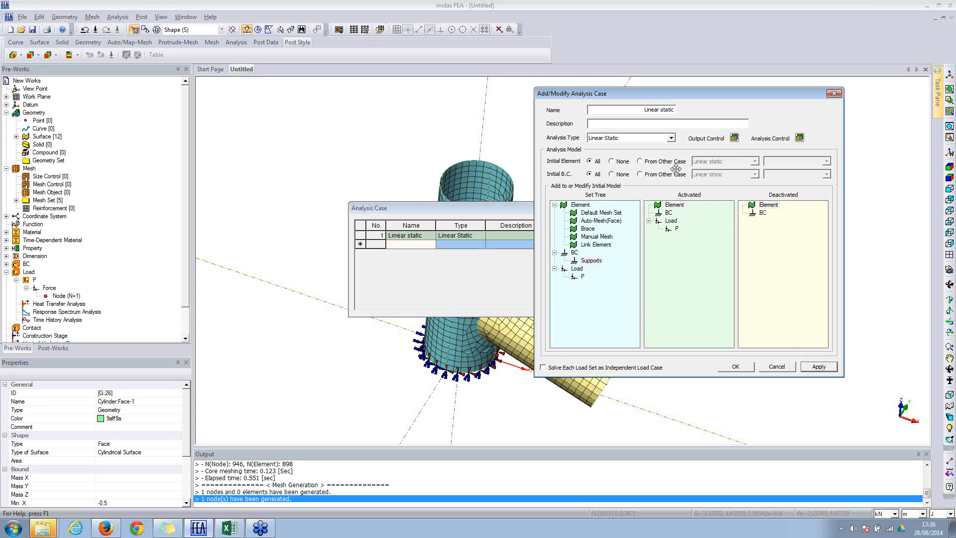
Step: Name a new analysis case Linear buckling, choose the Linear Buckling type and activate load set P
{"action": "left_click_drag", "start_coordinate": [661, 109], "coordinate": [684, 109]}
{"action": "type", "text": "buckling"}
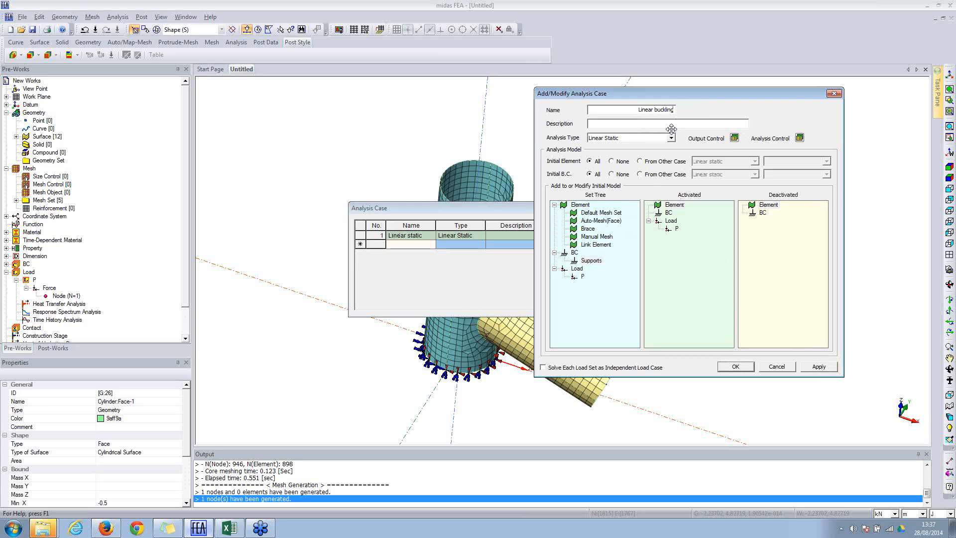
{"action": "left_click", "coordinate": [646, 142]}
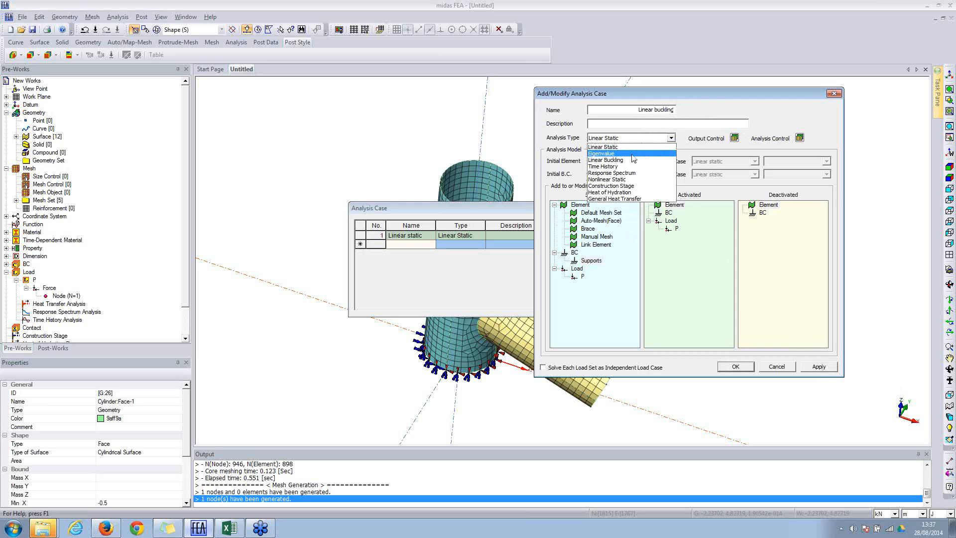
{"action": "left_click", "coordinate": [617, 155]}
{"action": "left_click_drag", "start_coordinate": [582, 277], "coordinate": [700, 224]}
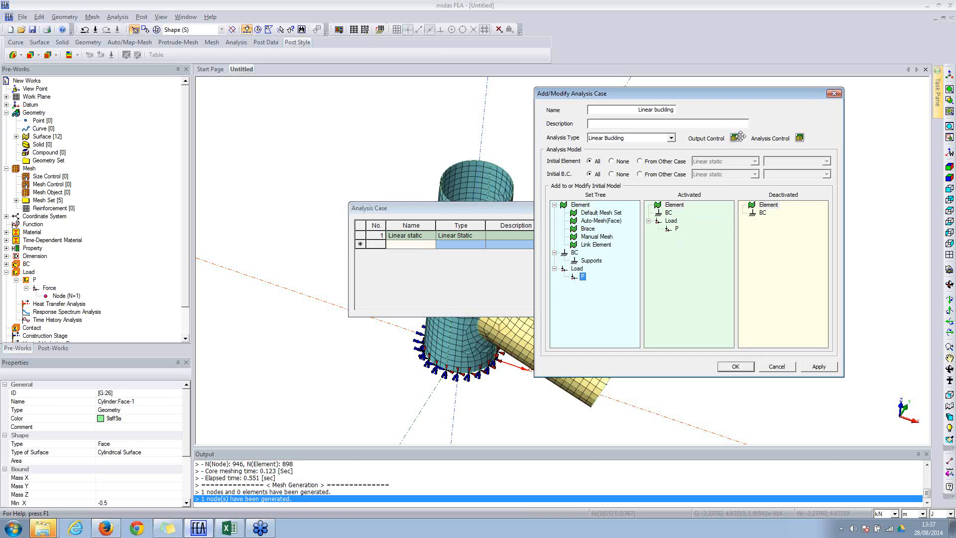
Step: Set the buckling analysis control to 10 modes with positive values only and apply the case
{"action": "left_click", "coordinate": [799, 139]}
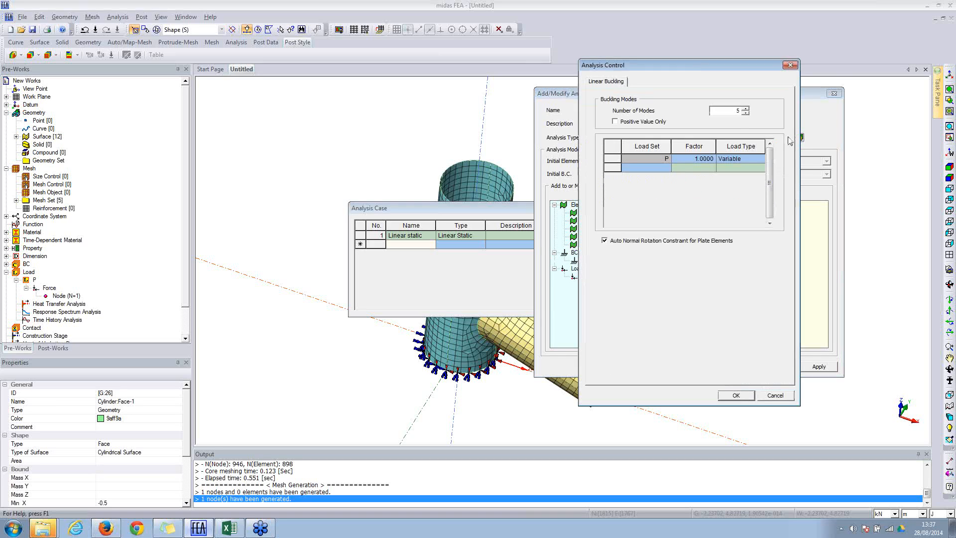
{"action": "type", "text": "10"}
{"action": "left_click", "coordinate": [656, 125]}
{"action": "left_click", "coordinate": [735, 397]}
{"action": "left_click", "coordinate": [820, 367]}
Step: Name another analysis case nonlinear, choose the Nonlinear Static type and activate load set P
{"action": "left_click", "coordinate": [654, 111]}
{"action": "left_click_drag", "start_coordinate": [642, 111], "coordinate": [712, 110]}
{"action": "type", "text": "no"}
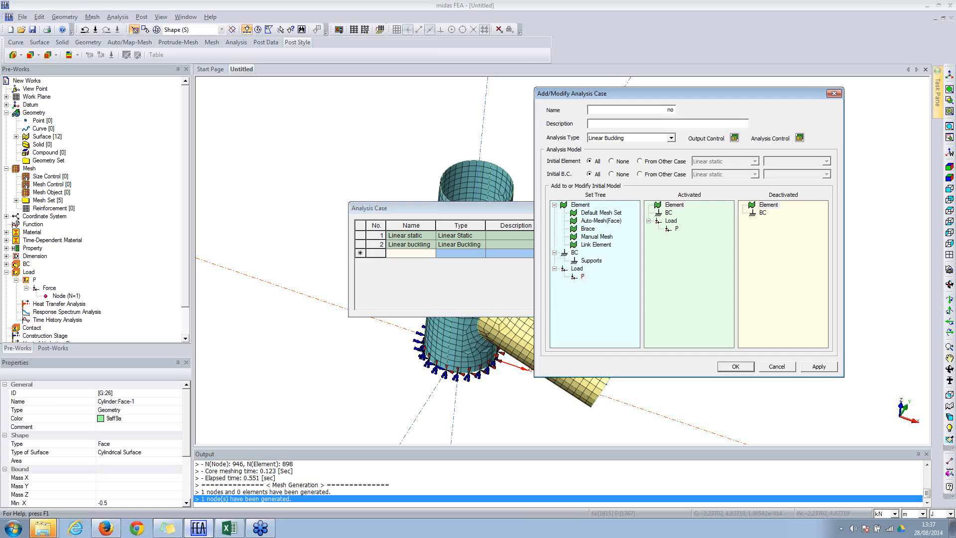
{"action": "type", "text": "nlinear"}
{"action": "left_click", "coordinate": [651, 138]}
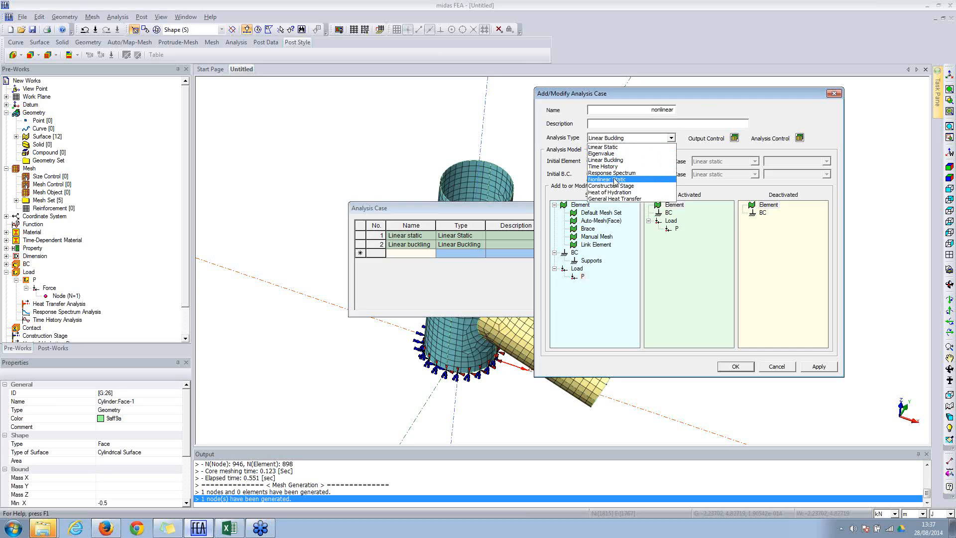
{"action": "left_click", "coordinate": [615, 181]}
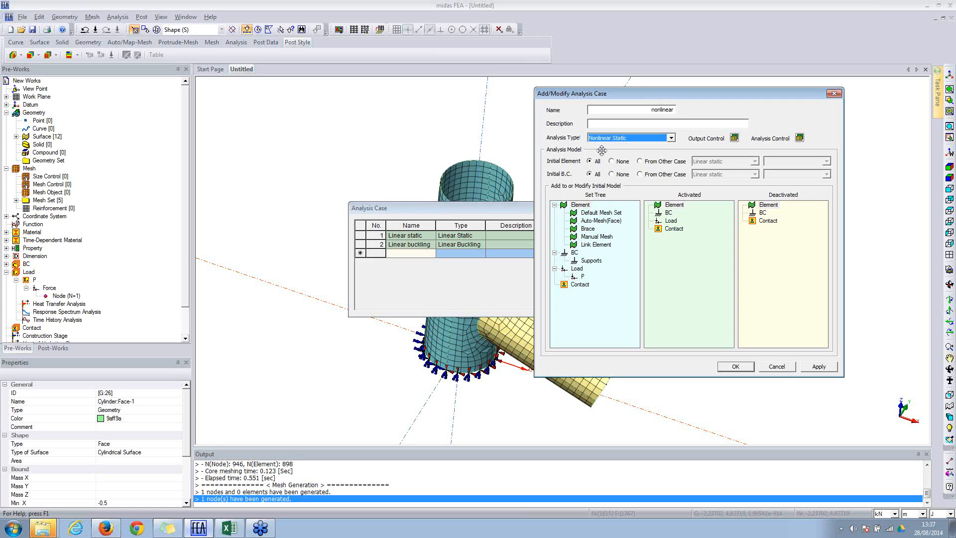
{"action": "left_click_drag", "start_coordinate": [583, 276], "coordinate": [683, 251]}
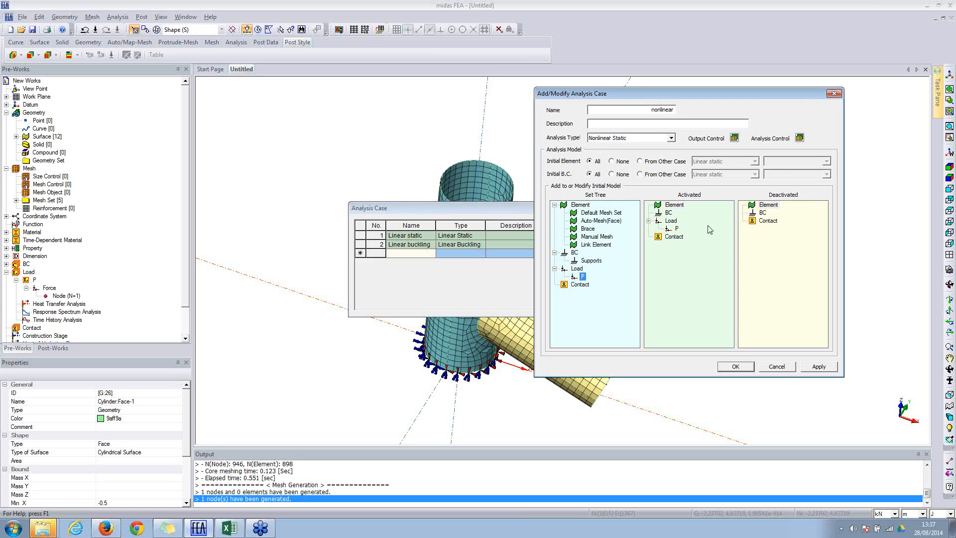
Step: Include Green Lagrange plastic strains, crack strains and crack stresses in the nonlinear case's output types
{"action": "left_click", "coordinate": [735, 138]}
{"action": "left_click", "coordinate": [645, 163]}
{"action": "left_click", "coordinate": [617, 254]}
{"action": "left_click", "coordinate": [698, 180]}
{"action": "left_click", "coordinate": [698, 193]}
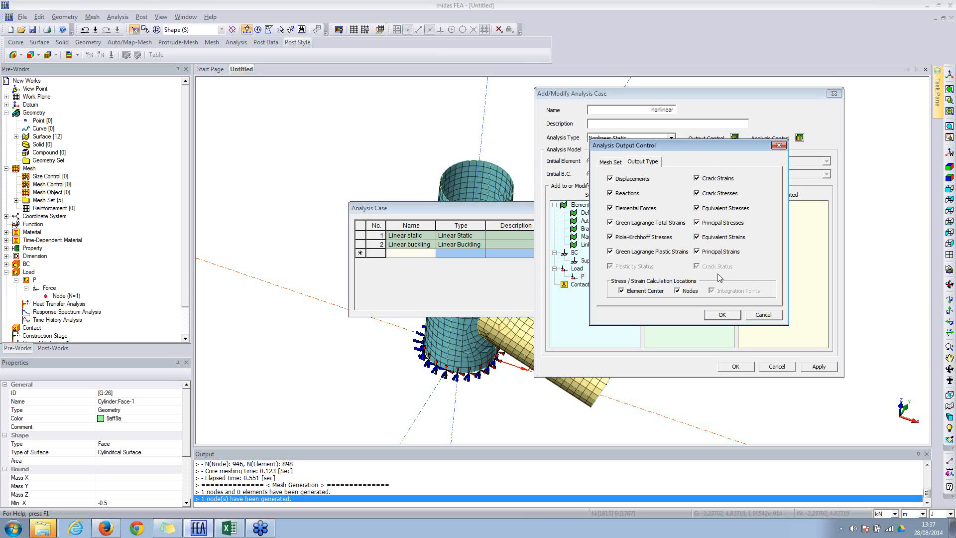
{"action": "left_click", "coordinate": [730, 318]}
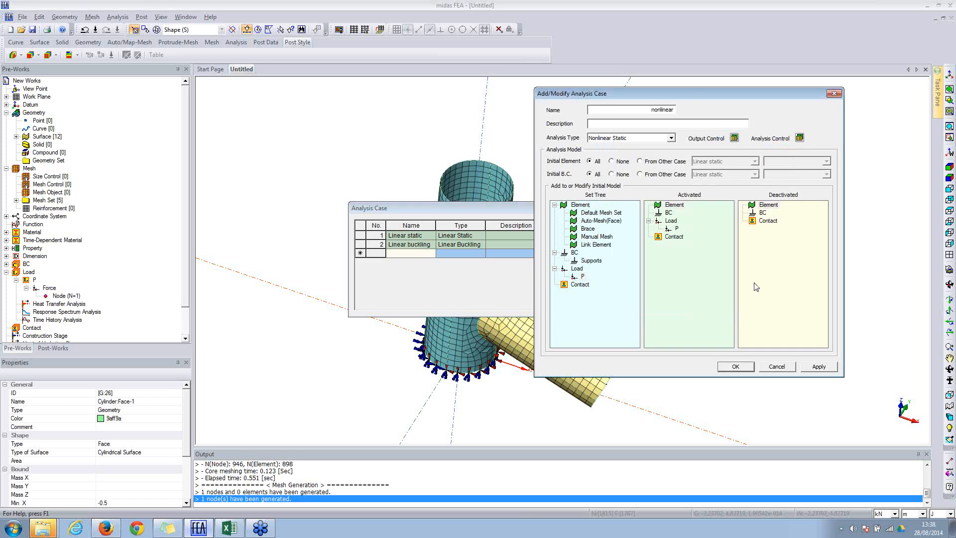
Step: Enable Geometry Nonlinear alongside Material Nonlinear in the nonlinear case's analysis control
{"action": "left_click", "coordinate": [799, 139]}
{"action": "left_click_drag", "start_coordinate": [658, 81], "coordinate": [761, 77]}
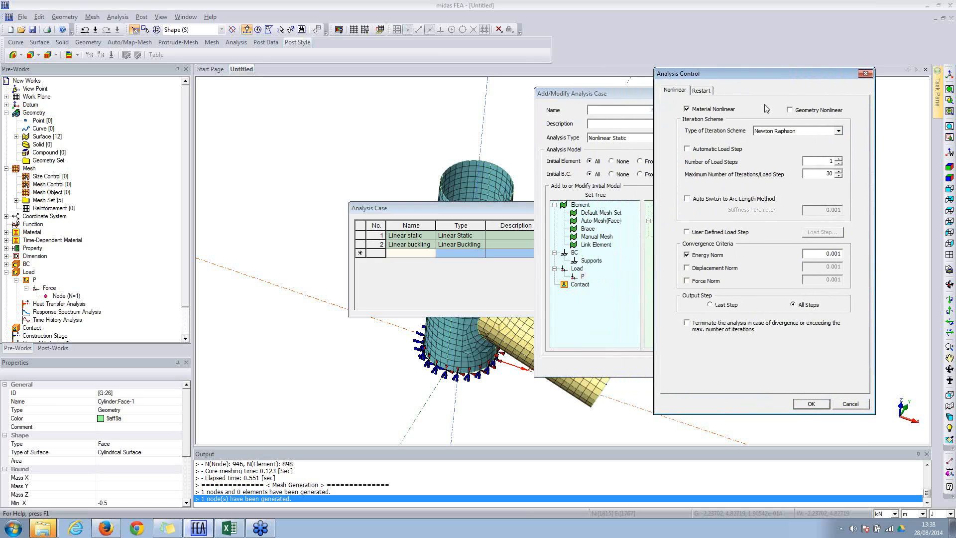
{"action": "left_click", "coordinate": [791, 110]}
Step: Try the Initial Stiffness iteration scheme with 10 load steps
{"action": "left_click", "coordinate": [823, 131]}
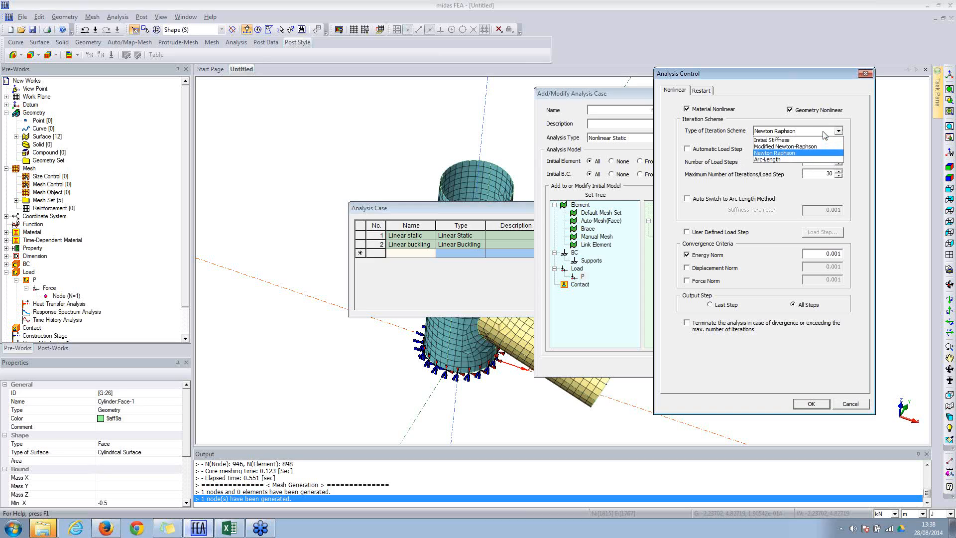
{"action": "left_click", "coordinate": [721, 139]}
{"action": "left_click", "coordinate": [776, 132]}
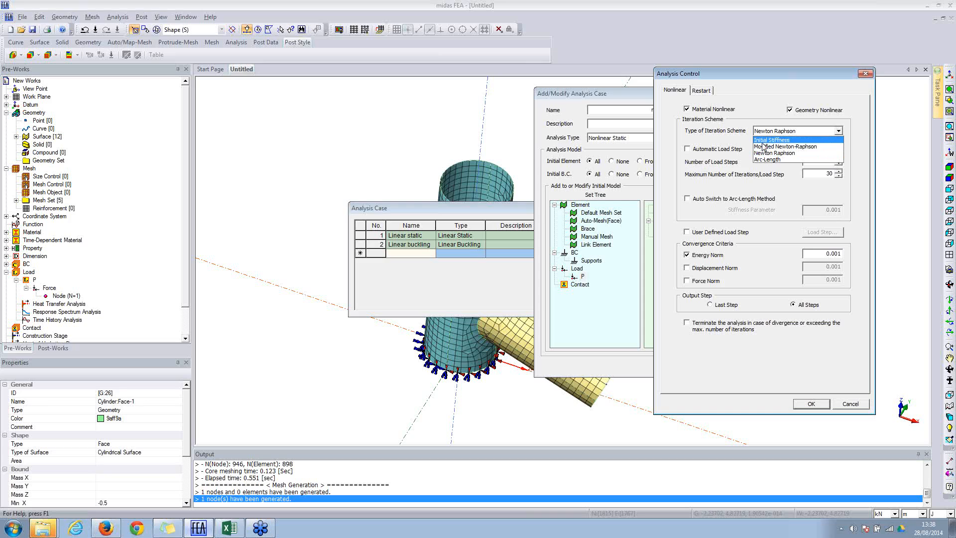
{"action": "left_click", "coordinate": [767, 140]}
{"action": "key", "text": "Tab"}
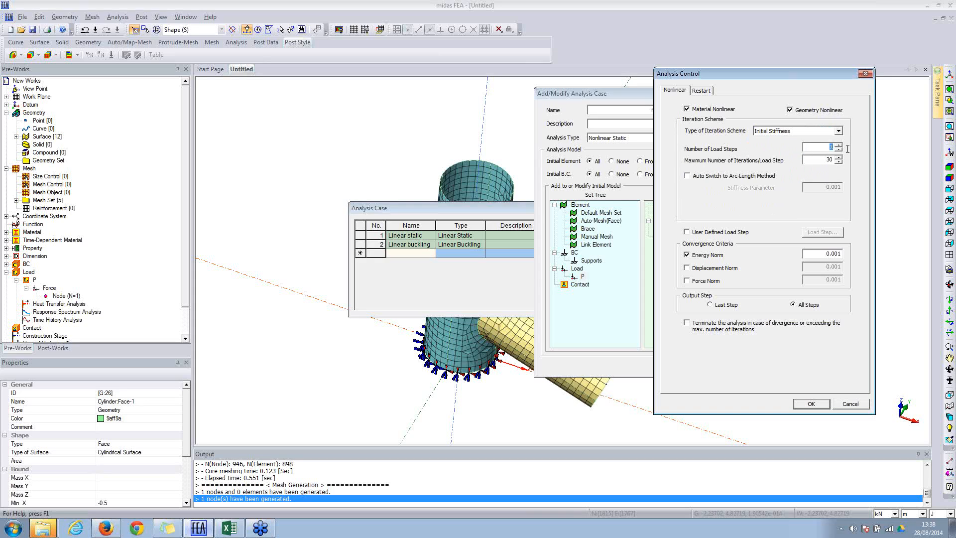
{"action": "type", "text": "10"}
{"action": "double_click", "coordinate": [822, 147]}
{"action": "left_click", "coordinate": [773, 131]}
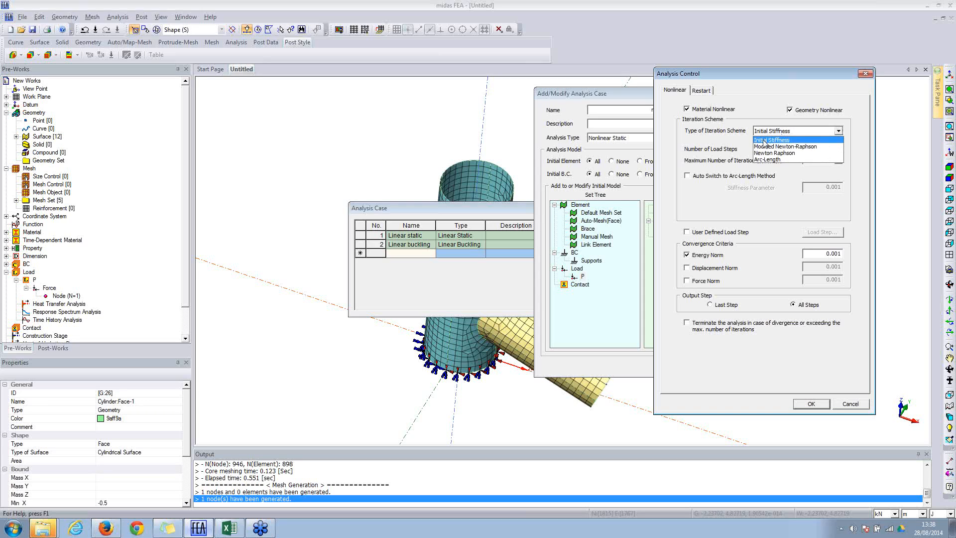
{"action": "left_click", "coordinate": [745, 142]}
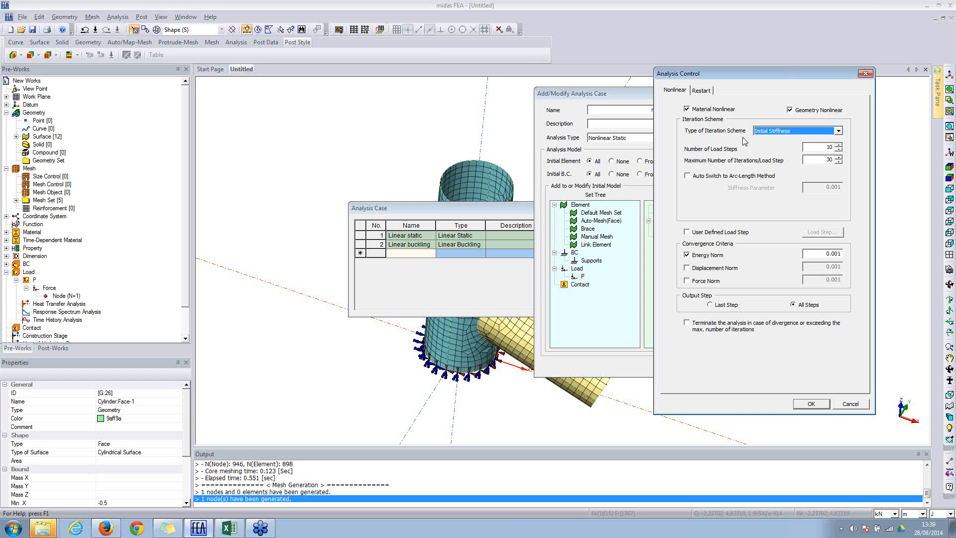
Step: Try the Newton Raphson and Arc-Length iteration schemes in turn
{"action": "left_click", "coordinate": [794, 131]}
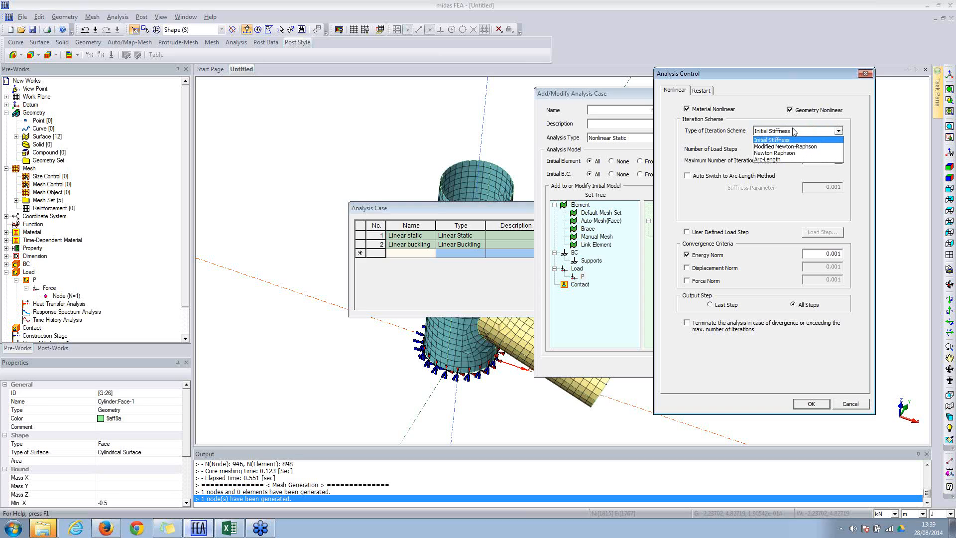
{"action": "left_click", "coordinate": [777, 154]}
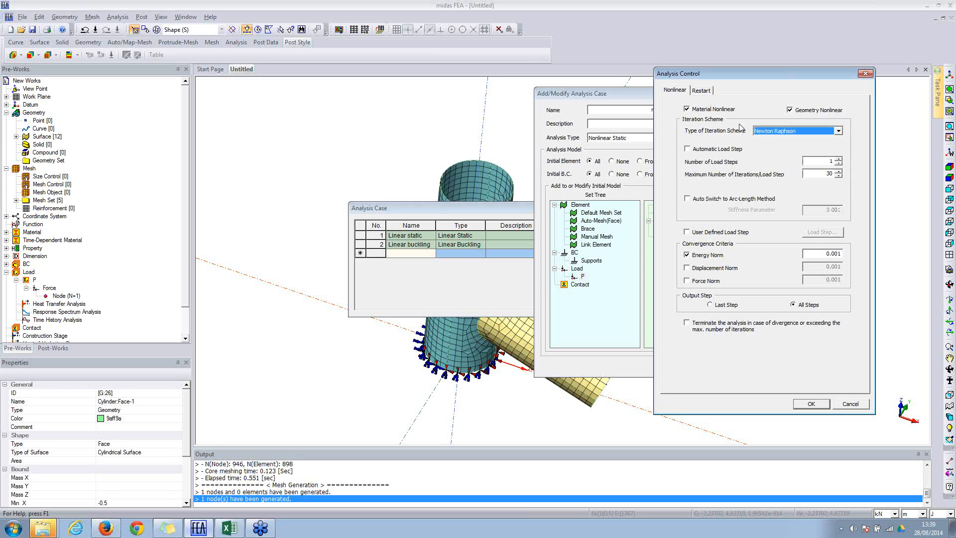
{"action": "left_click", "coordinate": [766, 132]}
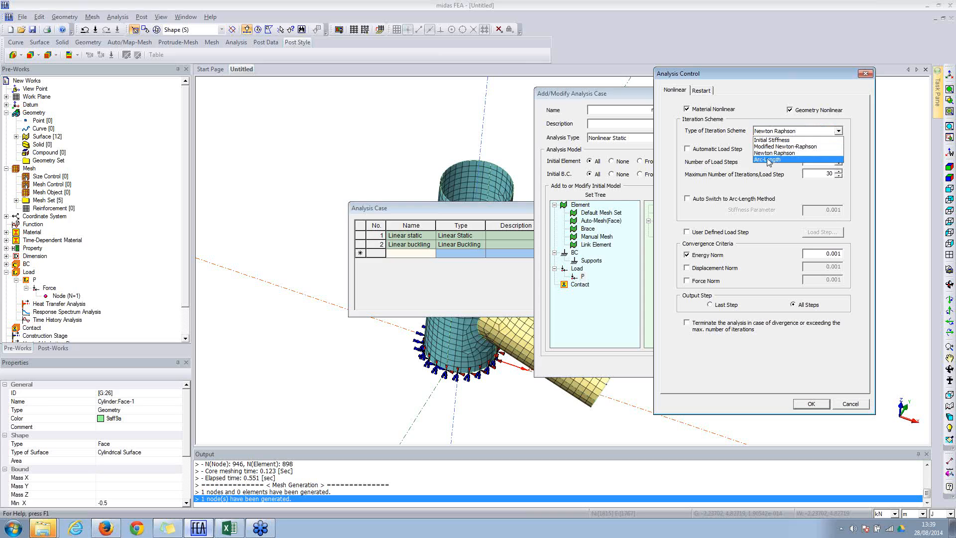
{"action": "left_click", "coordinate": [767, 160]}
Step: Set the iteration scheme to Newton Raphson with 10 load steps
{"action": "left_click", "coordinate": [770, 132]}
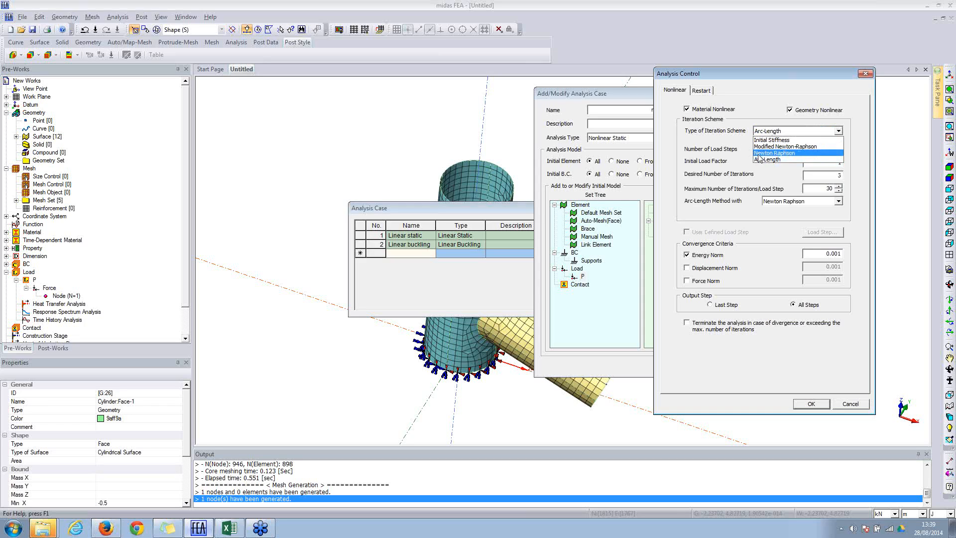
{"action": "left_click", "coordinate": [761, 153]}
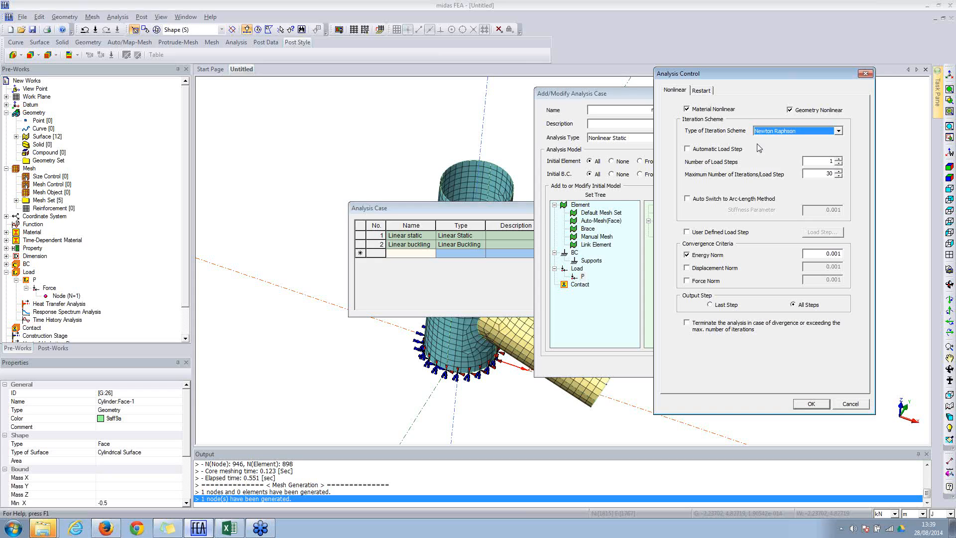
{"action": "left_click", "coordinate": [765, 132]}
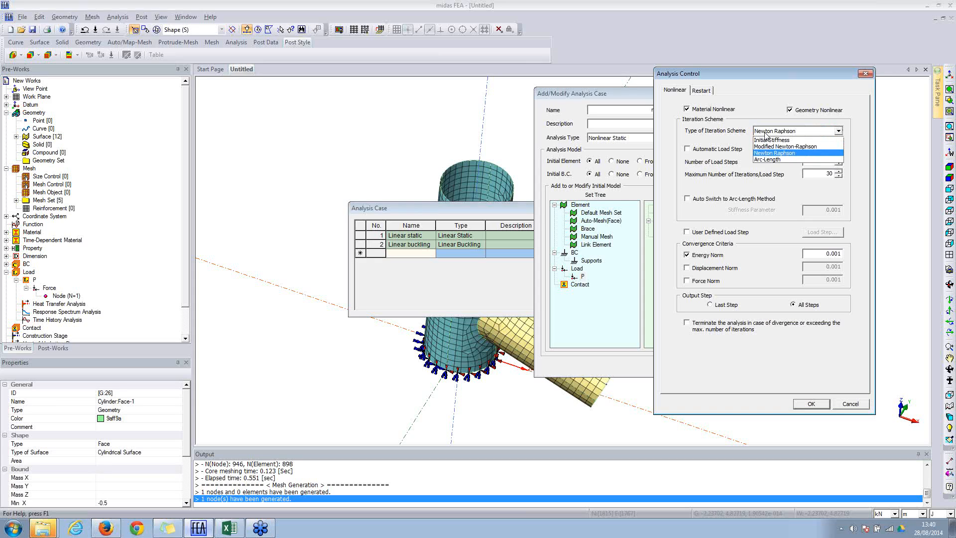
{"action": "left_click", "coordinate": [761, 154]}
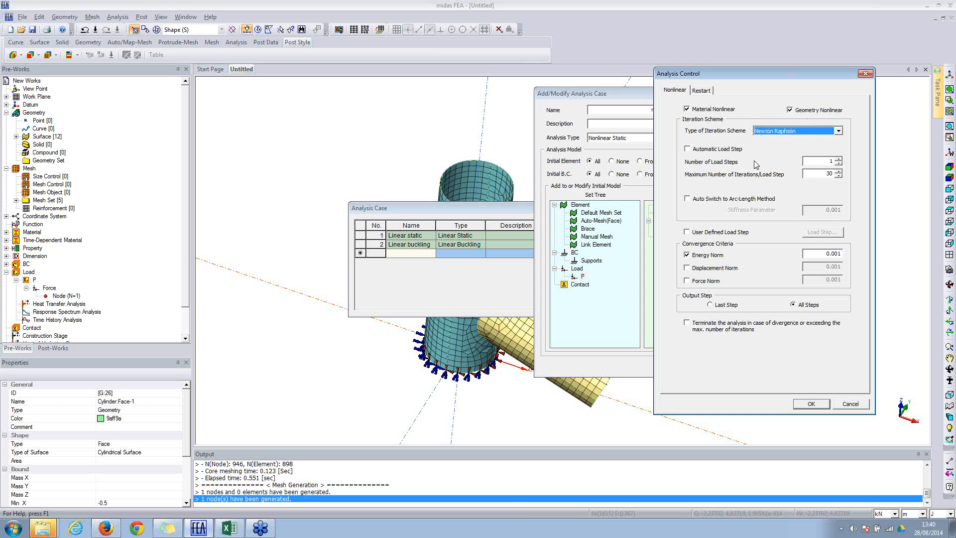
{"action": "left_click", "coordinate": [826, 162]}
{"action": "left_click_drag", "start_coordinate": [826, 162], "coordinate": [848, 167]}
{"action": "type", "text": "10"}
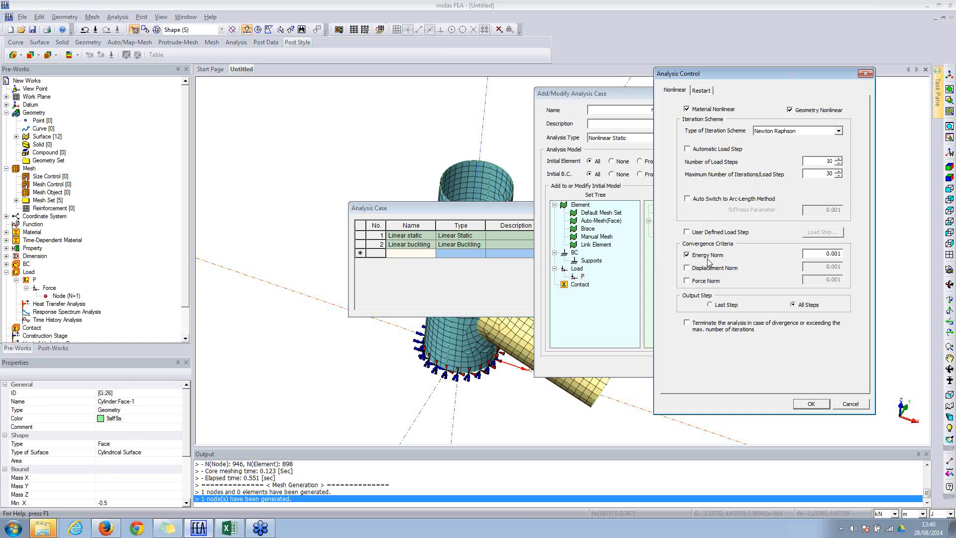
Step: Switch the convergence criterion from Energy Norm to Displacement Norm, keeping a tolerance of 0.001
{"action": "left_click", "coordinate": [687, 268]}
{"action": "left_click", "coordinate": [688, 255]}
{"action": "double_click", "coordinate": [826, 267]}
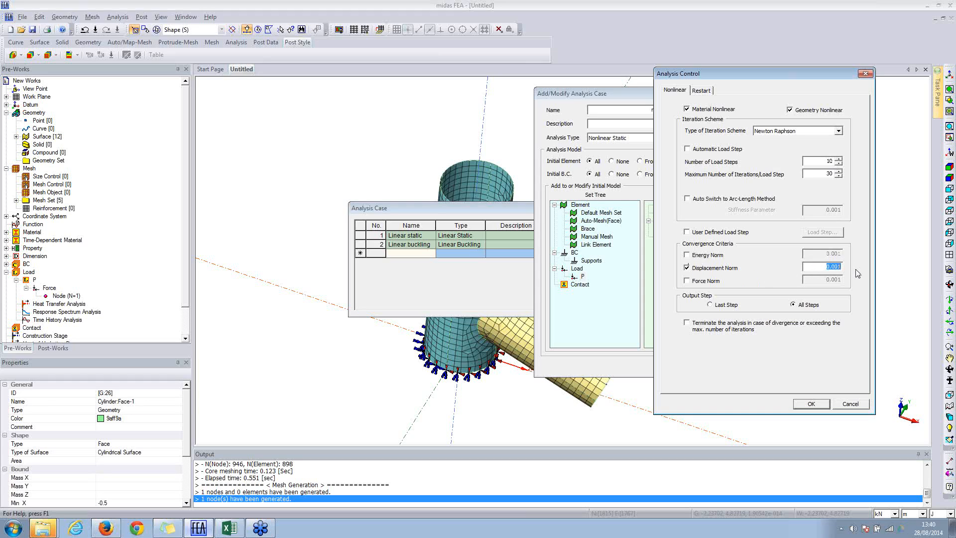
{"action": "left_click", "coordinate": [826, 265]}
{"action": "left_click_drag", "start_coordinate": [828, 267], "coordinate": [841, 267]}
{"action": "left_click", "coordinate": [840, 267]}
{"action": "left_click_drag", "start_coordinate": [843, 267], "coordinate": [813, 267]}
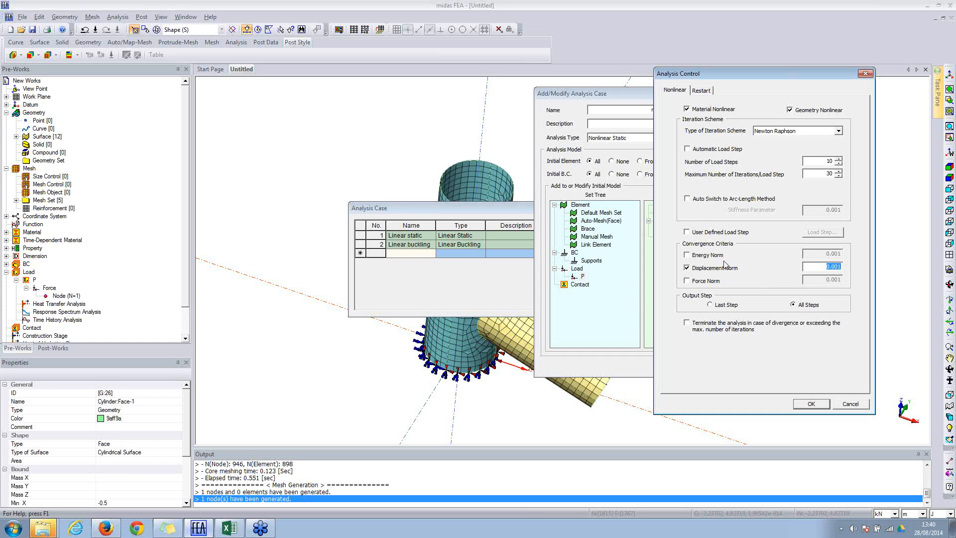
Step: Add Force Norm to the convergence criteria, accept the control settings and save the nonlinear analysis case
{"action": "left_click", "coordinate": [687, 281]}
{"action": "left_click", "coordinate": [838, 170]}
{"action": "left_click_drag", "start_coordinate": [826, 267], "coordinate": [847, 269]}
{"action": "left_click_drag", "start_coordinate": [826, 175], "coordinate": [836, 177]}
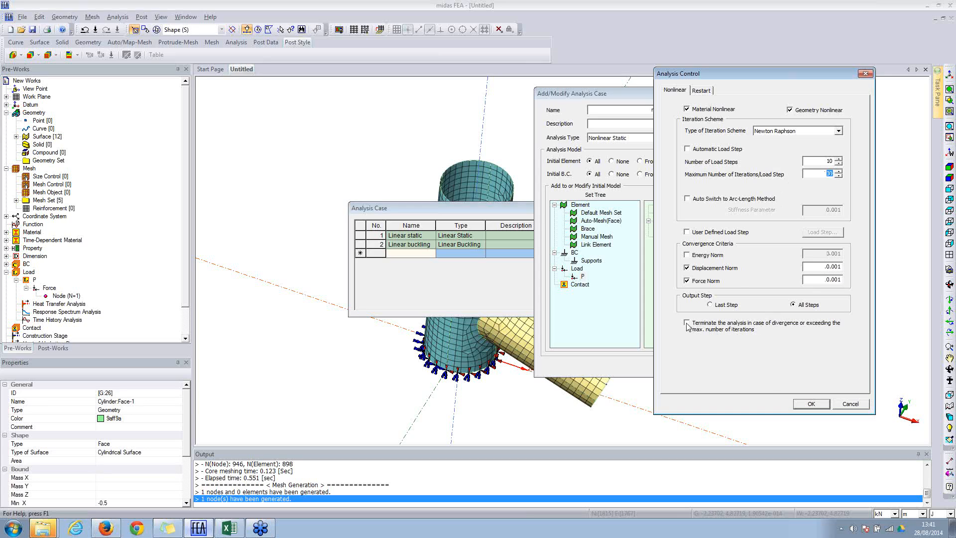
{"action": "left_click", "coordinate": [696, 279]}
{"action": "left_click", "coordinate": [811, 403]}
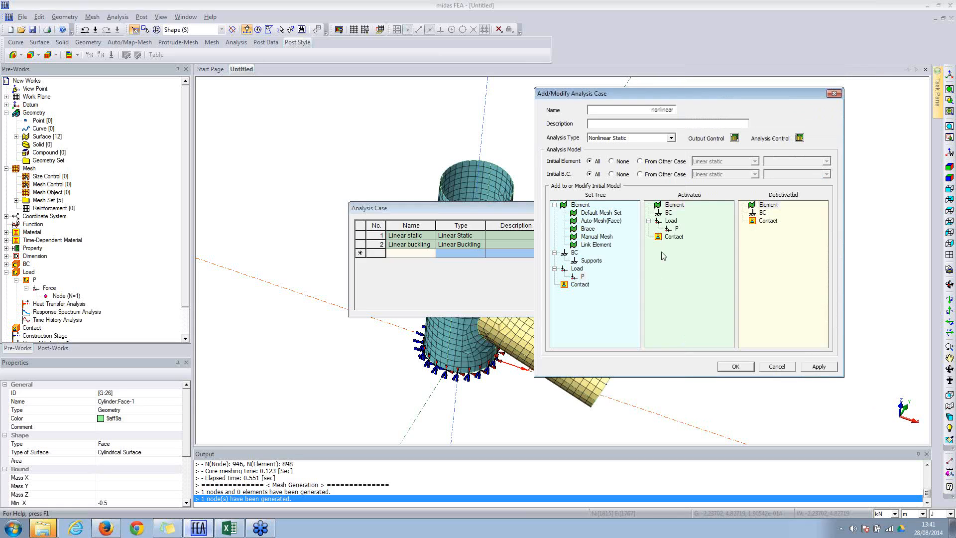
{"action": "left_click", "coordinate": [736, 368]}
{"action": "left_click", "coordinate": [584, 311]}
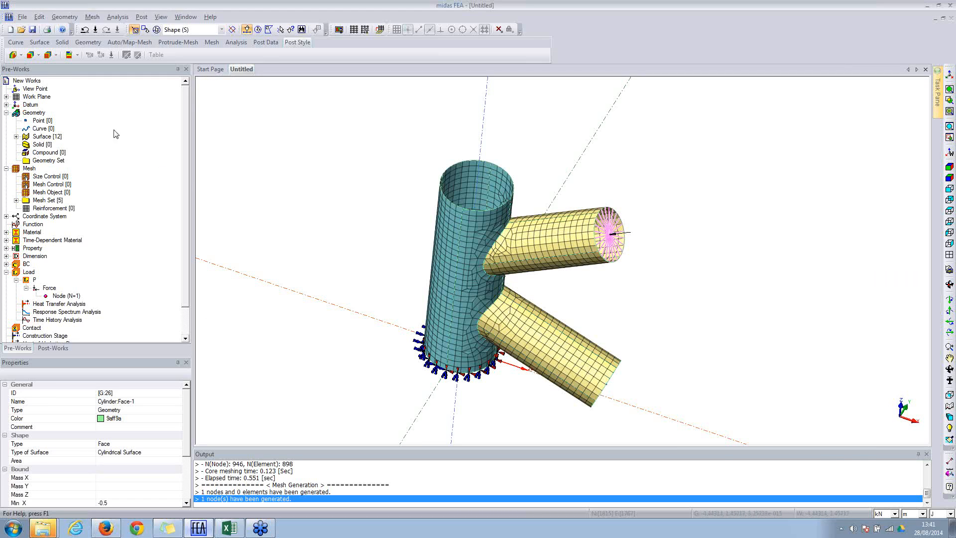
Step: Start the solver with the Linear static, Linear buckling and nonlinear cases all included
{"action": "left_click", "coordinate": [126, 19]}
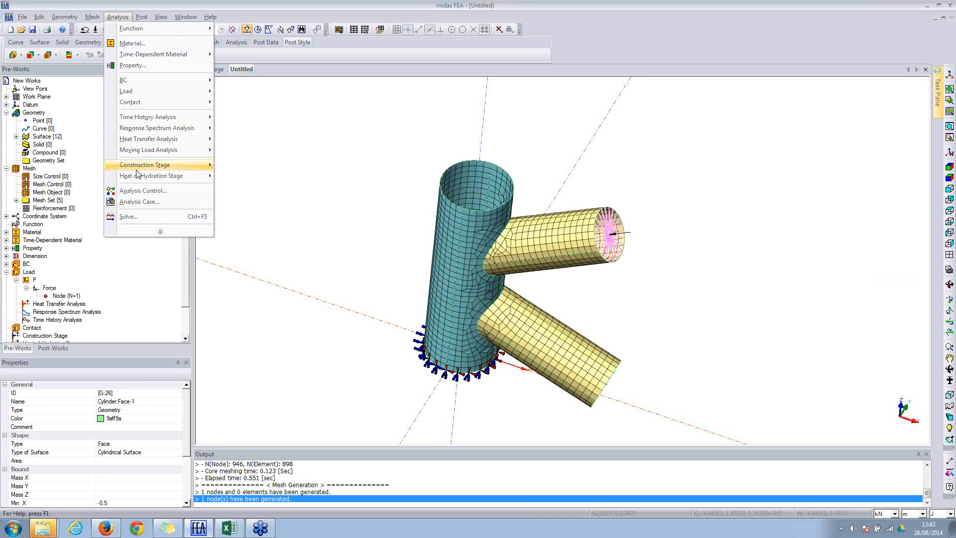
{"action": "left_click", "coordinate": [137, 218]}
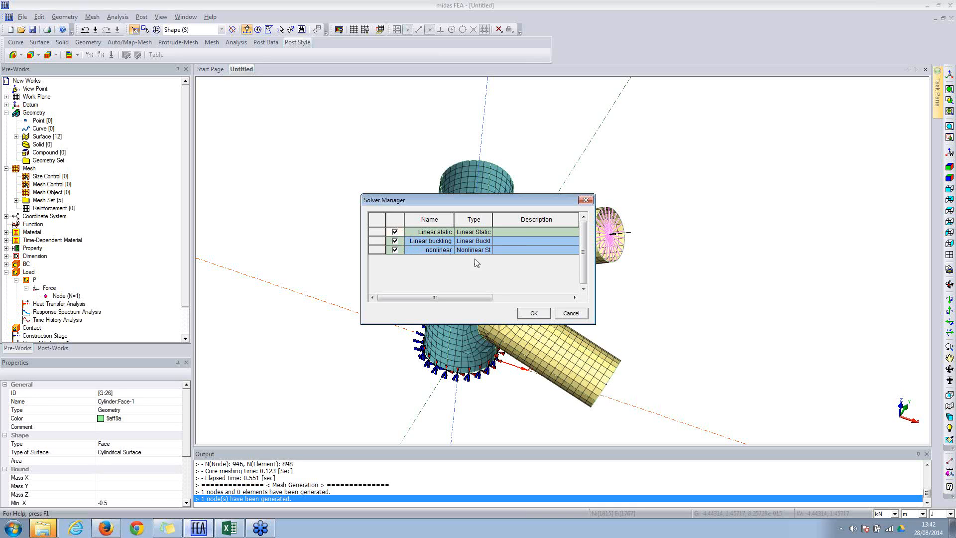
{"action": "left_click", "coordinate": [534, 313]}
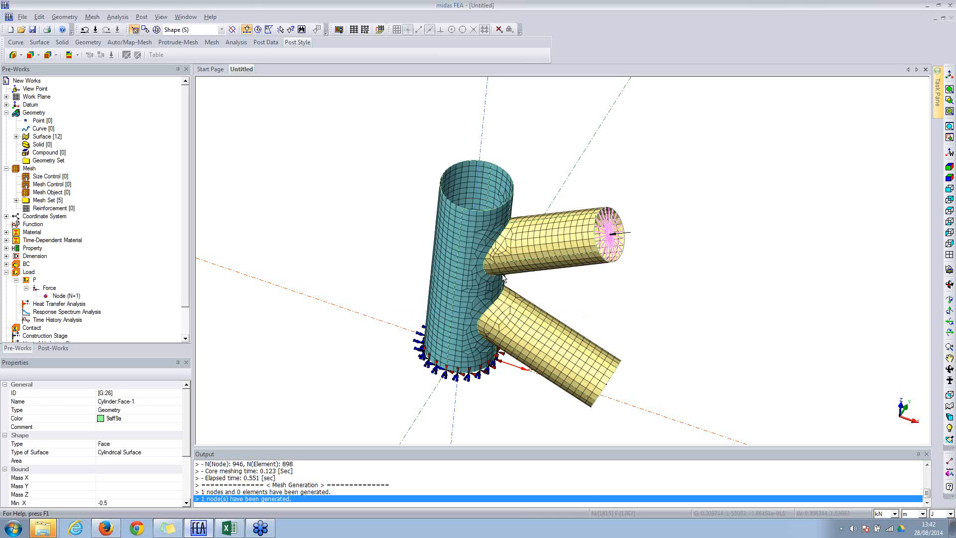
Step: Open the Steel connections model without saving the untitled one, and hide the work plane grid
{"action": "left_click", "coordinate": [22, 17]}
{"action": "left_click", "coordinate": [38, 40]}
{"action": "left_click", "coordinate": [449, 261]}
{"action": "double_click", "coordinate": [448, 263]}
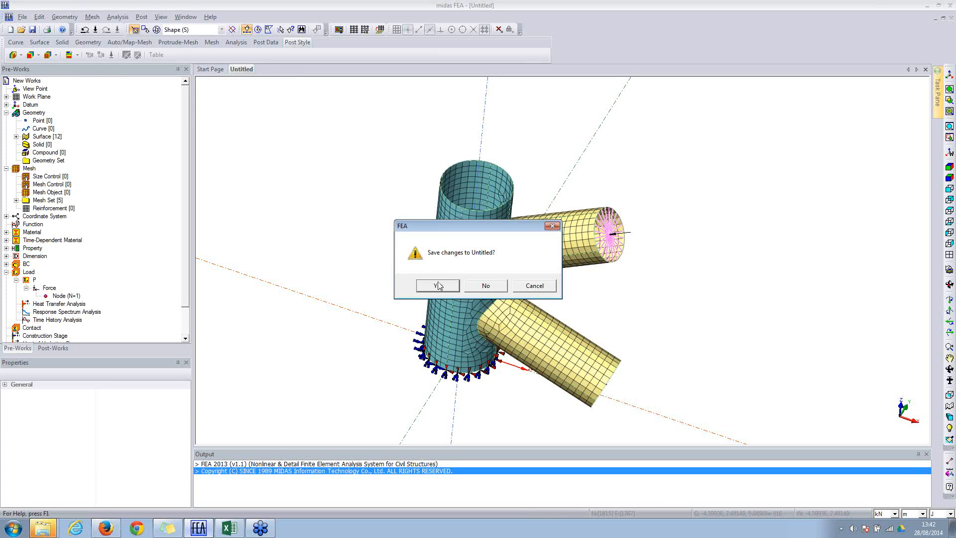
{"action": "left_click", "coordinate": [489, 285]}
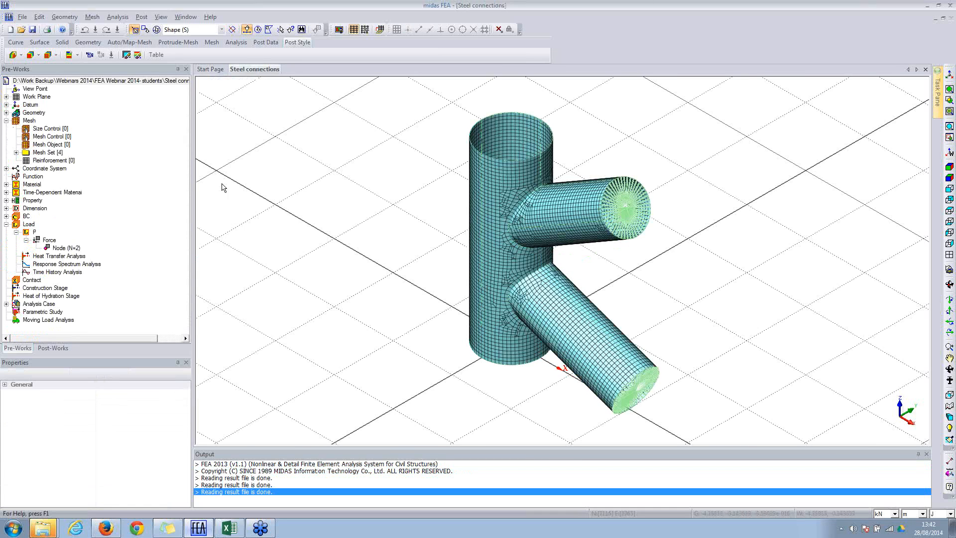
{"action": "left_click", "coordinate": [360, 30]}
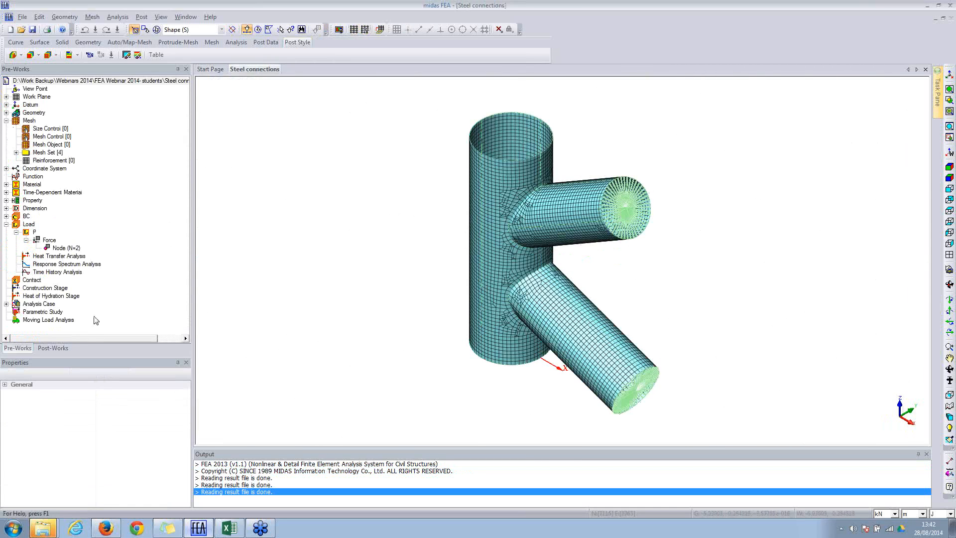
Step: Plot the total displacement DXYZ(V) result of the Linear static case
{"action": "left_click", "coordinate": [56, 349]}
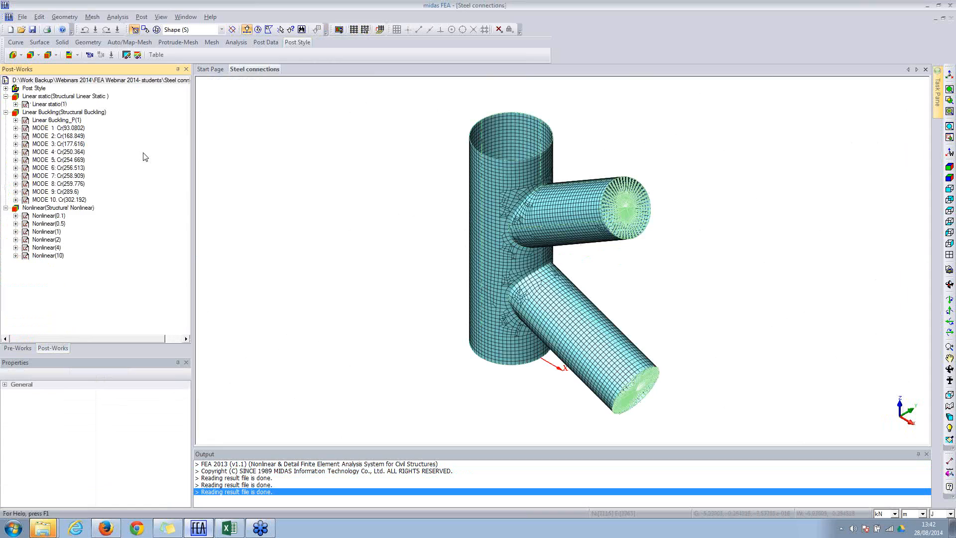
{"action": "left_click", "coordinate": [16, 105]}
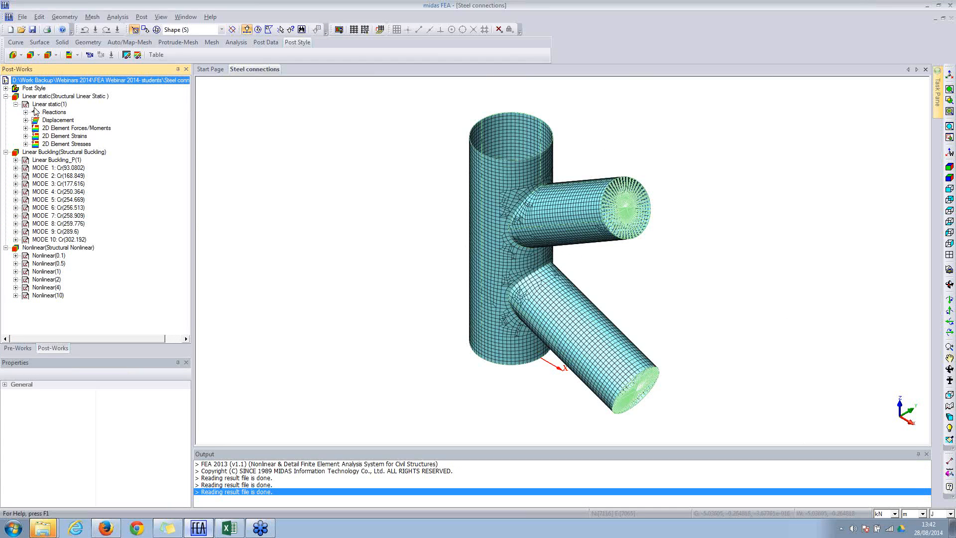
{"action": "left_click", "coordinate": [25, 120]}
{"action": "double_click", "coordinate": [58, 152]}
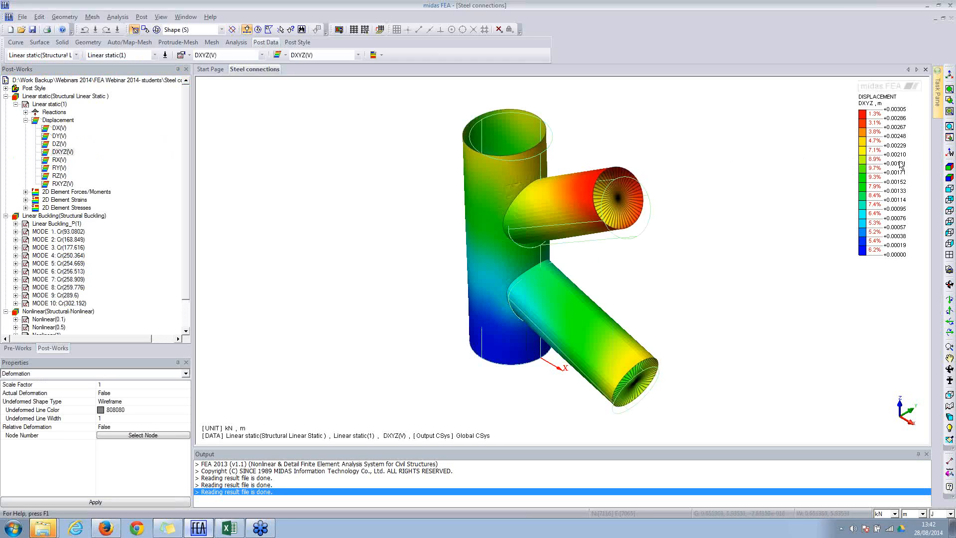
Step: Show the joint in front view and set the display units to N and mm
{"action": "left_click", "coordinate": [950, 189]}
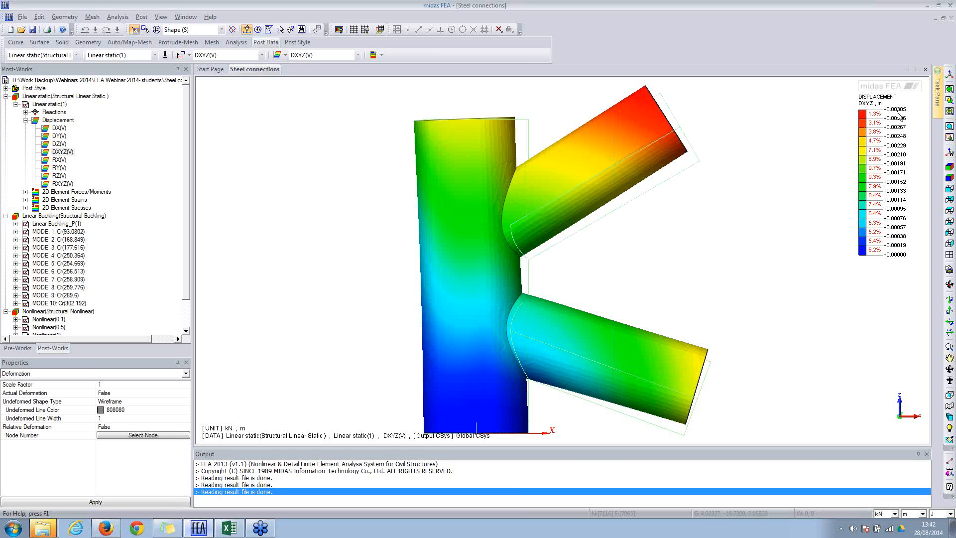
{"action": "left_click", "coordinate": [923, 514]}
{"action": "left_click", "coordinate": [905, 482]}
{"action": "left_click", "coordinate": [894, 514]}
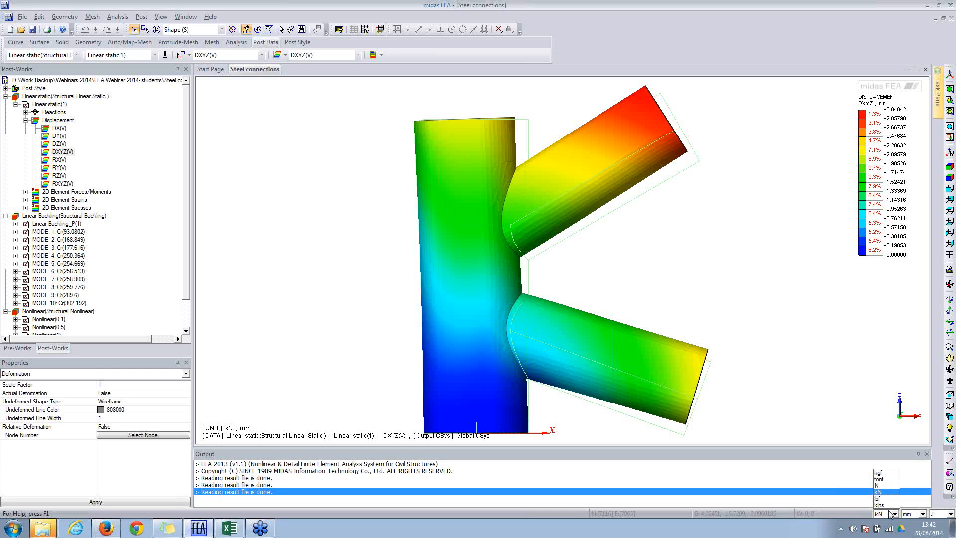
{"action": "left_click", "coordinate": [879, 486]}
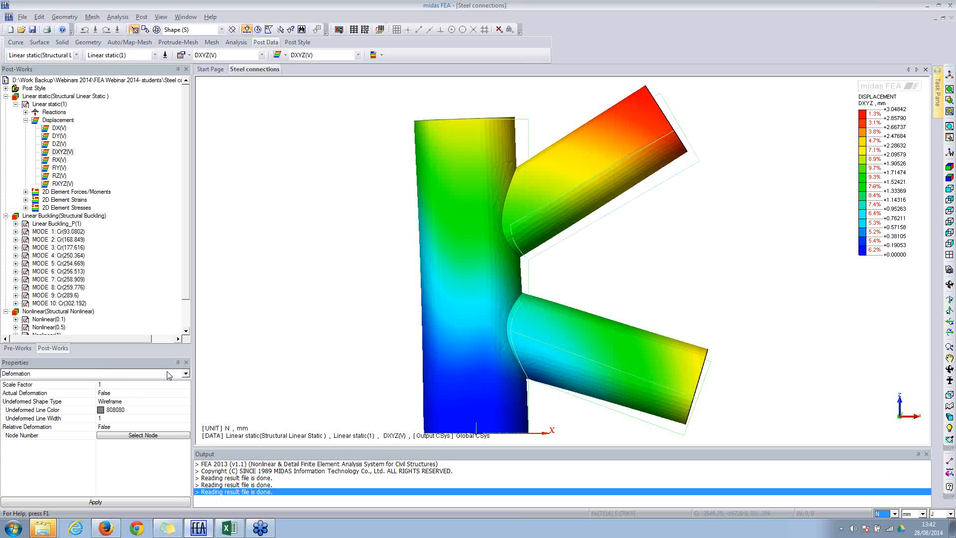
Step: Set the legend's Value Exponential property to True and apply it to the displacement plot
{"action": "left_click", "coordinate": [119, 375]}
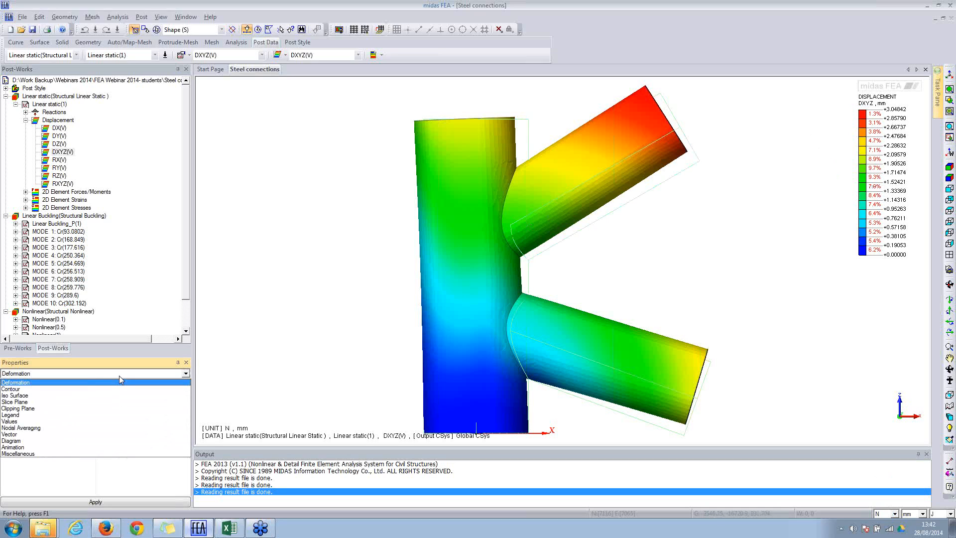
{"action": "left_click", "coordinate": [52, 416]}
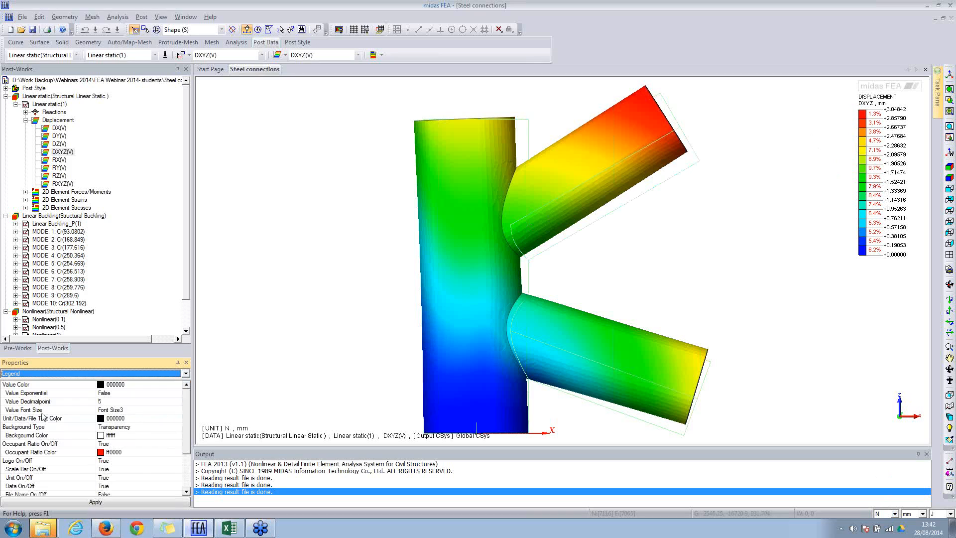
{"action": "left_click", "coordinate": [108, 393]}
{"action": "left_click", "coordinate": [178, 393]}
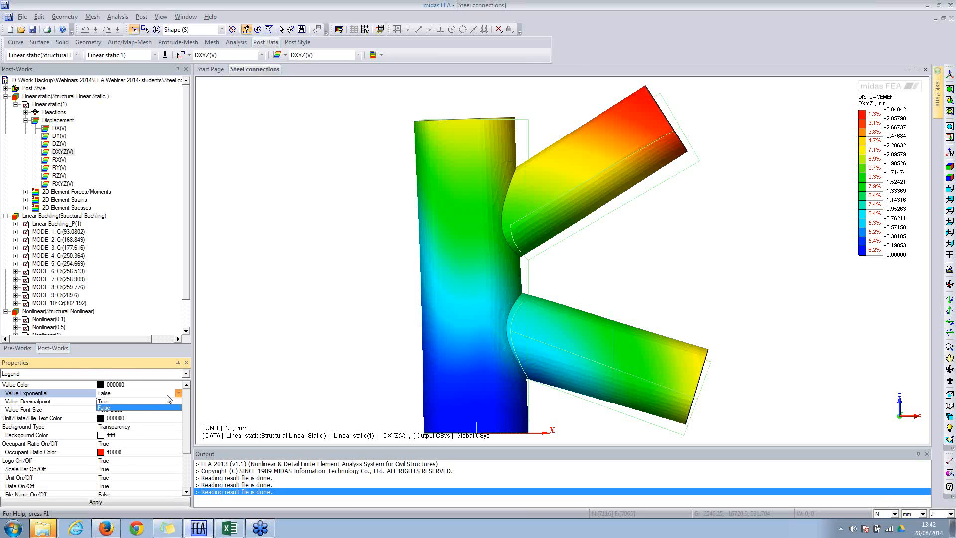
{"action": "left_click", "coordinate": [102, 402]}
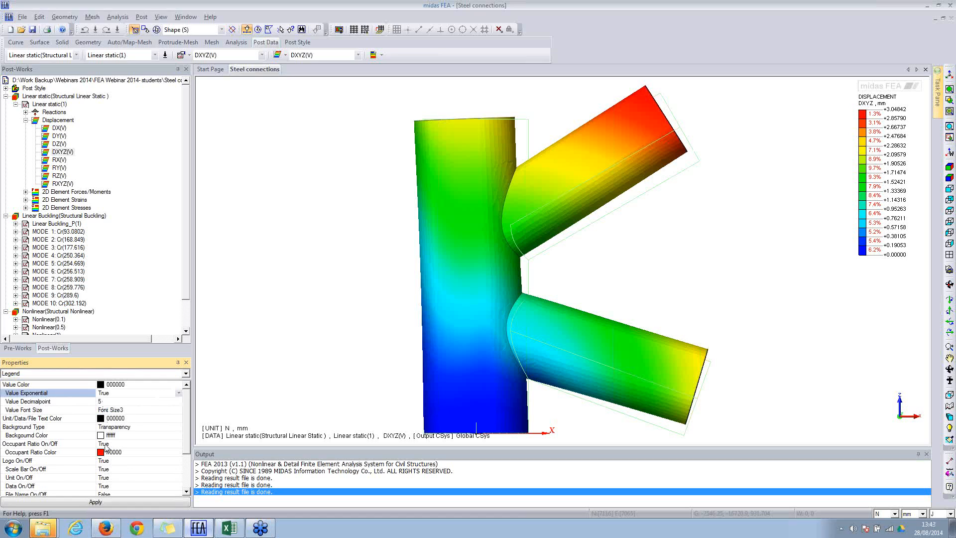
{"action": "left_click", "coordinate": [95, 503]}
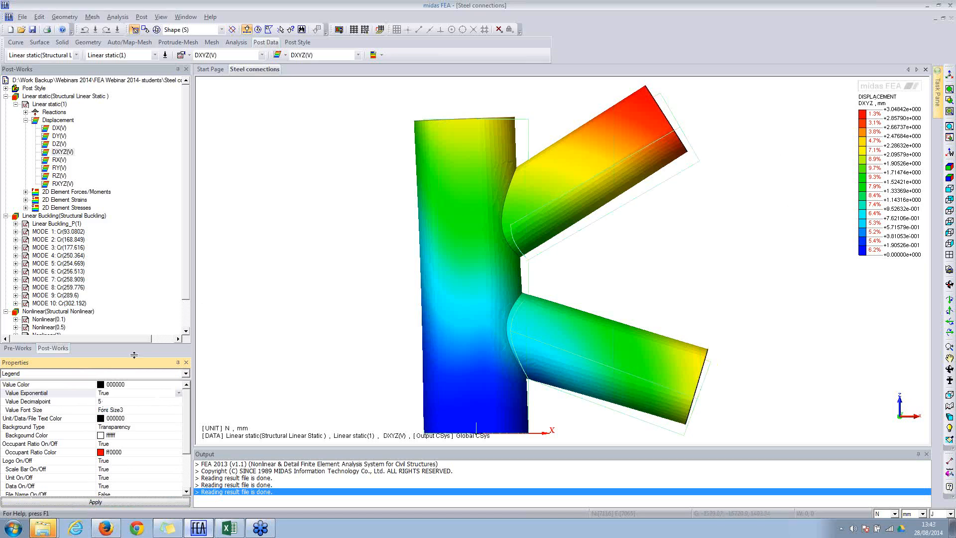
Step: Set the legend's Value Exponential property back to False and apply it
{"action": "left_click", "coordinate": [166, 393]}
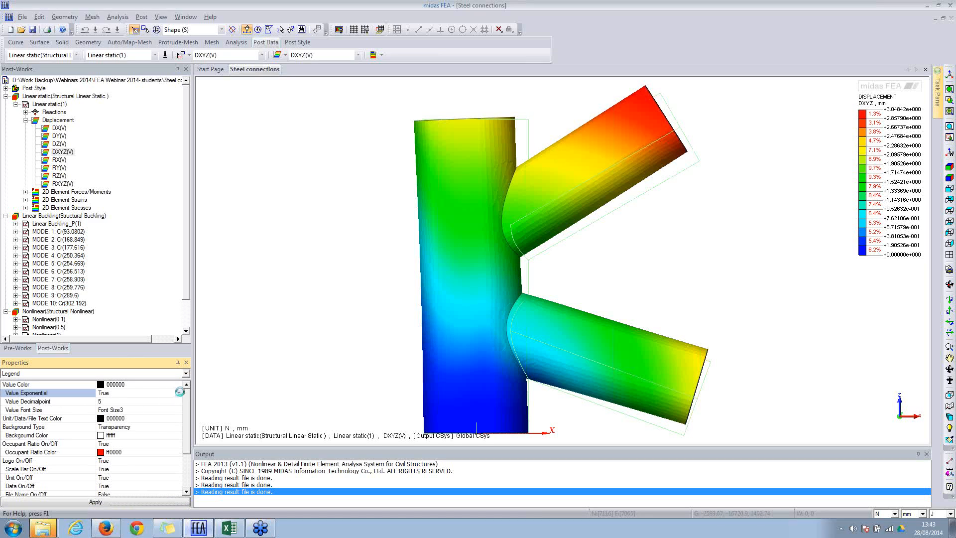
{"action": "left_click", "coordinate": [180, 393]}
{"action": "left_click", "coordinate": [145, 408]}
{"action": "left_click", "coordinate": [117, 501]}
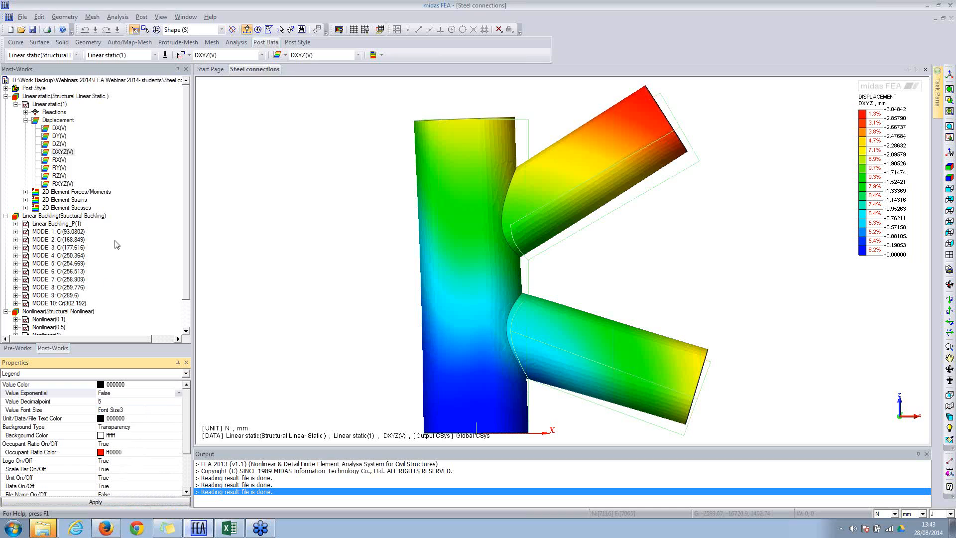
Step: Plot the linear static von Mises stress for the LO-Plate top surface, followed by the bottom surface
{"action": "left_click", "coordinate": [26, 208]}
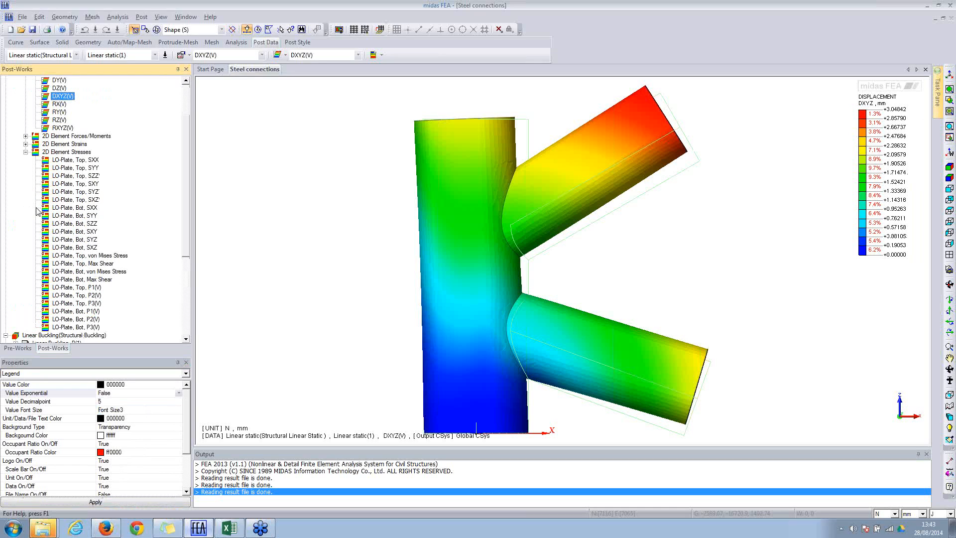
{"action": "double_click", "coordinate": [77, 256]}
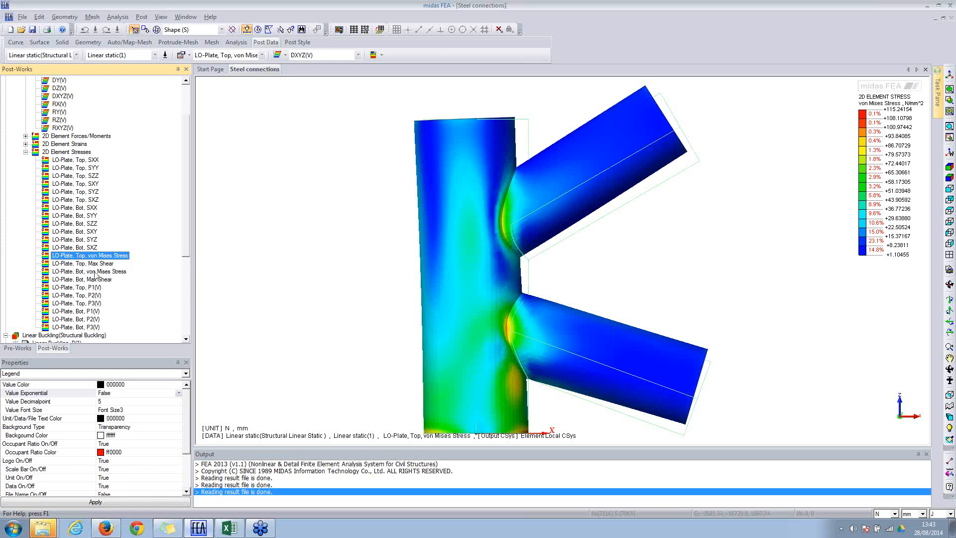
{"action": "double_click", "coordinate": [94, 272]}
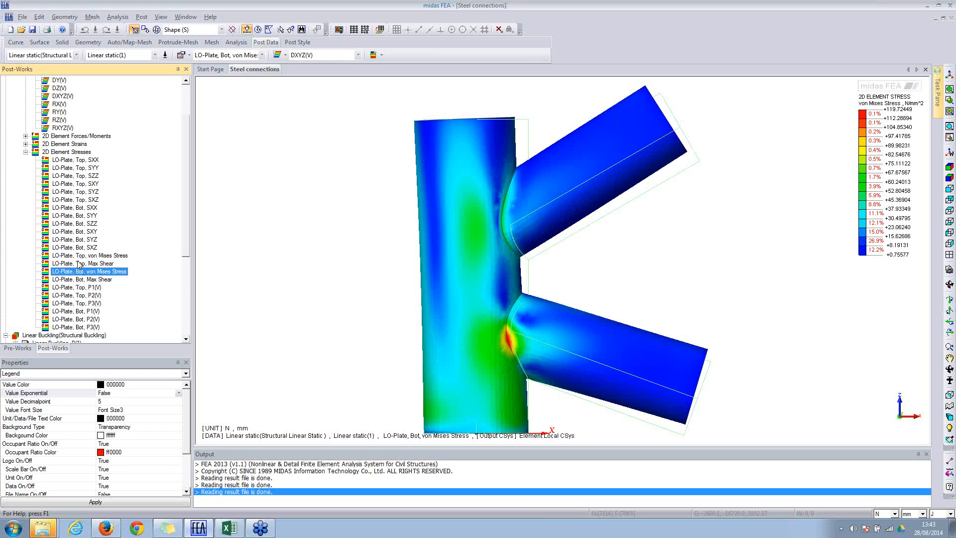
{"action": "left_click", "coordinate": [78, 258]}
{"action": "left_click", "coordinate": [72, 273]}
{"action": "scroll", "coordinate": [181, 244], "scroll_direction": "down", "scroll_amount": 1}
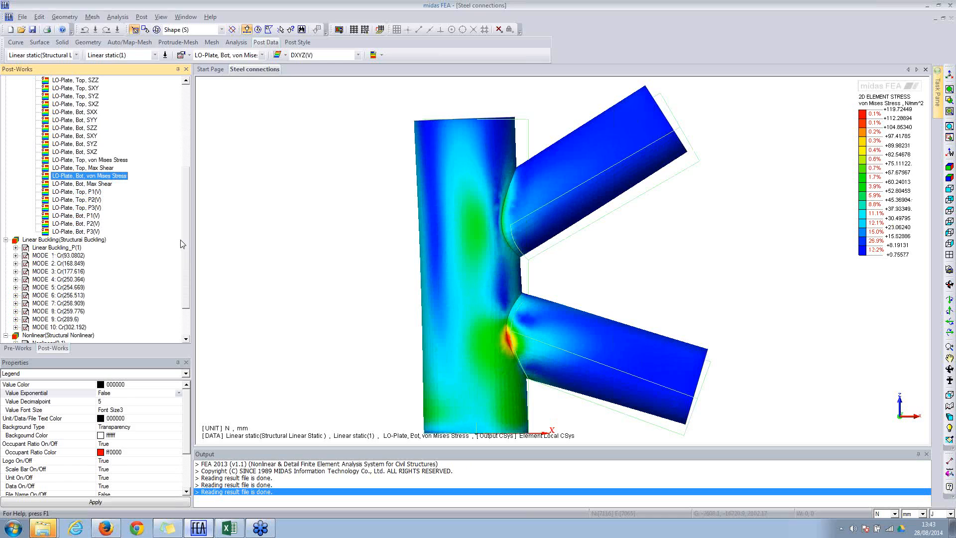
{"action": "scroll", "coordinate": [182, 244], "scroll_direction": "up", "scroll_amount": 3}
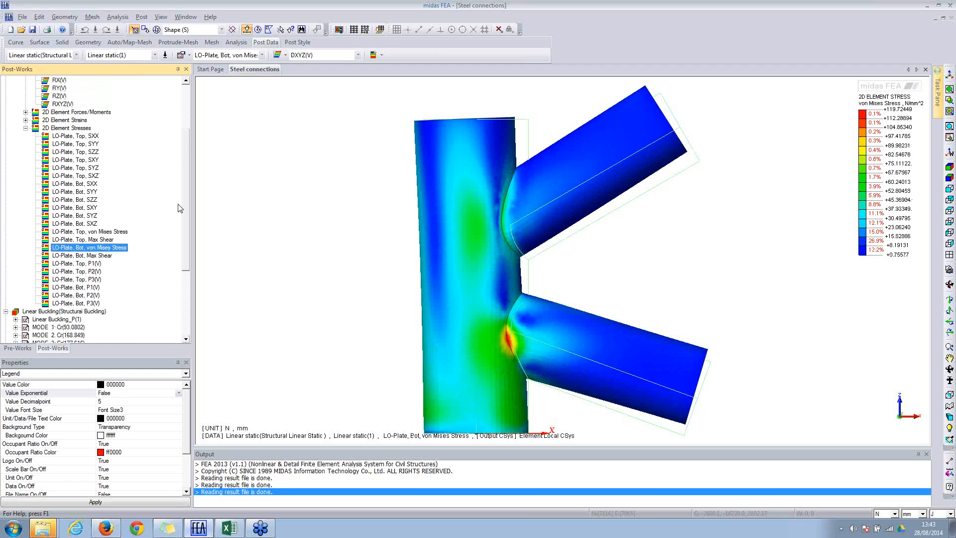
Step: Switch the active results to the Linear Buckling analysis set with MODE 1 as the output set
{"action": "left_click", "coordinate": [118, 56]}
{"action": "left_click", "coordinate": [117, 57]}
{"action": "left_click", "coordinate": [76, 55]}
{"action": "left_click", "coordinate": [75, 56]}
{"action": "left_click", "coordinate": [75, 56]}
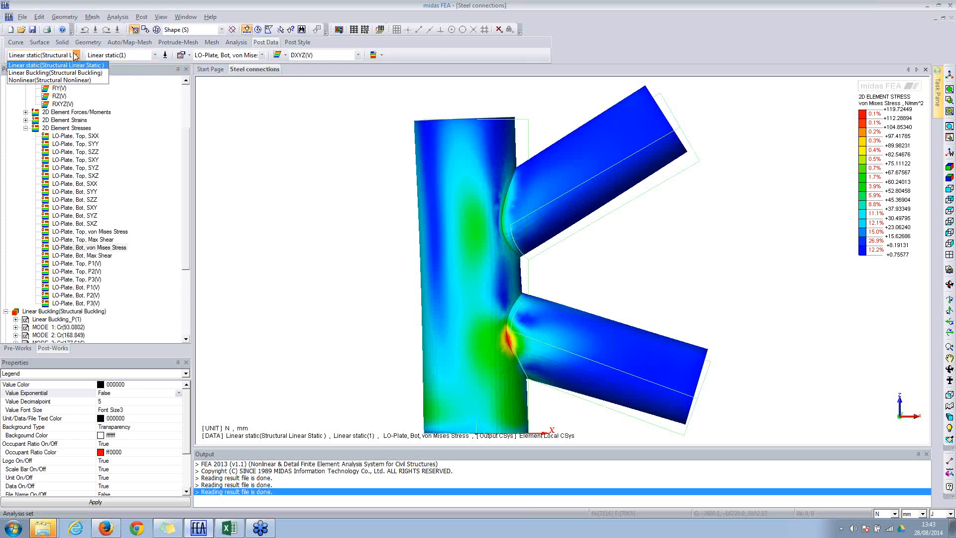
{"action": "left_click", "coordinate": [42, 73]}
{"action": "left_click", "coordinate": [144, 57]}
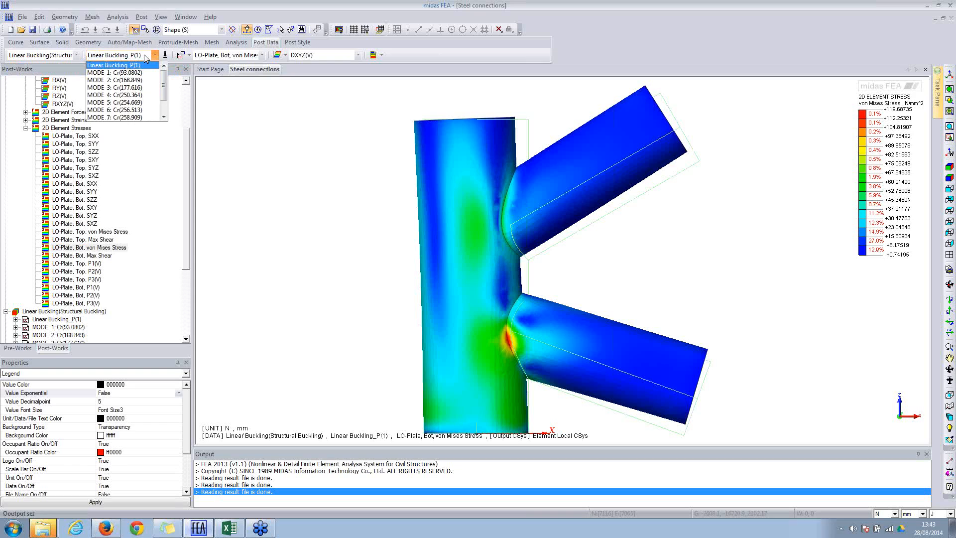
{"action": "left_click", "coordinate": [121, 74]}
Step: Plot the DtXYZ(V) displacement of buckling mode 1 in isometric view and inspect the deformed branches
{"action": "scroll", "coordinate": [185, 157], "scroll_direction": "down", "scroll_amount": 5}
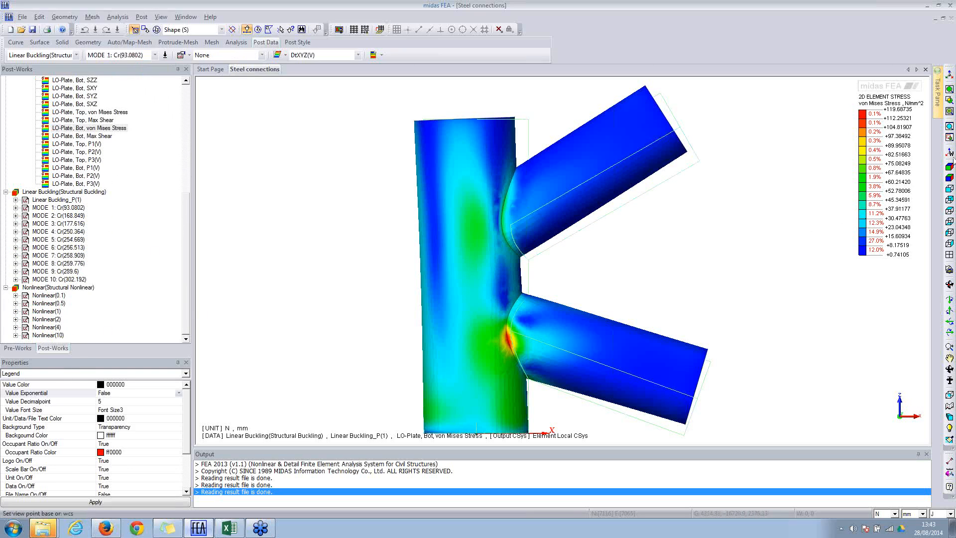
{"action": "left_click", "coordinate": [950, 166]}
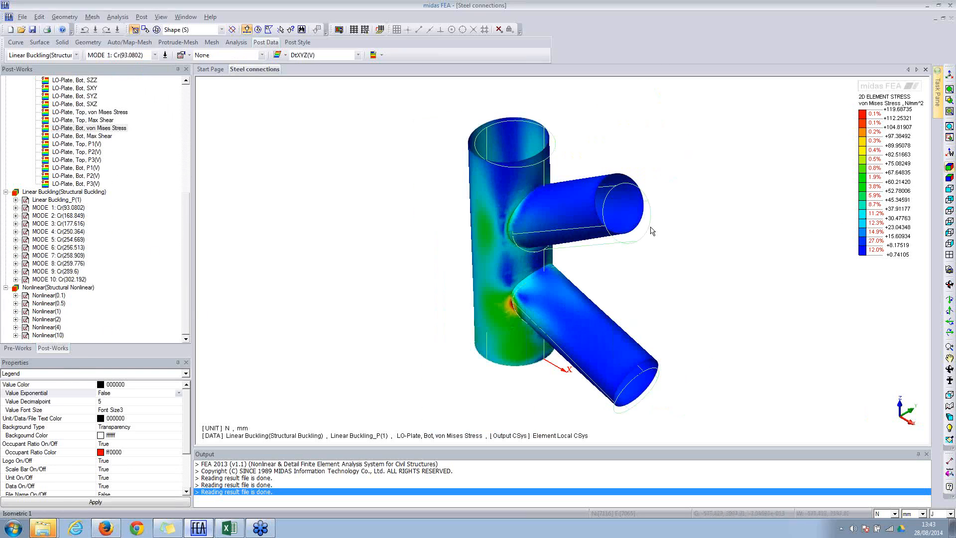
{"action": "left_click", "coordinate": [16, 208]}
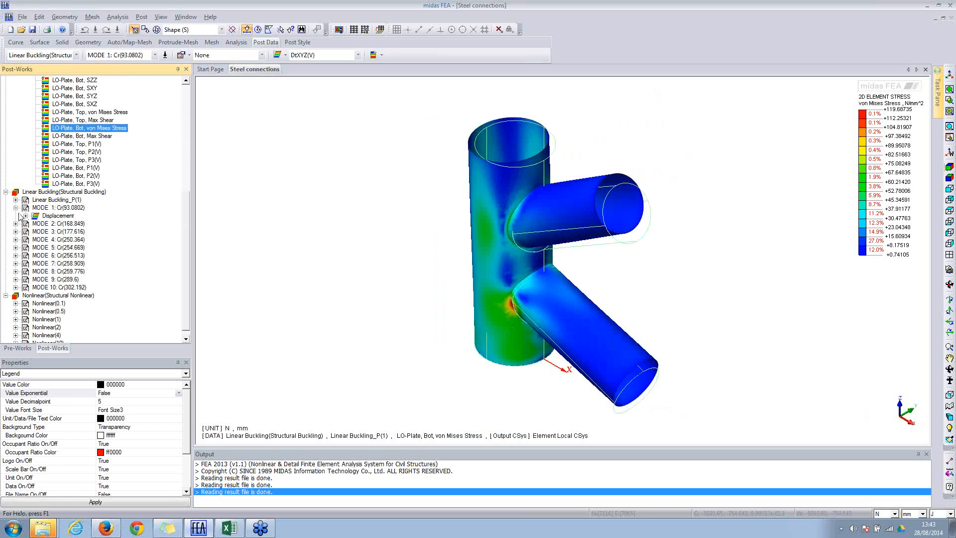
{"action": "left_click", "coordinate": [25, 215]}
{"action": "double_click", "coordinate": [59, 247]}
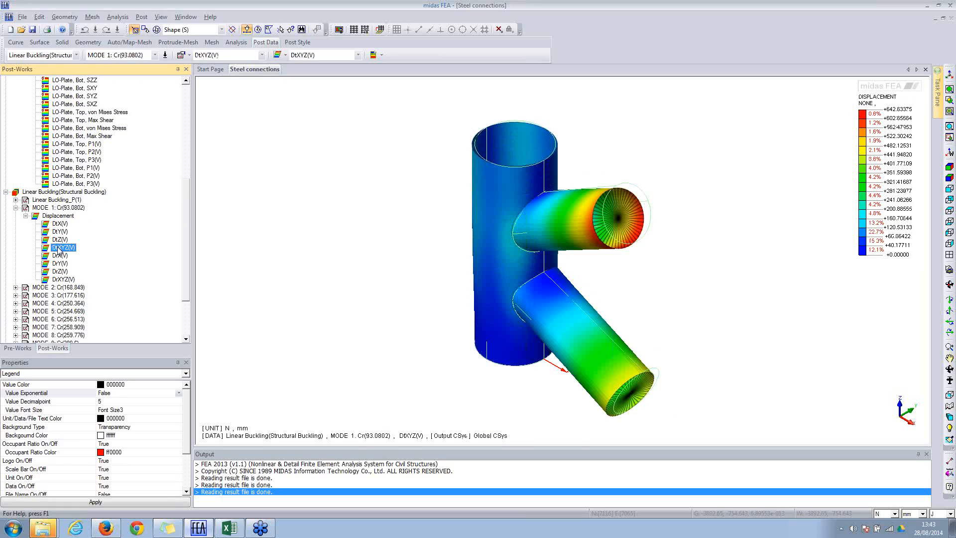
{"action": "middle_click_drag", "start_coordinate": [604, 239], "coordinate": [500, 229]}
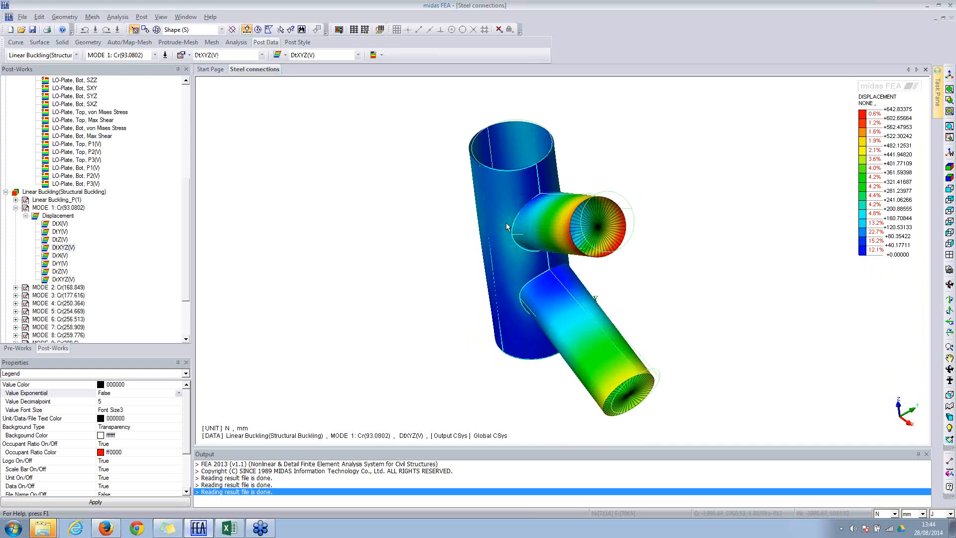
{"action": "middle_click_drag", "start_coordinate": [507, 225], "coordinate": [664, 189]}
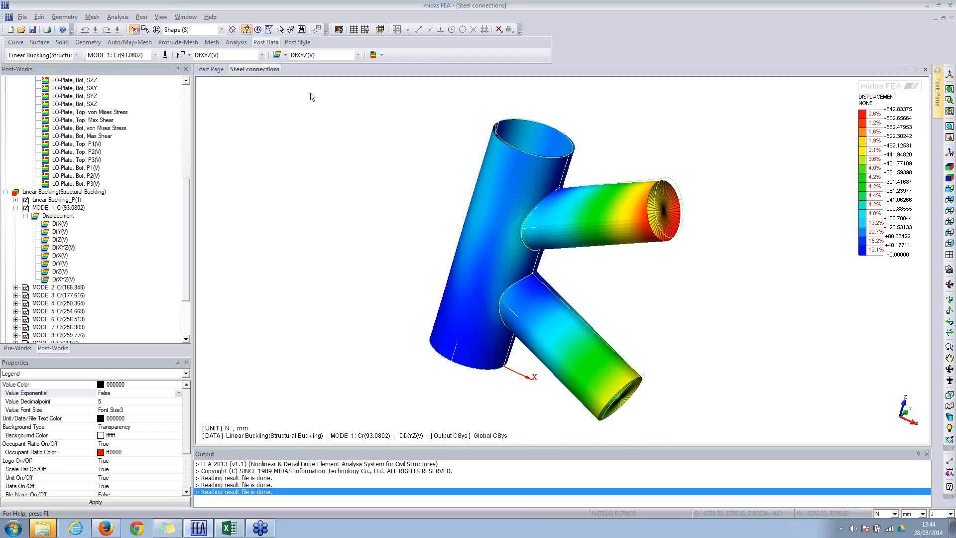
Step: Overlay the undeformed mesh on the deformed buckling shape and compare them in front and isometric views
{"action": "left_click", "coordinate": [284, 55]}
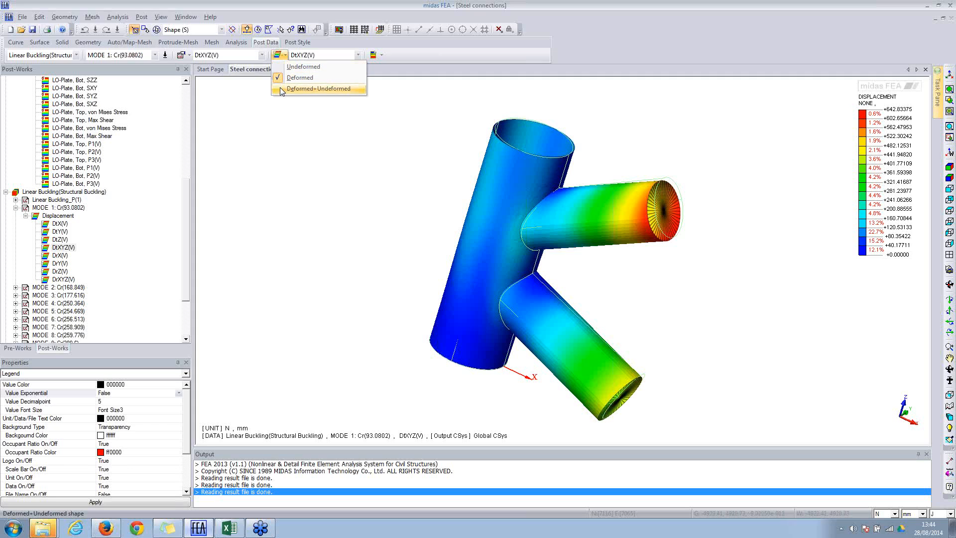
{"action": "left_click", "coordinate": [280, 88]}
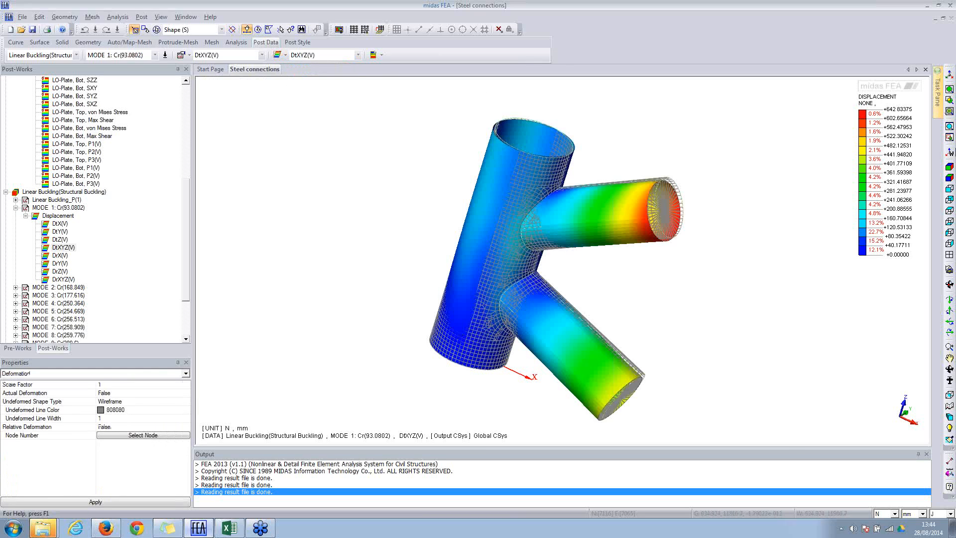
{"action": "left_click", "coordinate": [949, 178]}
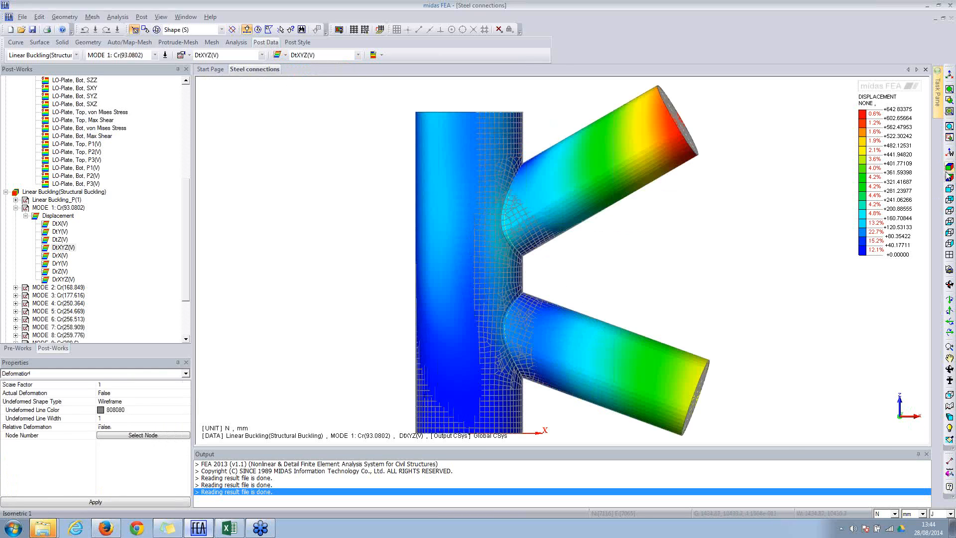
{"action": "left_click", "coordinate": [950, 169]}
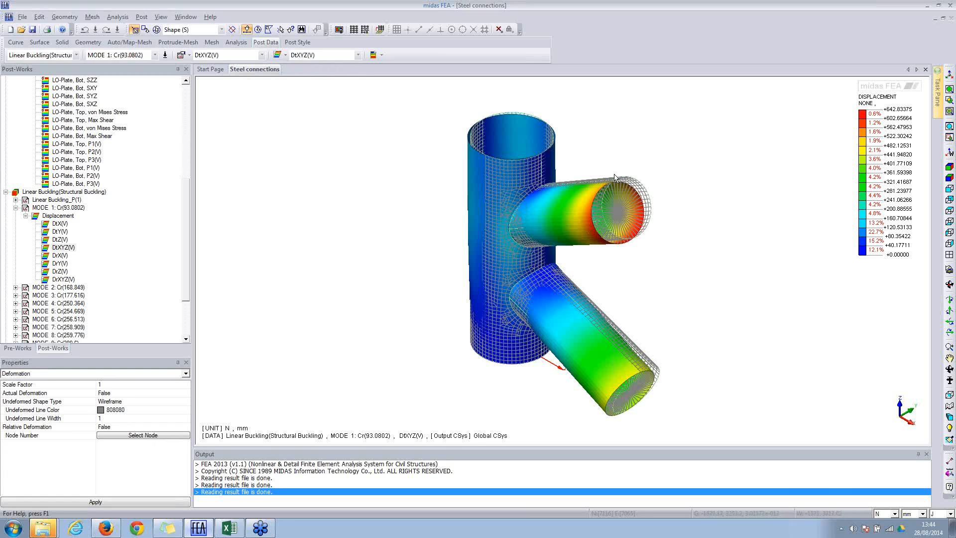
Step: Return the mode 1 buckling plot to showing only the deformed shape
{"action": "left_click", "coordinate": [228, 55]}
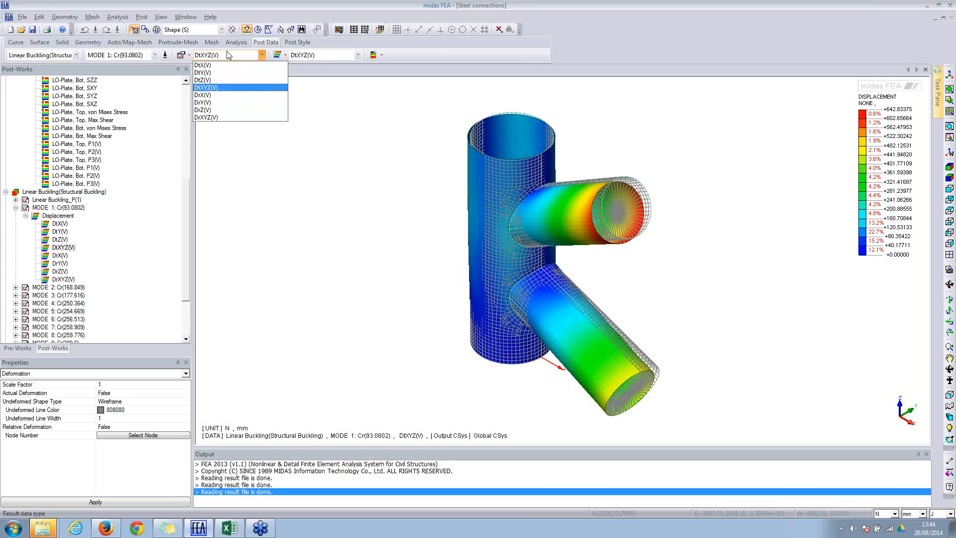
{"action": "left_click", "coordinate": [278, 56]}
{"action": "left_click", "coordinate": [279, 55]}
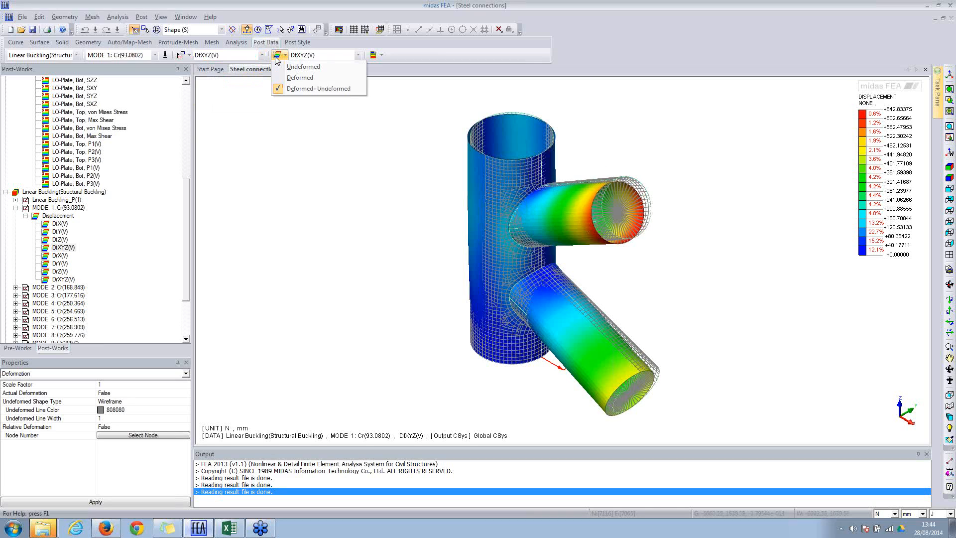
{"action": "left_click", "coordinate": [279, 79]}
{"action": "left_click", "coordinate": [278, 79]}
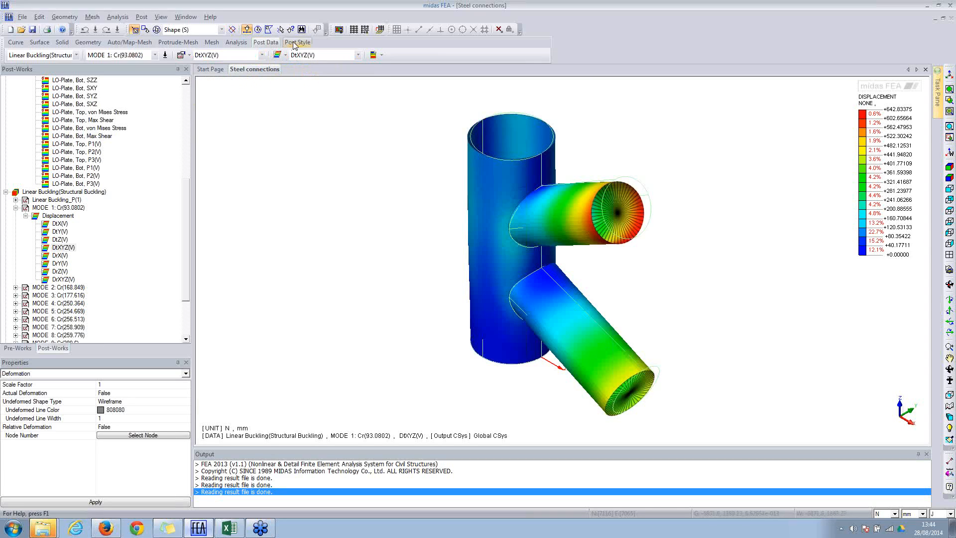
Step: Show mesh edges on the mode 1 displacement contour plot
{"action": "left_click", "coordinate": [297, 43]}
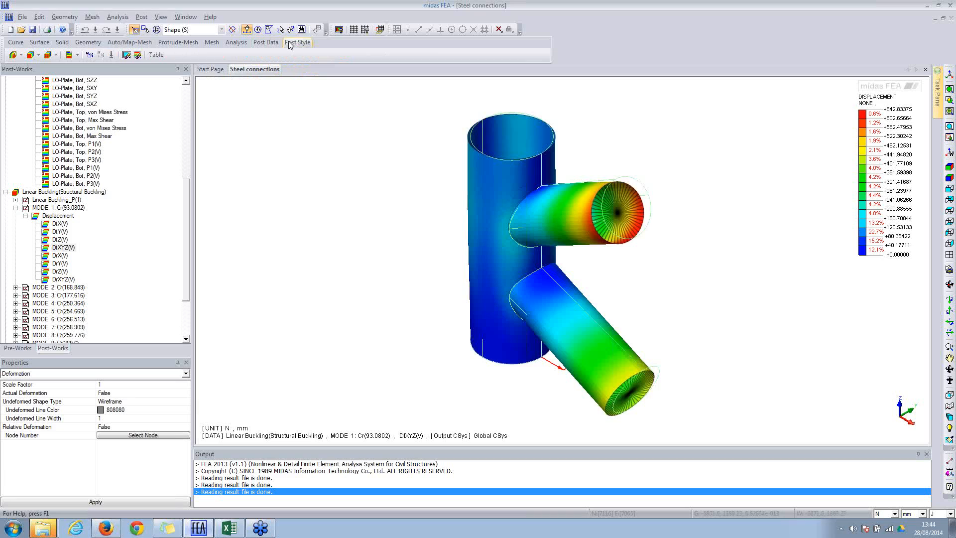
{"action": "left_click", "coordinate": [56, 56]}
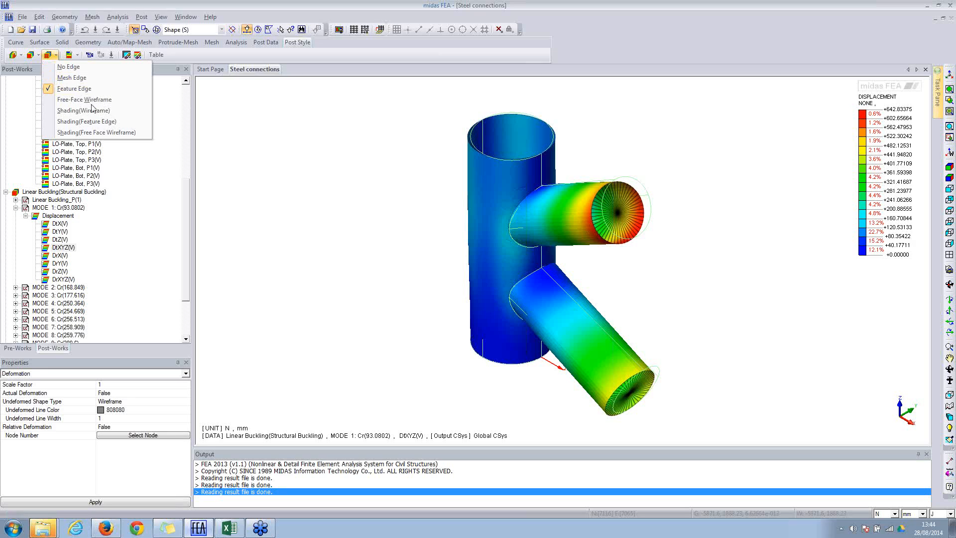
{"action": "left_click", "coordinate": [77, 79]}
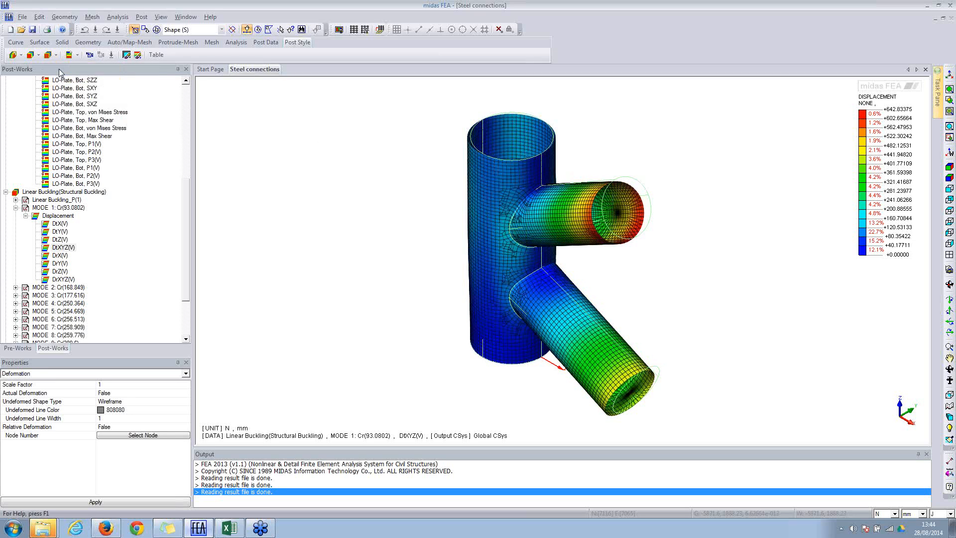
Step: Record and play an animation of the buckling mode 1 DtXYZ(V) displacement contour
{"action": "left_click", "coordinate": [48, 56]}
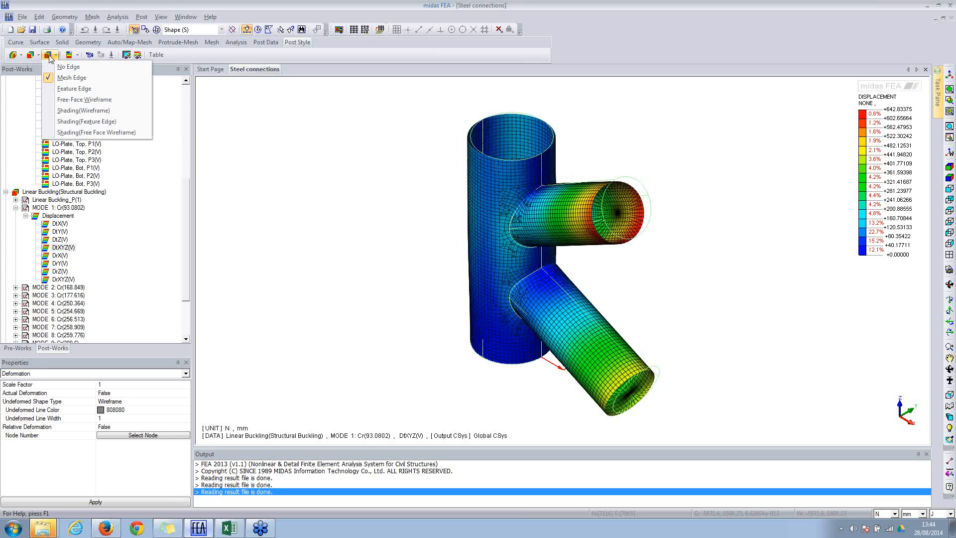
{"action": "left_click", "coordinate": [88, 56]}
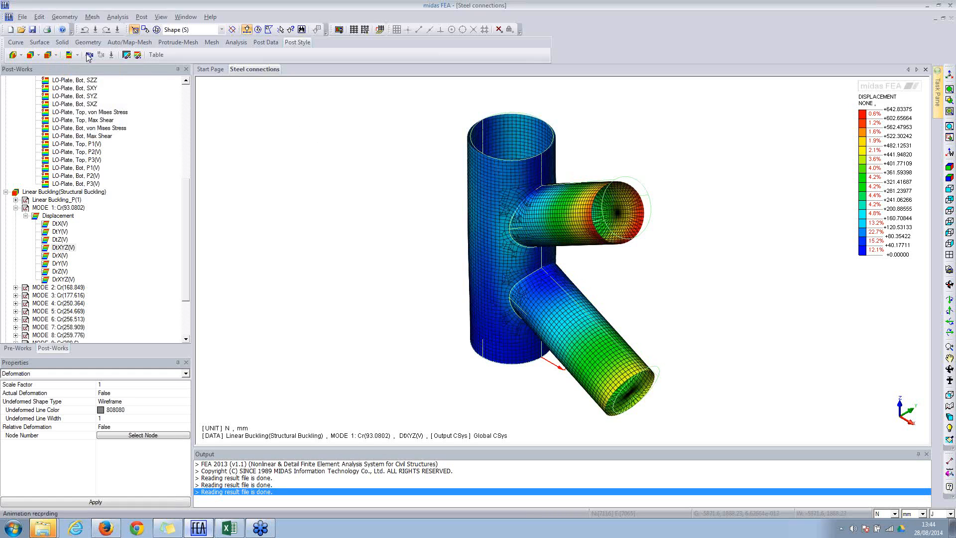
{"action": "left_click", "coordinate": [88, 55]}
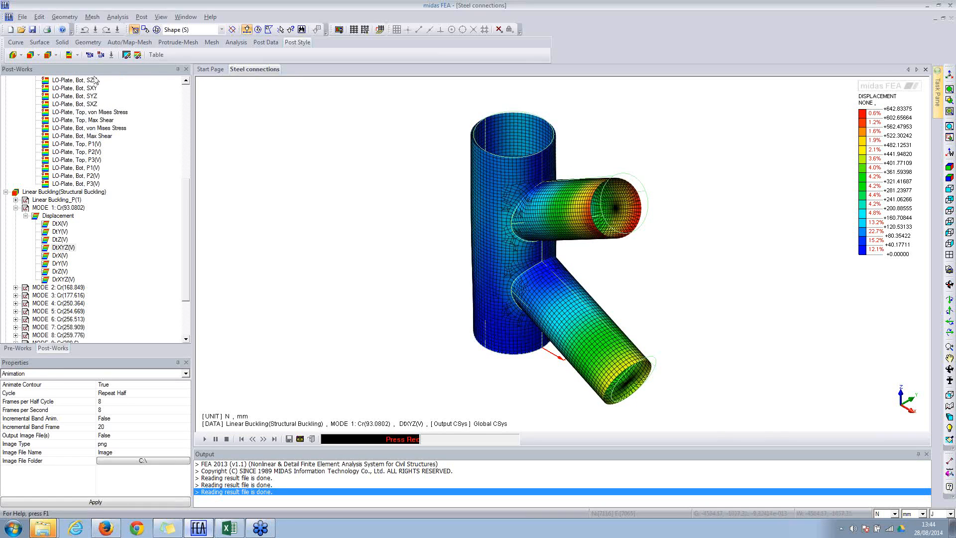
{"action": "left_click", "coordinate": [300, 439]}
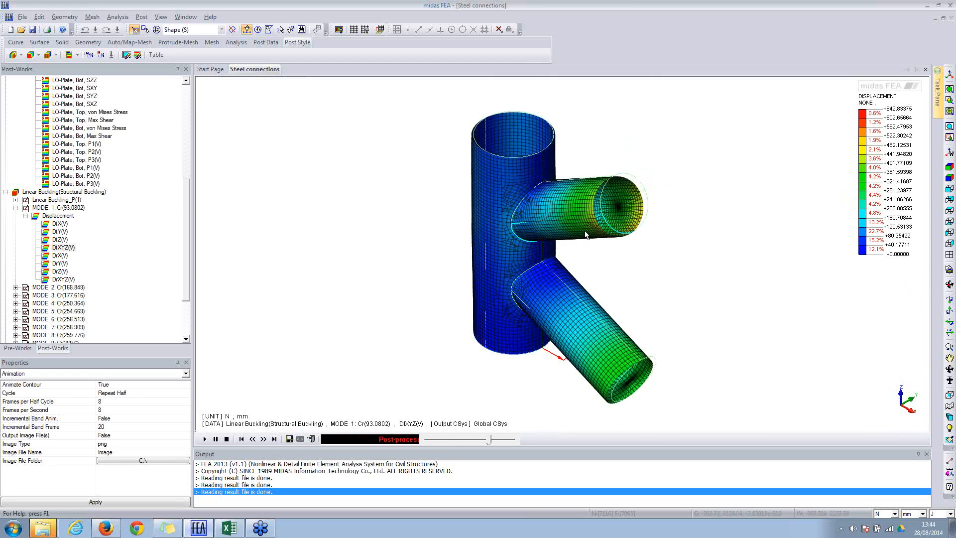
Step: Set the deformation scale factor to 5 and record the mode 1 buckling animation again
{"action": "left_click", "coordinate": [102, 374]}
{"action": "scroll", "coordinate": [104, 377], "scroll_direction": "up", "scroll_amount": 2}
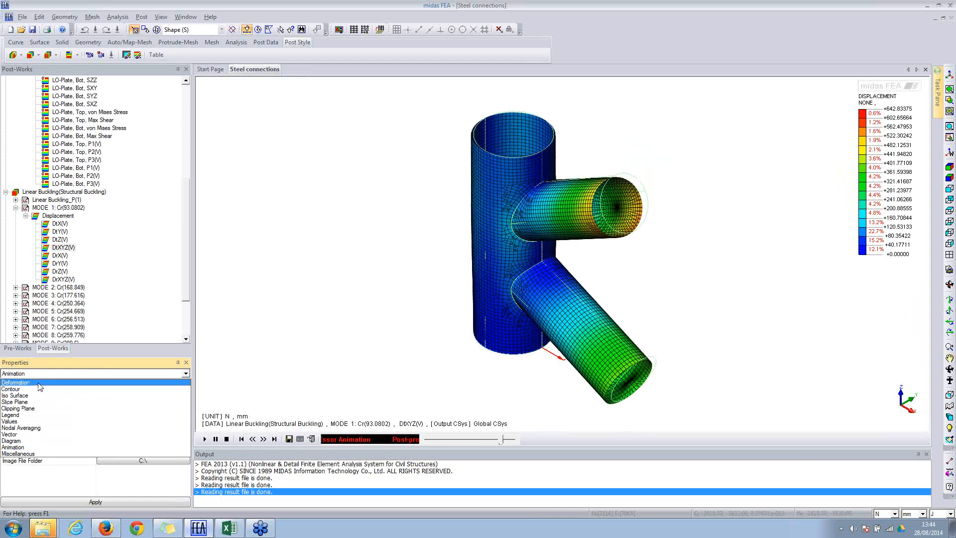
{"action": "left_click", "coordinate": [93, 387]}
{"action": "left_click", "coordinate": [91, 385]}
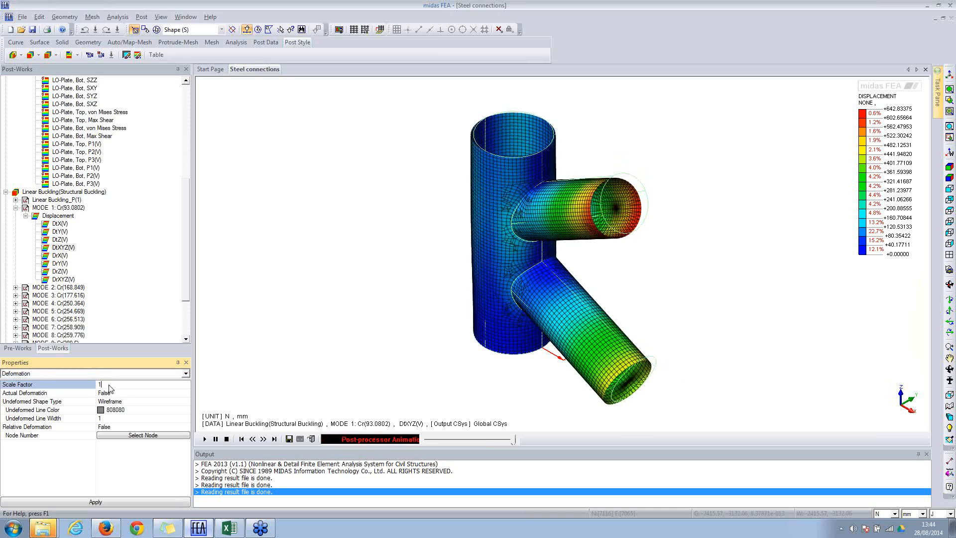
{"action": "key", "text": "BackSpace"}
{"action": "type", "text": "5"}
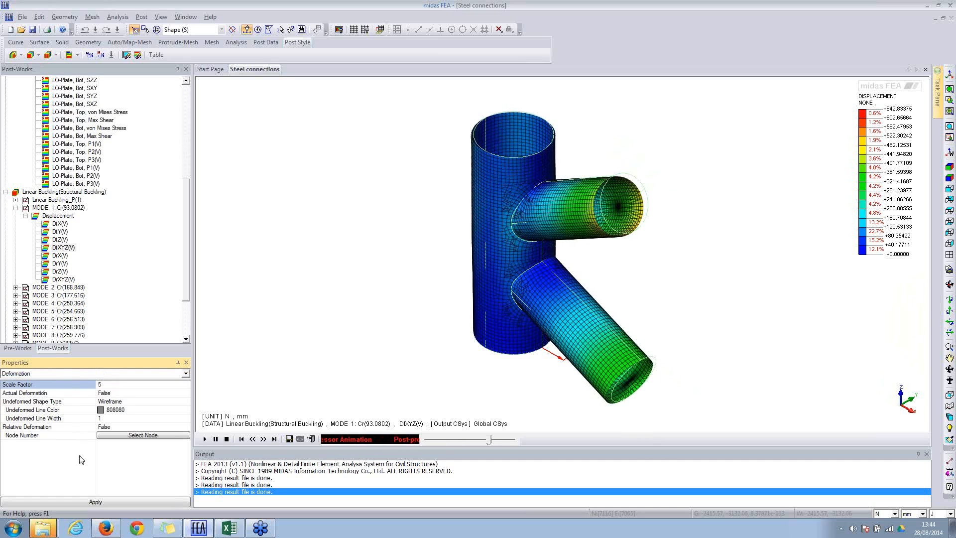
{"action": "left_click", "coordinate": [86, 502]}
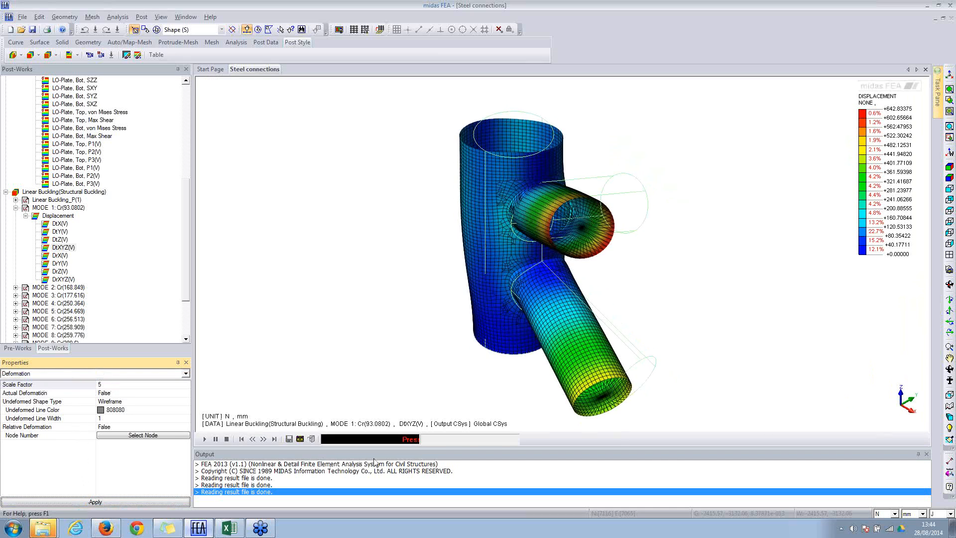
{"action": "left_click", "coordinate": [299, 439]}
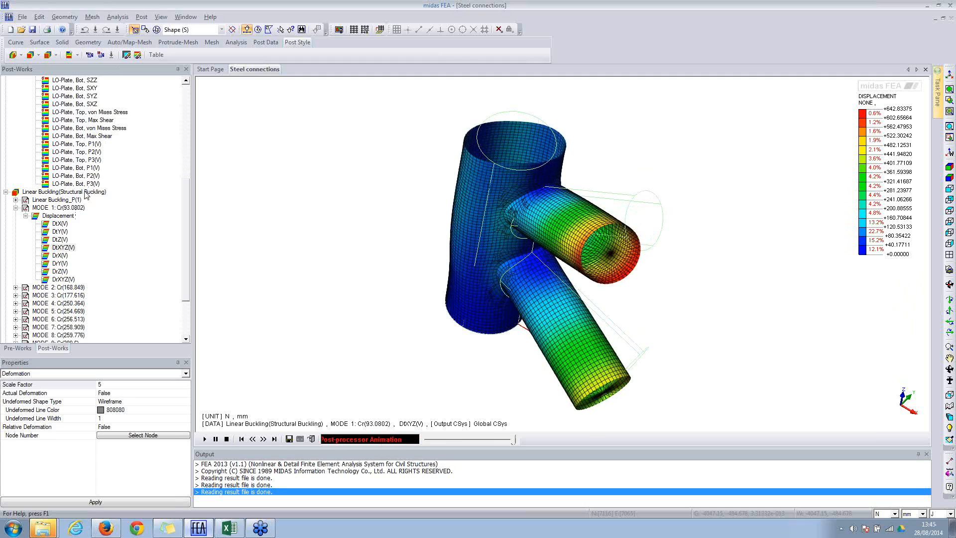
Step: Switch the result set to buckling mode 2 and record its displacement animation
{"action": "left_click", "coordinate": [265, 42]}
{"action": "left_click", "coordinate": [155, 55]}
{"action": "left_click", "coordinate": [115, 73]}
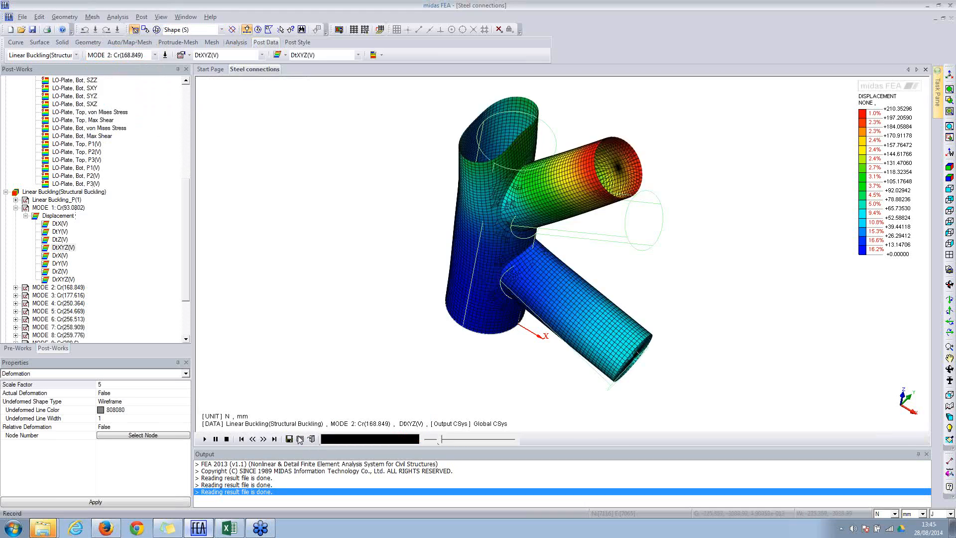
{"action": "left_click", "coordinate": [300, 439]}
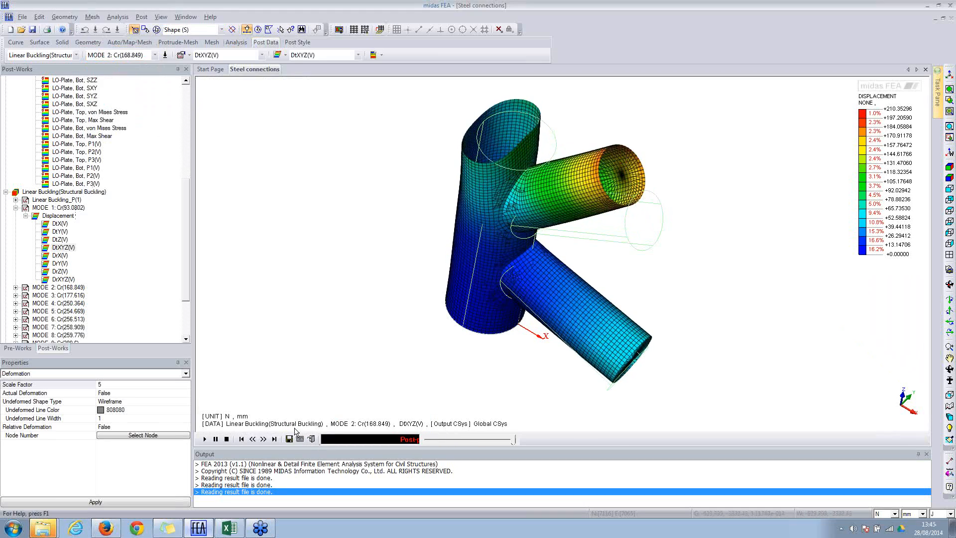
Step: Switch the result set to buckling mode 3 and record its displacement animation
{"action": "left_click", "coordinate": [155, 54]}
{"action": "left_click", "coordinate": [118, 73]}
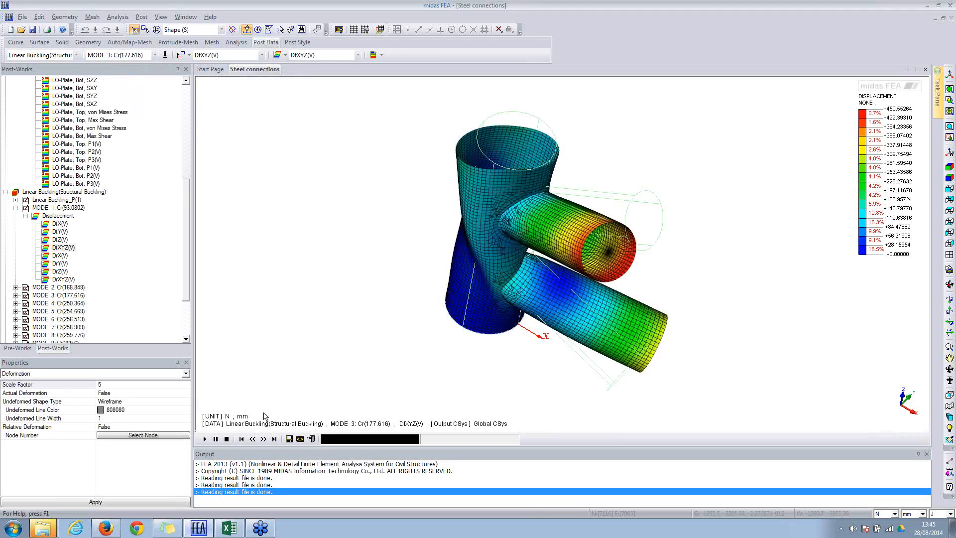
{"action": "left_click", "coordinate": [301, 439]}
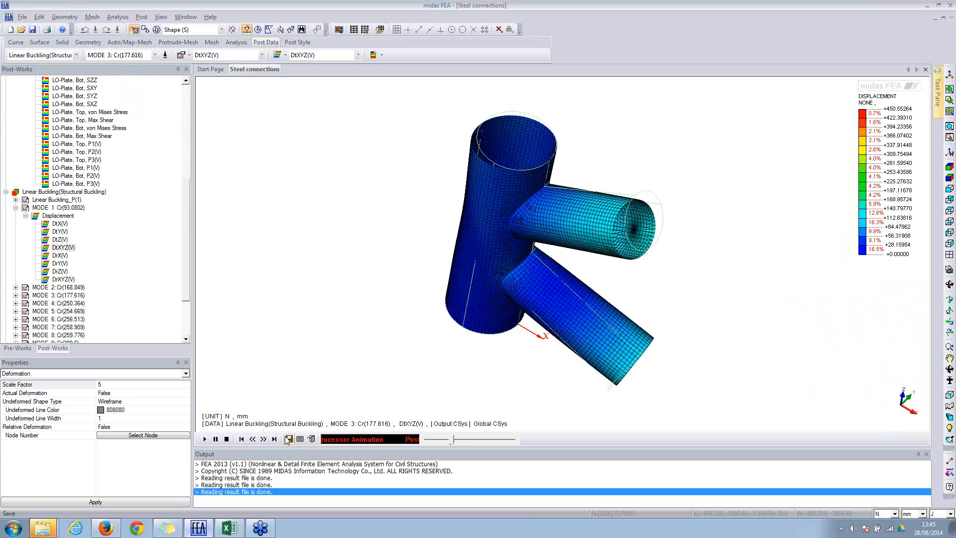
{"action": "left_click", "coordinate": [289, 439]}
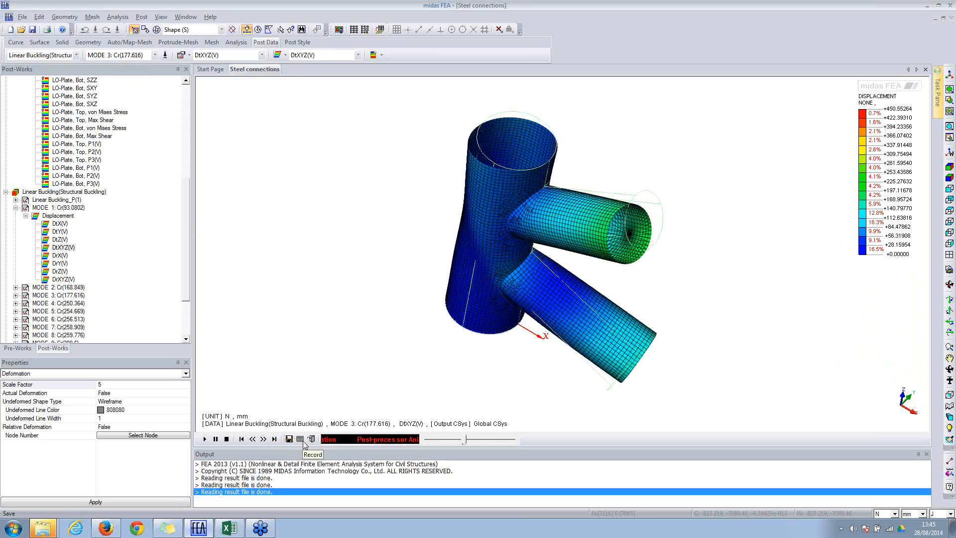
Step: Leave the animation and plot the DXYZ(V) displacement of the Nonlinear(0.1) result in front view
{"action": "scroll", "coordinate": [187, 291], "scroll_direction": "down", "scroll_amount": 3}
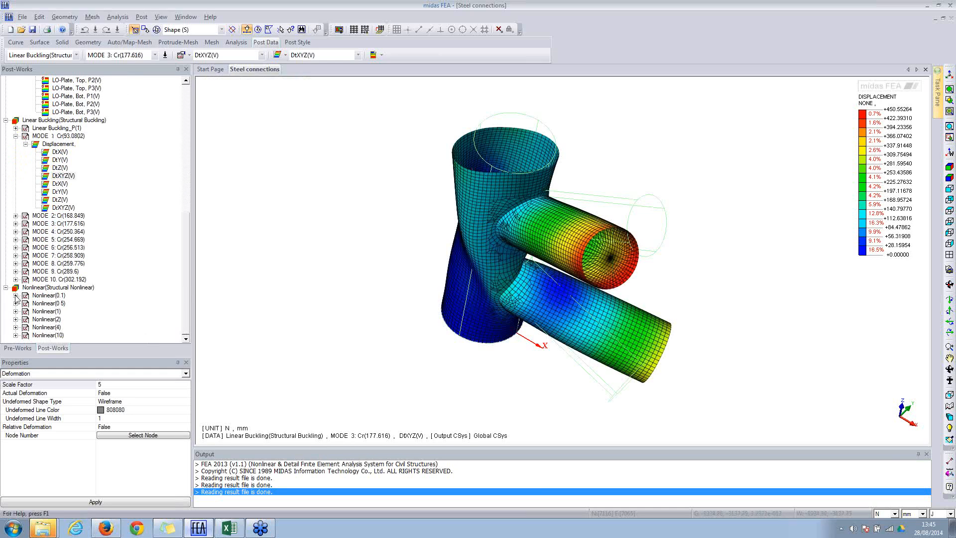
{"action": "left_click", "coordinate": [15, 296]}
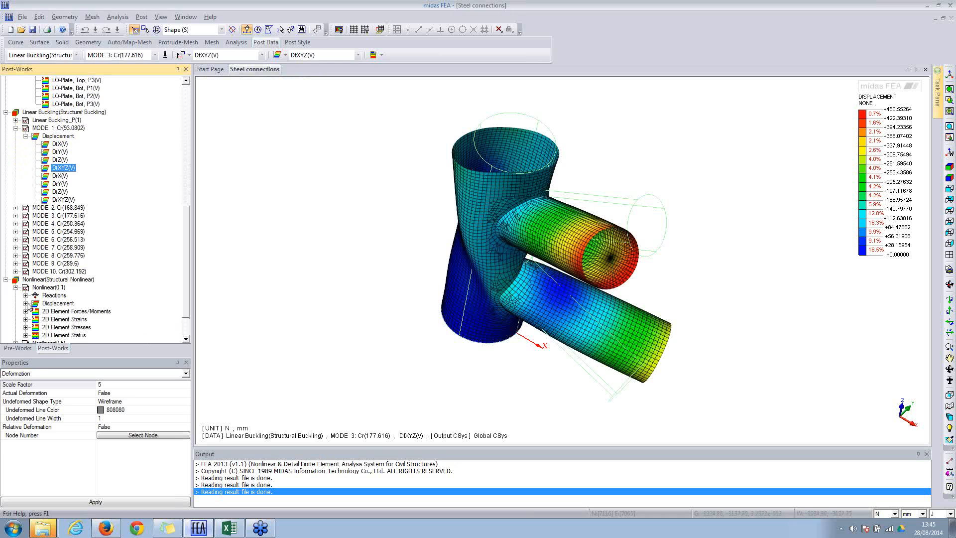
{"action": "left_click", "coordinate": [25, 303]}
{"action": "double_click", "coordinate": [62, 303]}
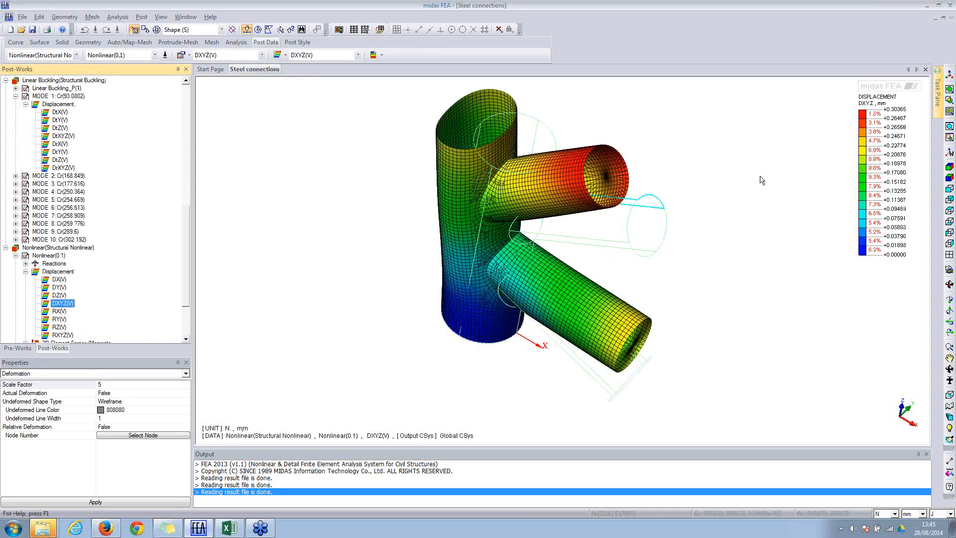
{"action": "left_click", "coordinate": [950, 190]}
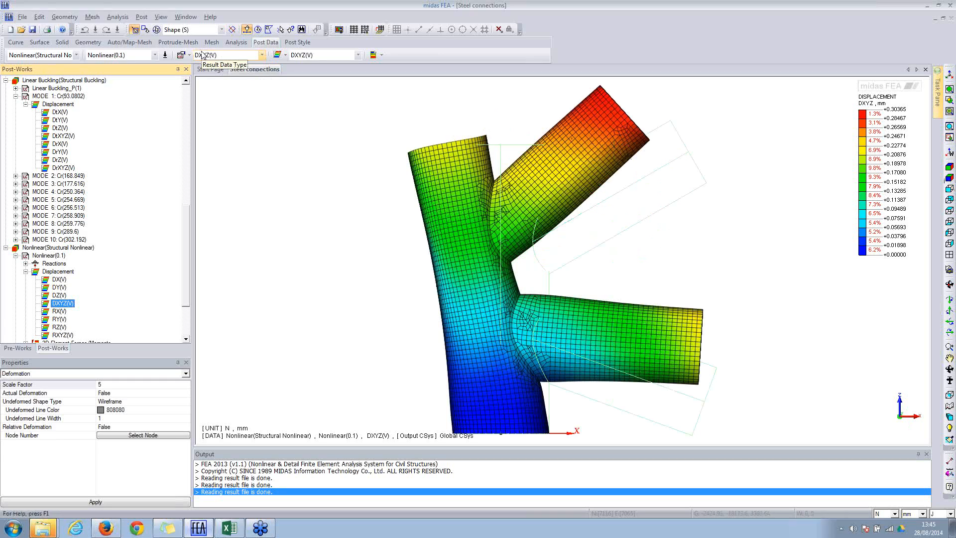
Step: Go through the DXYZ(V) displacement plots for the Nonlinear(0.5), Nonlinear(1) and Nonlinear(2) load steps
{"action": "left_click", "coordinate": [127, 55]}
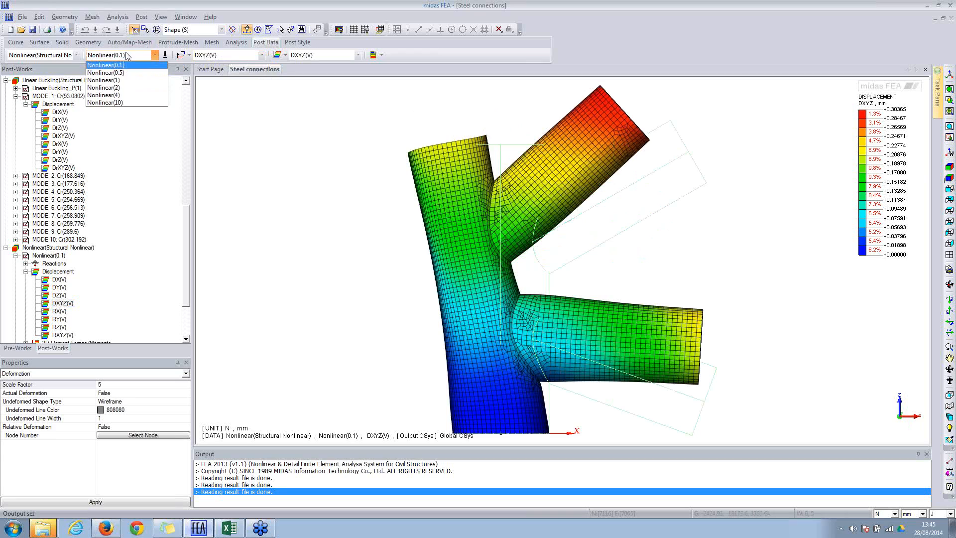
{"action": "key", "text": "Down"}
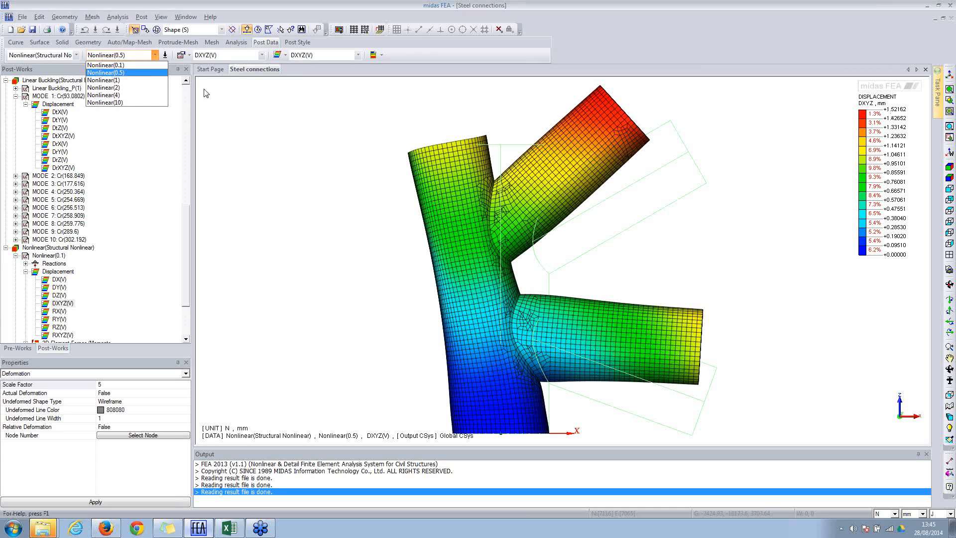
{"action": "left_click", "coordinate": [134, 80]}
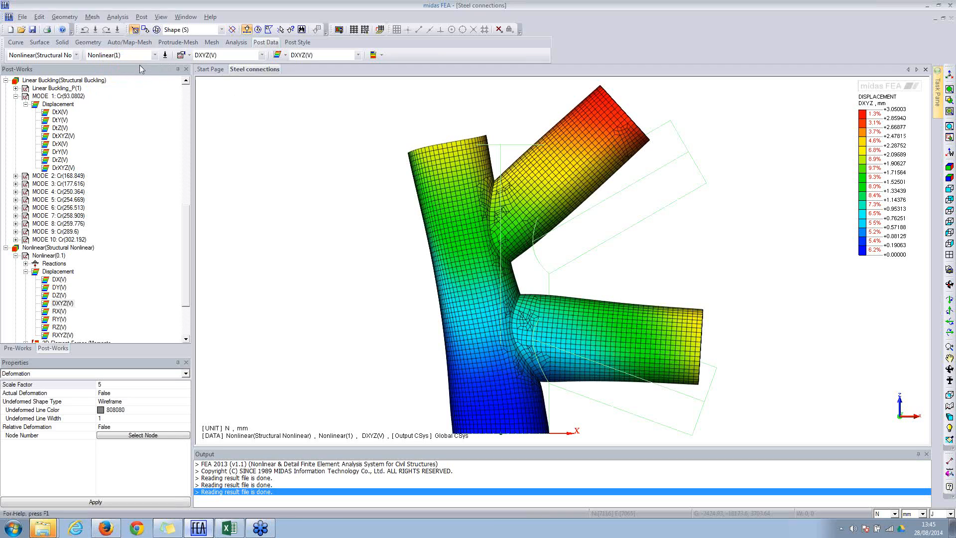
{"action": "left_click", "coordinate": [144, 57]}
{"action": "key", "text": "Down"}
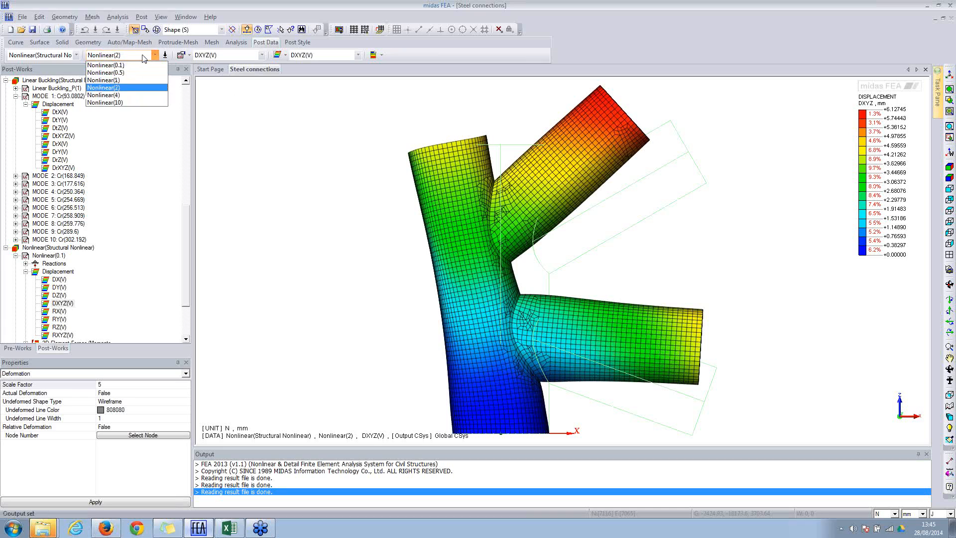
{"action": "key", "text": "Down"}
{"action": "key", "text": "Up"}
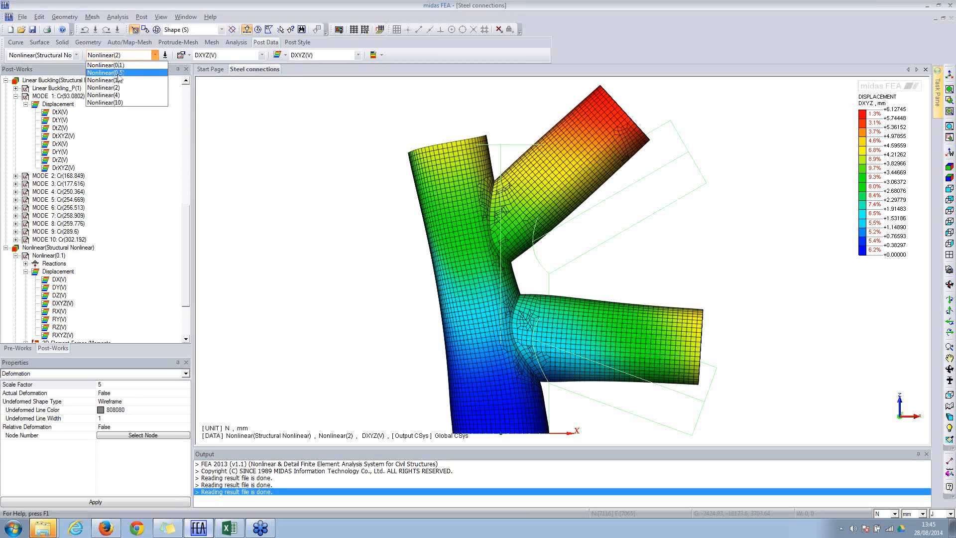
Step: Open the user-defined load step table in the analysis control settings of the Nonlinear analysis case
{"action": "left_click", "coordinate": [127, 19]}
{"action": "left_click", "coordinate": [123, 18]}
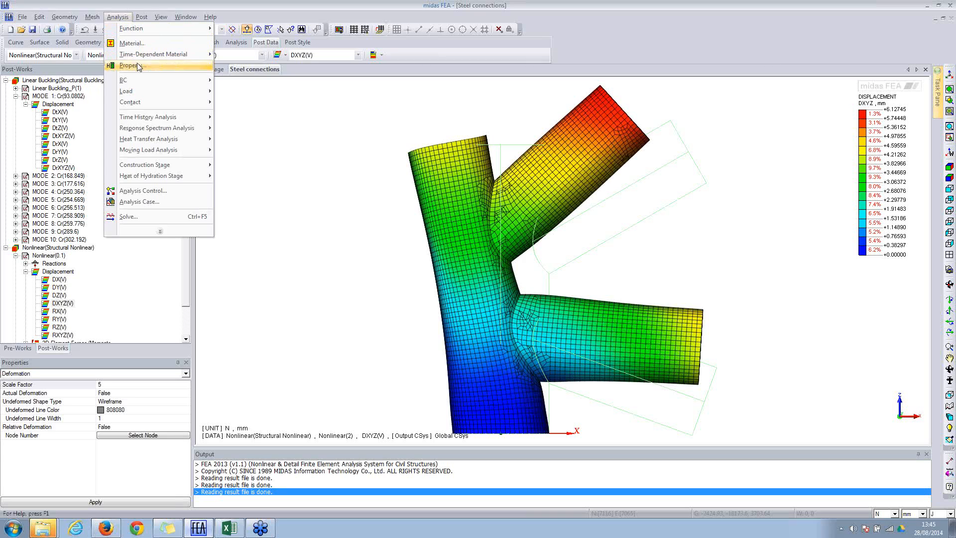
{"action": "left_click", "coordinate": [141, 203]}
{"action": "left_click", "coordinate": [417, 254]}
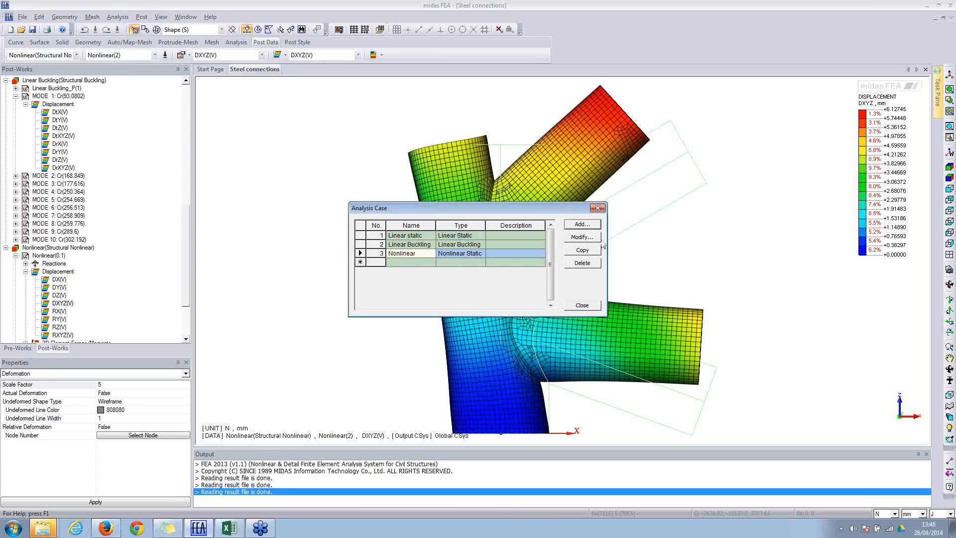
{"action": "left_click", "coordinate": [583, 238]}
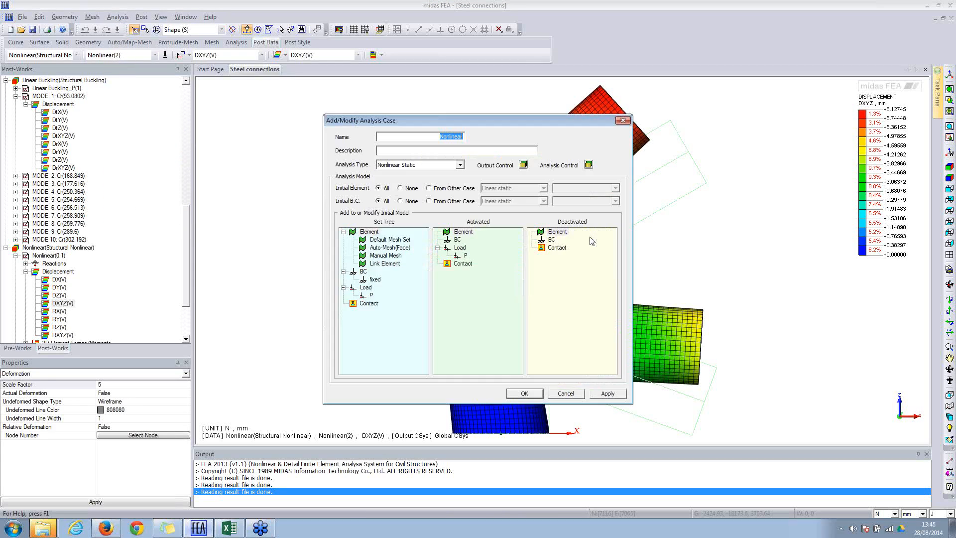
{"action": "left_click", "coordinate": [588, 165]}
{"action": "left_click_drag", "start_coordinate": [488, 116], "coordinate": [583, 105]}
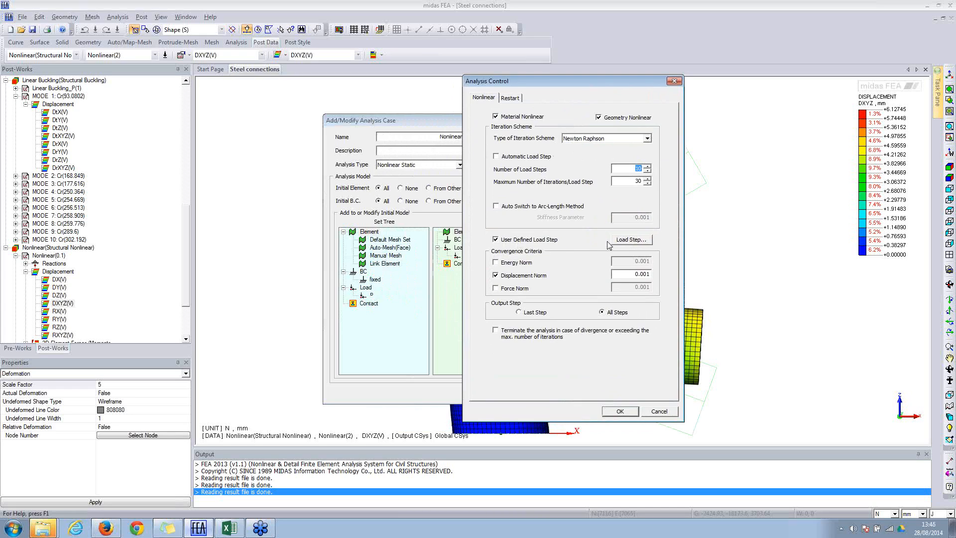
{"action": "left_click", "coordinate": [624, 242]}
Step: Review the load factors of the Nonlinear case's load steps, discard the control settings and close the analysis case dialogs
{"action": "left_click", "coordinate": [564, 228]}
{"action": "left_click", "coordinate": [565, 237]}
{"action": "left_click", "coordinate": [566, 246]}
{"action": "left_click", "coordinate": [566, 255]}
{"action": "left_click", "coordinate": [566, 264]}
{"action": "left_click", "coordinate": [567, 273]}
{"action": "left_click", "coordinate": [568, 282]}
{"action": "left_click", "coordinate": [569, 291]}
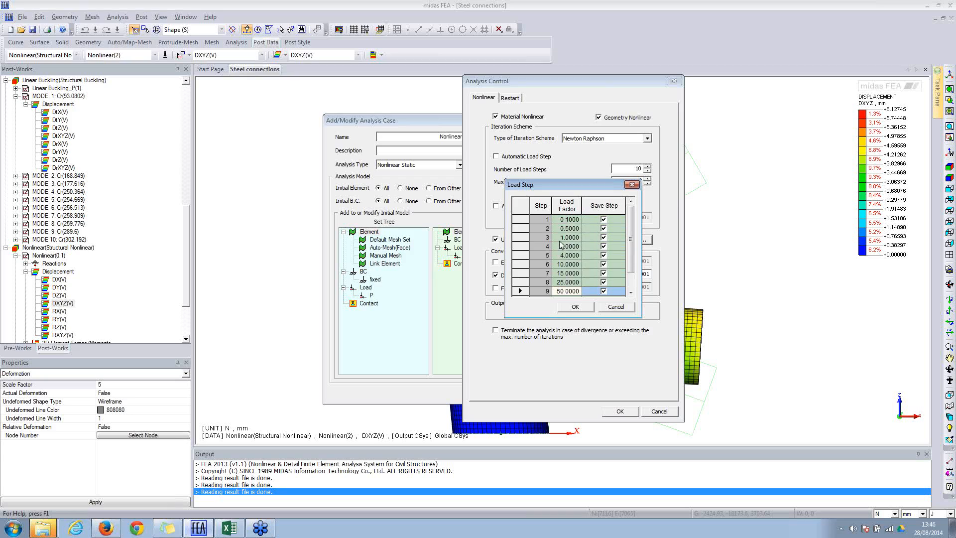
{"action": "left_click", "coordinate": [565, 246]}
{"action": "left_click", "coordinate": [565, 255]}
{"action": "left_click", "coordinate": [566, 264]}
{"action": "left_click", "coordinate": [566, 273]}
{"action": "left_click", "coordinate": [563, 282]}
{"action": "left_click", "coordinate": [562, 291]}
{"action": "left_click", "coordinate": [616, 306]}
{"action": "left_click", "coordinate": [657, 412]}
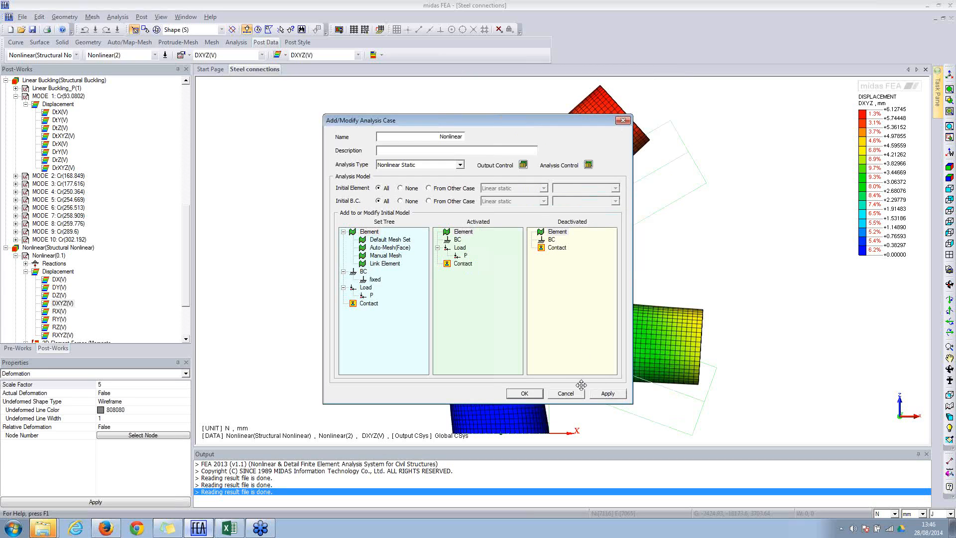
{"action": "left_click", "coordinate": [525, 393]}
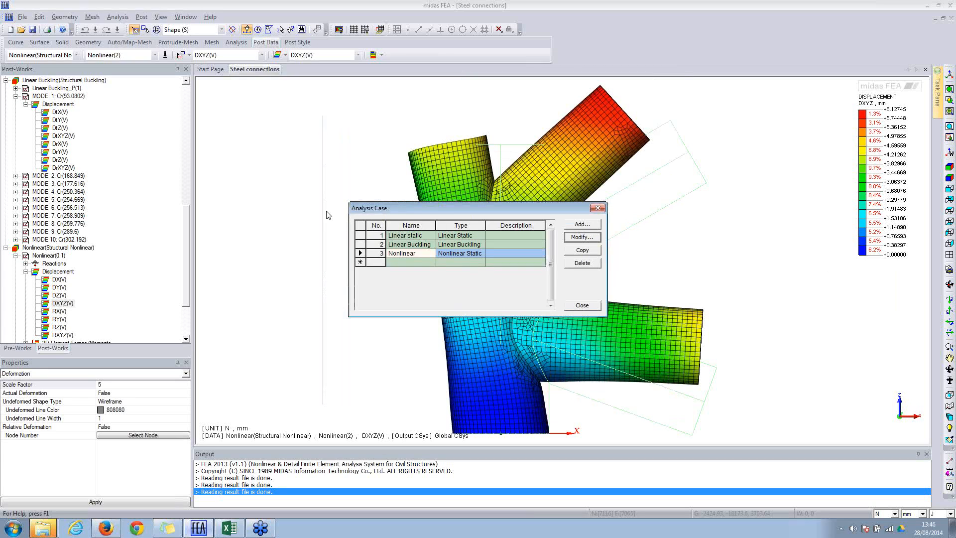
{"action": "left_click", "coordinate": [582, 306]}
Step: Plot the DXYZ(V) displacement for the Nonlinear(4) and Nonlinear(10) load steps and inspect the latter in a tilted 3D view
{"action": "left_click", "coordinate": [155, 55]}
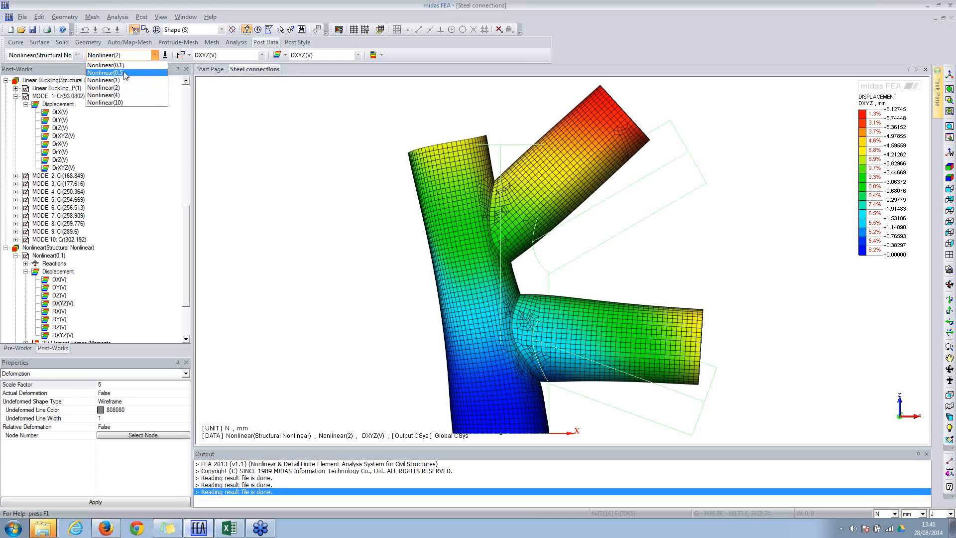
{"action": "left_click", "coordinate": [121, 96]}
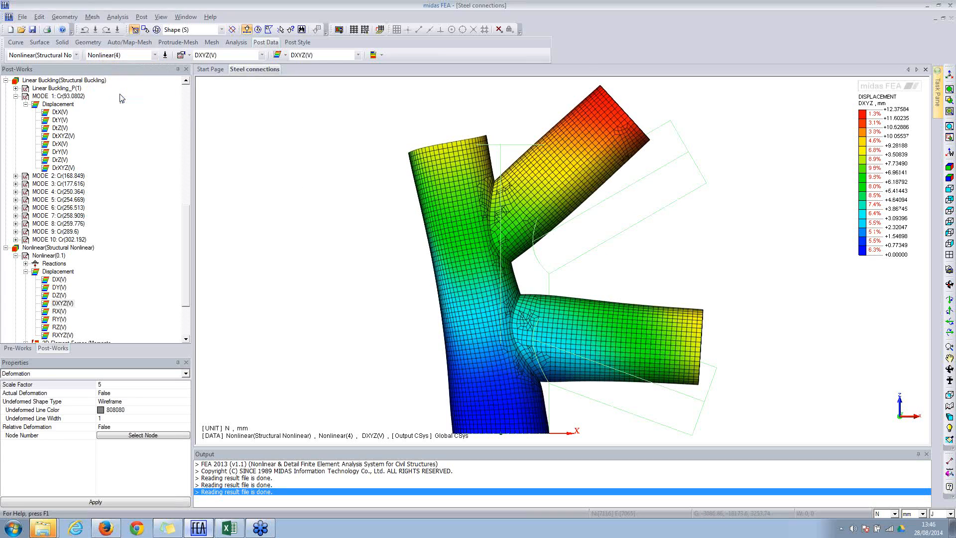
{"action": "left_click", "coordinate": [127, 56]}
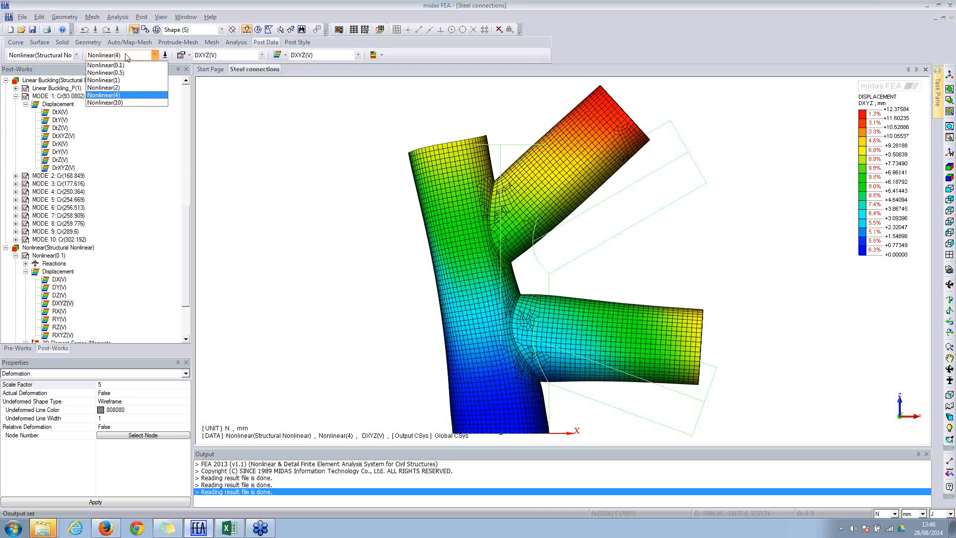
{"action": "left_click", "coordinate": [120, 103]}
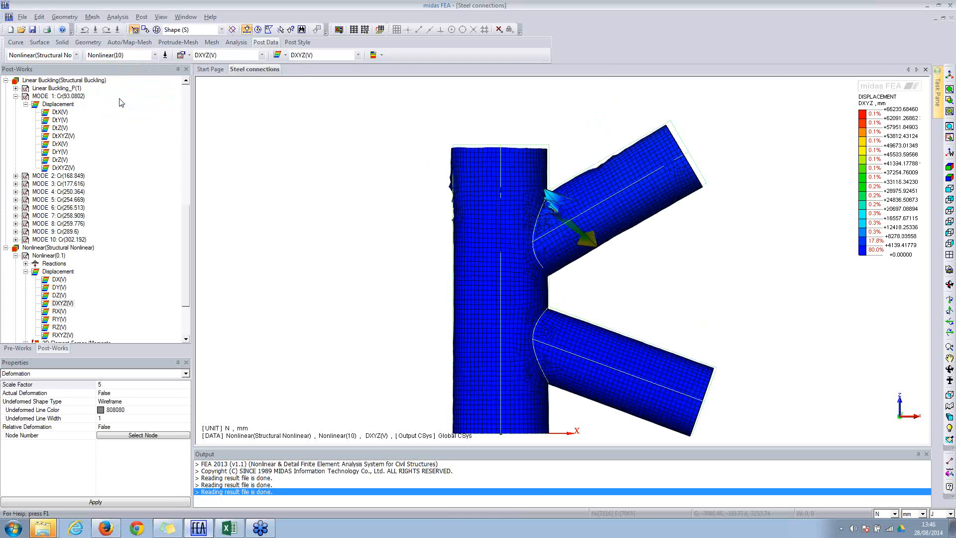
{"action": "left_click", "coordinate": [113, 55]}
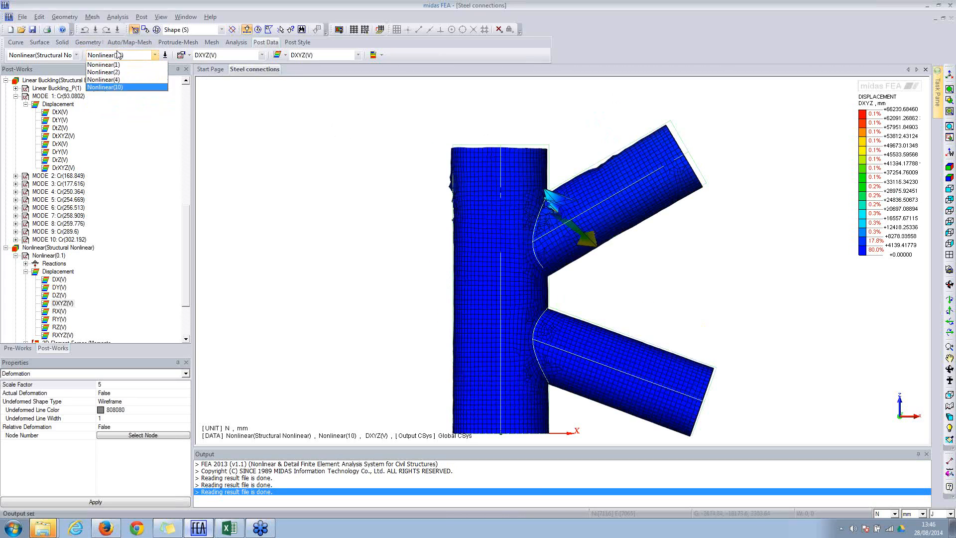
{"action": "left_click", "coordinate": [118, 103]}
{"action": "mouse_move", "coordinate": [623, 234]}
{"action": "middle_mouse_down", "text": "ctrl"}
{"action": "mouse_move", "coordinate": [498, 228]}
{"action": "mouse_move", "coordinate": [401, 206]}
{"action": "mouse_move", "coordinate": [516, 183]}
{"action": "mouse_move", "coordinate": [509, 252]}
{"action": "mouse_move", "coordinate": [572, 184]}
{"action": "mouse_move", "coordinate": [533, 178]}
{"action": "middle_mouse_up", "text": "ctrl"}
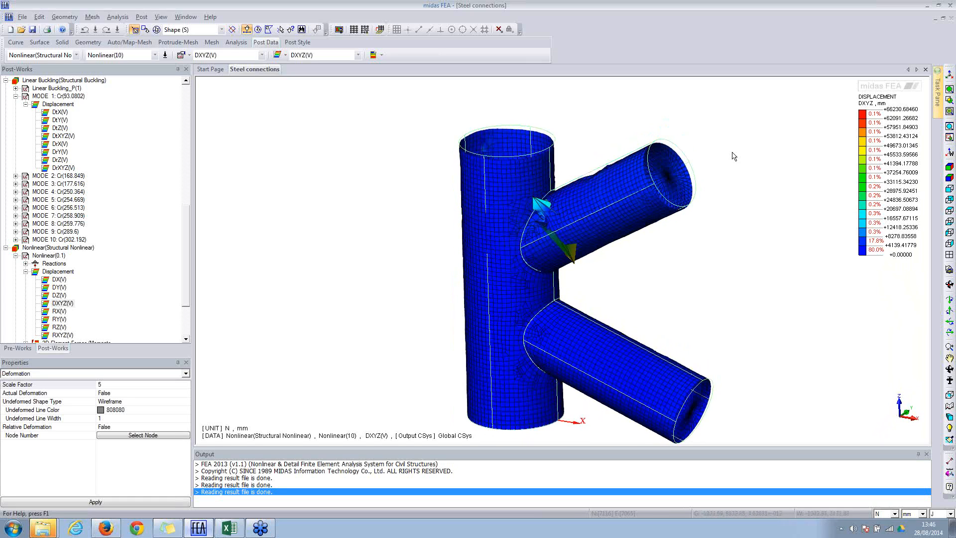
Step: Return to the DXYZ(V) displacement plot of the Nonlinear(4) load step for comparison
{"action": "left_click", "coordinate": [120, 56]}
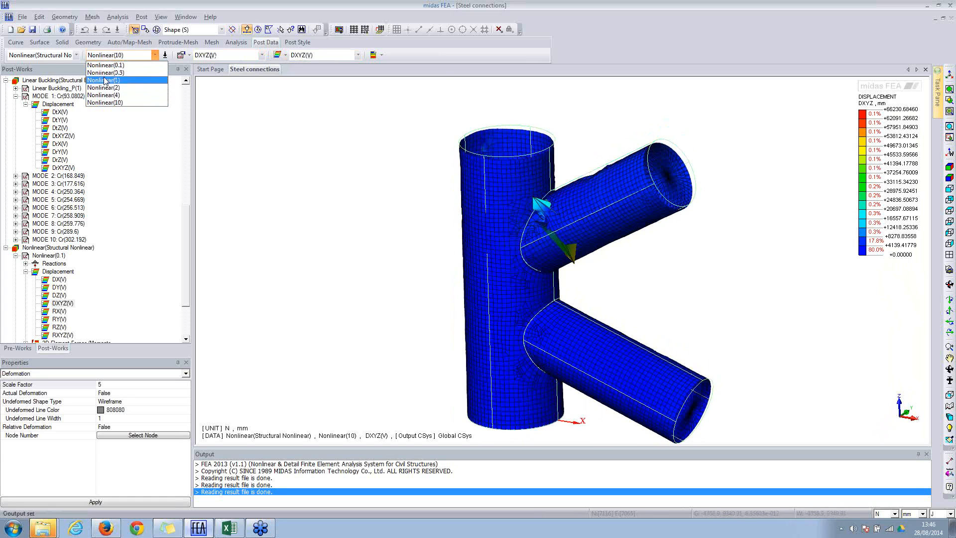
{"action": "left_click", "coordinate": [113, 95]}
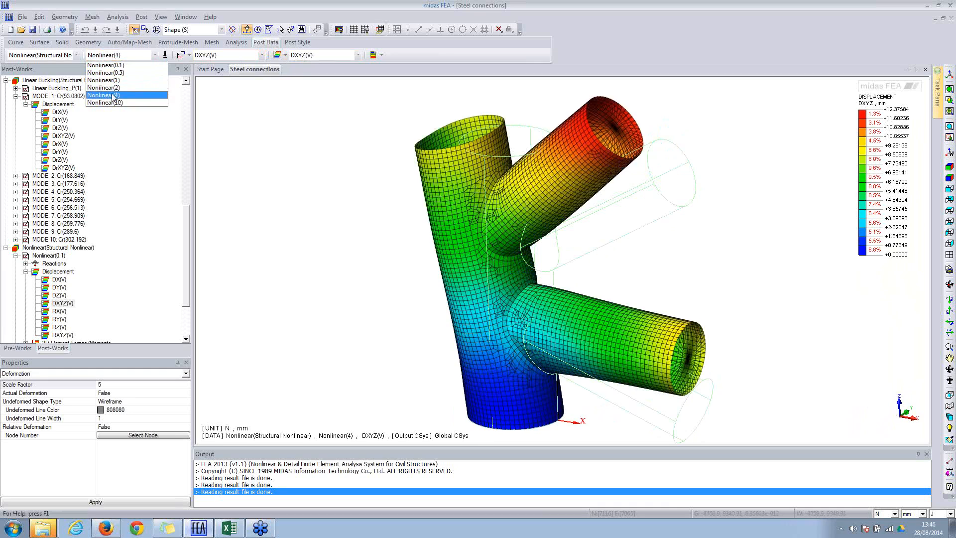
{"action": "left_click", "coordinate": [123, 55]}
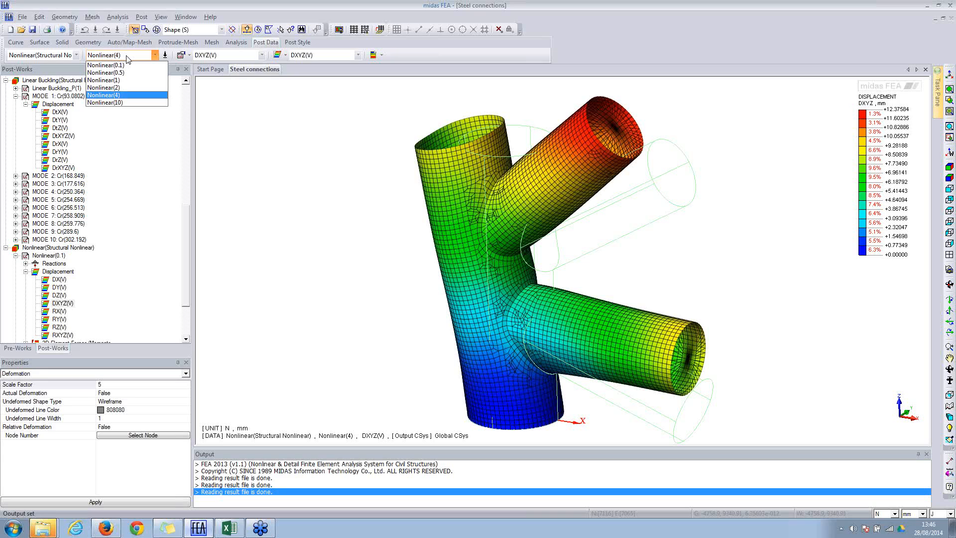
{"action": "left_click", "coordinate": [53, 105]}
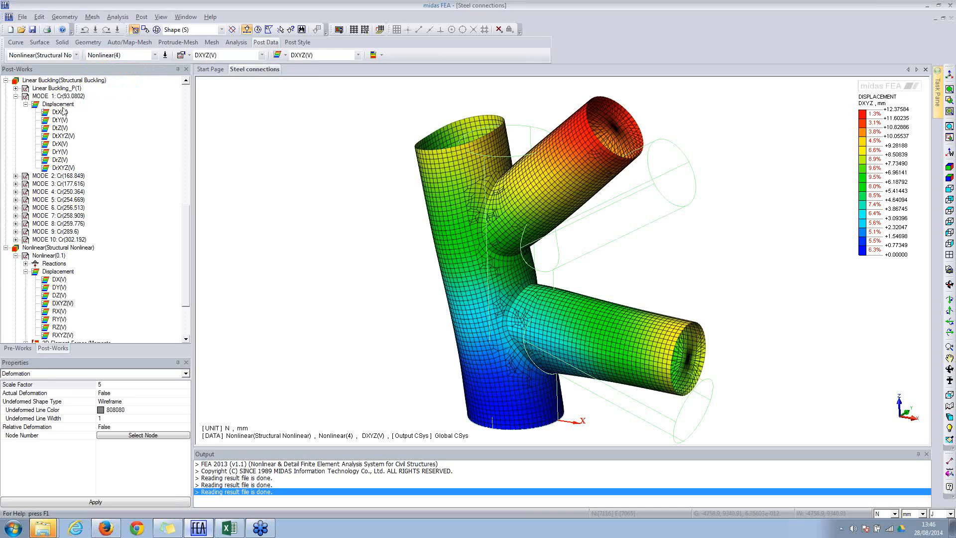
Step: Plot the DtXYZ(V) displacement of Linear Buckling MODE 1, followed by MODE 8
{"action": "double_click", "coordinate": [61, 135]}
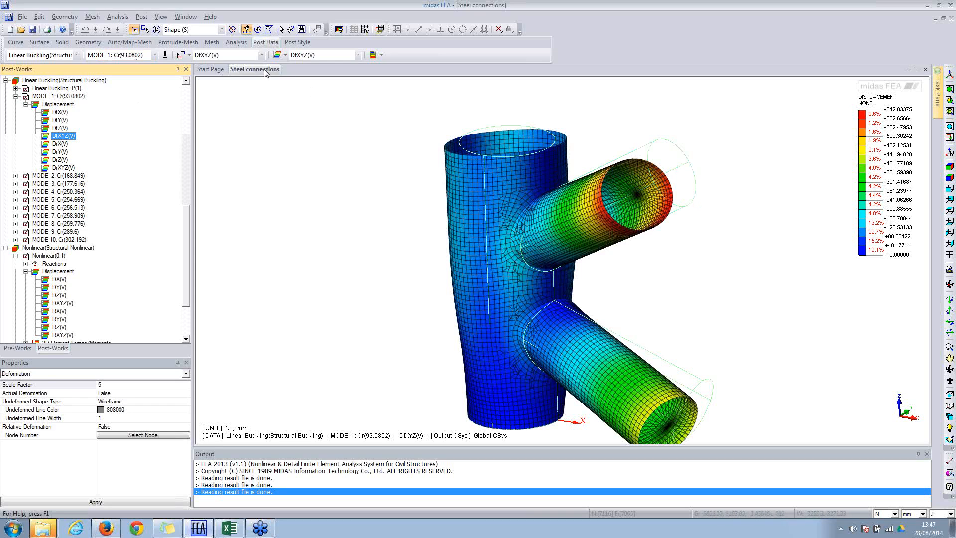
{"action": "left_click", "coordinate": [133, 56]}
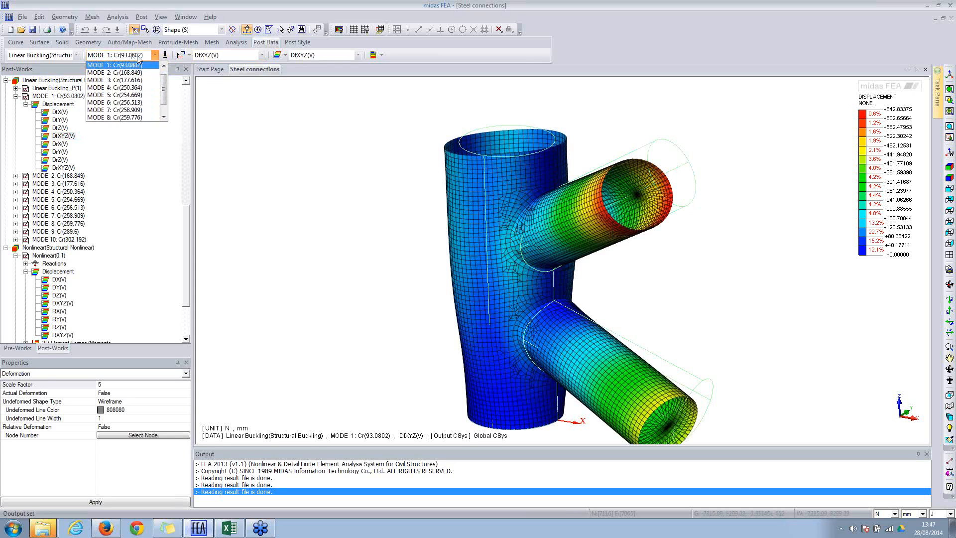
{"action": "left_click", "coordinate": [60, 136]}
{"action": "left_click", "coordinate": [121, 56]}
{"action": "left_click", "coordinate": [55, 275]}
{"action": "scroll", "coordinate": [77, 271], "scroll_direction": "down", "scroll_amount": 2}
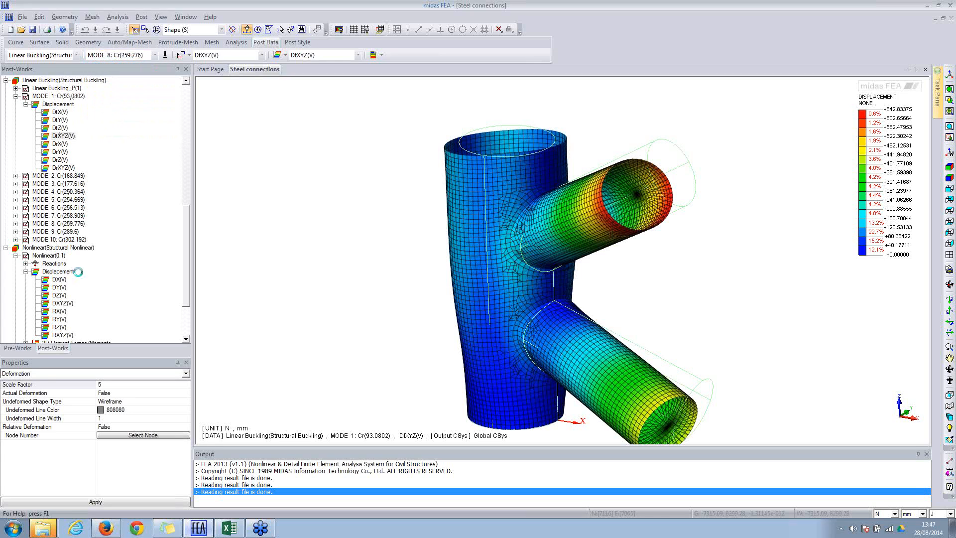
Step: Expand the Nonlinear(10) displacement results and plot their DXYZ(V) displacement
{"action": "left_click_drag", "start_coordinate": [186, 235], "coordinate": [188, 268]}
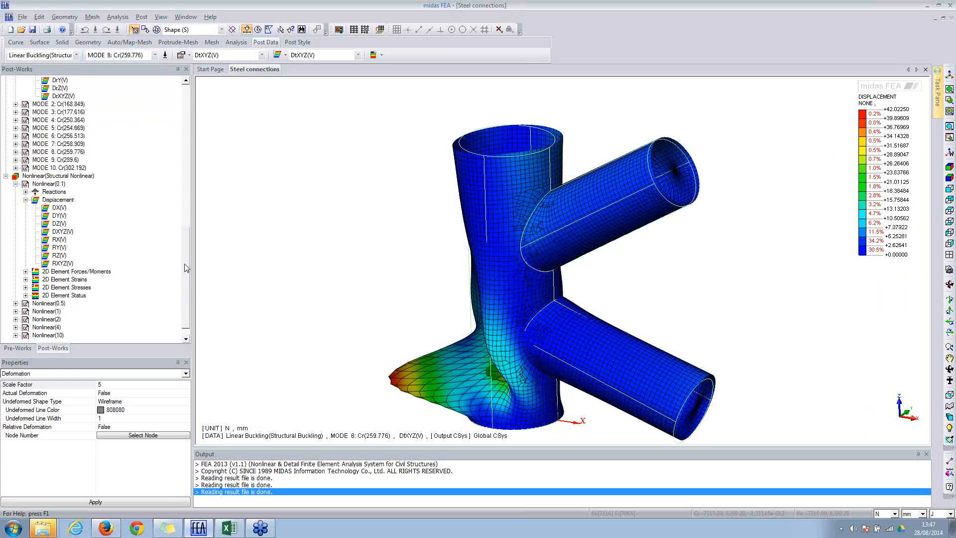
{"action": "left_click", "coordinate": [15, 335]}
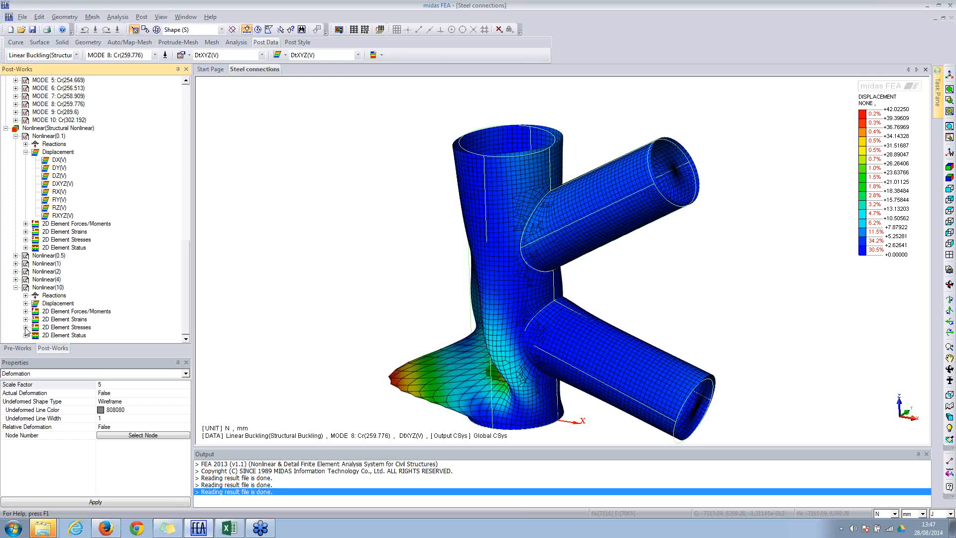
{"action": "left_click", "coordinate": [25, 327]}
{"action": "left_click", "coordinate": [26, 80]}
{"action": "left_click", "coordinate": [26, 303]}
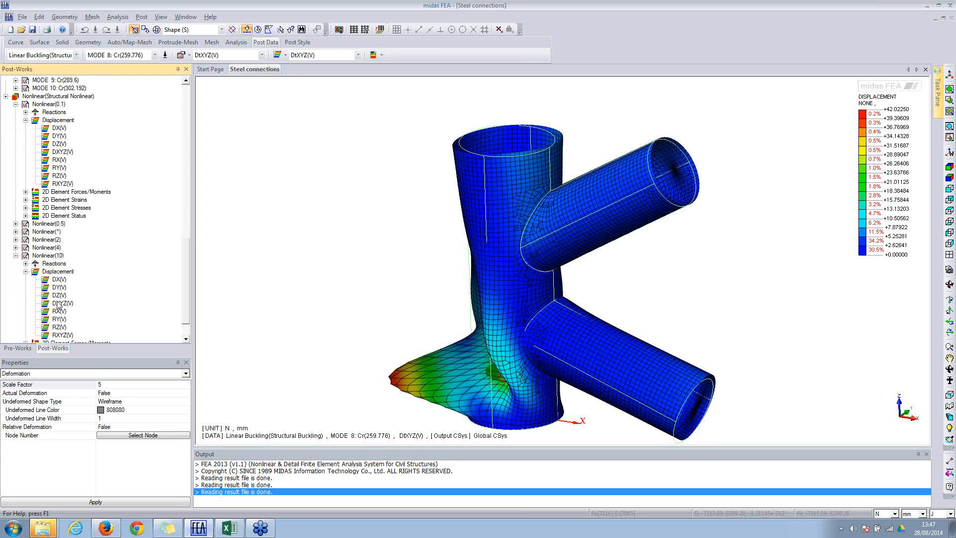
{"action": "double_click", "coordinate": [57, 303]}
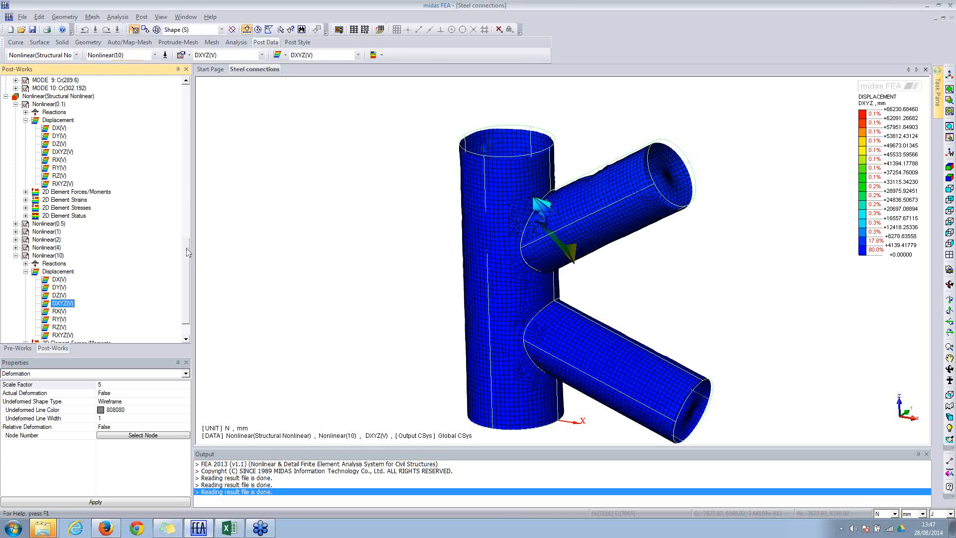
Step: Plot the LO-Plate, Bot, von Mises Stress from the 2D element stresses of Nonlinear(10)
{"action": "mouse_move", "coordinate": [187, 253]}
{"action": "left_mouse_down"}
{"action": "mouse_move", "coordinate": [187, 278]}
{"action": "mouse_move", "coordinate": [184, 261]}
{"action": "left_mouse_up"}
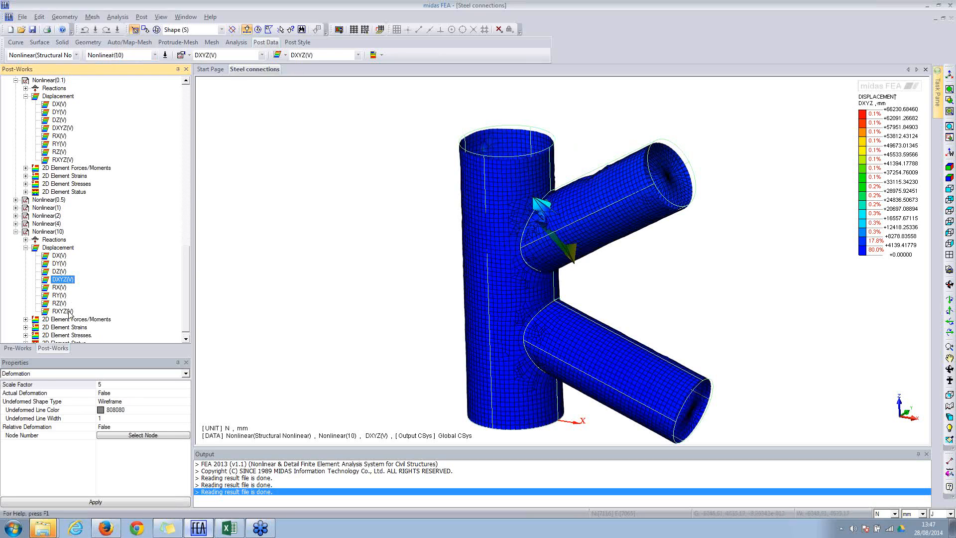
{"action": "left_click", "coordinate": [25, 335]}
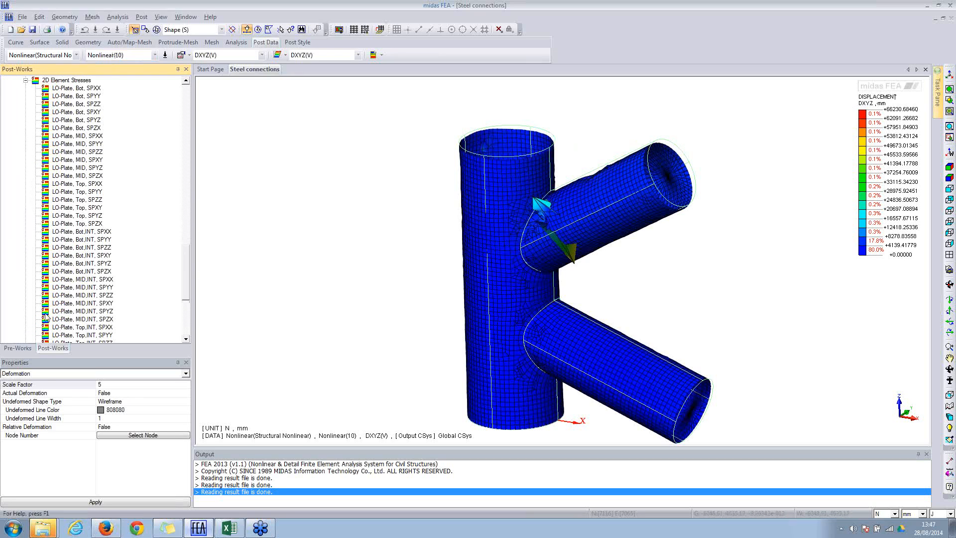
{"action": "left_click_drag", "start_coordinate": [185, 278], "coordinate": [178, 318]}
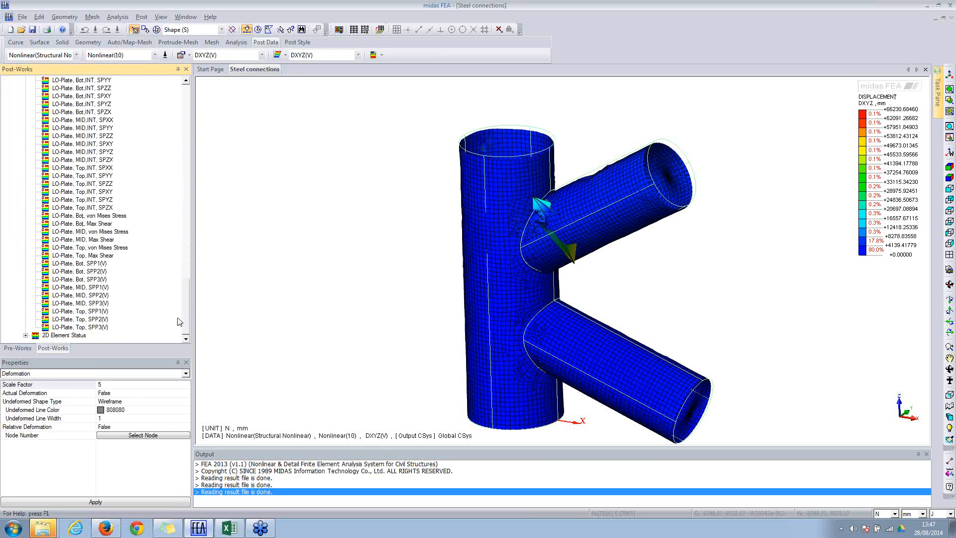
{"action": "double_click", "coordinate": [79, 217]}
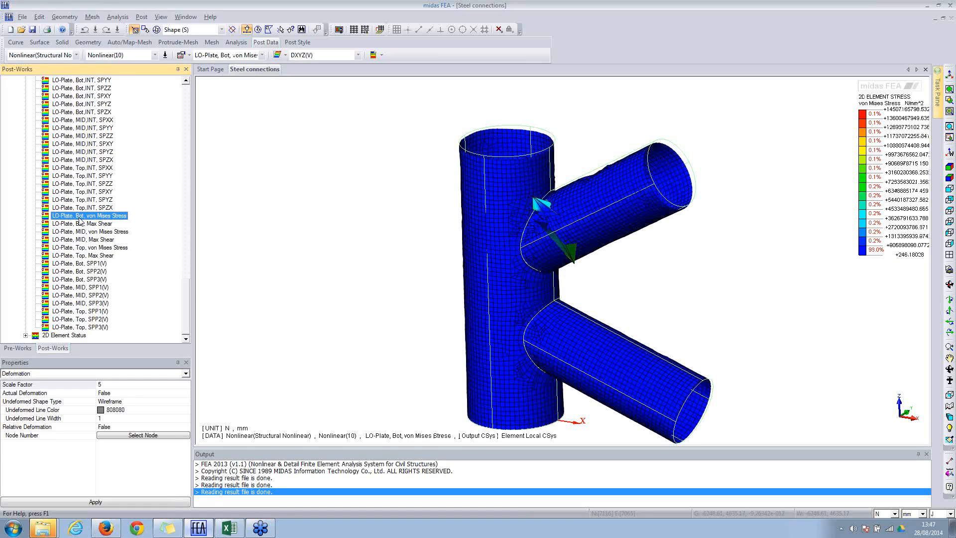
Step: Step the bottom von Mises stress plot through the load steps from Nonlinear(0.1) up to Nonlinear(4)
{"action": "left_click", "coordinate": [138, 53]}
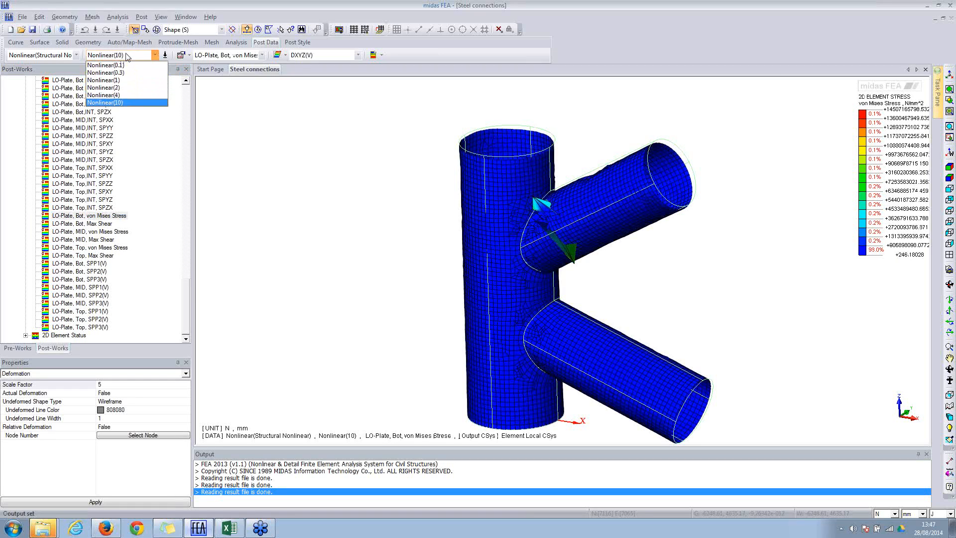
{"action": "left_click", "coordinate": [121, 63]}
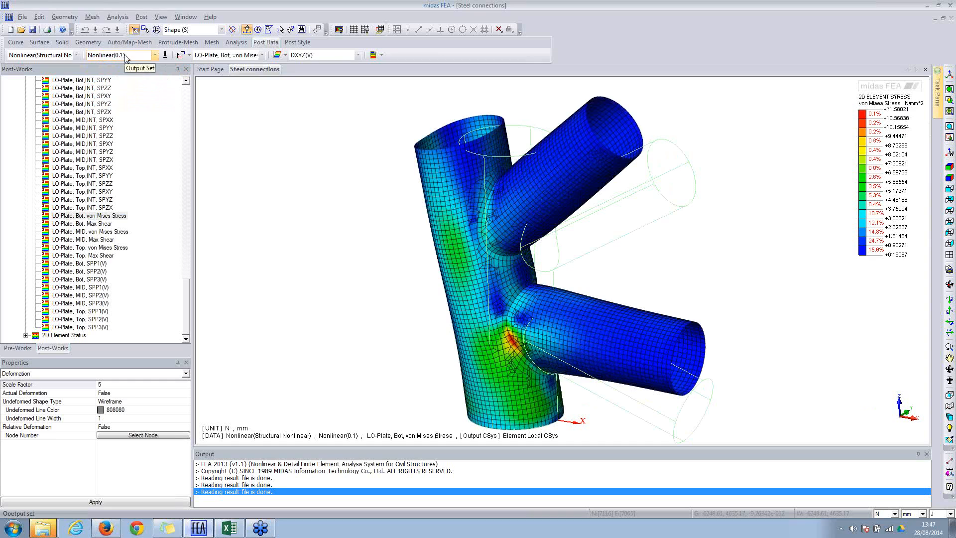
{"action": "left_click", "coordinate": [125, 54]}
{"action": "key", "text": "Down"}
{"action": "key", "text": "Down"}
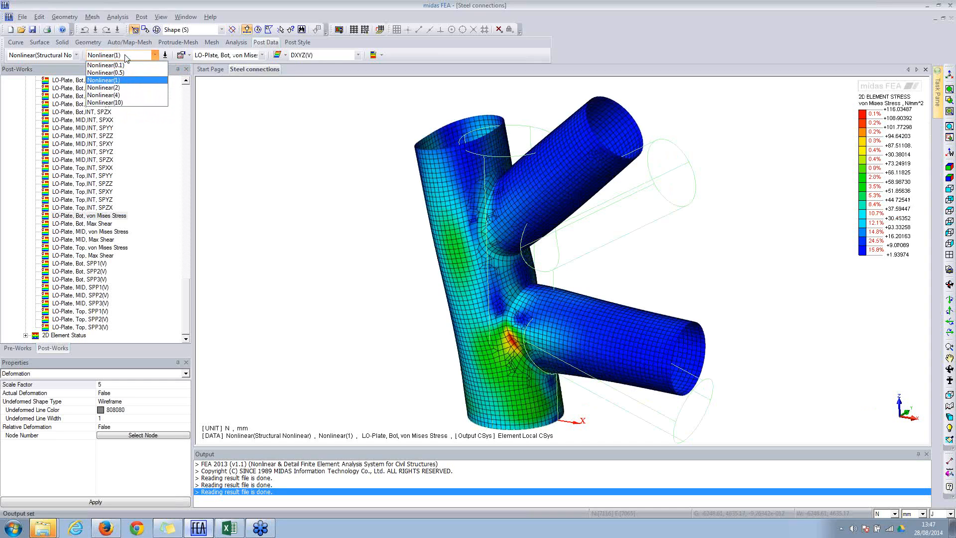
{"action": "key", "text": "Down"}
{"action": "key", "text": "Down"}
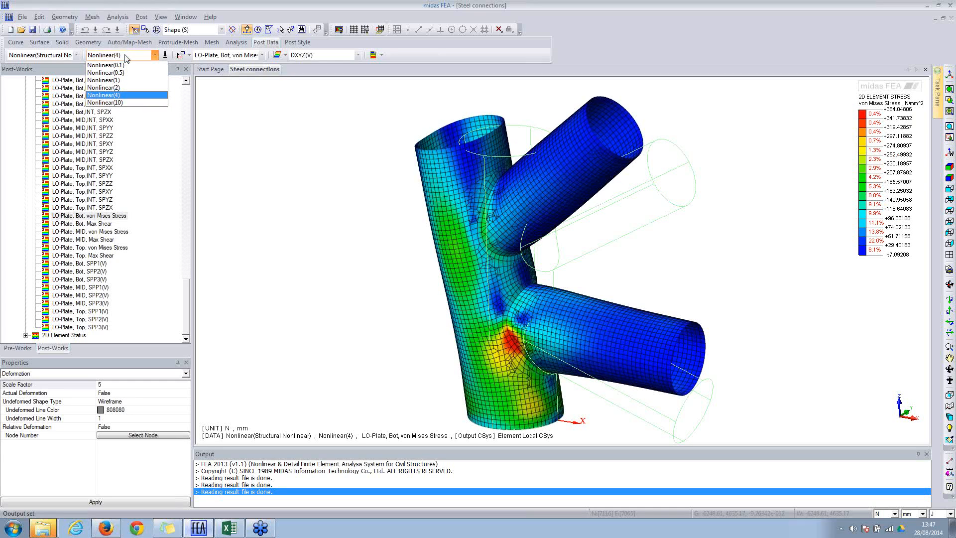
{"action": "key", "text": "Return"}
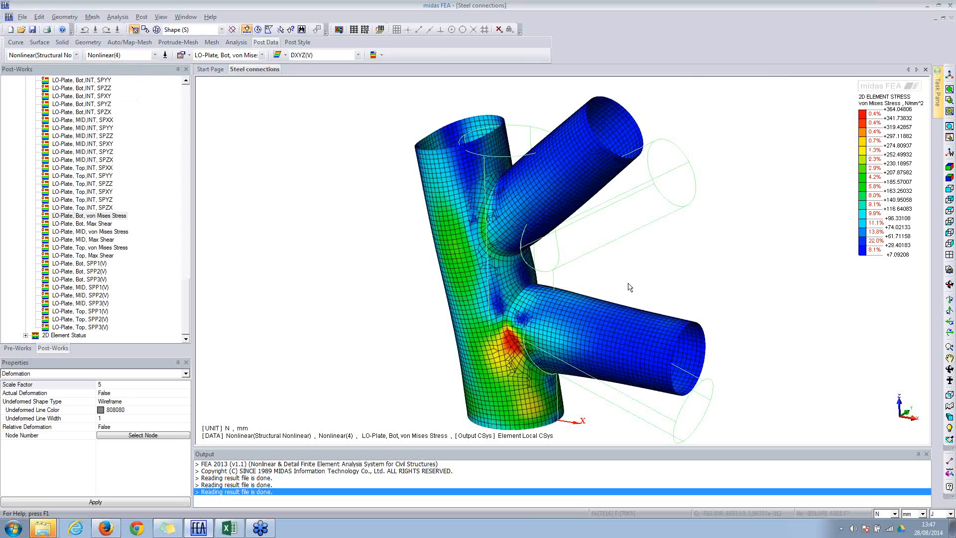
Step: Plot the LO-Plate Top von Mises stress of Nonlinear(10), leave the Top,INT stress table and plot the MID von Mises stress
{"action": "left_click", "coordinate": [110, 248]}
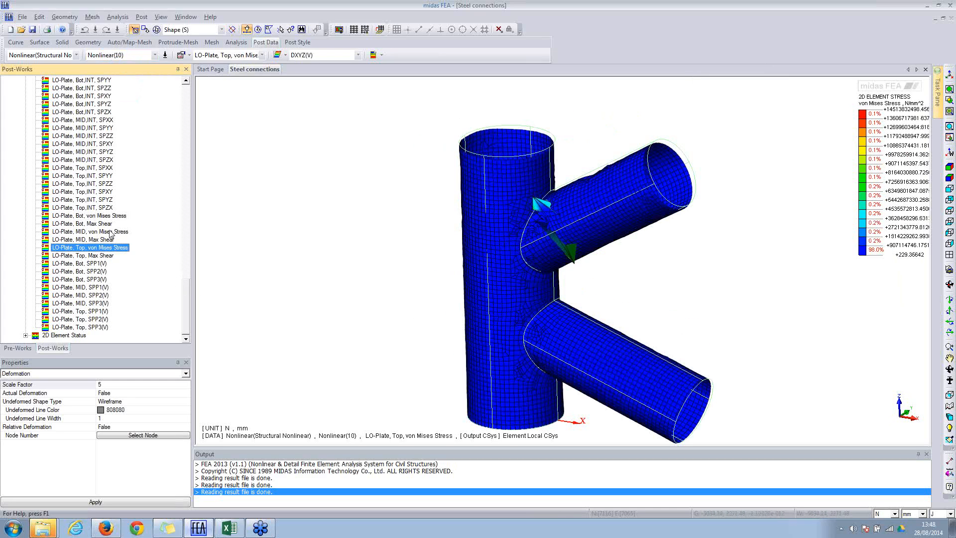
{"action": "left_click", "coordinate": [104, 208]}
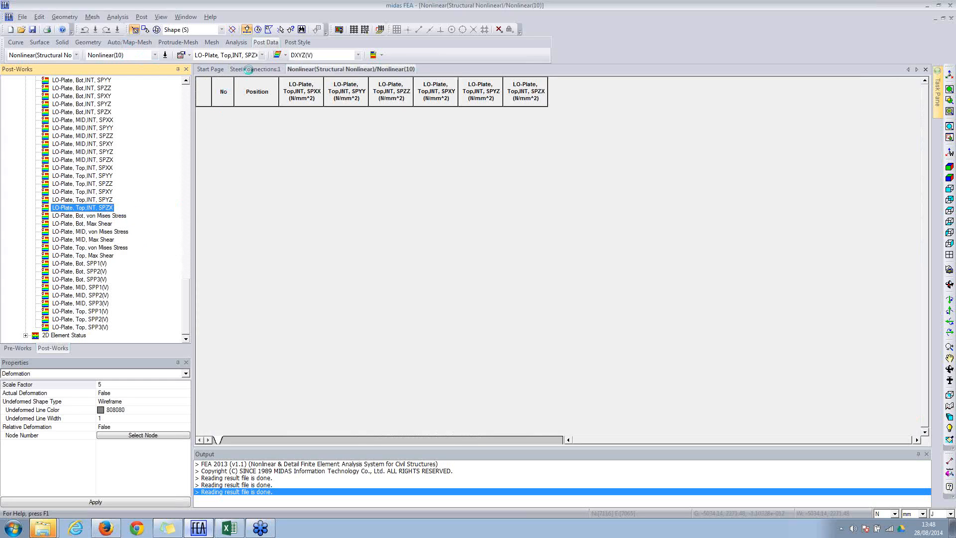
{"action": "left_click", "coordinate": [528, 177]}
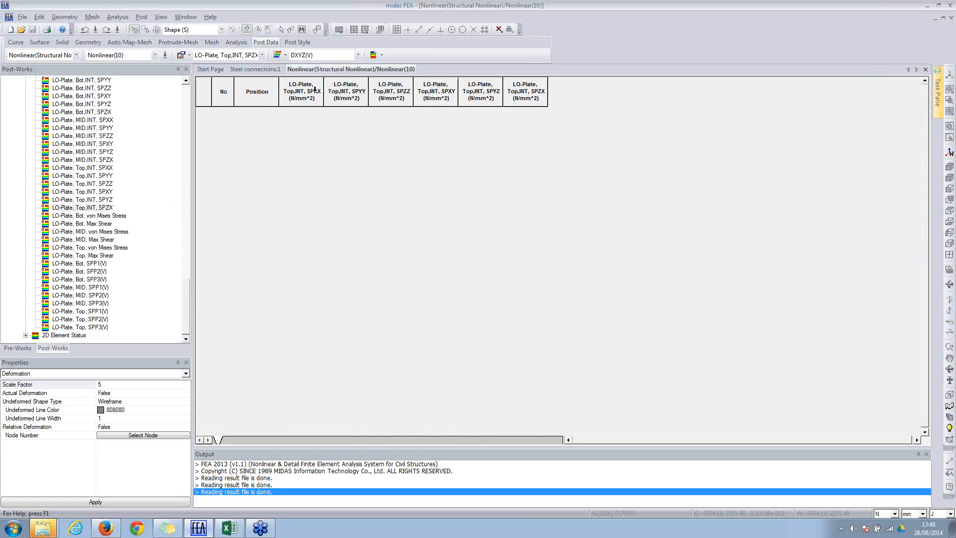
{"action": "left_click", "coordinate": [253, 69]}
{"action": "left_click", "coordinate": [111, 233]}
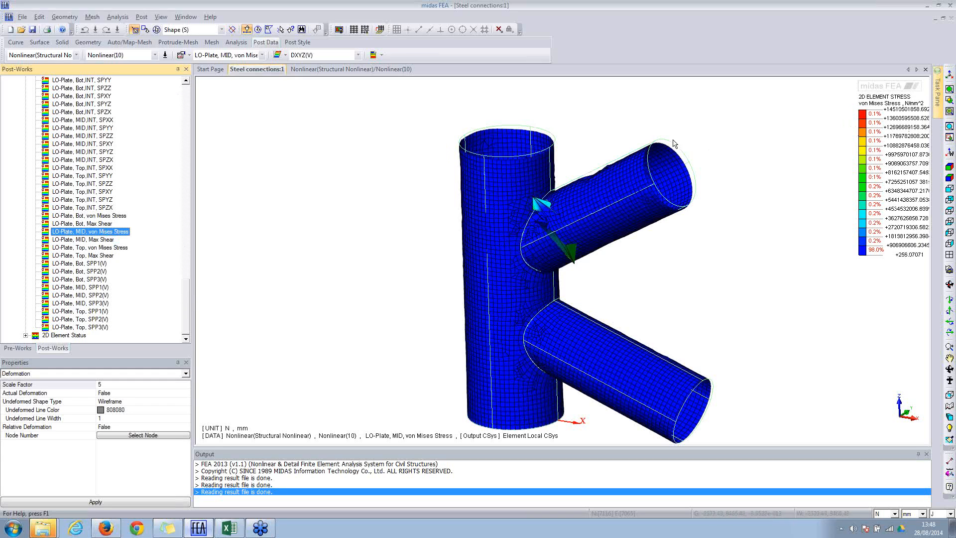
Step: Plot the LO-Plate,BOT, INT,Plasticity Status of Nonlinear(10) and examine the plastic markers on the upper inclined tube
{"action": "left_click", "coordinate": [26, 335]}
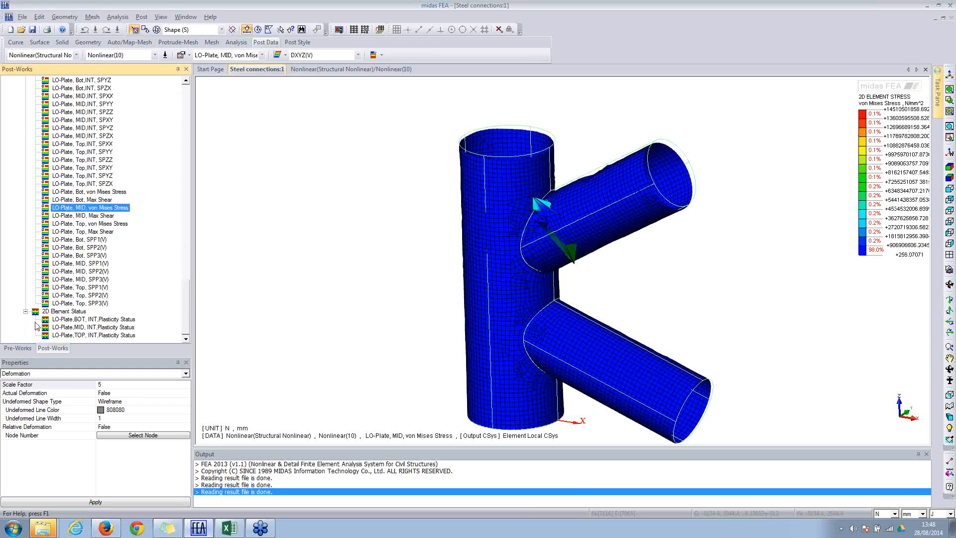
{"action": "left_click", "coordinate": [81, 319]}
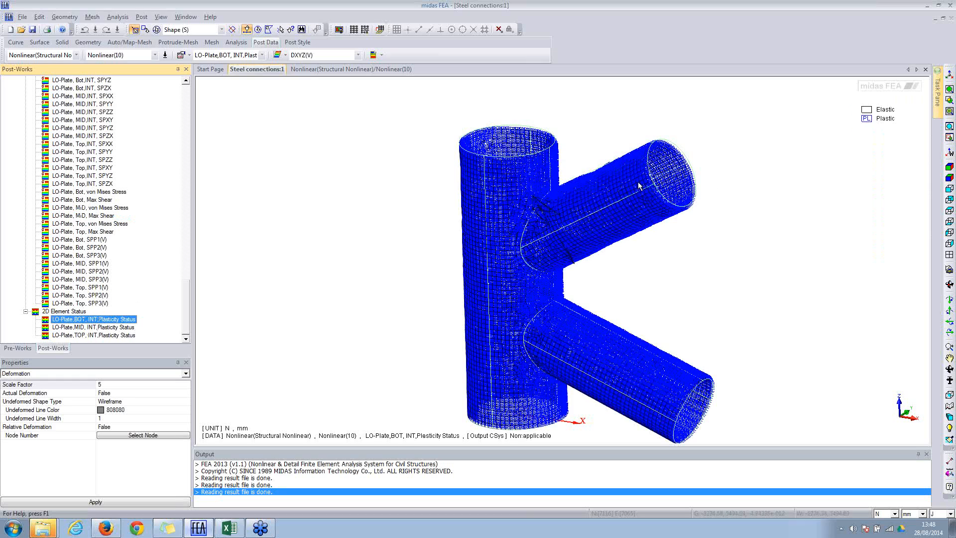
{"action": "left_click", "coordinate": [674, 163]}
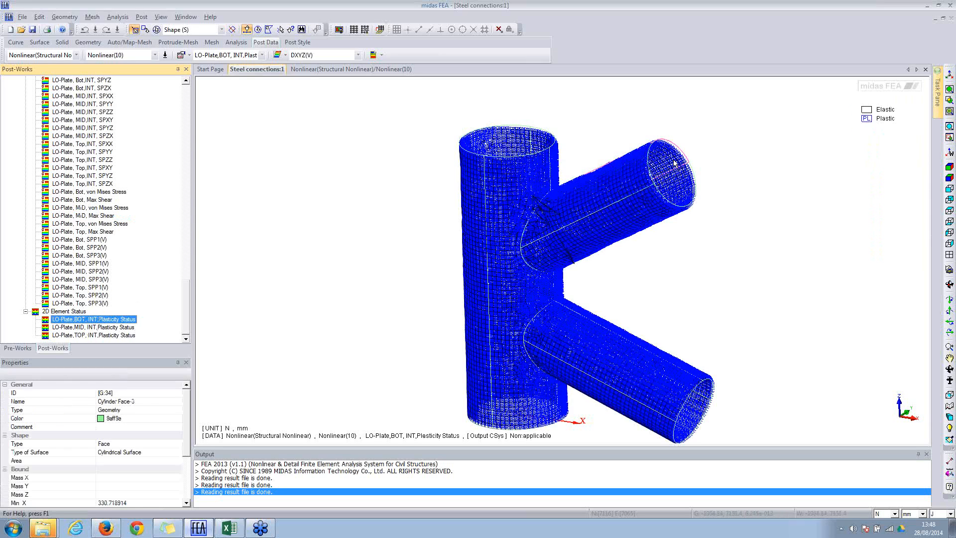
{"action": "scroll", "coordinate": [674, 163], "scroll_direction": "up", "scroll_amount": 3}
{"action": "scroll", "coordinate": [674, 163], "scroll_direction": "up", "scroll_amount": 3}
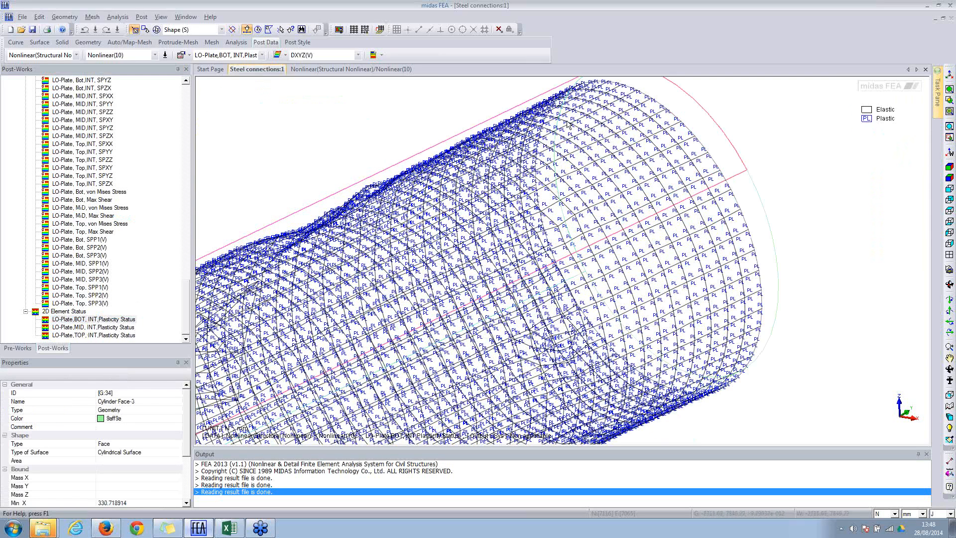
{"action": "scroll", "coordinate": [424, 235], "scroll_direction": "down", "scroll_amount": 5}
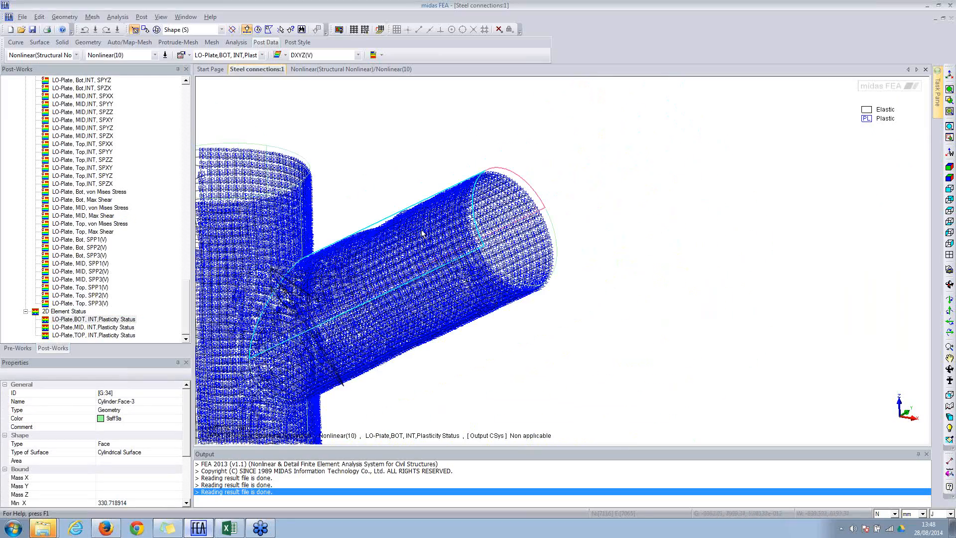
Step: Switch the bottom plasticity status plot to Nonlinear(4) and examine the plastic markers where the lower inclined tube meets the vertical tube
{"action": "scroll", "coordinate": [423, 234], "scroll_direction": "down", "scroll_amount": 2}
{"action": "scroll", "coordinate": [383, 257], "scroll_direction": "down", "scroll_amount": 2}
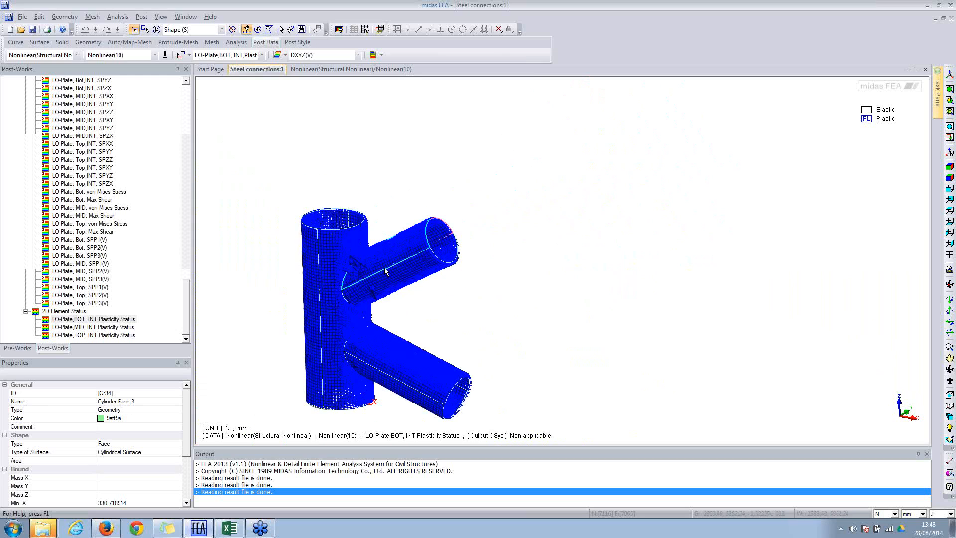
{"action": "left_click", "coordinate": [118, 55]}
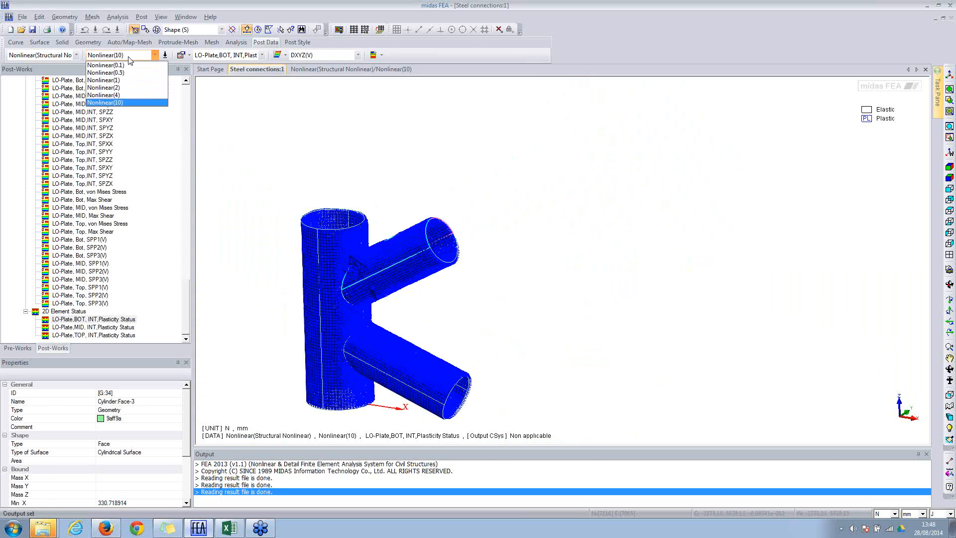
{"action": "left_click", "coordinate": [119, 95]}
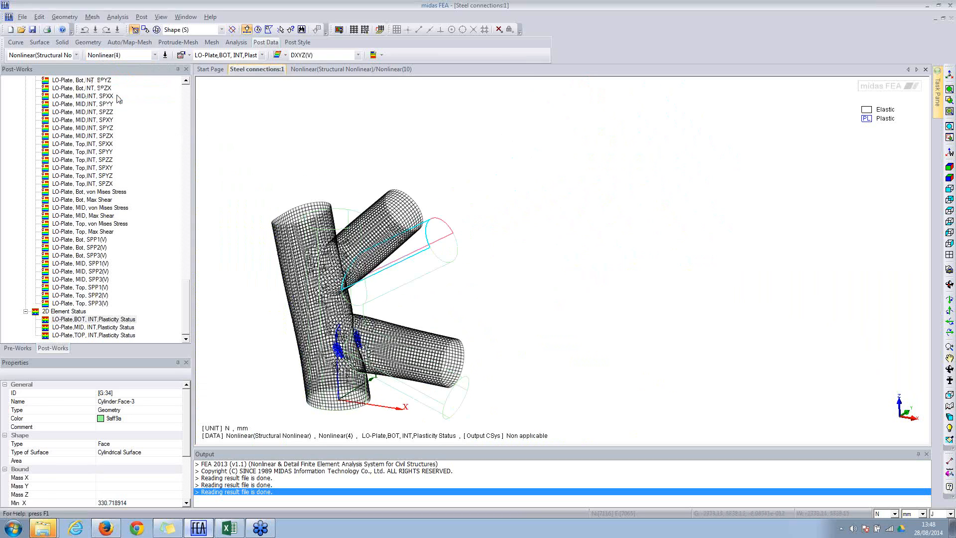
{"action": "scroll", "coordinate": [379, 325], "scroll_direction": "up", "scroll_amount": 3}
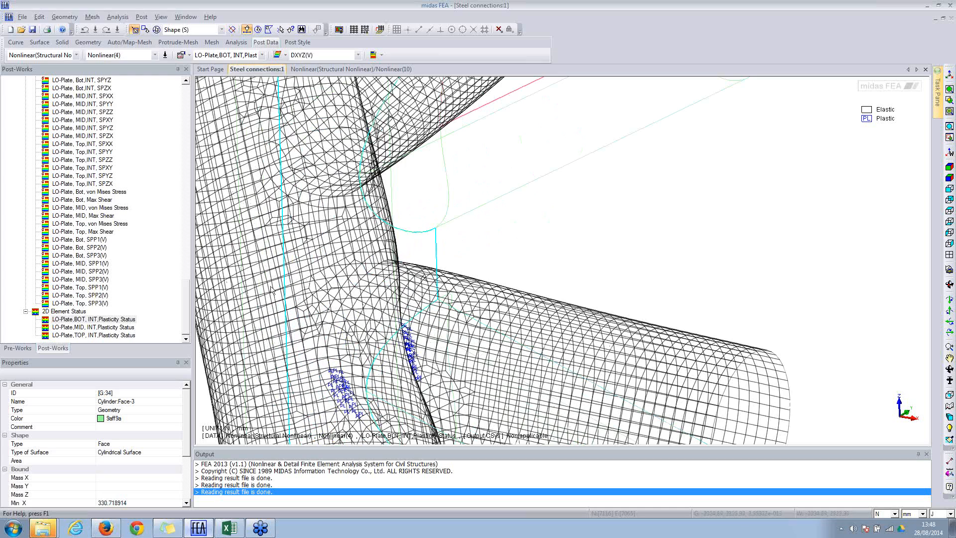
{"action": "scroll", "coordinate": [273, 277], "scroll_direction": "down", "scroll_amount": 5}
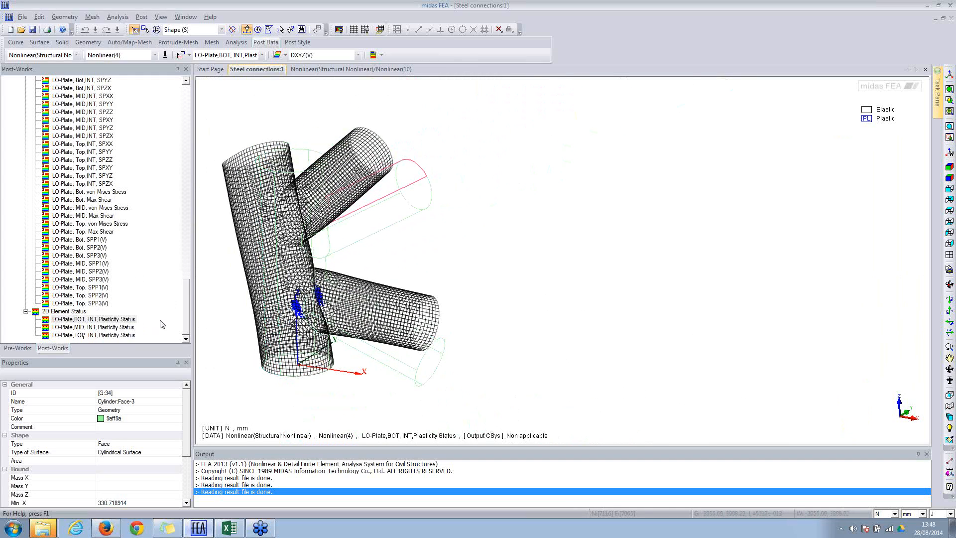
Step: Plot the LO-Plate,TOP, INT,Plasticity Status of Nonlinear(4) and examine the plastic markers at the base of the vertical tube
{"action": "scroll", "coordinate": [190, 322], "scroll_direction": "up", "scroll_amount": 12}
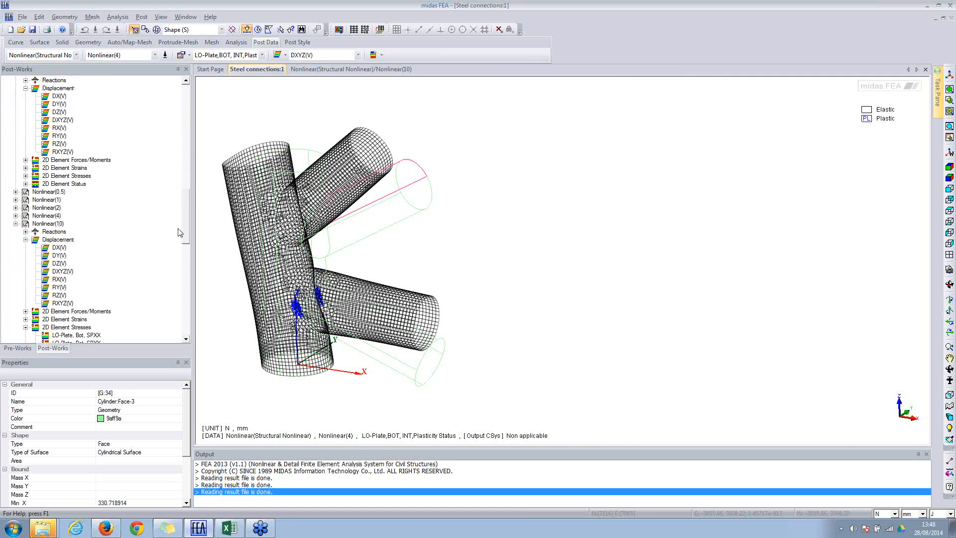
{"action": "left_click", "coordinate": [55, 280]}
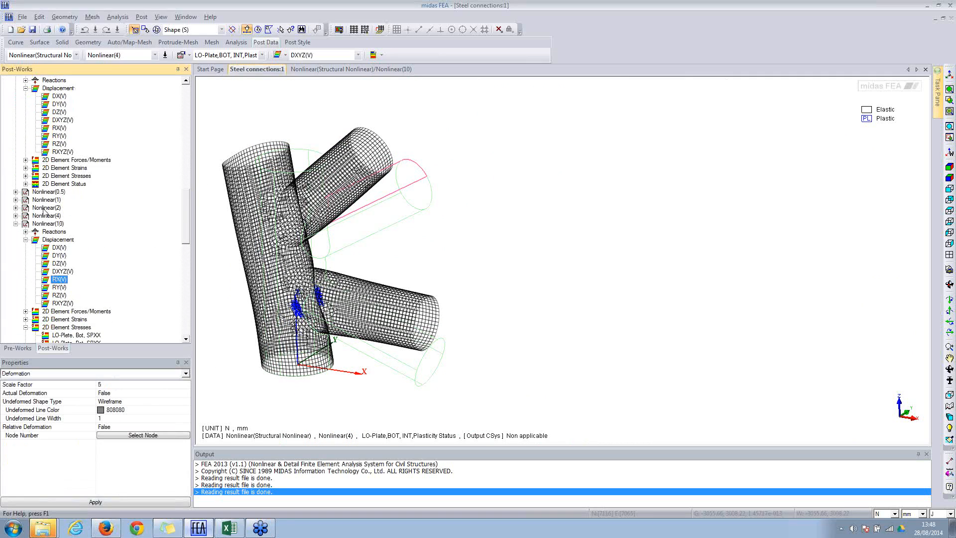
{"action": "left_click", "coordinate": [16, 216]}
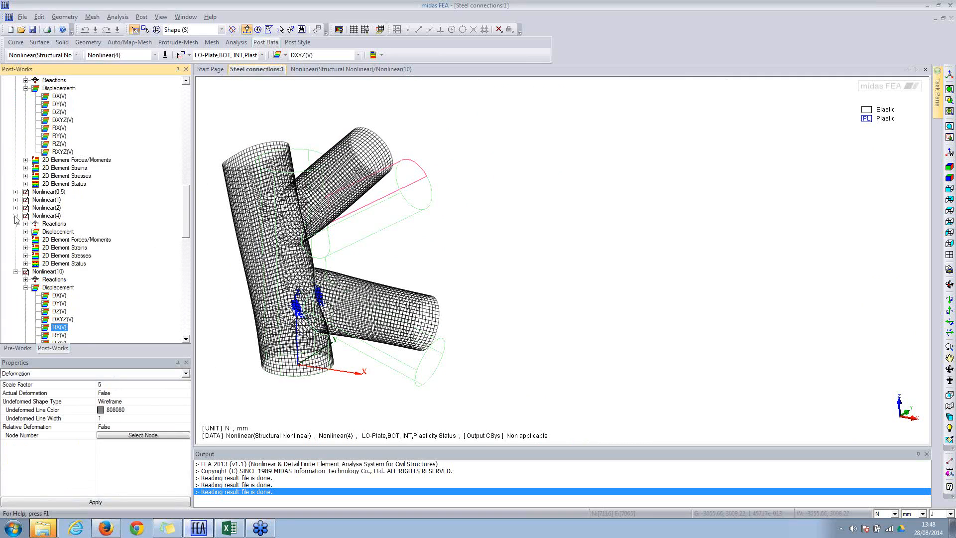
{"action": "left_click", "coordinate": [26, 263]}
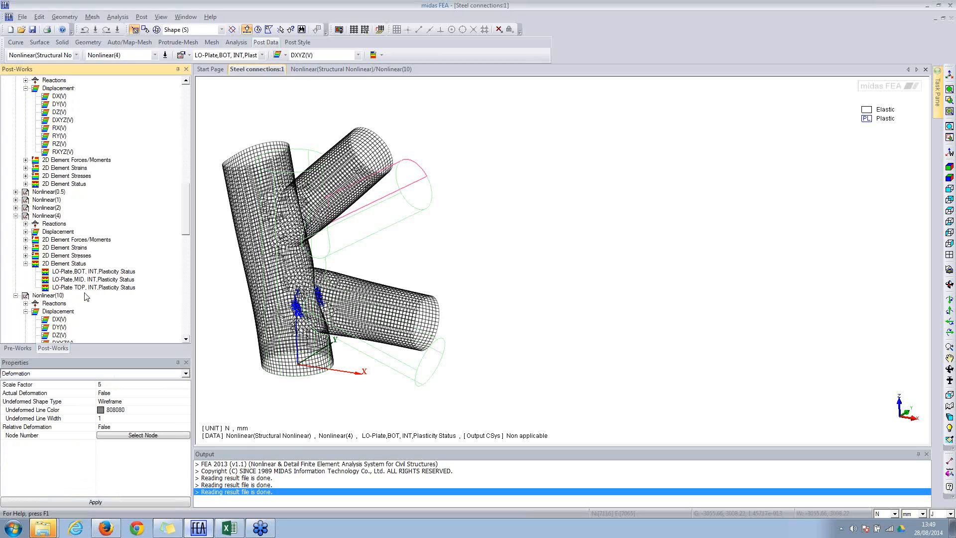
{"action": "left_click", "coordinate": [76, 288]}
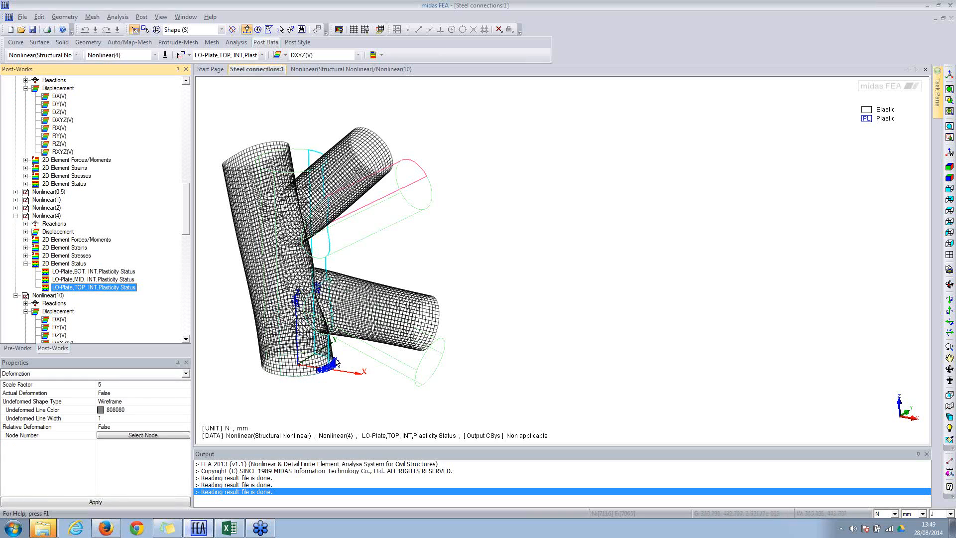
{"action": "scroll", "coordinate": [333, 367], "scroll_direction": "up", "scroll_amount": 3}
{"action": "scroll", "coordinate": [309, 366], "scroll_direction": "up", "scroll_amount": 3}
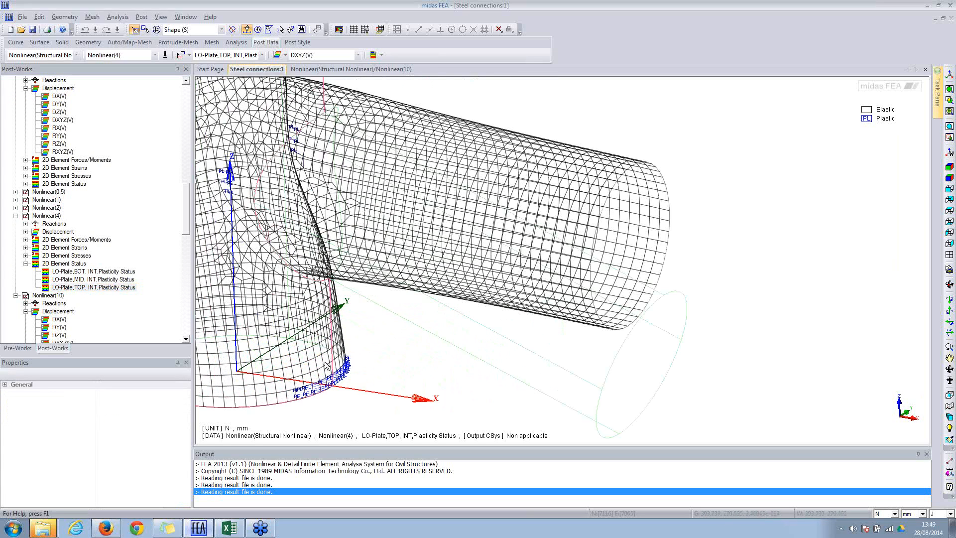
{"action": "scroll", "coordinate": [317, 178], "scroll_direction": "down", "scroll_amount": 5}
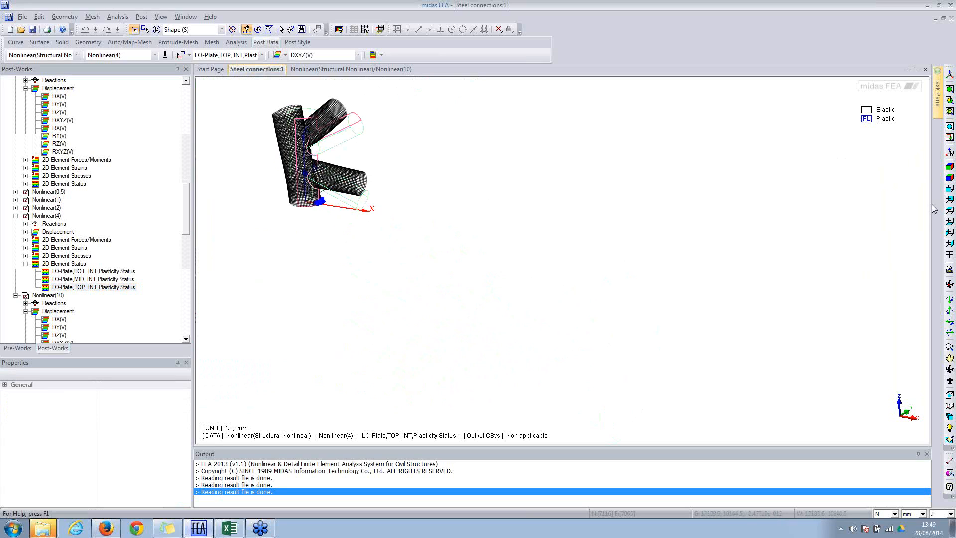
Step: View the connection from the front, then unload the analysis results and load them again
{"action": "left_click", "coordinate": [949, 191]}
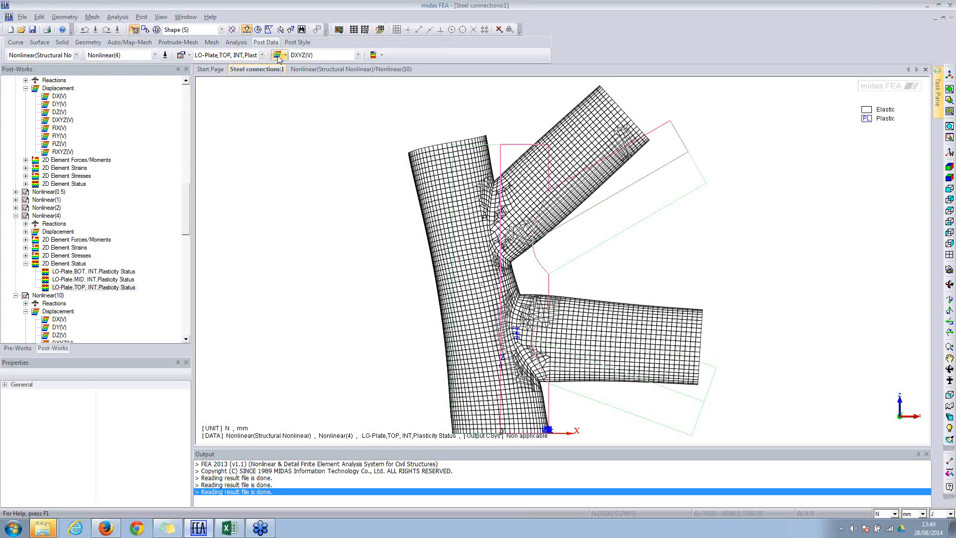
{"action": "left_click", "coordinate": [236, 42]}
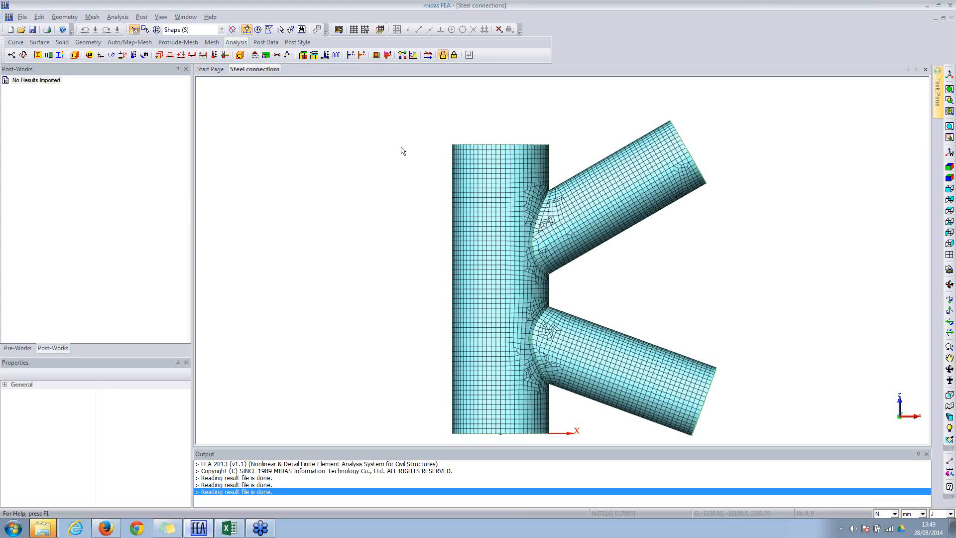
{"action": "left_click", "coordinate": [454, 56]}
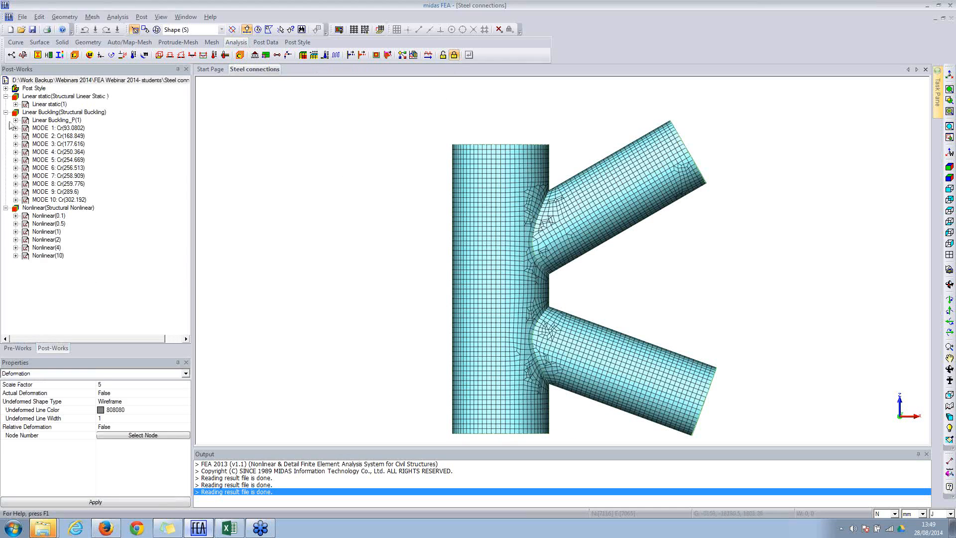
Step: Plot the LO-Plate, Top, von Mises Stress of Linear static(1) on the undeformed shape
{"action": "left_click", "coordinate": [16, 104]}
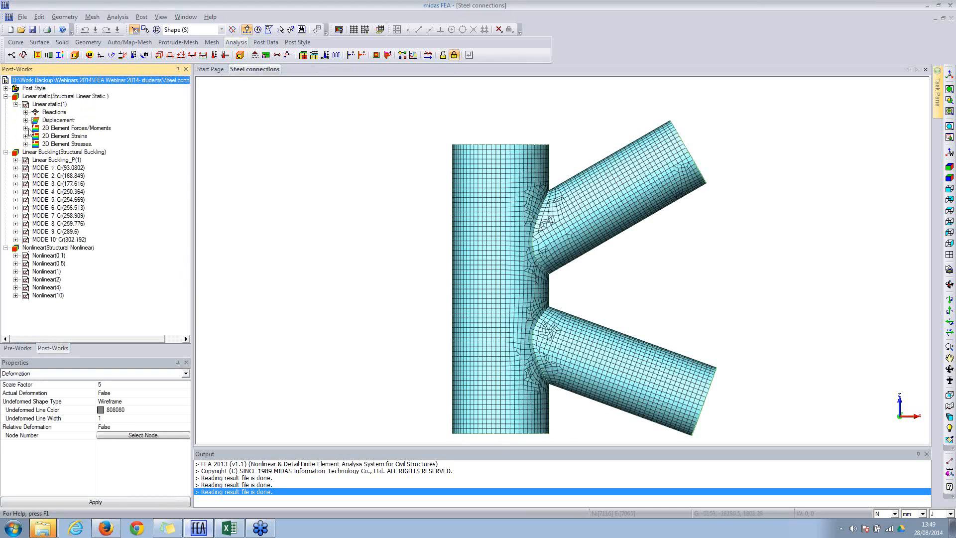
{"action": "left_click", "coordinate": [26, 120]}
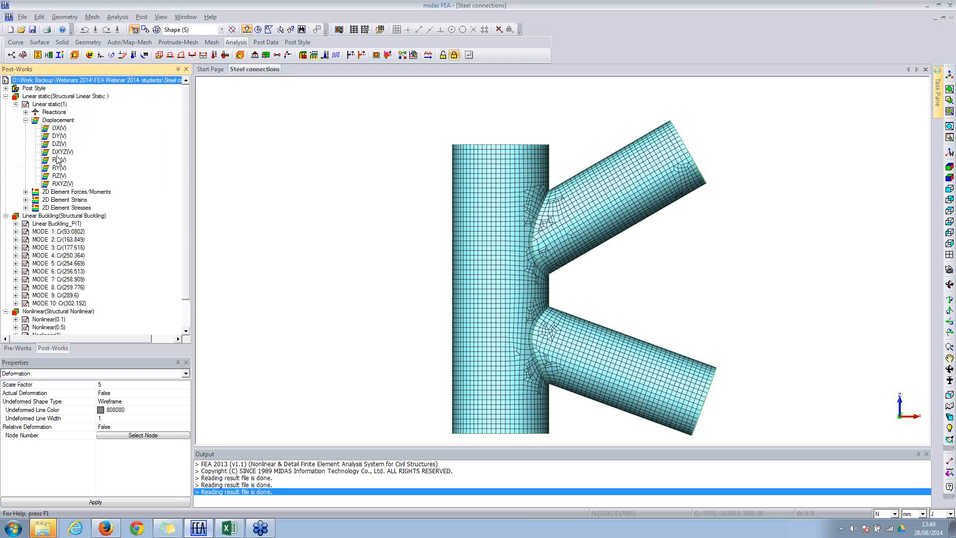
{"action": "left_click", "coordinate": [26, 208]}
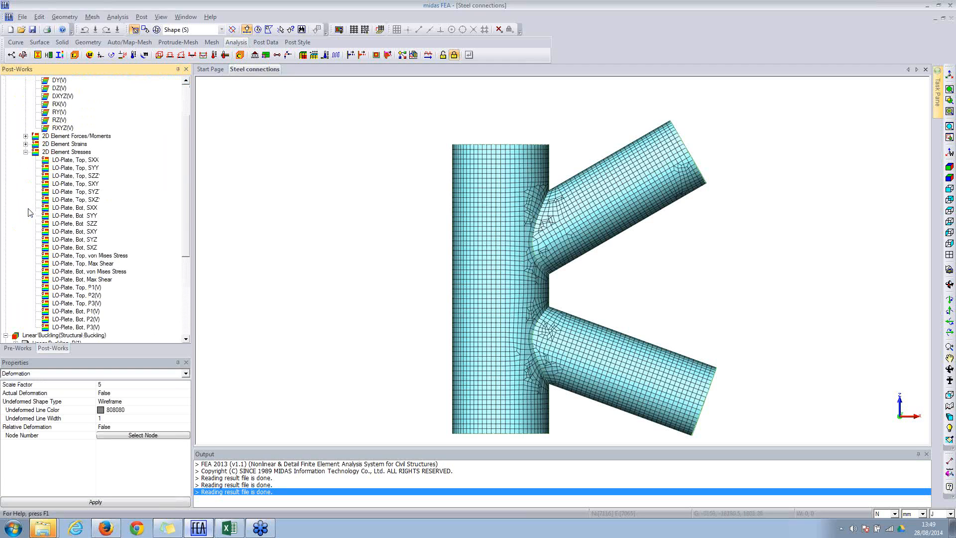
{"action": "double_click", "coordinate": [88, 256]}
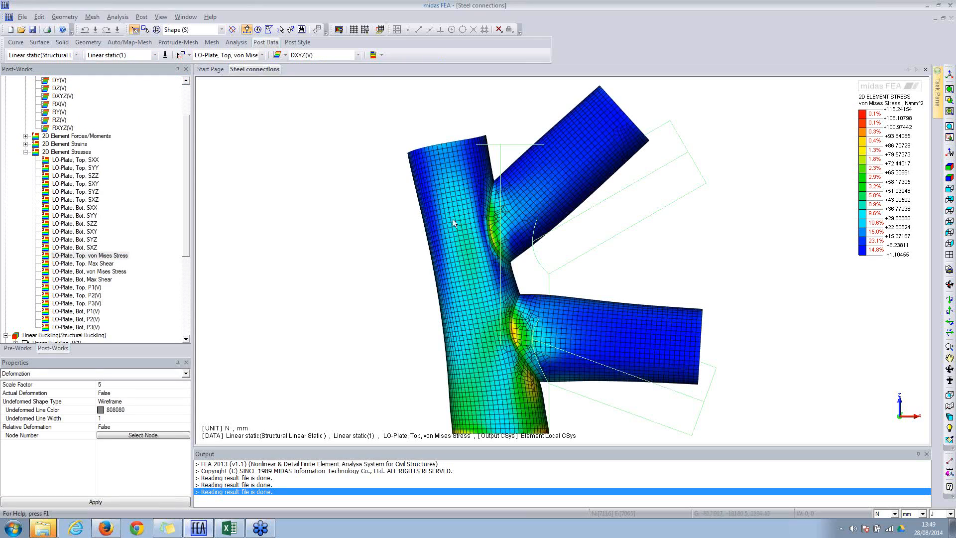
{"action": "left_click", "coordinate": [278, 55]}
{"action": "left_click", "coordinate": [287, 64]}
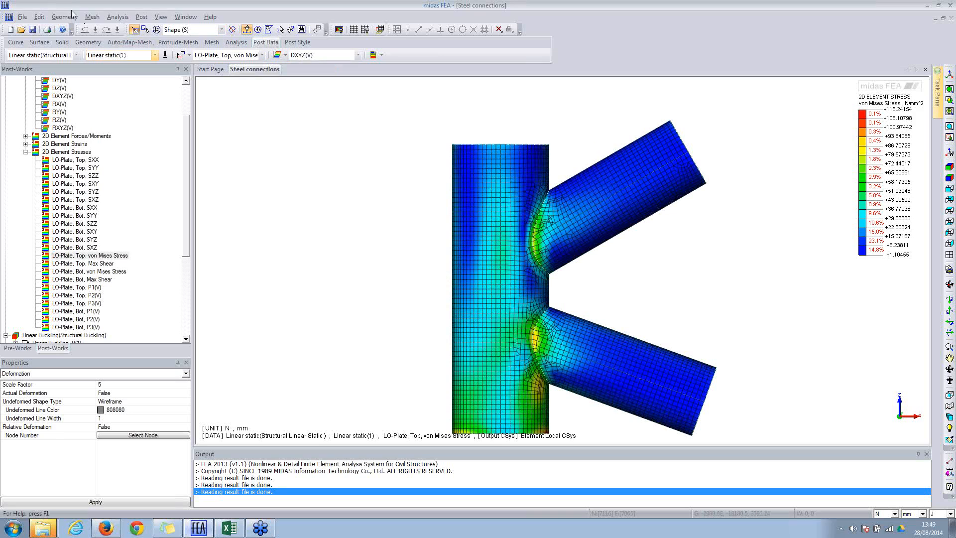
Step: Probe the von Mises stress at two nodes on the vertical tube and one at each inclined tube joint, then close the probe
{"action": "left_click", "coordinate": [118, 17]}
{"action": "mouse_move", "coordinate": [141, 17]}
{"action": "left_click", "coordinate": [160, 65]}
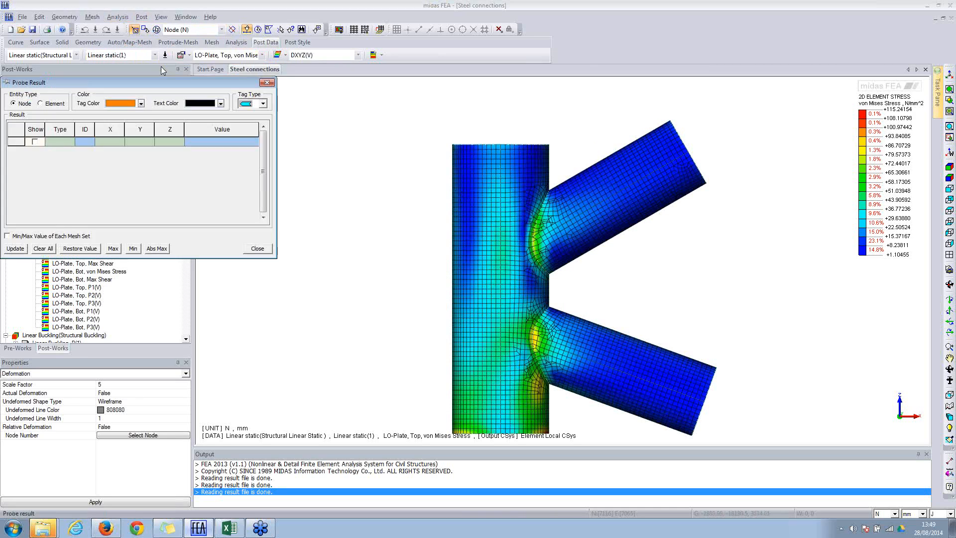
{"action": "left_click", "coordinate": [477, 179]}
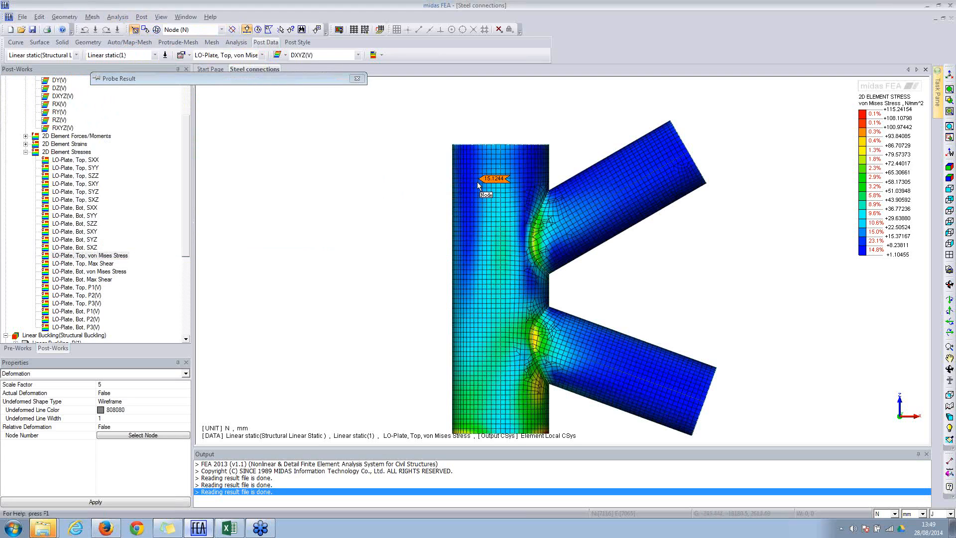
{"action": "left_click", "coordinate": [478, 234]}
{"action": "left_click", "coordinate": [530, 238]}
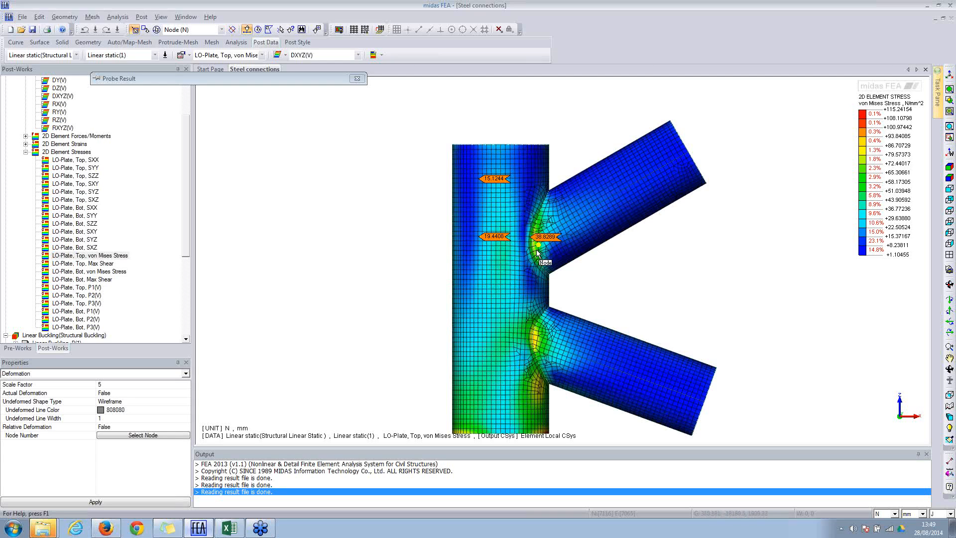
{"action": "left_click", "coordinate": [529, 339]}
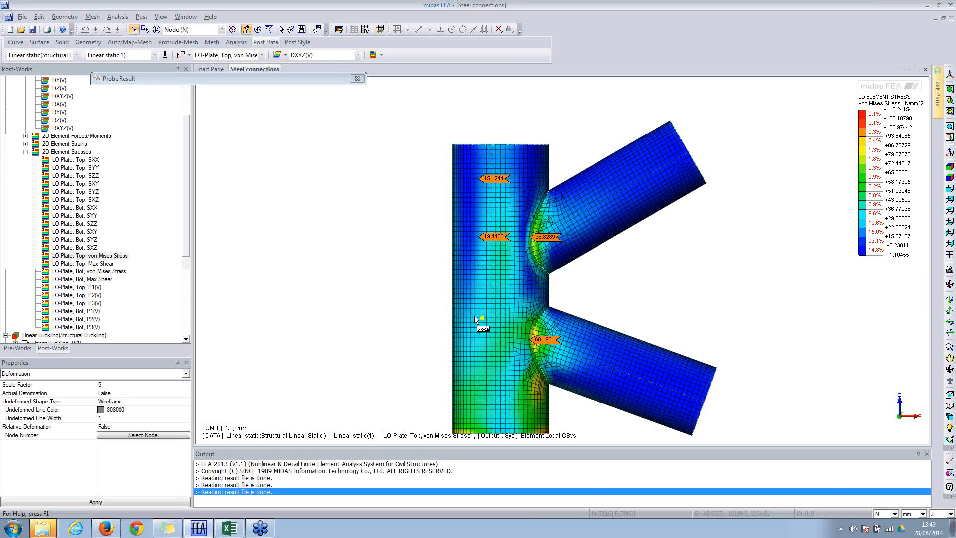
{"action": "mouse_move", "coordinate": [239, 79]}
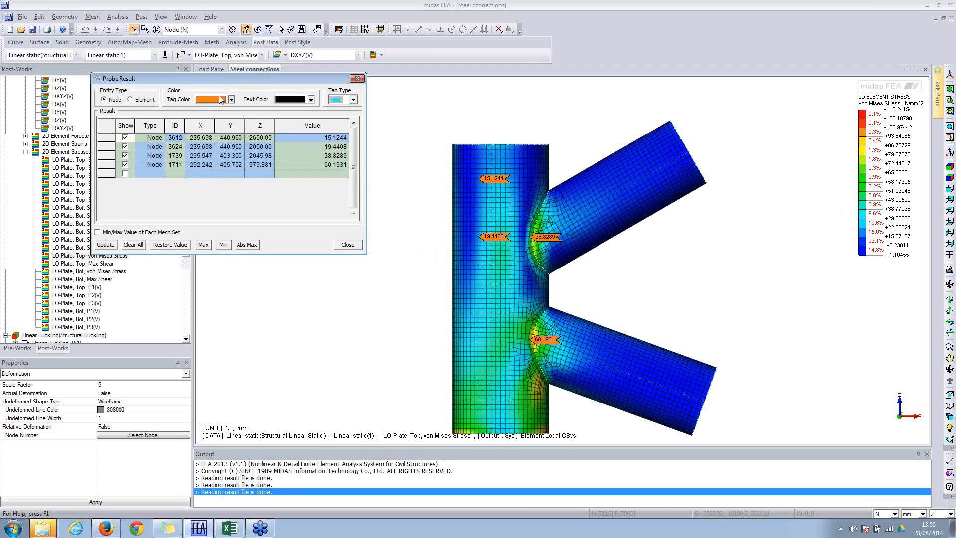
{"action": "left_click", "coordinate": [360, 78]}
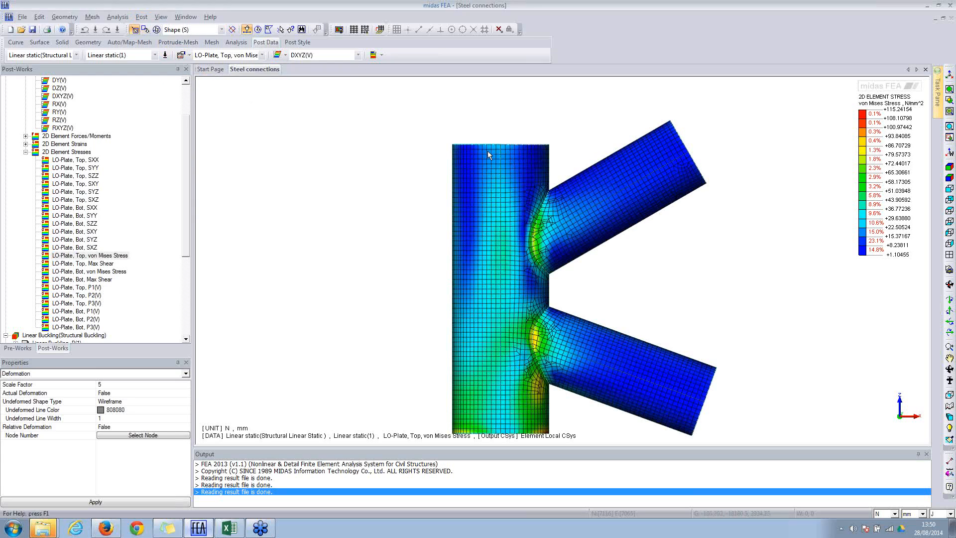
Step: Start an On-Curve Diagram and define a 2-point line down the vertical tube from 0, -500, 3000 to 0, -500, 0
{"action": "left_click", "coordinate": [142, 17]}
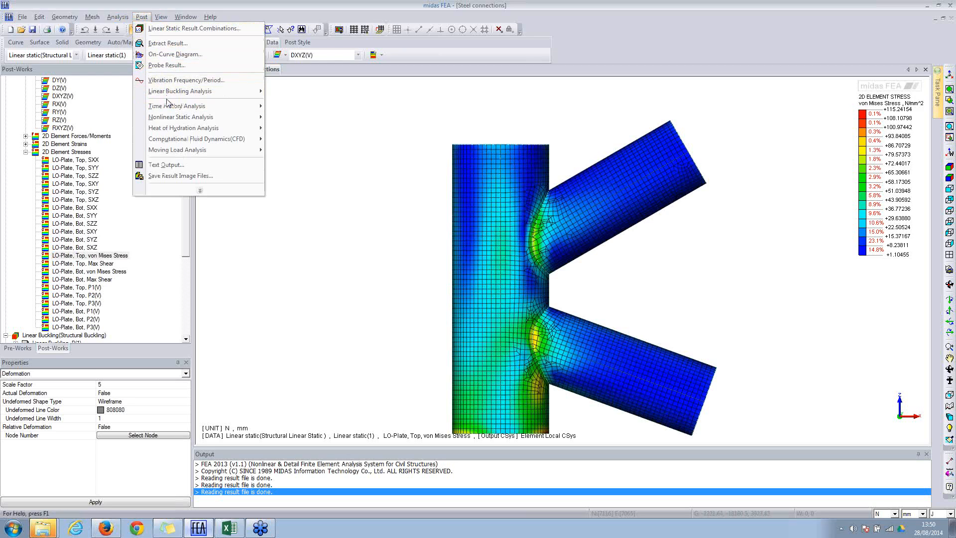
{"action": "left_click", "coordinate": [163, 56]}
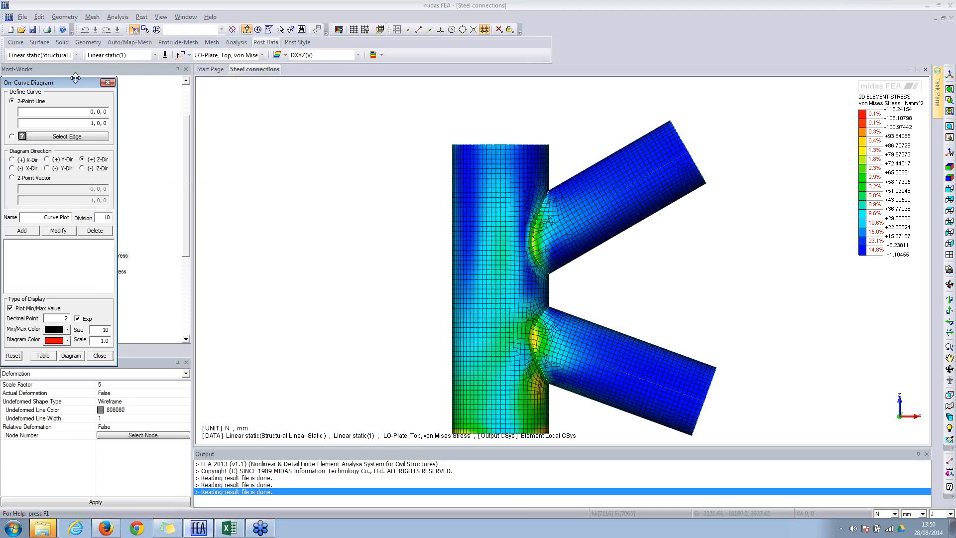
{"action": "middle_click_drag", "start_coordinate": [530, 162], "coordinate": [428, 239]}
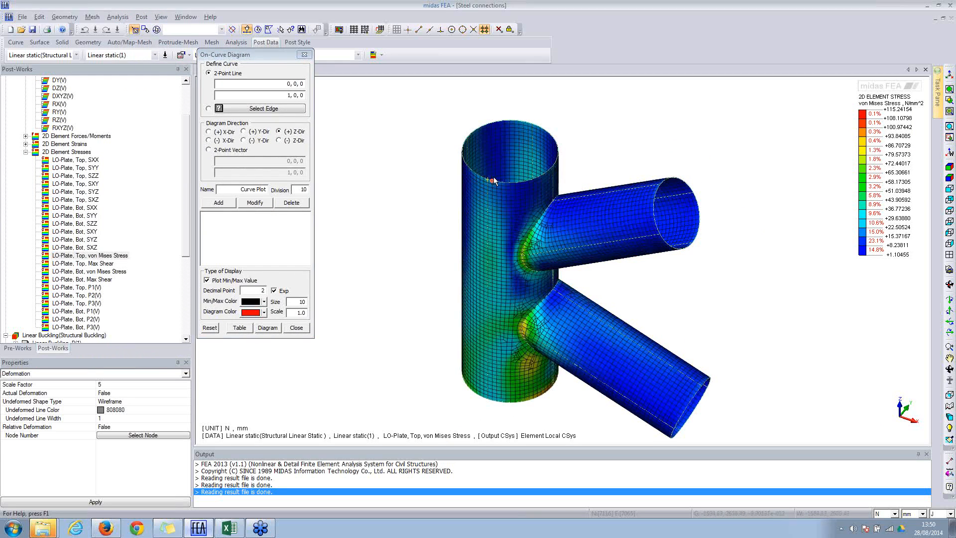
{"action": "left_click", "coordinate": [293, 83]}
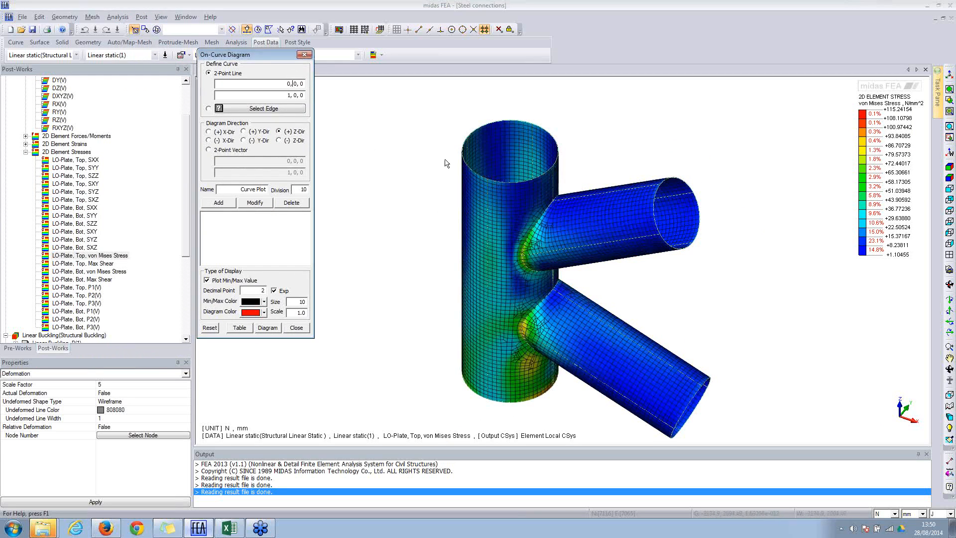
{"action": "left_click", "coordinate": [489, 179]}
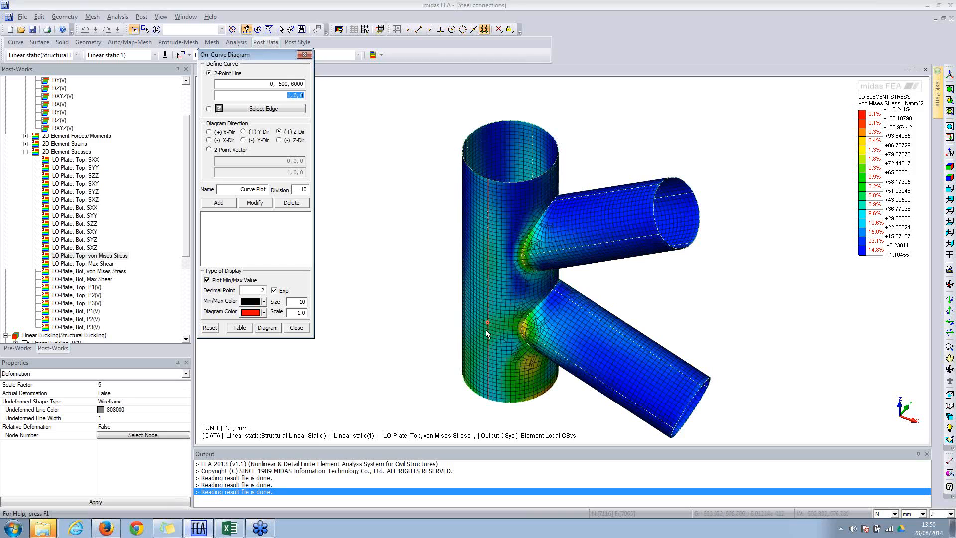
{"action": "left_click", "coordinate": [487, 401]}
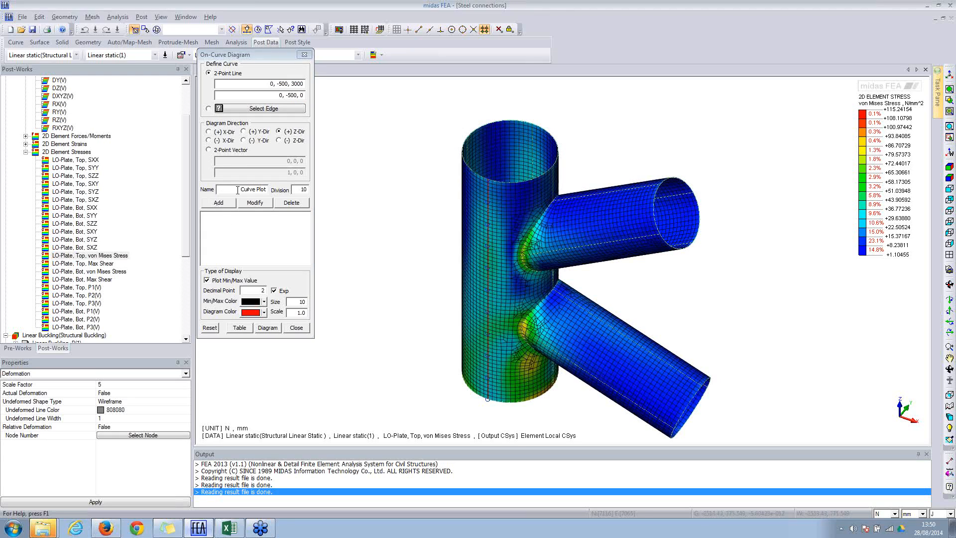
Step: Set the diagram direction to (-) Y-Dir, add the line as Curve Plot and display its stress diagram on the model
{"action": "left_click", "coordinate": [264, 191]}
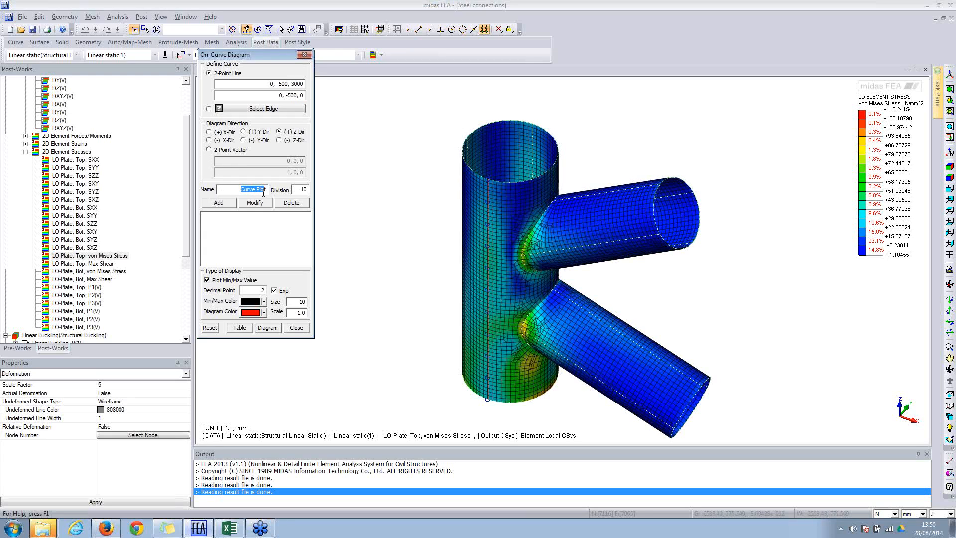
{"action": "left_click", "coordinate": [245, 140]}
{"action": "left_click", "coordinate": [216, 204]}
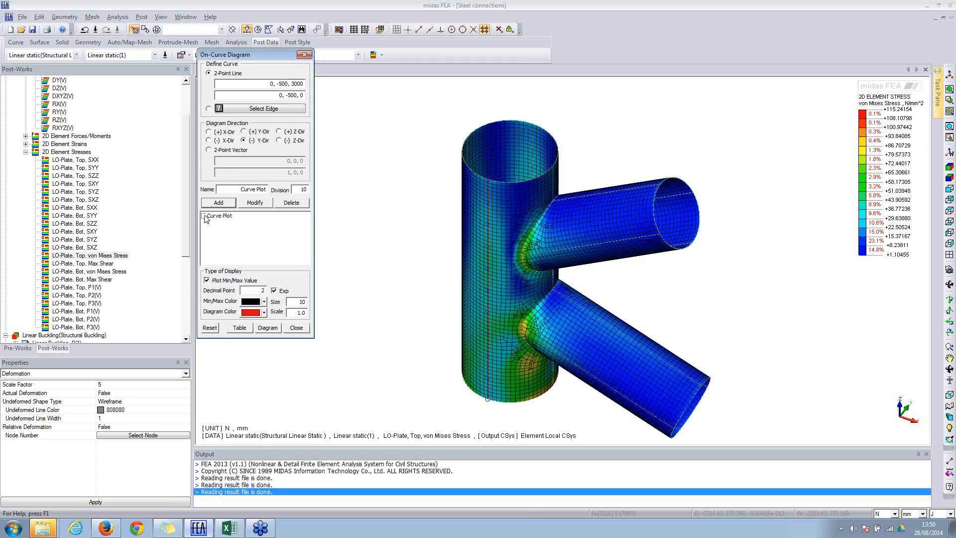
{"action": "left_click", "coordinate": [267, 328]}
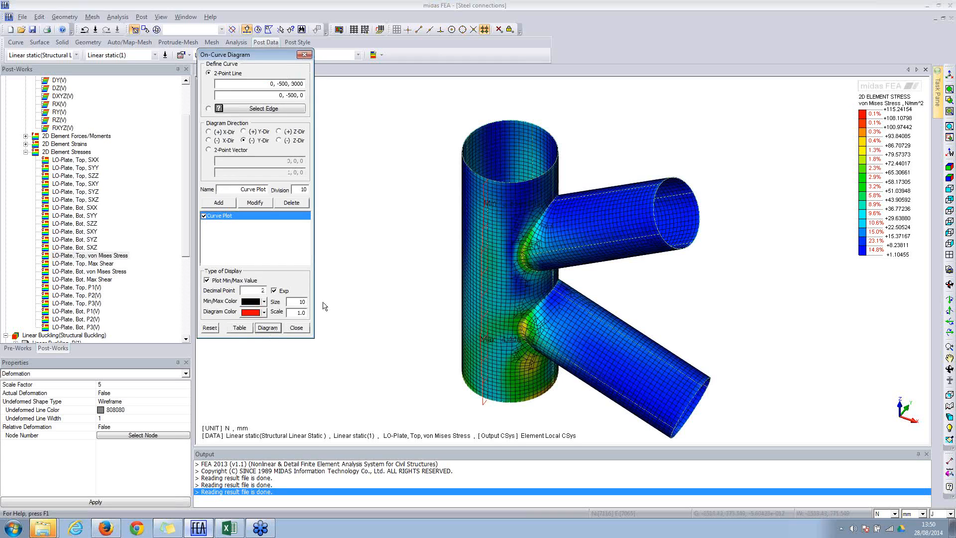
Step: Examine the stress diagram along the vertical tube, redraw it without min/max values, then close the On-Curve Diagram
{"action": "middle_click_drag", "start_coordinate": [444, 255], "coordinate": [367, 269]}
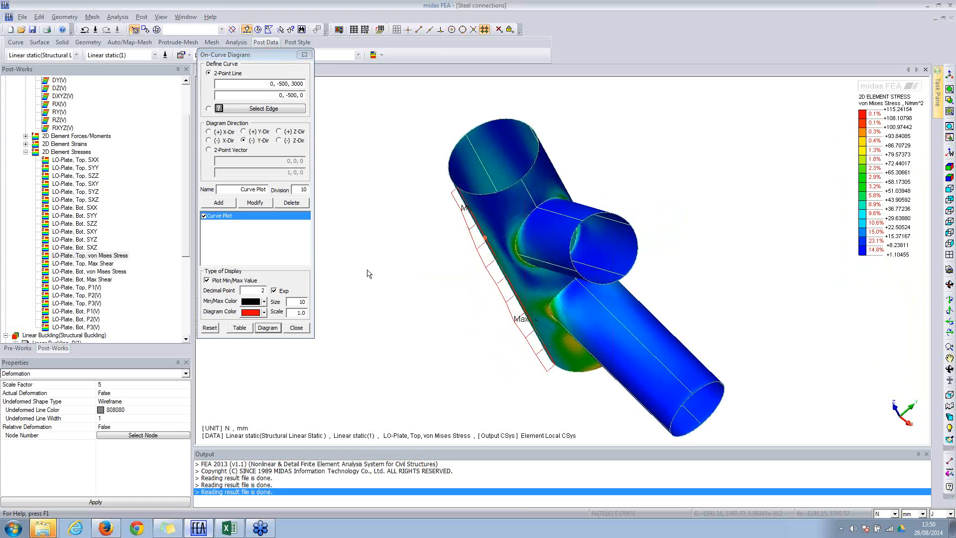
{"action": "middle_click_drag", "start_coordinate": [505, 209], "coordinate": [493, 215]}
{"action": "scroll", "coordinate": [493, 214], "scroll_direction": "up", "scroll_amount": 5}
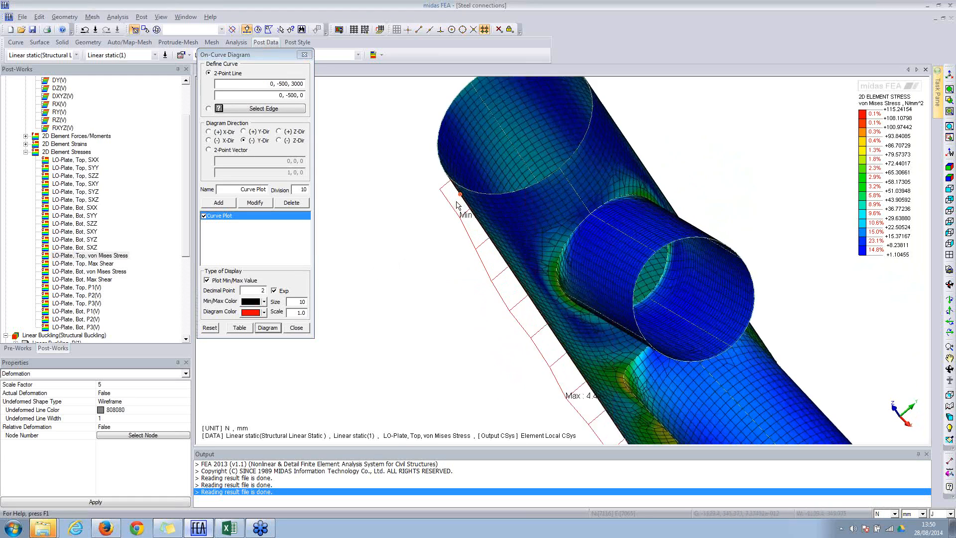
{"action": "scroll", "coordinate": [548, 255], "scroll_direction": "down", "scroll_amount": 5}
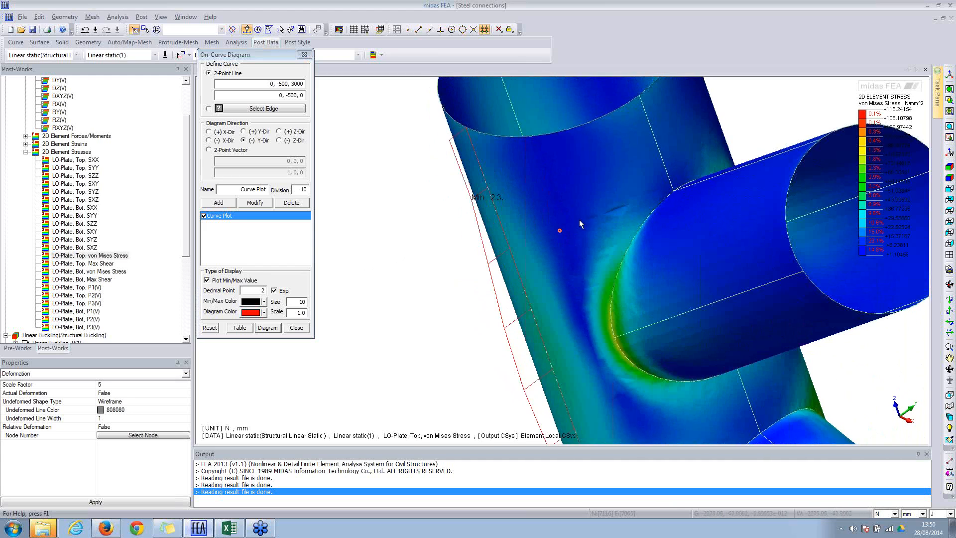
{"action": "middle_click_drag", "start_coordinate": [578, 326], "coordinate": [542, 234]}
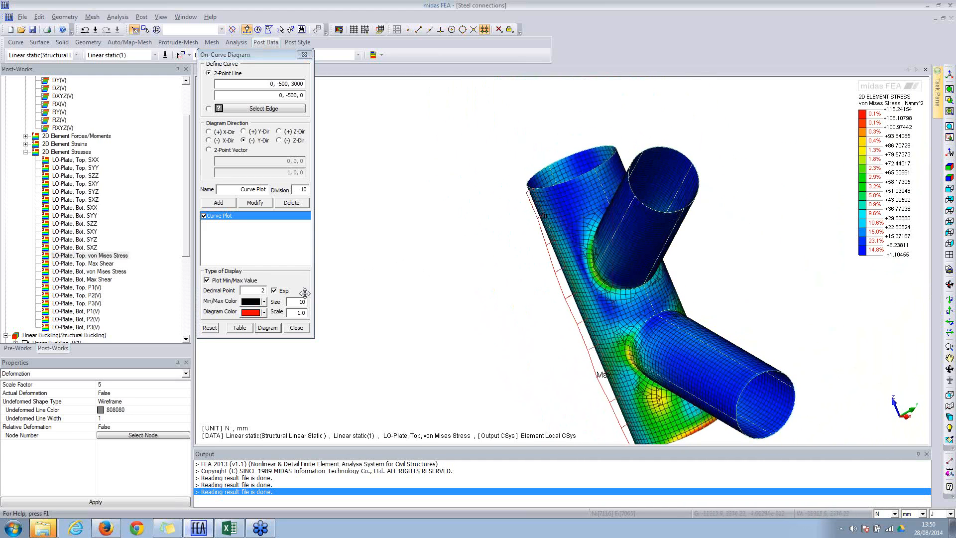
{"action": "left_click", "coordinate": [231, 281]}
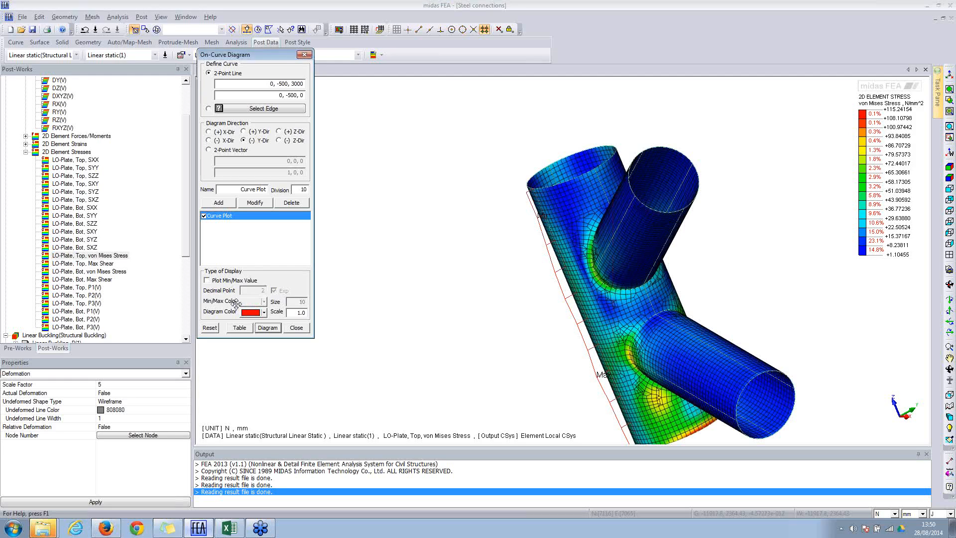
{"action": "left_click", "coordinate": [268, 328]}
{"action": "left_click", "coordinate": [293, 329]}
Step: Start Extract Result, view the model from the front, and choose LO-Plate, Top, von Mises Stress of Linear static(1) as output
{"action": "left_click", "coordinate": [142, 17]}
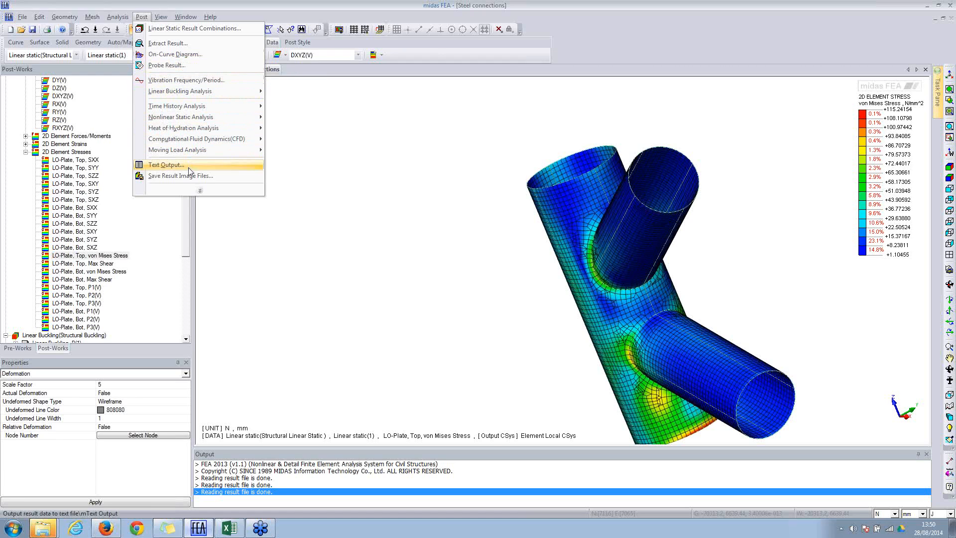
{"action": "left_click", "coordinate": [200, 190]}
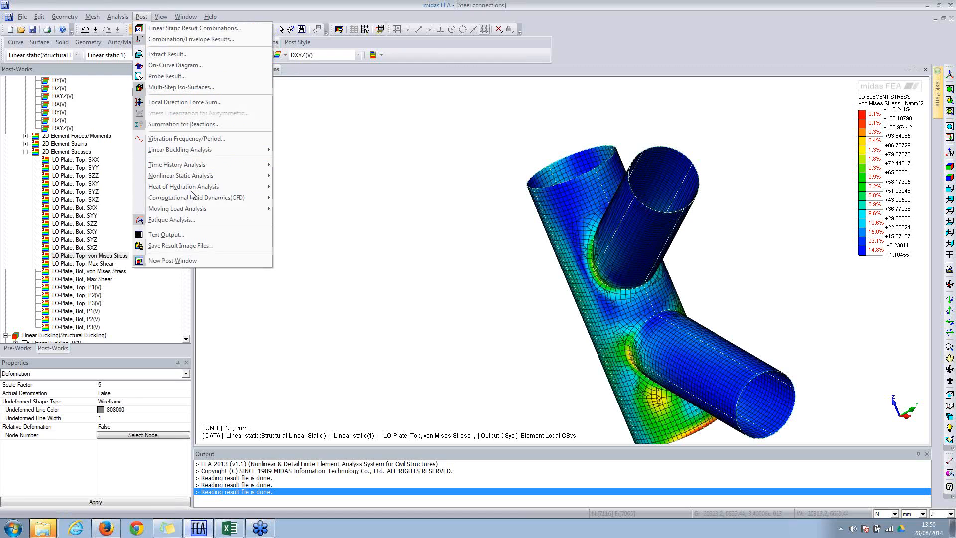
{"action": "left_click", "coordinate": [168, 54]}
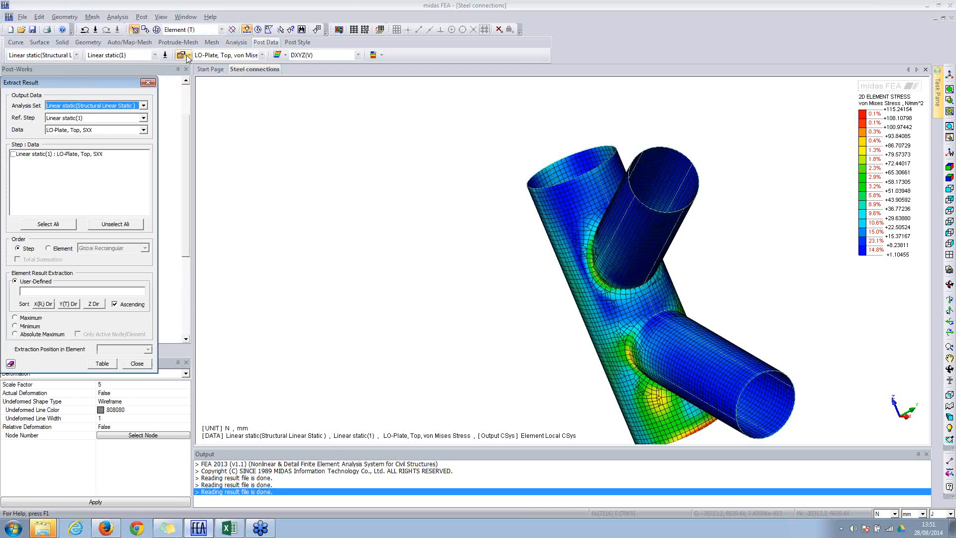
{"action": "left_click", "coordinate": [950, 188]}
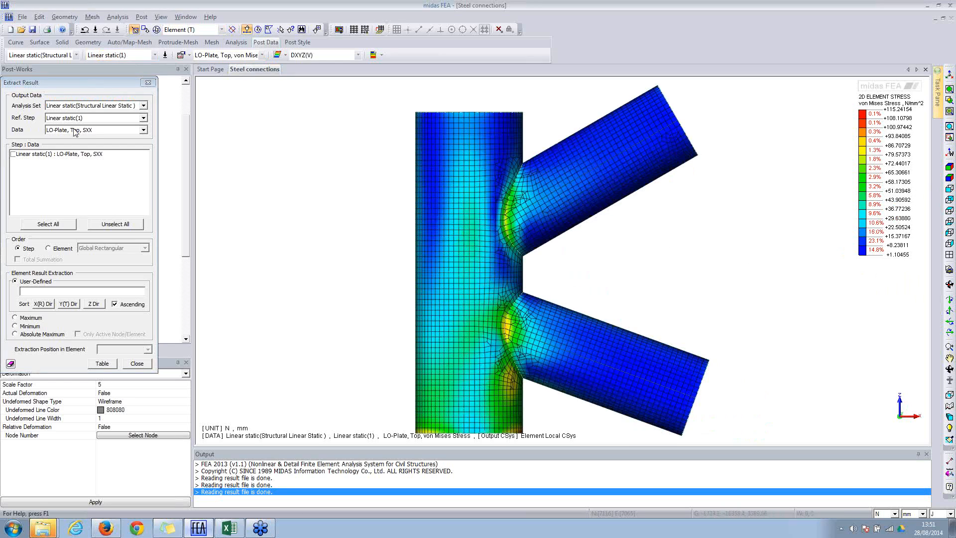
{"action": "left_click", "coordinate": [95, 131]}
{"action": "left_click_drag", "start_coordinate": [144, 149], "coordinate": [146, 163]}
{"action": "left_click", "coordinate": [90, 172]}
{"action": "left_click", "coordinate": [14, 155]}
Step: Extract the centre stresses of the elements at the upper inclined tube joint into a table, then return to the model and close the extraction
{"action": "left_click_drag", "start_coordinate": [492, 169], "coordinate": [527, 268]}
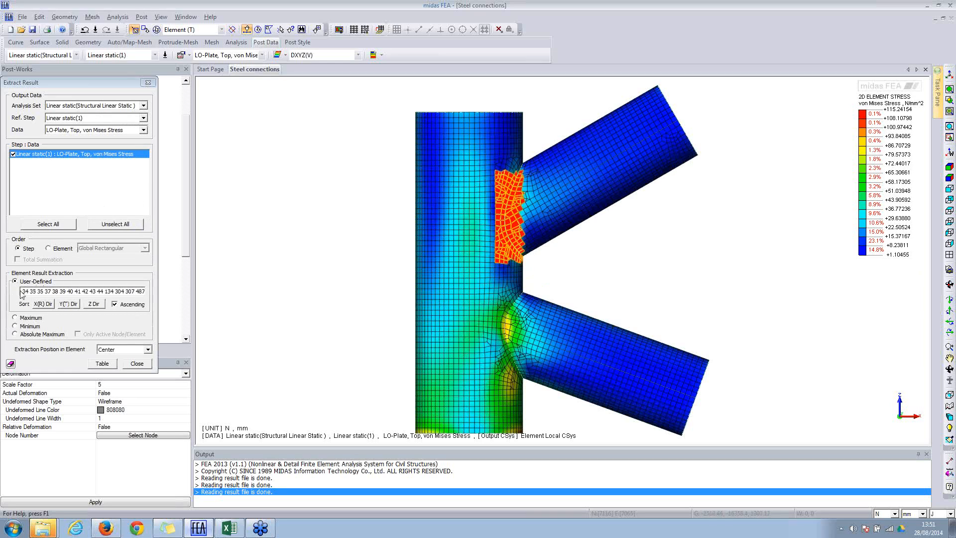
{"action": "left_click_drag", "start_coordinate": [22, 292], "coordinate": [127, 290]}
{"action": "left_click", "coordinate": [102, 364]}
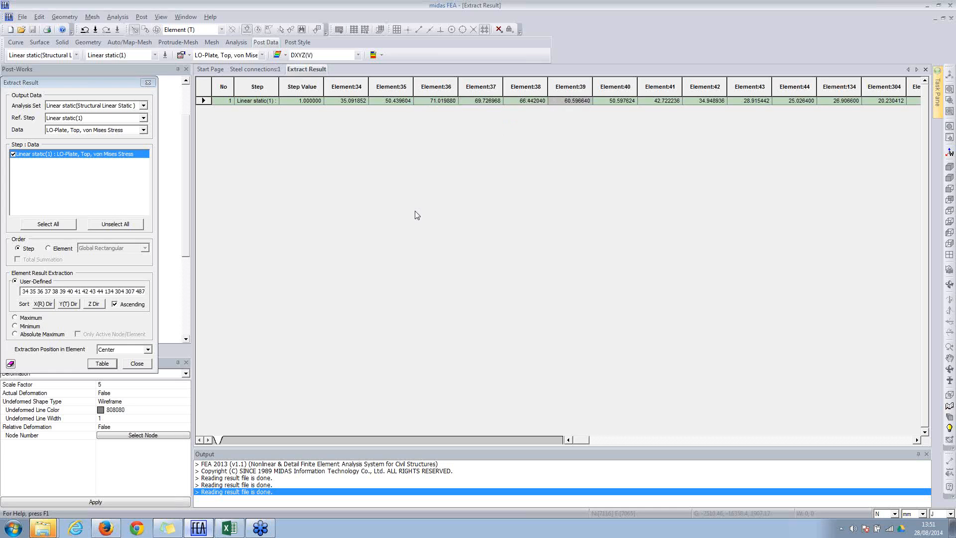
{"action": "left_click", "coordinate": [246, 71]}
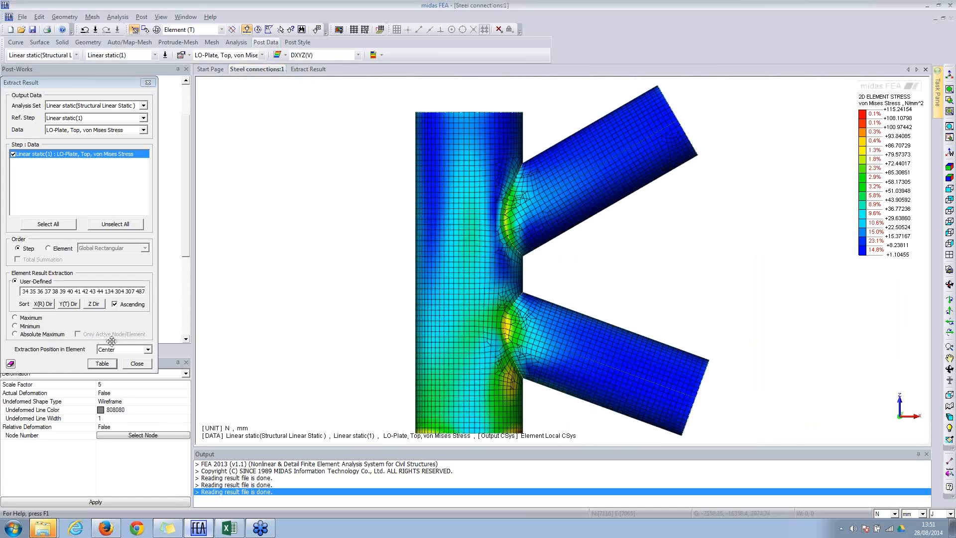
{"action": "left_click", "coordinate": [138, 364]}
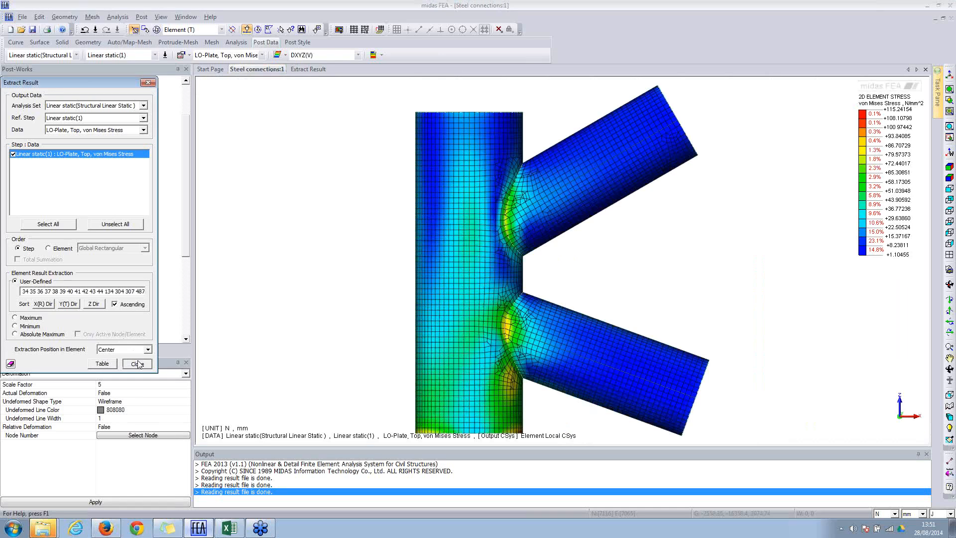
Step: Browse the reaction and displacement results available under Linear static(1)
{"action": "left_click_drag", "start_coordinate": [188, 165], "coordinate": [183, 123]}
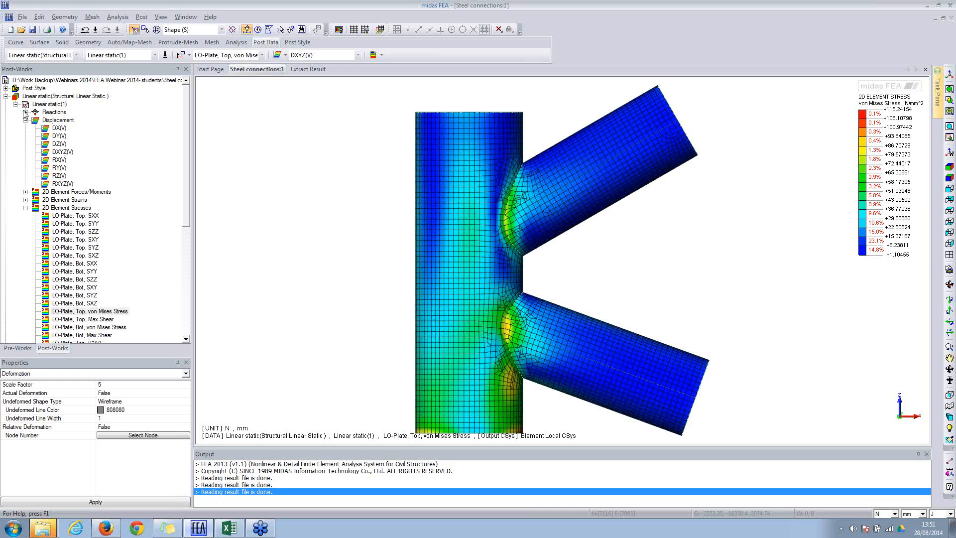
{"action": "left_click", "coordinate": [26, 112]}
{"action": "left_click", "coordinate": [59, 160]}
{"action": "left_click", "coordinate": [59, 192]}
{"action": "left_click", "coordinate": [59, 200]}
{"action": "left_click", "coordinate": [59, 208]}
{"action": "scroll", "coordinate": [59, 209], "scroll_direction": "down", "scroll_amount": 5}
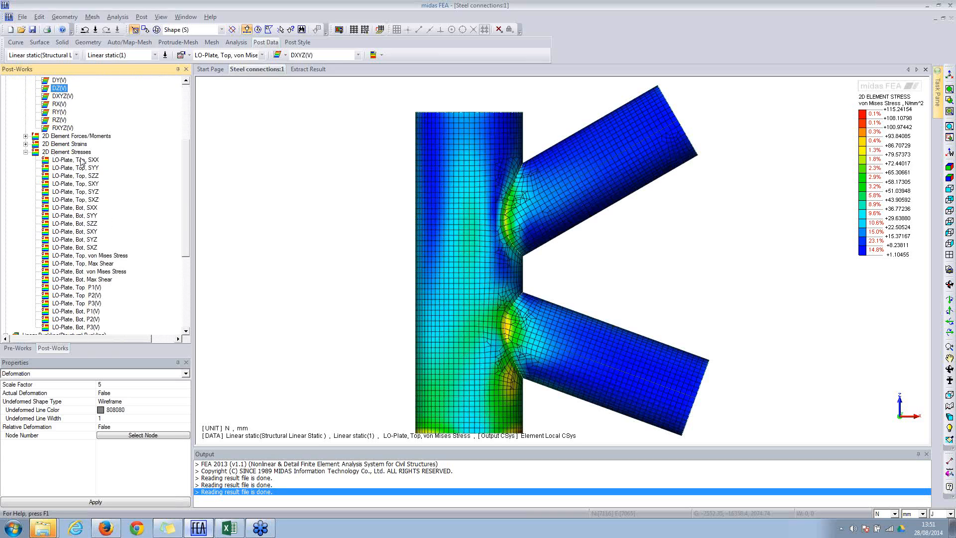
Step: Plot the LO-Plate, Top, SYY and LO-Plate, Top, SZZ stress components of Linear static(1) in turn
{"action": "left_click", "coordinate": [81, 161]}
{"action": "left_click", "coordinate": [91, 169]}
{"action": "left_click", "coordinate": [91, 176]}
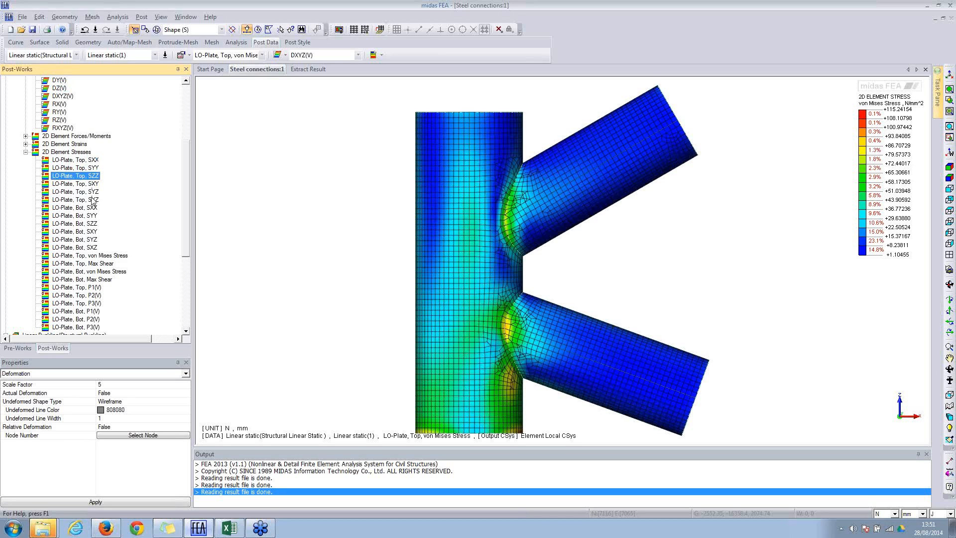
{"action": "left_click", "coordinate": [88, 159]}
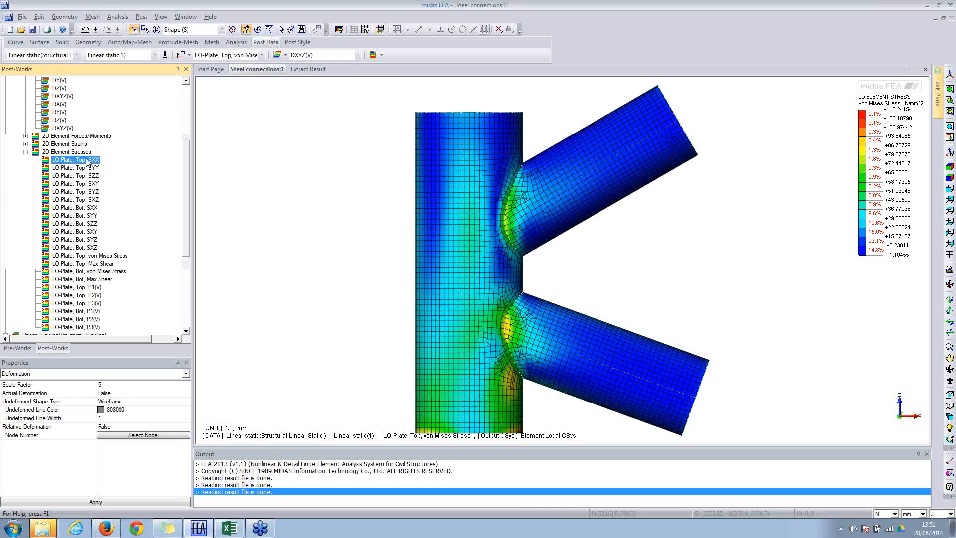
{"action": "left_click", "coordinate": [86, 169]}
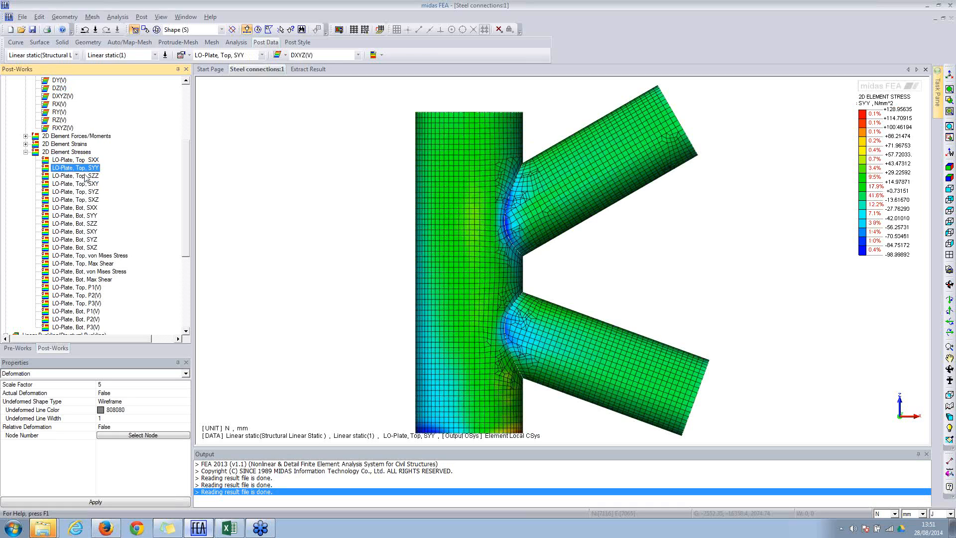
{"action": "left_click", "coordinate": [86, 177]}
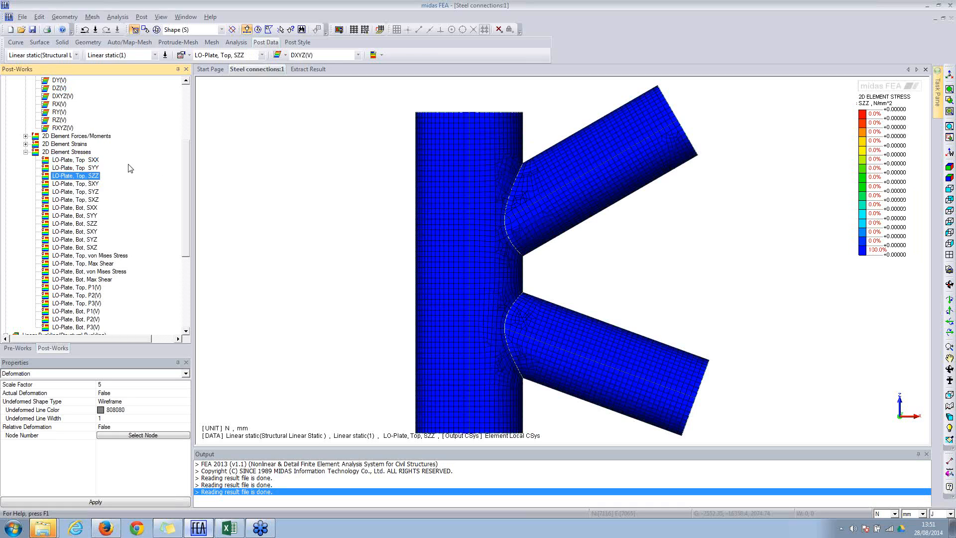
Step: Expand the 2D Element Strains and 2D Element Forces/Moments results to examine their available components
{"action": "scroll", "coordinate": [183, 199], "scroll_direction": "down", "scroll_amount": 5}
{"action": "scroll", "coordinate": [185, 171], "scroll_direction": "up", "scroll_amount": 8}
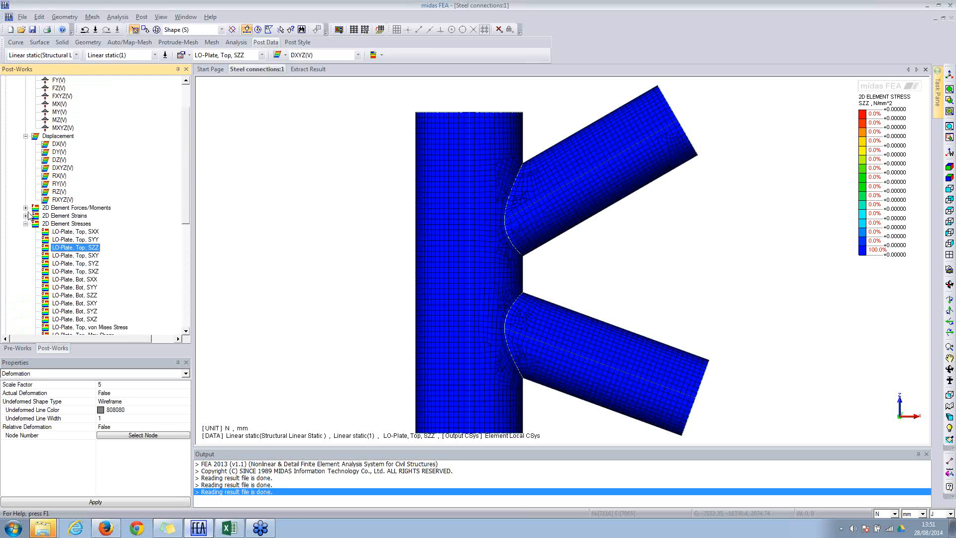
{"action": "left_click", "coordinate": [26, 215]}
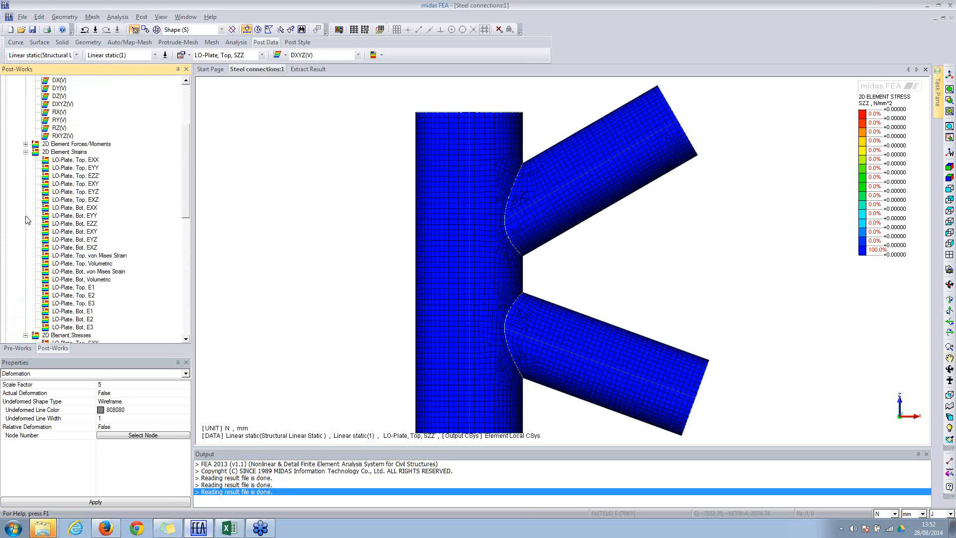
{"action": "left_click", "coordinate": [25, 144]}
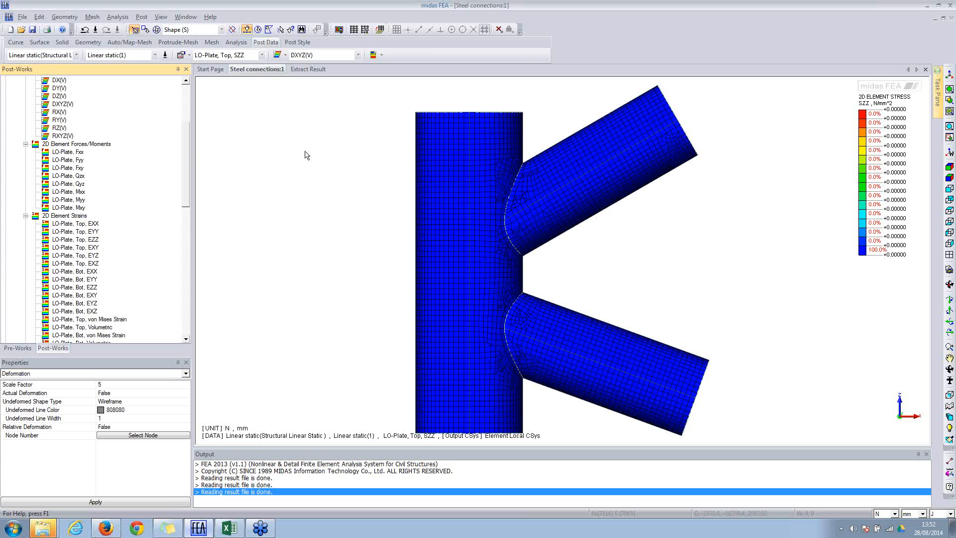
{"action": "left_click", "coordinate": [445, 131]}
{"action": "scroll", "coordinate": [445, 132], "scroll_direction": "up", "scroll_amount": 5}
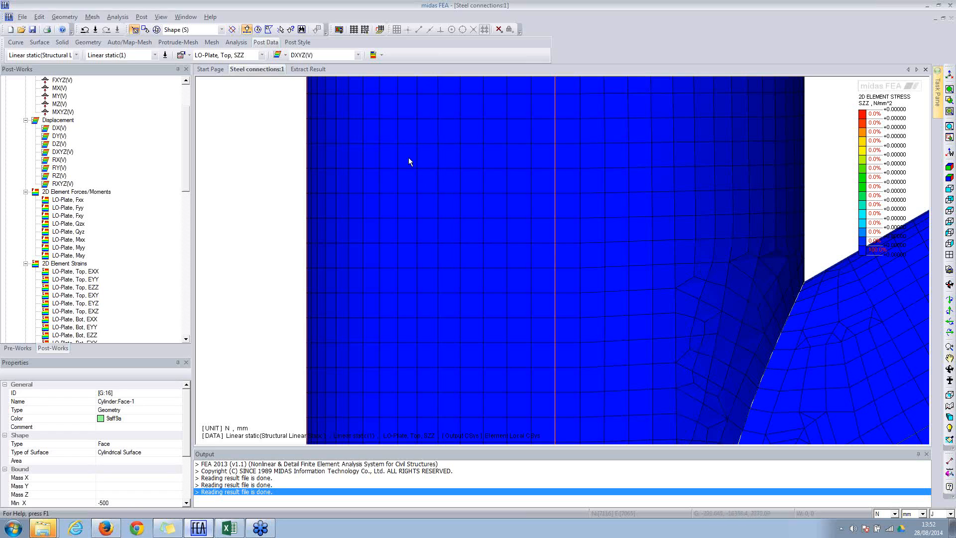
{"action": "left_click_drag", "start_coordinate": [187, 184], "coordinate": [187, 162]}
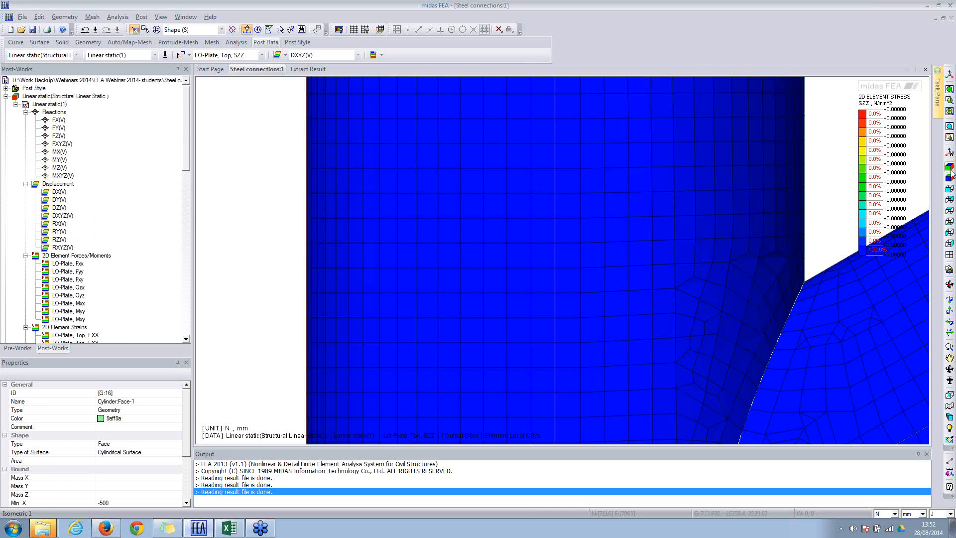
{"action": "left_click", "coordinate": [950, 189]}
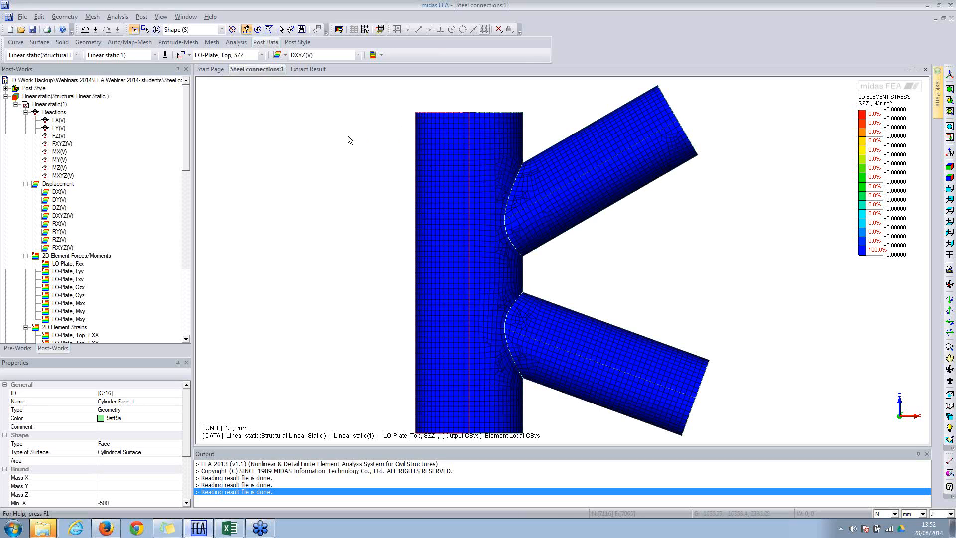
{"action": "mouse_move", "coordinate": [188, 124]}
{"action": "left_mouse_down"}
{"action": "mouse_move", "coordinate": [195, 262]}
{"action": "mouse_move", "coordinate": [197, 115]}
{"action": "left_mouse_up"}
Step: Create a new project without saving the changes to Steel connections, and accept the 3D analysis control settings in kN and m
{"action": "left_click", "coordinate": [20, 17]}
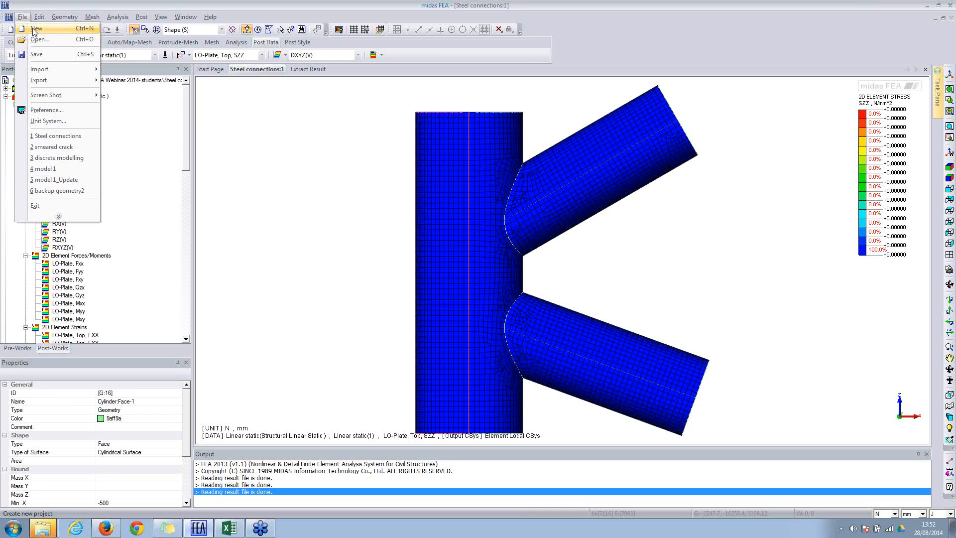
{"action": "left_click", "coordinate": [33, 29]}
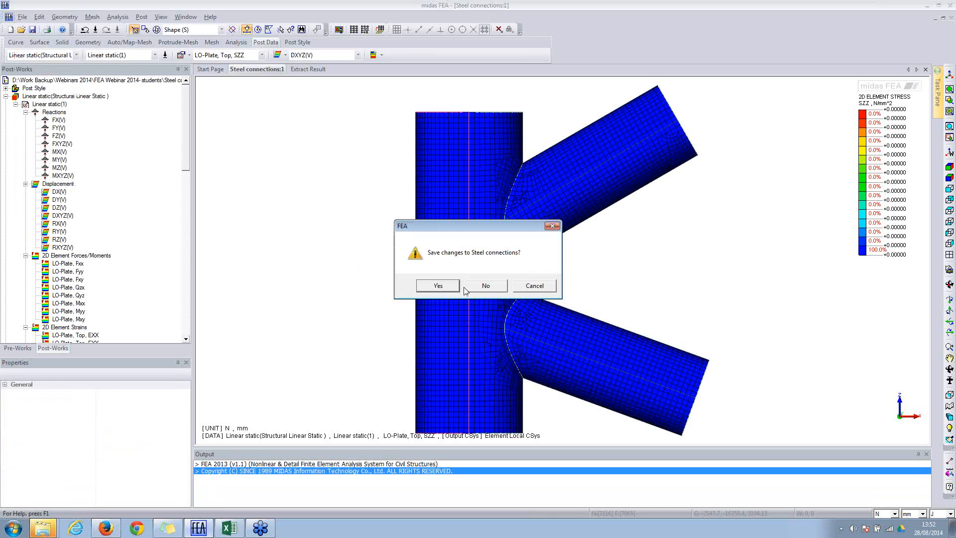
{"action": "left_click", "coordinate": [491, 287]}
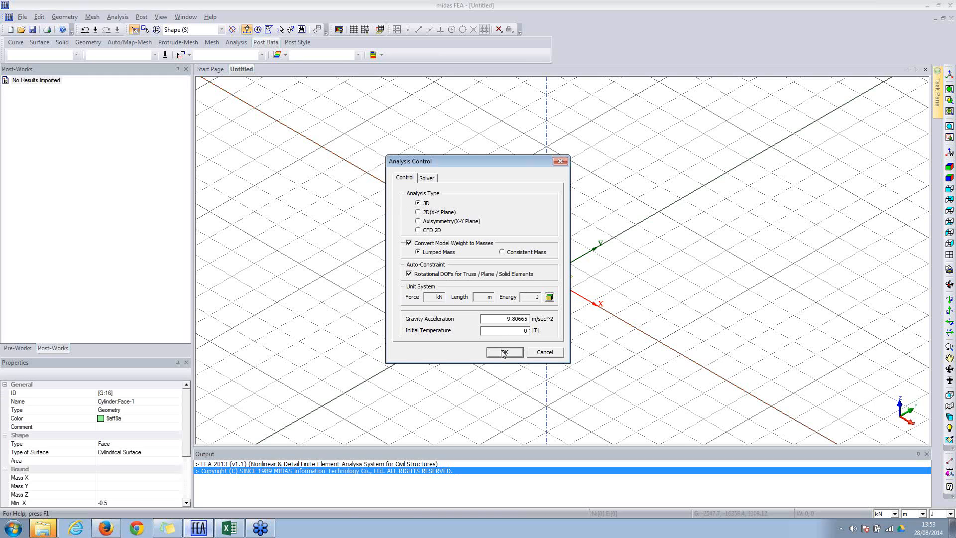
{"action": "left_click", "coordinate": [504, 352]}
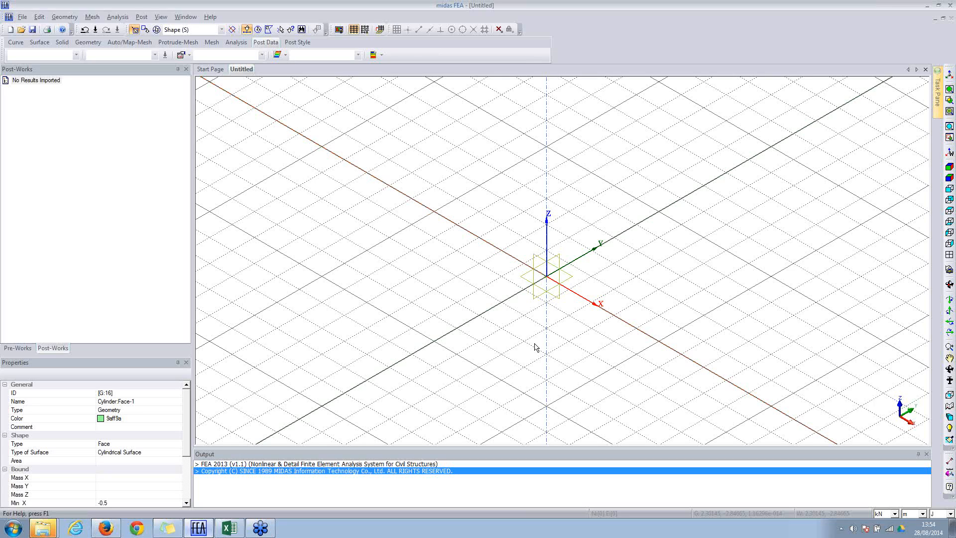
{"action": "left_click_drag", "start_coordinate": [193, 176], "coordinate": [114, 176]}
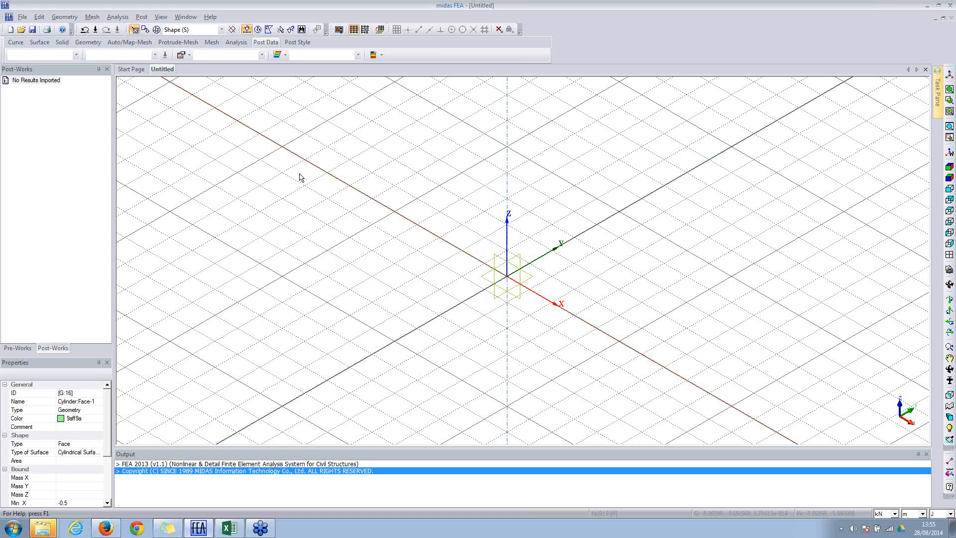
Step: Start a solid box primitive at corner 0, 0, 0 and preview it with length 3 m, width 0.5 m and height 0.5 m
{"action": "left_click", "coordinate": [76, 19]}
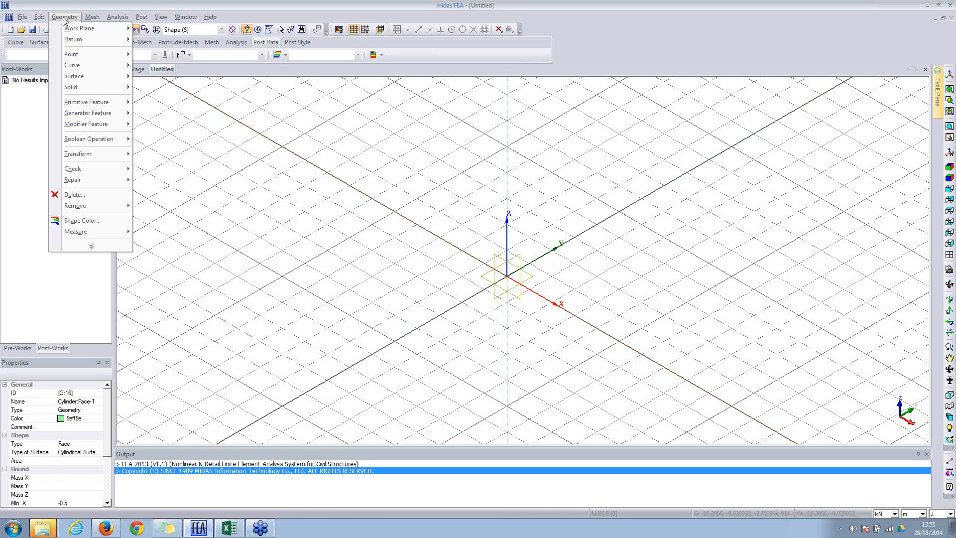
{"action": "mouse_move", "coordinate": [133, 103]}
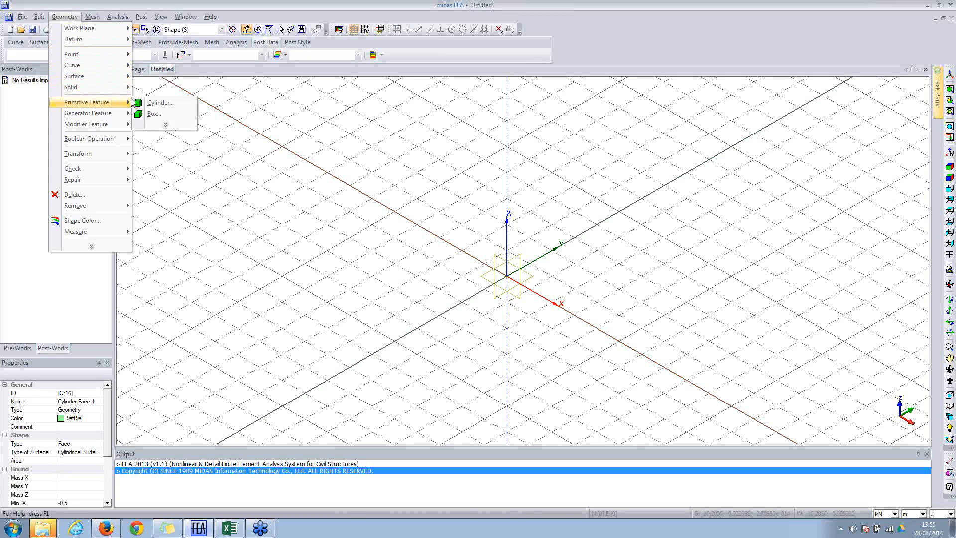
{"action": "left_click", "coordinate": [152, 114]}
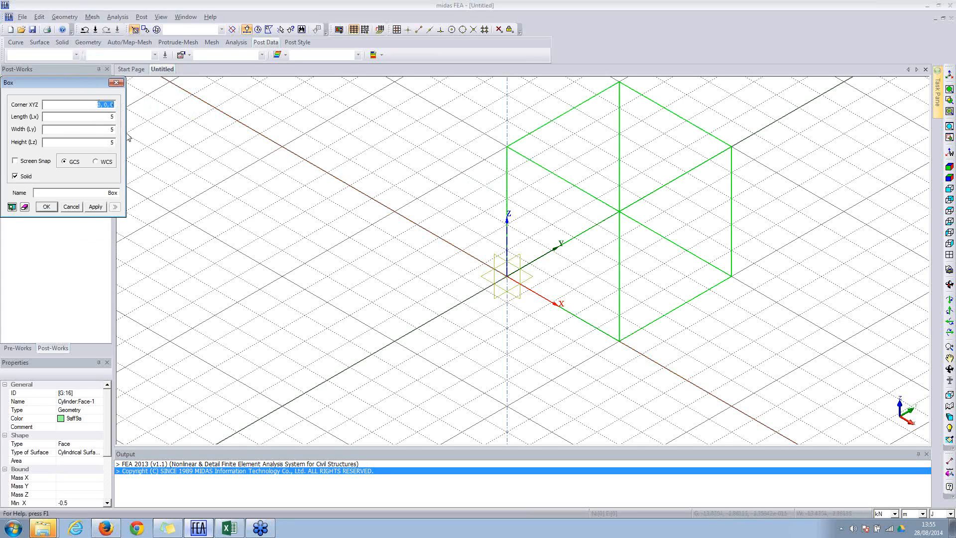
{"action": "left_click", "coordinate": [86, 120]}
{"action": "type", "text": "3"}
{"action": "left_click", "coordinate": [79, 131]}
{"action": "type", "text": "3"}
{"action": "left_click", "coordinate": [108, 143]}
{"action": "key", "text": "BackSpace"}
{"action": "type", "text": "5"}
{"action": "left_click", "coordinate": [12, 207]}
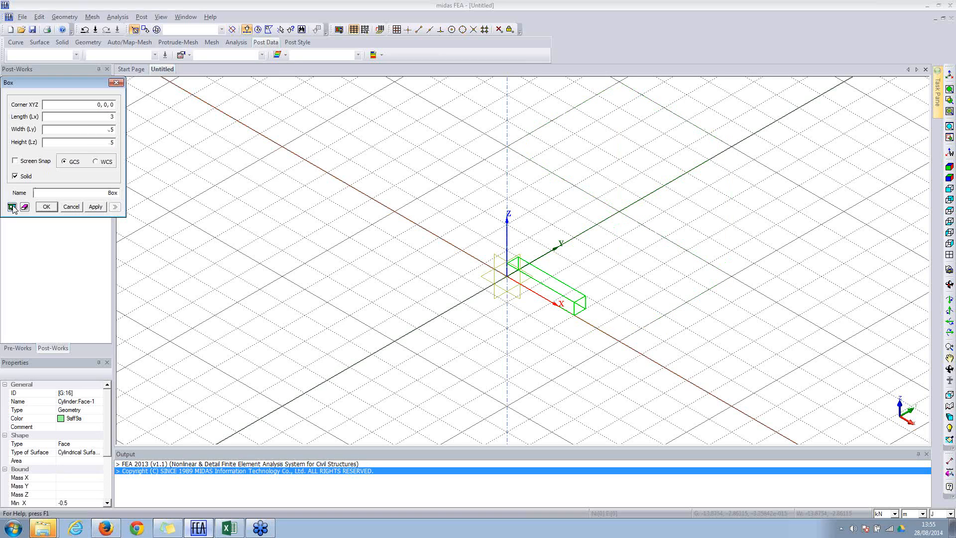
{"action": "left_click", "coordinate": [950, 175]}
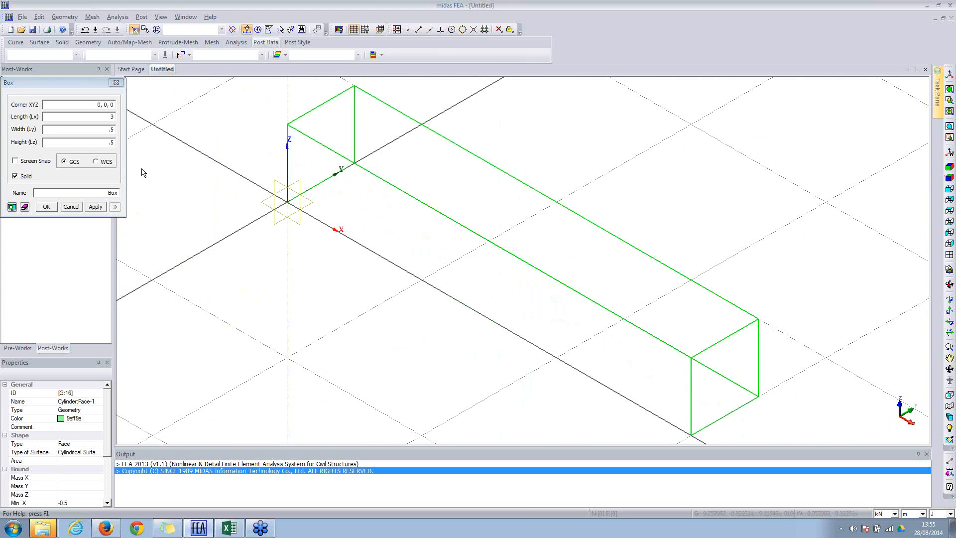
Step: Set the box's length to 10 m and its width and height to 1 m, preview it, and create the solid
{"action": "double_click", "coordinate": [112, 117]}
{"action": "type", "text": "10"}
{"action": "key", "text": "Tab"}
{"action": "type", "text": "1"}
{"action": "key", "text": "Tab"}
{"action": "type", "text": "1"}
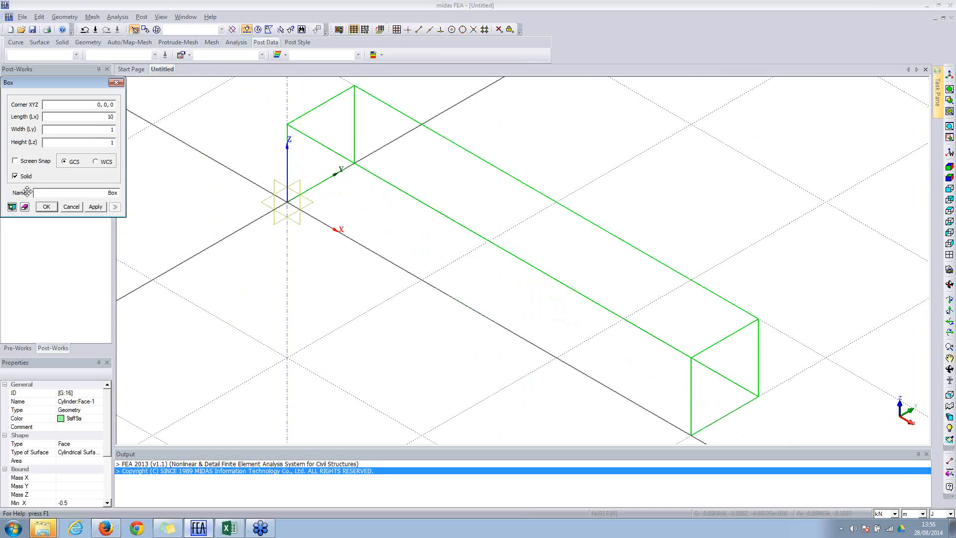
{"action": "left_click", "coordinate": [11, 207]}
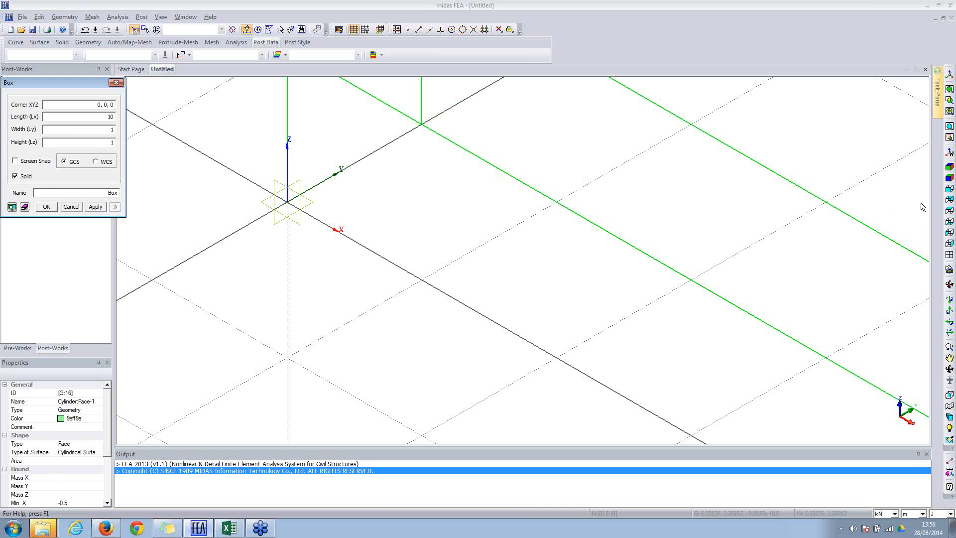
{"action": "left_click", "coordinate": [950, 189]}
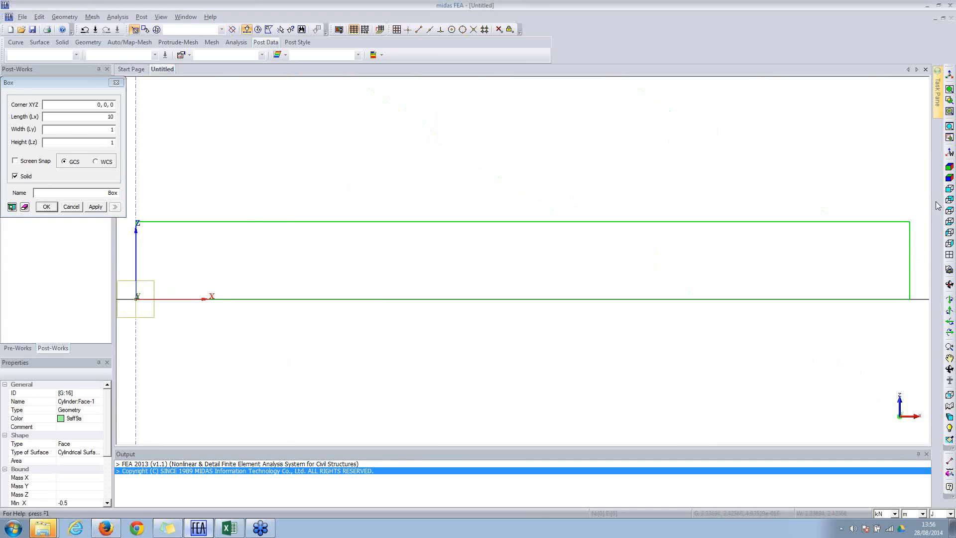
{"action": "left_click", "coordinate": [949, 170]}
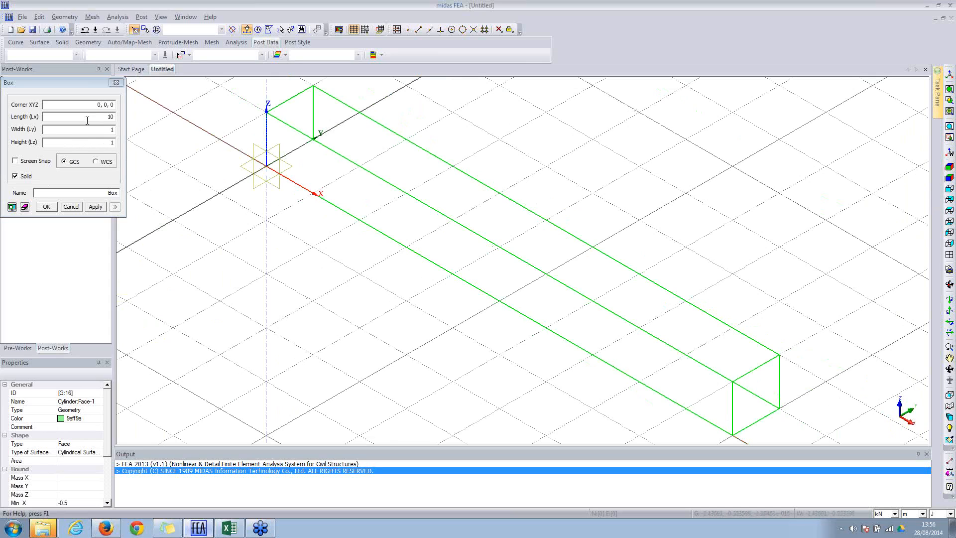
{"action": "left_click", "coordinate": [47, 207]}
{"action": "left_click", "coordinate": [47, 207]}
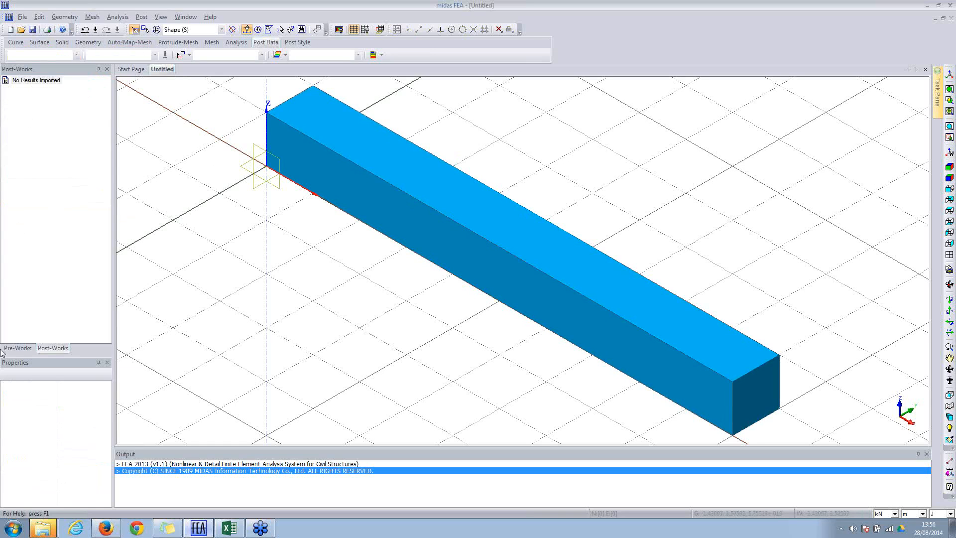
Step: Make the box solid semi-transparent
{"action": "left_click", "coordinate": [18, 349]}
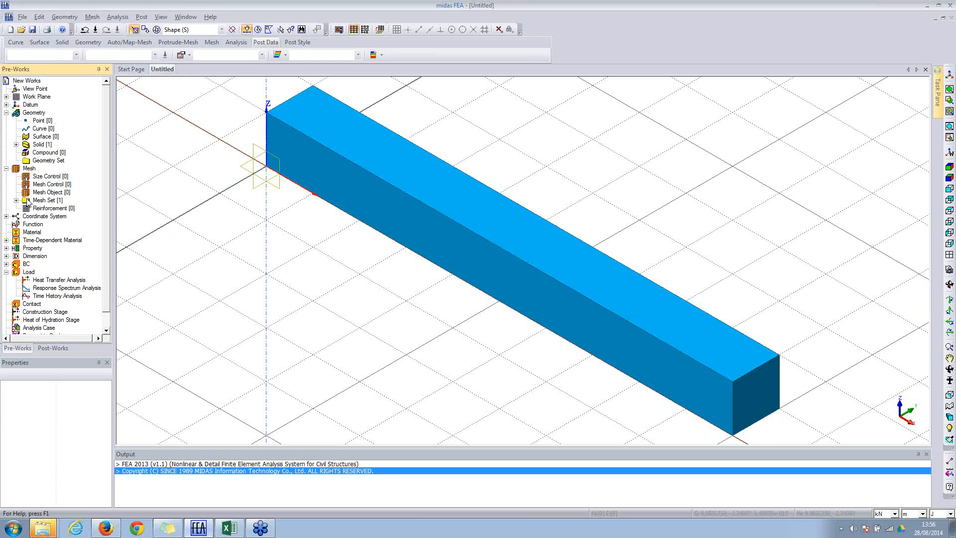
{"action": "left_click", "coordinate": [38, 144]}
{"action": "left_click", "coordinate": [16, 144]}
{"action": "left_click", "coordinate": [41, 152]}
{"action": "right_click", "coordinate": [41, 153]}
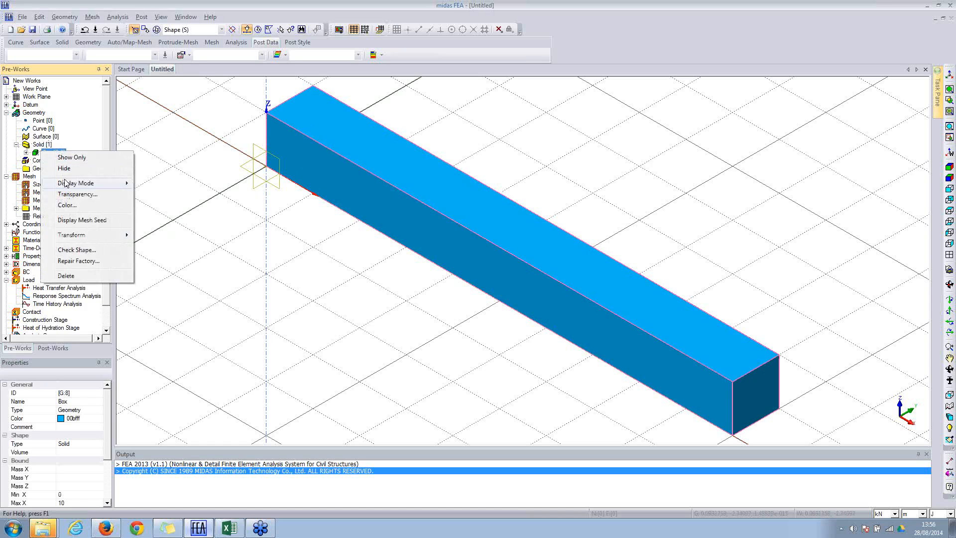
{"action": "left_click", "coordinate": [76, 194]}
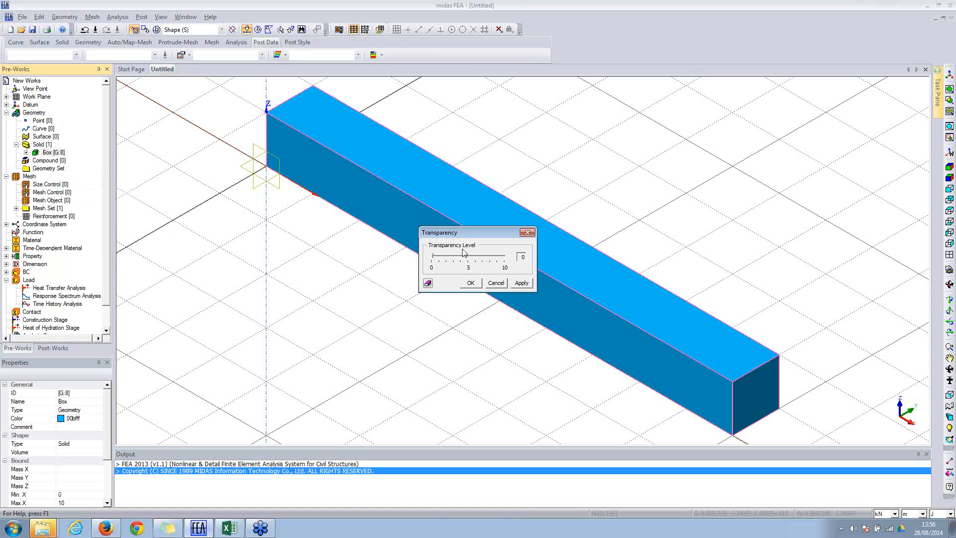
{"action": "left_click", "coordinate": [471, 283]}
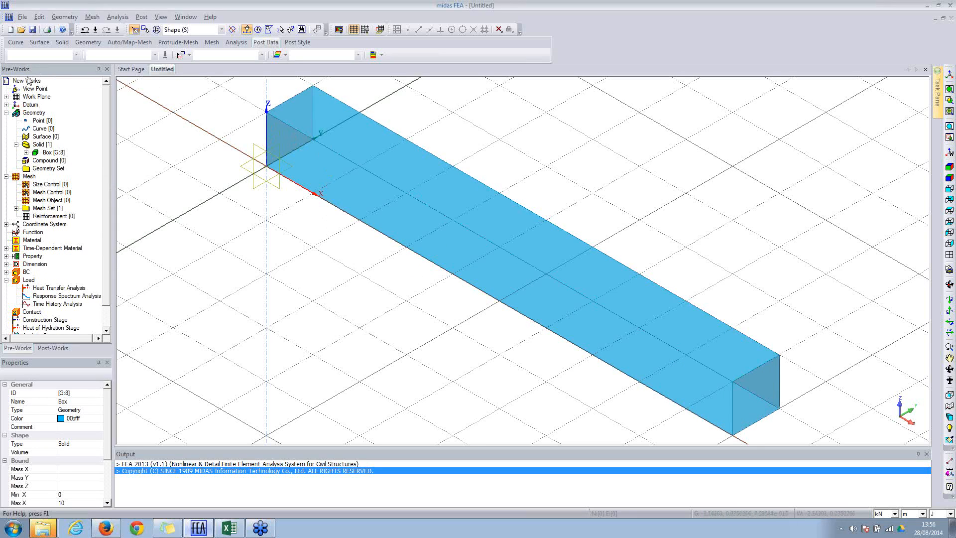
Step: Switch to the XZ (0,-1,0) work plane and refine its rectangular line grid to 0.1 m spacing in the front view
{"action": "left_click", "coordinate": [6, 96]}
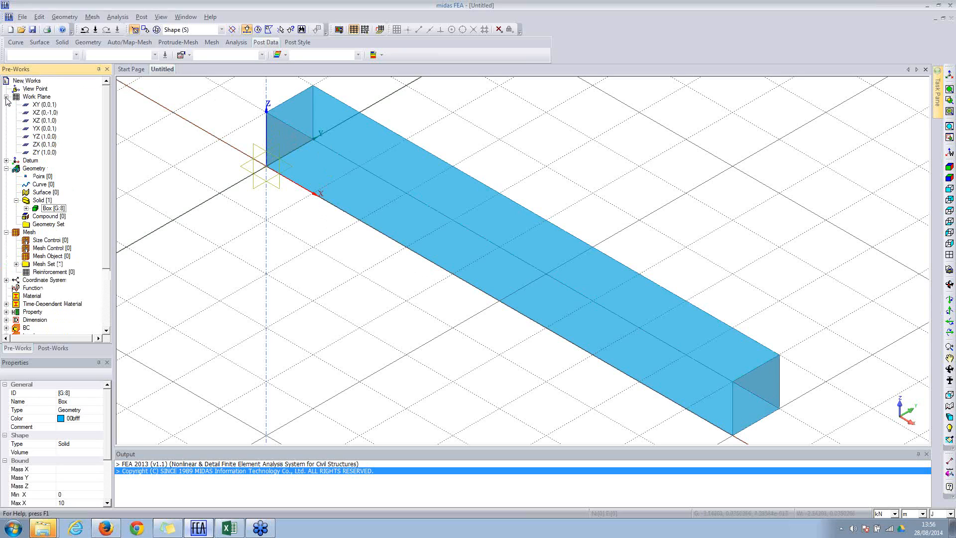
{"action": "double_click", "coordinate": [47, 113]}
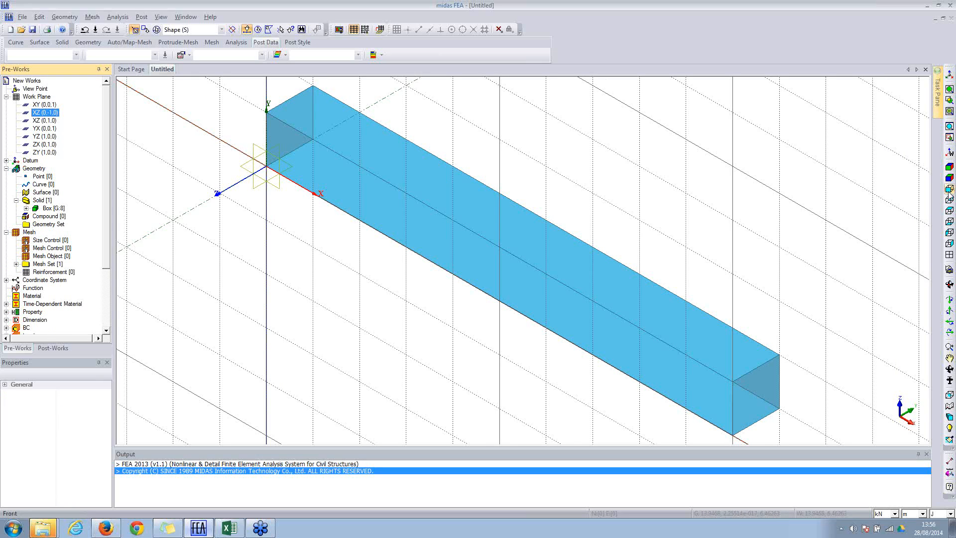
{"action": "left_click", "coordinate": [950, 255]}
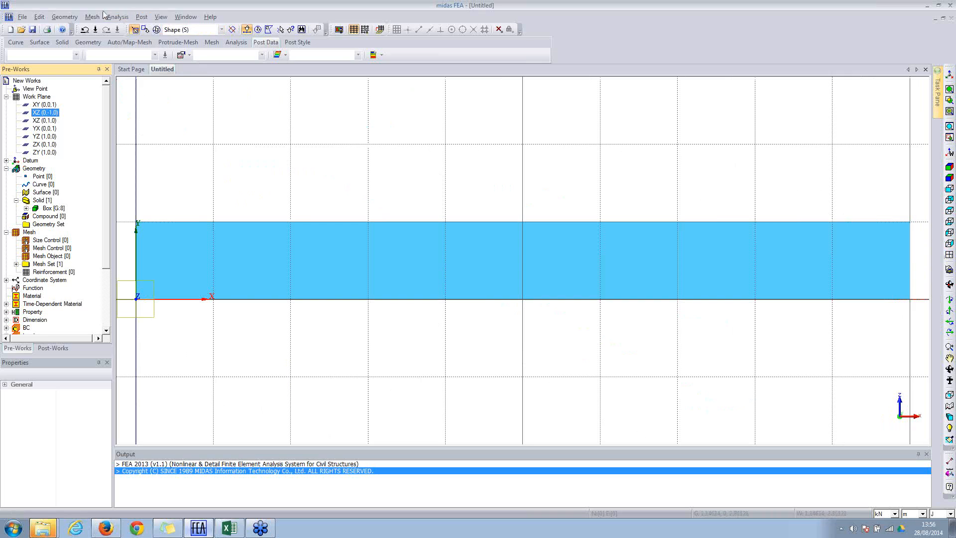
{"action": "left_click", "coordinate": [65, 16]}
{"action": "mouse_move", "coordinate": [82, 28]}
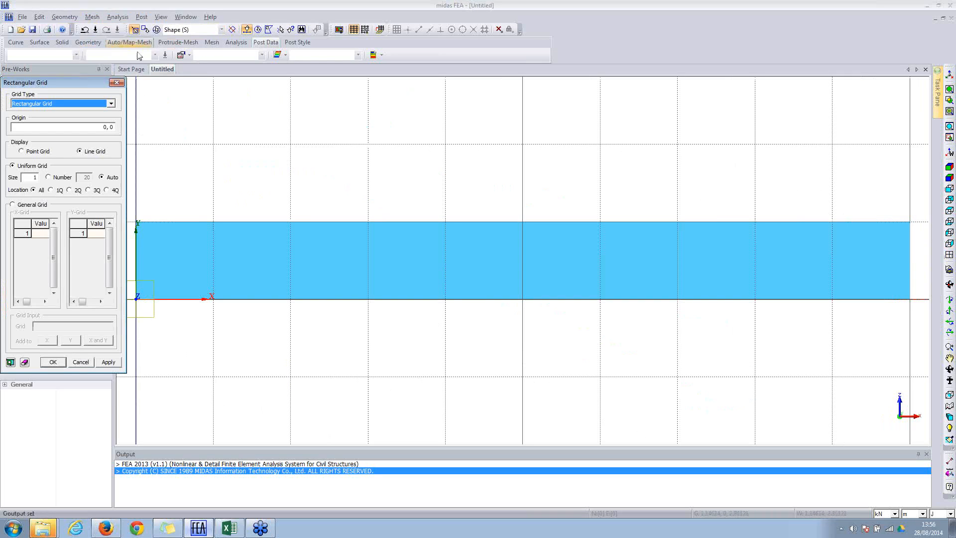
{"action": "left_click", "coordinate": [34, 178]}
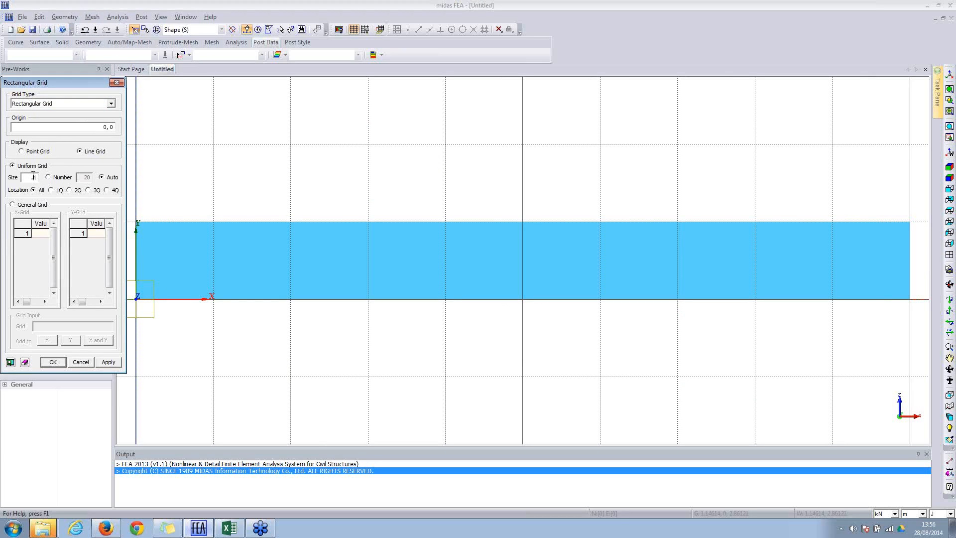
{"action": "left_click", "coordinate": [52, 363]}
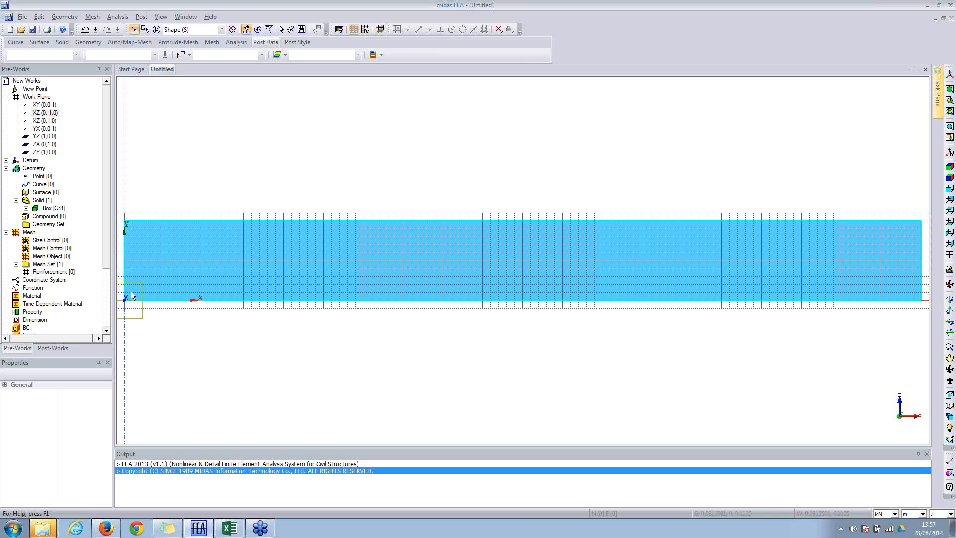
Step: With grid snap on, draw two horizontal work-plane lines 0.1 m inside the beam's top, bottom and end edges, then hide the grid
{"action": "left_click", "coordinate": [57, 18]}
{"action": "mouse_move", "coordinate": [100, 66]}
{"action": "mouse_move", "coordinate": [151, 69]}
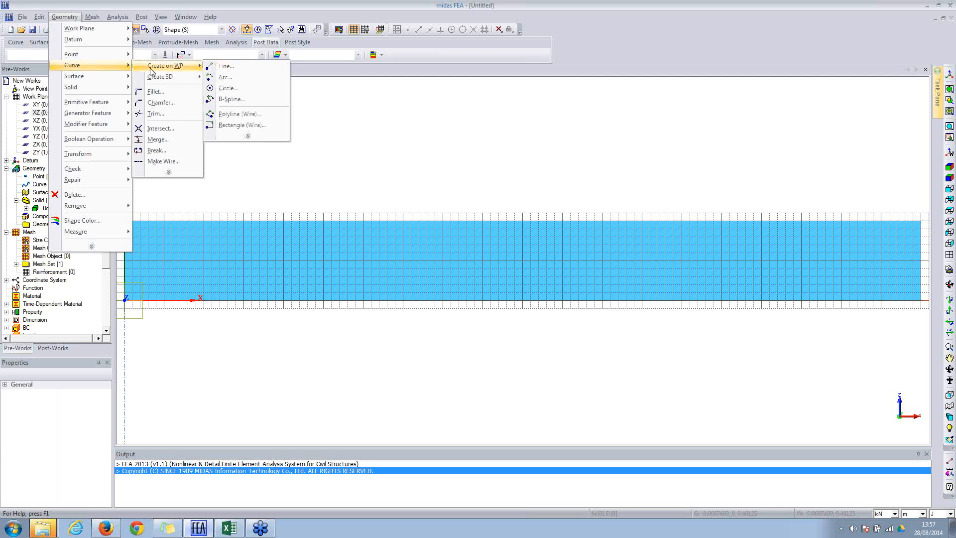
{"action": "left_click", "coordinate": [227, 66]}
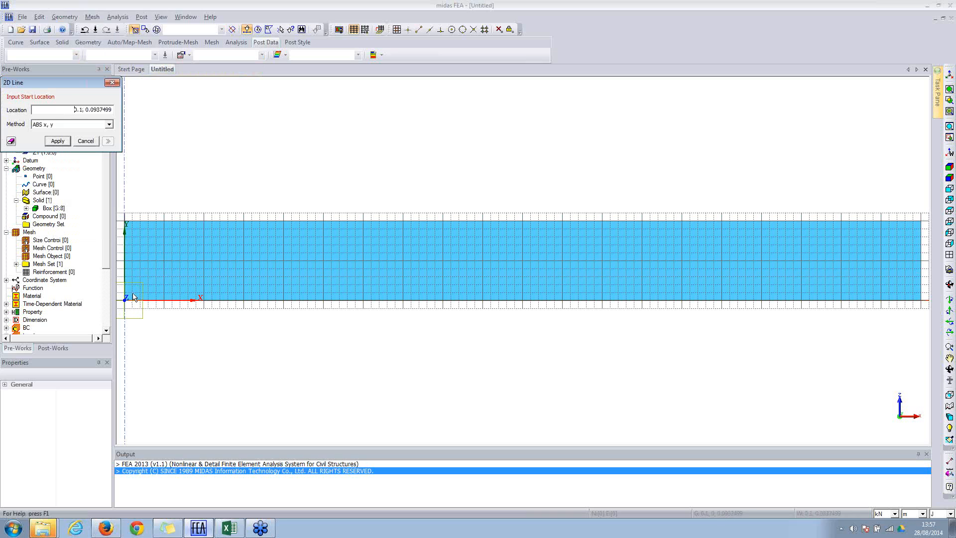
{"action": "left_click", "coordinate": [396, 29]}
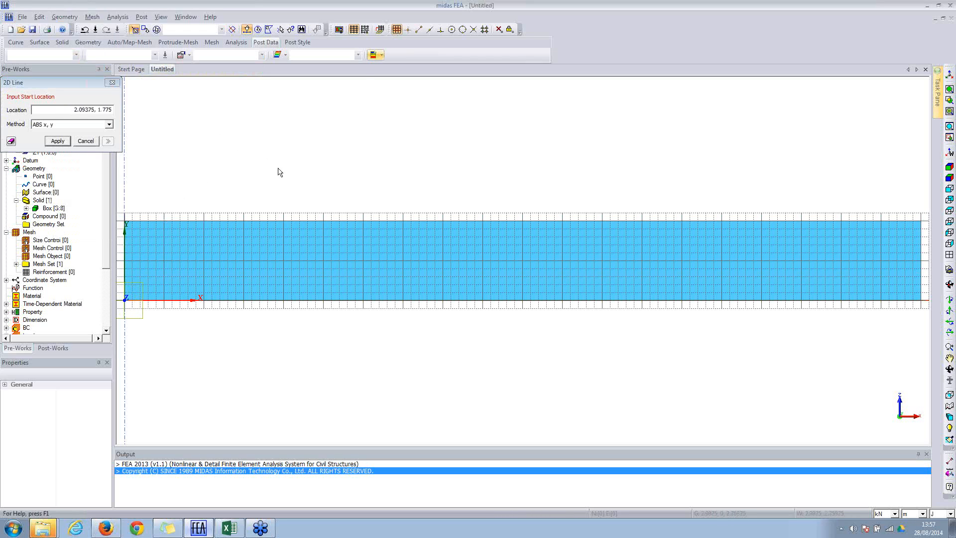
{"action": "left_click", "coordinate": [126, 299]}
{"action": "left_click", "coordinate": [916, 294]}
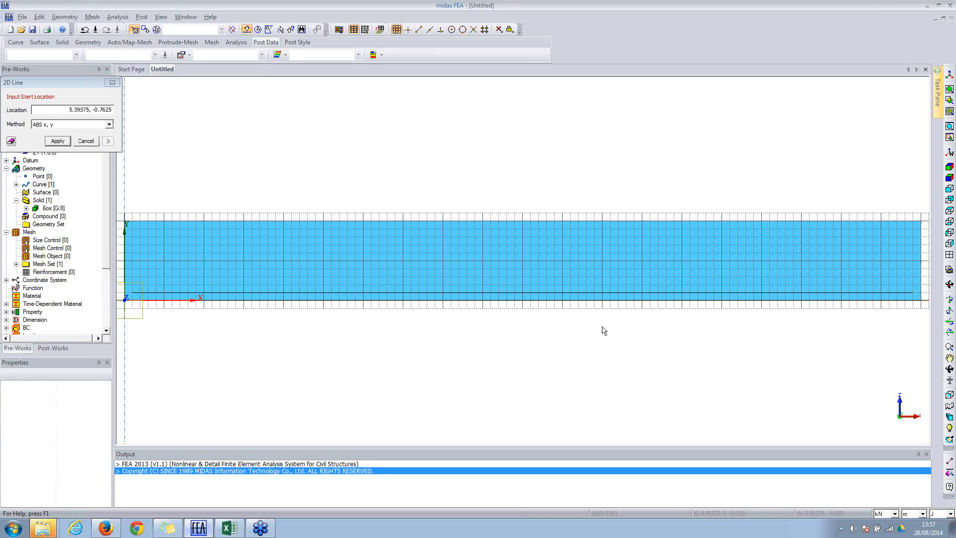
{"action": "left_click", "coordinate": [132, 228]}
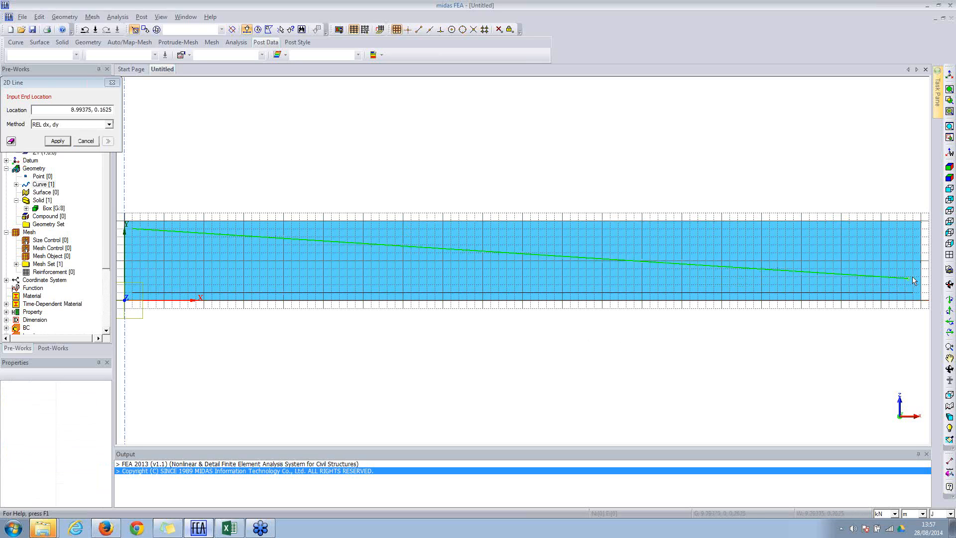
{"action": "left_click", "coordinate": [915, 229]}
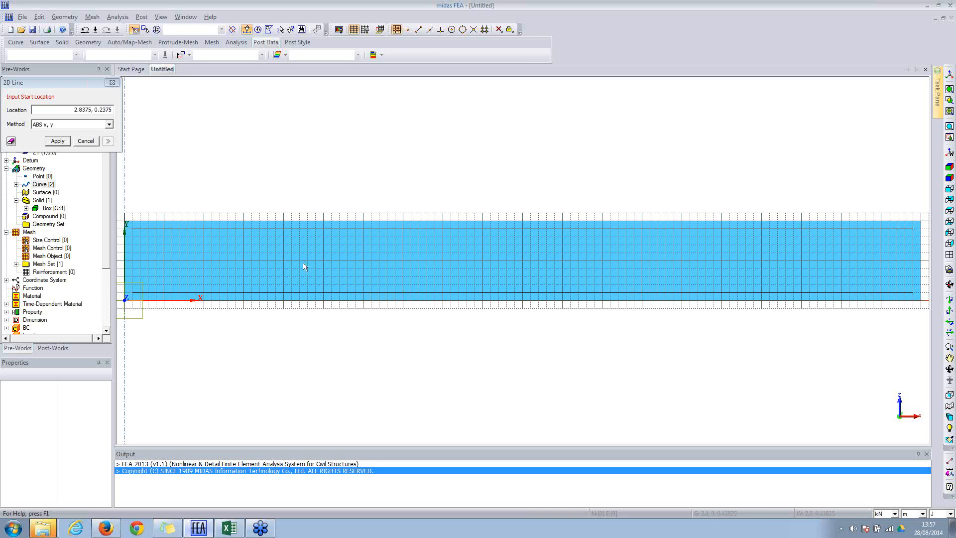
{"action": "left_click", "coordinate": [85, 141]}
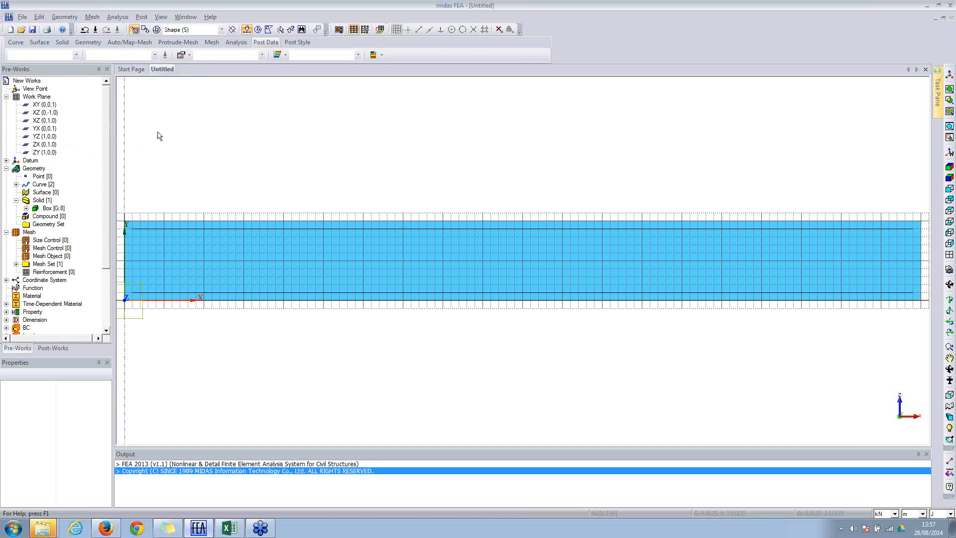
{"action": "left_click", "coordinate": [353, 30]}
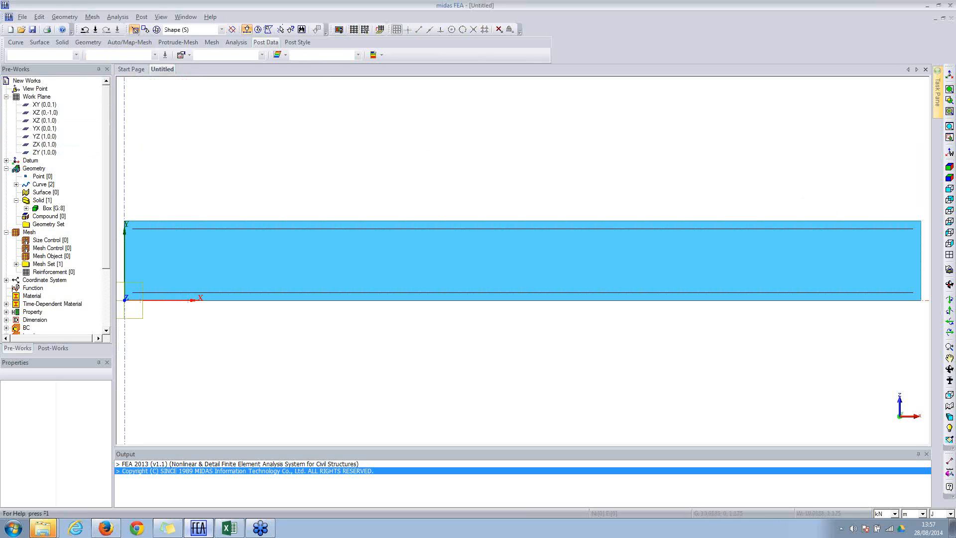
Step: Translate both lines 0.1 m into the beam along the datum axis across its width, using Move and checking a preview
{"action": "left_click", "coordinate": [948, 168]}
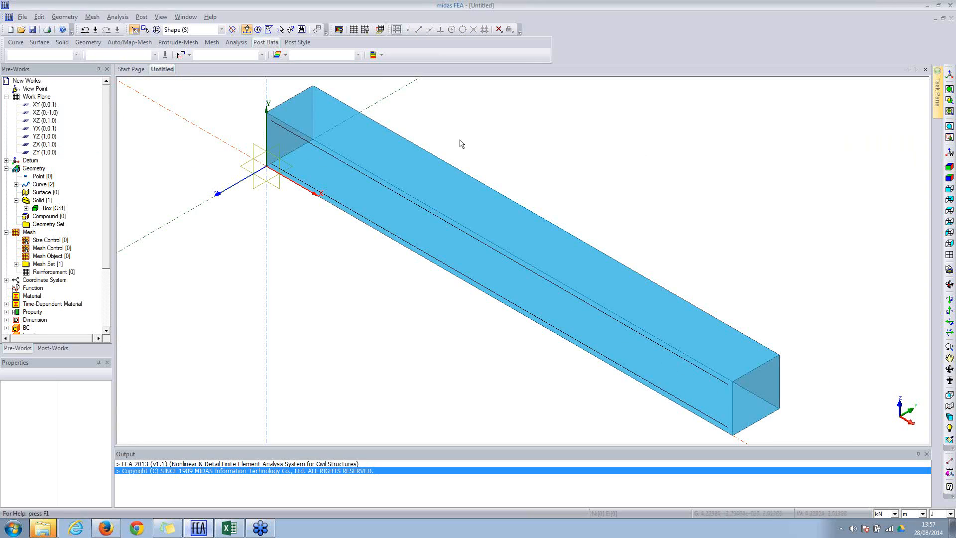
{"action": "left_click", "coordinate": [287, 133]}
{"action": "left_click", "coordinate": [288, 173]}
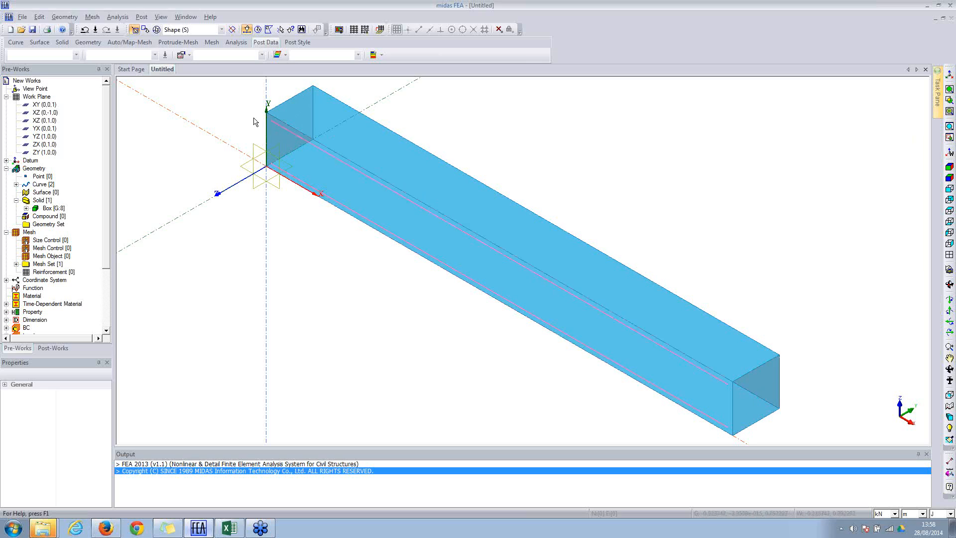
{"action": "right_click", "coordinate": [145, 128]}
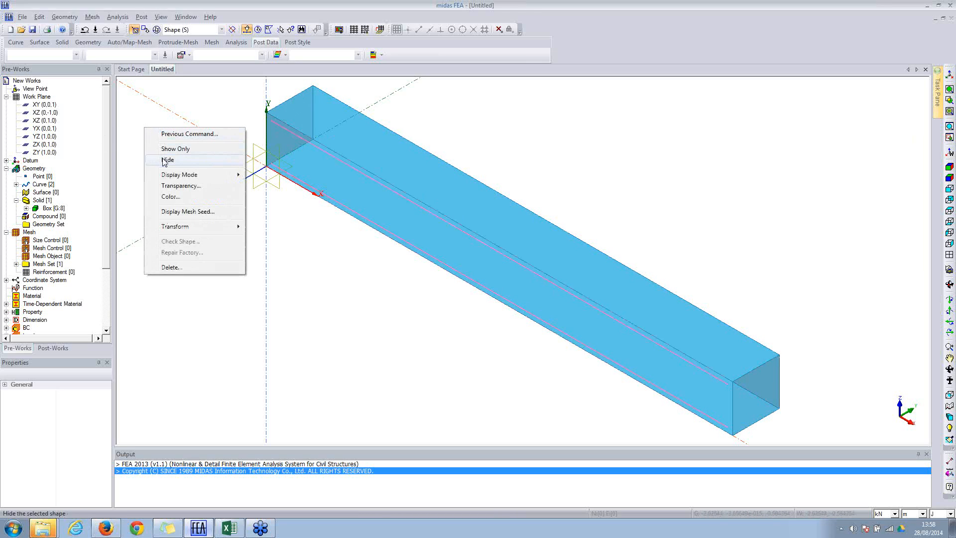
{"action": "mouse_move", "coordinate": [178, 226]}
{"action": "left_click", "coordinate": [269, 229]}
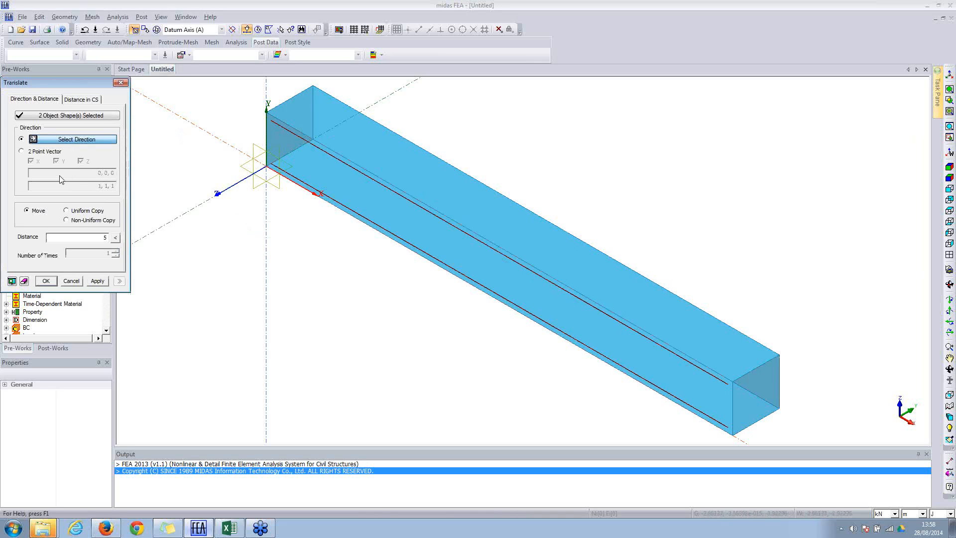
{"action": "left_click", "coordinate": [180, 219]}
{"action": "left_click", "coordinate": [105, 237]}
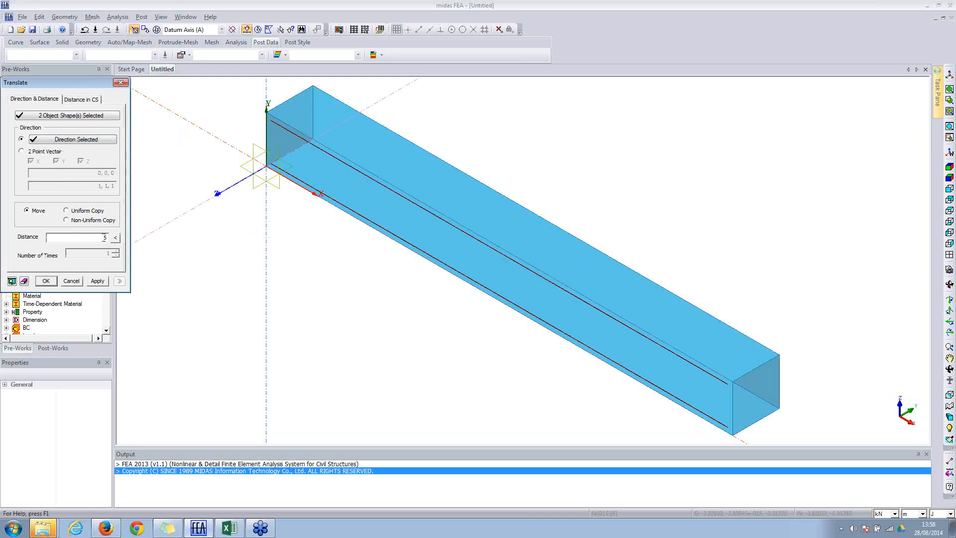
{"action": "type", "text": "0.1"}
{"action": "left_click", "coordinate": [11, 281]}
{"action": "left_click", "coordinate": [949, 210]}
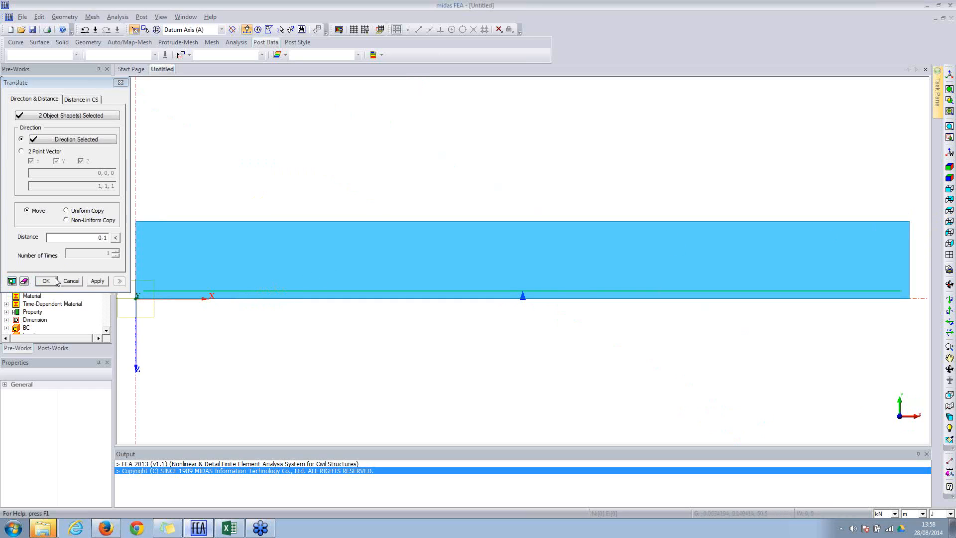
{"action": "left_click", "coordinate": [92, 281]}
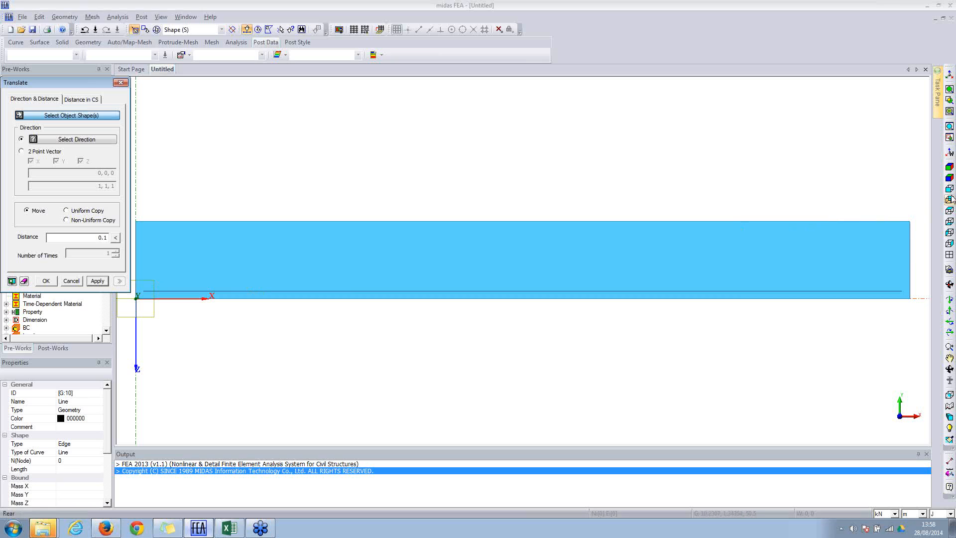
Step: Make five uniform copies of both reinforcement lines at 0.15 m spacing along the datum axis across the beam's width, after checking a preview
{"action": "left_click", "coordinate": [950, 178]}
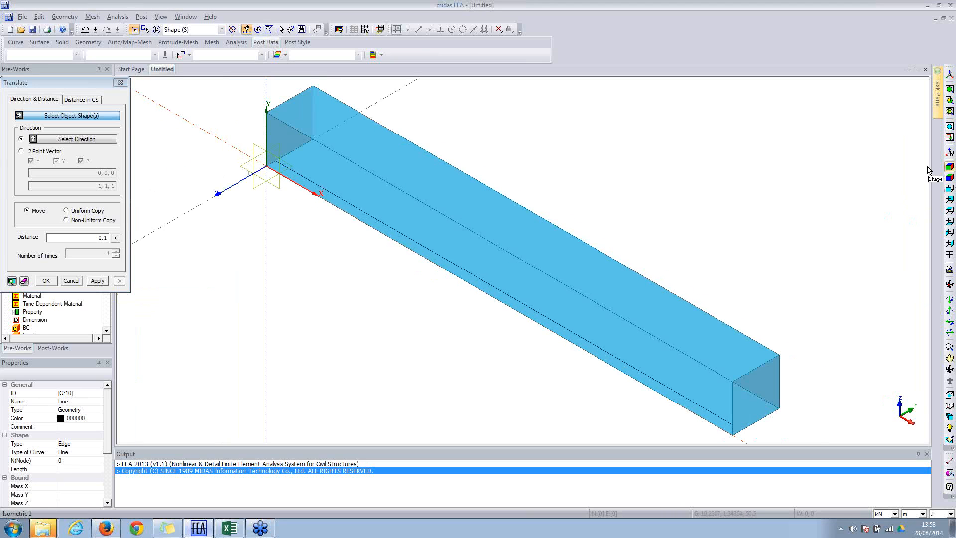
{"action": "middle_click_drag", "start_coordinate": [395, 192], "coordinate": [409, 173]}
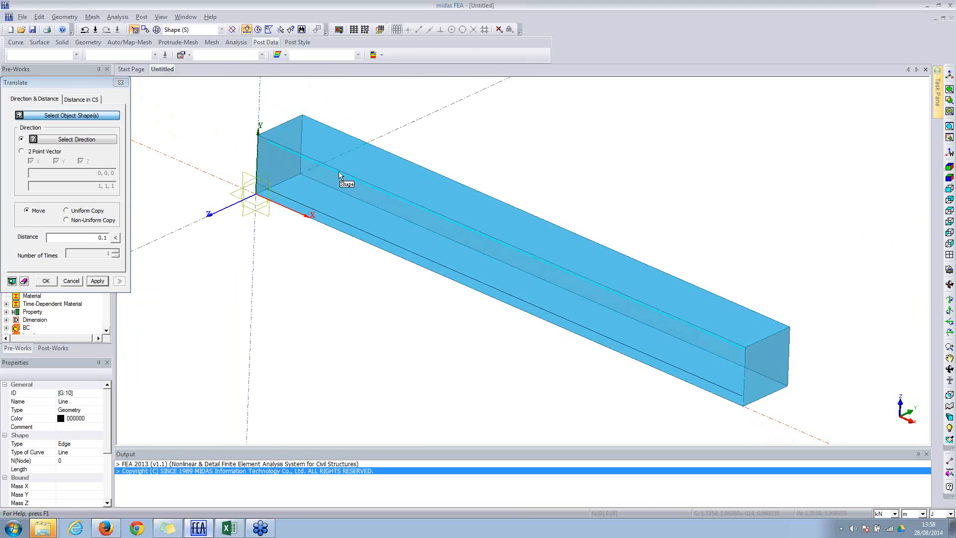
{"action": "left_click", "coordinate": [332, 172]}
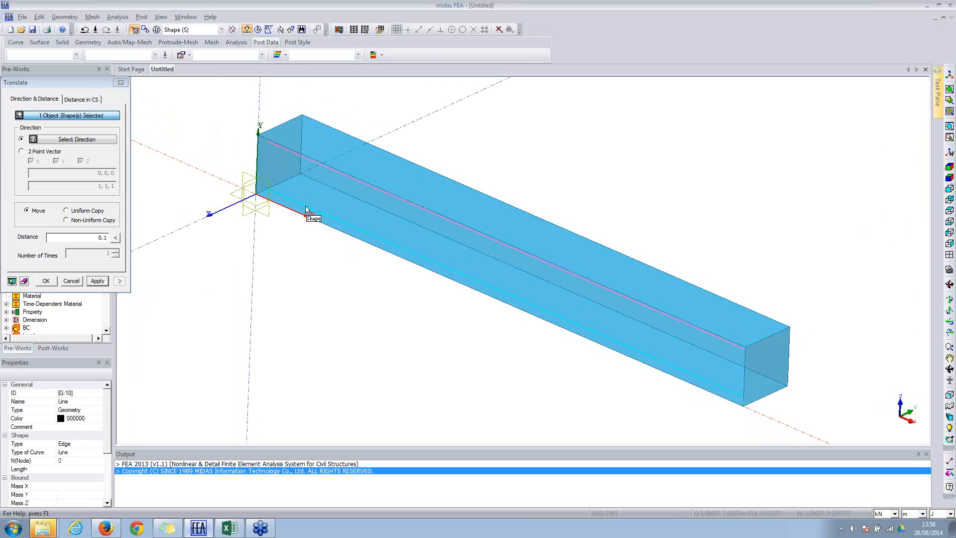
{"action": "left_click", "coordinate": [306, 208]}
{"action": "left_click", "coordinate": [71, 141]}
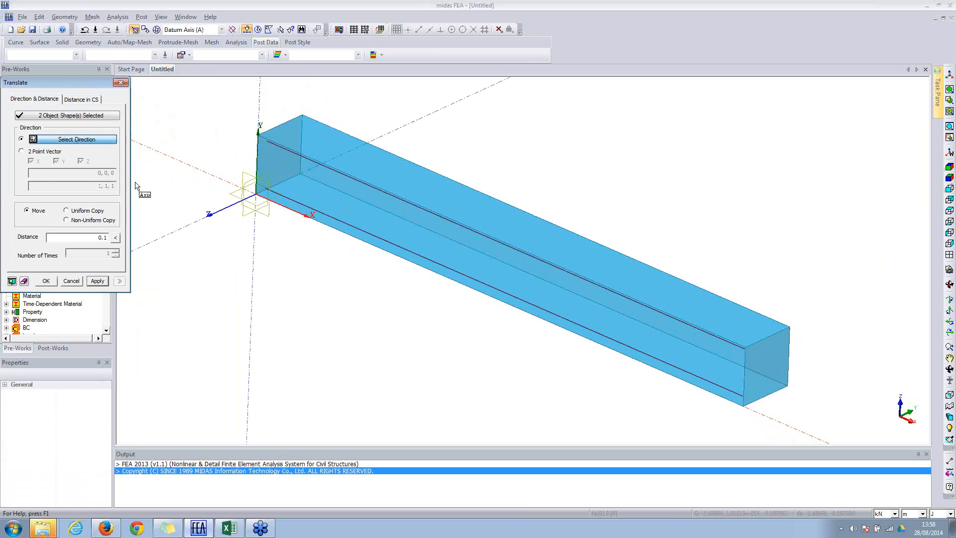
{"action": "left_click", "coordinate": [172, 230]}
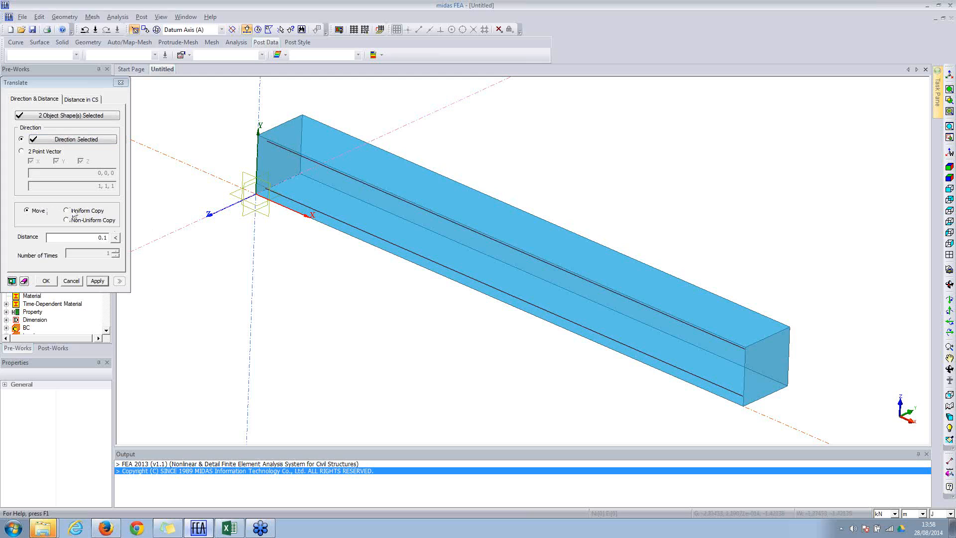
{"action": "left_click", "coordinate": [74, 211]}
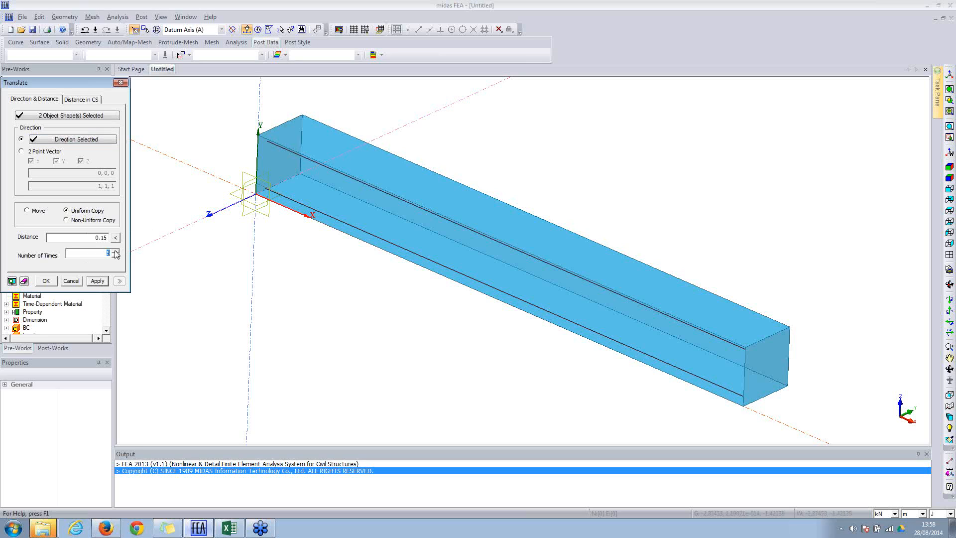
{"action": "left_click", "coordinate": [949, 211]}
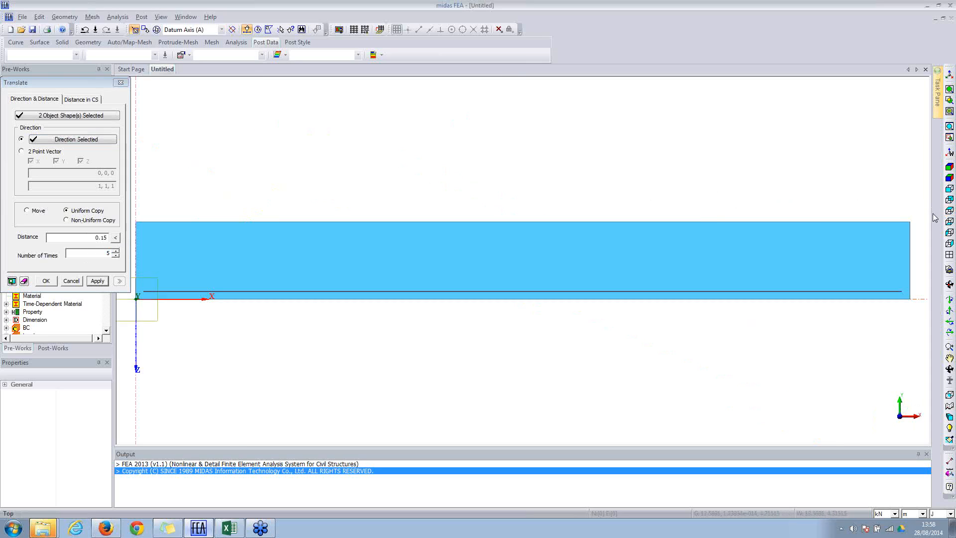
{"action": "left_click", "coordinate": [12, 282]}
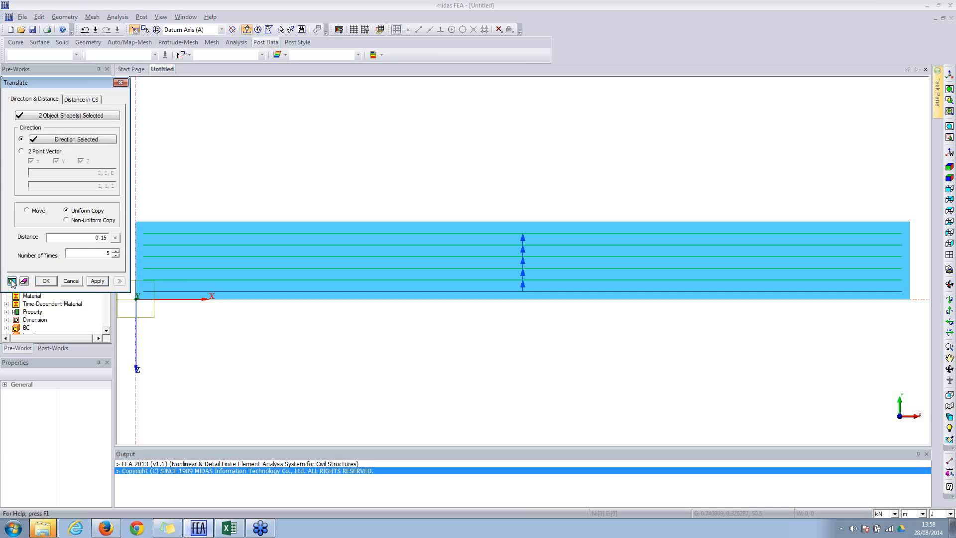
{"action": "left_click", "coordinate": [44, 281]}
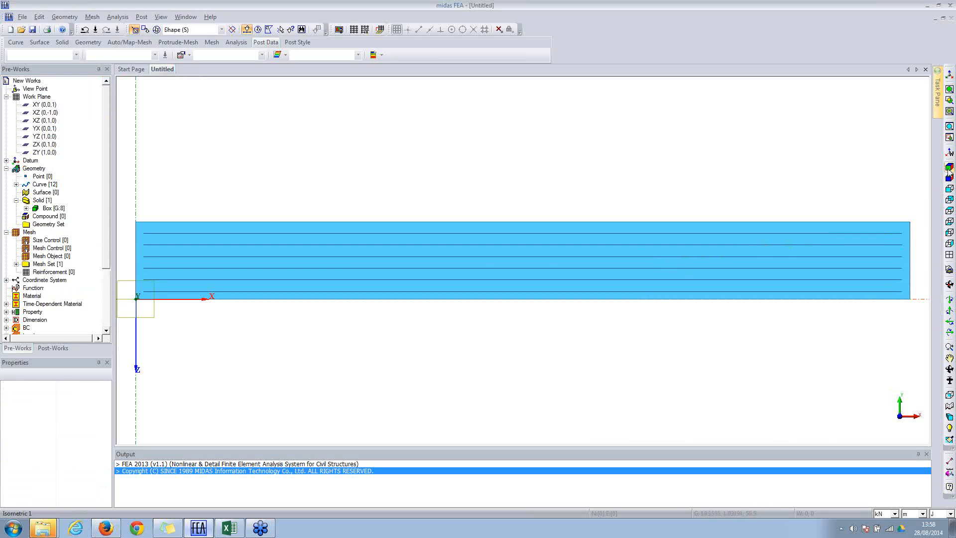
{"action": "left_click", "coordinate": [950, 168]}
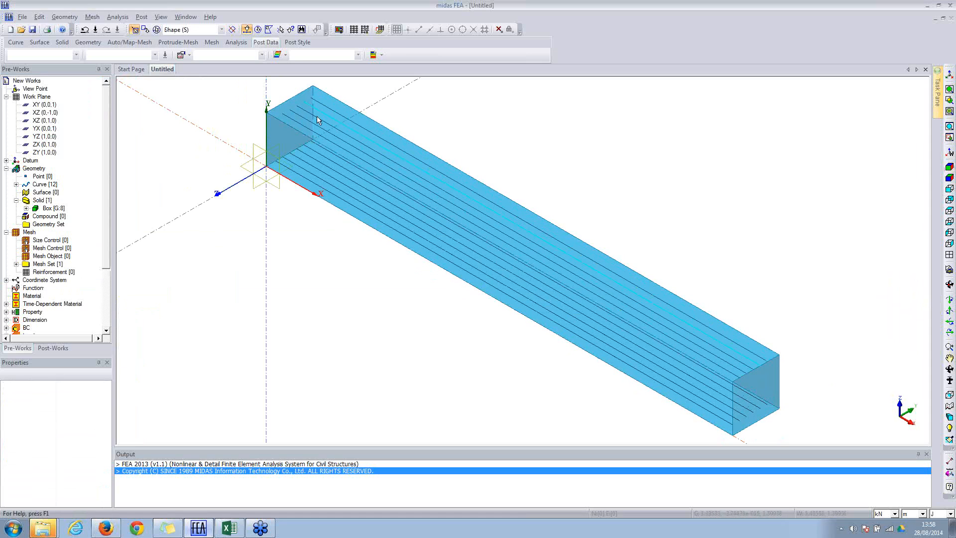
Step: Create an isotropic material from the EN(RC) database using grade C40/50, with Total Strain Crack as its model type
{"action": "left_click", "coordinate": [114, 17]}
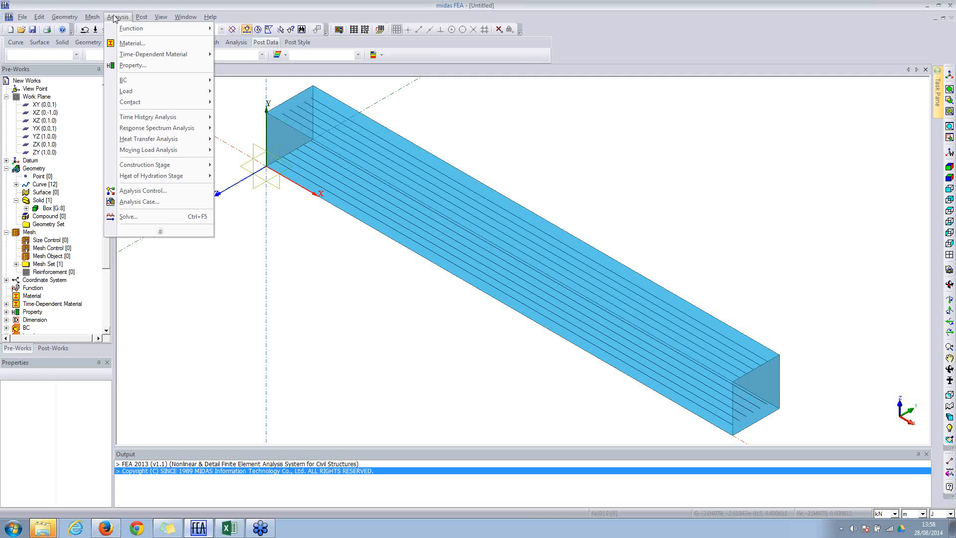
{"action": "left_click", "coordinate": [131, 44]}
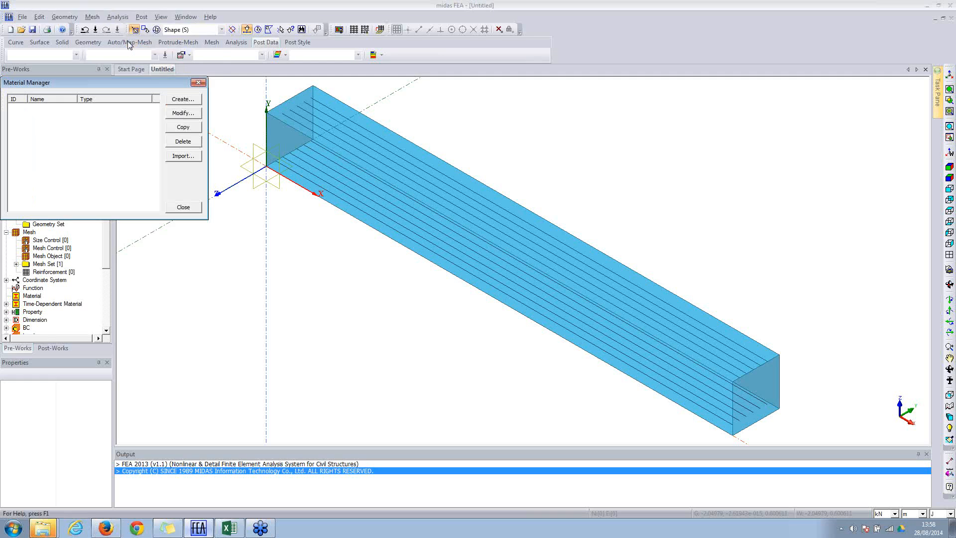
{"action": "left_click", "coordinate": [184, 100]}
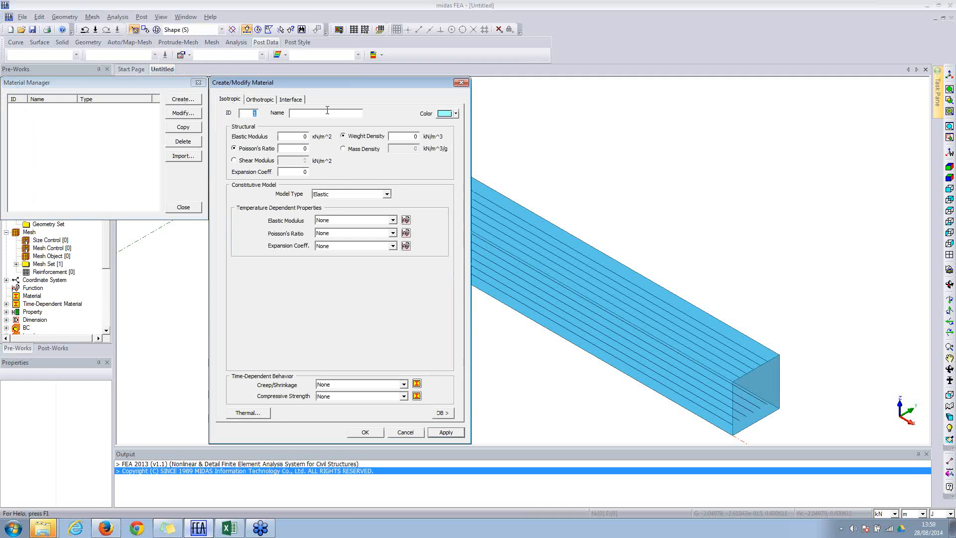
{"action": "left_click", "coordinate": [439, 414]}
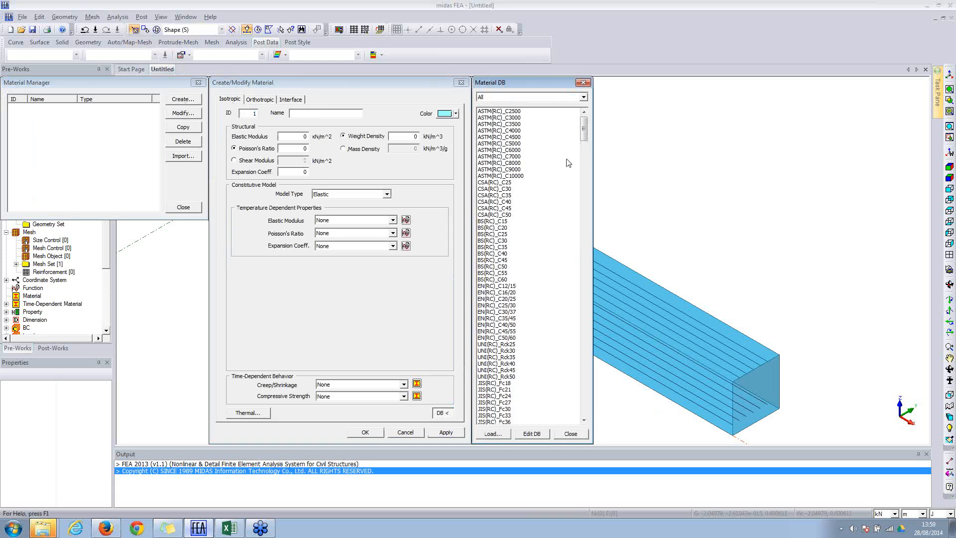
{"action": "left_click", "coordinate": [517, 96]}
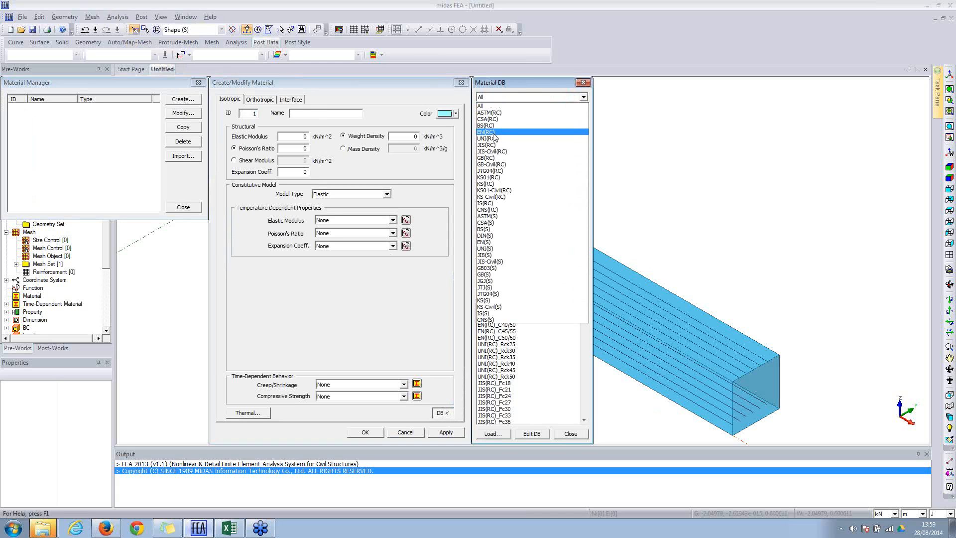
{"action": "left_click", "coordinate": [496, 138]}
{"action": "left_click", "coordinate": [500, 150]}
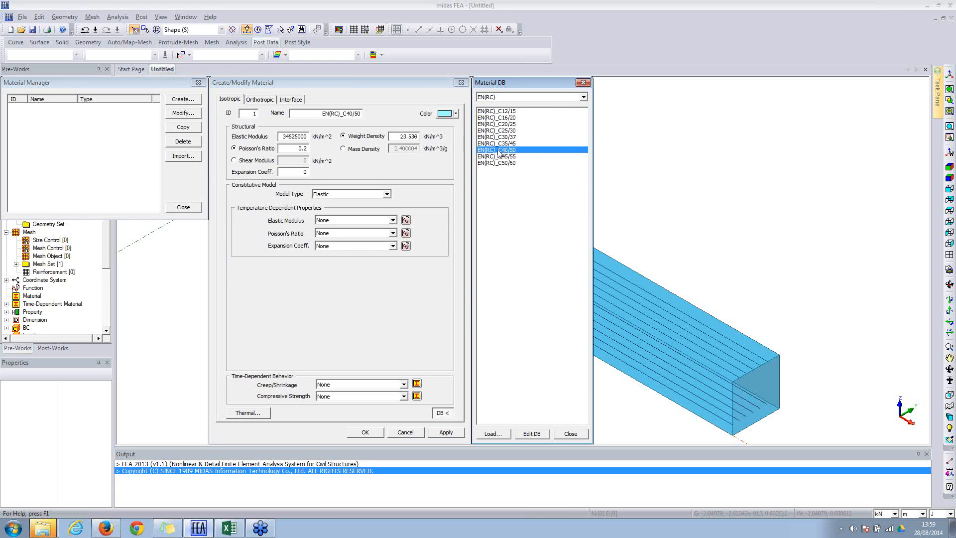
{"action": "left_click", "coordinate": [571, 434]}
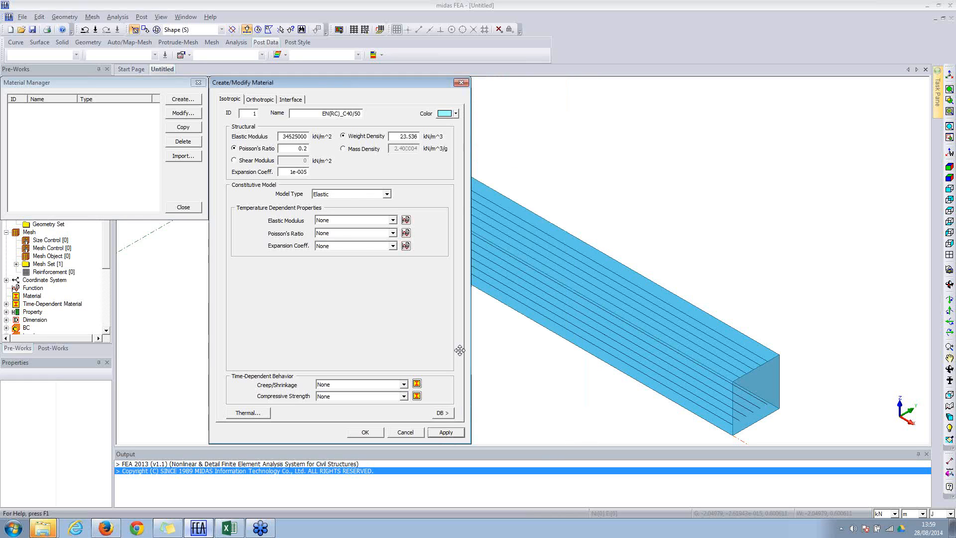
{"action": "left_click", "coordinate": [355, 193]}
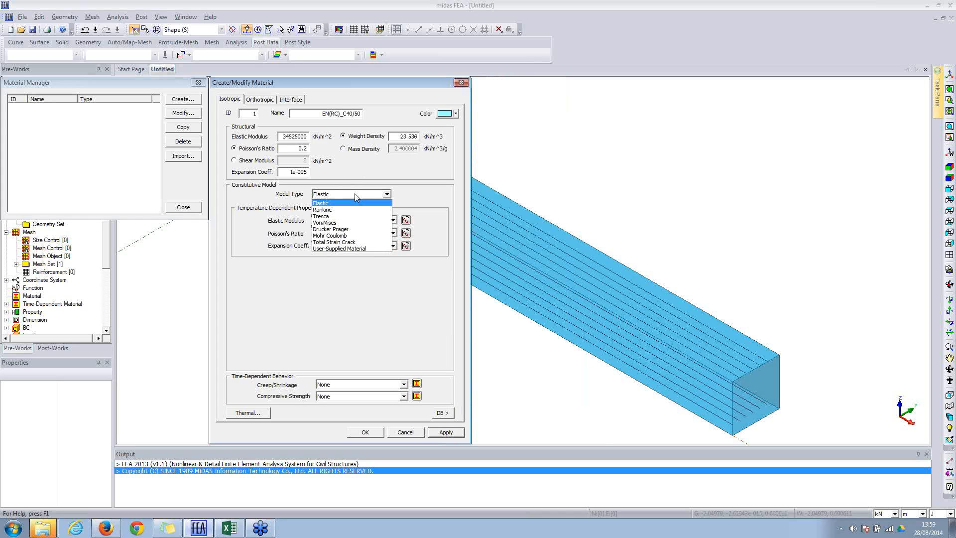
{"action": "left_click", "coordinate": [352, 242]}
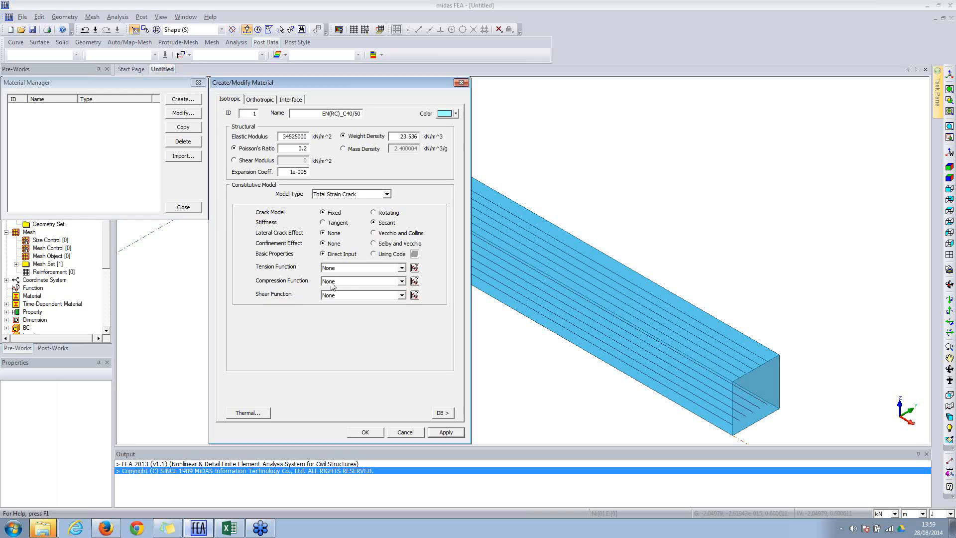
Step: Open a new total strain crack function for the concrete's tension behaviour, with the Tension model type
{"action": "left_click", "coordinate": [414, 268]}
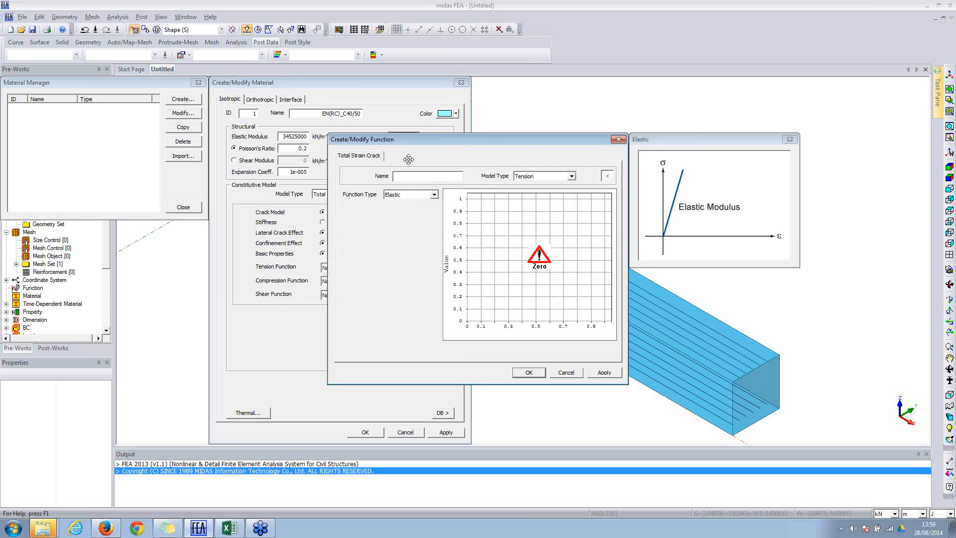
{"action": "left_click_drag", "start_coordinate": [411, 139], "coordinate": [410, 94]}
{"action": "left_click", "coordinate": [547, 132]}
{"action": "left_click", "coordinate": [545, 129]}
Step: Examine the curve diagrams and parameters of the Linear, Multi-linear, Exponential, Hordijk and Constant tension function types
{"action": "left_click", "coordinate": [397, 150]}
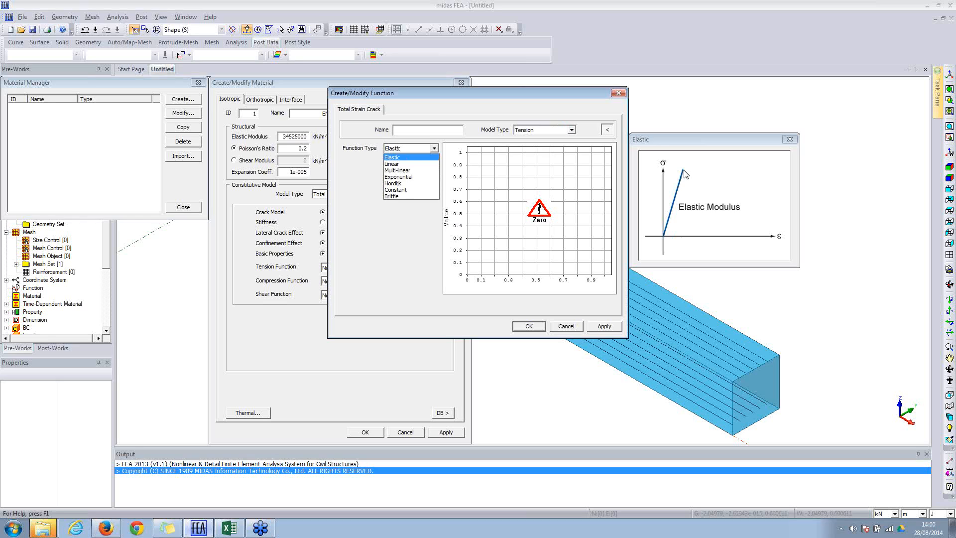
{"action": "left_click", "coordinate": [392, 163]}
{"action": "left_click", "coordinate": [405, 152]}
{"action": "left_click", "coordinate": [403, 164]}
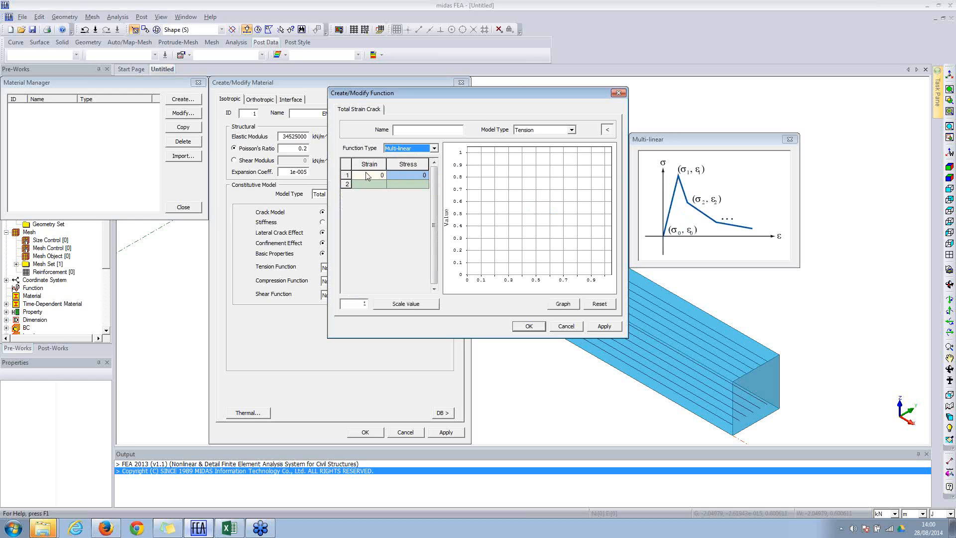
{"action": "left_click", "coordinate": [383, 175]}
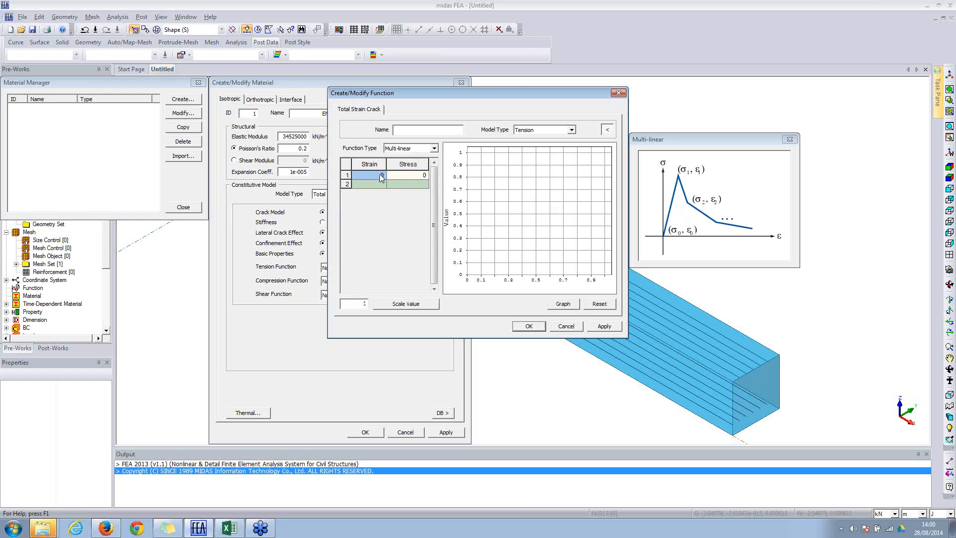
{"action": "left_click", "coordinate": [405, 148]}
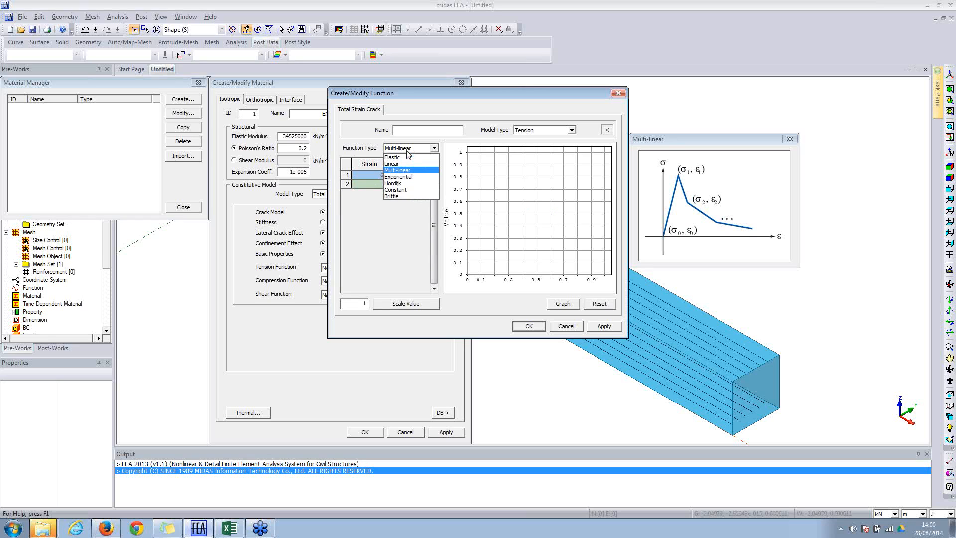
{"action": "left_click", "coordinate": [401, 177]}
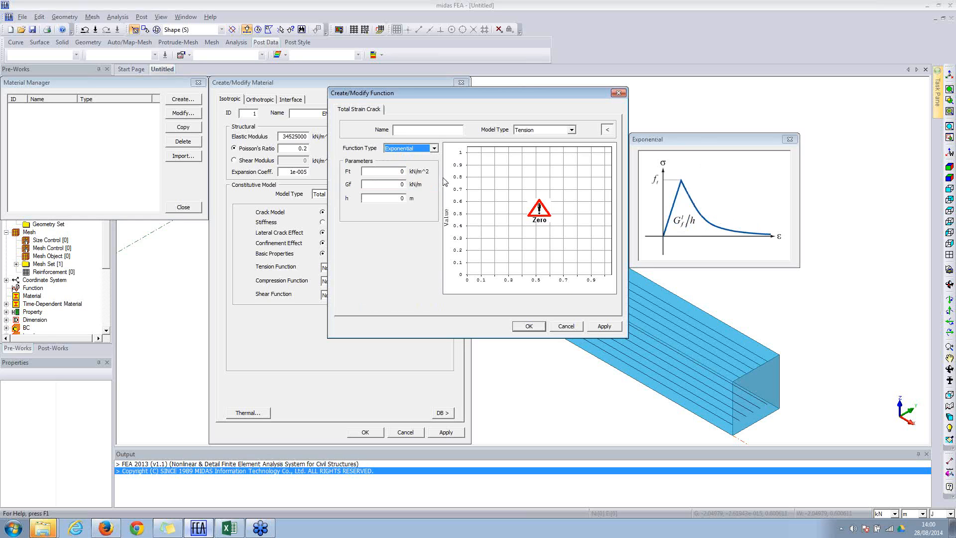
{"action": "left_click", "coordinate": [407, 149]}
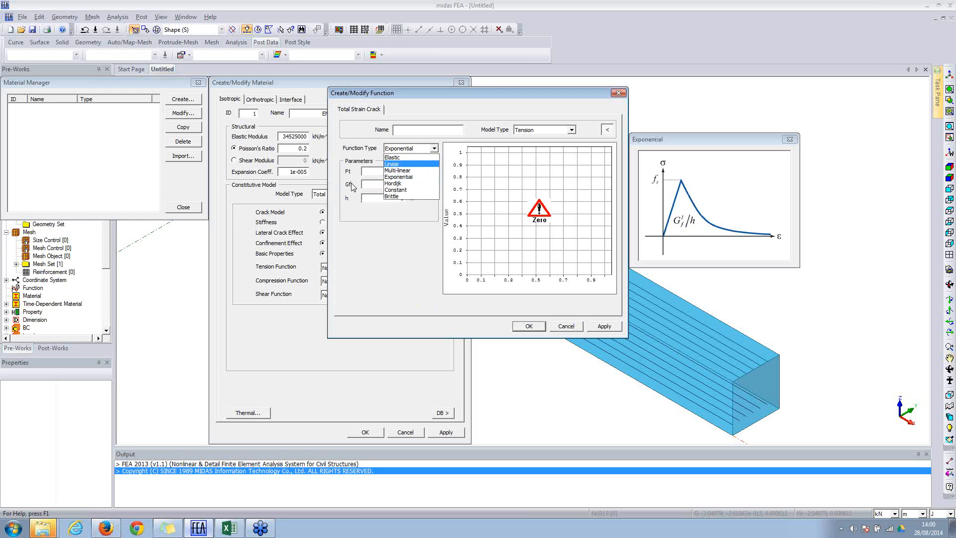
{"action": "left_click", "coordinate": [398, 183]}
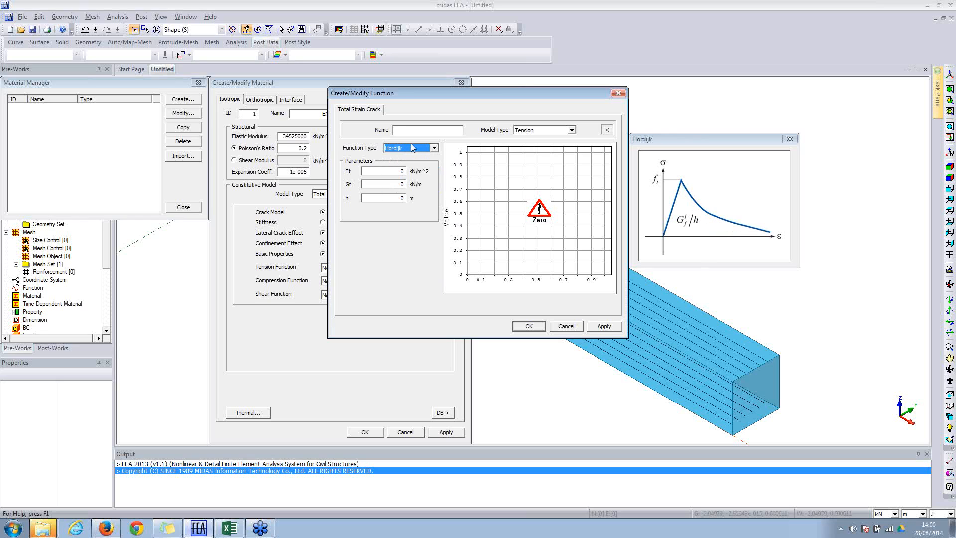
{"action": "left_click", "coordinate": [413, 148]}
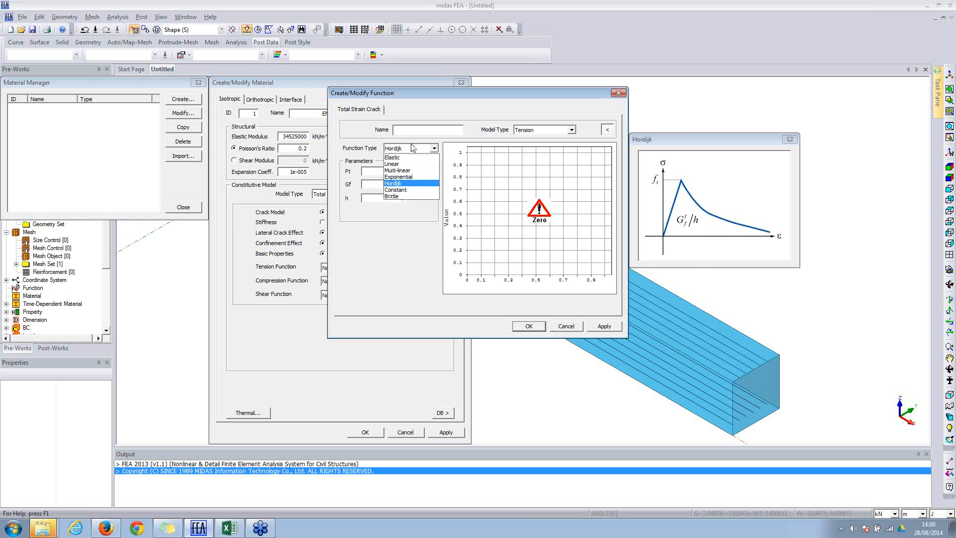
{"action": "left_click", "coordinate": [398, 190]}
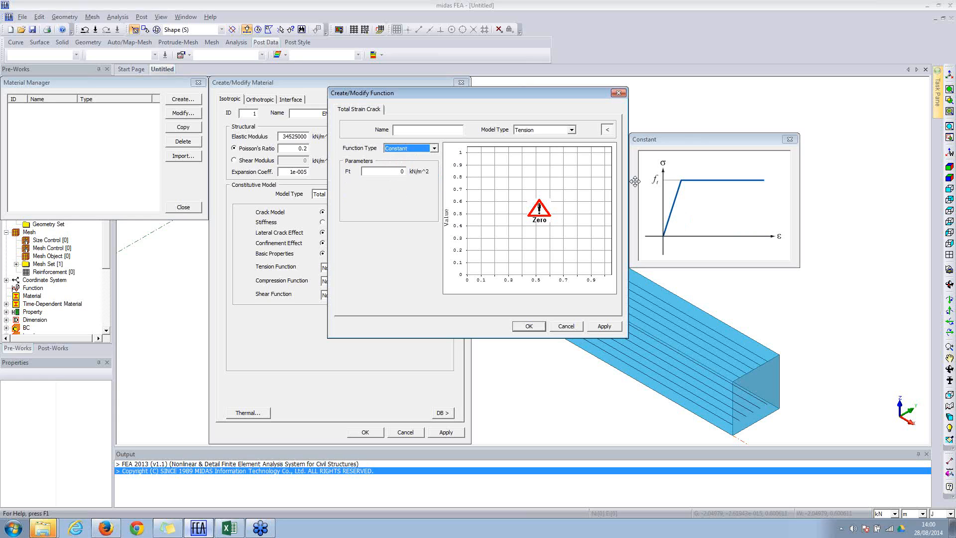
Step: Create a Brittle tension function named Tension with Ft set to 3000 kN/m²
{"action": "left_click", "coordinate": [408, 149]}
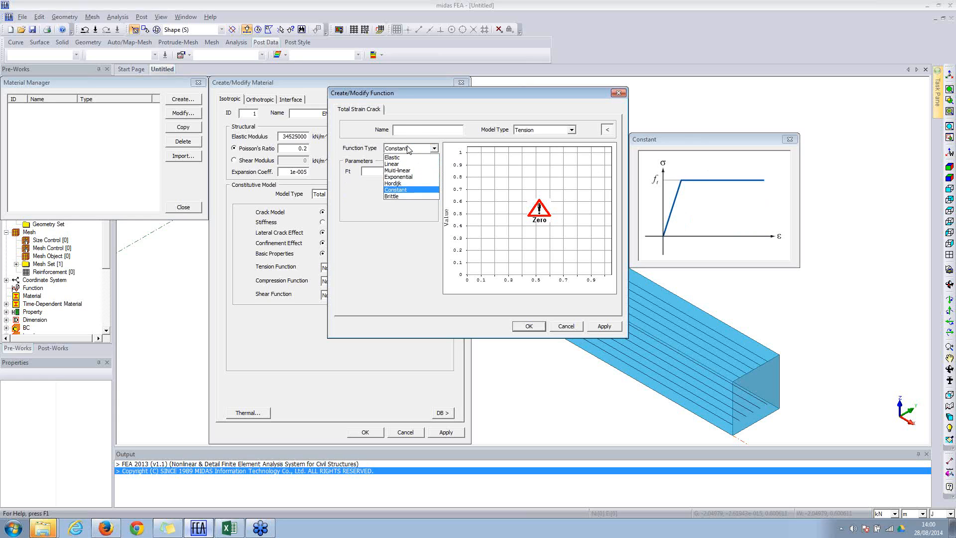
{"action": "left_click", "coordinate": [392, 197]}
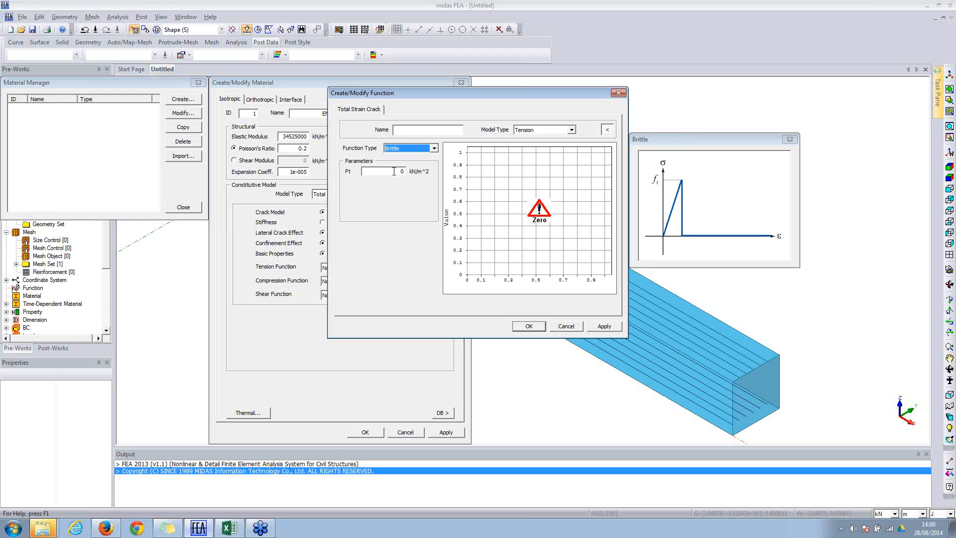
{"action": "left_click_drag", "start_coordinate": [394, 172], "coordinate": [430, 181]}
{"action": "left_click_drag", "start_coordinate": [388, 171], "coordinate": [398, 171]}
{"action": "left_click", "coordinate": [413, 131]}
{"action": "type", "text": "Tension"}
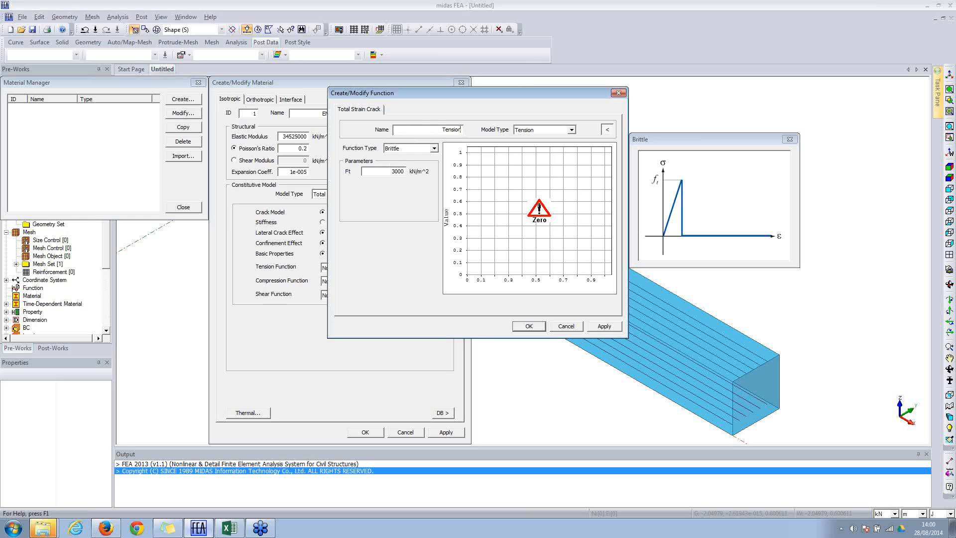
{"action": "left_click", "coordinate": [611, 327]}
Step: Set the model type to Compression and examine the diagrams and parameters of the Multi-linear, Parabolic, Linear-Hardening, Saturation and Constant function types
{"action": "left_click", "coordinate": [533, 132]}
{"action": "left_click", "coordinate": [531, 144]}
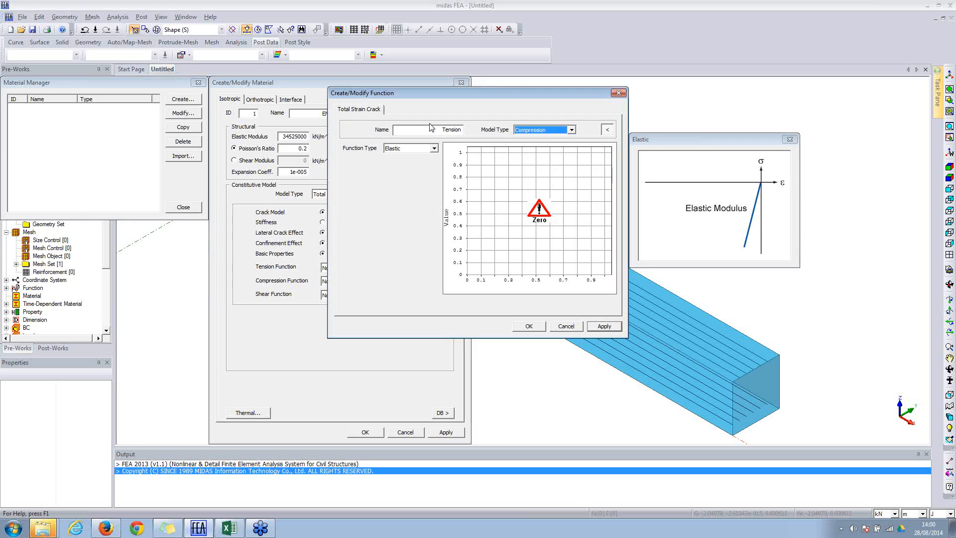
{"action": "left_click", "coordinate": [423, 150]}
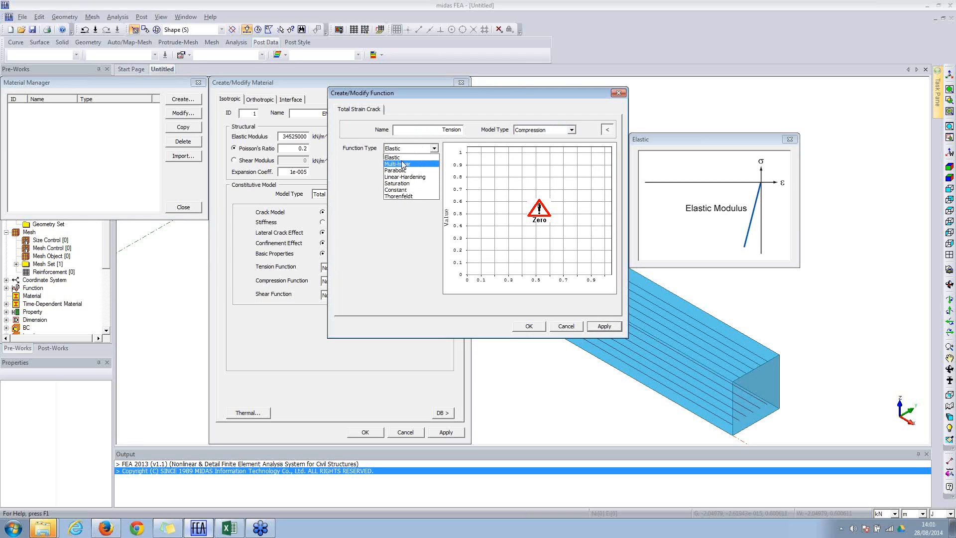
{"action": "left_click", "coordinate": [403, 163]}
{"action": "left_click", "coordinate": [407, 150]}
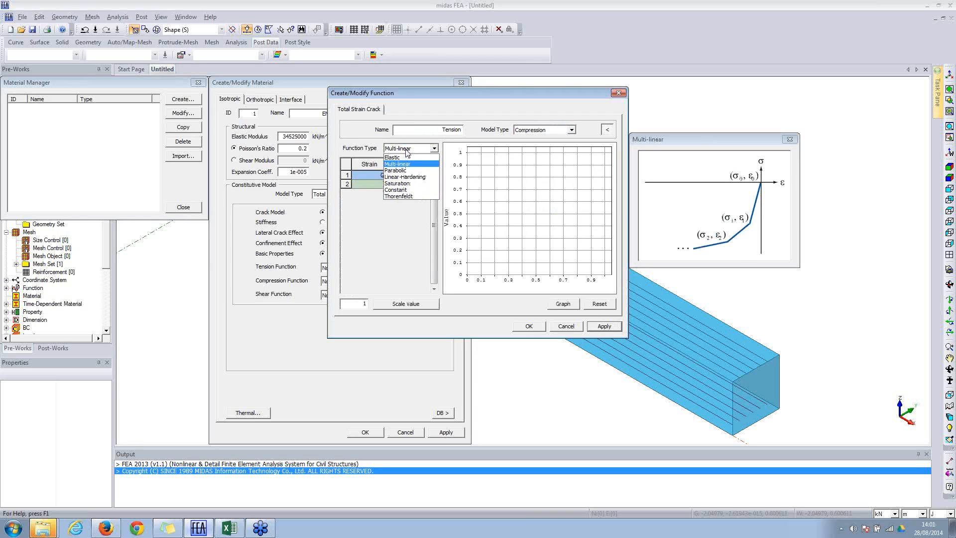
{"action": "left_click", "coordinate": [403, 170]}
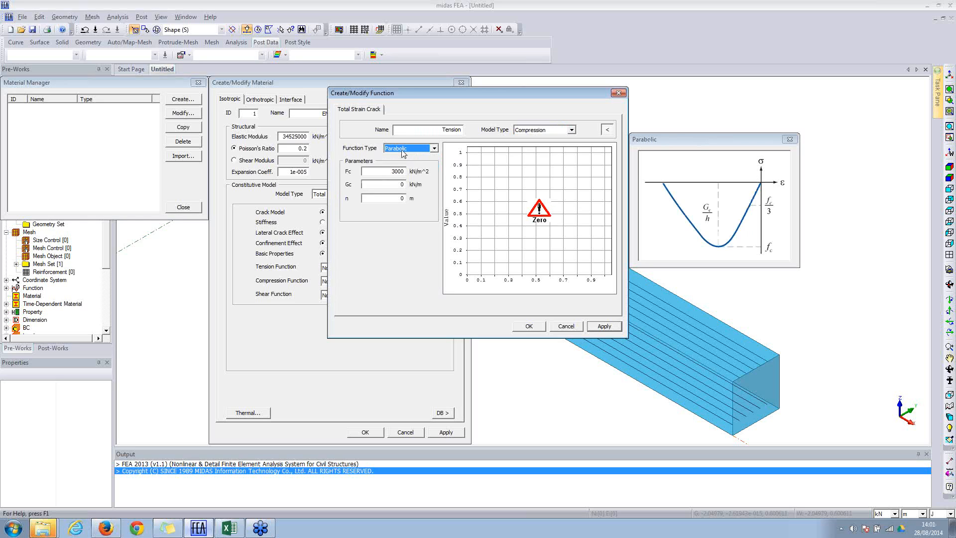
{"action": "left_click", "coordinate": [402, 150]}
{"action": "left_click", "coordinate": [404, 178]}
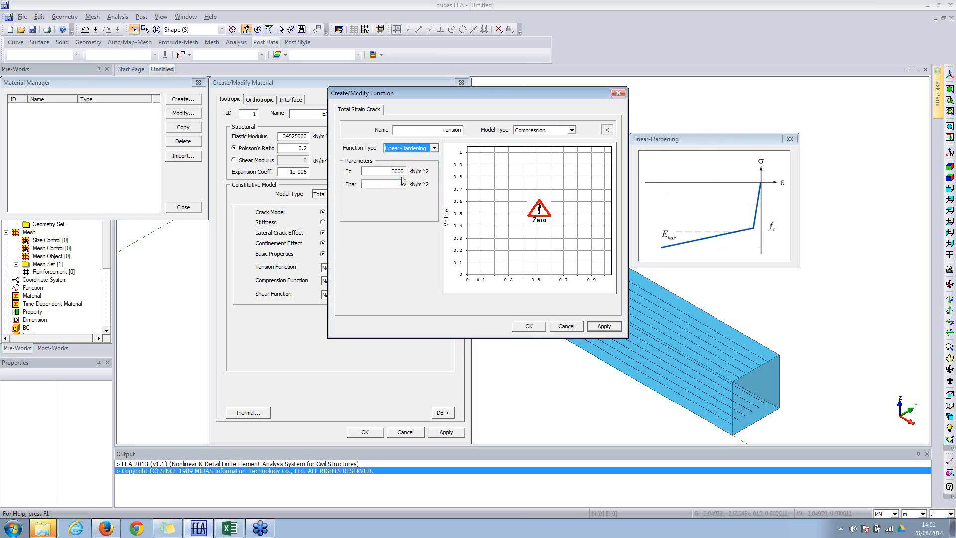
{"action": "left_click", "coordinate": [404, 149]}
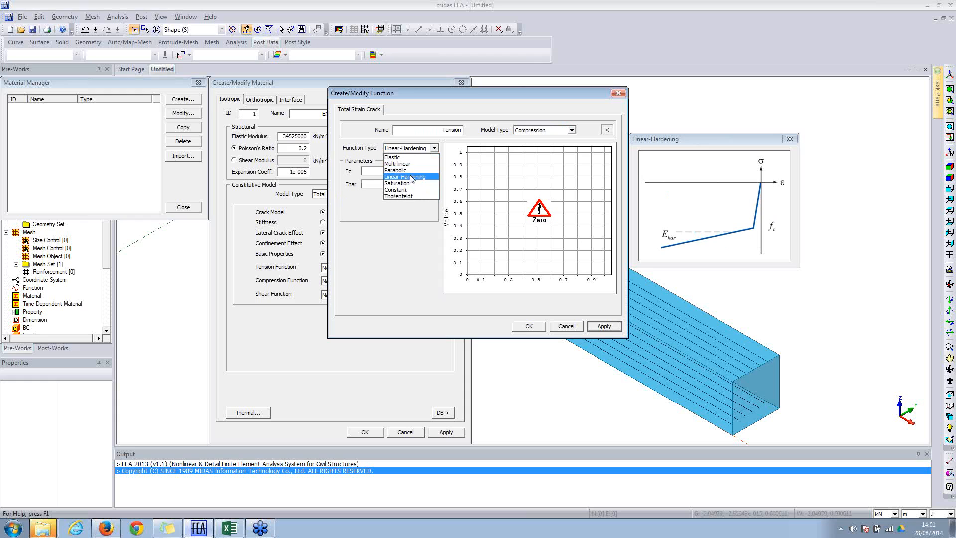
{"action": "left_click", "coordinate": [410, 183]}
{"action": "left_click", "coordinate": [411, 149]}
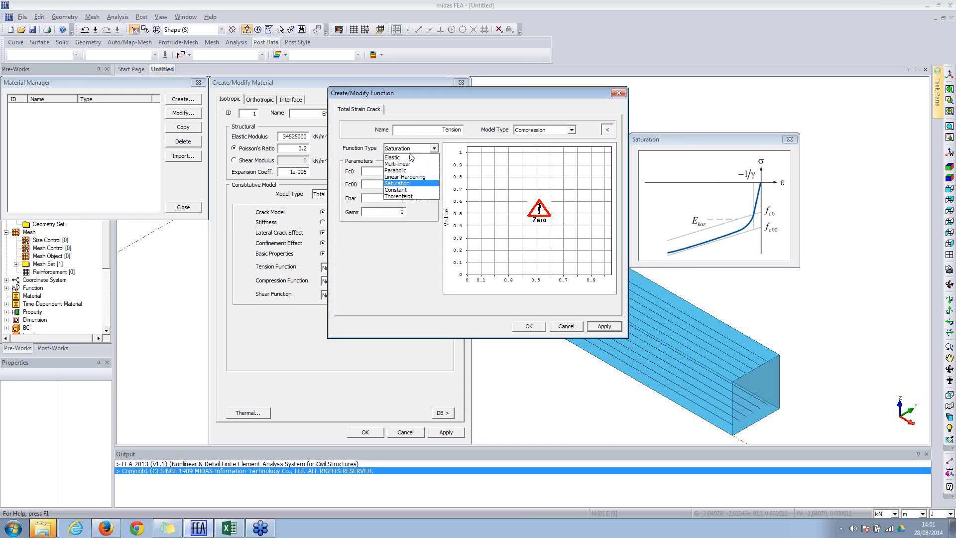
{"action": "left_click", "coordinate": [404, 190]}
Step: Create a Thorenfeldt compression function named Compression with Fc set to 40000 kN/m²
{"action": "left_click", "coordinate": [411, 150]}
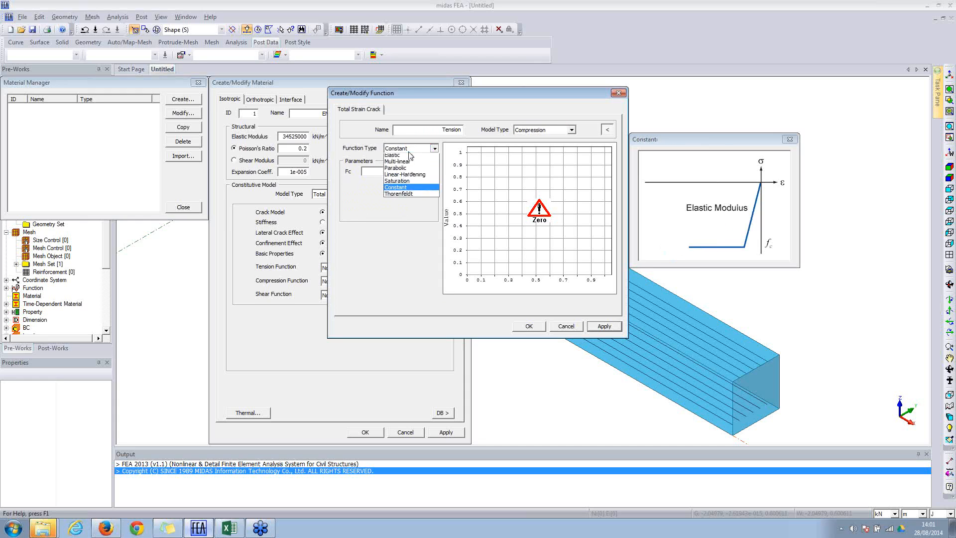
{"action": "left_click", "coordinate": [404, 194]}
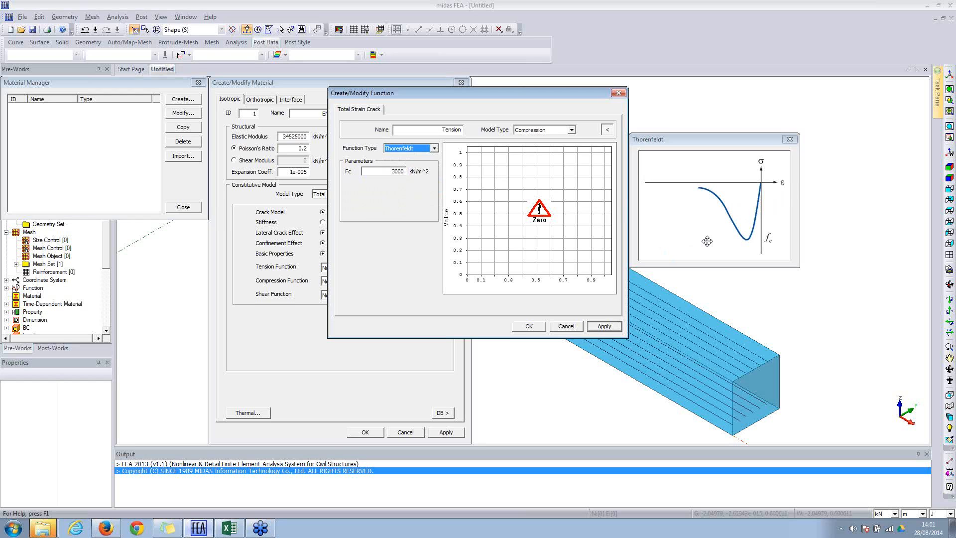
{"action": "double_click", "coordinate": [399, 172]}
{"action": "type", "text": "40"}
{"action": "double_click", "coordinate": [464, 130]}
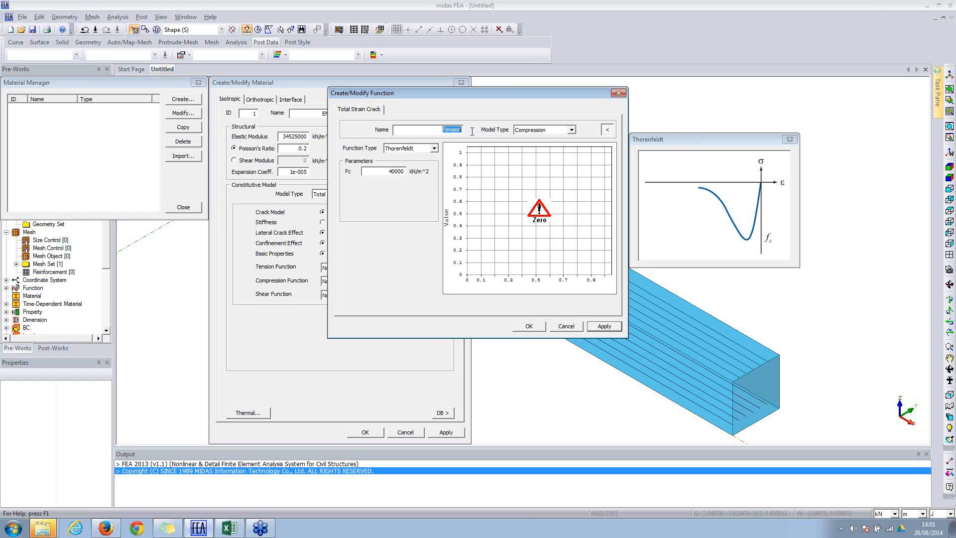
{"action": "type", "text": "Compression"}
{"action": "left_click", "coordinate": [605, 331]}
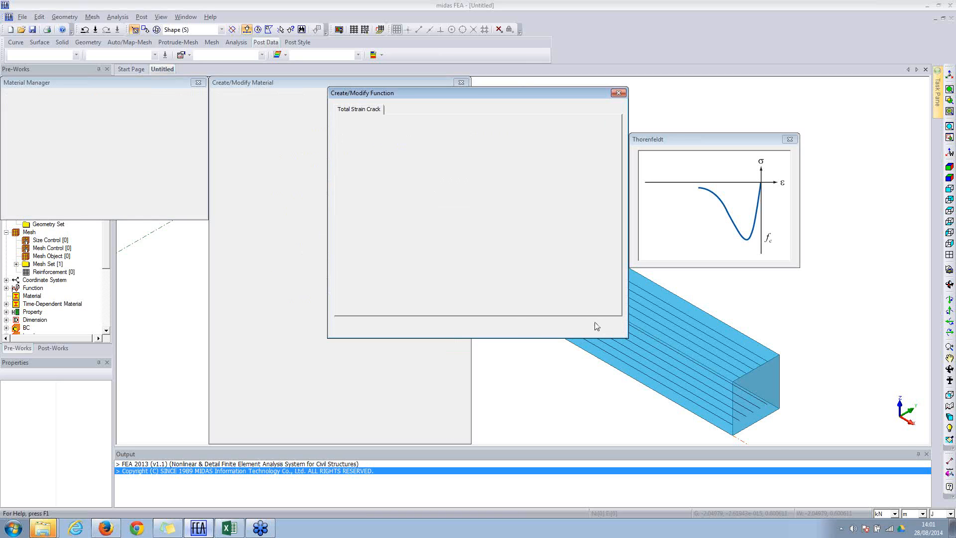
Step: Set the model type to Shear and compare the Constant function type with Elastic, keeping Elastic
{"action": "left_click", "coordinate": [552, 129]}
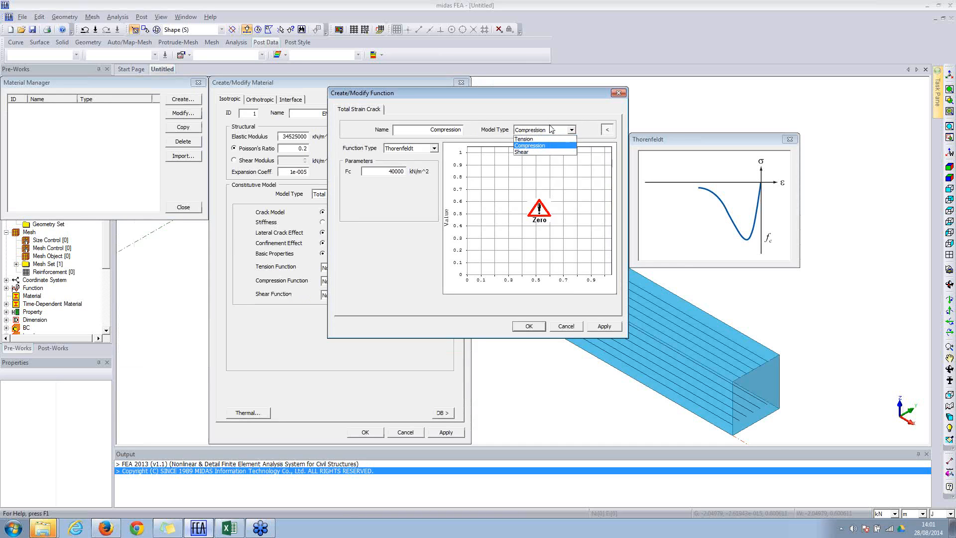
{"action": "left_click", "coordinate": [523, 152]}
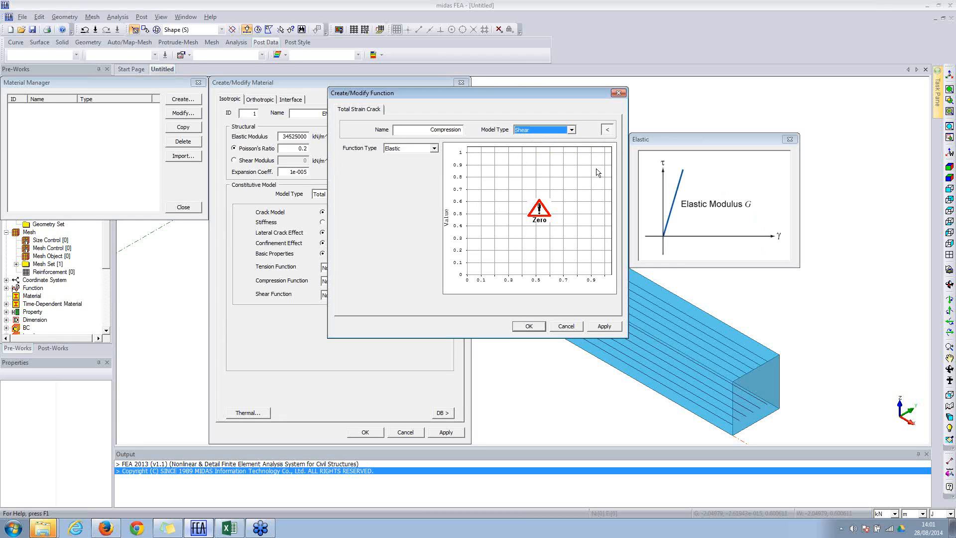
{"action": "left_click", "coordinate": [420, 148]}
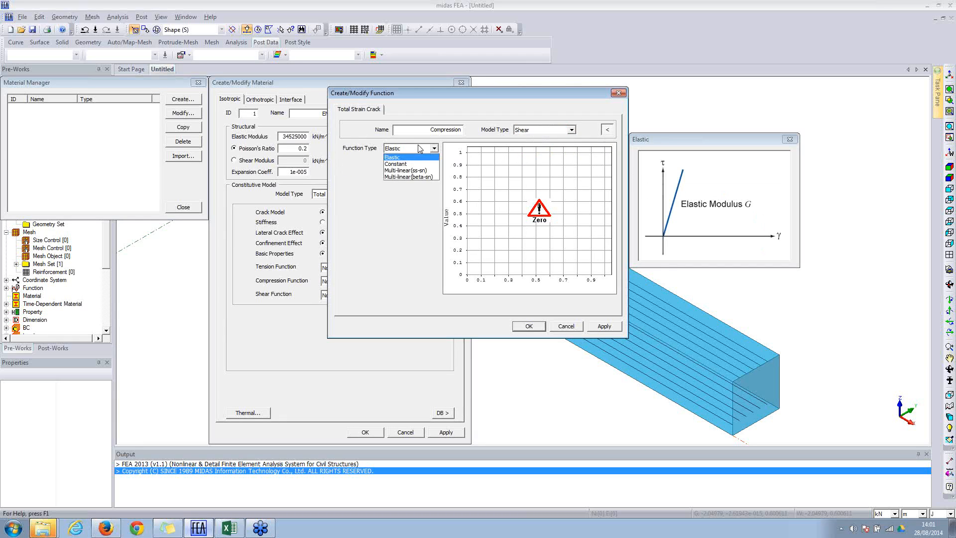
{"action": "left_click", "coordinate": [401, 164]}
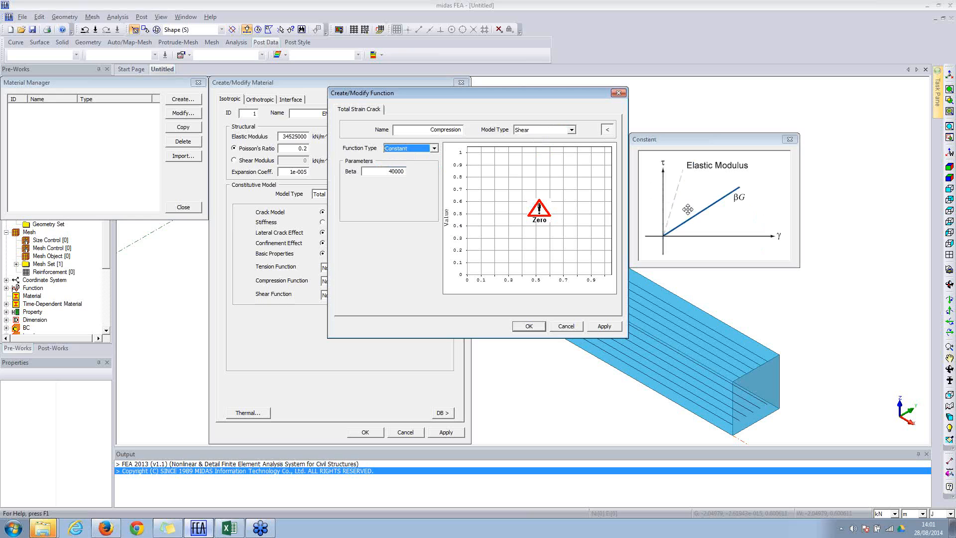
{"action": "double_click", "coordinate": [396, 171]}
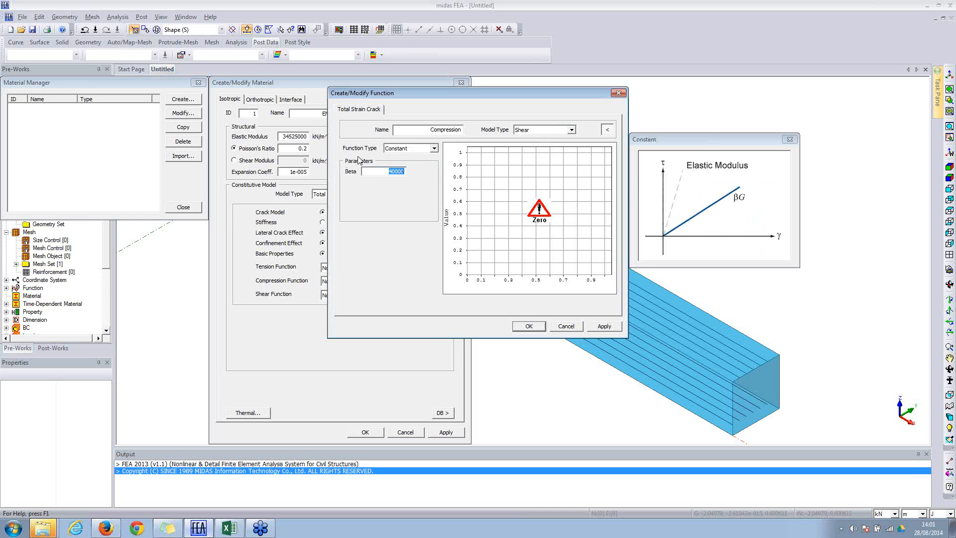
{"action": "left_click", "coordinate": [416, 150]}
{"action": "left_click", "coordinate": [408, 156]}
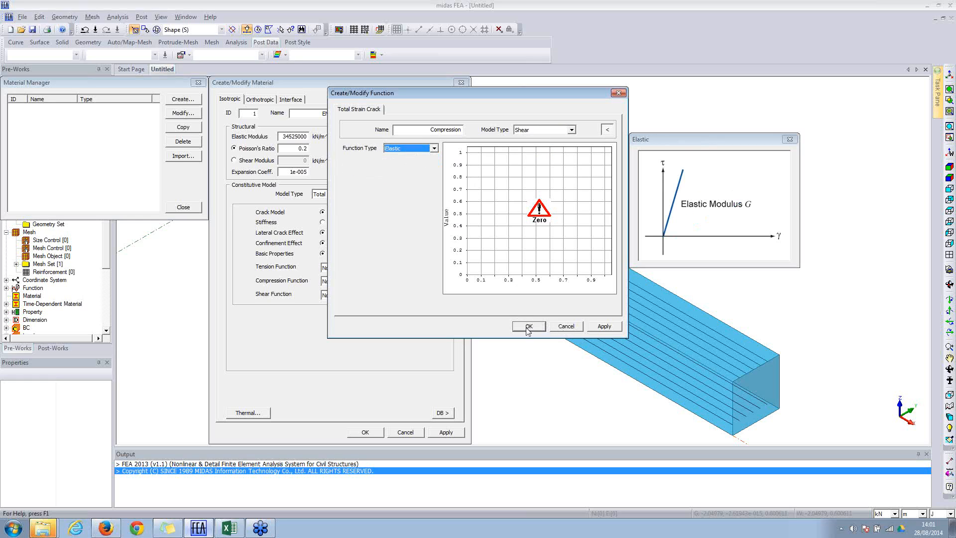
Step: Name the elastic shear function Shear and save it, returning to the concrete material definition
{"action": "double_click", "coordinate": [426, 128]}
{"action": "type", "text": "Shear"}
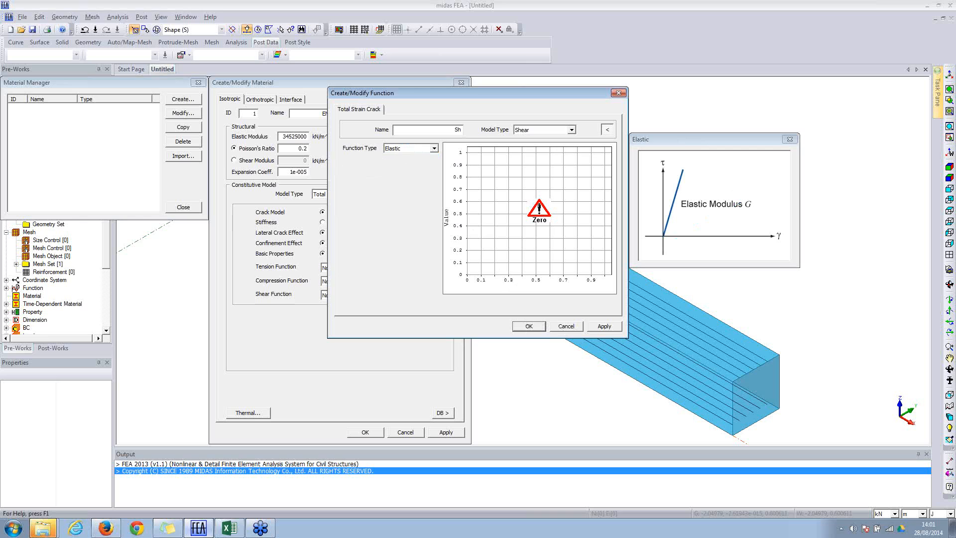
{"action": "left_click", "coordinate": [526, 324]}
Step: Assign the Tension, Compression and Shear functions to the C40/50 concrete and add the material to the model
{"action": "left_click", "coordinate": [344, 265]}
{"action": "left_click", "coordinate": [337, 281]}
{"action": "left_click", "coordinate": [336, 281]}
{"action": "left_click", "coordinate": [334, 297]}
{"action": "left_click", "coordinate": [334, 297]}
{"action": "left_click", "coordinate": [335, 312]}
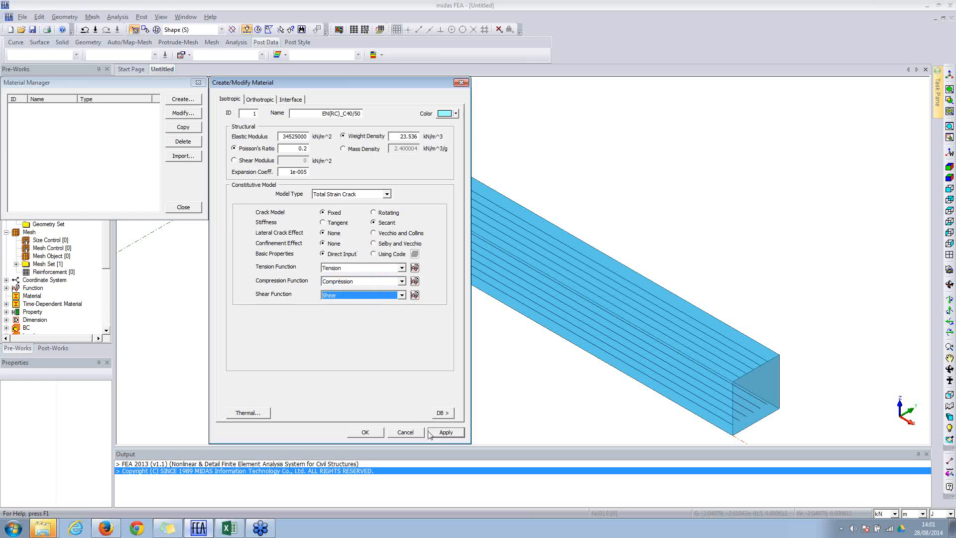
{"action": "left_click", "coordinate": [445, 432]}
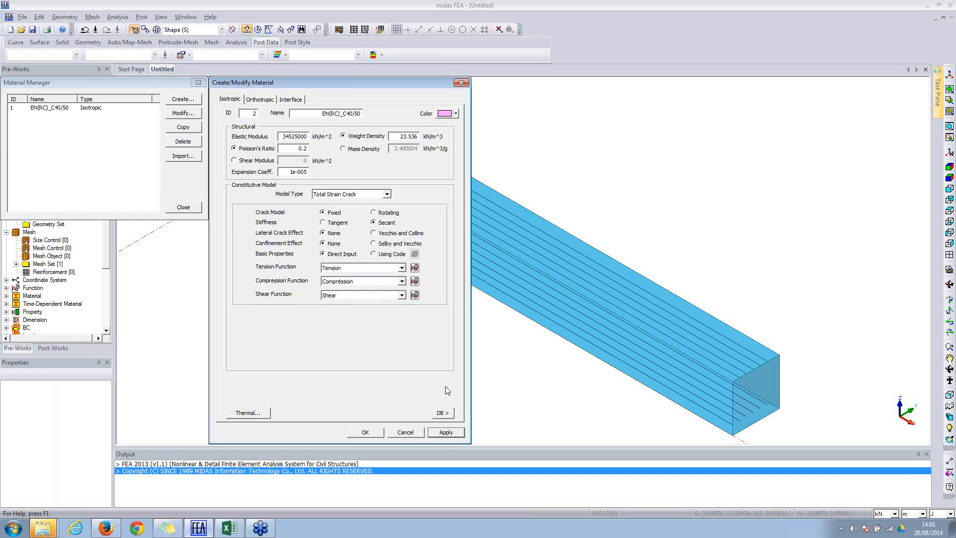
Step: Load steel grade S460 from the EN(S) material database into the second isotropic material
{"action": "left_click", "coordinate": [445, 413]}
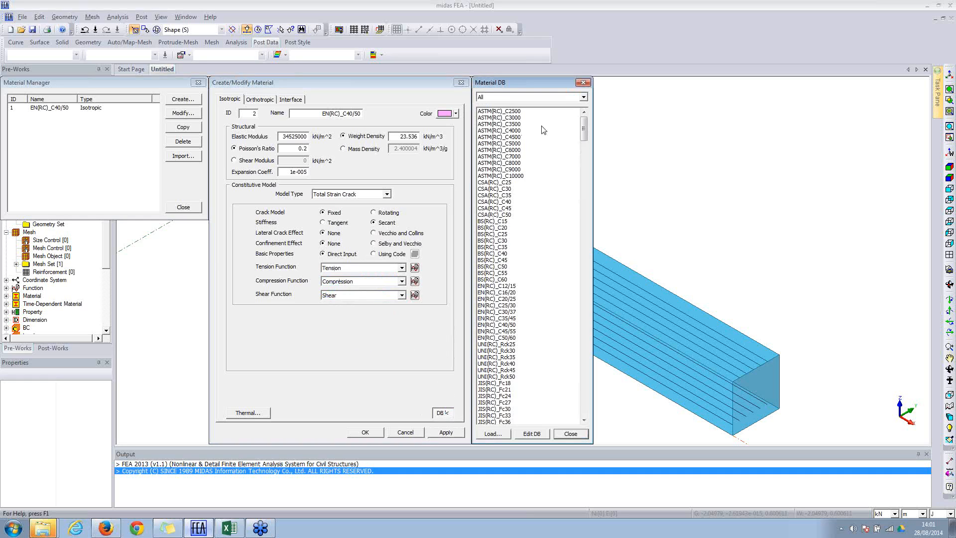
{"action": "left_click", "coordinate": [555, 96]}
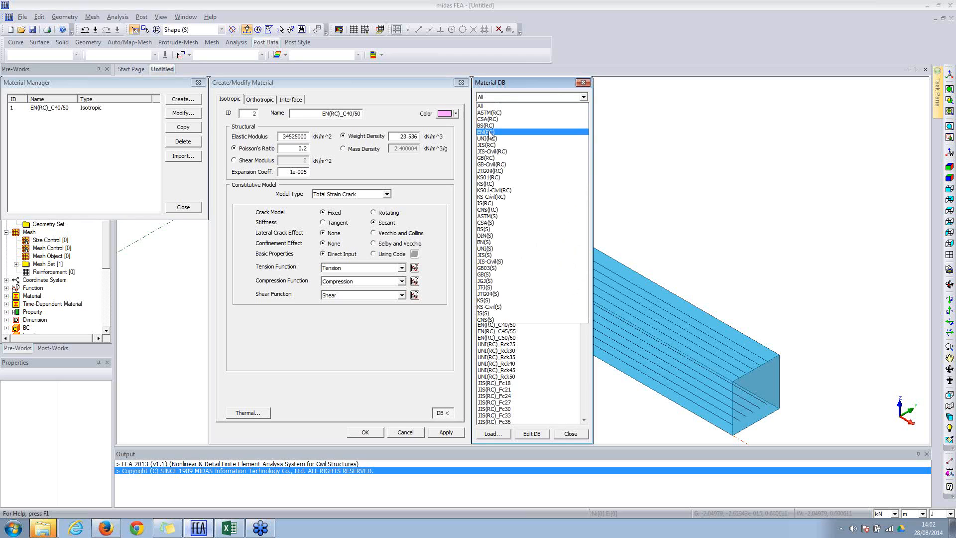
{"action": "left_click", "coordinate": [484, 229]}
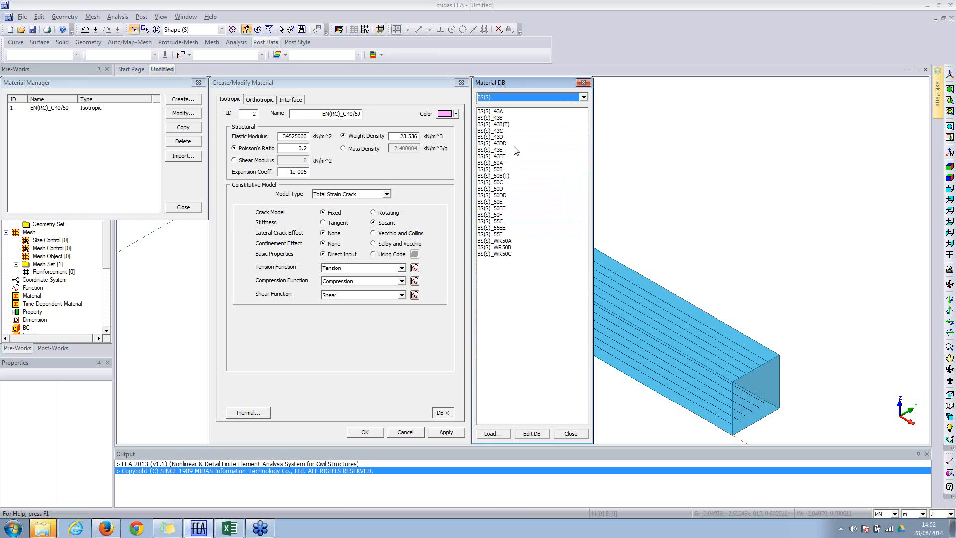
{"action": "left_click", "coordinate": [522, 96]}
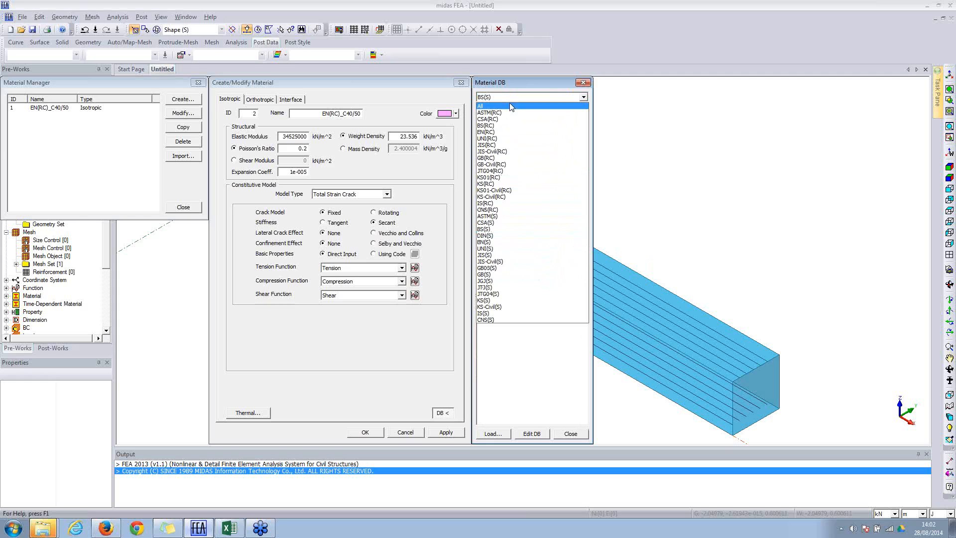
{"action": "left_click", "coordinate": [489, 242]}
{"action": "left_click", "coordinate": [498, 137]}
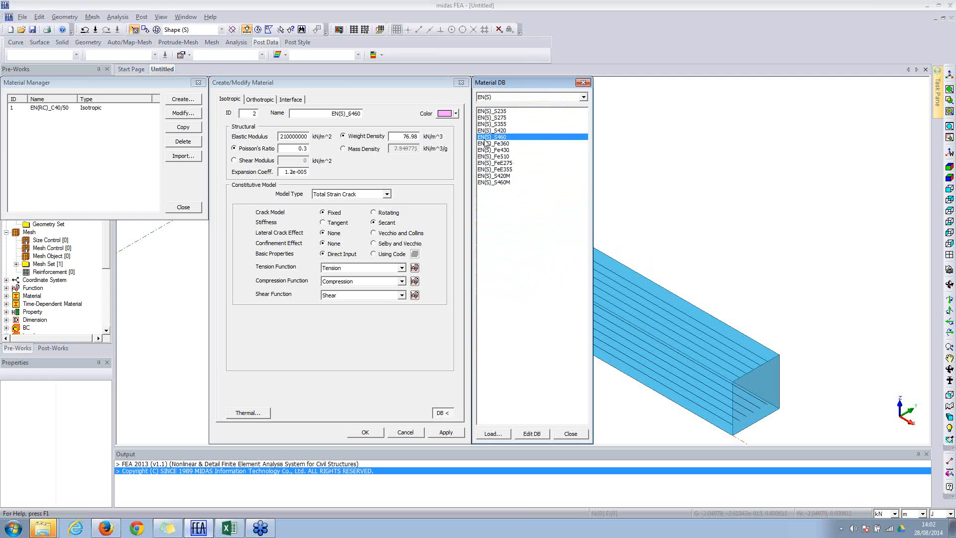
{"action": "left_click", "coordinate": [571, 434]}
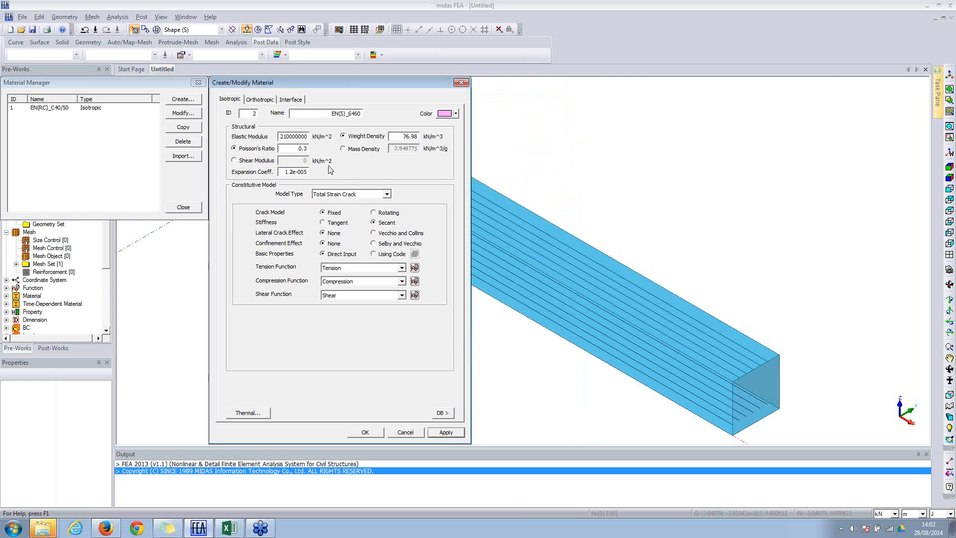
Step: Give the S460 steel a Von Mises model with an initial yield stress of 460000 kN/m² and save the material
{"action": "left_click", "coordinate": [341, 194]}
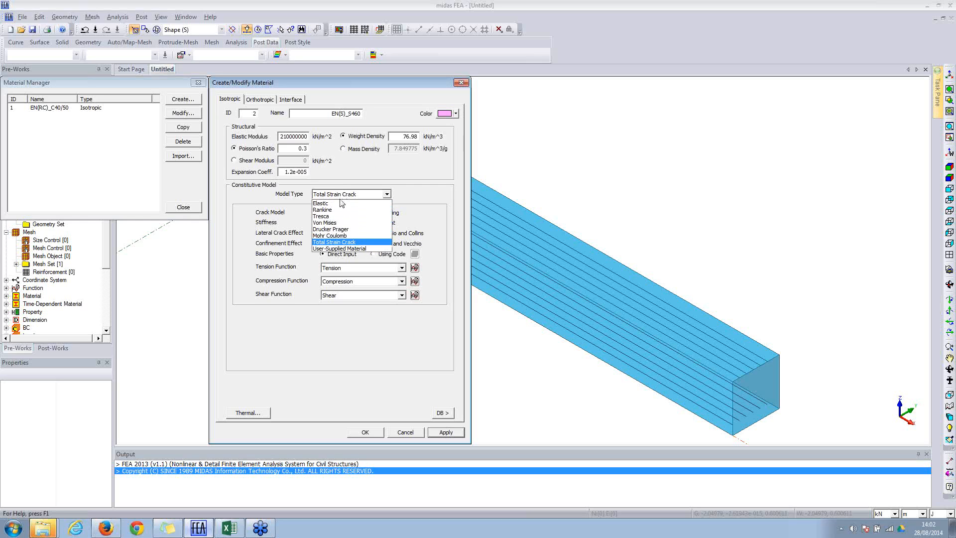
{"action": "left_click", "coordinate": [332, 215]}
{"action": "left_click_drag", "start_coordinate": [386, 216], "coordinate": [413, 215]}
{"action": "type", "text": "460000"}
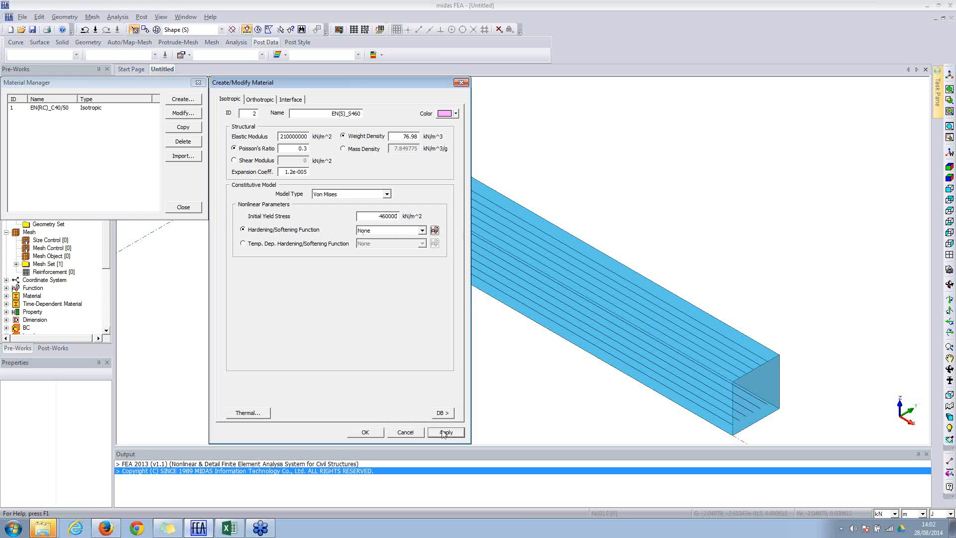
{"action": "left_click", "coordinate": [366, 432]}
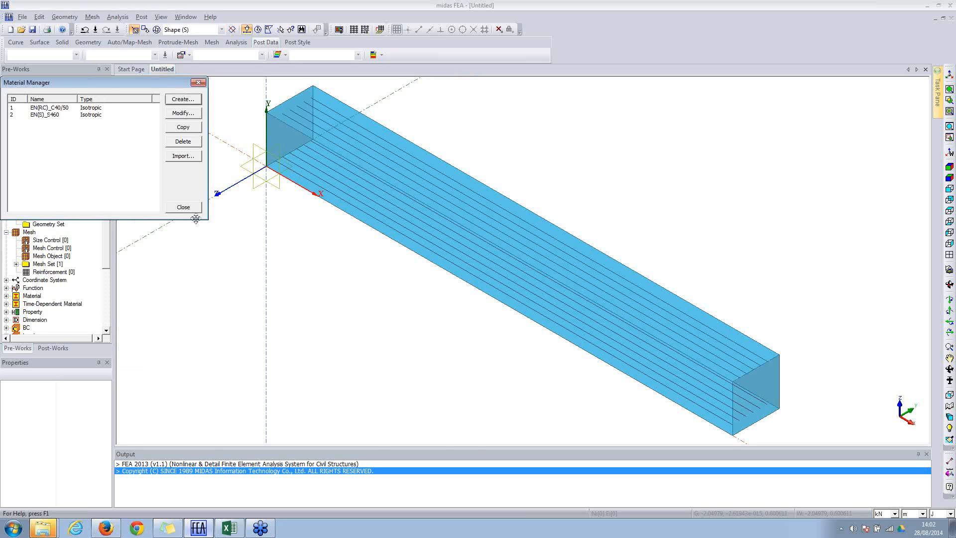
Step: Create a 3D solid property named Concrete that uses the EN(RC)_C40/50 material
{"action": "left_click", "coordinate": [185, 207]}
{"action": "left_click", "coordinate": [115, 17]}
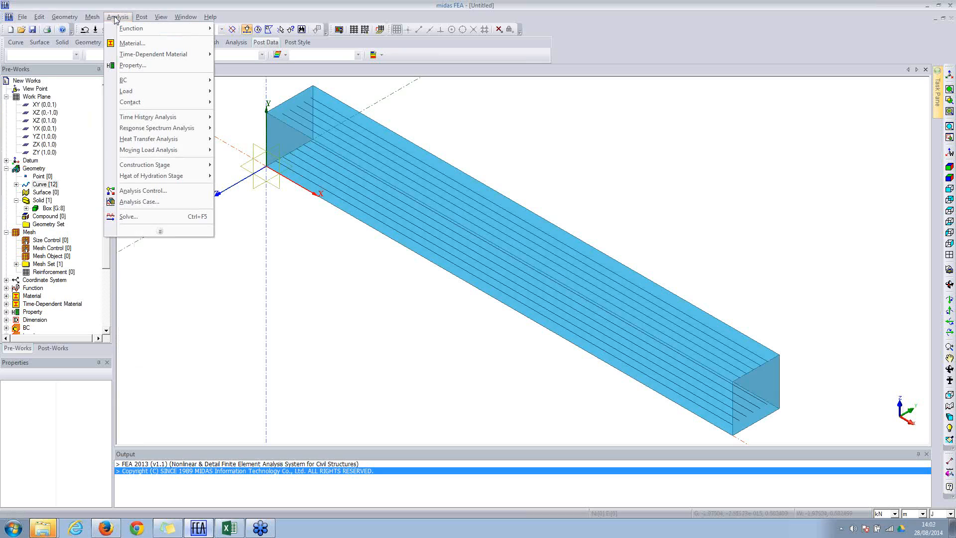
{"action": "left_click", "coordinate": [130, 71]}
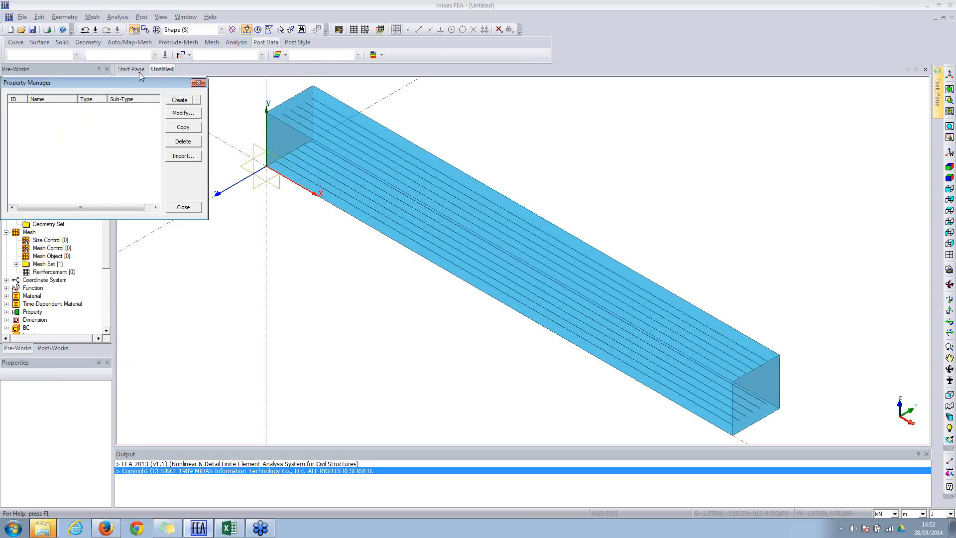
{"action": "left_click", "coordinate": [199, 100]}
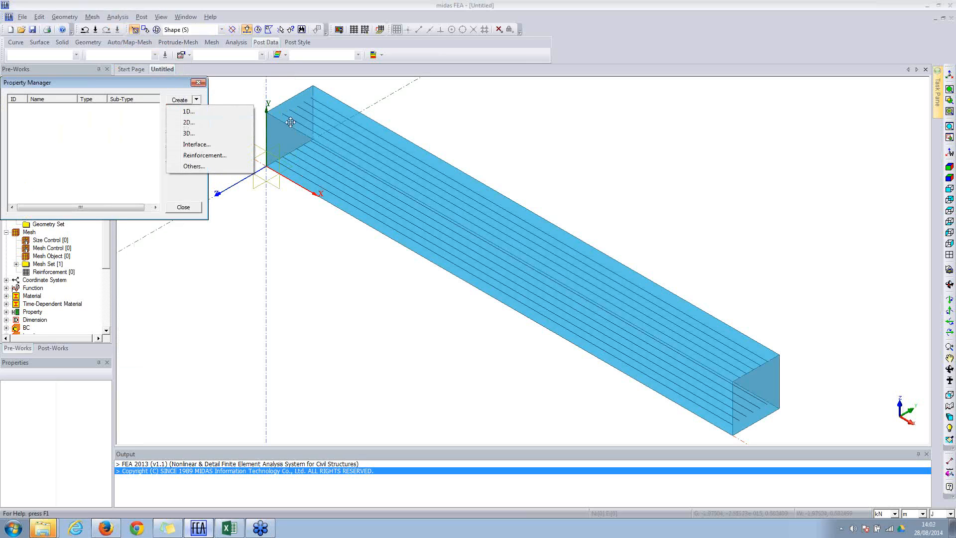
{"action": "left_click", "coordinate": [207, 136]}
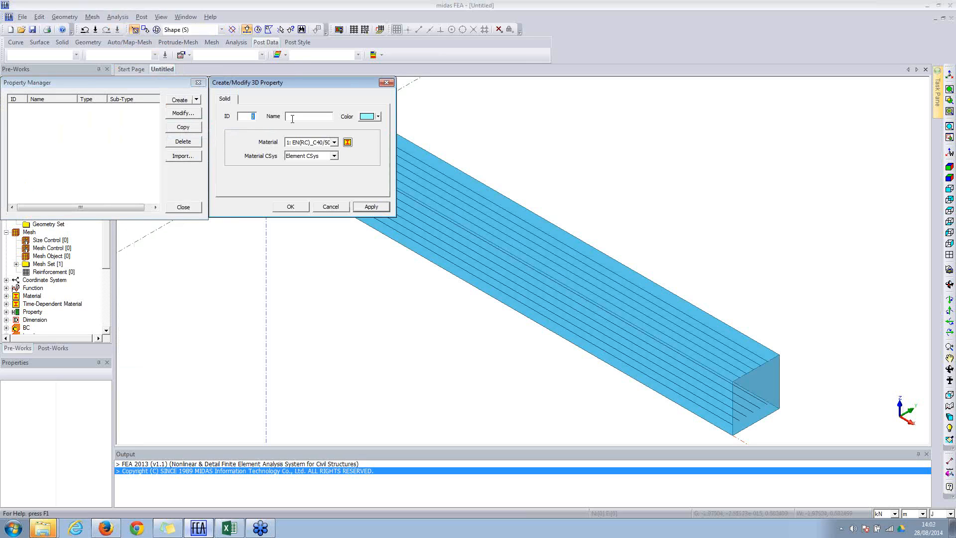
{"action": "type", "text": "Concrete"}
{"action": "left_click", "coordinate": [291, 206]}
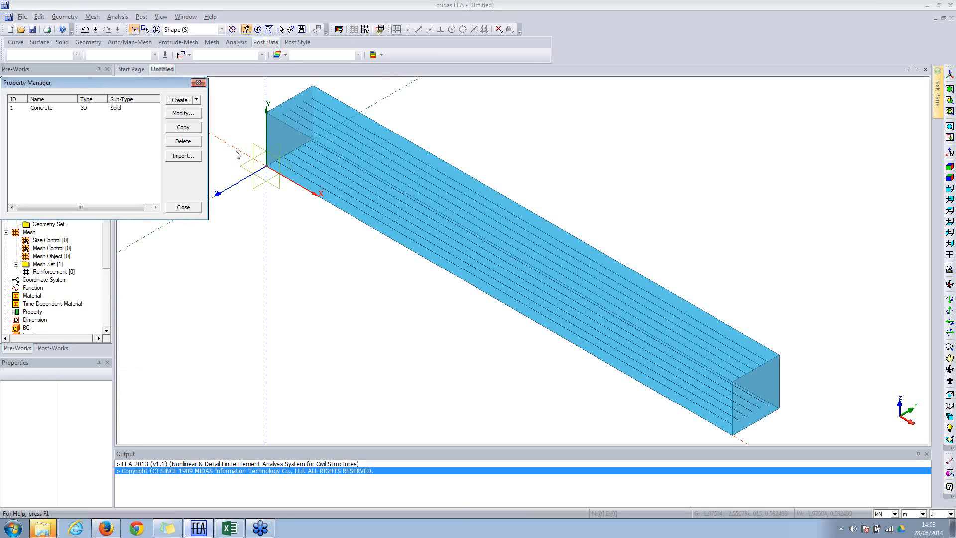
Step: Start a new reinforcement bar property named rebar and assign it the EN(S)_S460 material
{"action": "left_click", "coordinate": [197, 100]}
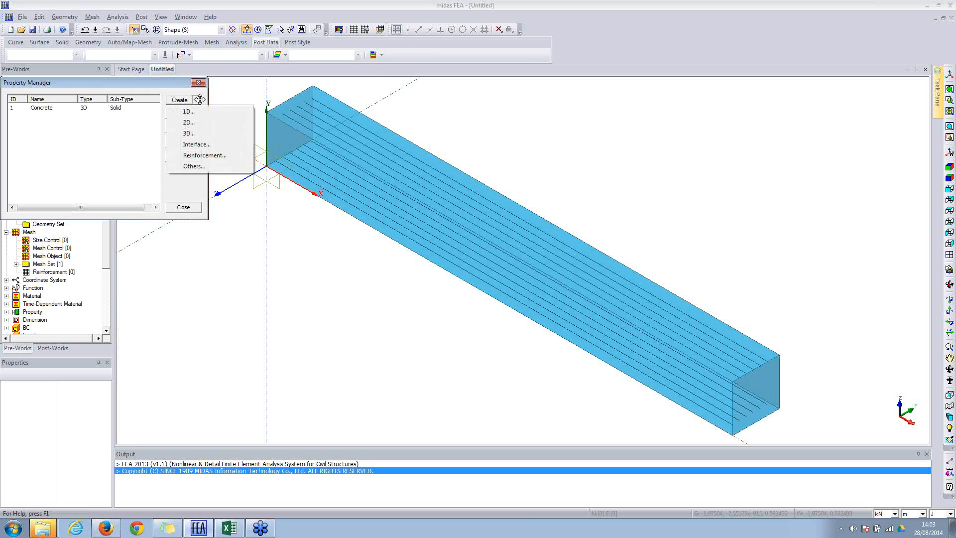
{"action": "left_click", "coordinate": [189, 155]}
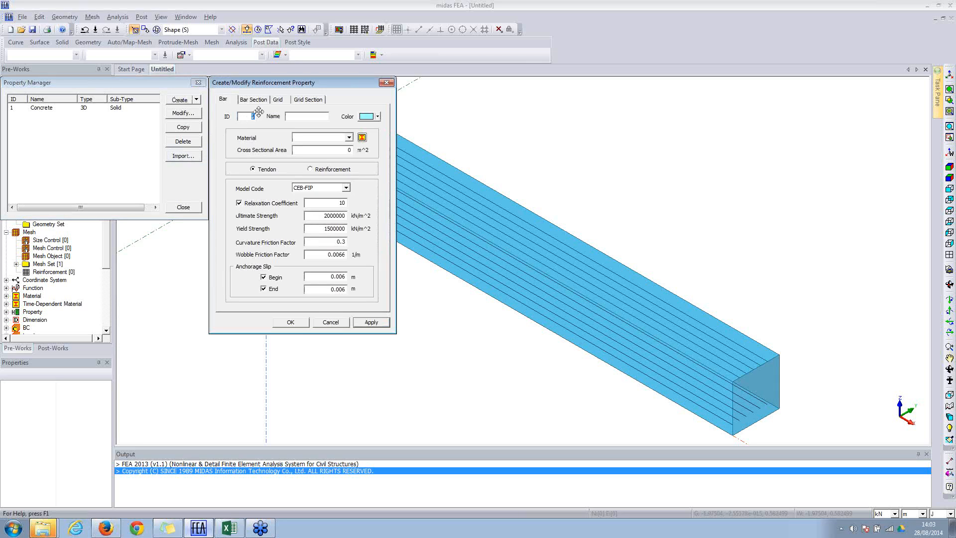
{"action": "left_click_drag", "start_coordinate": [302, 85], "coordinate": [401, 117]}
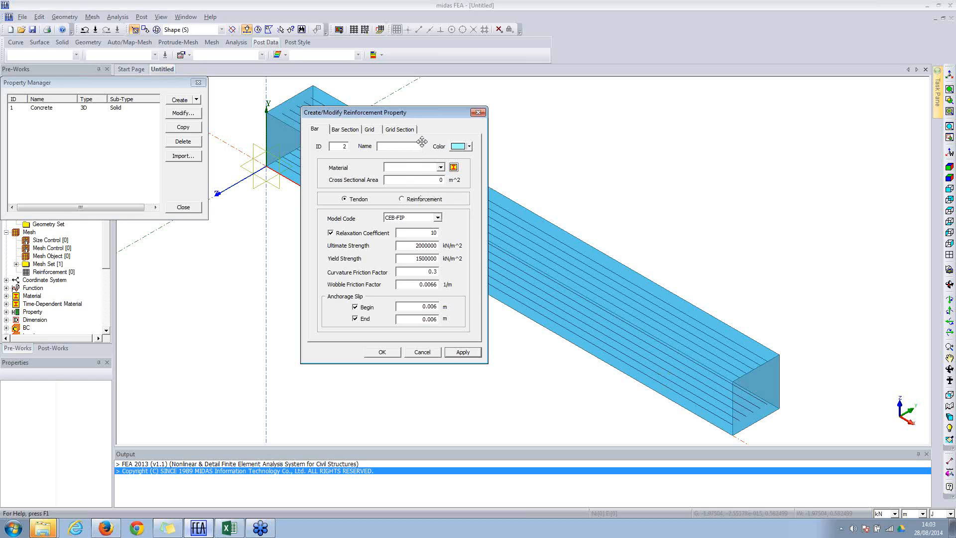
{"action": "type", "text": "ebar"}
{"action": "left_click", "coordinate": [426, 167]}
{"action": "left_click", "coordinate": [418, 183]}
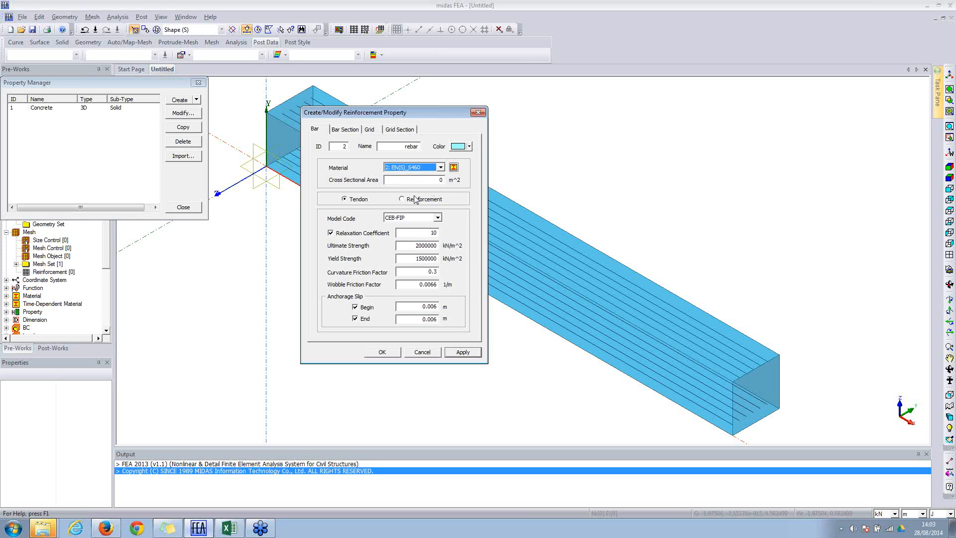
Step: Set the bar's cross-sectional area to 3.14*.025*.025/4 m², make it Reinforcement instead of Tendon, and add the property
{"action": "left_click_drag", "start_coordinate": [412, 183], "coordinate": [453, 185]}
{"action": "type", "text": "3.14*.025*.025"}
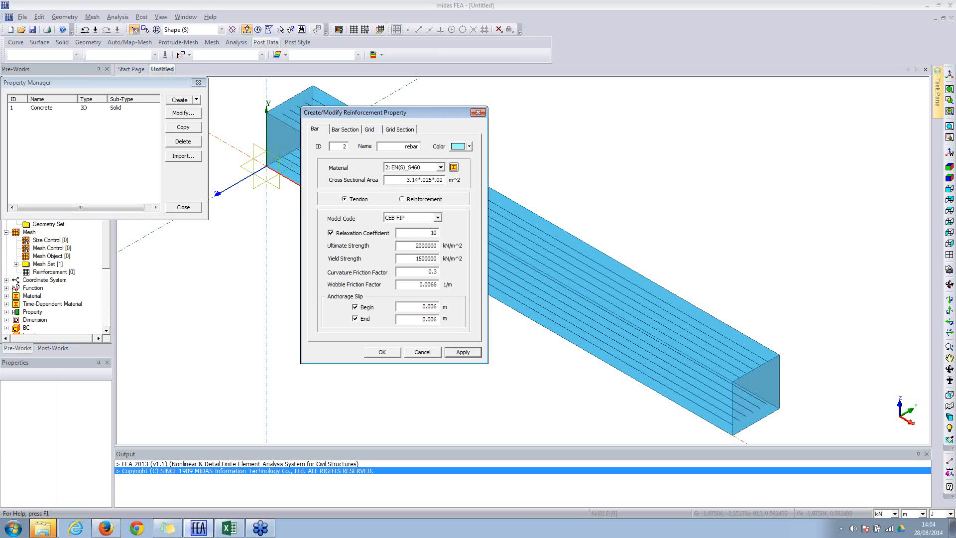
{"action": "type", "text": "/4"}
{"action": "left_click", "coordinate": [429, 221]}
{"action": "left_click", "coordinate": [430, 221]}
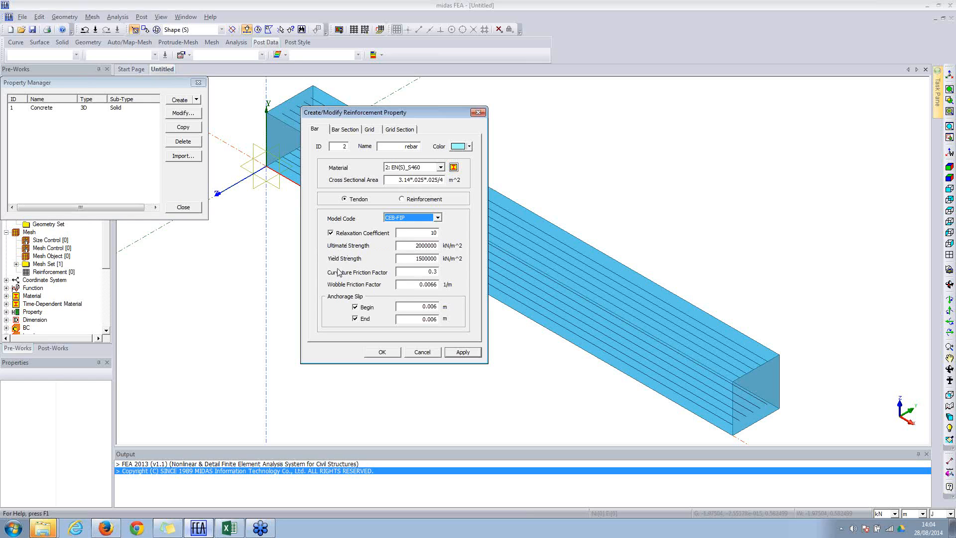
{"action": "left_click_drag", "start_coordinate": [417, 306], "coordinate": [442, 305]}
{"action": "left_click", "coordinate": [412, 200]}
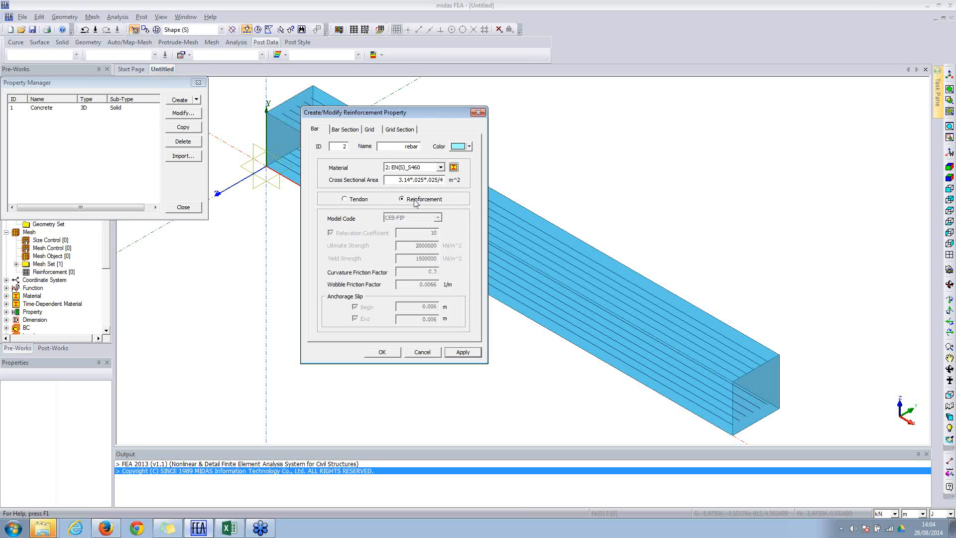
{"action": "left_click", "coordinate": [463, 352]}
Step: Add a Bar Section reinforcement property also named rebar and close the property manager
{"action": "left_click", "coordinate": [345, 129]}
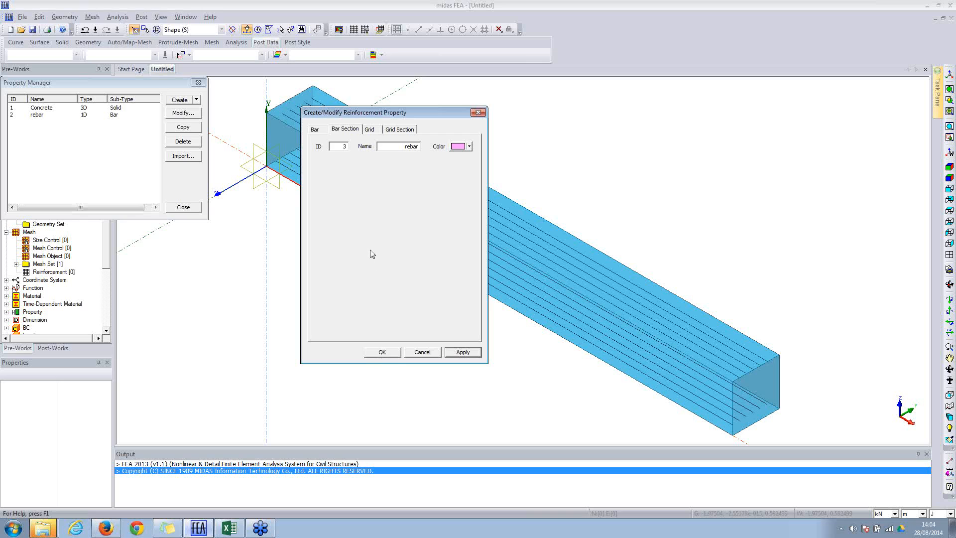
{"action": "left_click", "coordinate": [381, 352]}
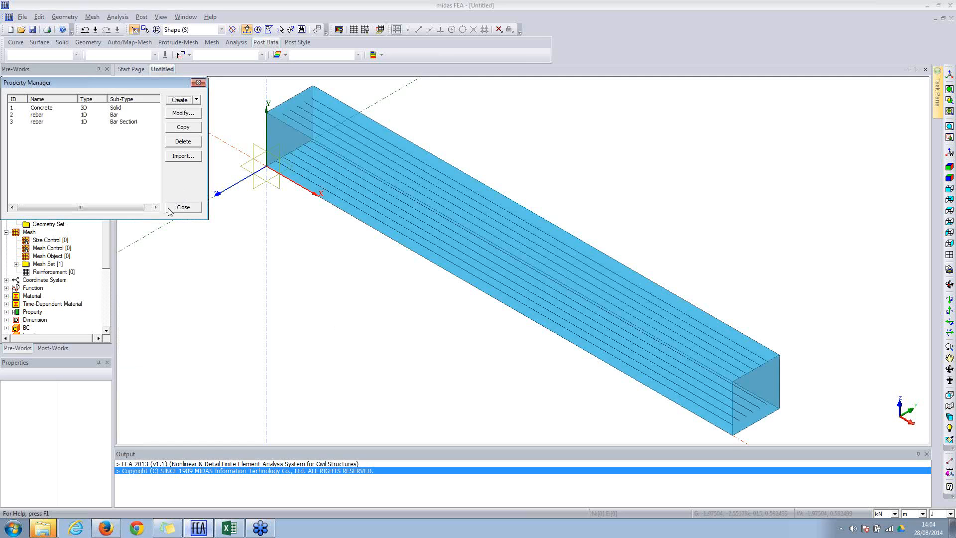
{"action": "left_click", "coordinate": [170, 210]}
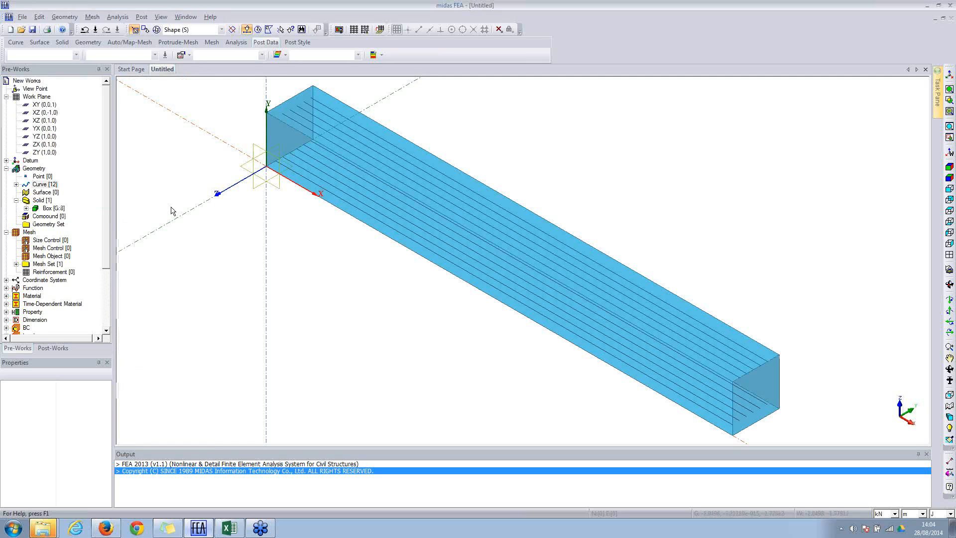
Step: Start solid auto-meshing on the beam box with an element size of 0.1 m and the Concrete property
{"action": "left_click", "coordinate": [99, 20]}
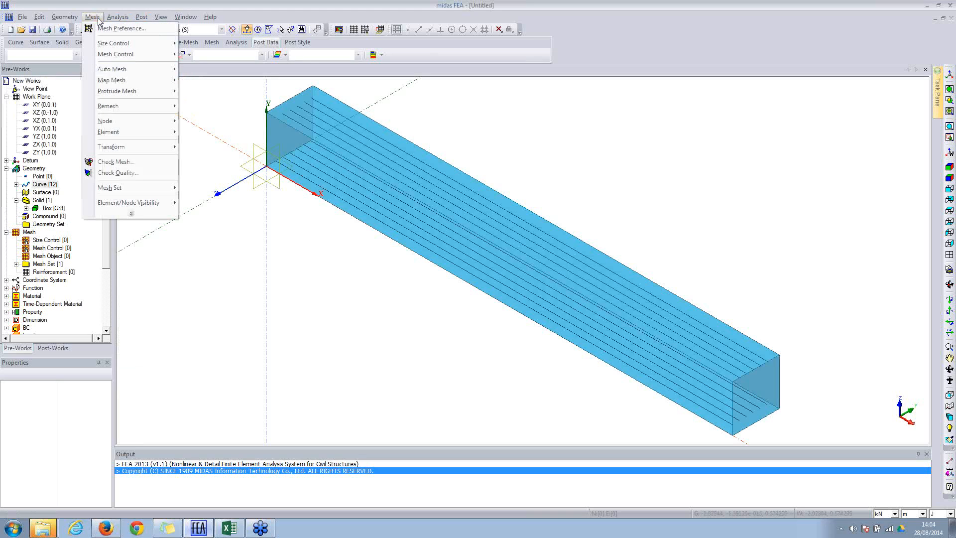
{"action": "mouse_move", "coordinate": [124, 69]}
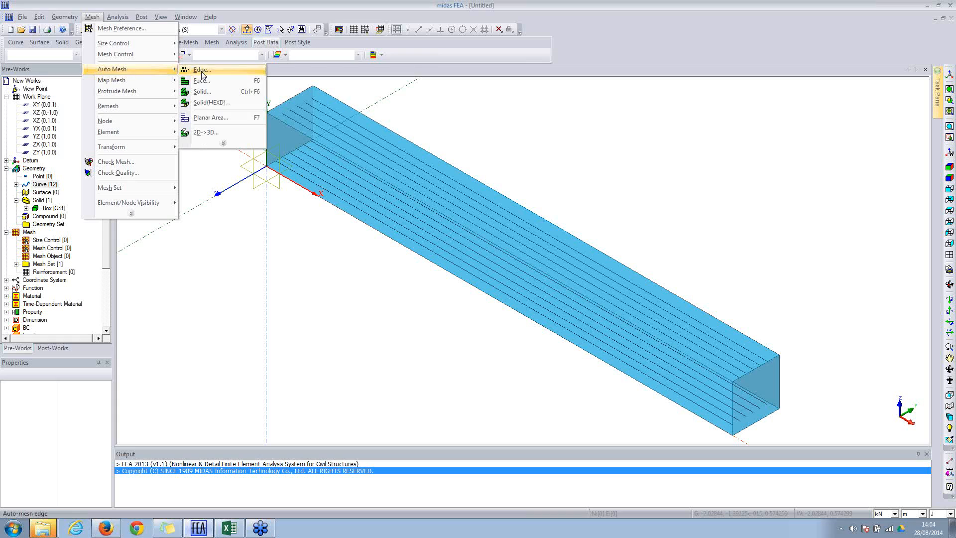
{"action": "left_click", "coordinate": [206, 92]}
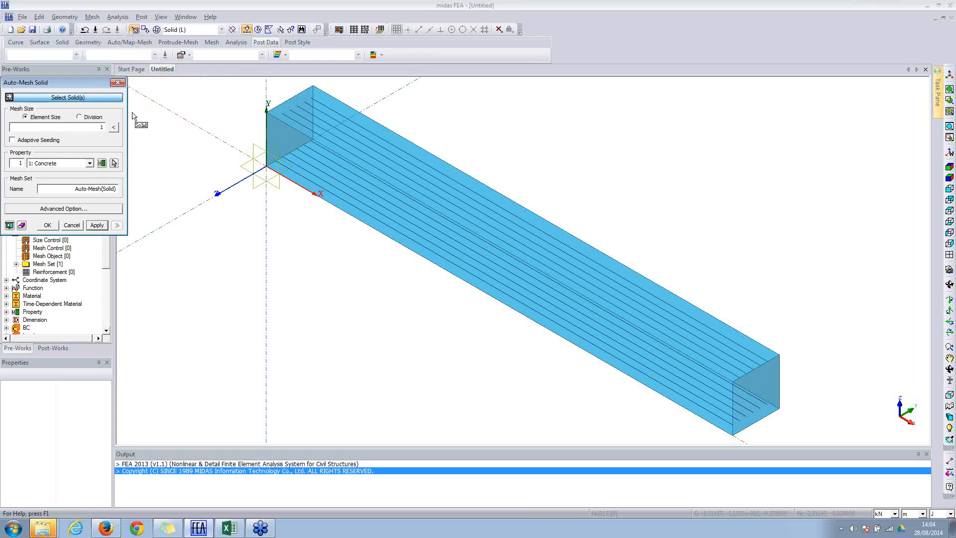
{"action": "left_click_drag", "start_coordinate": [70, 90], "coordinate": [96, 66]}
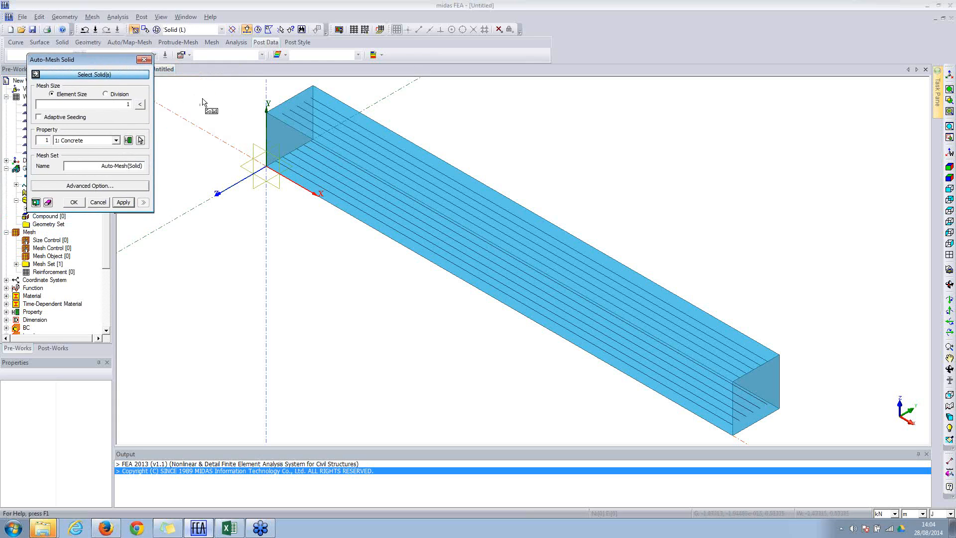
{"action": "left_click", "coordinate": [272, 123]}
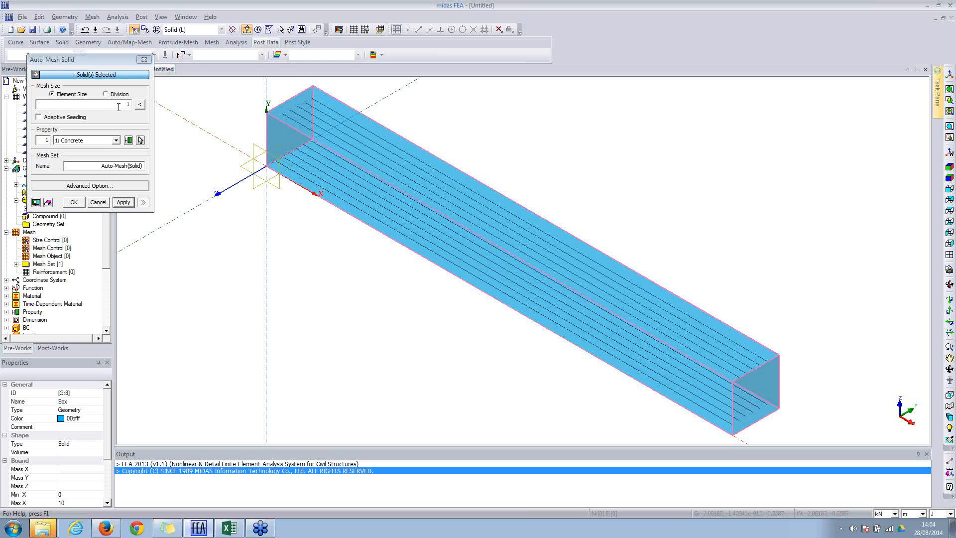
{"action": "left_click", "coordinate": [122, 106]}
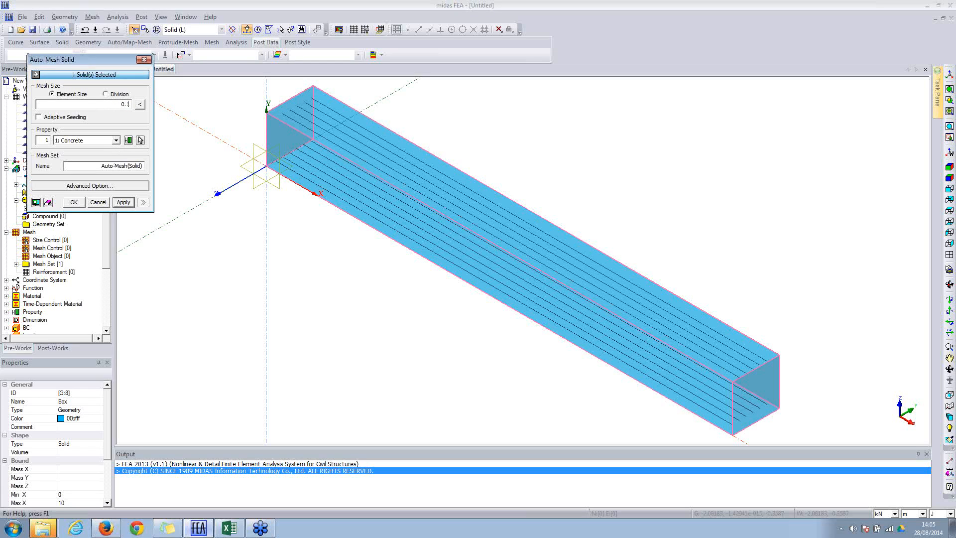
Step: Try meshing the beam box with the default advanced options and undo the generated mesh
{"action": "left_click", "coordinate": [36, 202]}
{"action": "left_click", "coordinate": [122, 201]}
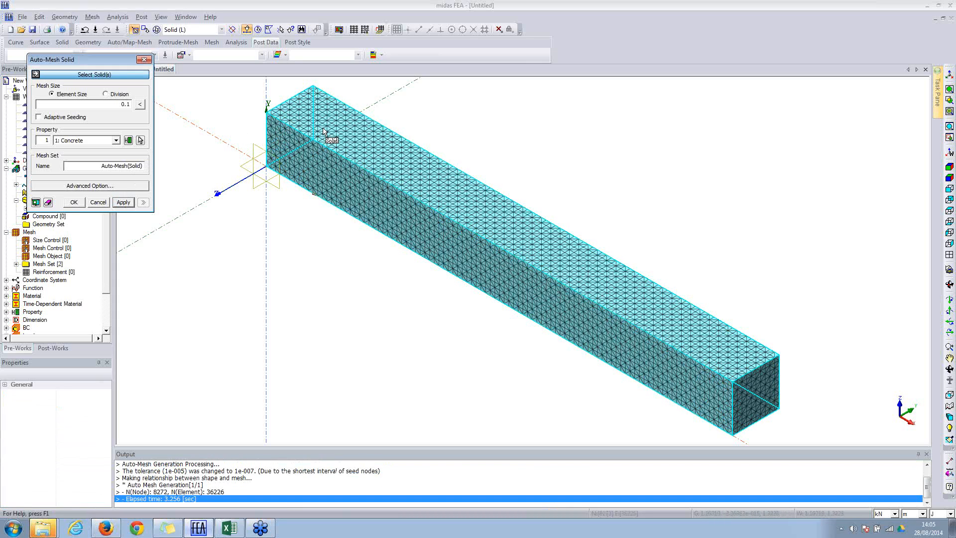
{"action": "left_click", "coordinate": [84, 31]}
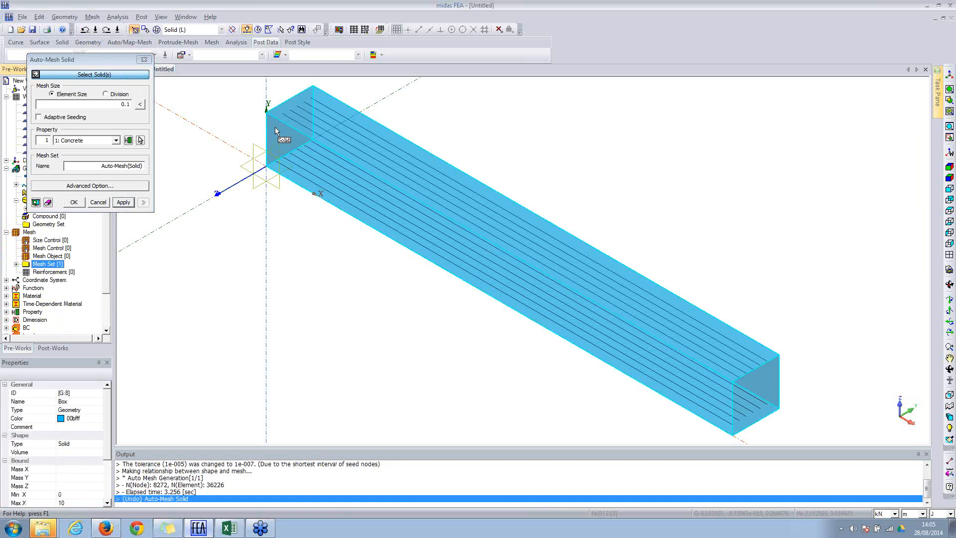
Step: Enable Try Mapped-Mesh with mid-side nodes generated on the map mesh in the solid meshing options
{"action": "left_click", "coordinate": [101, 188]}
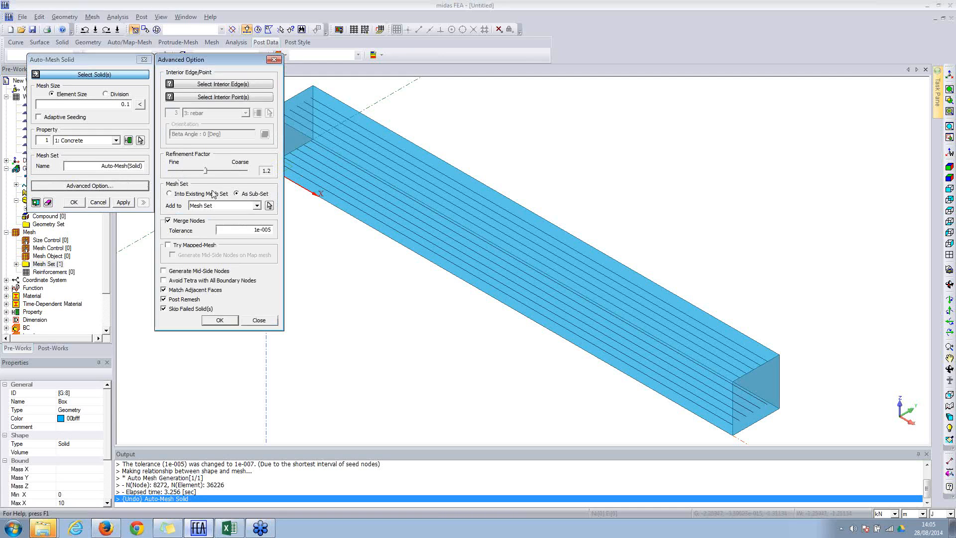
{"action": "left_click", "coordinate": [178, 246]}
{"action": "left_click", "coordinate": [173, 255]}
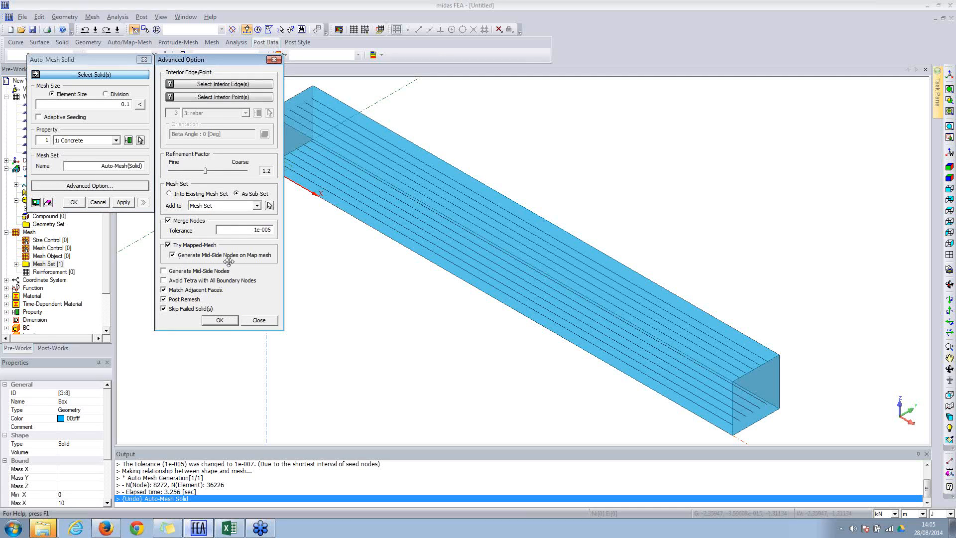
{"action": "left_click", "coordinate": [229, 321]}
Step: Mesh the beam box at 0.1 m element size into a mesh set named concrete
{"action": "left_click", "coordinate": [273, 152]}
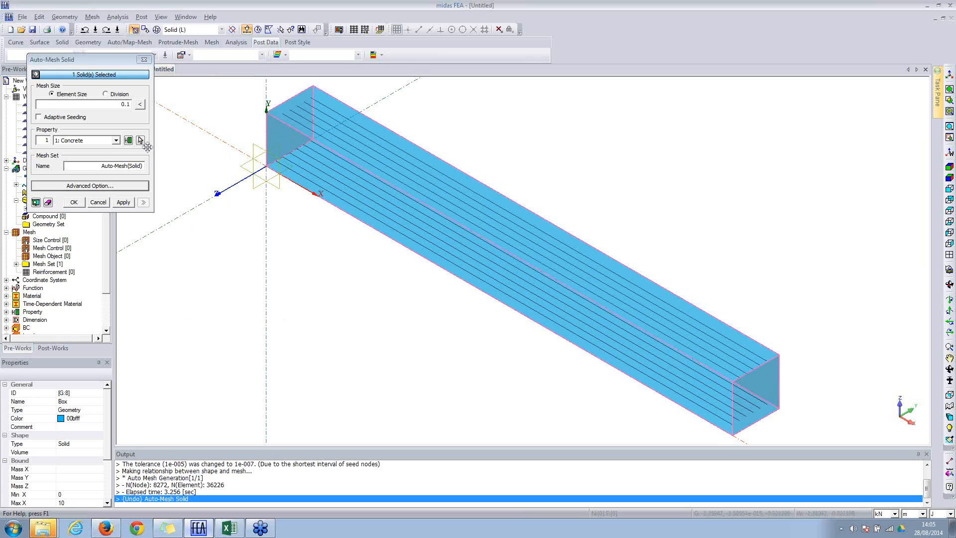
{"action": "left_click", "coordinate": [42, 201]}
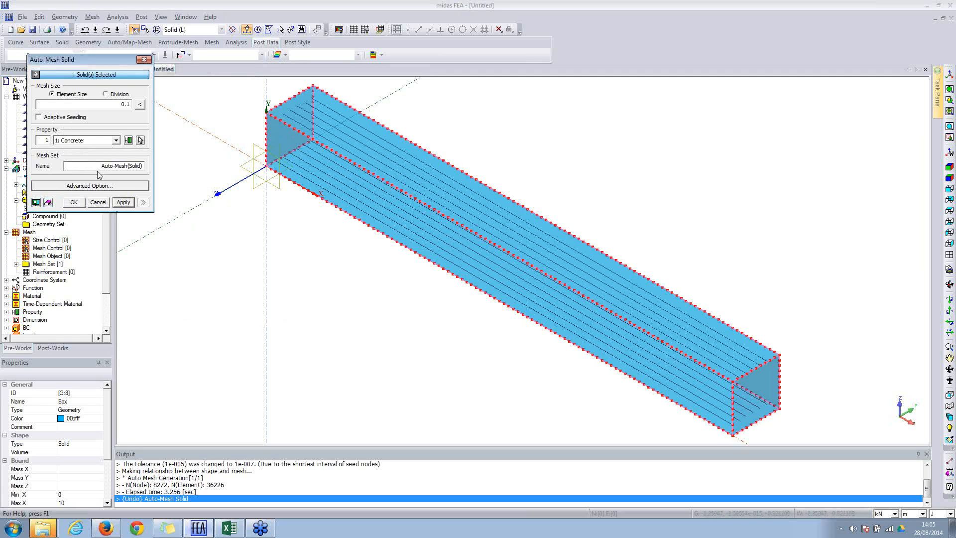
{"action": "left_click_drag", "start_coordinate": [95, 170], "coordinate": [142, 171]}
{"action": "type", "text": "concrete"}
{"action": "left_click", "coordinate": [74, 201]}
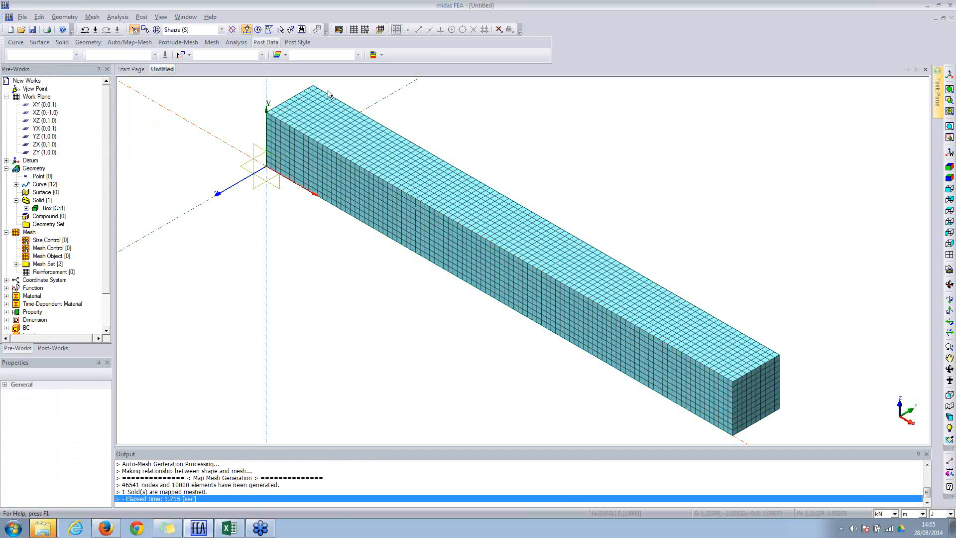
Step: Hide all mesh sets and the box solid so only the reinforcement lines are displayed
{"action": "left_click", "coordinate": [94, 19]}
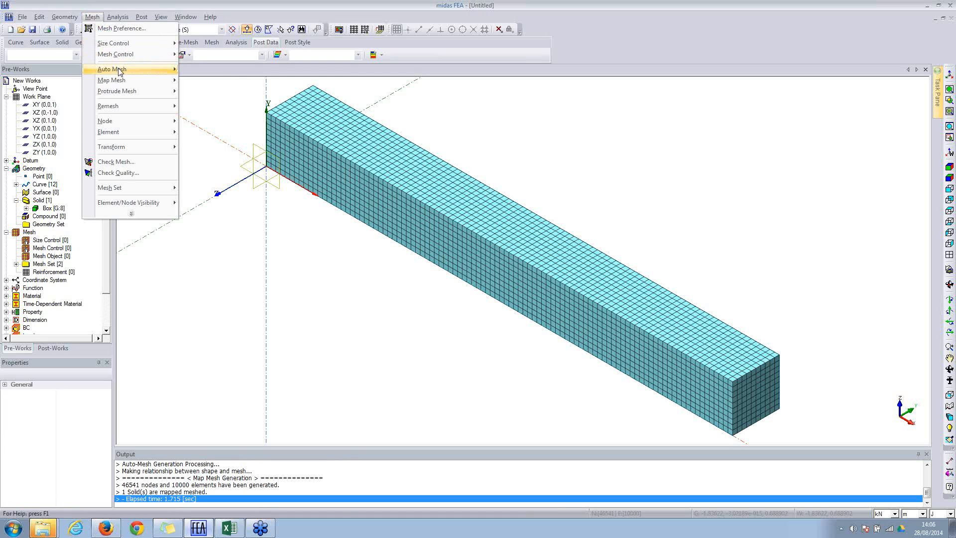
{"action": "mouse_move", "coordinate": [112, 70]}
{"action": "left_click", "coordinate": [202, 278]}
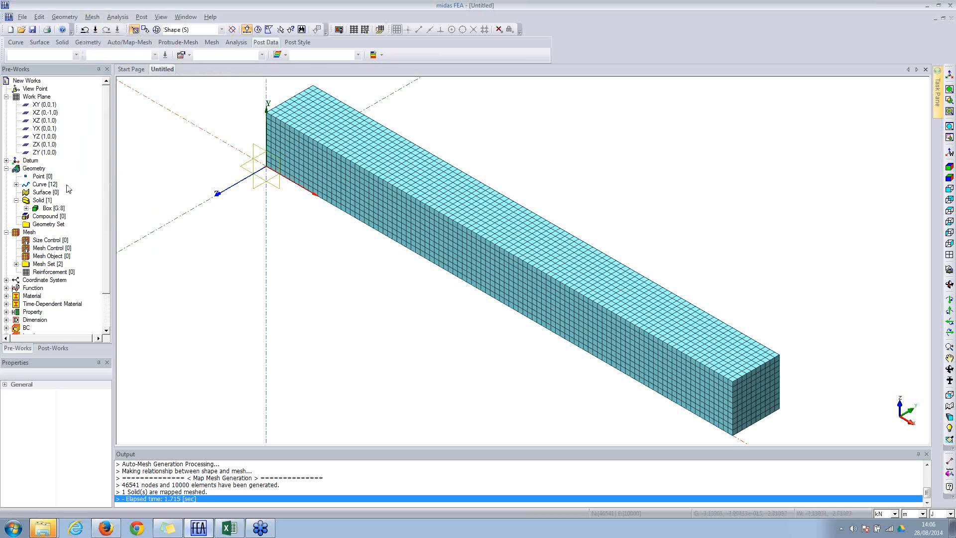
{"action": "right_click", "coordinate": [41, 267]}
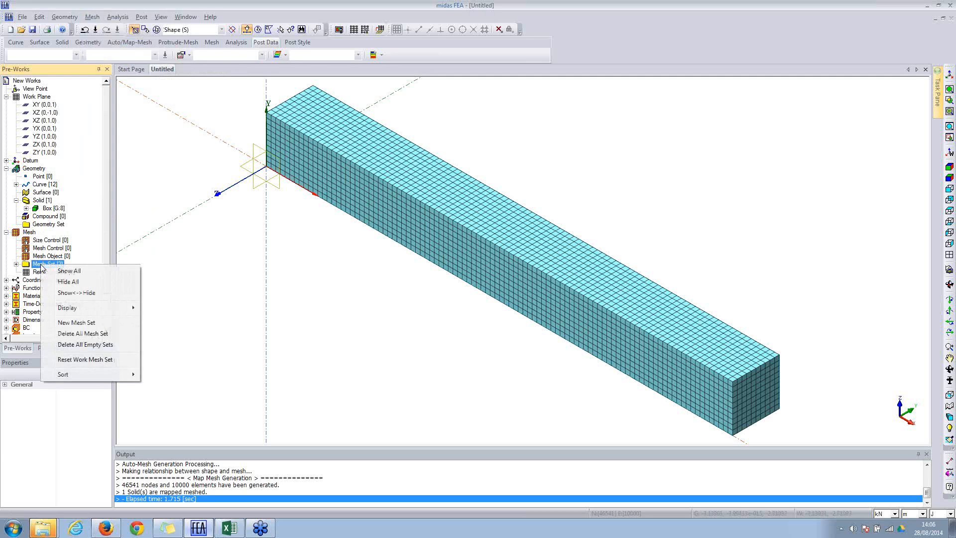
{"action": "left_click", "coordinate": [55, 280]}
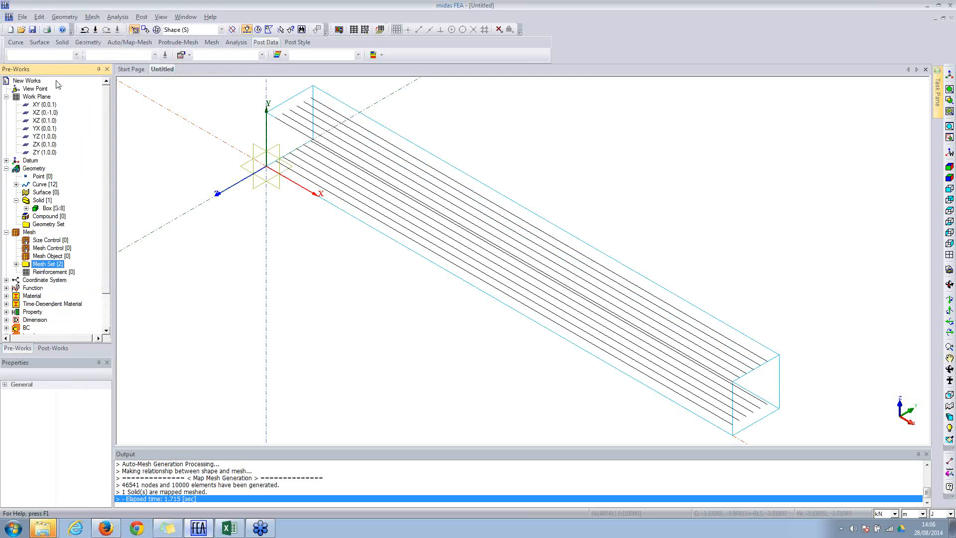
{"action": "left_click", "coordinate": [39, 200]}
{"action": "right_click", "coordinate": [40, 202]}
{"action": "left_click", "coordinate": [55, 218]}
Step: Auto-mesh the 12 reinforcement lines with 10 divisions as Bar in Solid reinforcement using property 2: rebar, naming the mesh set Rebar
{"action": "left_click", "coordinate": [92, 17]}
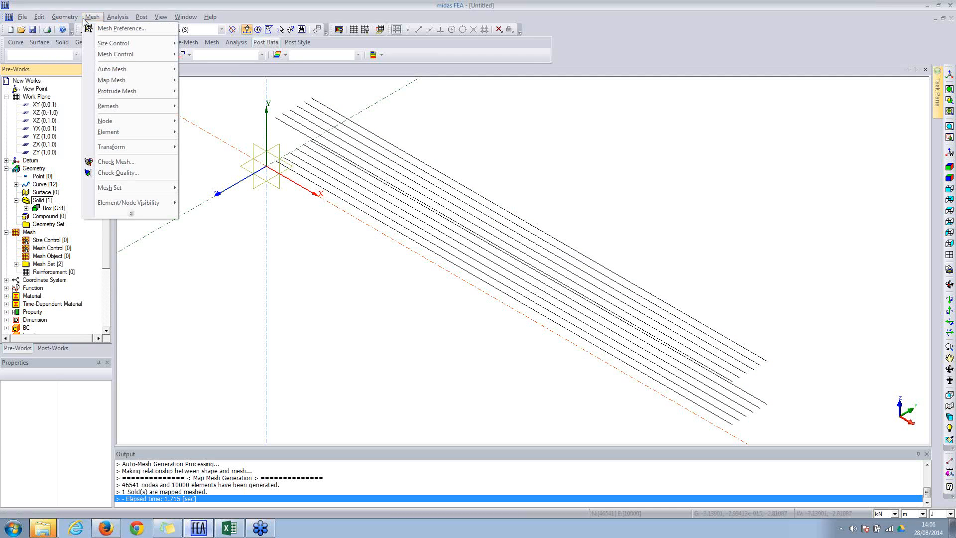
{"action": "mouse_move", "coordinate": [100, 72]}
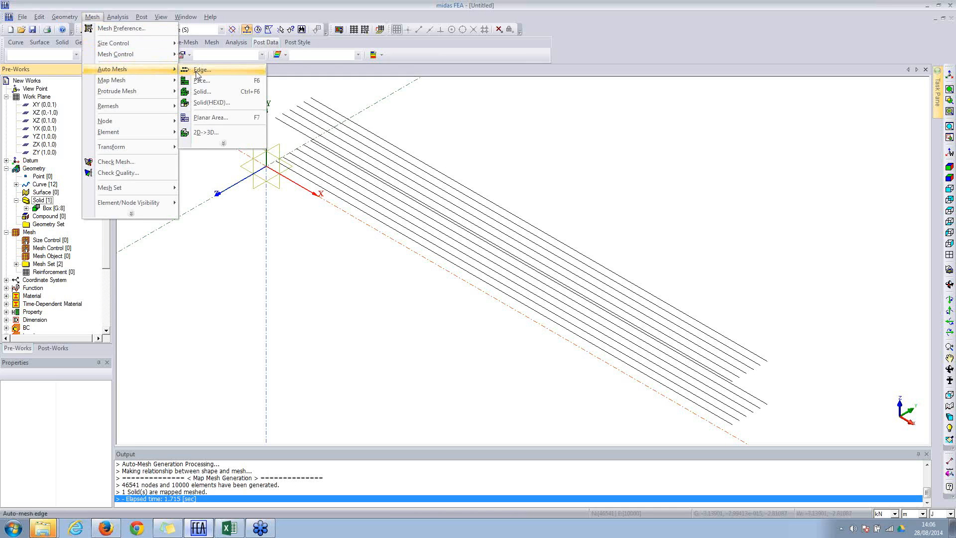
{"action": "left_click", "coordinate": [198, 75]}
{"action": "left_click", "coordinate": [302, 29]}
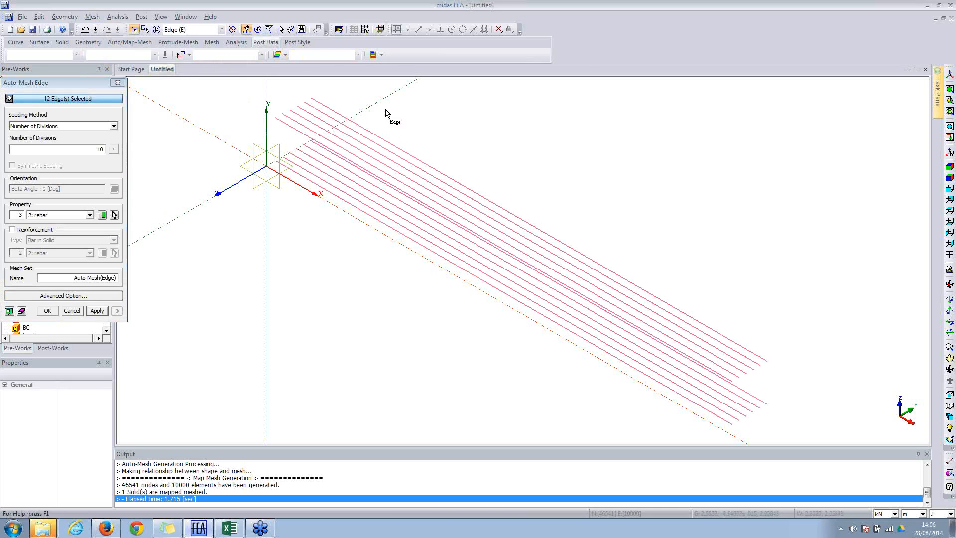
{"action": "left_click_drag", "start_coordinate": [40, 84], "coordinate": [151, 90]}
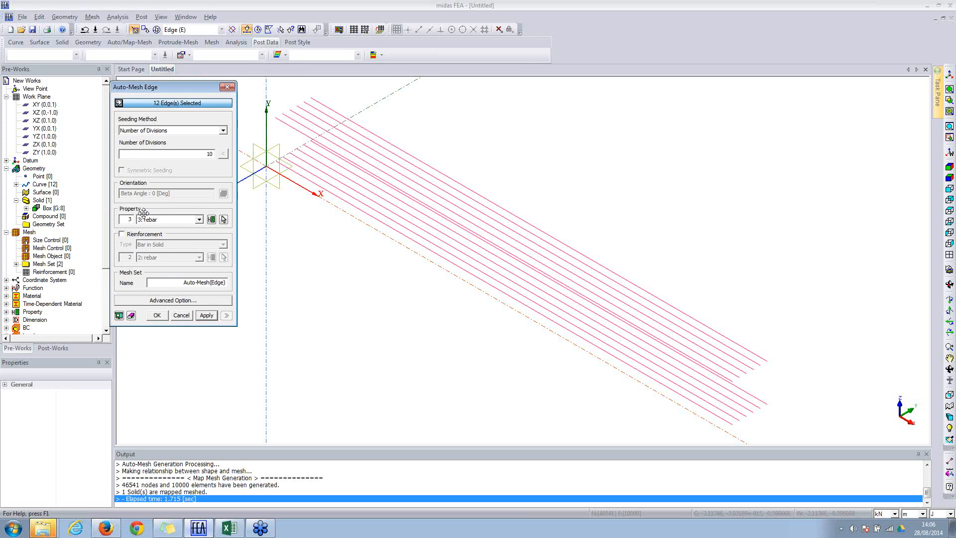
{"action": "left_click", "coordinate": [128, 233]}
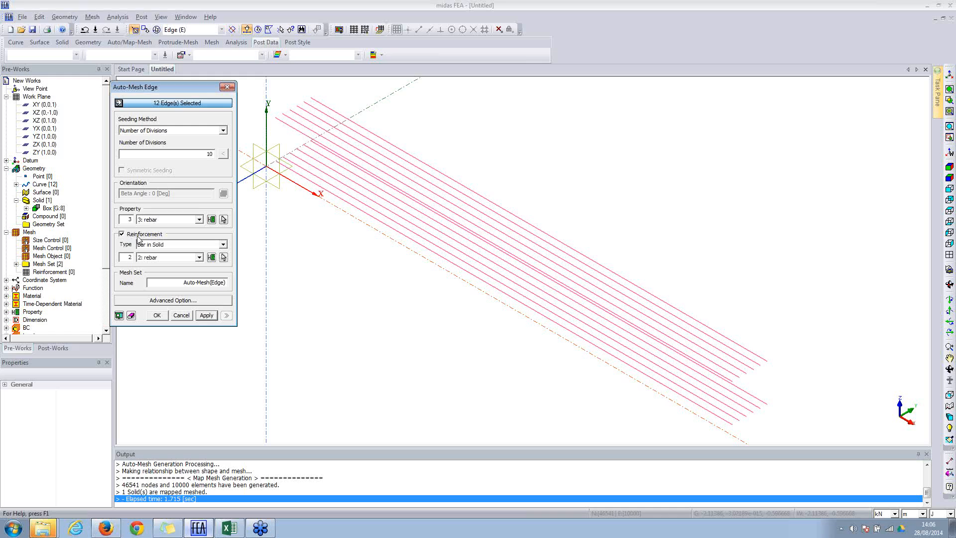
{"action": "left_click", "coordinate": [157, 245]}
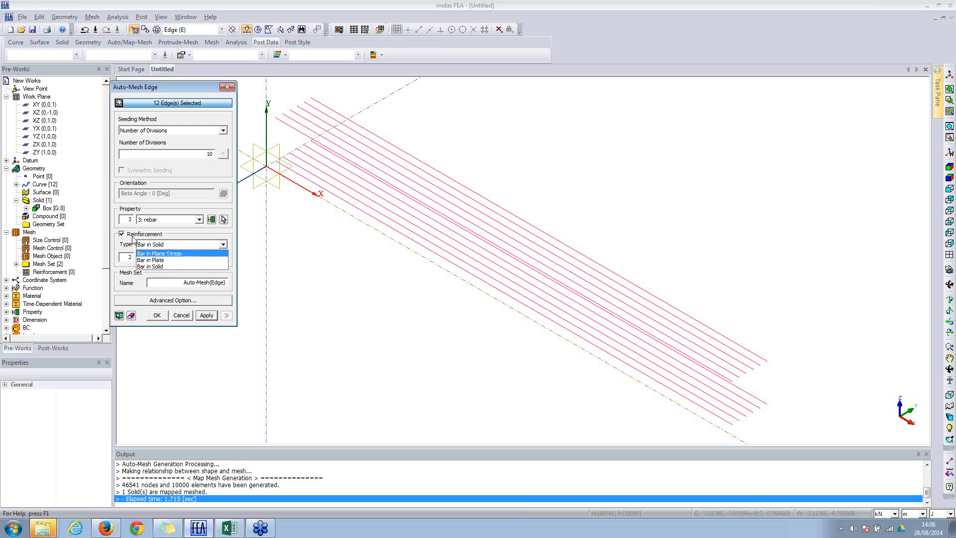
{"action": "left_click", "coordinate": [152, 266]}
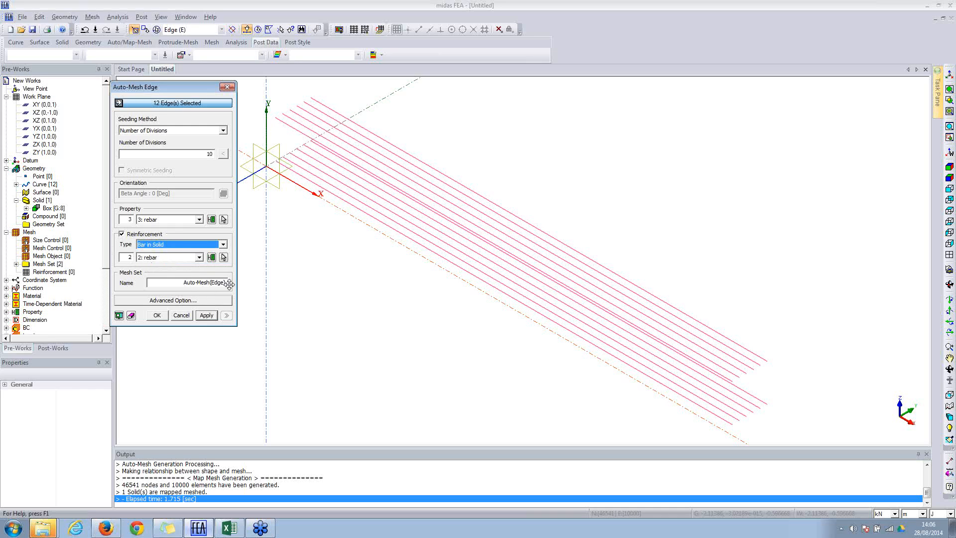
{"action": "left_click_drag", "start_coordinate": [183, 282], "coordinate": [241, 283]}
{"action": "type", "text": "Rebar"}
{"action": "left_click", "coordinate": [156, 316]}
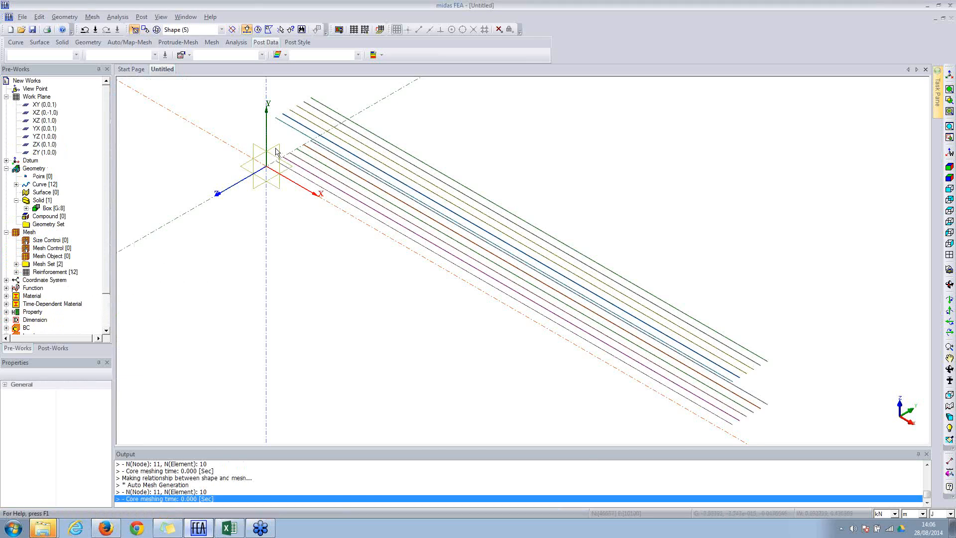
Step: Show all mesh sets, view the beam from the front, and open the node Constraint definition
{"action": "right_click", "coordinate": [45, 263]}
{"action": "left_click", "coordinate": [127, 267]}
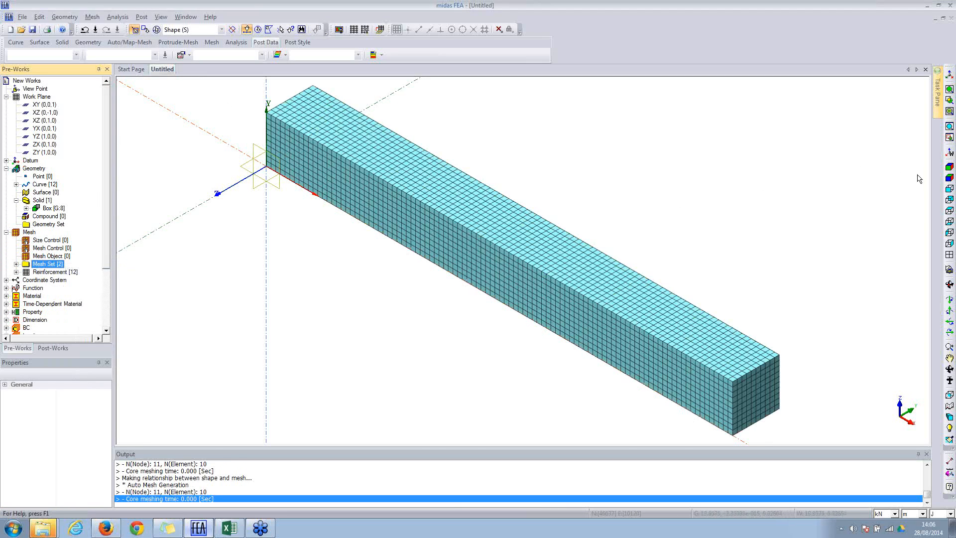
{"action": "left_click", "coordinate": [106, 18]}
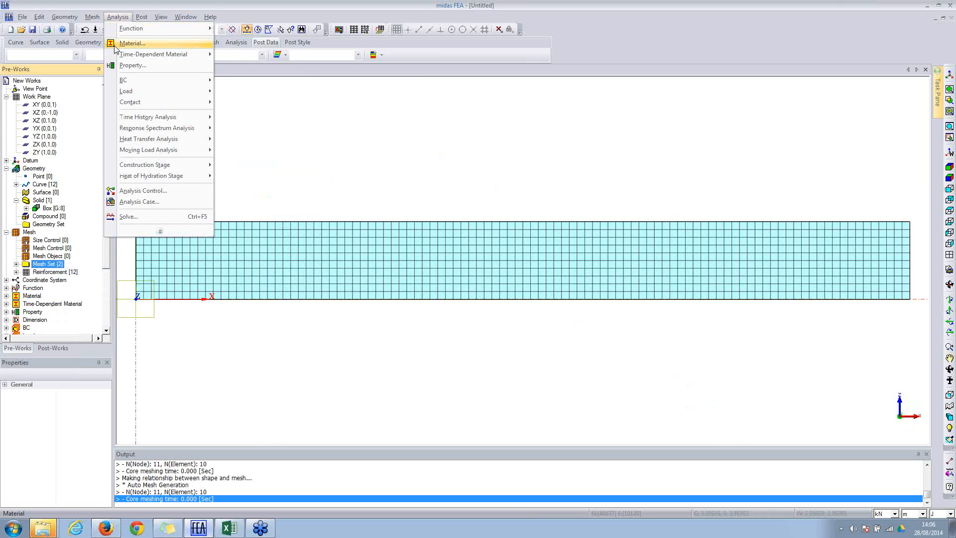
{"action": "mouse_move", "coordinate": [164, 80]}
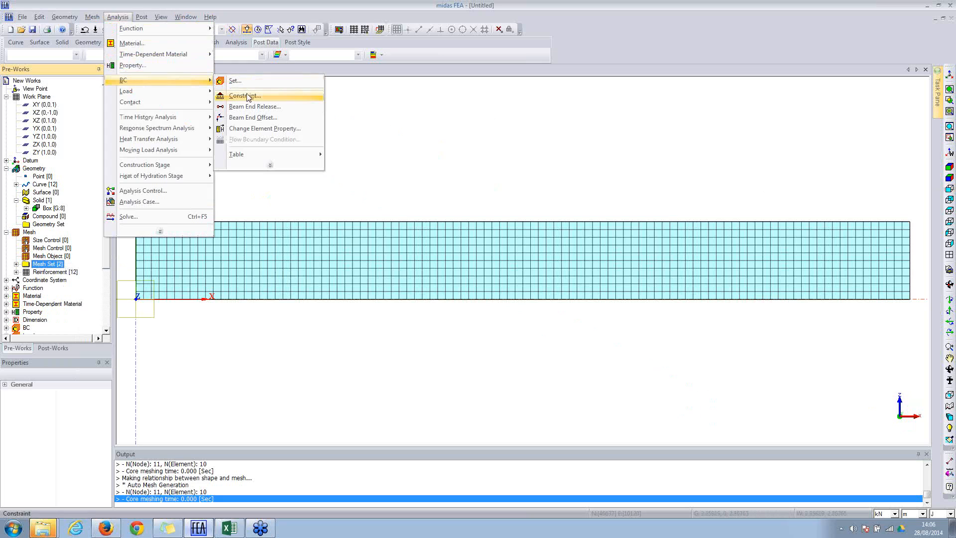
{"action": "left_click", "coordinate": [247, 96]}
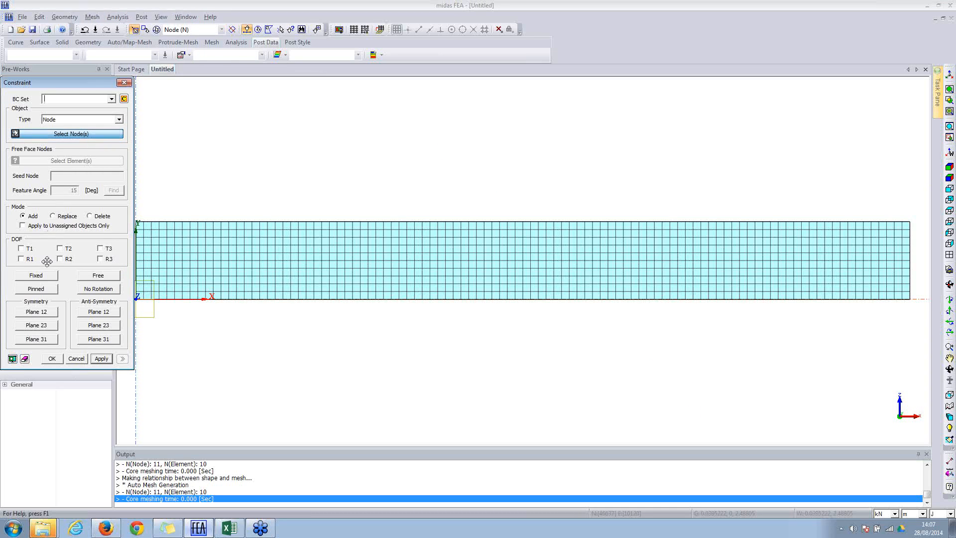
Step: Apply a pinned constraint (T1, T2, T3) in BC set Supports to the bottom nodes at the beam's origin end
{"action": "left_click", "coordinate": [57, 101]}
{"action": "left_click_drag", "start_coordinate": [71, 83], "coordinate": [63, 28]}
{"action": "left_click_drag", "start_coordinate": [131, 298], "coordinate": [177, 310]}
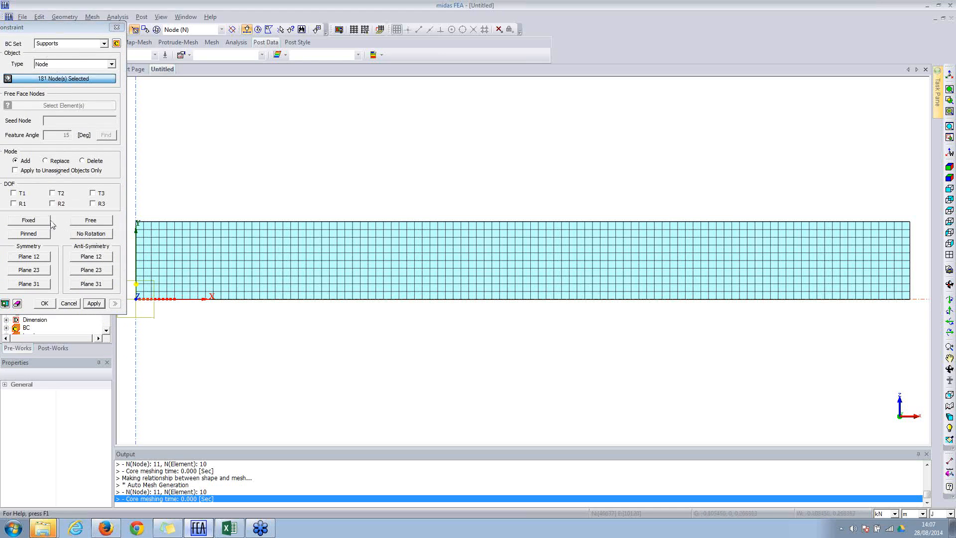
{"action": "left_click", "coordinate": [40, 234]}
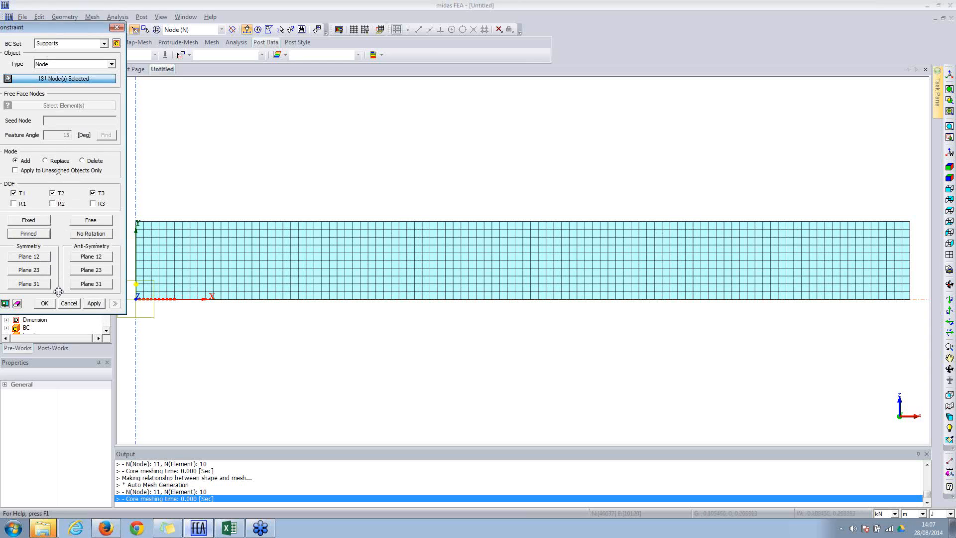
{"action": "left_click", "coordinate": [91, 304]}
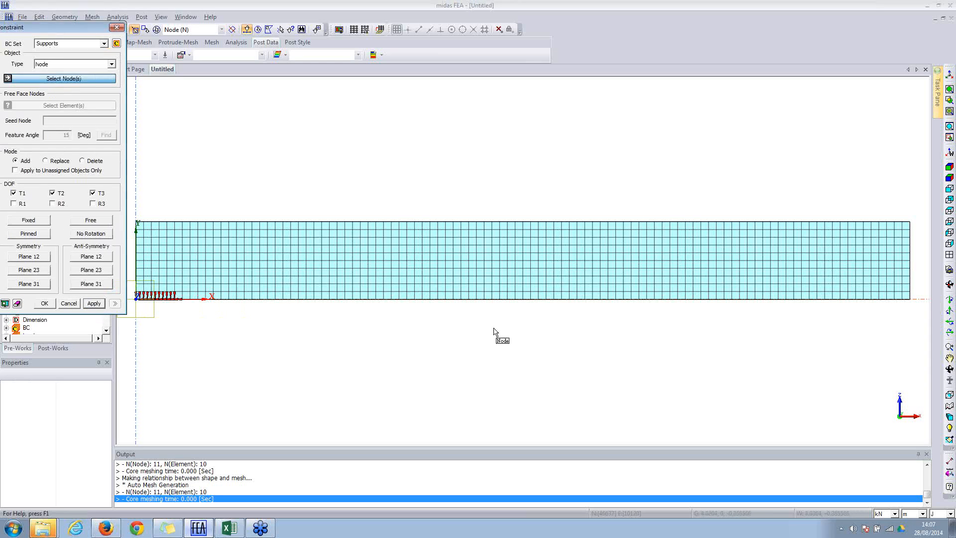
Step: Constrain only T2 and T3 on the bottom nodes at the beam's far end, in the Supports set
{"action": "left_click_drag", "start_coordinate": [868, 296], "coordinate": [921, 323]}
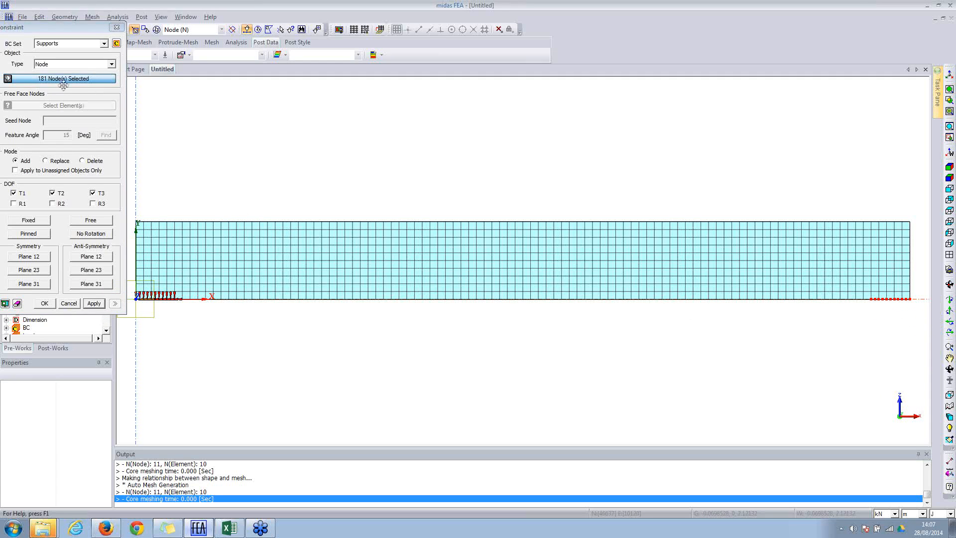
{"action": "left_click", "coordinate": [14, 193]}
{"action": "left_click_drag", "start_coordinate": [52, 26], "coordinate": [194, 6]}
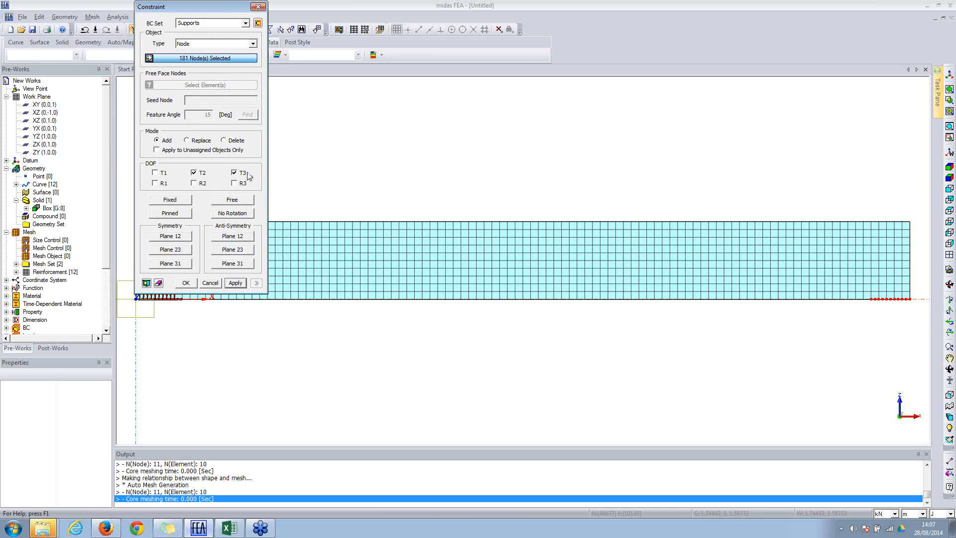
{"action": "left_click", "coordinate": [185, 283]}
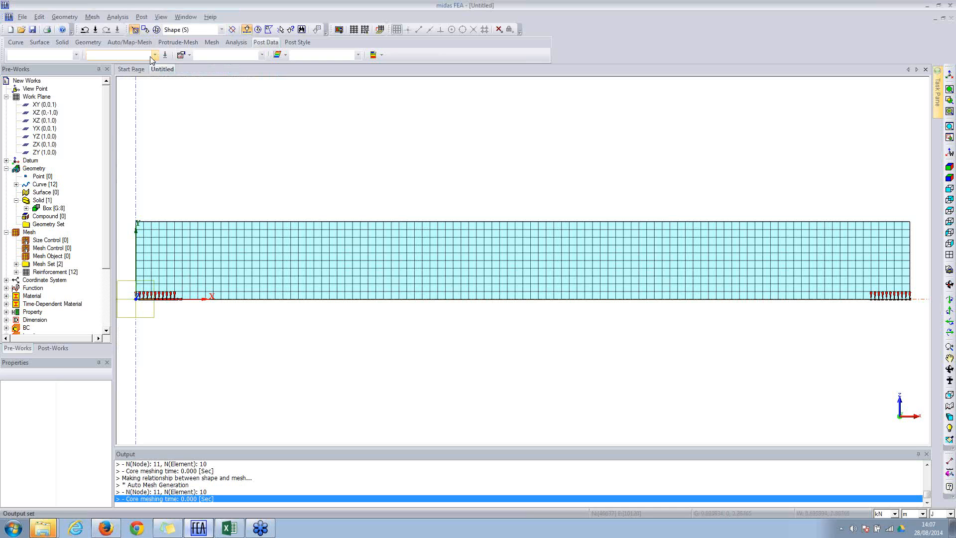
Step: Start a face pressure load on 3D element faces in a load set named Pressure
{"action": "left_click", "coordinate": [117, 16]}
{"action": "mouse_move", "coordinate": [128, 92]}
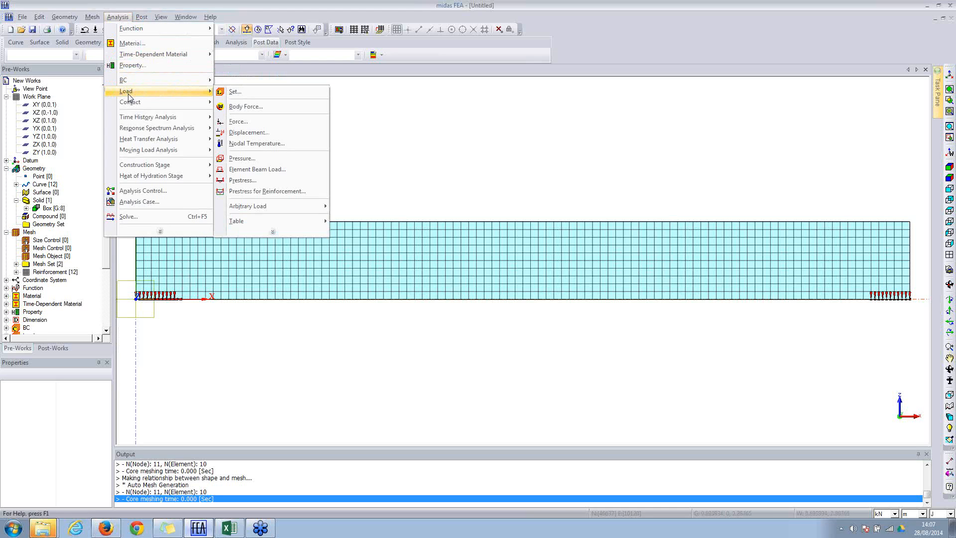
{"action": "left_click", "coordinate": [237, 164]}
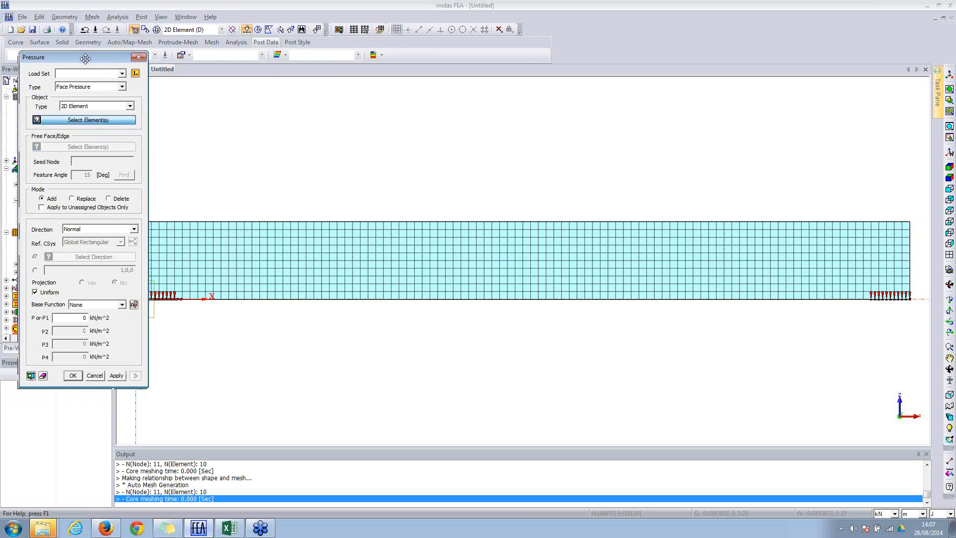
{"action": "left_click", "coordinate": [87, 106]}
{"action": "left_click", "coordinate": [79, 127]}
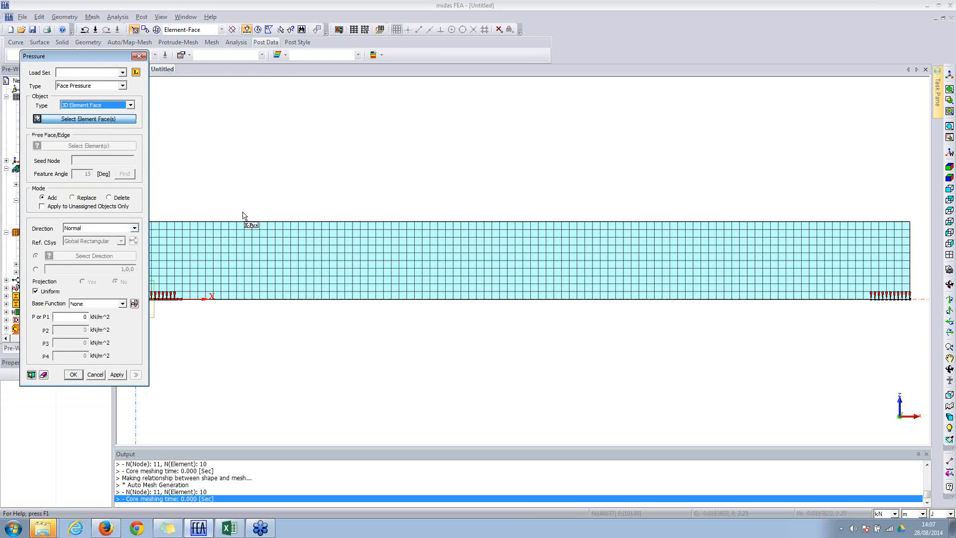
{"action": "left_click", "coordinate": [78, 73]}
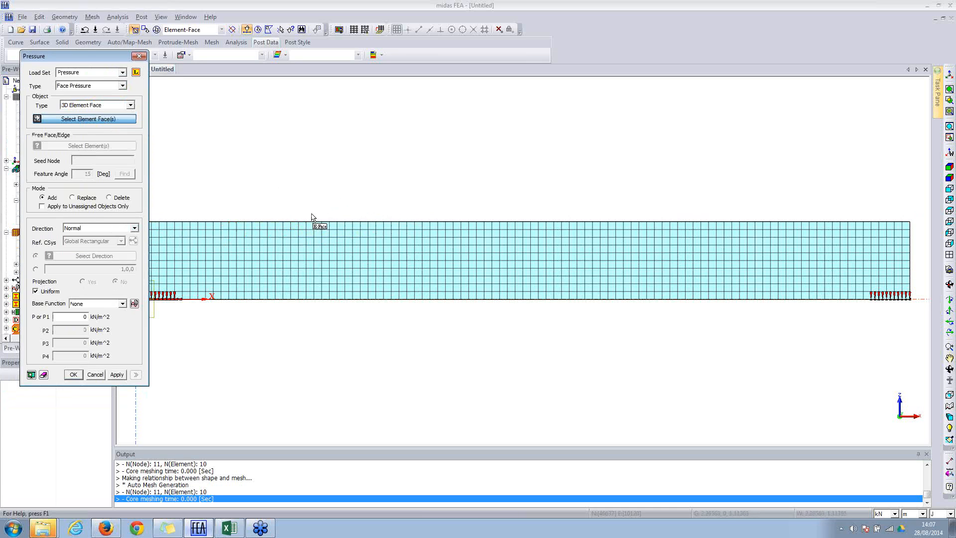
Step: Select three separate, equally spaced patches of element faces on the beam's top surface, each five elements long, for the pressure load
{"action": "left_click", "coordinate": [354, 31]}
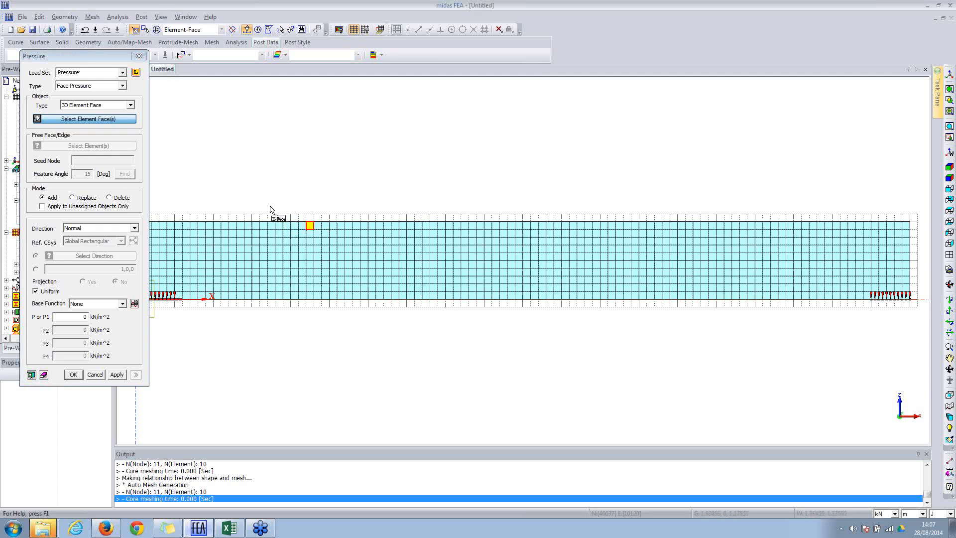
{"action": "middle_click_drag", "start_coordinate": [272, 145], "coordinate": [313, 139]}
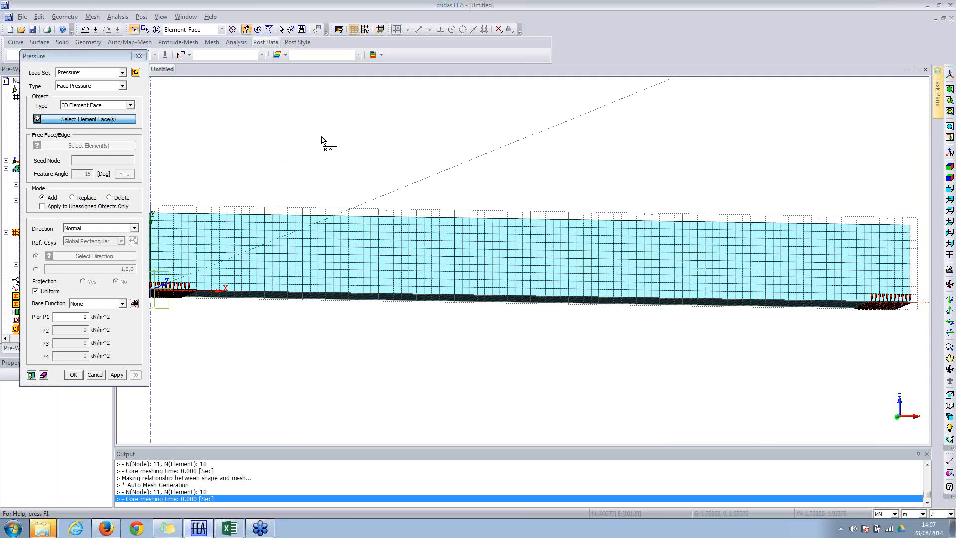
{"action": "scroll", "coordinate": [324, 145], "scroll_direction": "down", "scroll_amount": 5}
{"action": "left_click", "coordinate": [949, 200]}
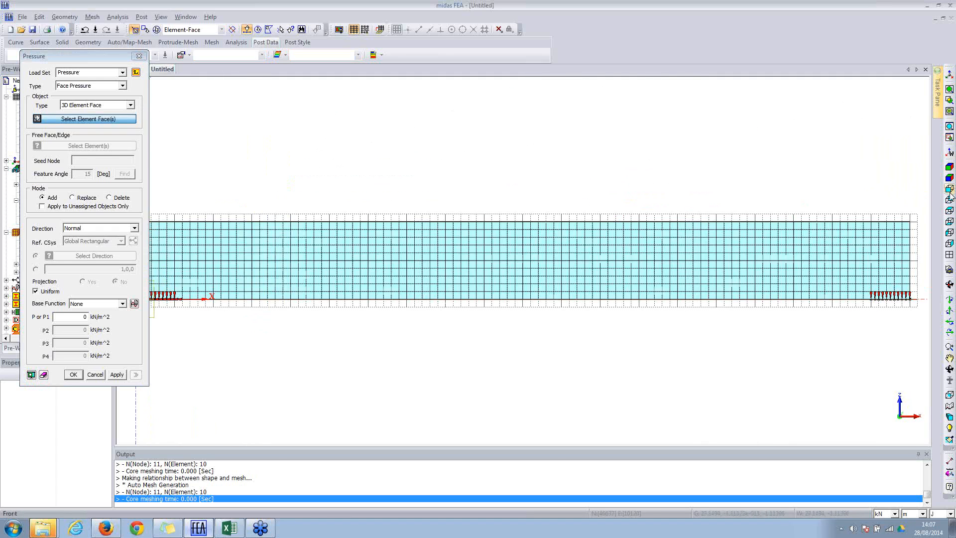
{"action": "left_click_drag", "start_coordinate": [99, 56], "coordinate": [79, 32]}
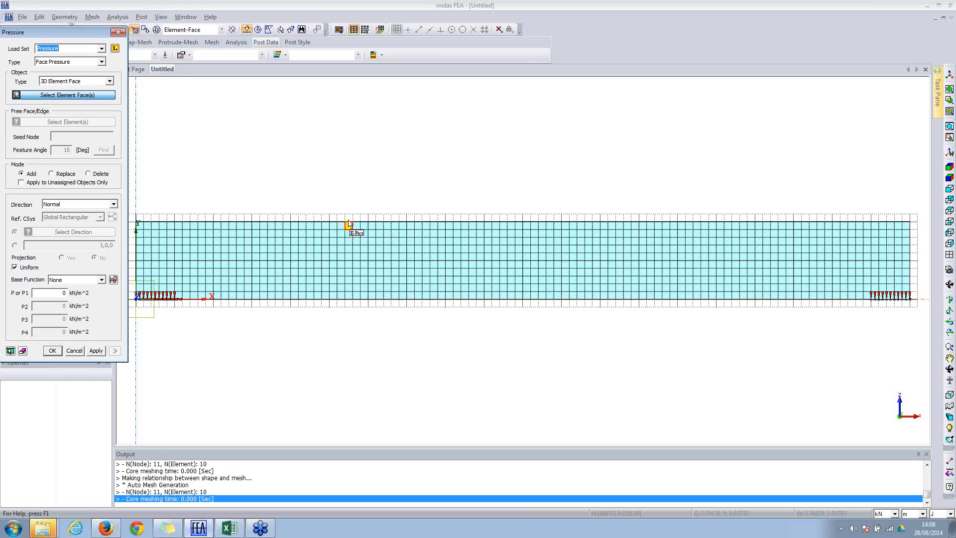
{"action": "left_click_drag", "start_coordinate": [363, 219], "coordinate": [418, 235]}
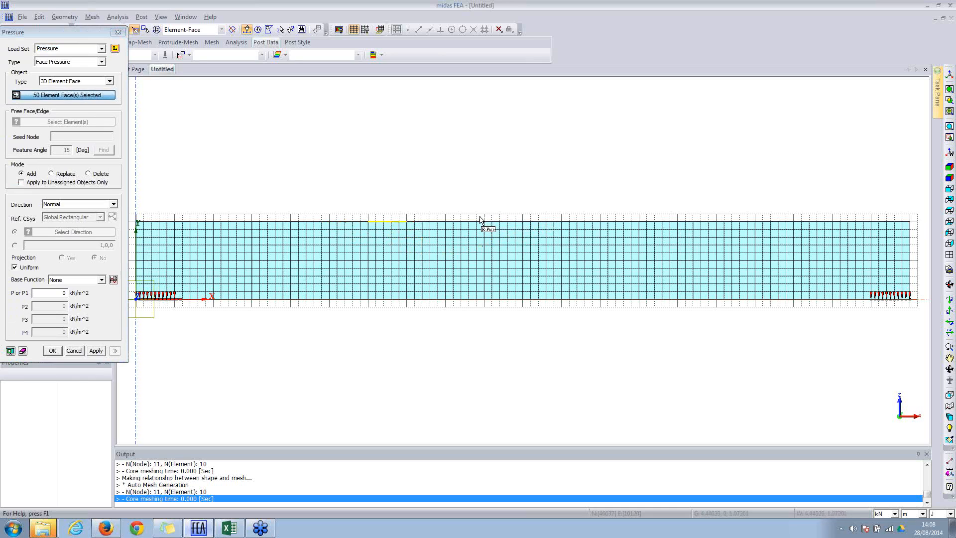
{"action": "left_click_drag", "start_coordinate": [481, 216], "coordinate": [533, 239]}
{"action": "left_click", "coordinate": [60, 33]}
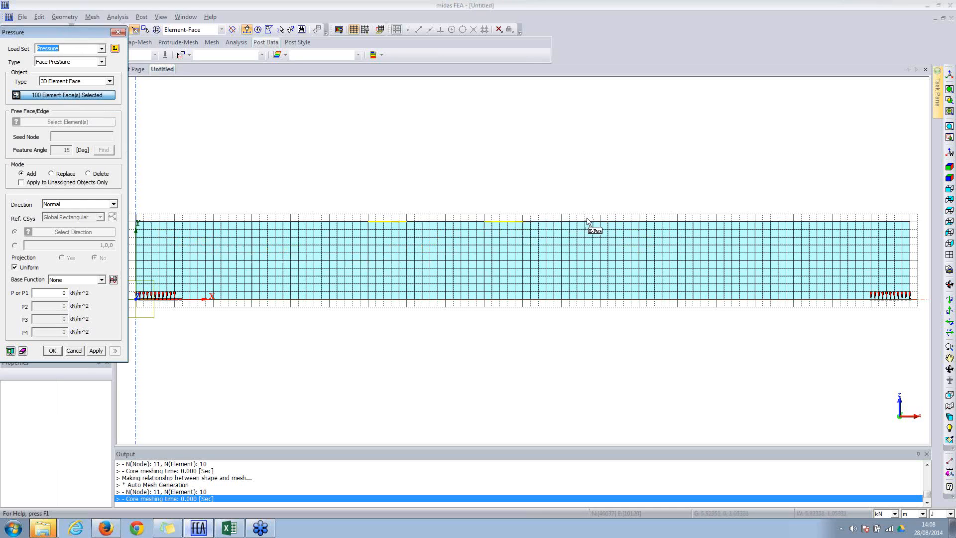
{"action": "left_click_drag", "start_coordinate": [598, 219], "coordinate": [633, 227]}
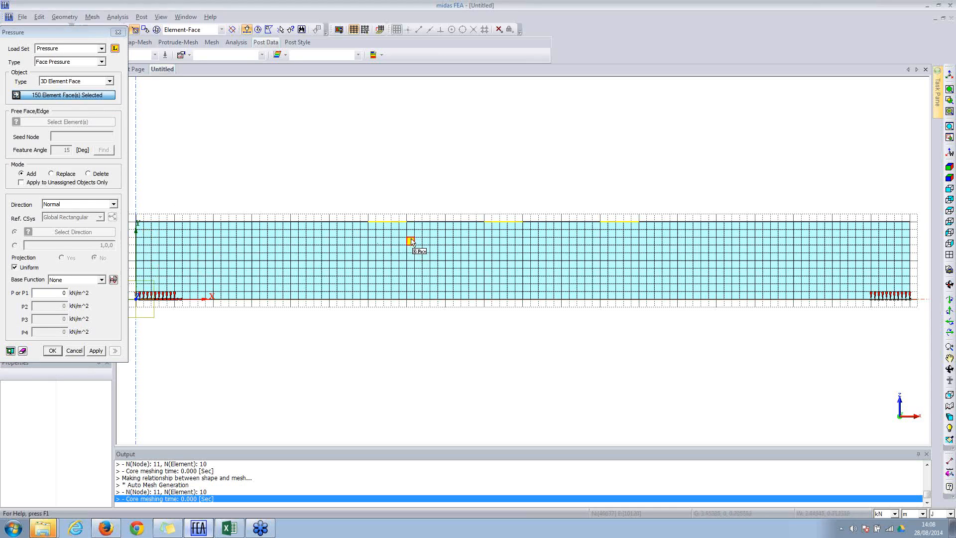
Step: Apply a uniform normal pressure of 100 kN/m^2 to the three selected face patches
{"action": "double_click", "coordinate": [65, 293]}
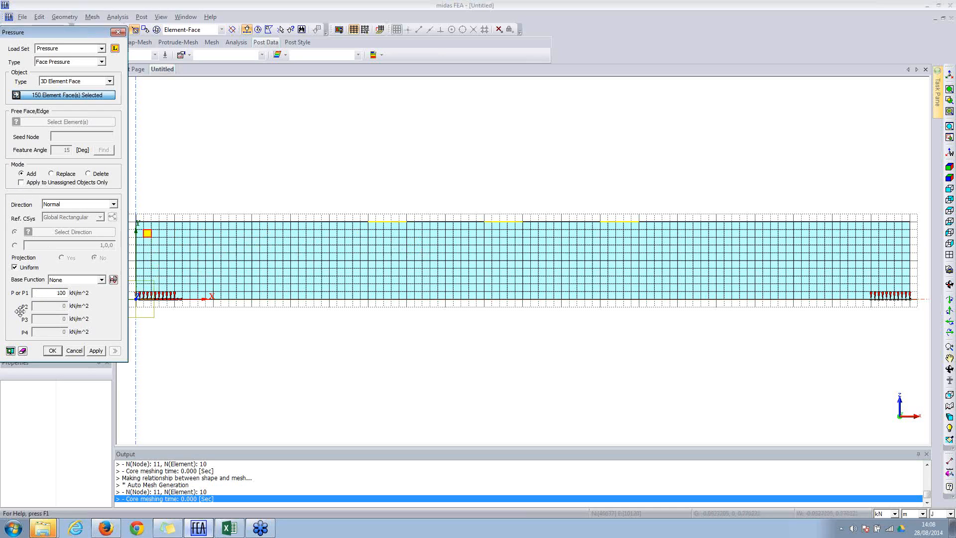
{"action": "left_click", "coordinate": [9, 352]}
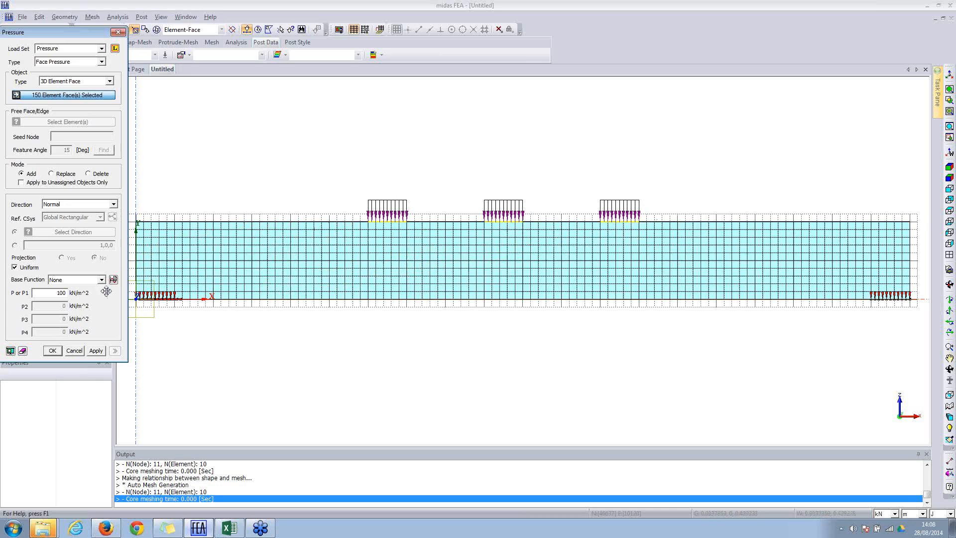
{"action": "left_click", "coordinate": [52, 352]}
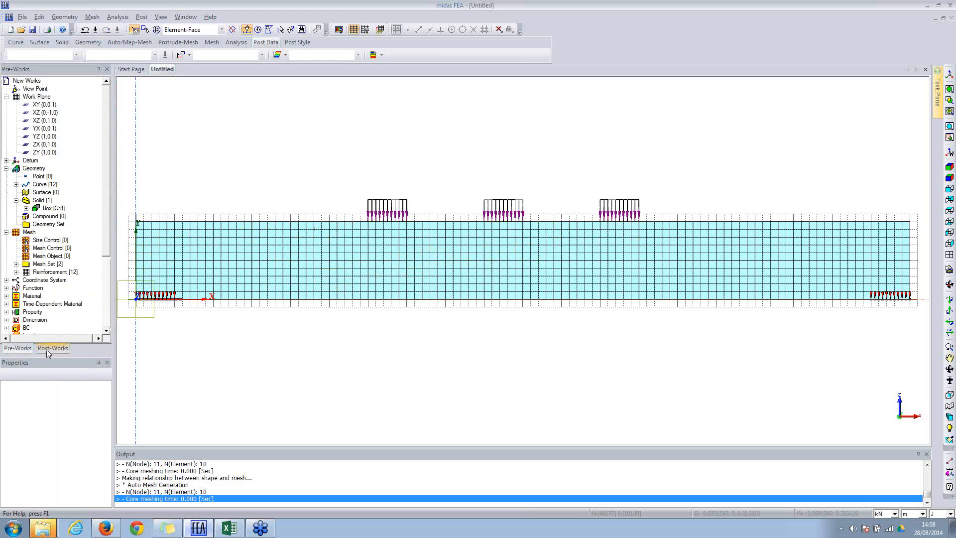
Step: Add a new analysis case of type Nonlinear Static and accept its output control settings
{"action": "left_click", "coordinate": [114, 18]}
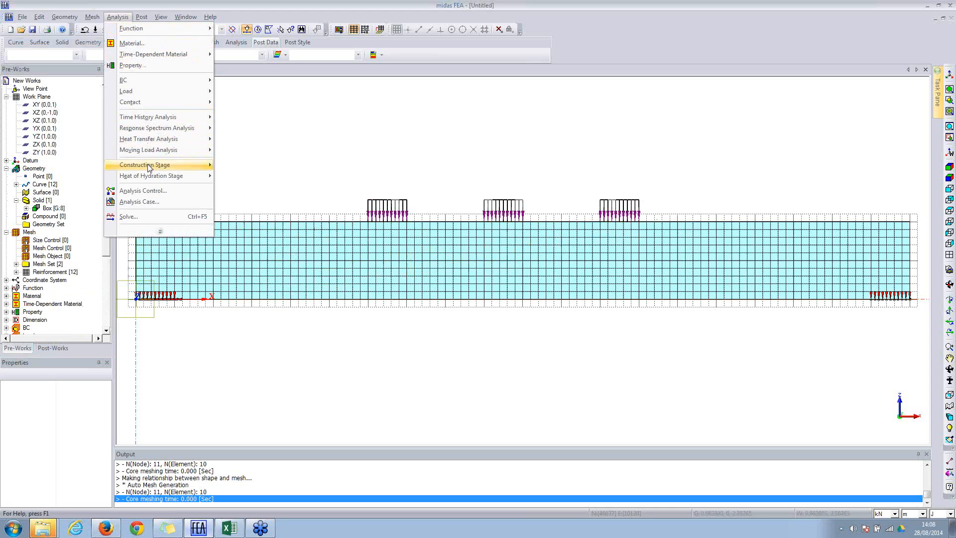
{"action": "mouse_move", "coordinate": [147, 153]}
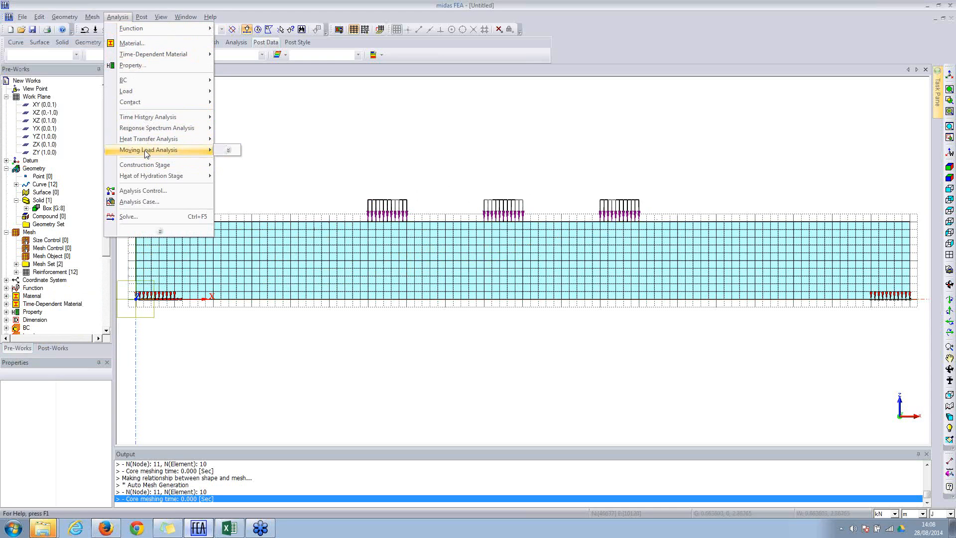
{"action": "left_click", "coordinate": [146, 202]}
{"action": "left_click", "coordinate": [582, 224]}
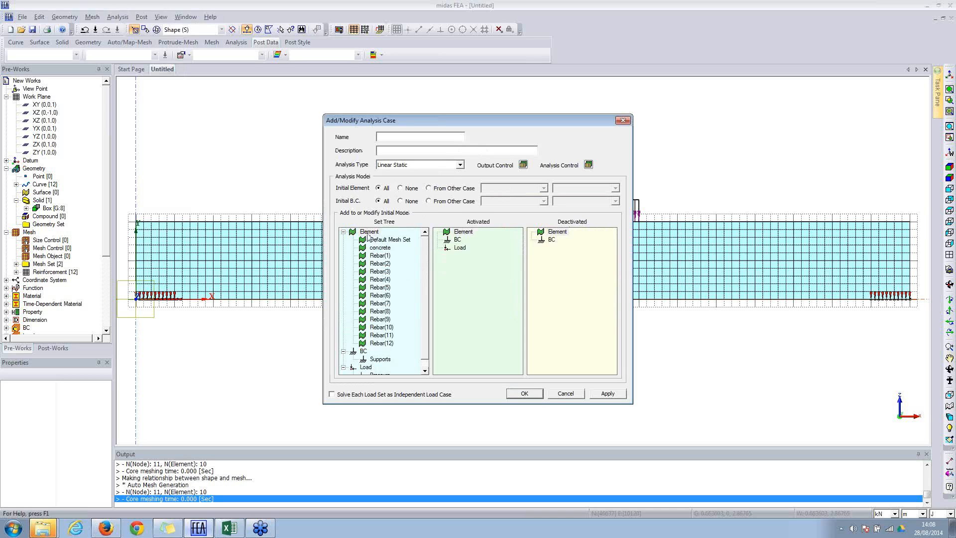
{"action": "left_click", "coordinate": [460, 164]}
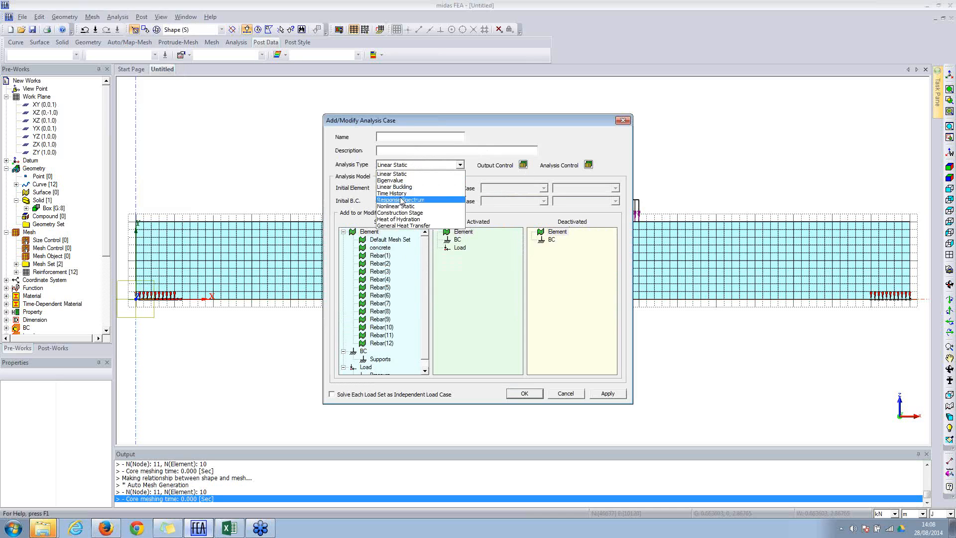
{"action": "left_click", "coordinate": [397, 203]}
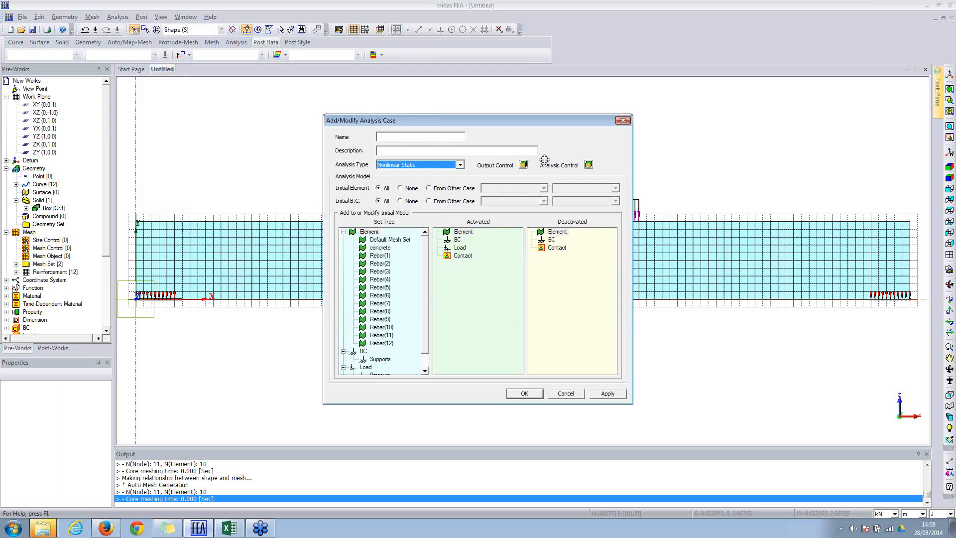
{"action": "left_click", "coordinate": [523, 165]}
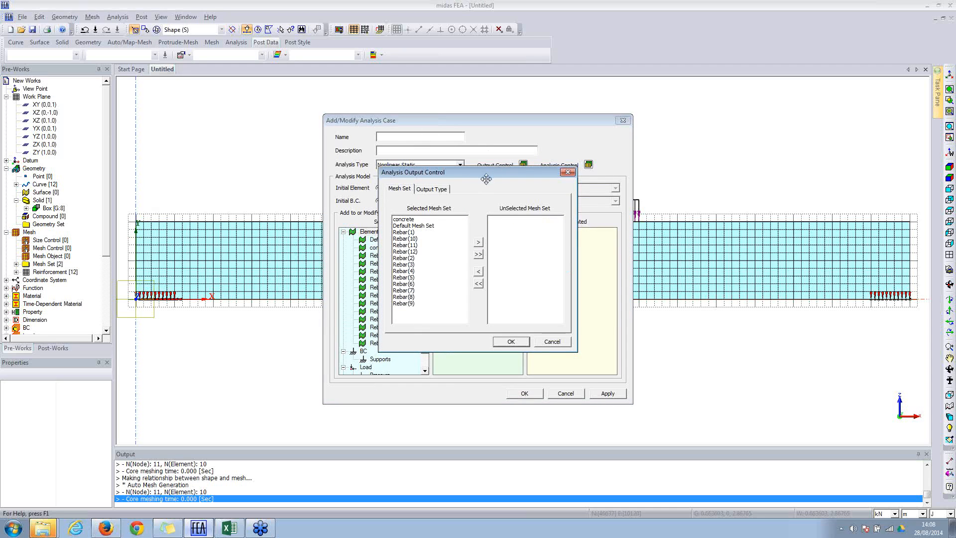
{"action": "left_click", "coordinate": [429, 190]}
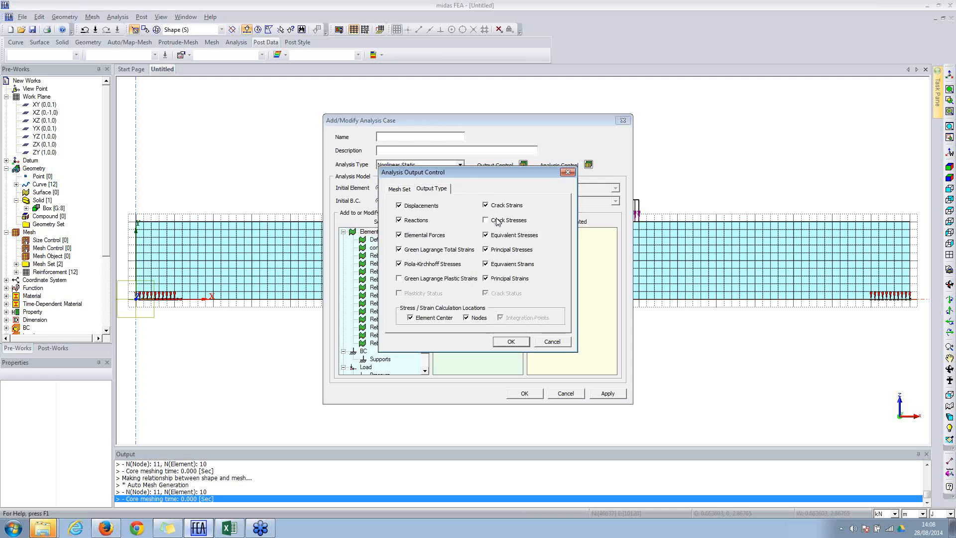
{"action": "left_click", "coordinate": [511, 342]}
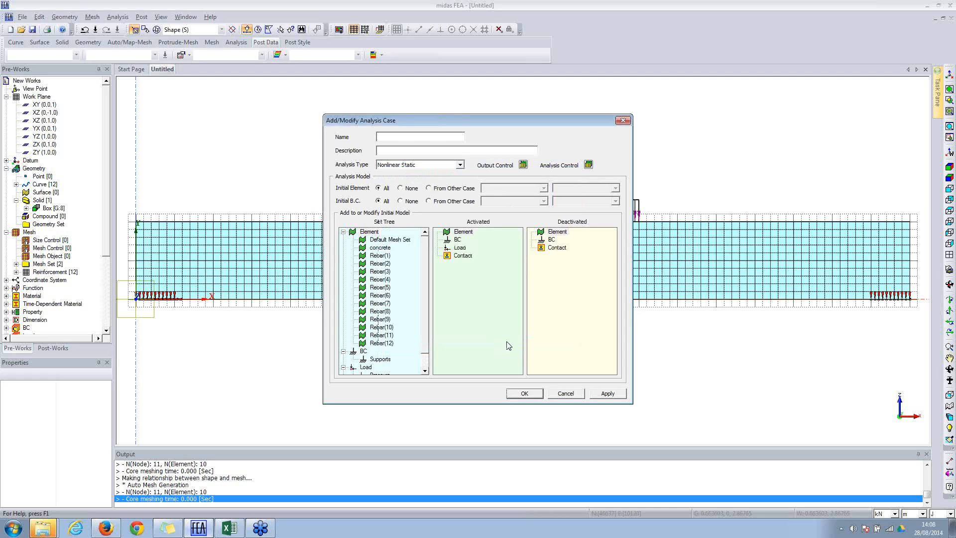
Step: Set the case's nonlinear convergence criterion to Displacement Norm only, disabling Energy Norm
{"action": "left_click", "coordinate": [590, 165]}
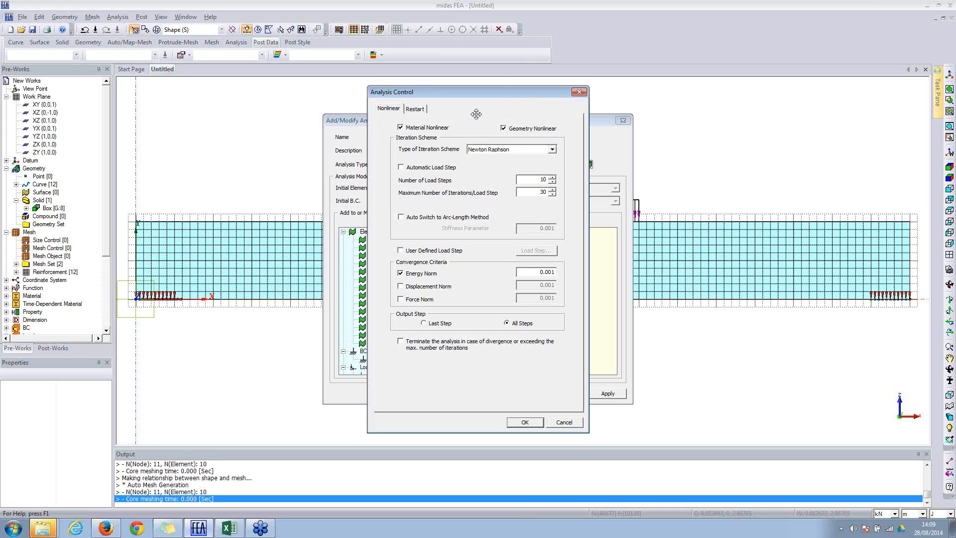
{"action": "left_click", "coordinate": [402, 287]}
{"action": "left_click", "coordinate": [401, 274]}
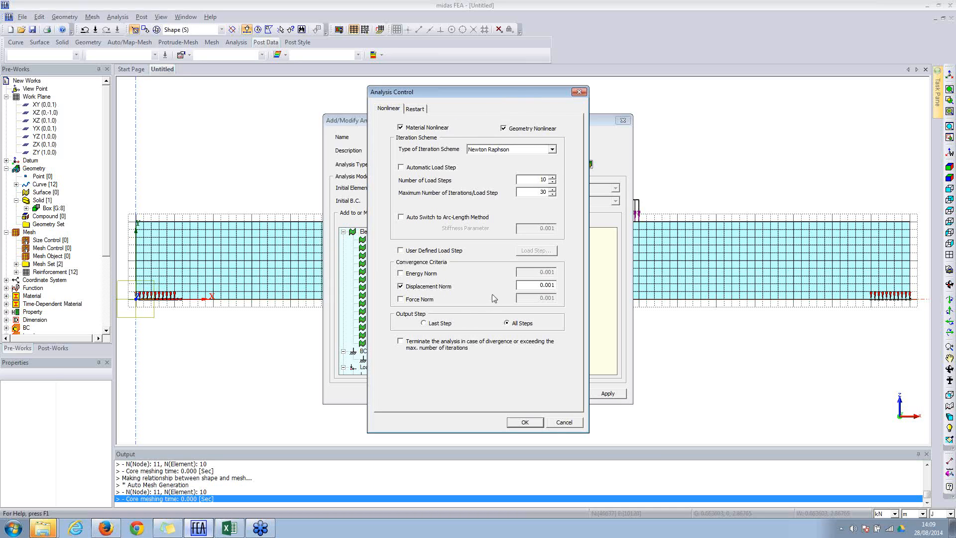
{"action": "left_click", "coordinate": [524, 422]}
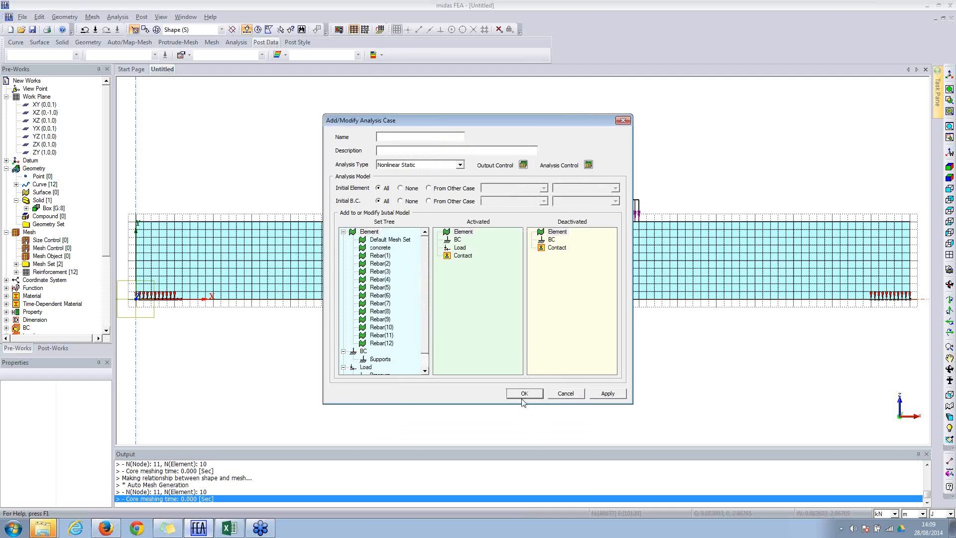
Step: Activate the Pressure load set in the nonlinear case, name the case and save it
{"action": "left_click_drag", "start_coordinate": [422, 319], "coordinate": [476, 260]}
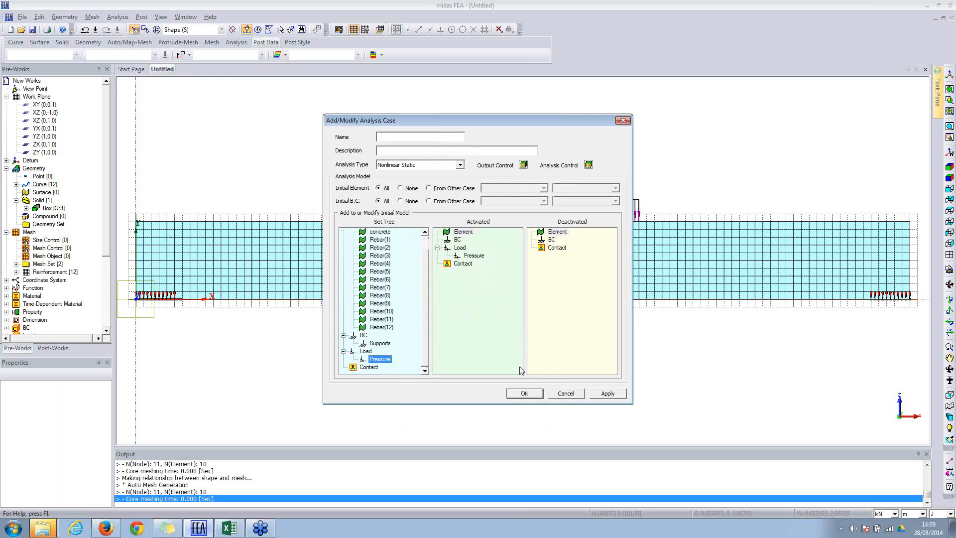
{"action": "left_click", "coordinate": [430, 139]}
{"action": "left_click", "coordinate": [523, 395]}
{"action": "left_click", "coordinate": [573, 306]}
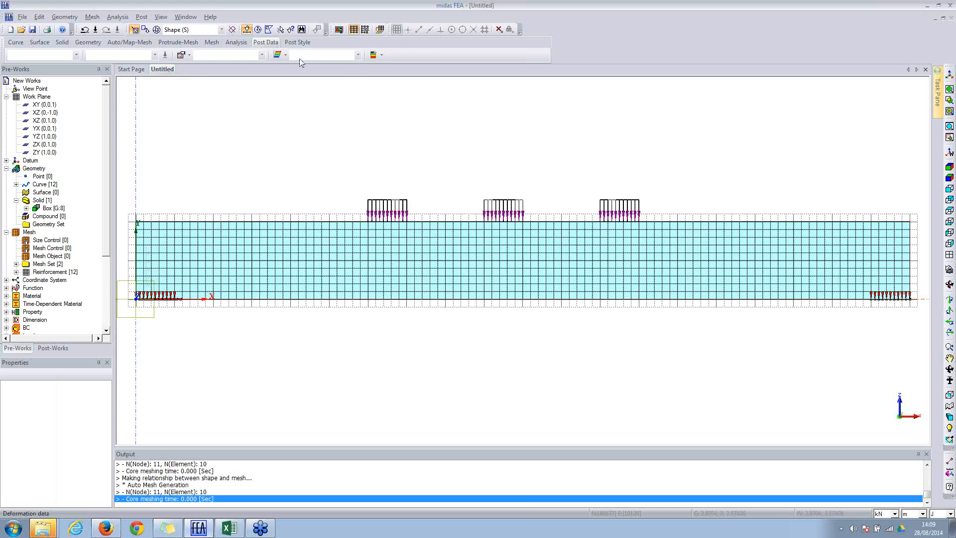
{"action": "left_click", "coordinate": [236, 42]}
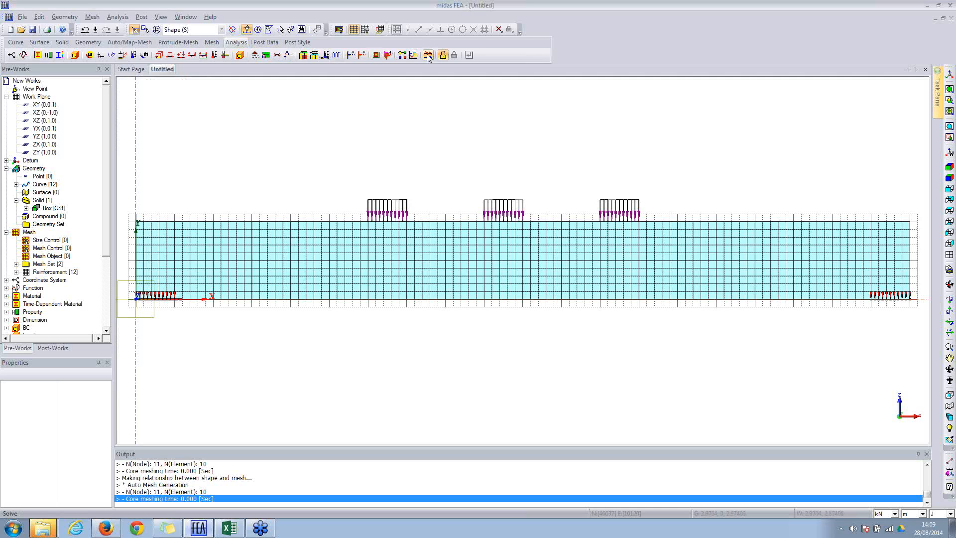
{"action": "left_click", "coordinate": [117, 17]}
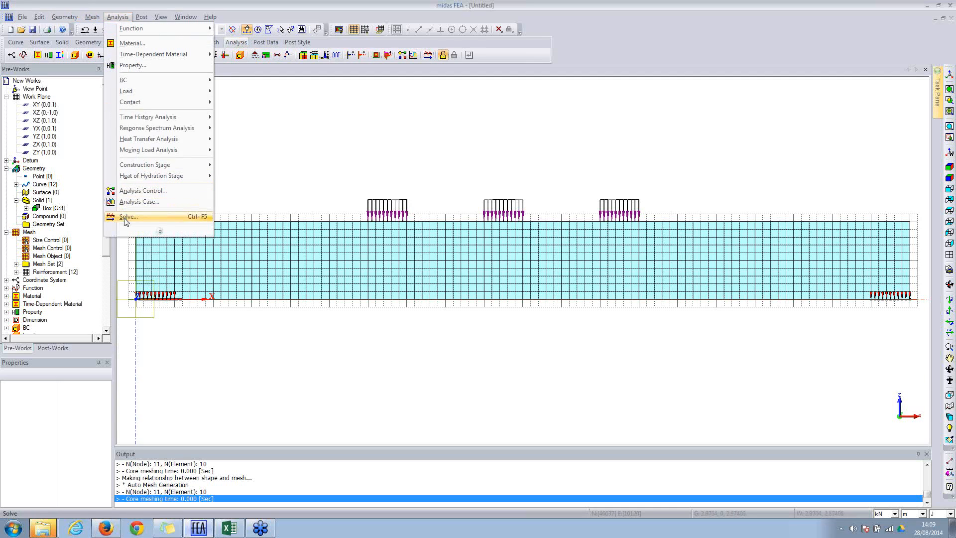
{"action": "left_click", "coordinate": [144, 218]}
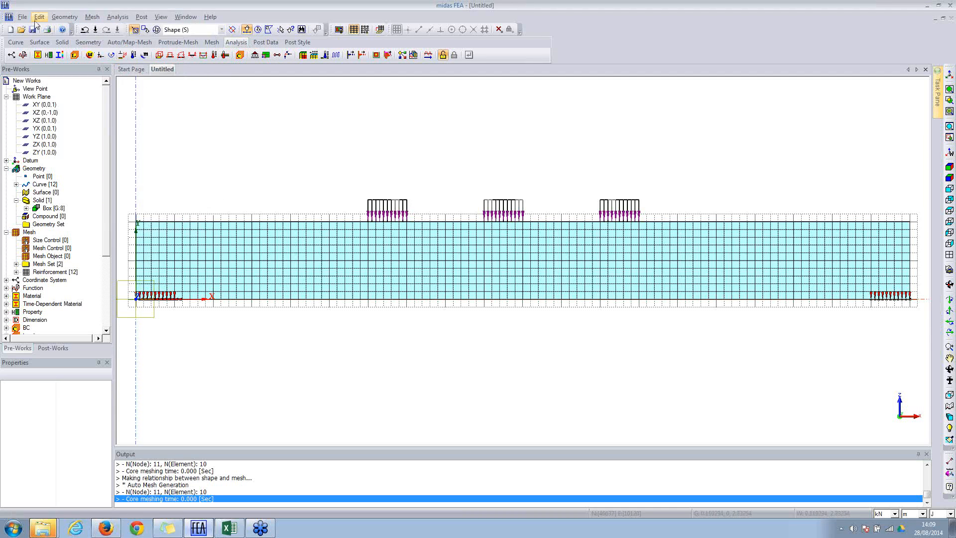
Step: Open the solved model file "smeared crack" with its results, discarding the changes to the untitled model
{"action": "left_click", "coordinate": [22, 30]}
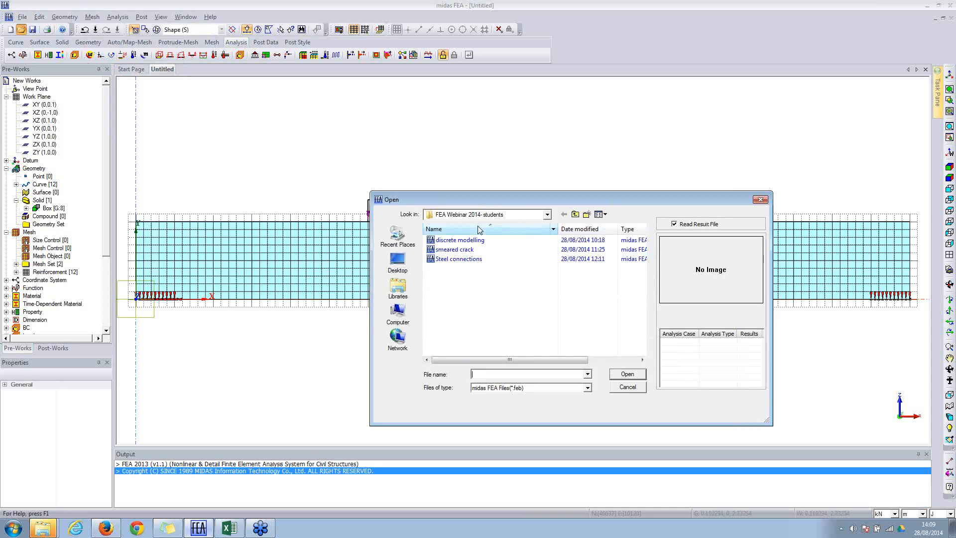
{"action": "double_click", "coordinate": [470, 251]}
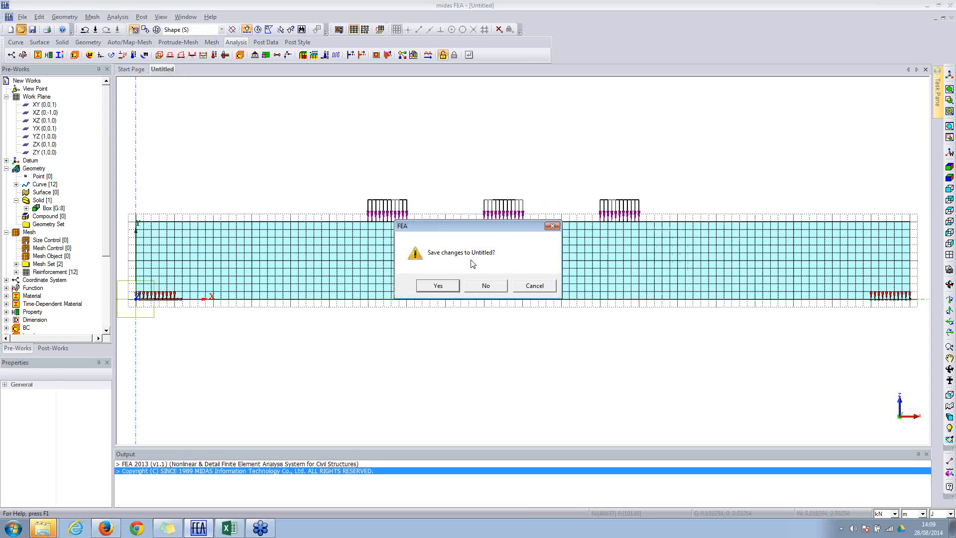
{"action": "left_click", "coordinate": [474, 284]}
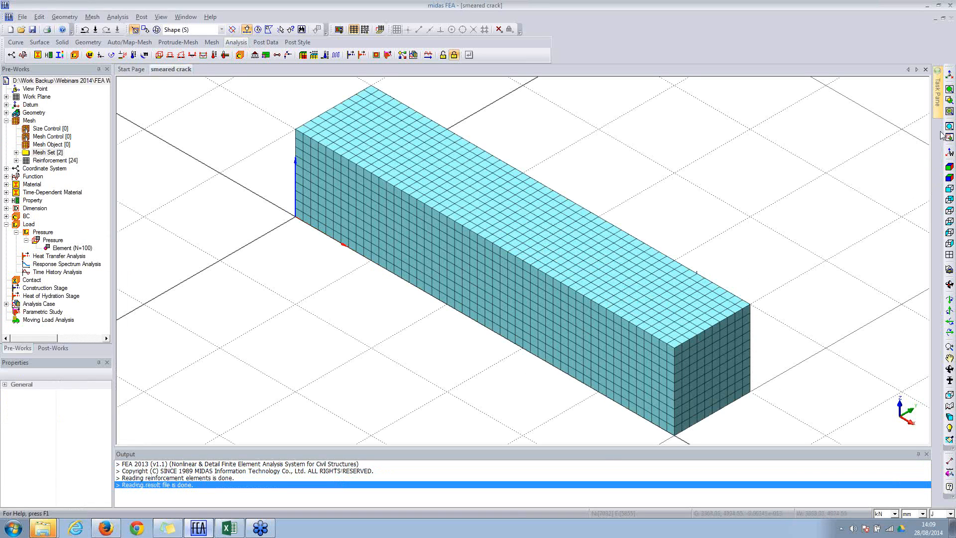
Step: Plot the total displacement DXYZ(V) of load step nonlinear static(0.1) on the beam in front view
{"action": "left_click", "coordinate": [950, 189]}
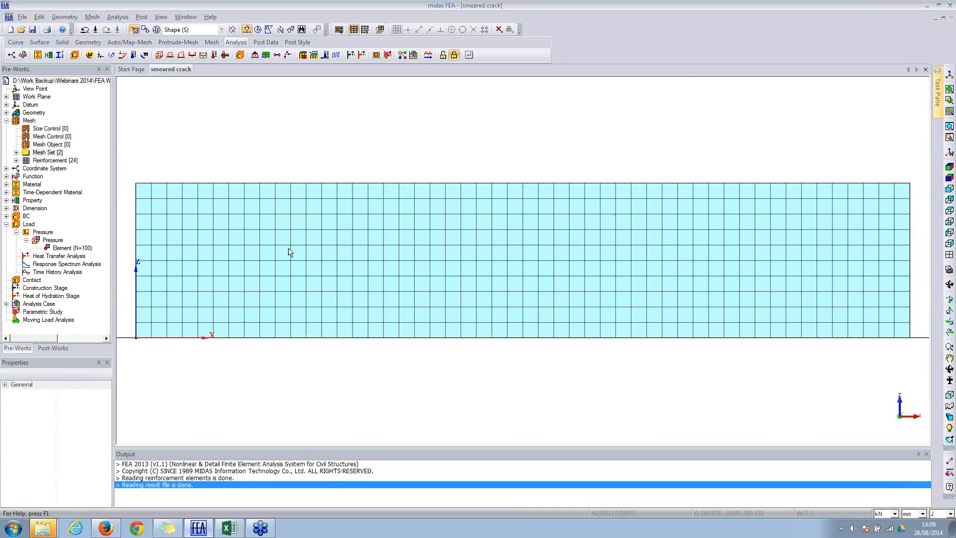
{"action": "left_click", "coordinate": [47, 349]}
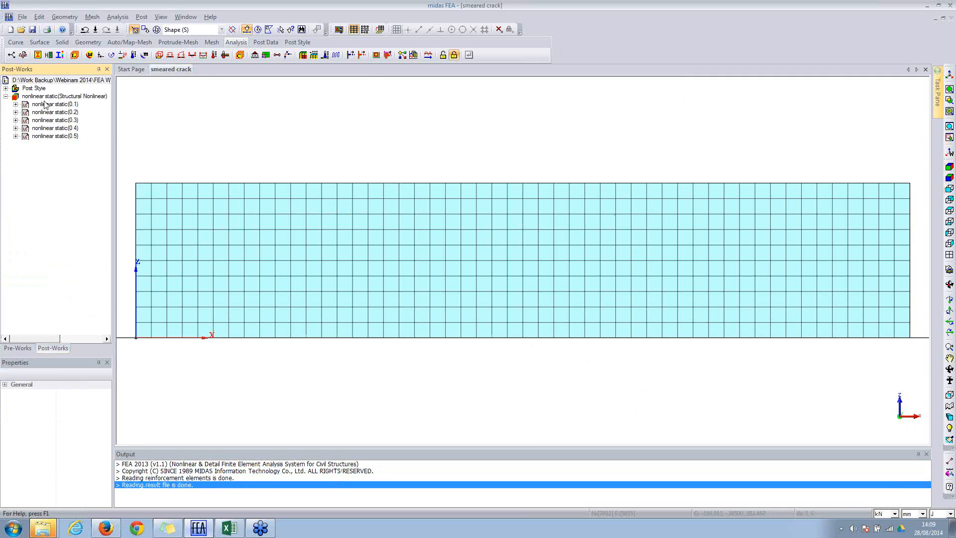
{"action": "left_click", "coordinate": [16, 104]}
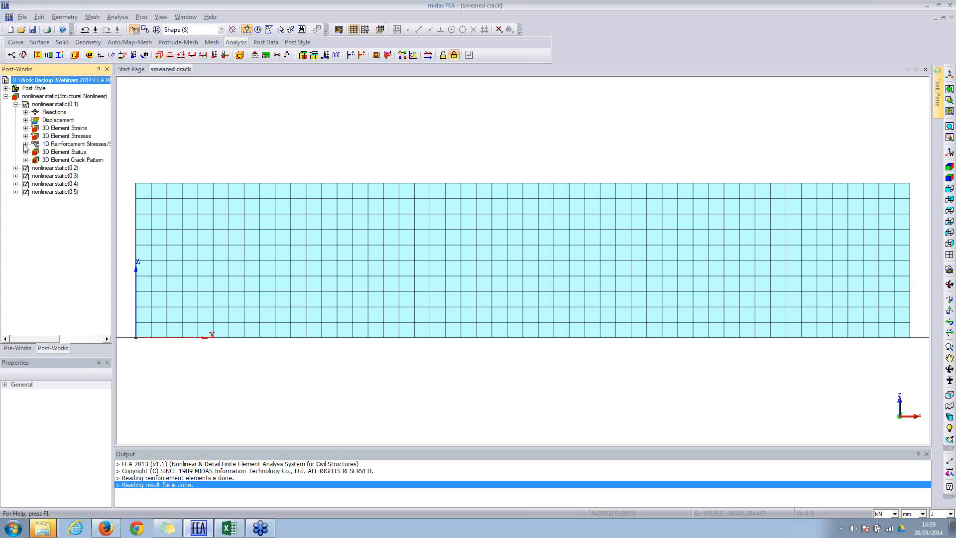
{"action": "left_click", "coordinate": [267, 44]}
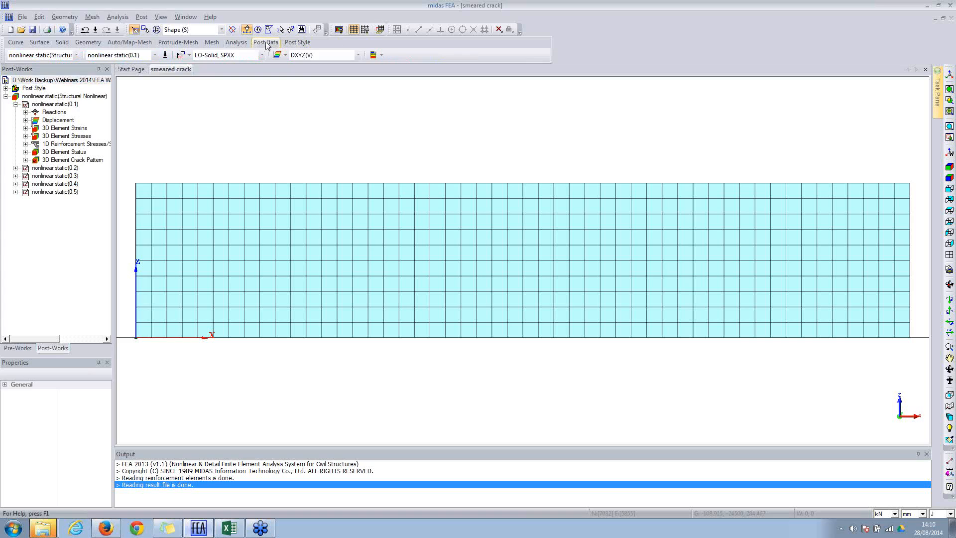
{"action": "left_click", "coordinate": [25, 143]}
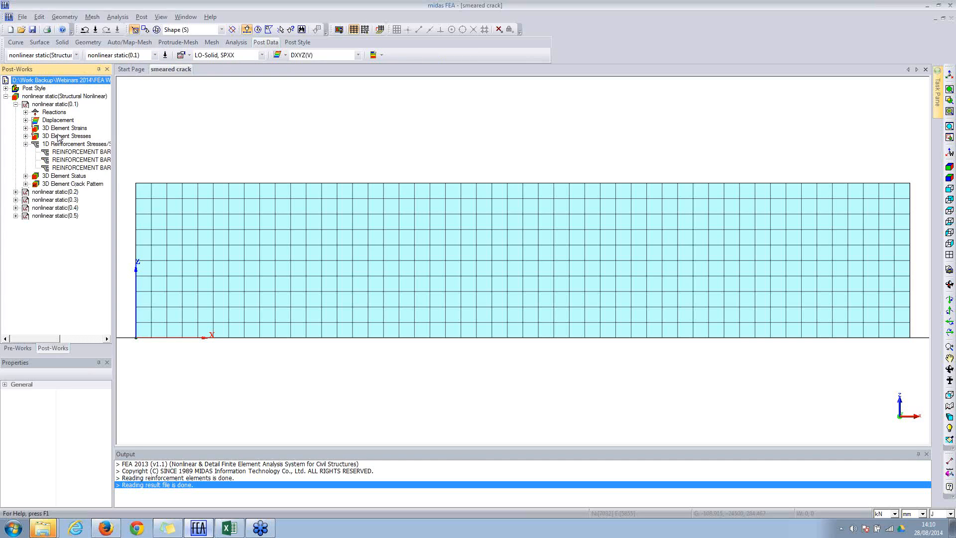
{"action": "left_click", "coordinate": [26, 120]}
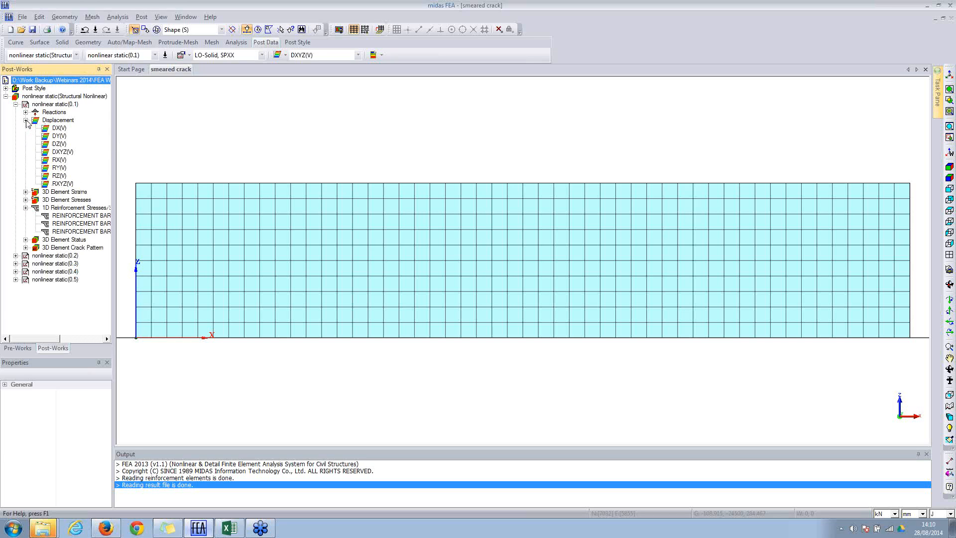
{"action": "double_click", "coordinate": [71, 153]}
Step: Show the displacement contour on the deformed shape with a deformation scale factor of 1
{"action": "left_click", "coordinate": [278, 55]}
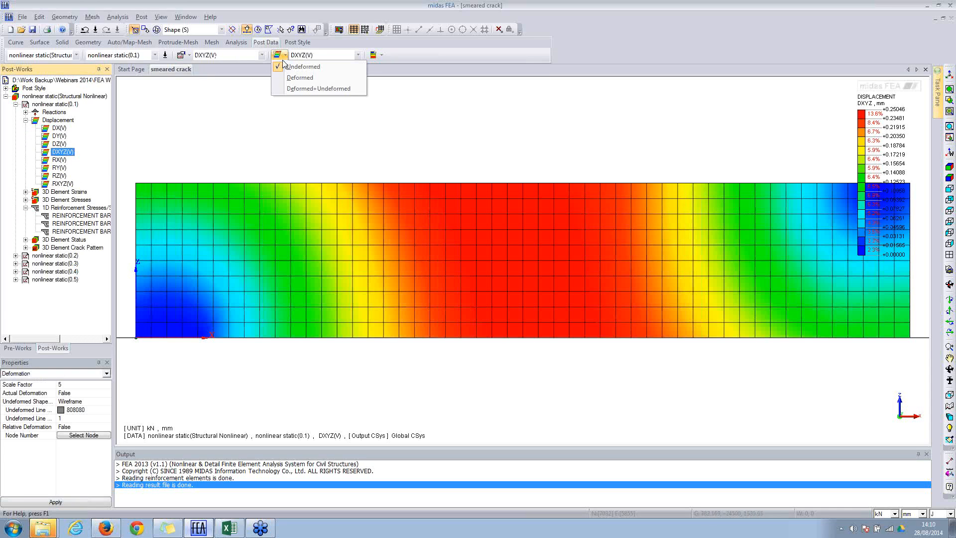
{"action": "left_click", "coordinate": [300, 78]}
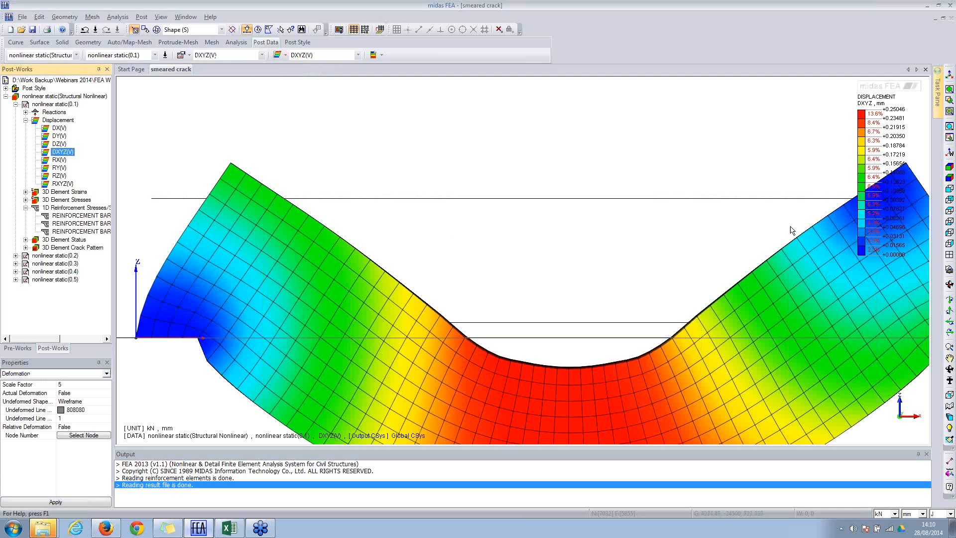
{"action": "left_click", "coordinate": [948, 199]}
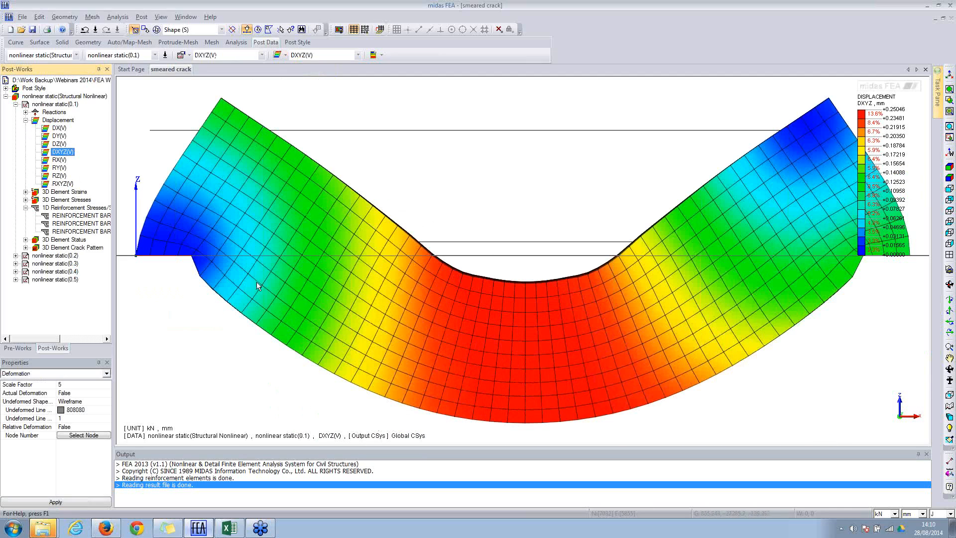
{"action": "left_click", "coordinate": [76, 383]}
{"action": "type", "text": "1"}
{"action": "left_click", "coordinate": [55, 502]}
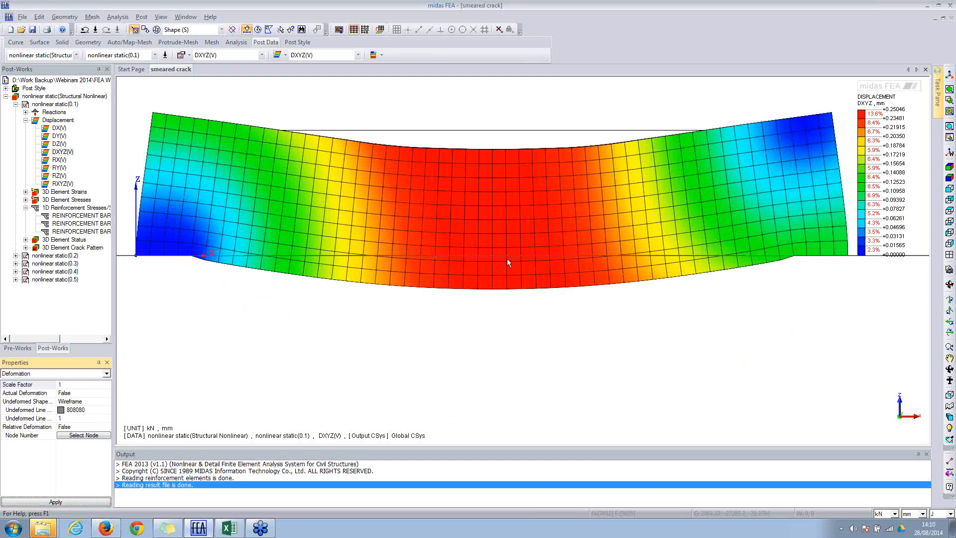
Step: Review the DXYZ(V) displacement plot for load steps 0.2 through 0.5, then return to nonlinear static(0.4)
{"action": "left_click", "coordinate": [234, 57]}
{"action": "left_click", "coordinate": [234, 56]}
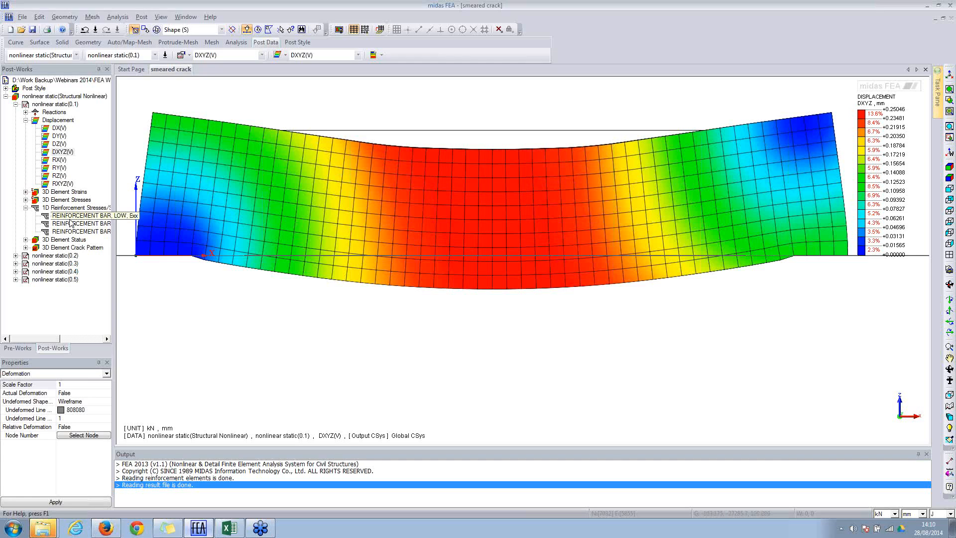
{"action": "left_click", "coordinate": [137, 55]}
{"action": "key", "text": "Down"}
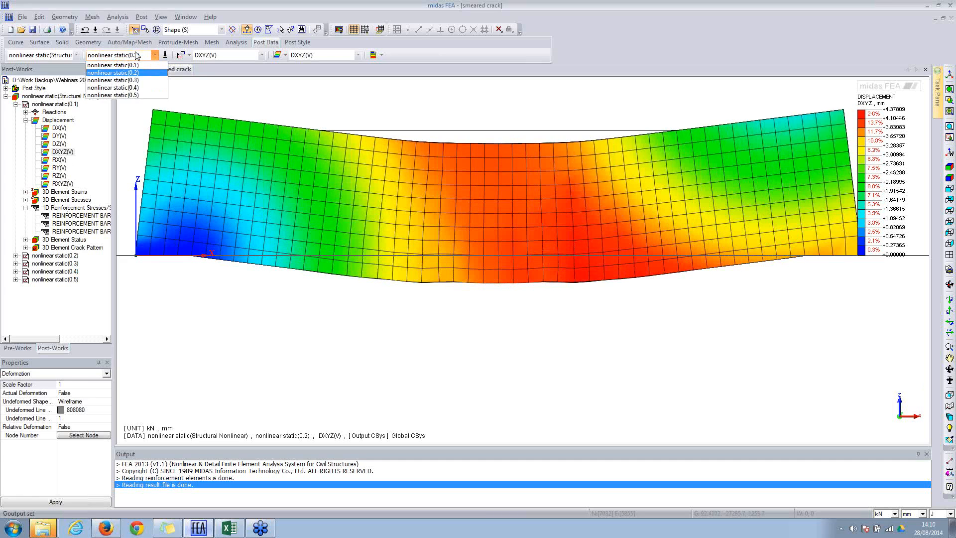
{"action": "key", "text": "Down"}
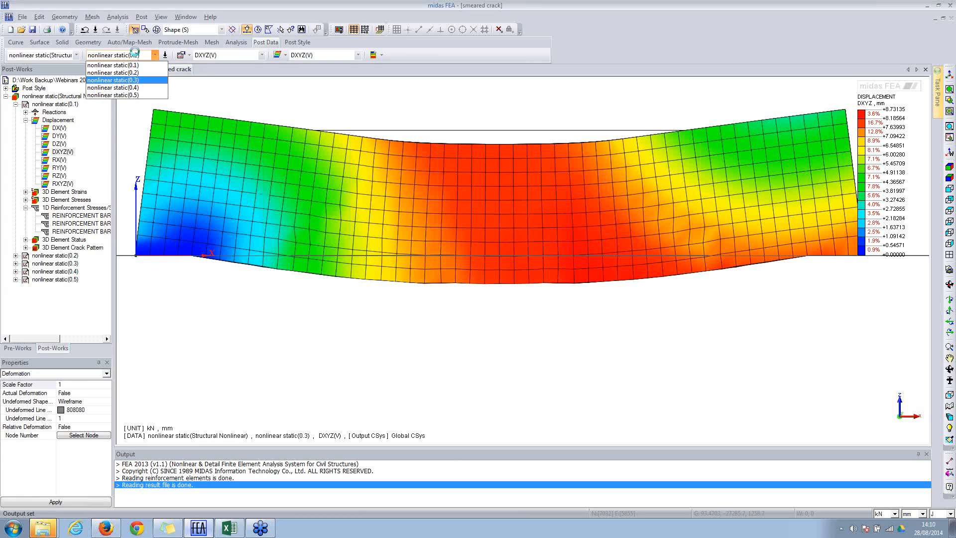
{"action": "key", "text": "Down"}
{"action": "key", "text": "Down"}
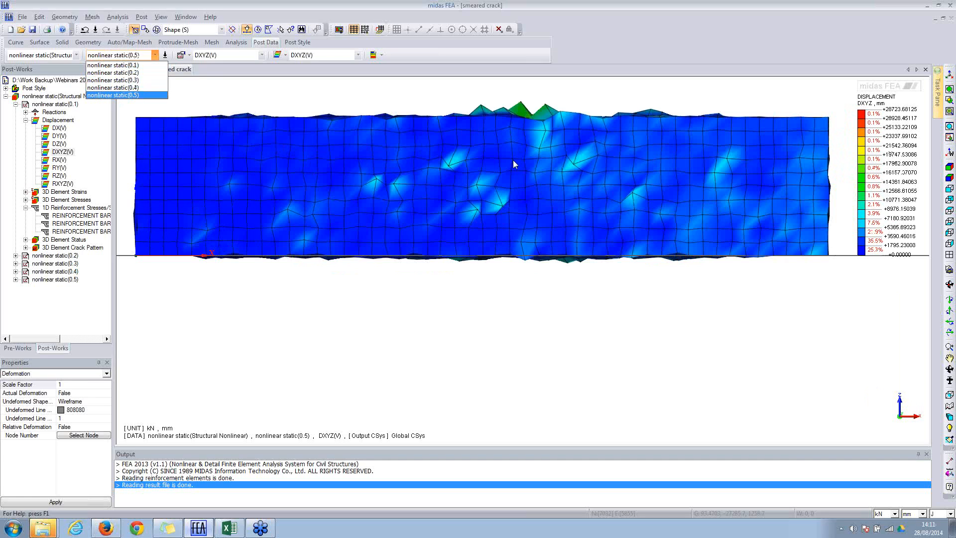
{"action": "left_click", "coordinate": [113, 87]}
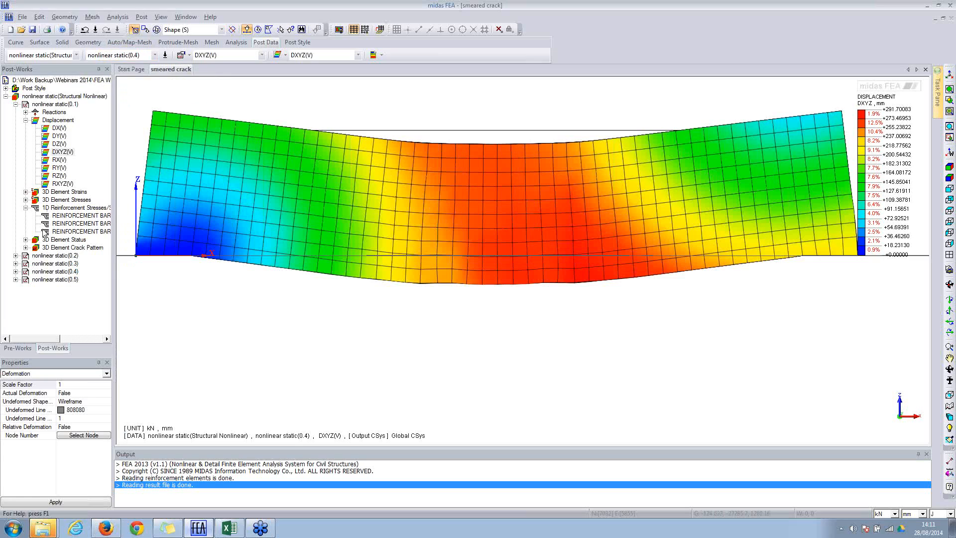
Step: Display the LO-Solid Crack Status under 3D Element Status for load step nonlinear static(0.1)
{"action": "left_click", "coordinate": [25, 240]}
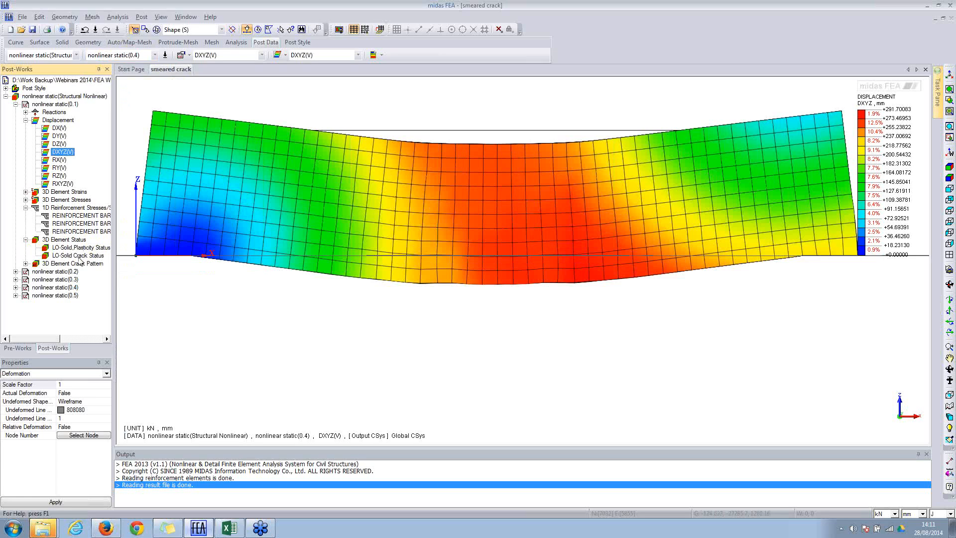
{"action": "left_click", "coordinate": [121, 56]}
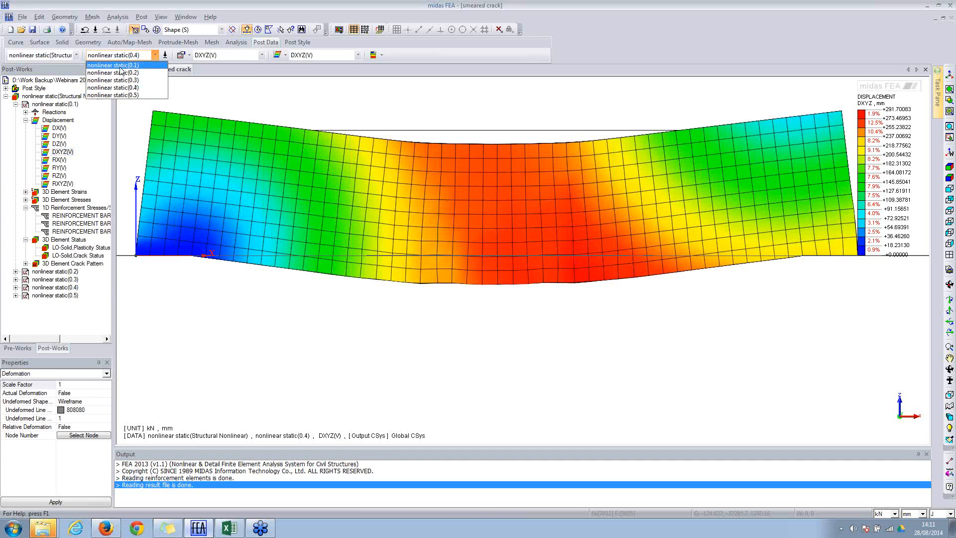
{"action": "left_click", "coordinate": [113, 65]}
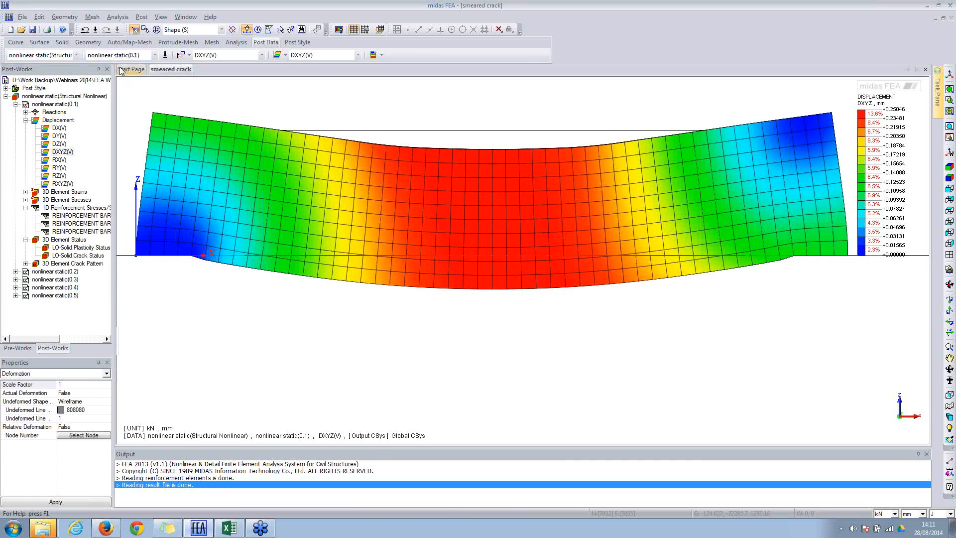
{"action": "double_click", "coordinate": [73, 256]}
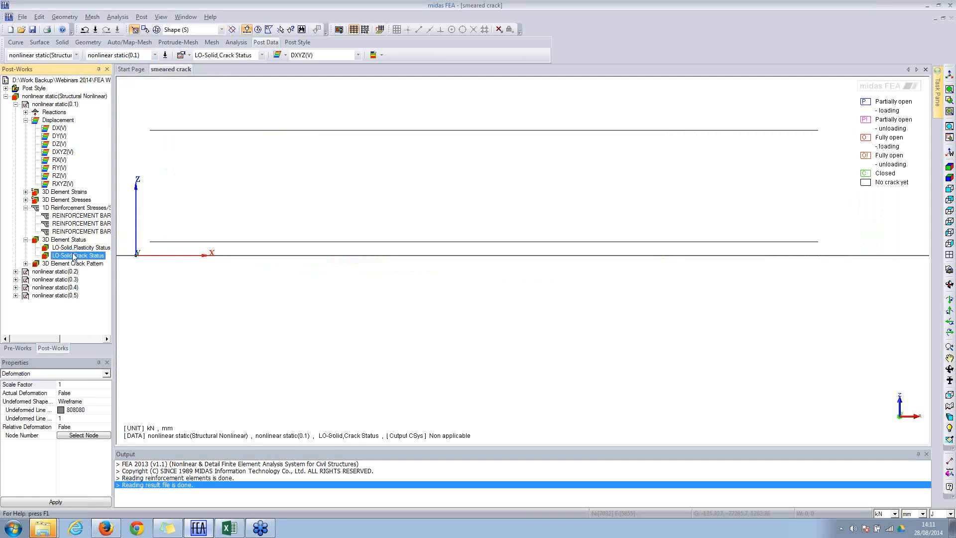
Step: Review the crack status plot for load steps 0.2 through 0.5, inspect the last one in 3D and restore the front view
{"action": "left_click", "coordinate": [131, 56]}
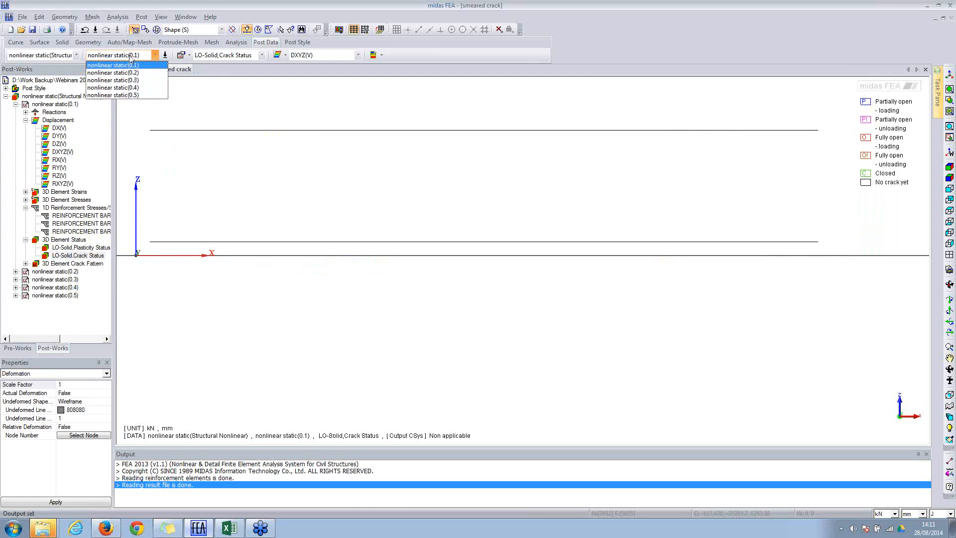
{"action": "key", "text": "Down"}
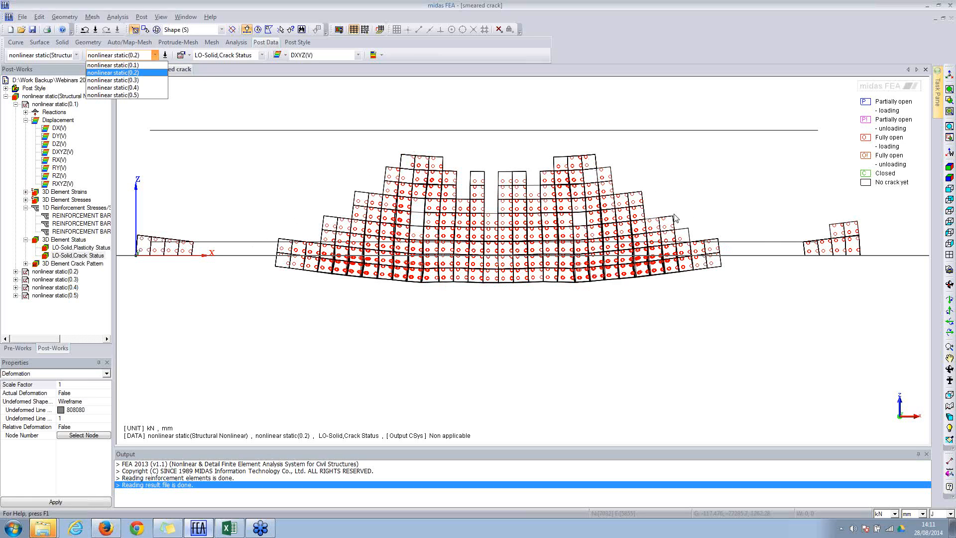
{"action": "left_click", "coordinate": [121, 80]}
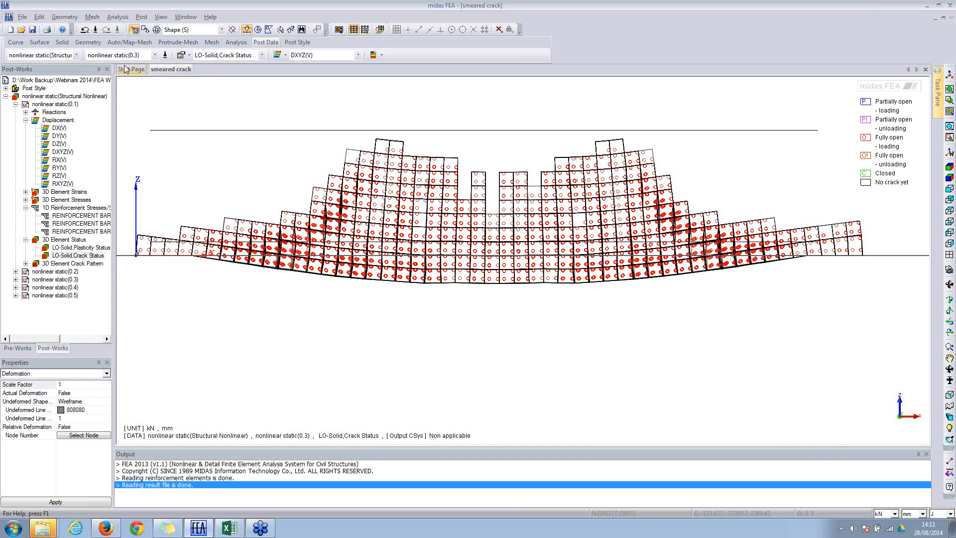
{"action": "left_click", "coordinate": [122, 55]}
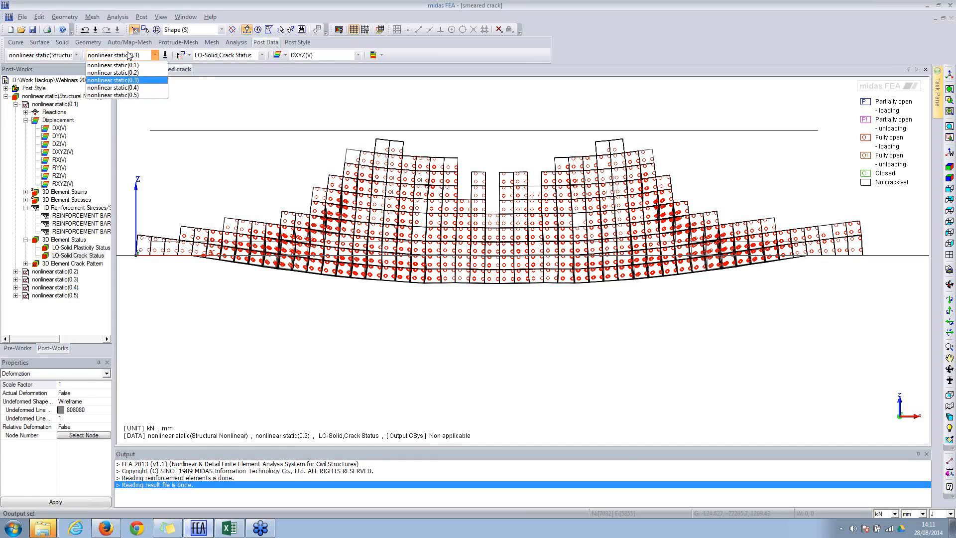
{"action": "left_click", "coordinate": [123, 88]}
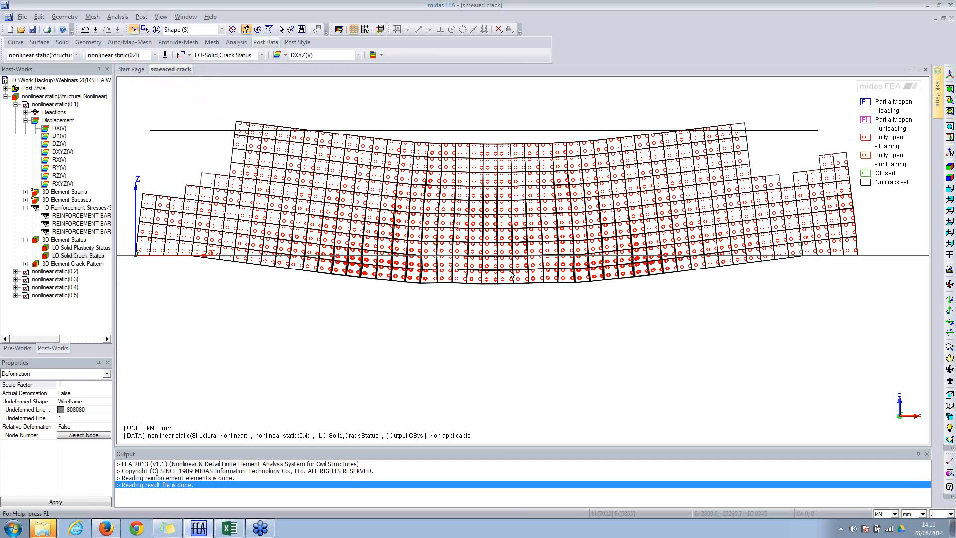
{"action": "left_click", "coordinate": [155, 55]}
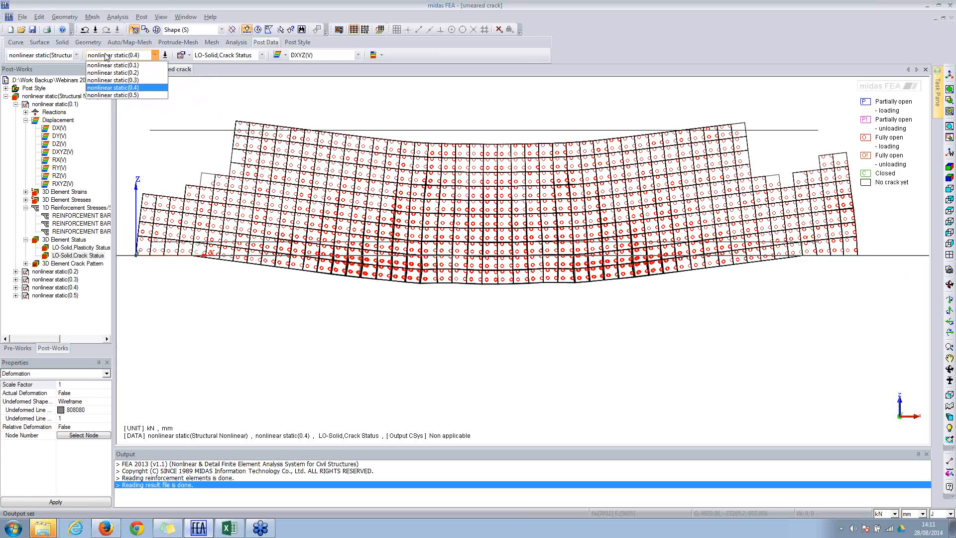
{"action": "left_click", "coordinate": [104, 95]}
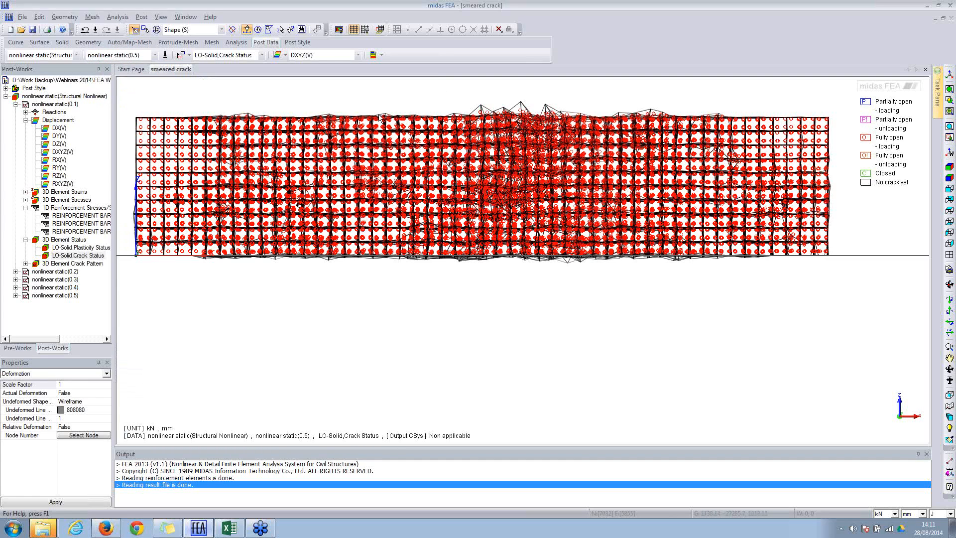
{"action": "middle_click_drag", "start_coordinate": [395, 125], "coordinate": [392, 119]}
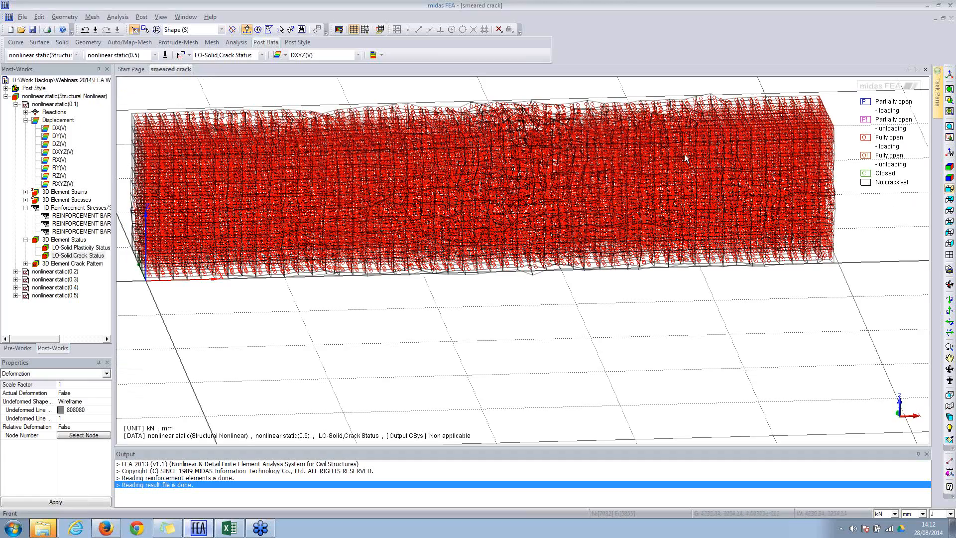
{"action": "middle_click_drag", "start_coordinate": [767, 174], "coordinate": [857, 190]}
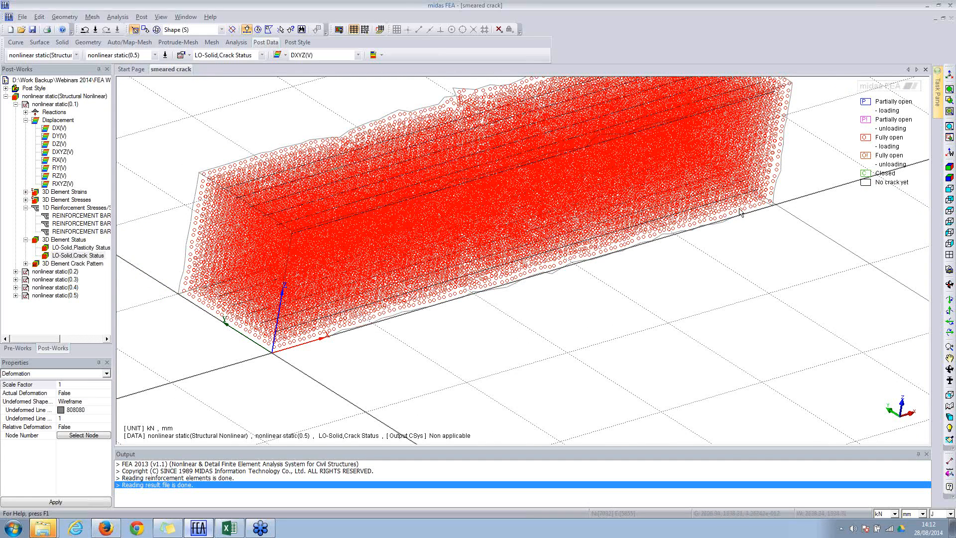
{"action": "left_click", "coordinate": [949, 188]}
{"action": "left_click", "coordinate": [949, 189]}
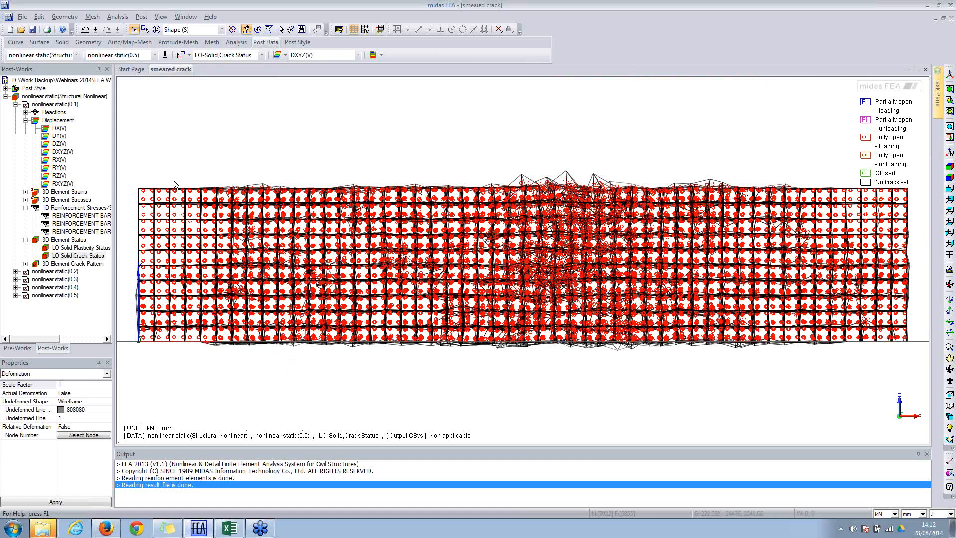
Step: Display the REINFORCEMENT BAR, LOW, Sxx stress result for load step nonlinear static(0.1) and set the force unit to N
{"action": "double_click", "coordinate": [76, 217]}
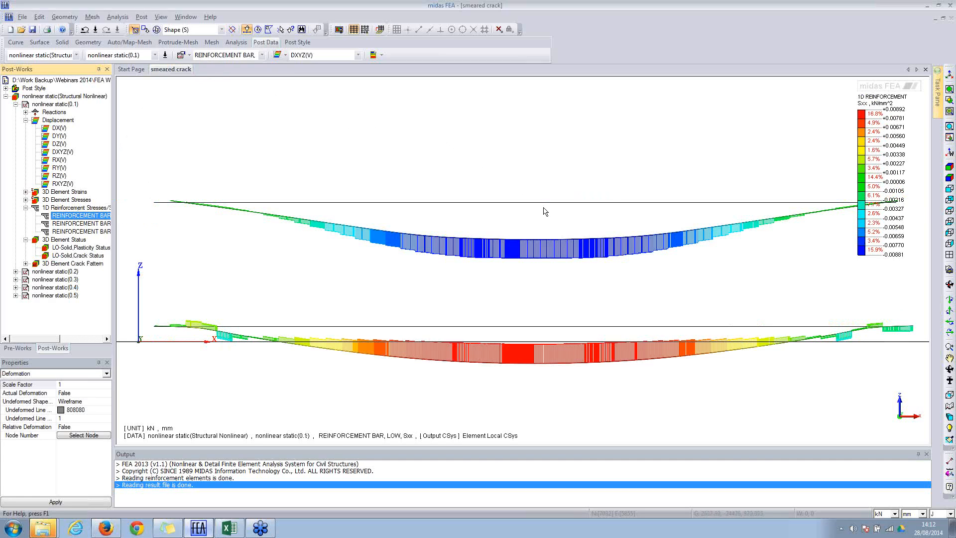
{"action": "left_click", "coordinate": [883, 513]}
{"action": "left_click", "coordinate": [879, 486]}
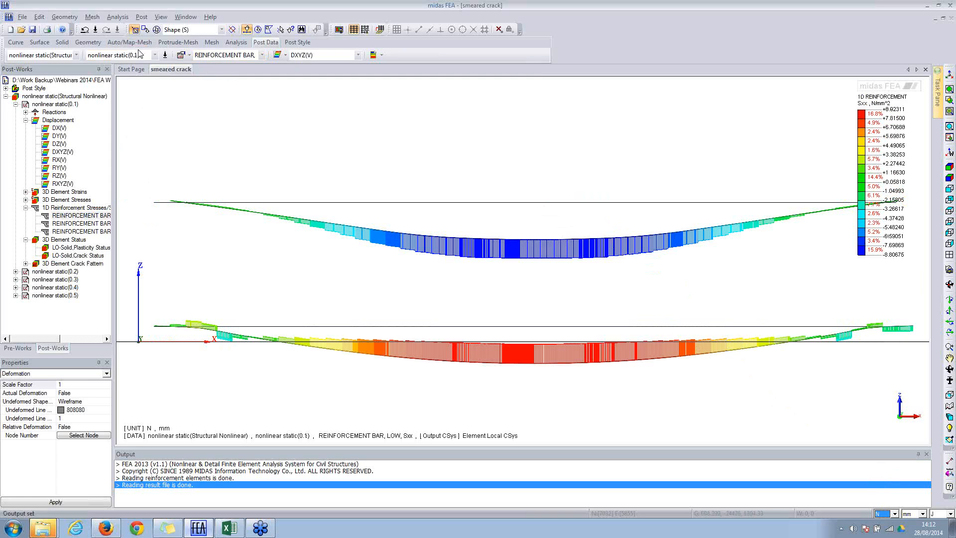
Step: Review the reinforcement bar Sxx stress plot for load steps 0.2, 0.3 and 0.4 in the front view
{"action": "left_click", "coordinate": [155, 55]}
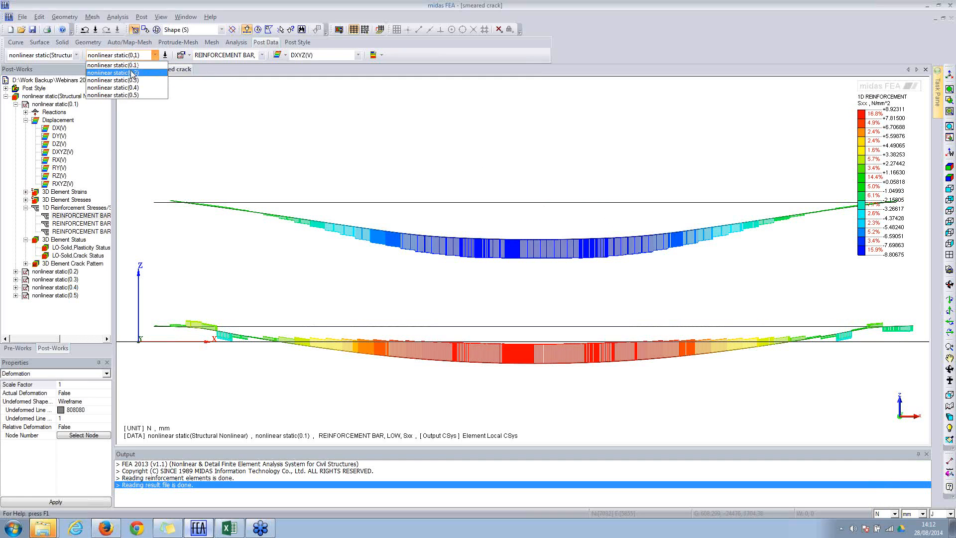
{"action": "left_click", "coordinate": [132, 73]}
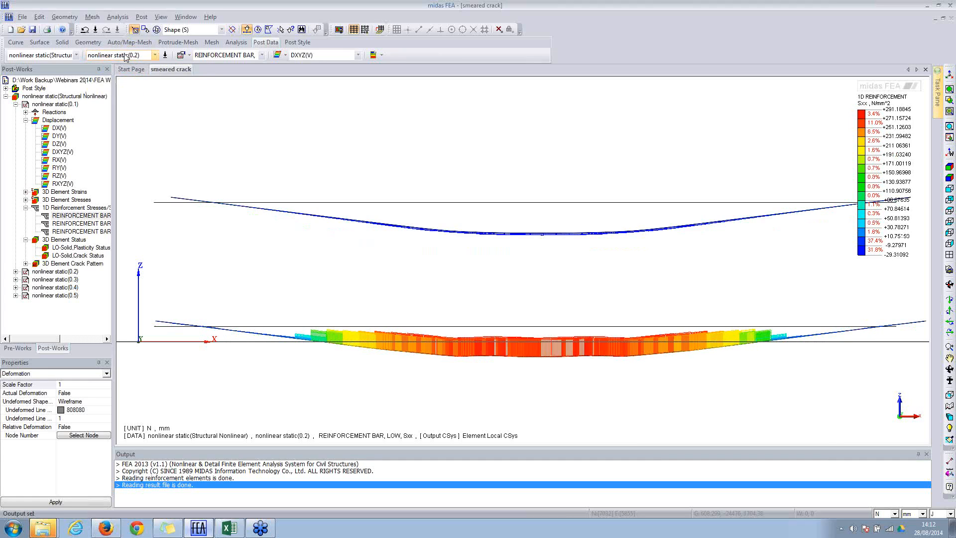
{"action": "left_click", "coordinate": [126, 57]}
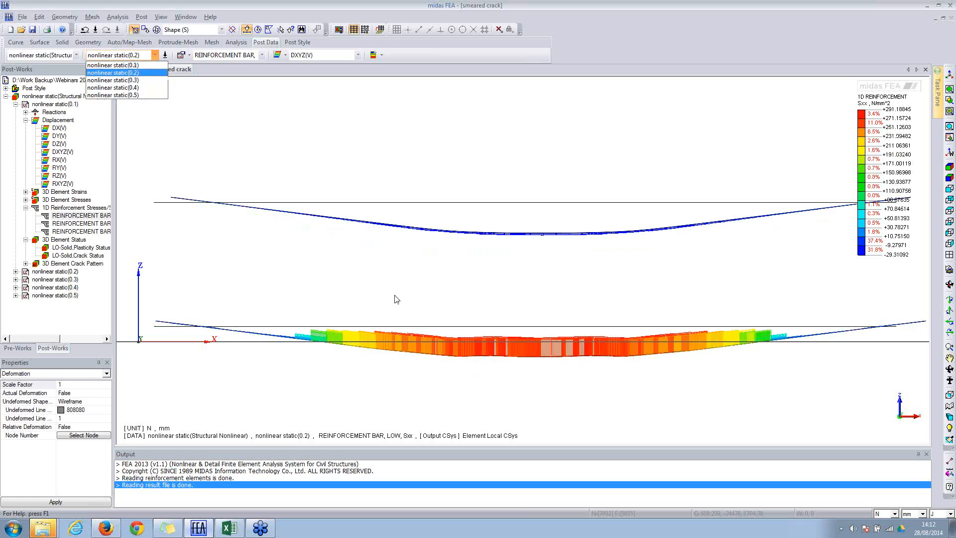
{"action": "left_click", "coordinate": [132, 73]}
{"action": "left_click", "coordinate": [132, 57]}
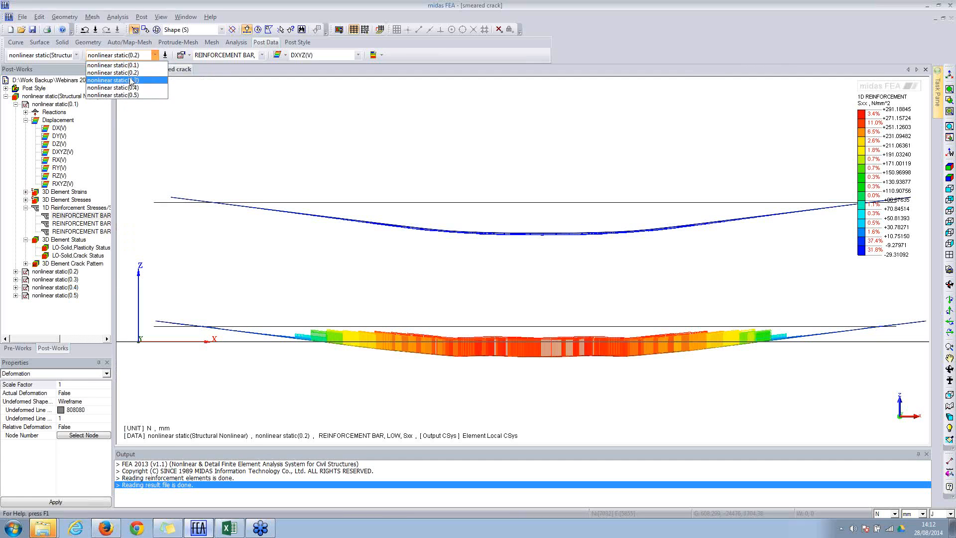
{"action": "left_click", "coordinate": [132, 80]}
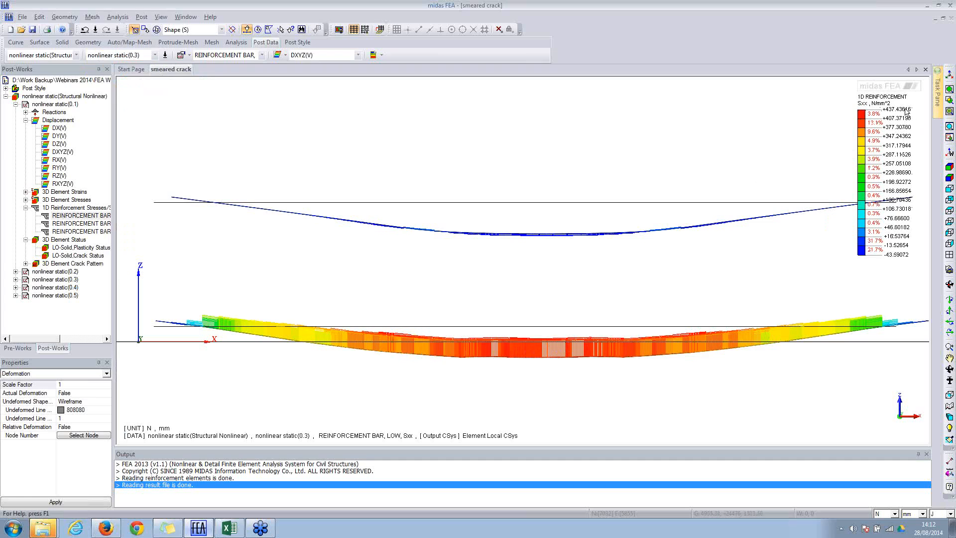
{"action": "left_click", "coordinate": [145, 56]}
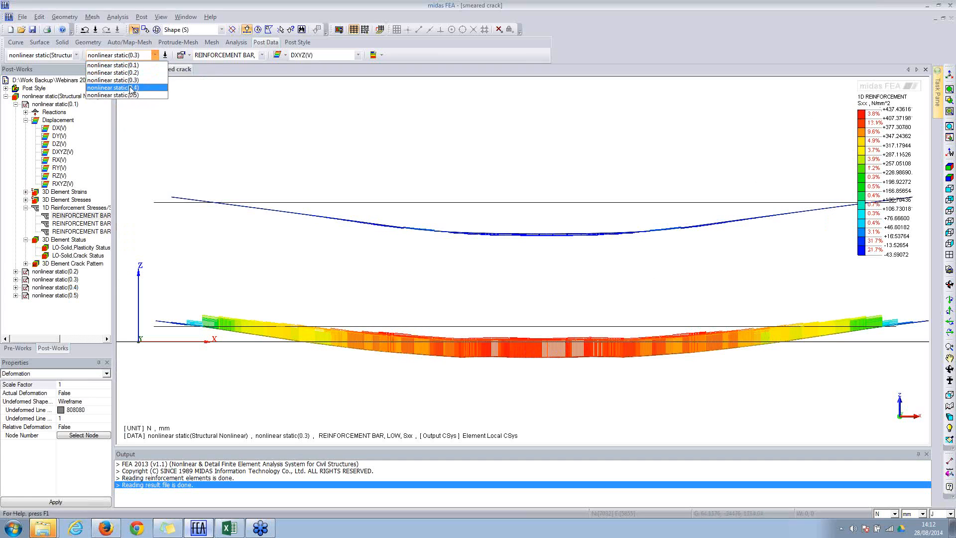
{"action": "left_click", "coordinate": [130, 89]}
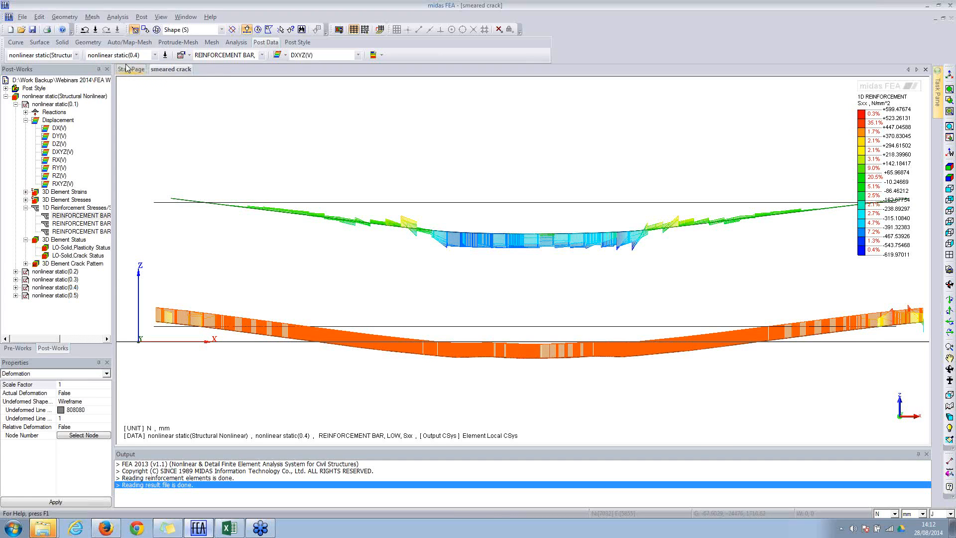
Step: Inspect the reinforcement bar stresses in 3D for load steps nonlinear static(0.4) and nonlinear static(0.5)
{"action": "middle_click_drag", "start_coordinate": [371, 241], "coordinate": [454, 267]}
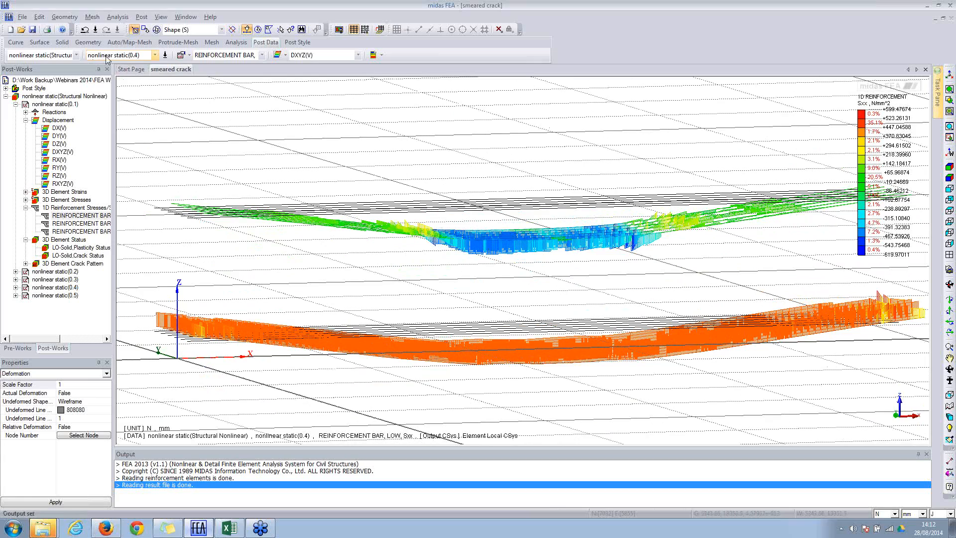
{"action": "left_click", "coordinate": [155, 55]}
{"action": "left_click", "coordinate": [112, 95]}
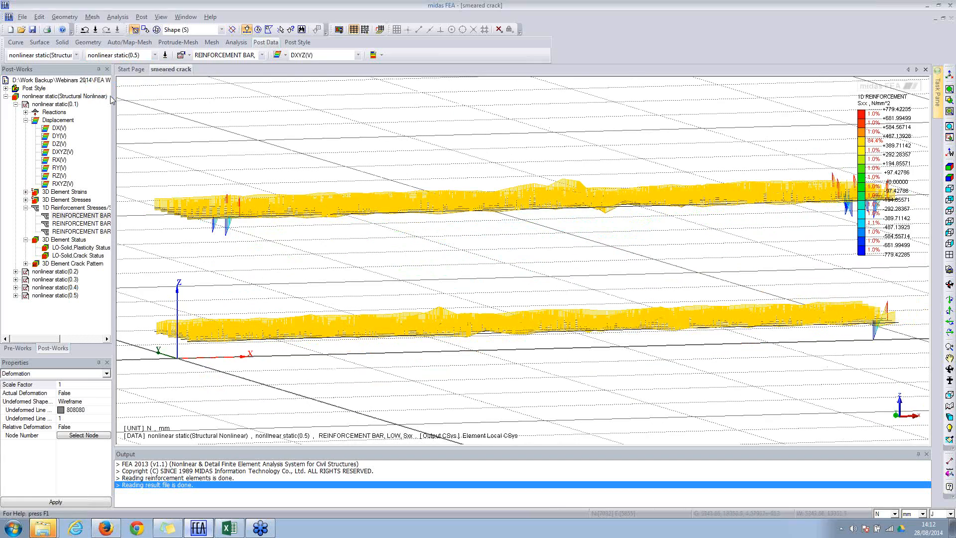
{"action": "middle_click_drag", "start_coordinate": [626, 225], "coordinate": [528, 217]}
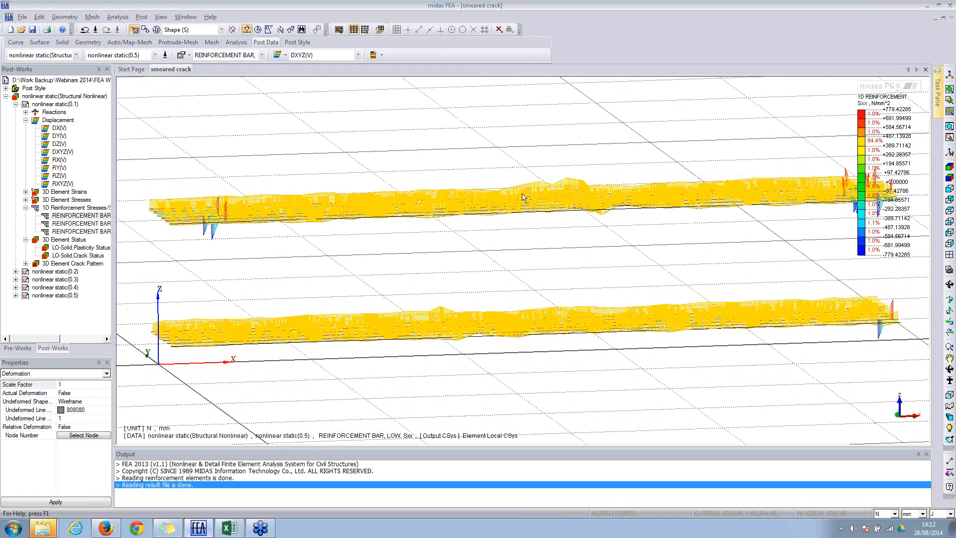
{"action": "scroll", "coordinate": [331, 202], "scroll_direction": "down", "scroll_amount": 4}
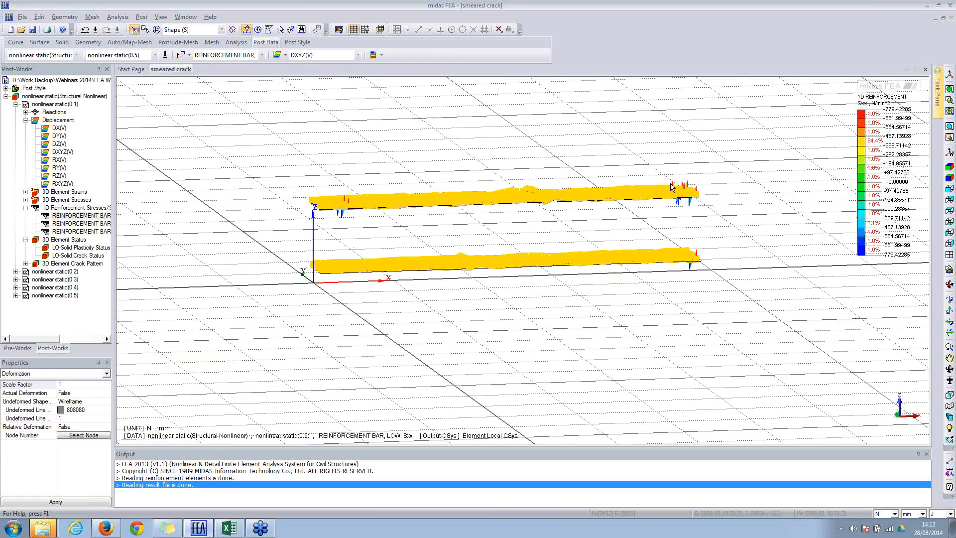
Step: Return the reinforcement stress plot to nonlinear static(0.1), hide the grid and enlarge the Output area
{"action": "left_click", "coordinate": [147, 57]}
{"action": "left_click", "coordinate": [140, 63]}
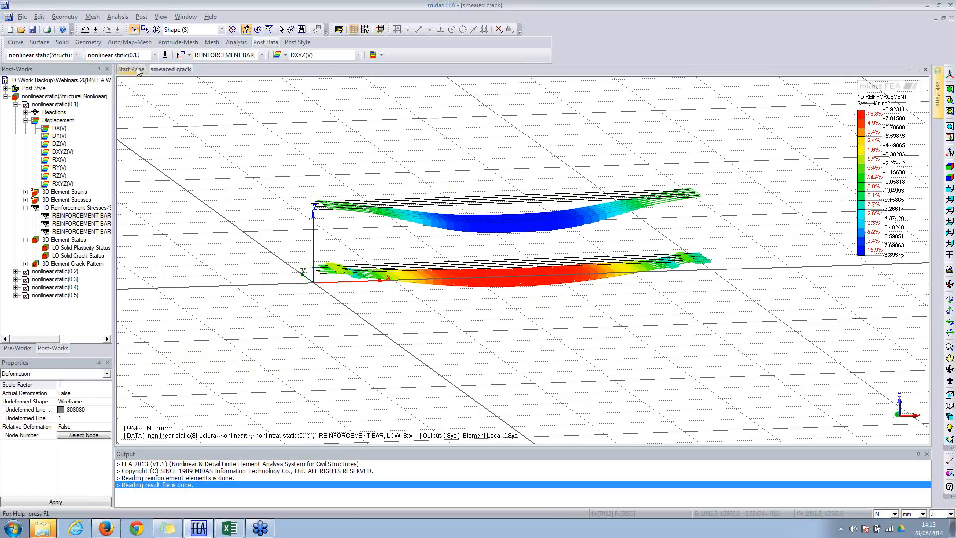
{"action": "middle_click_drag", "start_coordinate": [526, 184], "coordinate": [465, 211]}
{"action": "left_click", "coordinate": [354, 29]}
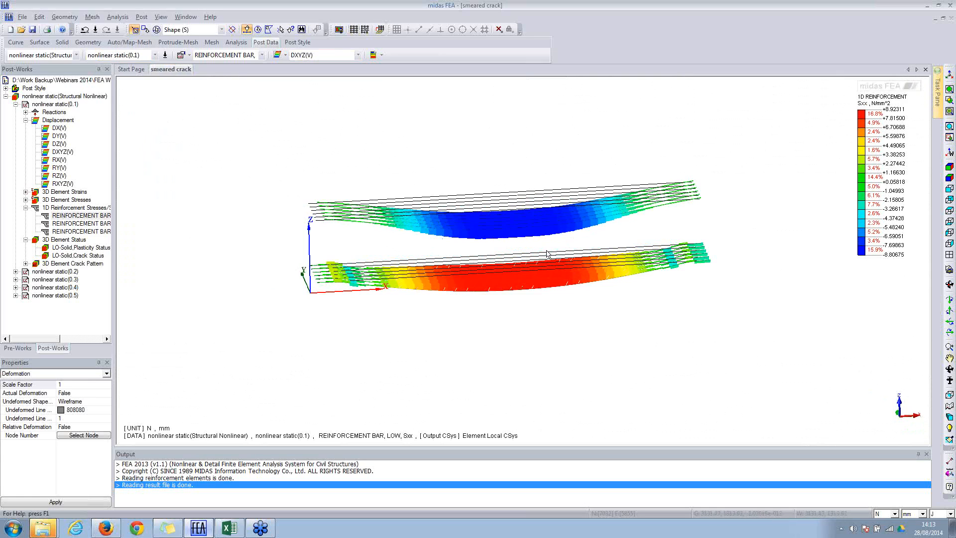
{"action": "left_click_drag", "start_coordinate": [350, 452], "coordinate": [343, 381]}
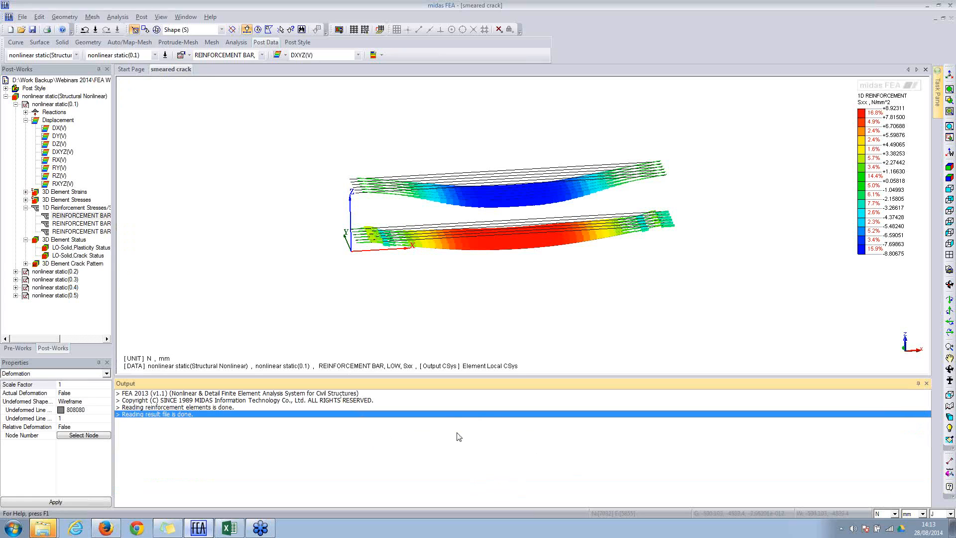
Step: Open the Analysis Control settings of the existing nonlinear static analysis case
{"action": "left_click", "coordinate": [119, 17]}
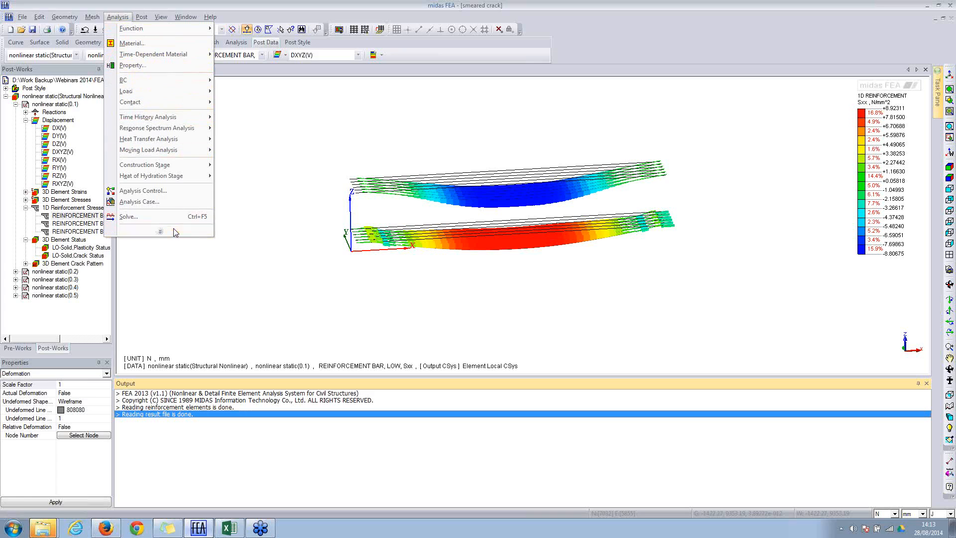
{"action": "left_click", "coordinate": [167, 202]}
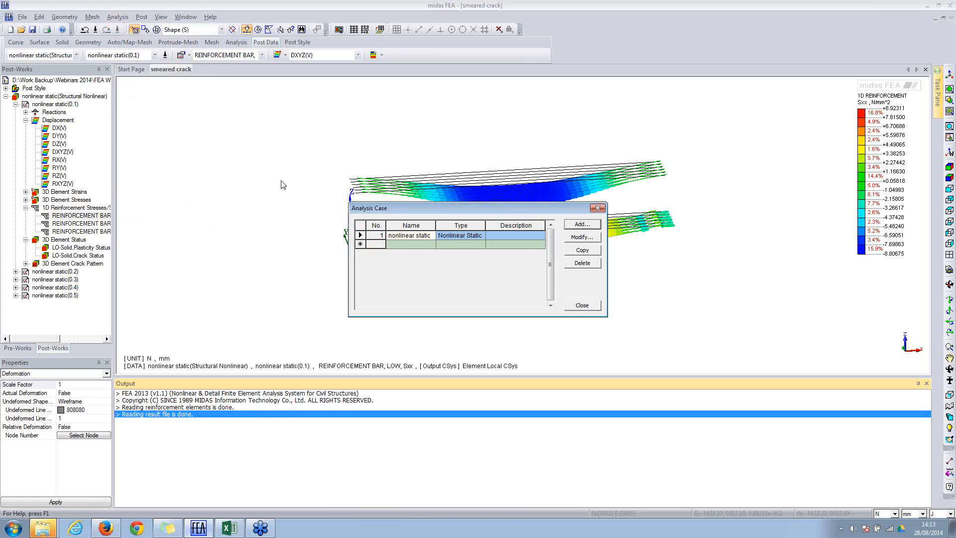
{"action": "left_click", "coordinate": [474, 237]}
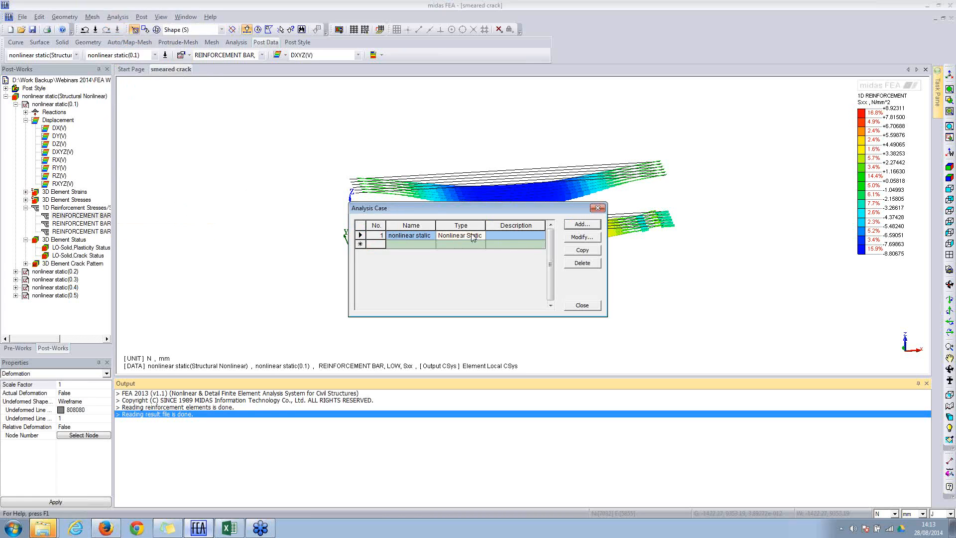
{"action": "left_click", "coordinate": [579, 239]}
{"action": "left_click", "coordinate": [588, 165]}
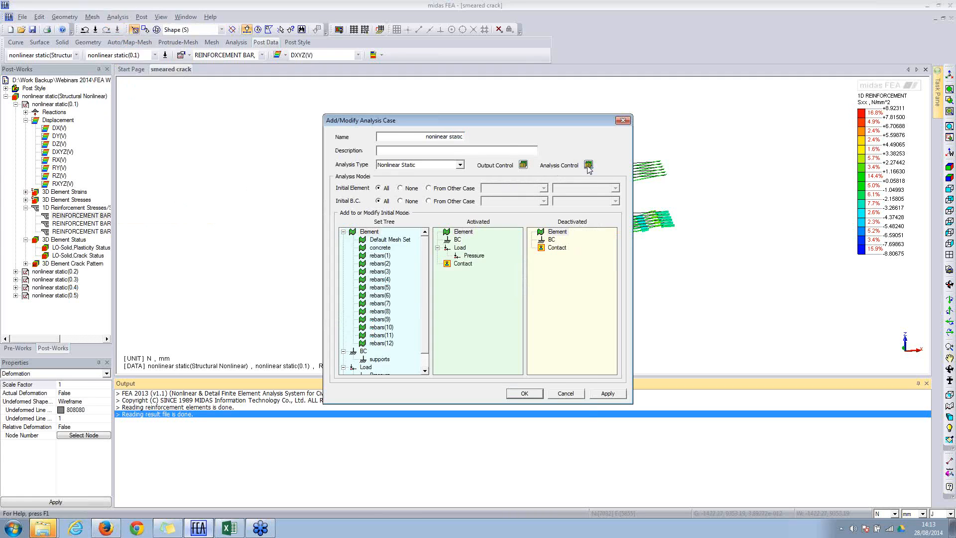
Step: Examine the maximum iterations, displacement norm tolerance and divergence termination option, and leave the analysis case without saving changes
{"action": "left_click_drag", "start_coordinate": [536, 285], "coordinate": [564, 286]}
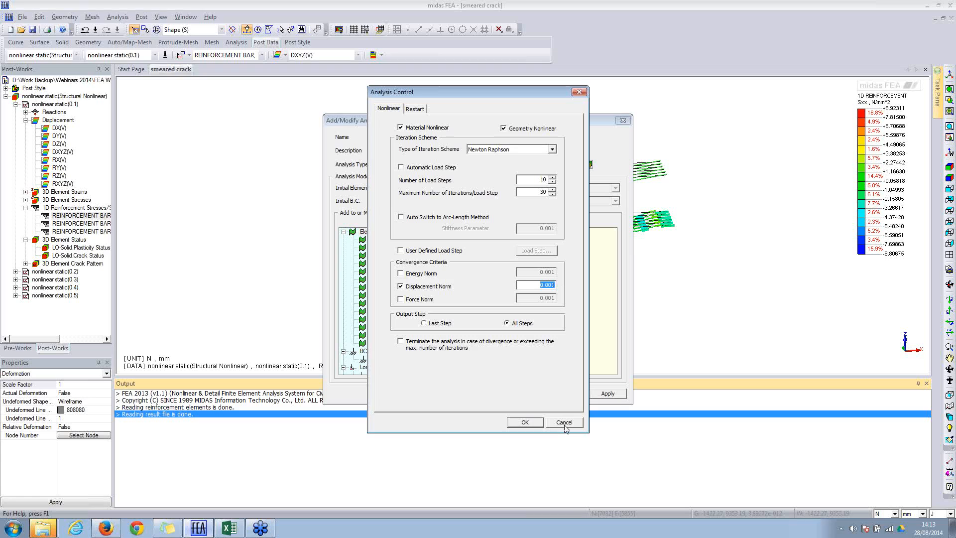
{"action": "left_click", "coordinate": [538, 191]}
{"action": "left_click_drag", "start_coordinate": [541, 286], "coordinate": [556, 286]}
{"action": "left_click", "coordinate": [400, 343]}
{"action": "left_click_drag", "start_coordinate": [533, 284], "coordinate": [577, 289]}
{"action": "left_click", "coordinate": [554, 423]}
{"action": "left_click", "coordinate": [566, 394]}
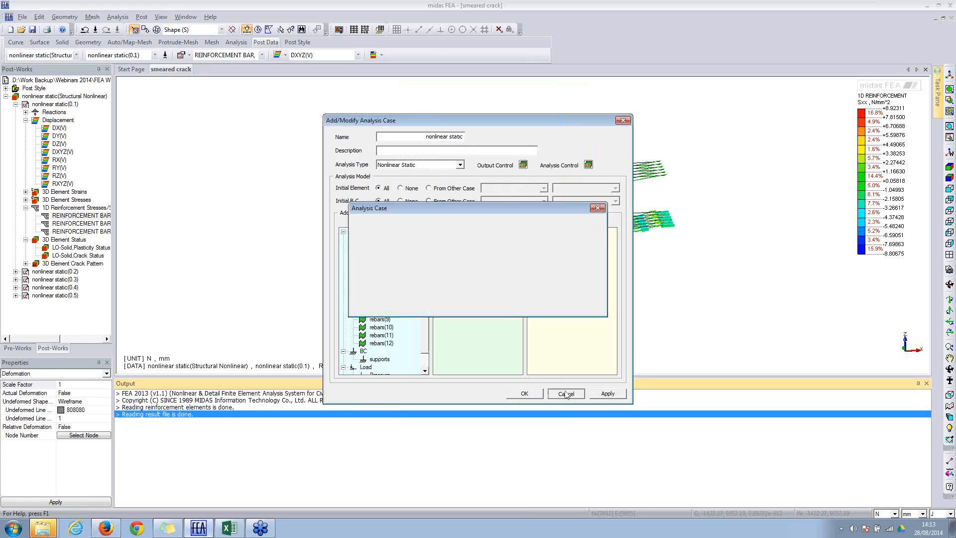
{"action": "left_click", "coordinate": [582, 306]}
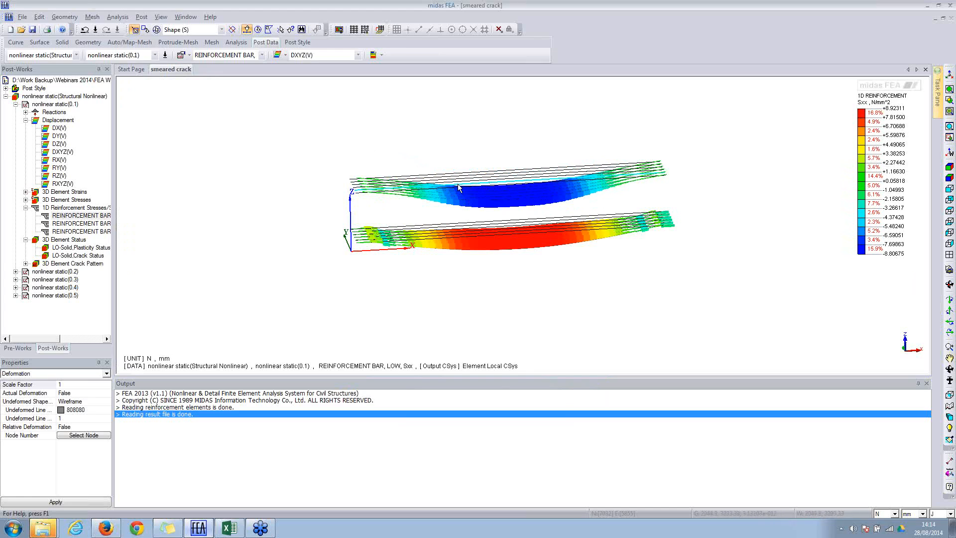
Step: Expand the 3D Element Stresses results of nonlinear static(0.1) and look through the full set of post-processing commands
{"action": "left_click", "coordinate": [138, 17]}
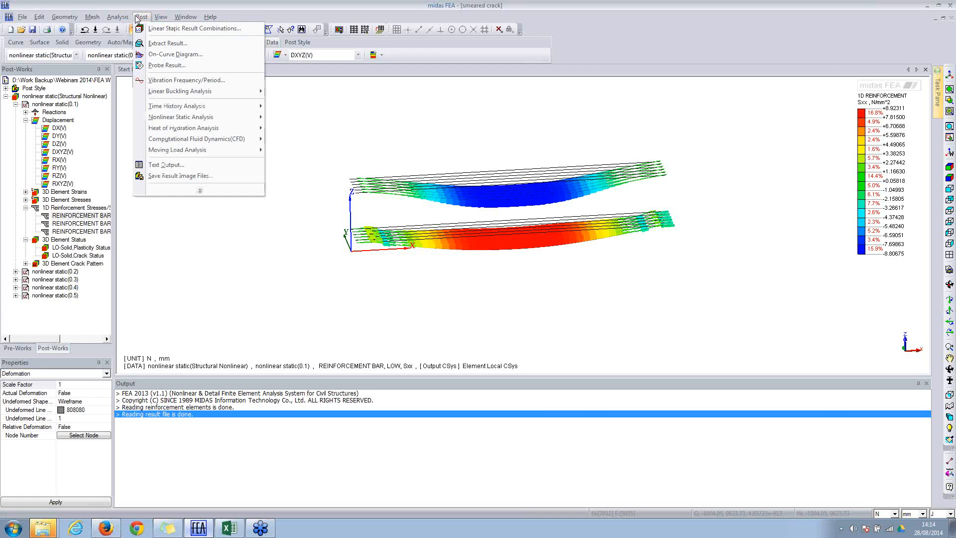
{"action": "mouse_move", "coordinate": [161, 17]}
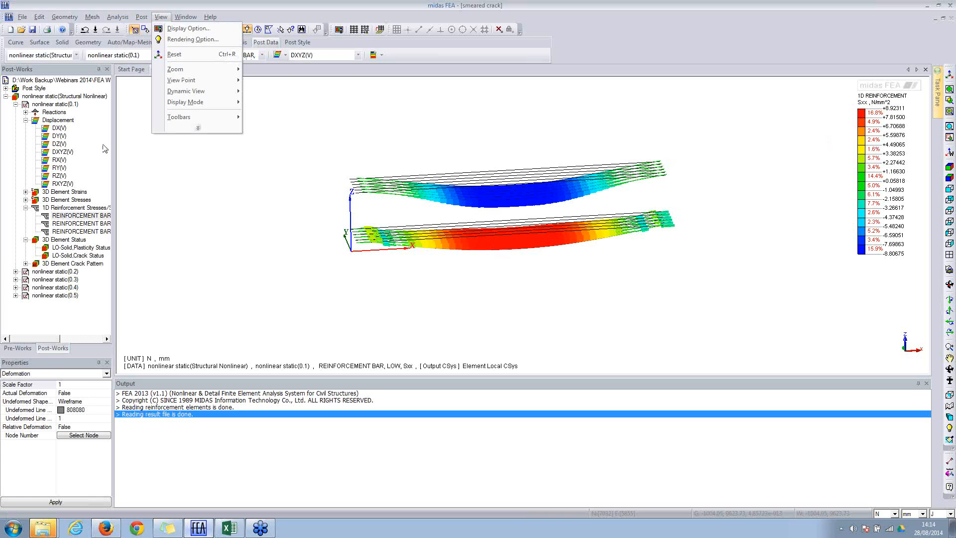
{"action": "left_click", "coordinate": [26, 200]}
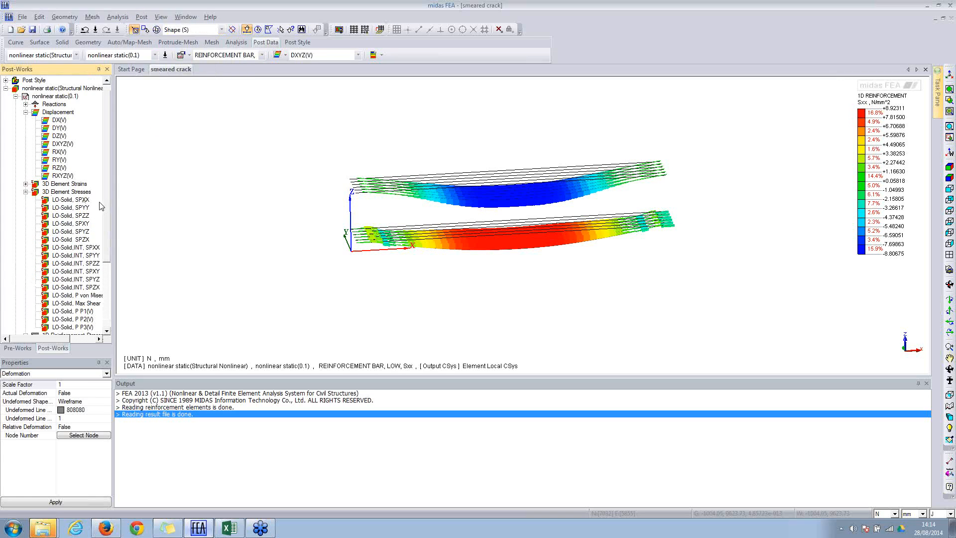
{"action": "scroll", "coordinate": [106, 202], "scroll_direction": "up", "scroll_amount": 1}
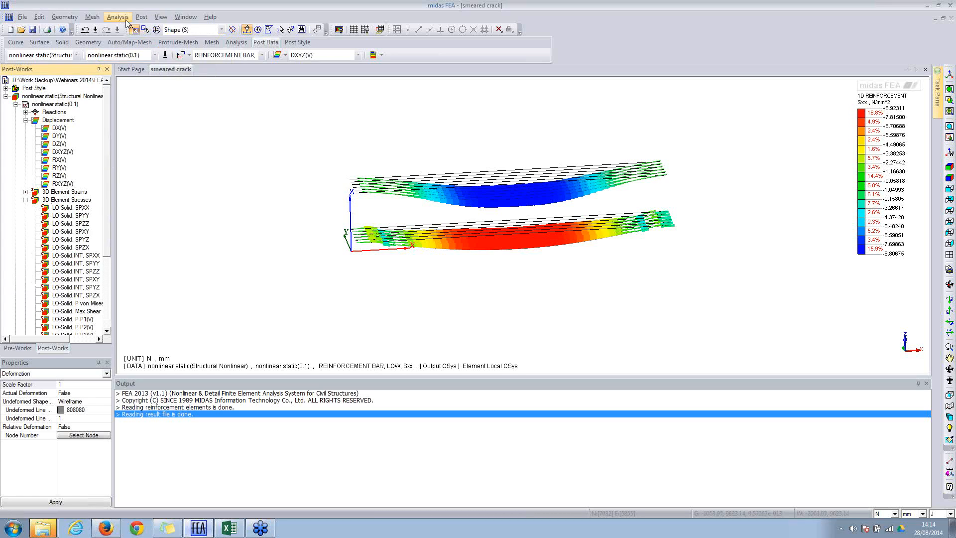
{"action": "left_click", "coordinate": [141, 18]}
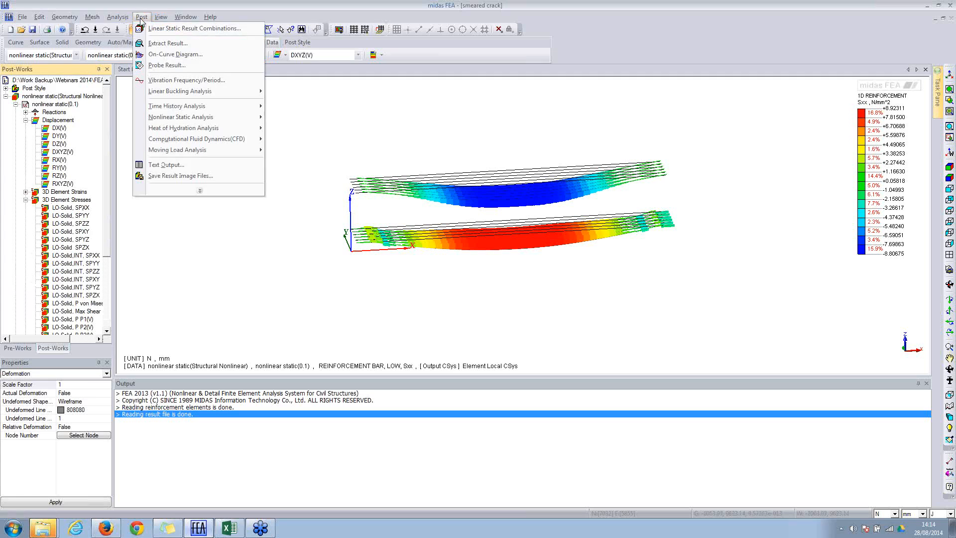
{"action": "left_click", "coordinate": [196, 193]}
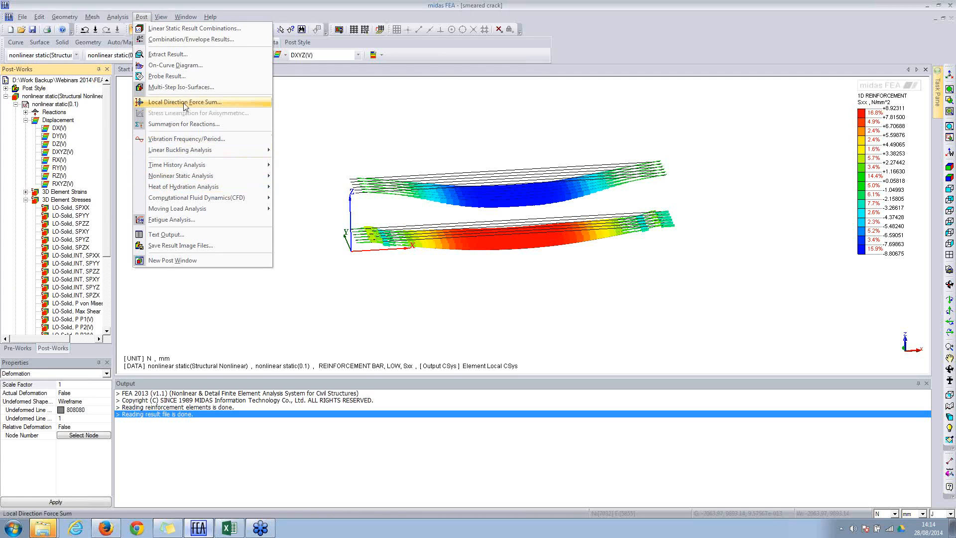
{"action": "left_click", "coordinate": [314, 98]}
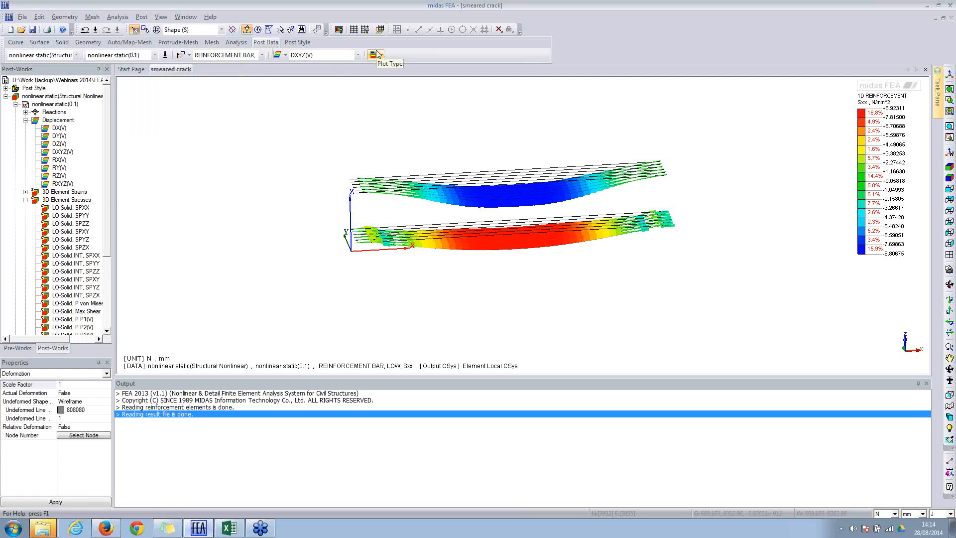
Step: Display the DXYZ(V) displacement contour for nonlinear static(0.1) on the undeformed shape in isometric view
{"action": "double_click", "coordinate": [58, 152]}
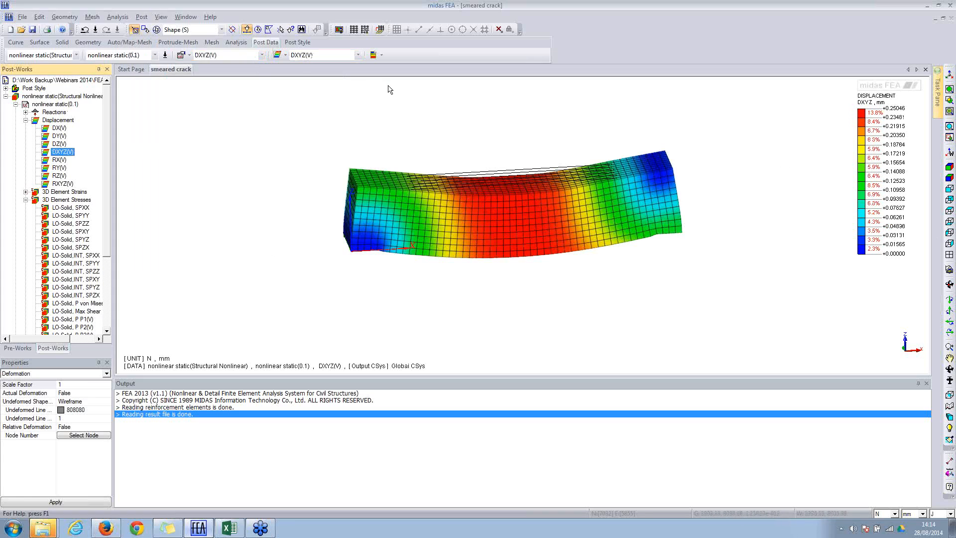
{"action": "left_click", "coordinate": [280, 55]}
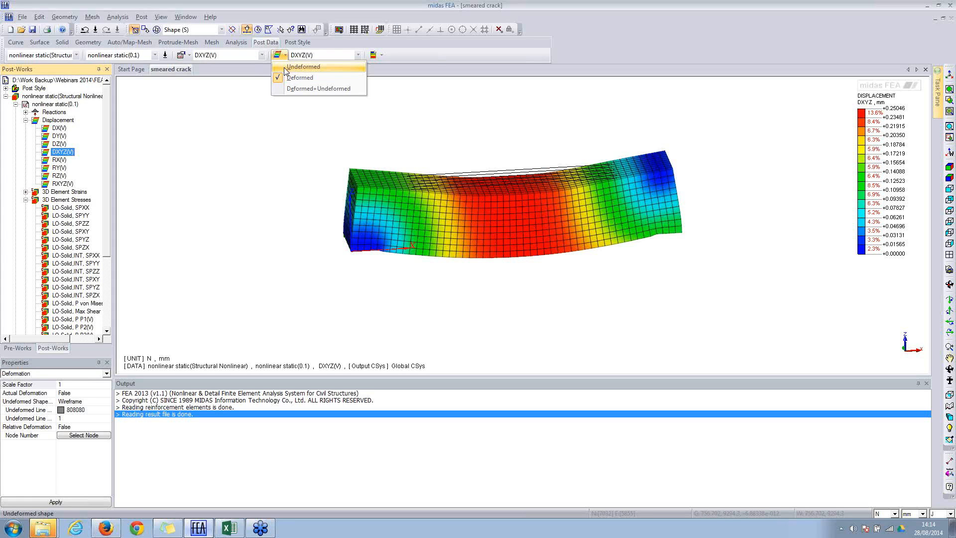
{"action": "left_click", "coordinate": [301, 66]}
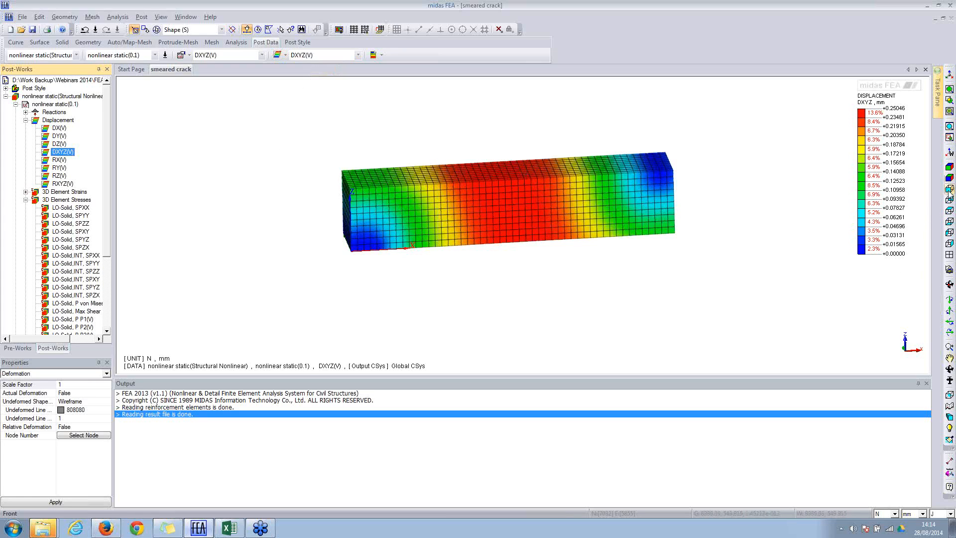
{"action": "left_click", "coordinate": [950, 167]}
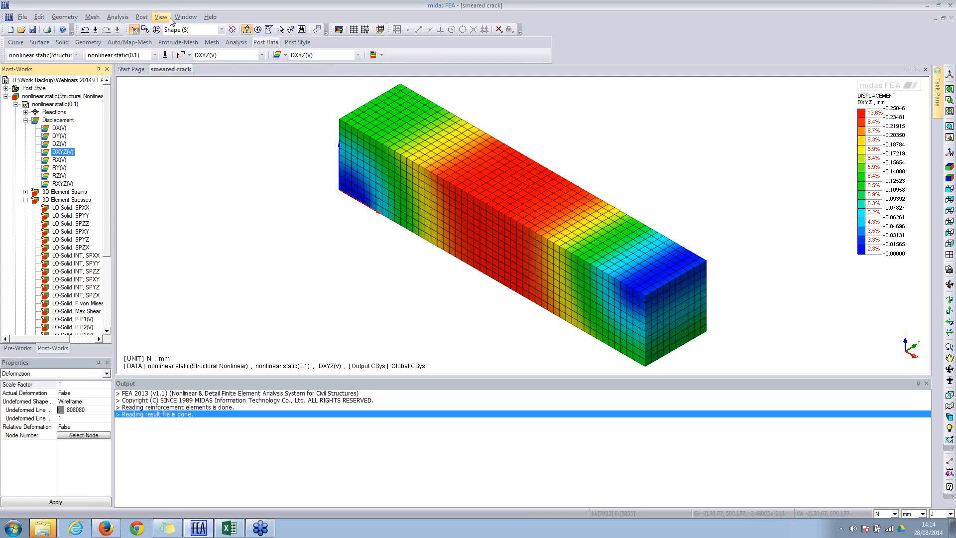
Step: Start adding a solid-element plane in Local Direction Force Sum for nonlinear static(0.1), with snapping to mesh nodes enabled
{"action": "left_click", "coordinate": [142, 18]}
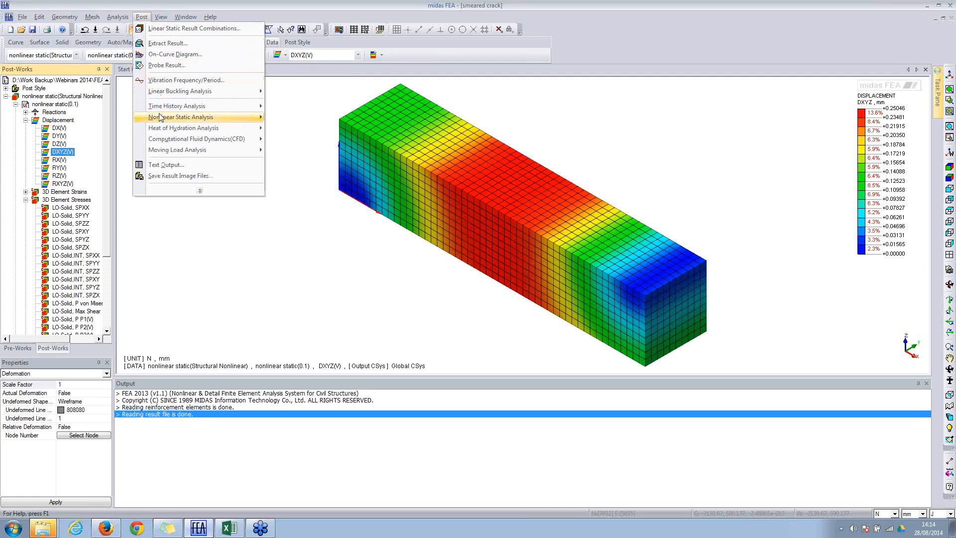
{"action": "left_click", "coordinate": [200, 190]}
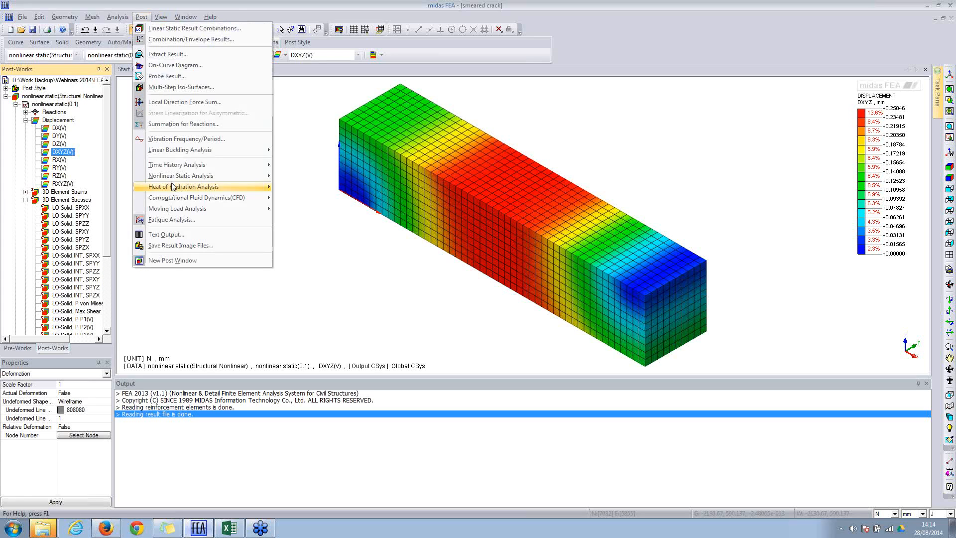
{"action": "left_click", "coordinate": [170, 102]}
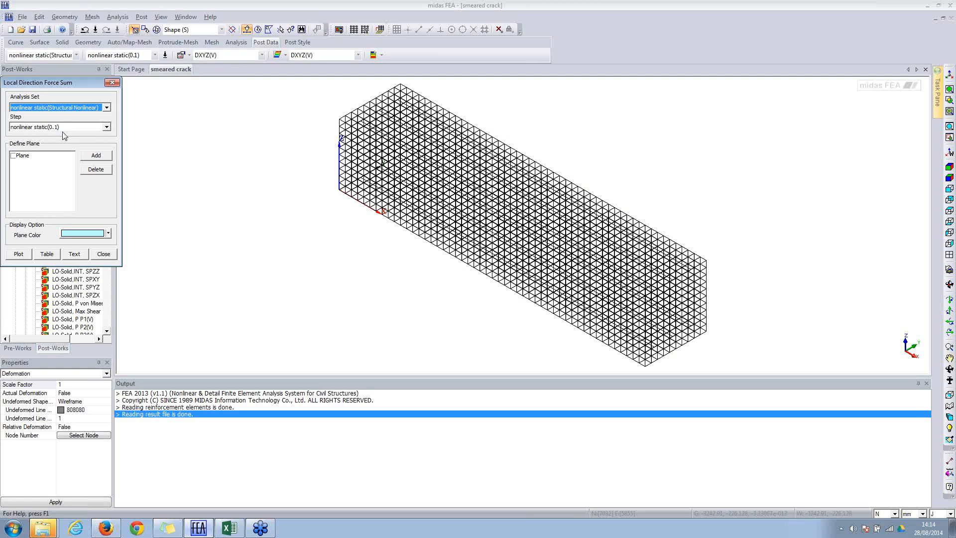
{"action": "left_click", "coordinate": [96, 154]}
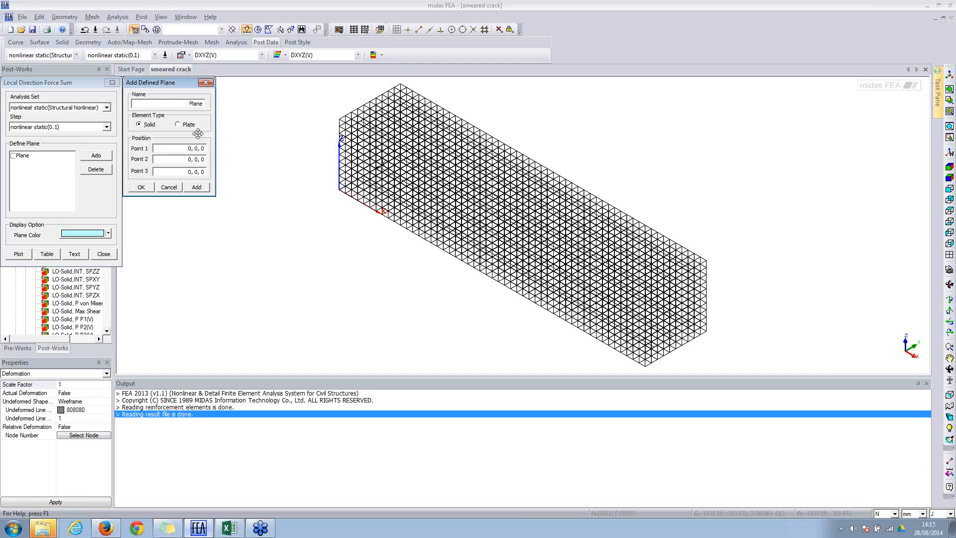
{"action": "left_click", "coordinate": [484, 30]}
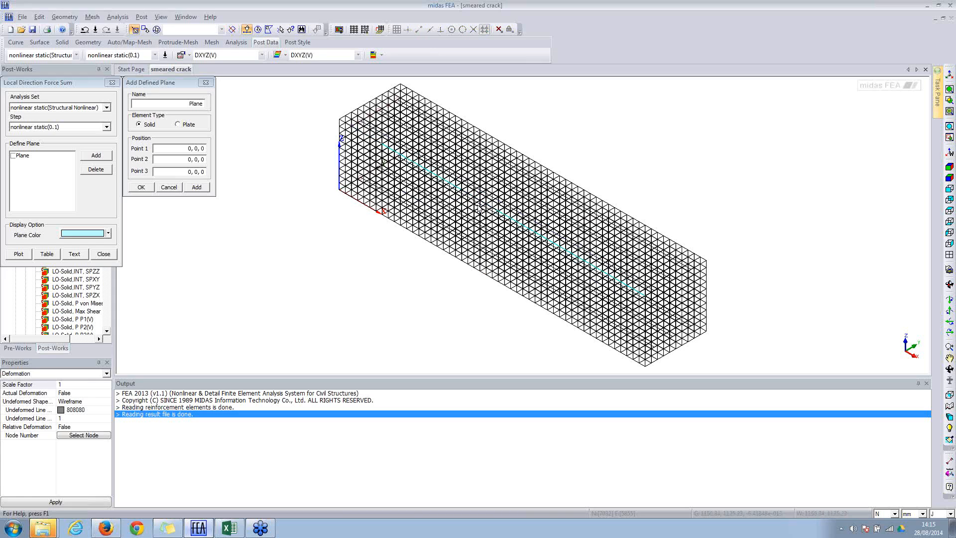
Step: Switch the results edge display to No Edge and finally to Feature Edge
{"action": "middle_click_drag", "start_coordinate": [479, 204], "coordinate": [503, 200], "text": "ctrl"}
{"action": "mouse_move", "coordinate": [503, 200]}
{"action": "right_mouse_down", "text": "ctrl"}
{"action": "mouse_move", "coordinate": [538, 198]}
{"action": "mouse_move", "coordinate": [488, 203]}
{"action": "right_mouse_up", "text": "ctrl"}
{"action": "left_click", "coordinate": [296, 42]}
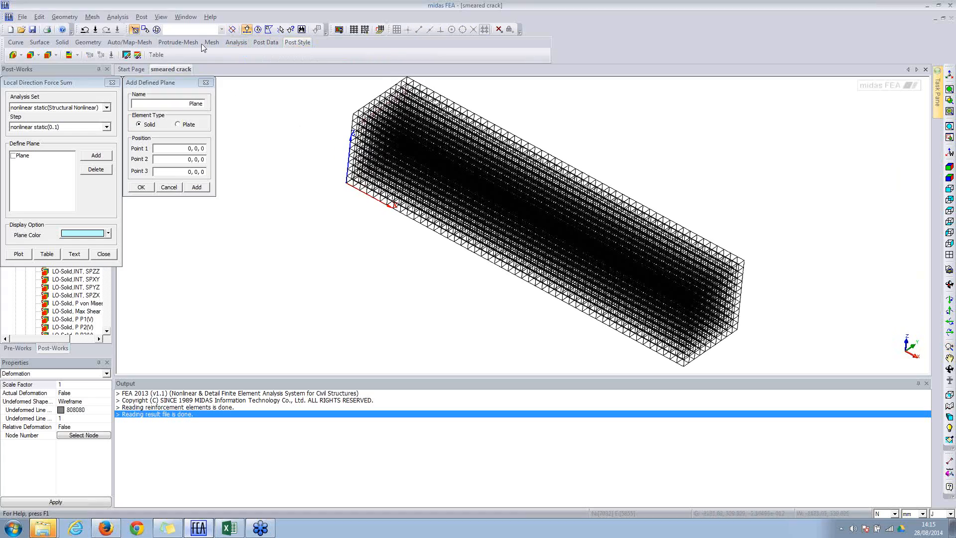
{"action": "left_click", "coordinate": [48, 54]}
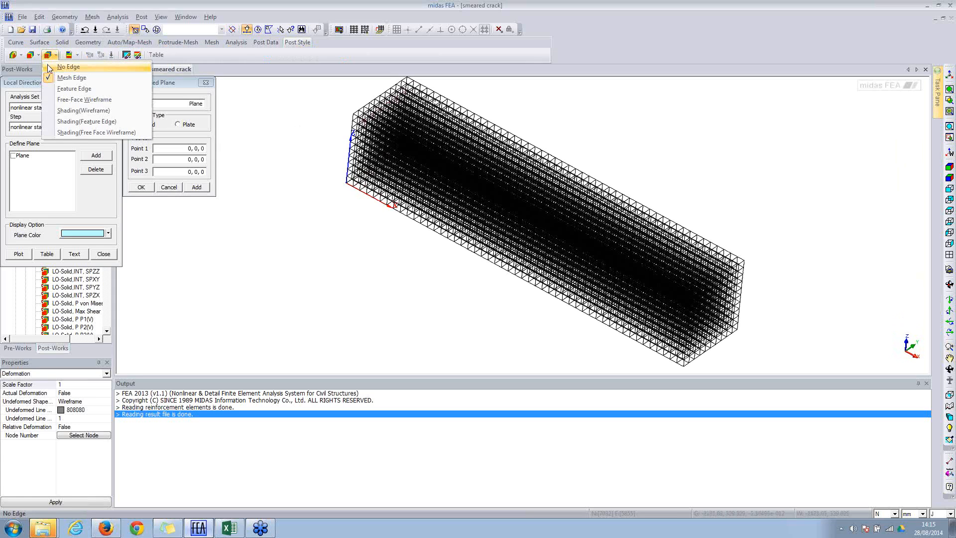
{"action": "left_click", "coordinate": [48, 67]}
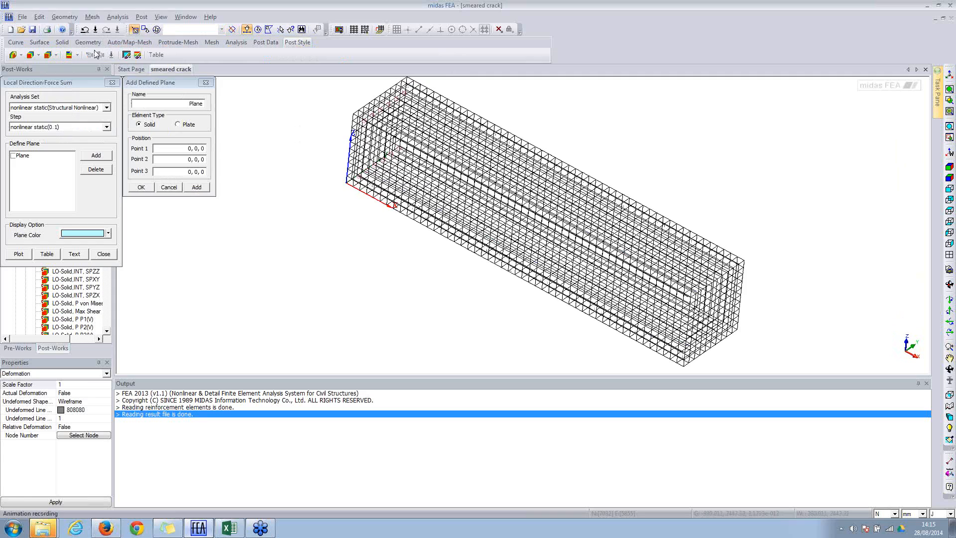
{"action": "left_click", "coordinate": [49, 55]}
{"action": "left_click", "coordinate": [74, 89]}
Step: Pick the plane's three points on the mesh at 2200, 0, 0; 2100, 0, 1000; and 2100, 1000, 1000
{"action": "left_click", "coordinate": [189, 148]}
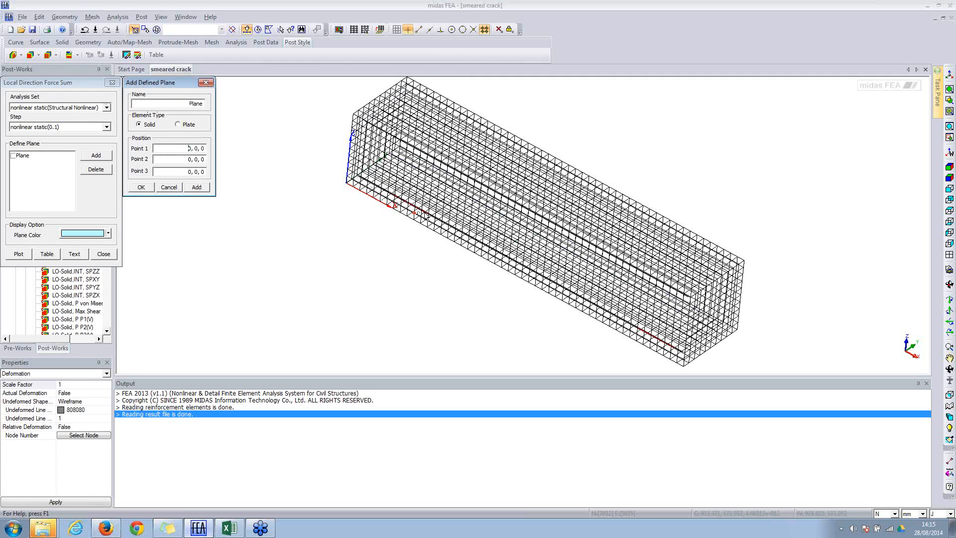
{"action": "left_click", "coordinate": [497, 266]}
{"action": "scroll", "coordinate": [502, 186], "scroll_direction": "down", "scroll_amount": 1}
{"action": "scroll", "coordinate": [498, 182], "scroll_direction": "down", "scroll_amount": 3}
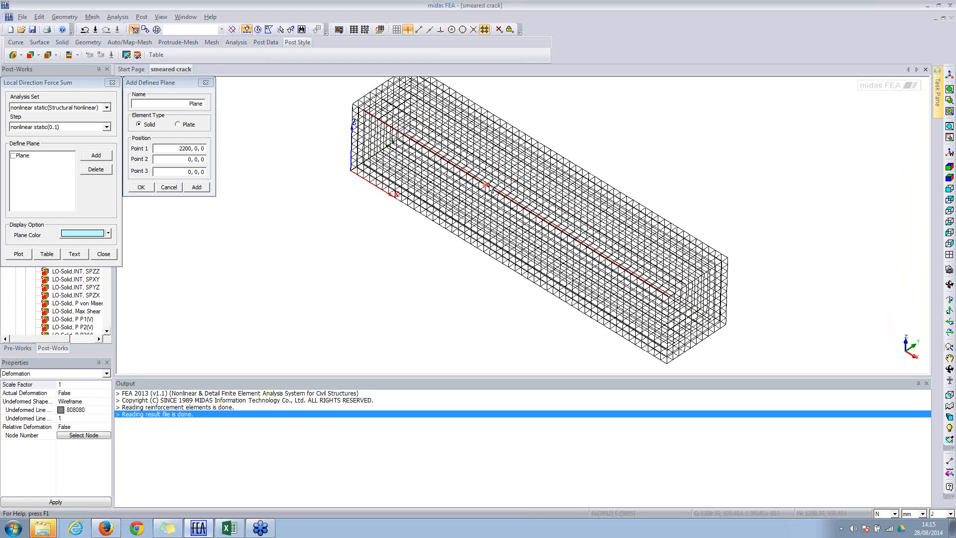
{"action": "left_click", "coordinate": [489, 188]}
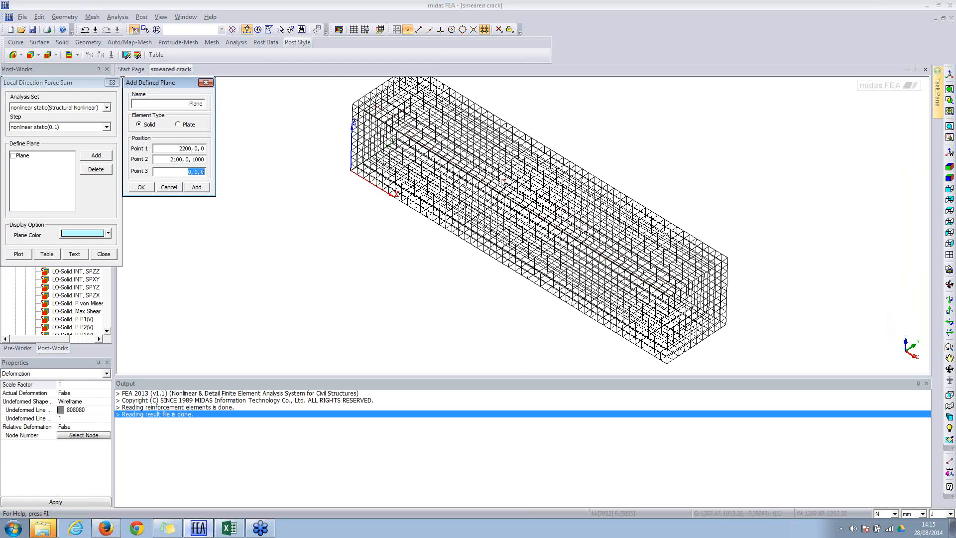
{"action": "left_click", "coordinate": [548, 146]}
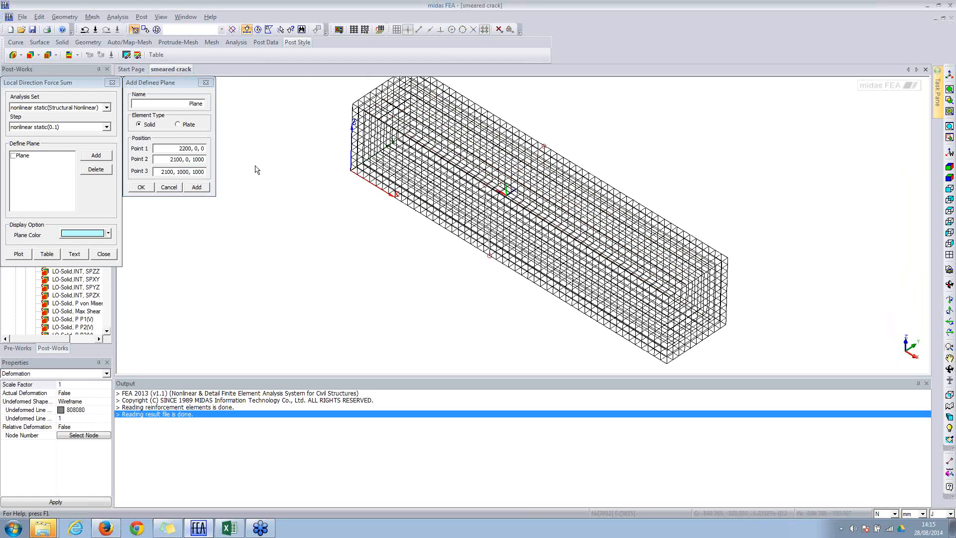
Step: Correct Point 1 to 2100, 0, 0 and save the plane under the name Plane2
{"action": "left_click", "coordinate": [186, 149]}
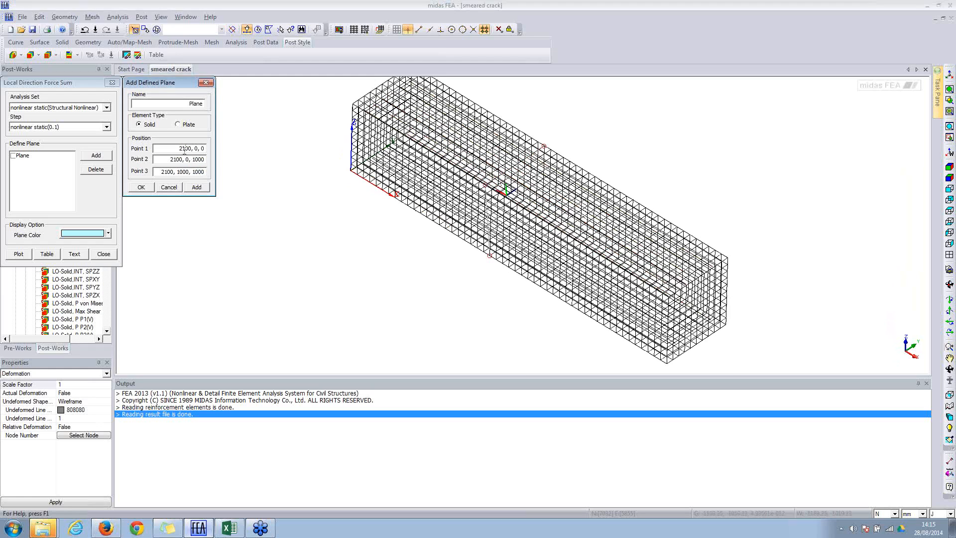
{"action": "left_click", "coordinate": [203, 104]}
{"action": "type", "text": "2"}
{"action": "left_click", "coordinate": [141, 187]}
Step: Plot the local direction force sum on Plane2 and inspect the cutting plane in the model
{"action": "left_click", "coordinate": [13, 164]}
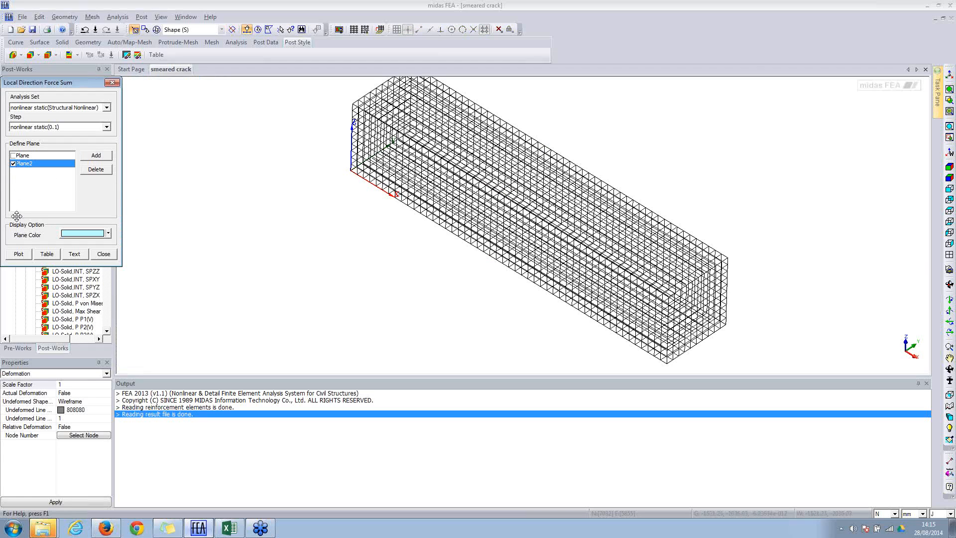
{"action": "left_click", "coordinate": [19, 254]}
{"action": "mouse_move", "coordinate": [568, 265]}
{"action": "middle_mouse_down", "text": "ctrl"}
{"action": "mouse_move", "coordinate": [470, 165]}
{"action": "mouse_move", "coordinate": [495, 260]}
{"action": "middle_mouse_up", "text": "ctrl"}
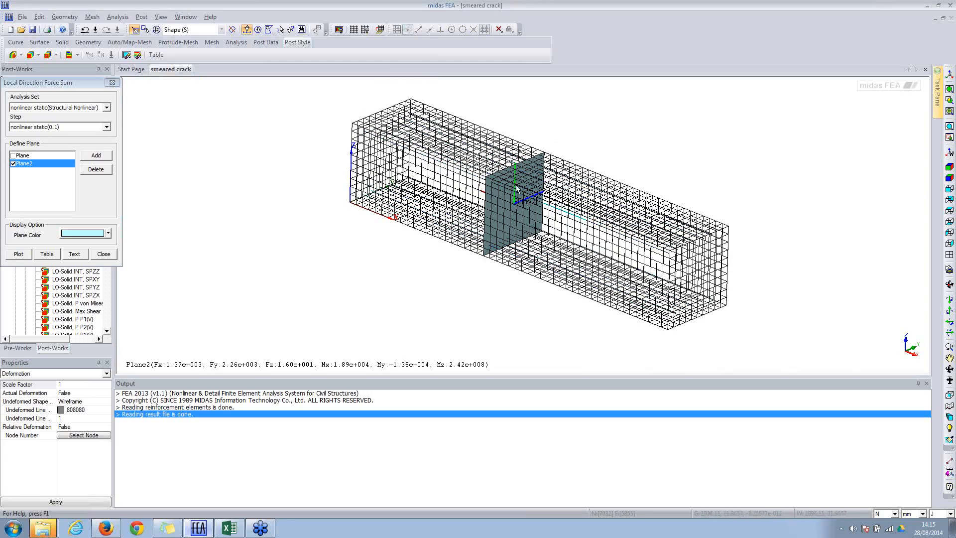
{"action": "middle_click_drag", "start_coordinate": [591, 220], "coordinate": [499, 182], "text": "ctrl"}
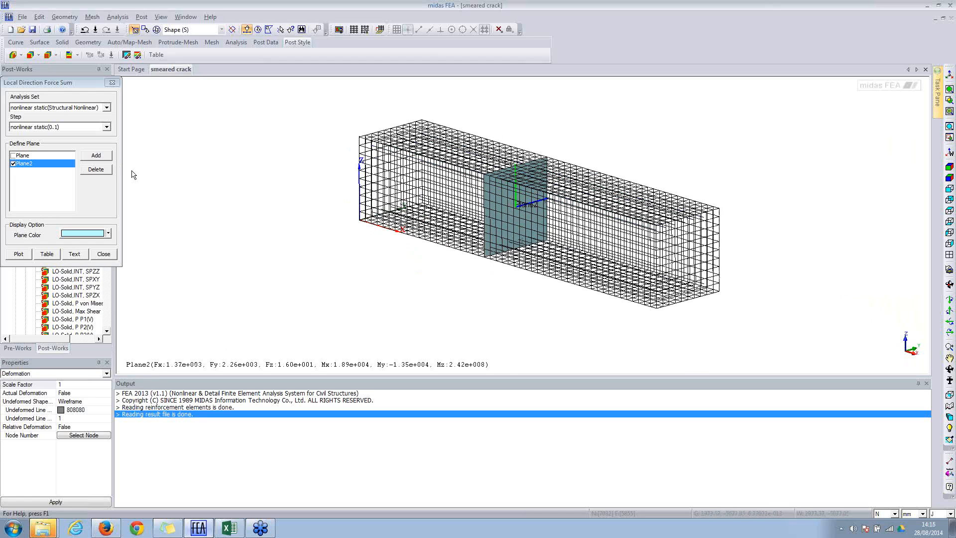
Step: Tabulate the force sums for both Plane and Plane2 and examine their centre coordinates, directions, forces and moments
{"action": "left_click", "coordinate": [13, 156]}
{"action": "left_click", "coordinate": [46, 254]}
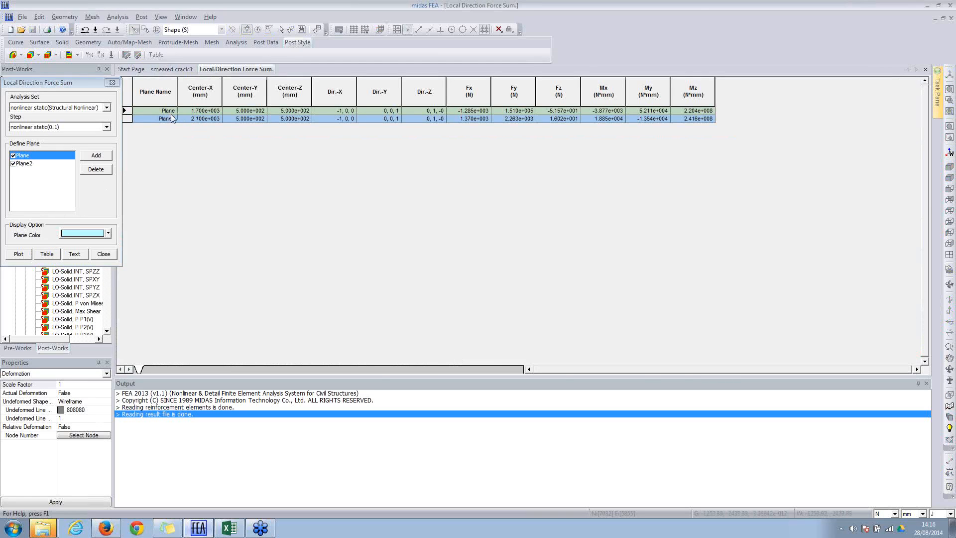
{"action": "left_click_drag", "start_coordinate": [192, 112], "coordinate": [300, 126]}
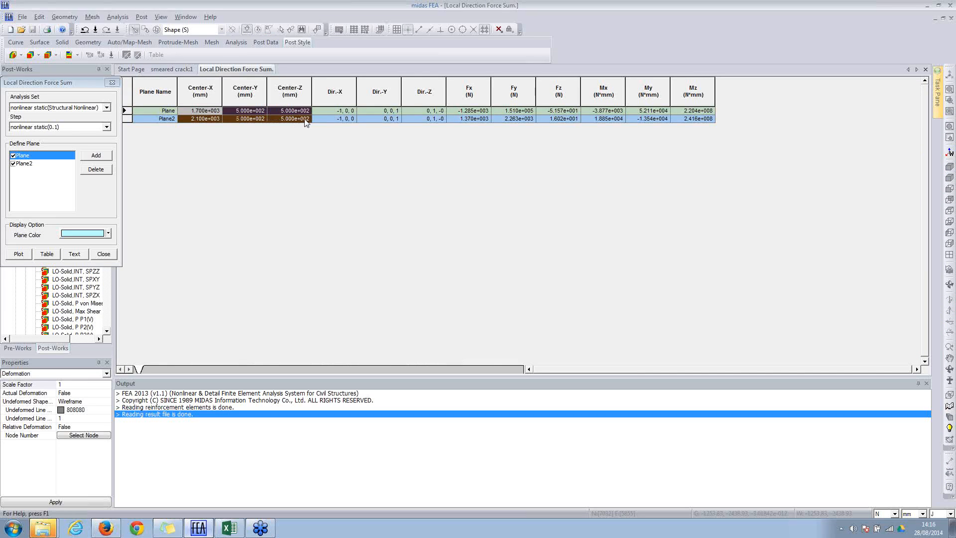
{"action": "left_click_drag", "start_coordinate": [325, 111], "coordinate": [390, 114]}
{"action": "left_click_drag", "start_coordinate": [477, 113], "coordinate": [711, 124]}
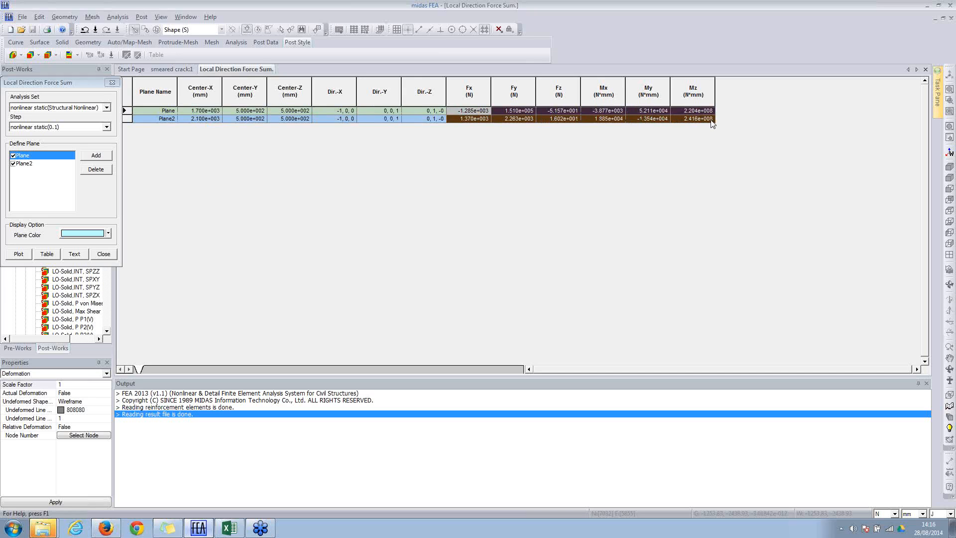
Step: Return from the force sum table to the smeared crack model and display the DXYZ(V) displacement contour with mesh edges
{"action": "left_click", "coordinate": [173, 69]}
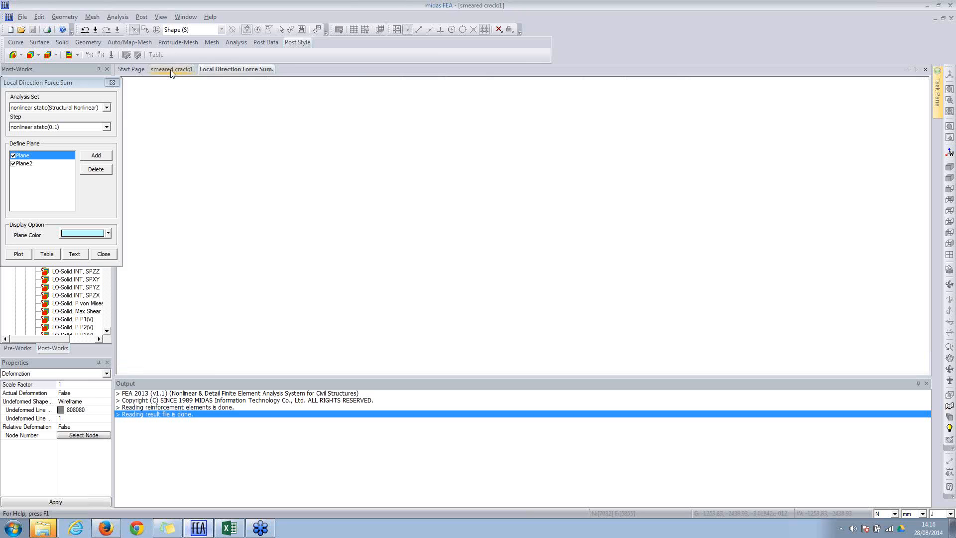
{"action": "left_click", "coordinate": [100, 254]}
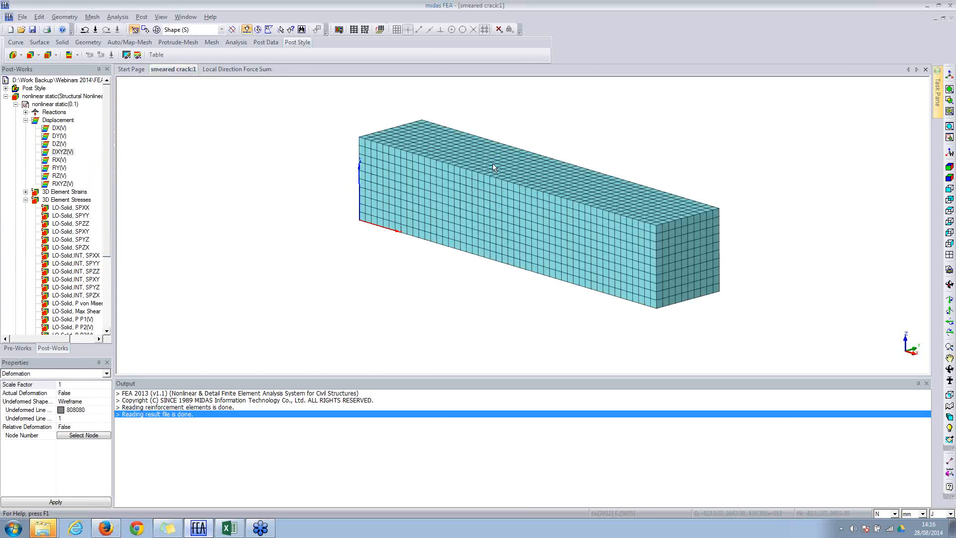
{"action": "double_click", "coordinate": [52, 151]}
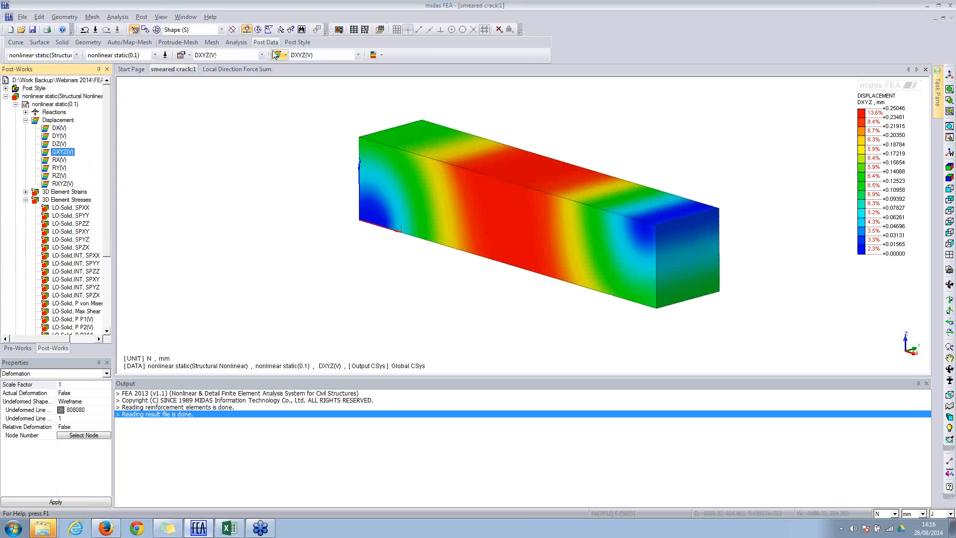
{"action": "left_click", "coordinate": [290, 43]}
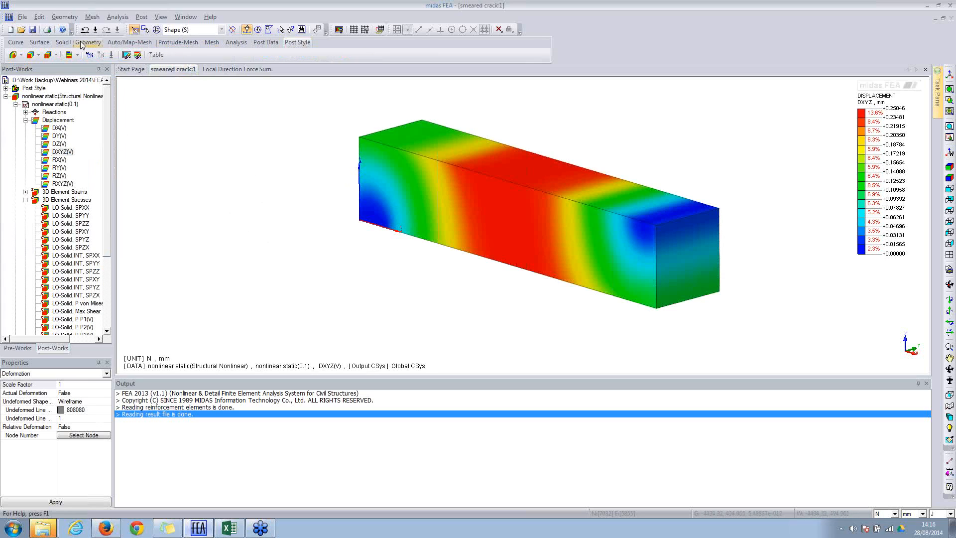
{"action": "left_click", "coordinate": [58, 55]}
{"action": "left_click", "coordinate": [70, 78]}
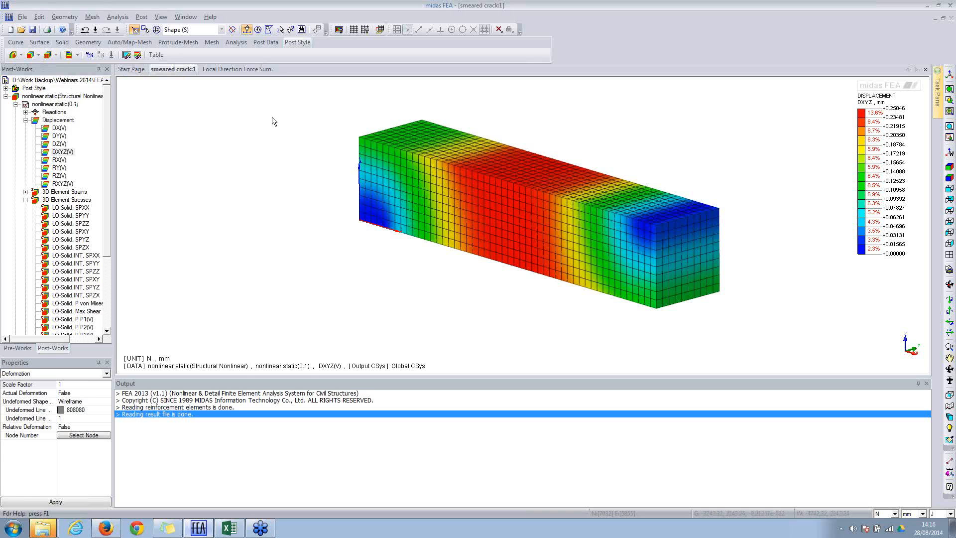
Step: Label the Global Min/Max values on the displacement contour in front view
{"action": "left_click", "coordinate": [950, 189]}
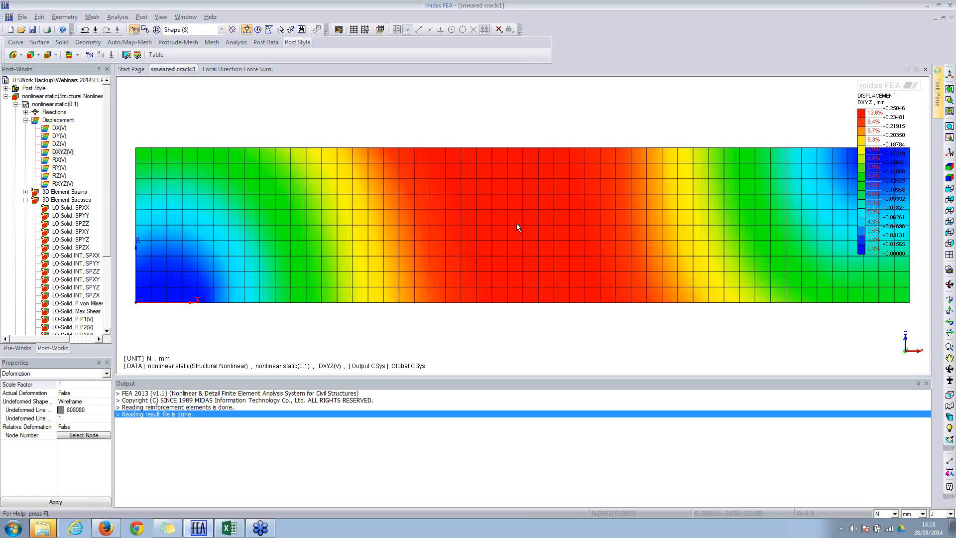
{"action": "left_click", "coordinate": [46, 374]}
{"action": "left_click", "coordinate": [60, 422]}
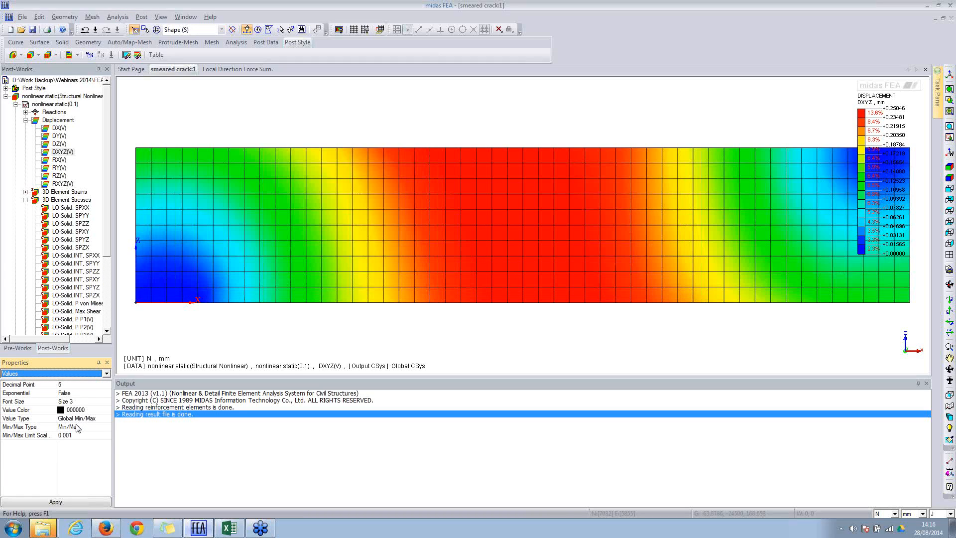
{"action": "left_click", "coordinate": [64, 502]}
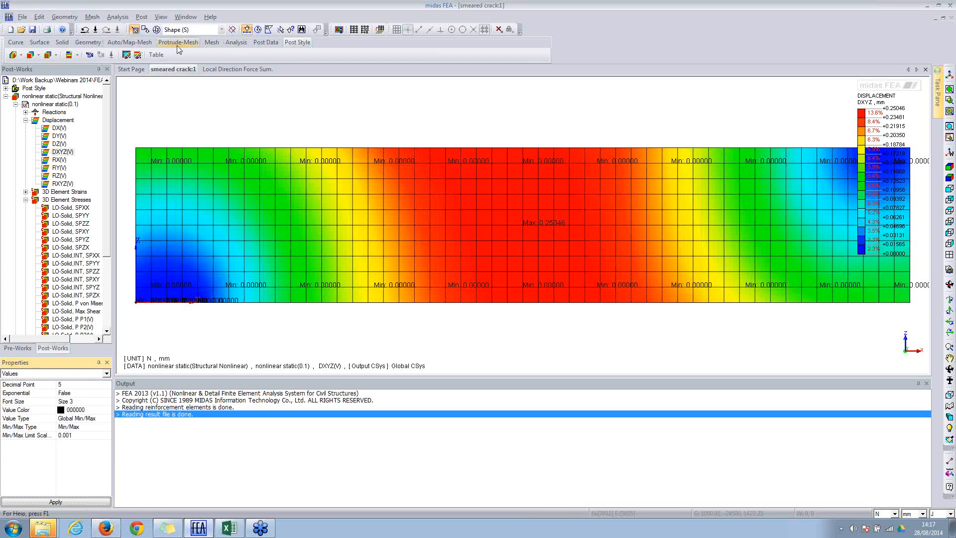
Step: Probe the displacement at the node labelled as maximum and check its node ID in the probe results
{"action": "left_click", "coordinate": [273, 43]}
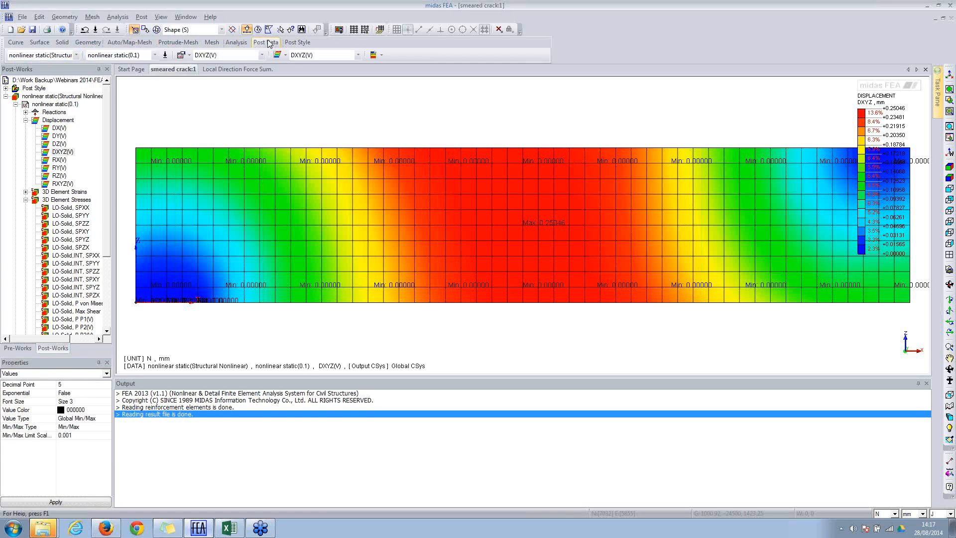
{"action": "left_click", "coordinate": [142, 18]}
{"action": "left_click", "coordinate": [185, 67]}
{"action": "left_click", "coordinate": [522, 225]}
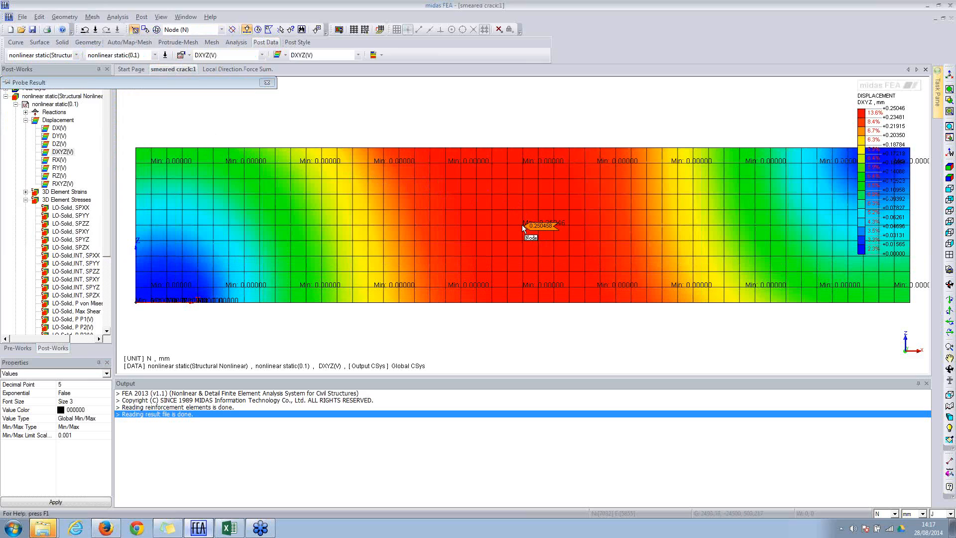
{"action": "mouse_move", "coordinate": [98, 81]}
{"action": "left_click", "coordinate": [80, 143]}
{"action": "left_click_drag", "start_coordinate": [92, 141], "coordinate": [79, 143]}
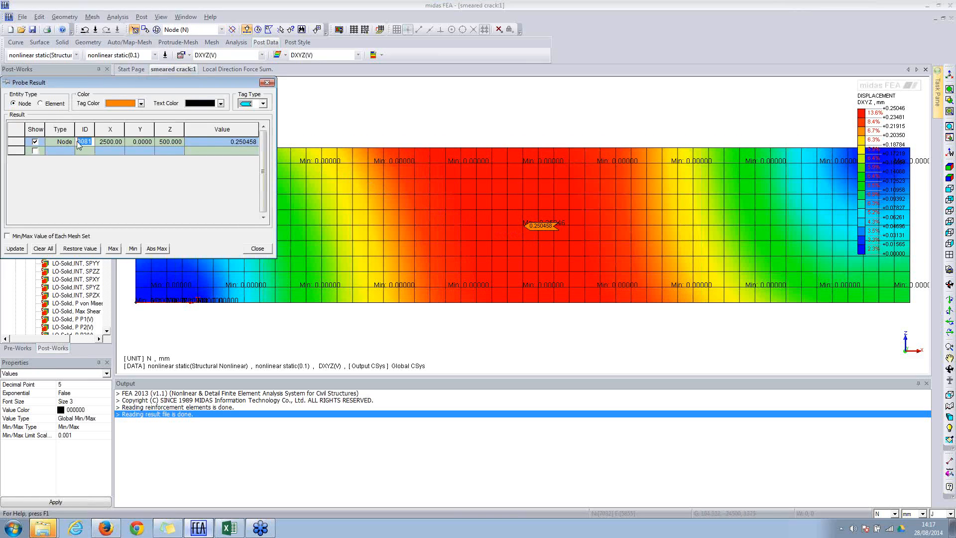
{"action": "left_click", "coordinate": [267, 83]}
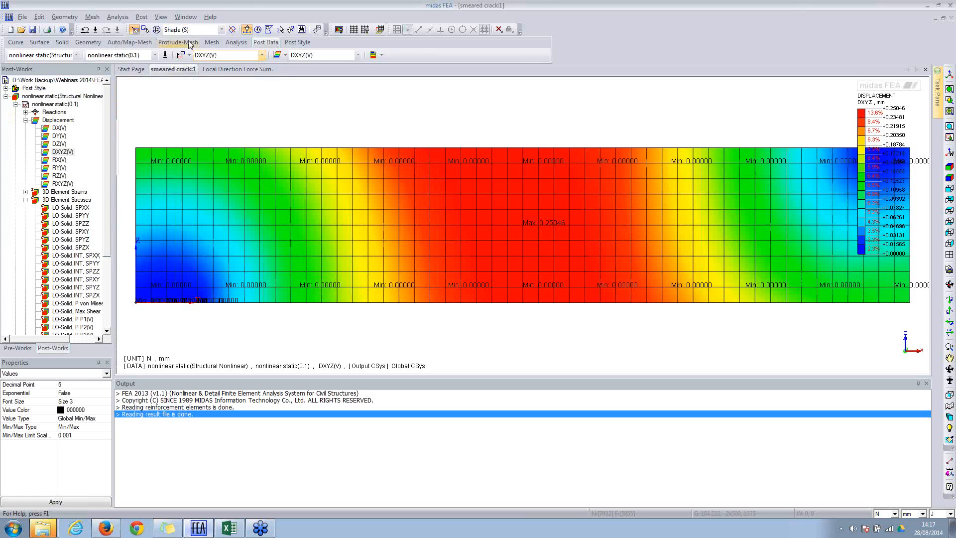
Step: Plot the nonlinear static Load / Displacement Graph for the DZ component of the node labelled as maximum
{"action": "left_click", "coordinate": [139, 18]}
{"action": "mouse_move", "coordinate": [235, 118]}
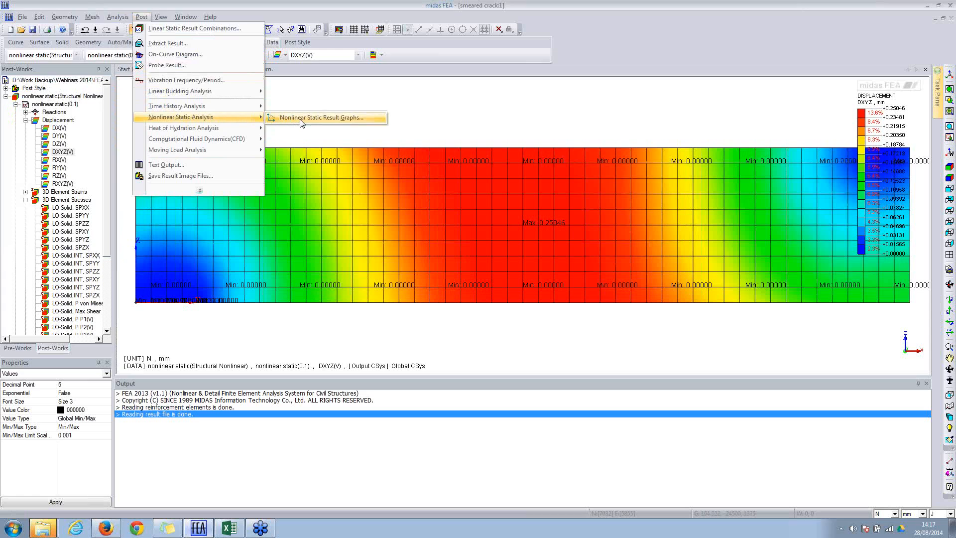
{"action": "left_click", "coordinate": [301, 118]}
{"action": "left_click_drag", "start_coordinate": [70, 88], "coordinate": [311, 100]}
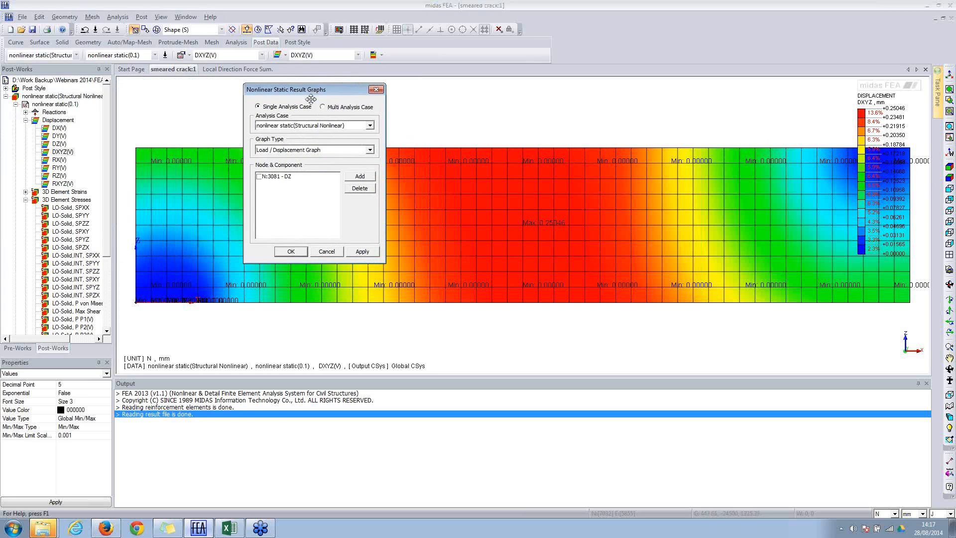
{"action": "left_click", "coordinate": [362, 178]}
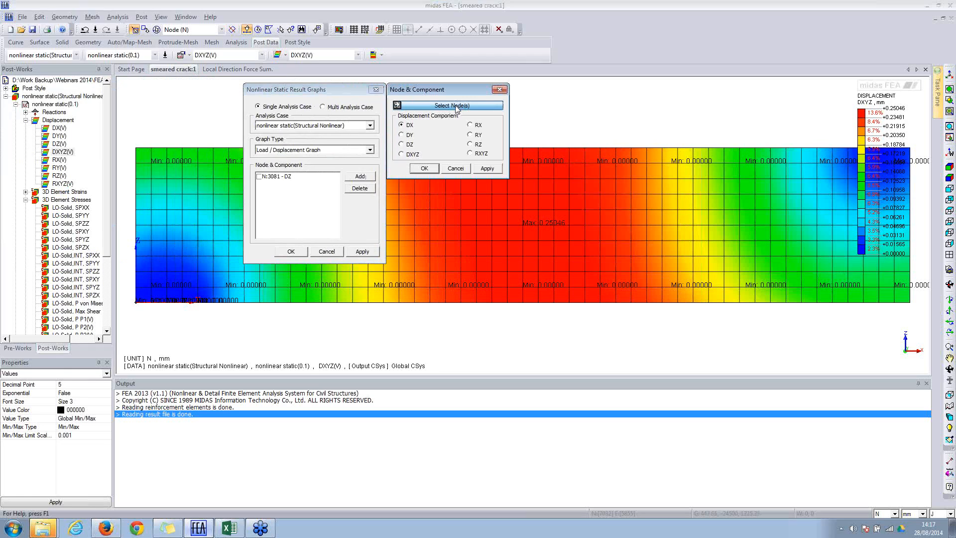
{"action": "left_click", "coordinate": [523, 225]}
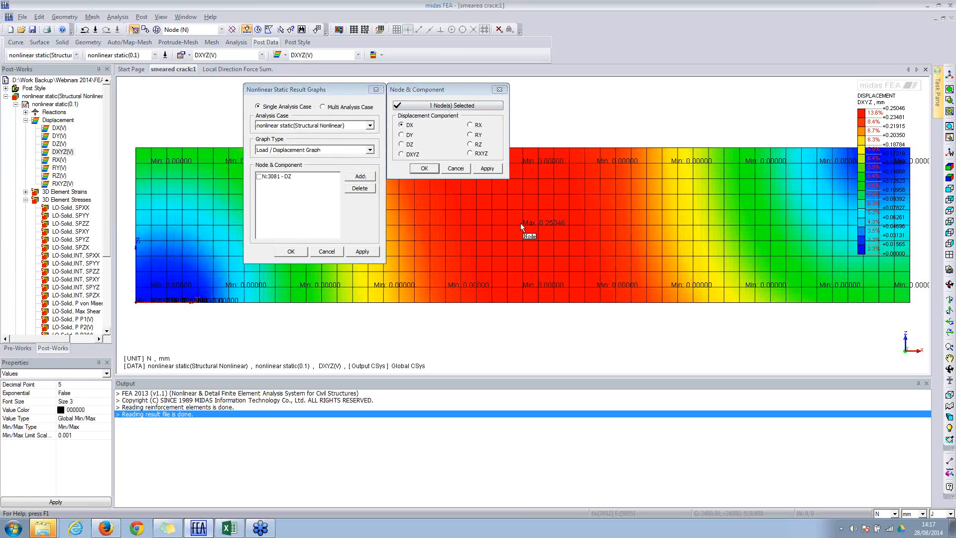
{"action": "left_click", "coordinate": [402, 144]}
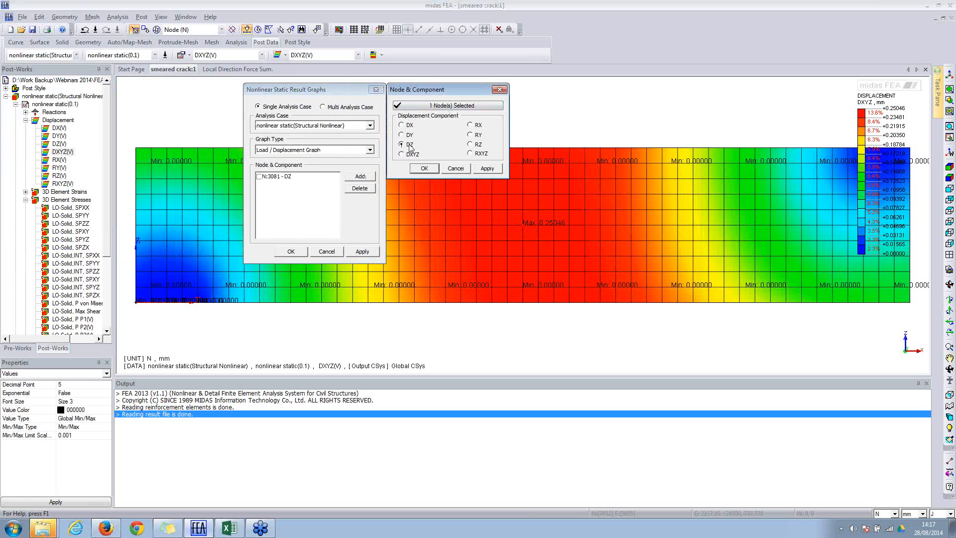
{"action": "left_click", "coordinate": [418, 169]}
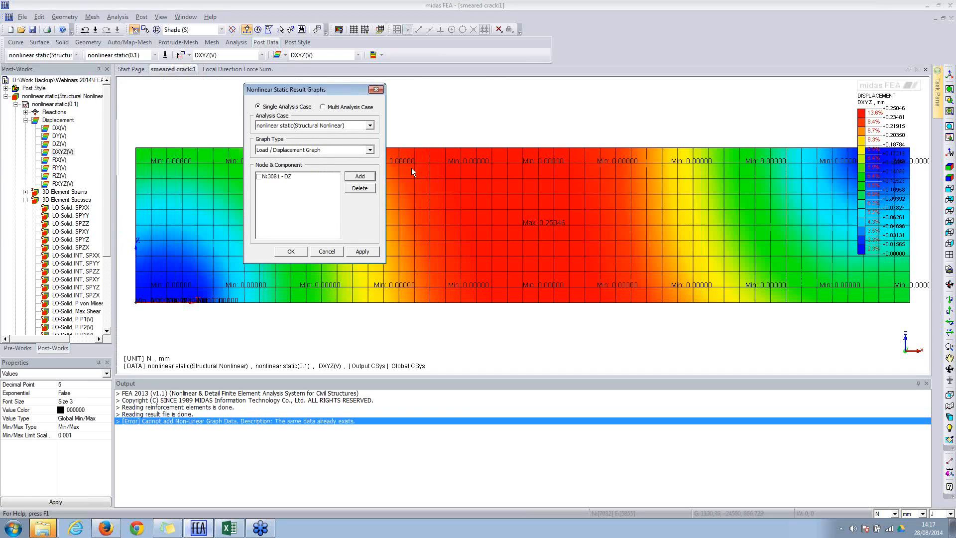
{"action": "left_click", "coordinate": [262, 177]}
{"action": "left_click", "coordinate": [294, 252]}
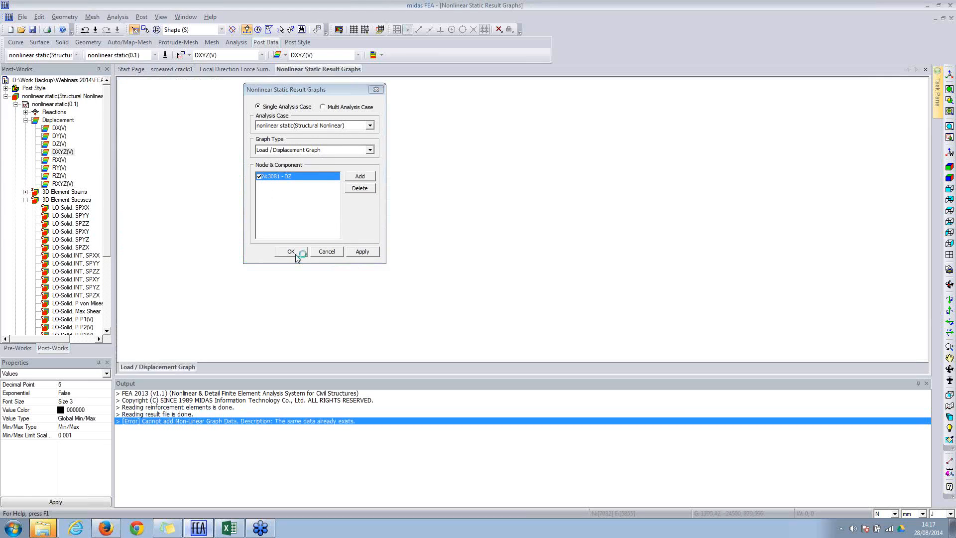
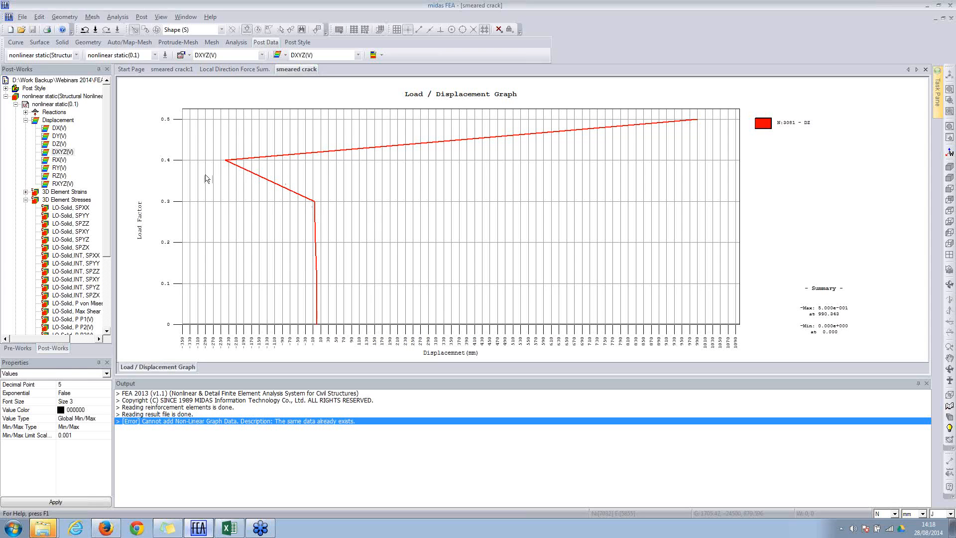
Step: Return from the load-displacement graph to the displacement contour of the smeared crack model
{"action": "left_click", "coordinate": [182, 70]}
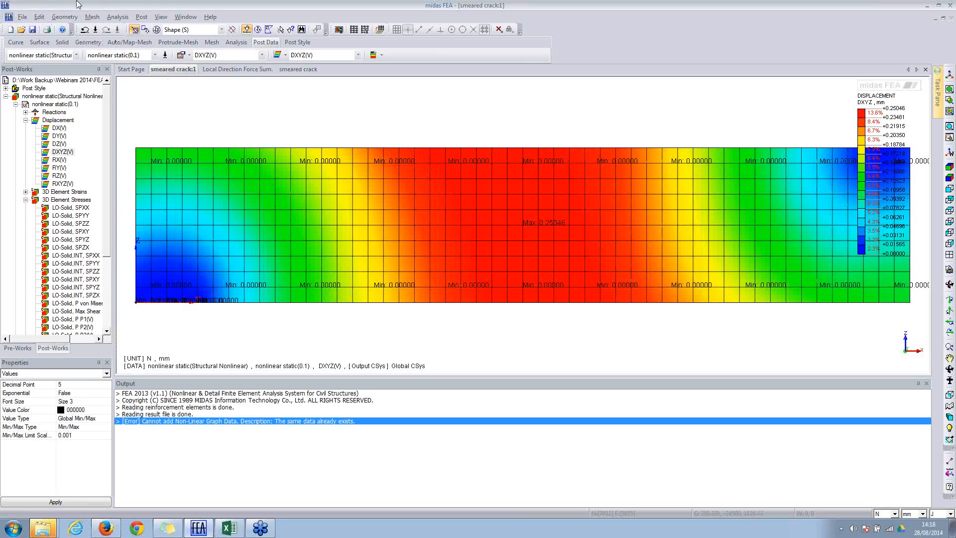
{"action": "left_click", "coordinate": [30, 19]}
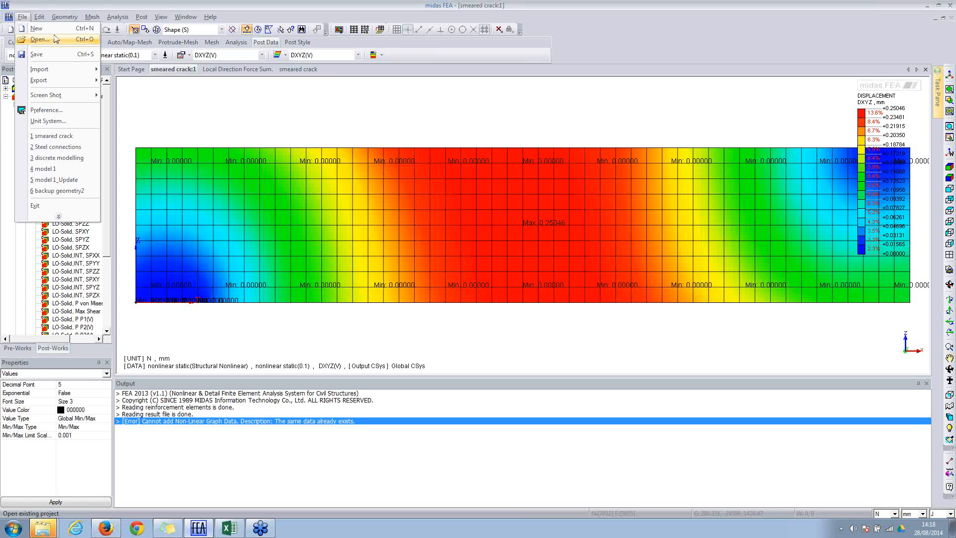
{"action": "left_click", "coordinate": [365, 107]}
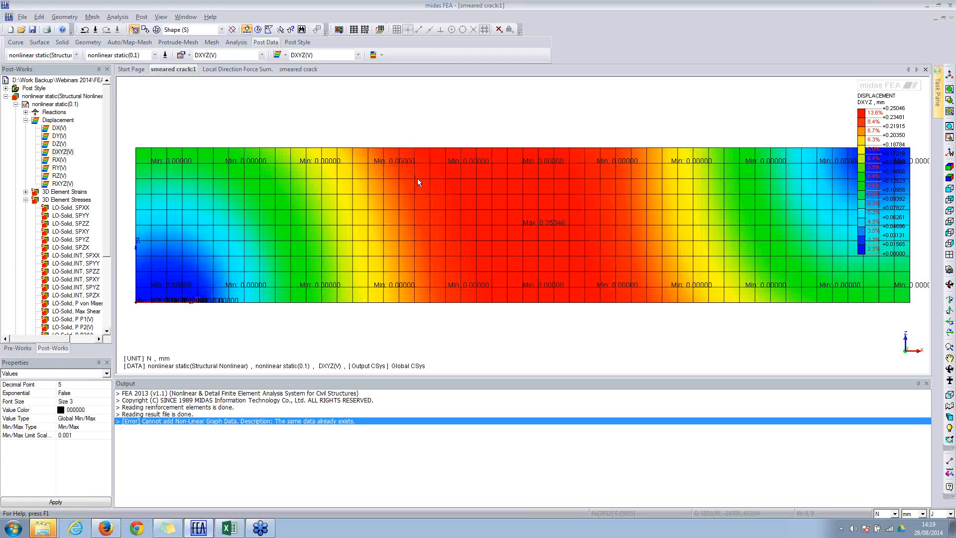
Step: Start a new project without saving the smeared crack model and accept 3D analysis with kN and m units
{"action": "left_click", "coordinate": [23, 17]}
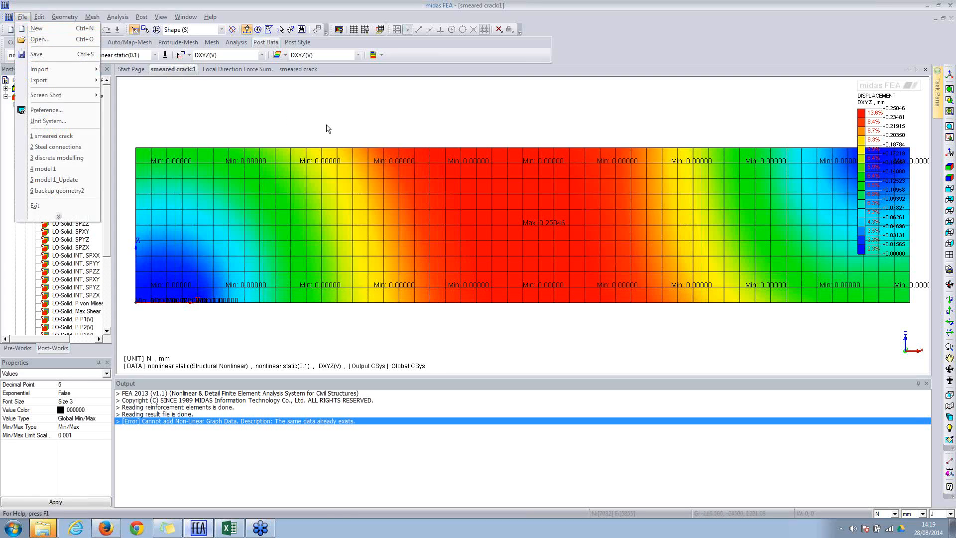
{"action": "left_click", "coordinate": [26, 29]}
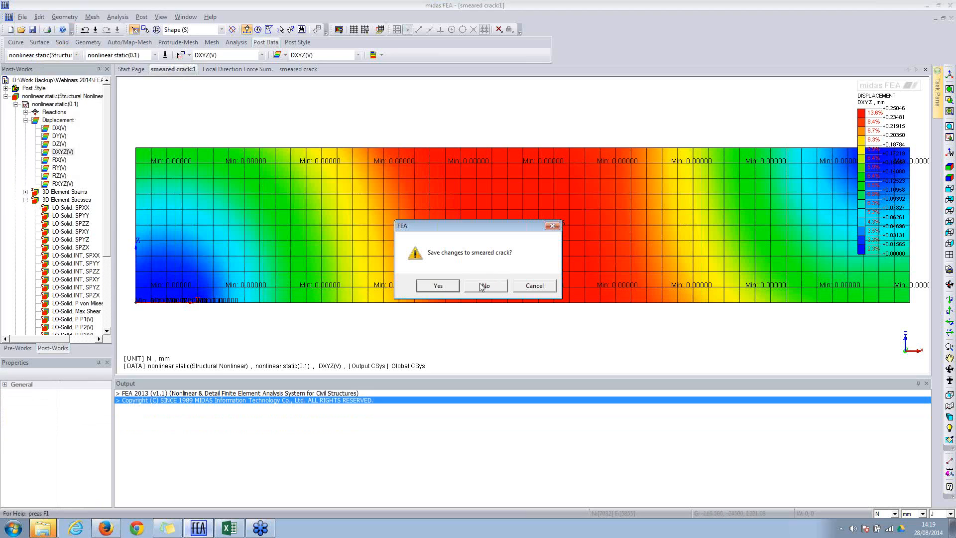
{"action": "left_click", "coordinate": [505, 286]}
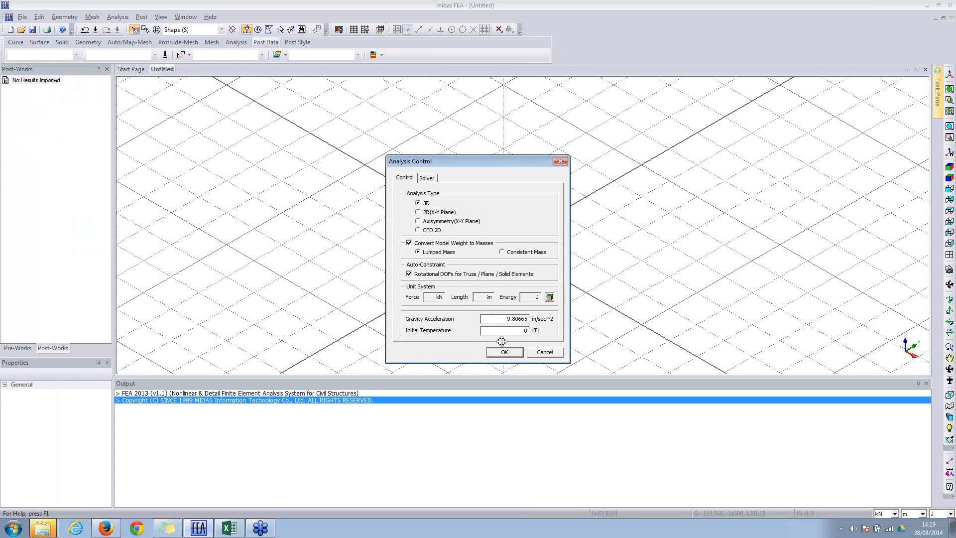
{"action": "left_click", "coordinate": [504, 352]}
Step: Create a solid box with its corner at 0, 0, 0 and a length, width and height of 1 m
{"action": "left_click", "coordinate": [950, 188]}
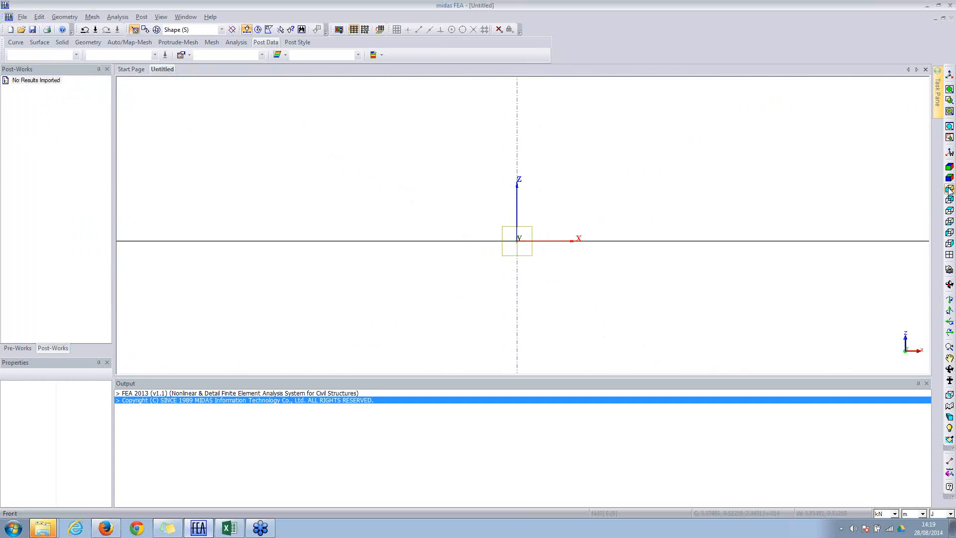
{"action": "left_click", "coordinate": [949, 255]}
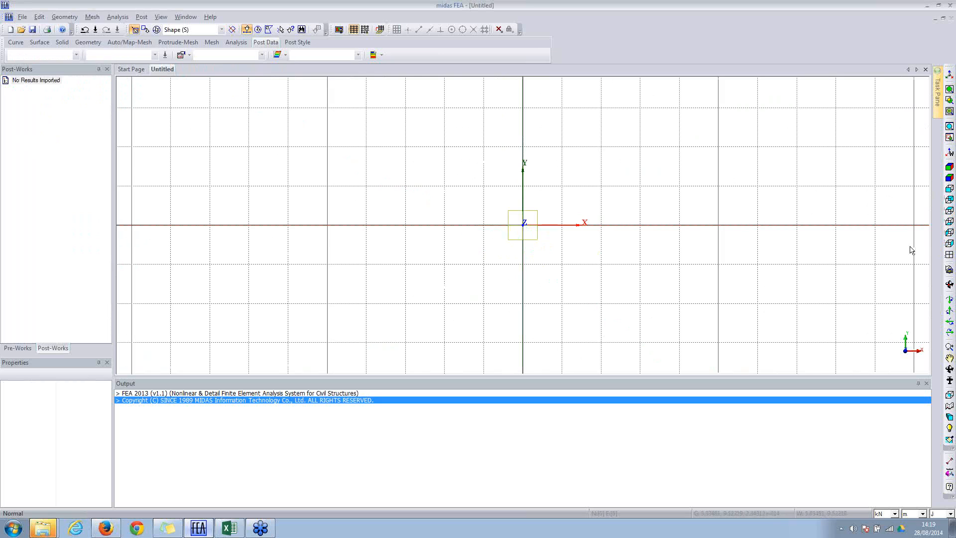
{"action": "left_click", "coordinate": [64, 17]}
{"action": "mouse_move", "coordinate": [77, 87]}
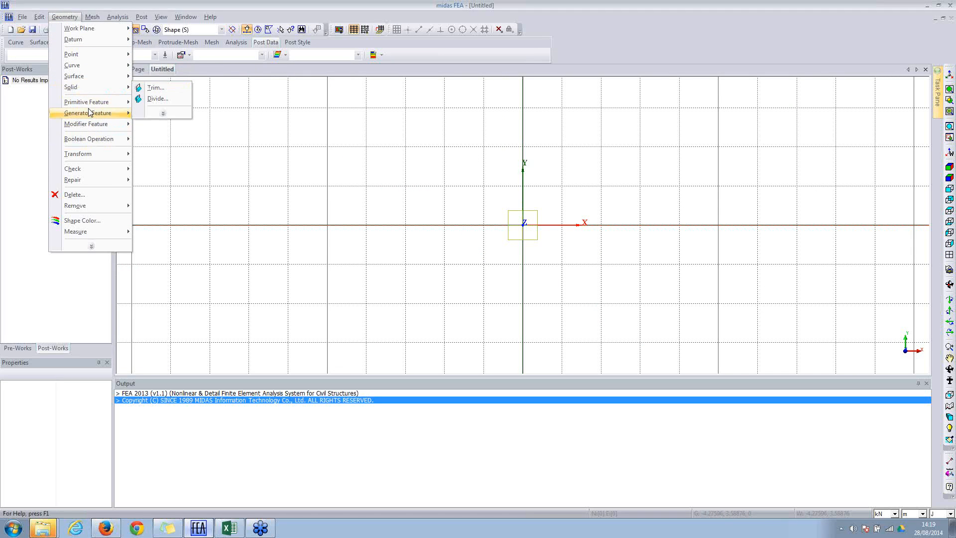
{"action": "mouse_move", "coordinate": [112, 106]}
{"action": "left_click", "coordinate": [152, 114]}
{"action": "double_click", "coordinate": [116, 116]}
{"action": "double_click", "coordinate": [110, 129]}
{"action": "type", "text": "1"}
{"action": "double_click", "coordinate": [115, 143]}
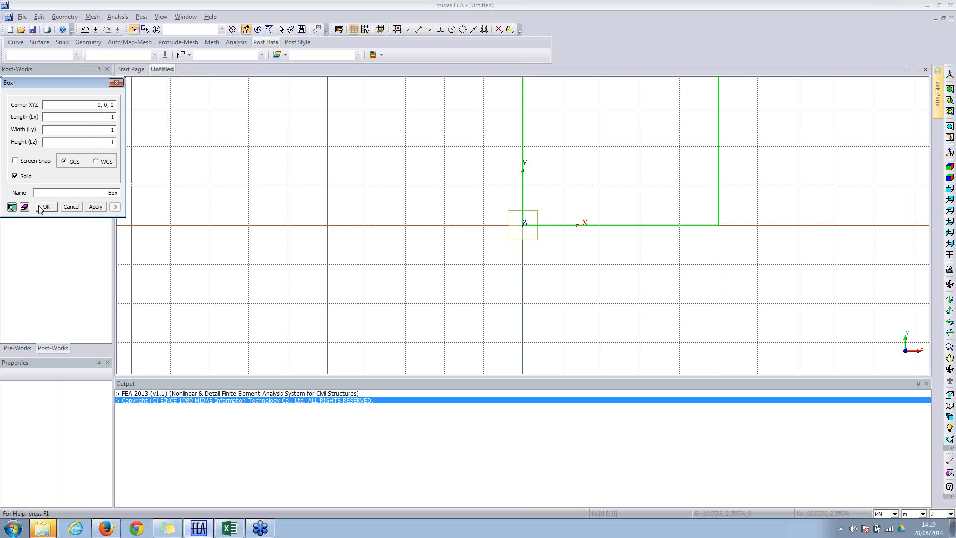
{"action": "left_click", "coordinate": [44, 207]}
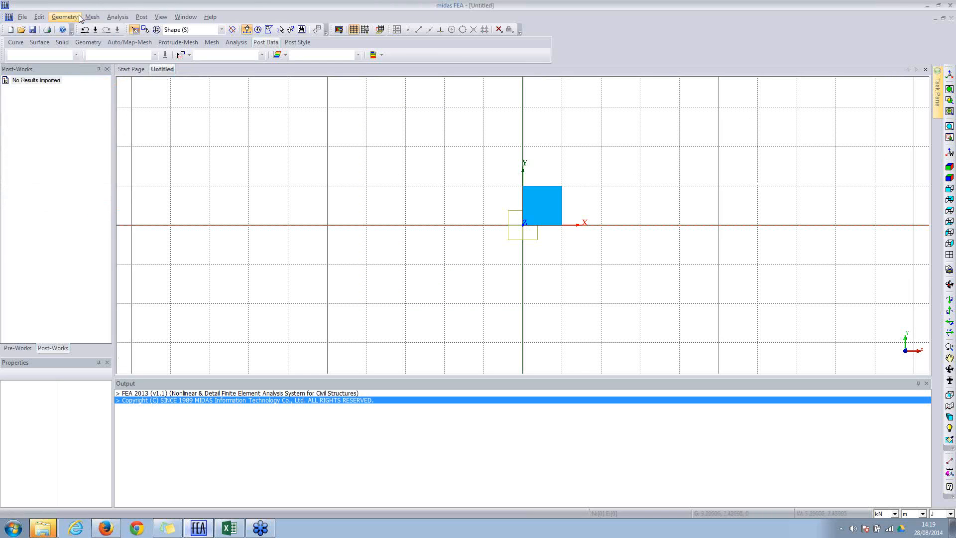
Step: Map-mesh the solid box with an element size of 0.25 m and hide the work plane grid
{"action": "left_click", "coordinate": [96, 19]}
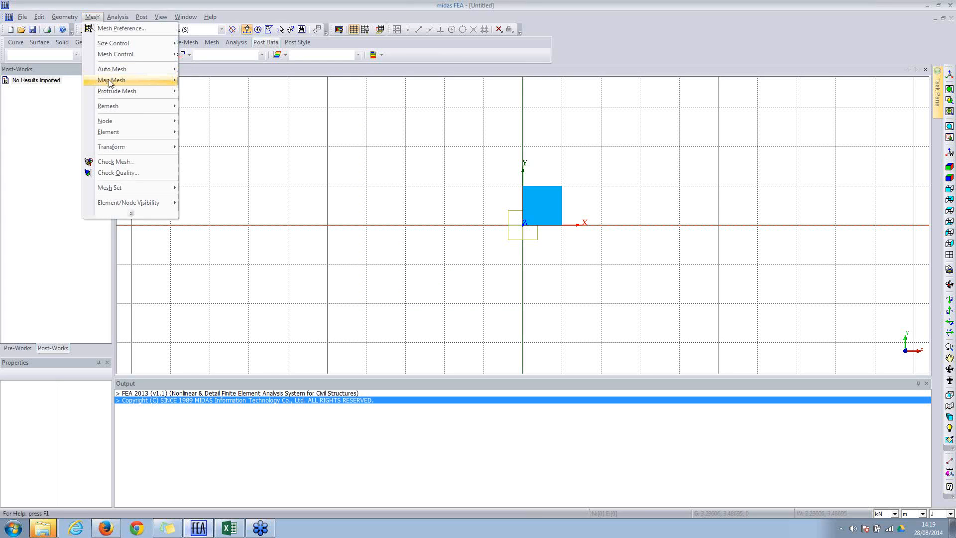
{"action": "mouse_move", "coordinate": [111, 82]}
{"action": "left_click", "coordinate": [200, 91]}
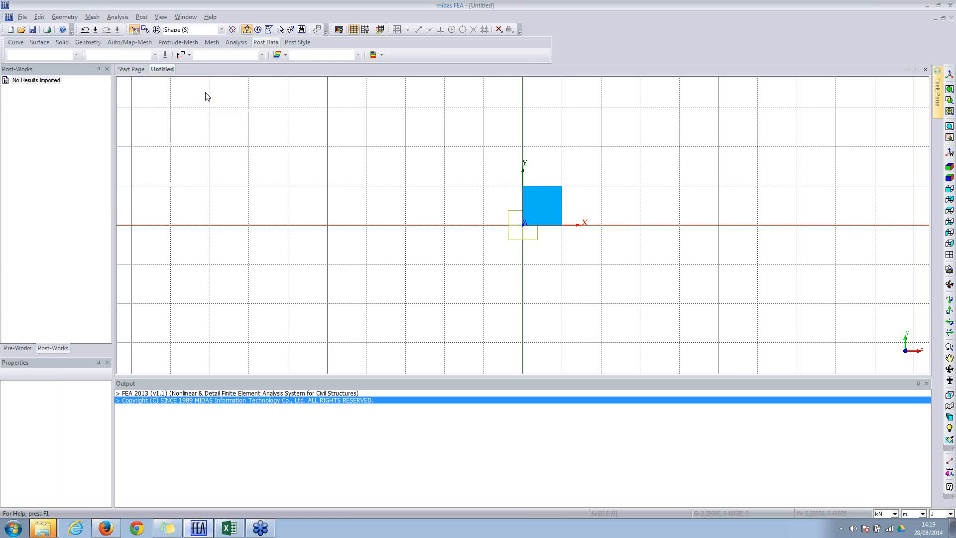
{"action": "left_click", "coordinate": [554, 188]}
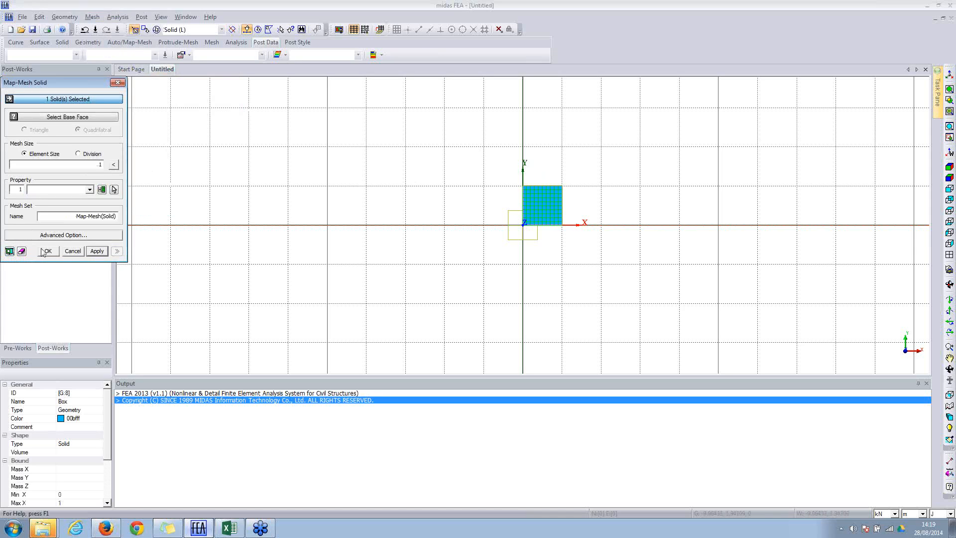
{"action": "left_click", "coordinate": [99, 164]}
{"action": "key", "text": "BackSpace"}
{"action": "key", "text": "BackSpace"}
{"action": "type", "text": "25"}
{"action": "left_click", "coordinate": [9, 251]}
{"action": "left_click", "coordinate": [48, 251]}
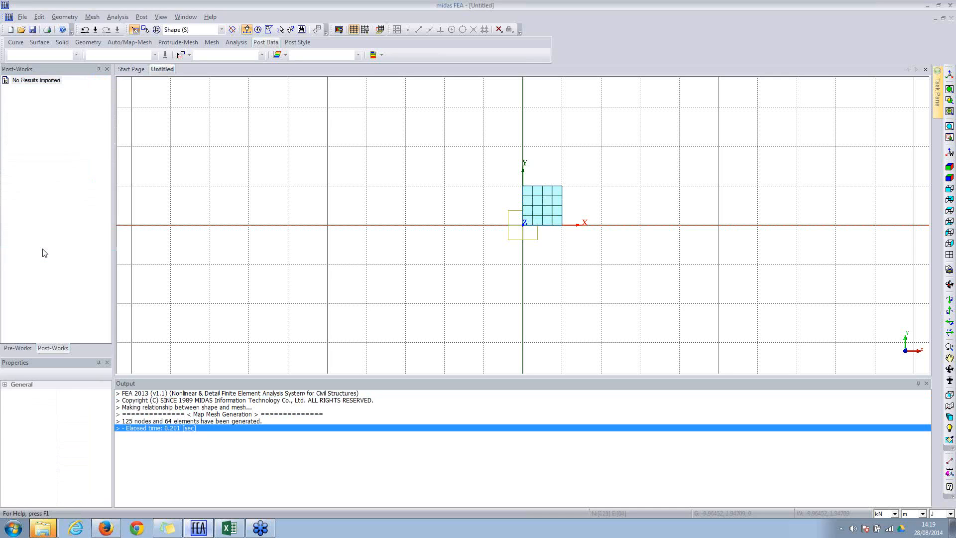
{"action": "left_click", "coordinate": [354, 30]}
{"action": "left_click", "coordinate": [538, 202]}
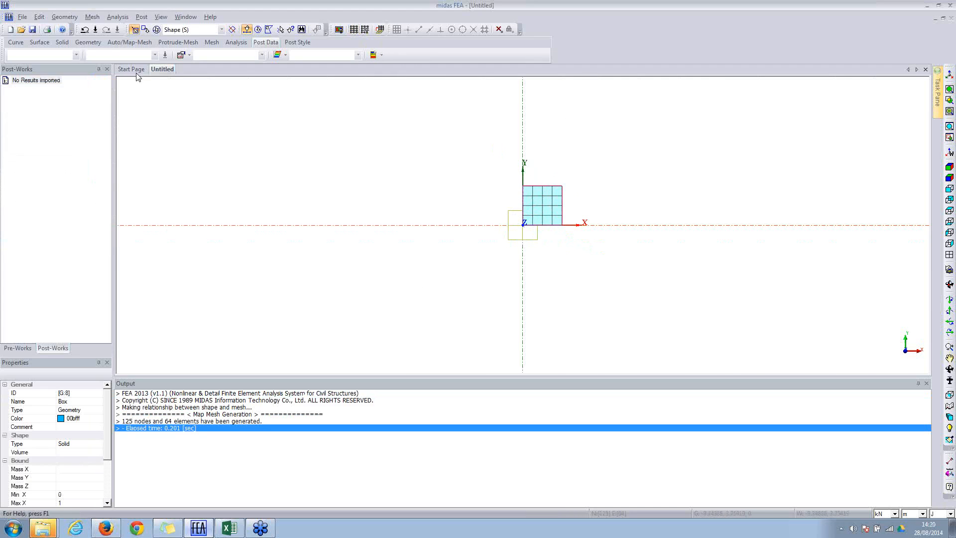
Step: Copy the box's mesh set uniformly 4 times along the X axis at a distance of 1 m, with merged nodes
{"action": "left_click", "coordinate": [90, 17]}
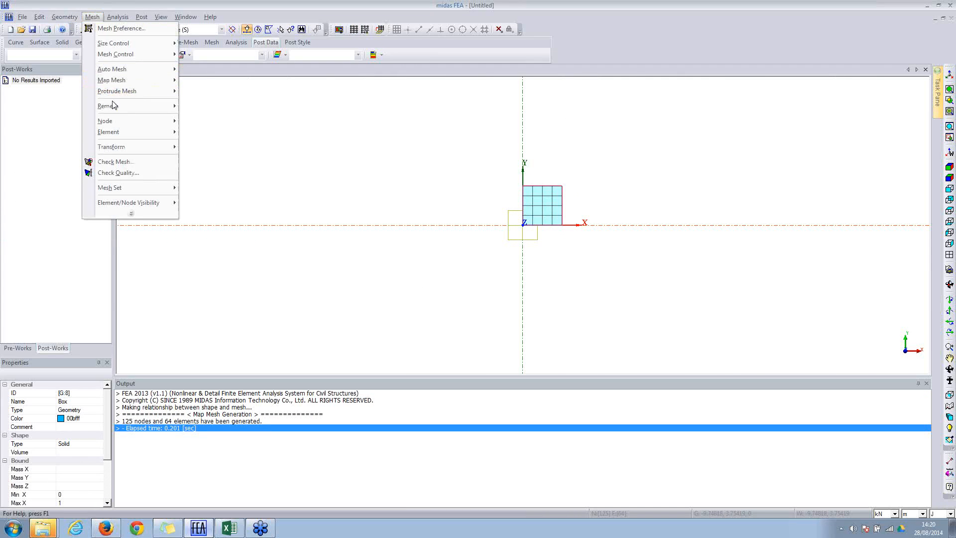
{"action": "mouse_move", "coordinate": [142, 148]}
{"action": "left_click", "coordinate": [199, 148]}
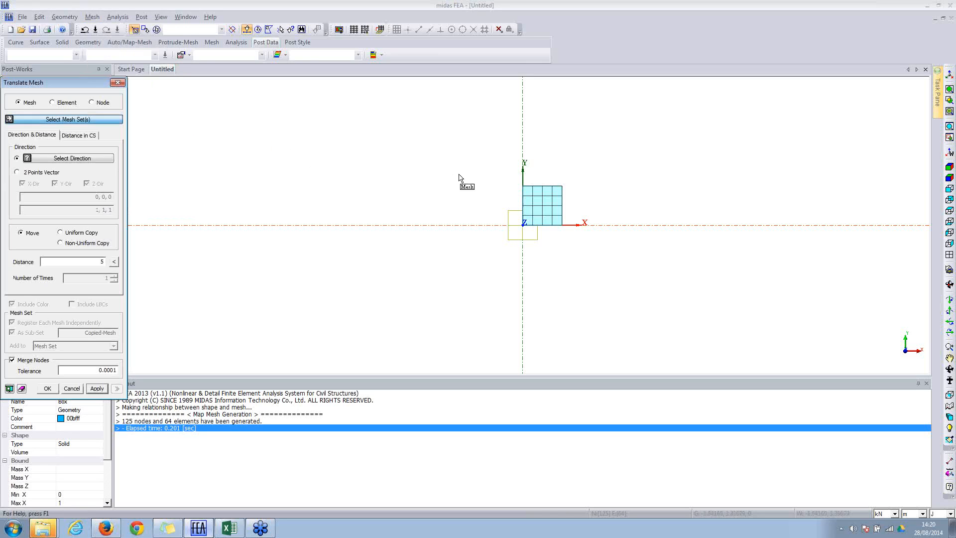
{"action": "left_click", "coordinate": [542, 204]}
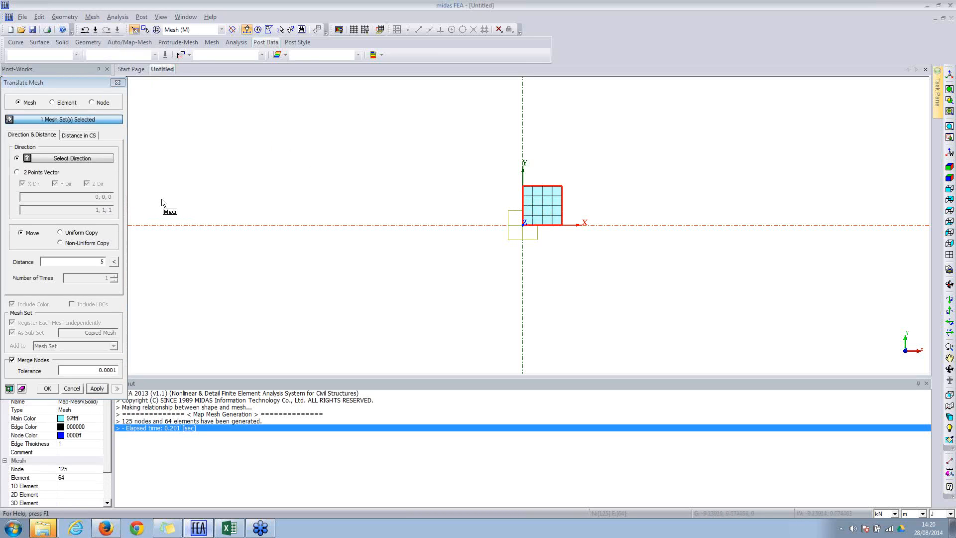
{"action": "left_click", "coordinate": [69, 232]}
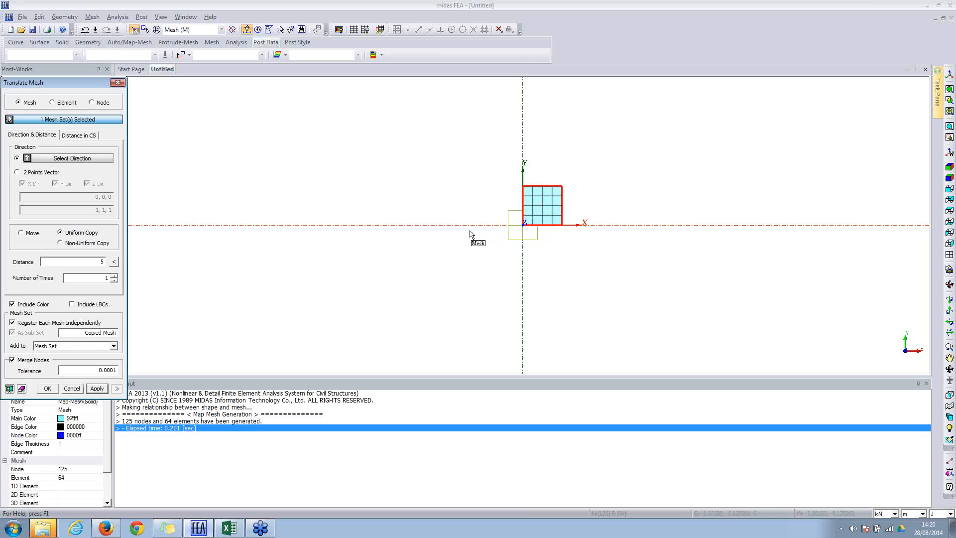
{"action": "left_click", "coordinate": [89, 157]}
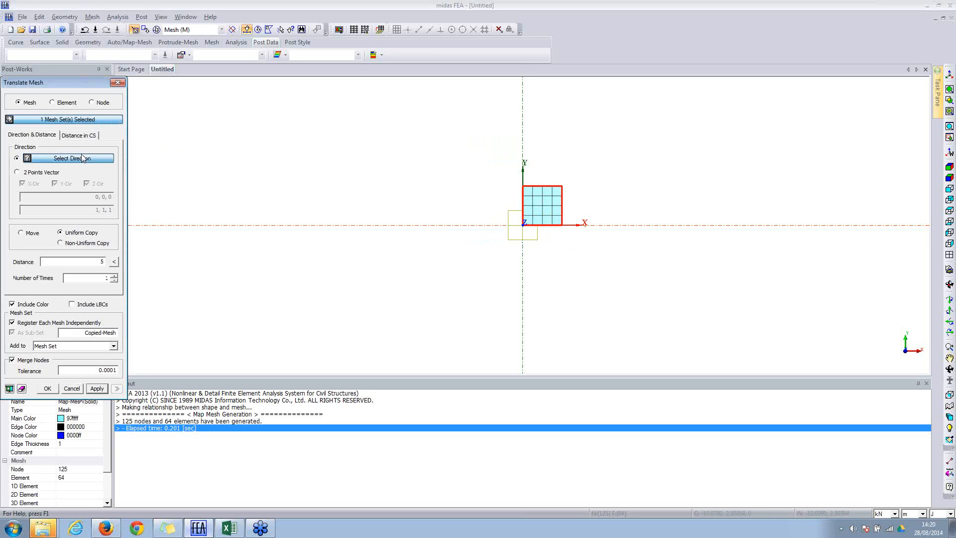
{"action": "left_click", "coordinate": [322, 225]}
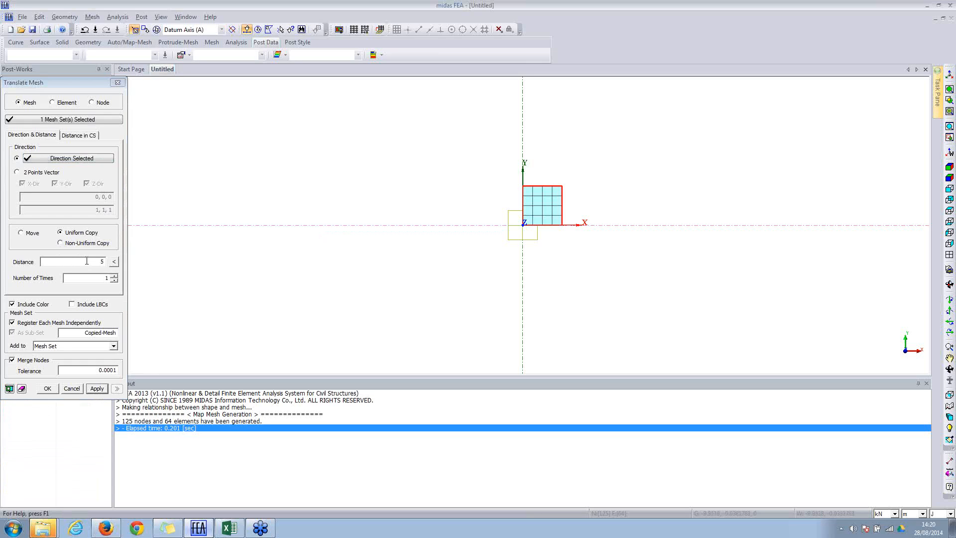
{"action": "double_click", "coordinate": [102, 263]}
{"action": "type", "text": "1"}
{"action": "left_click", "coordinate": [114, 276]}
{"action": "left_click", "coordinate": [114, 276]}
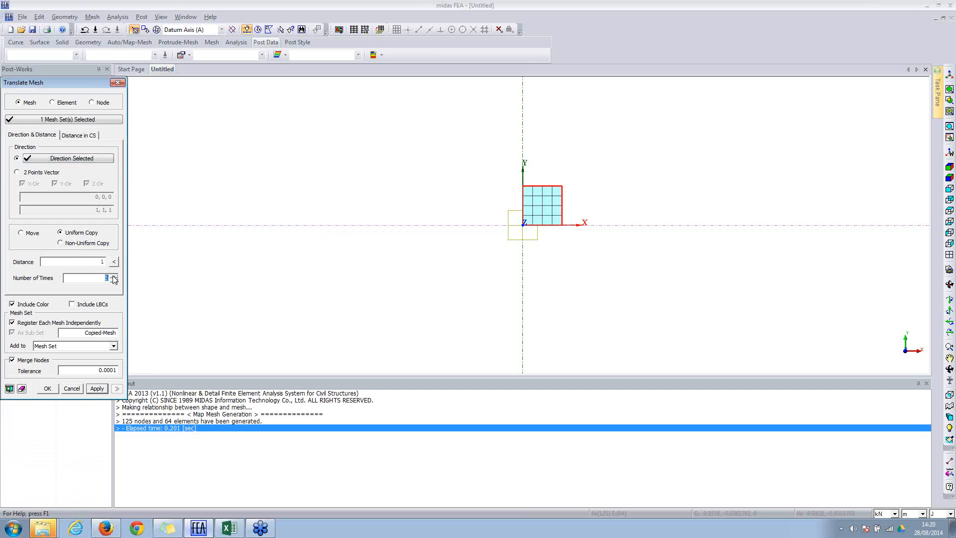
{"action": "left_click", "coordinate": [9, 389]}
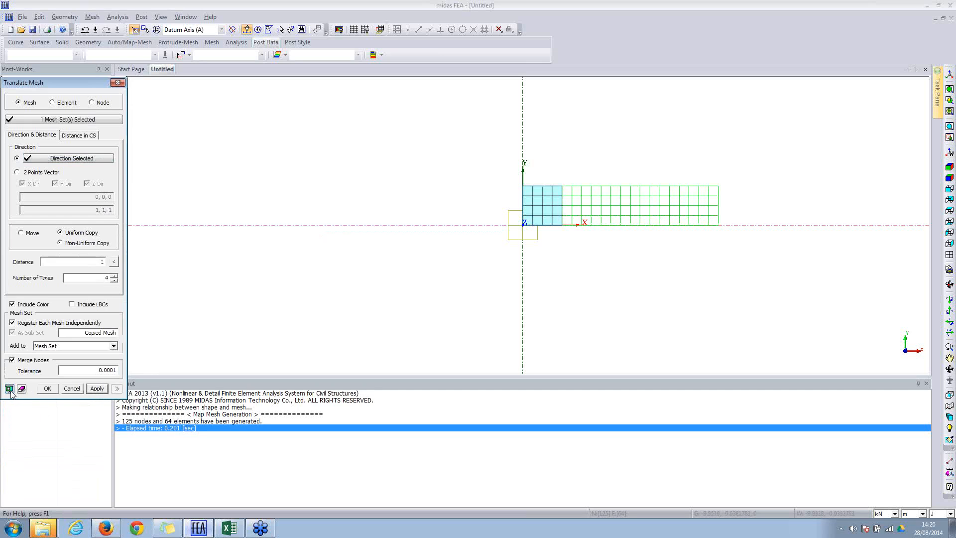
{"action": "left_click", "coordinate": [97, 389]}
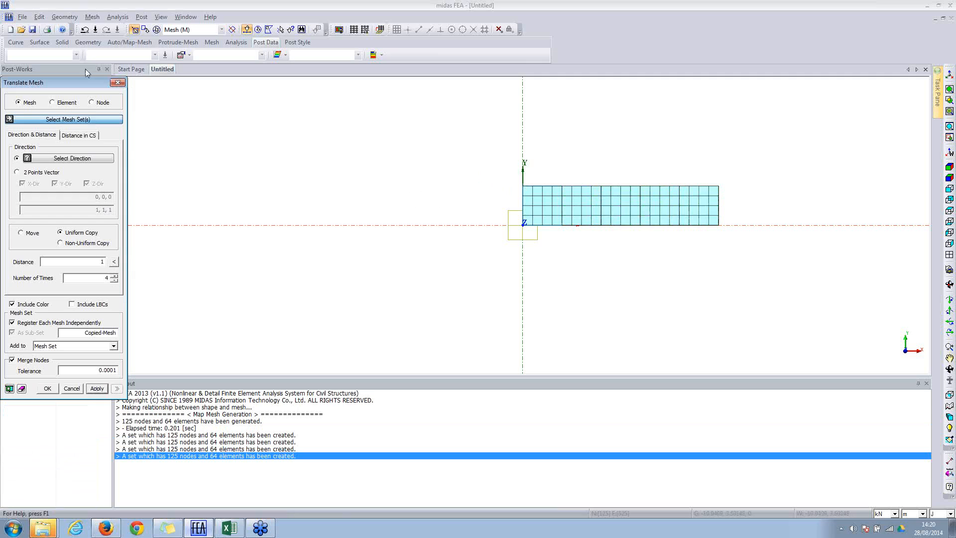
Step: Copy the row of five mesh sets uniformly 4 times along the Y axis at a distance of 1 m, with merged nodes
{"action": "left_click_drag", "start_coordinate": [81, 83], "coordinate": [306, 86]}
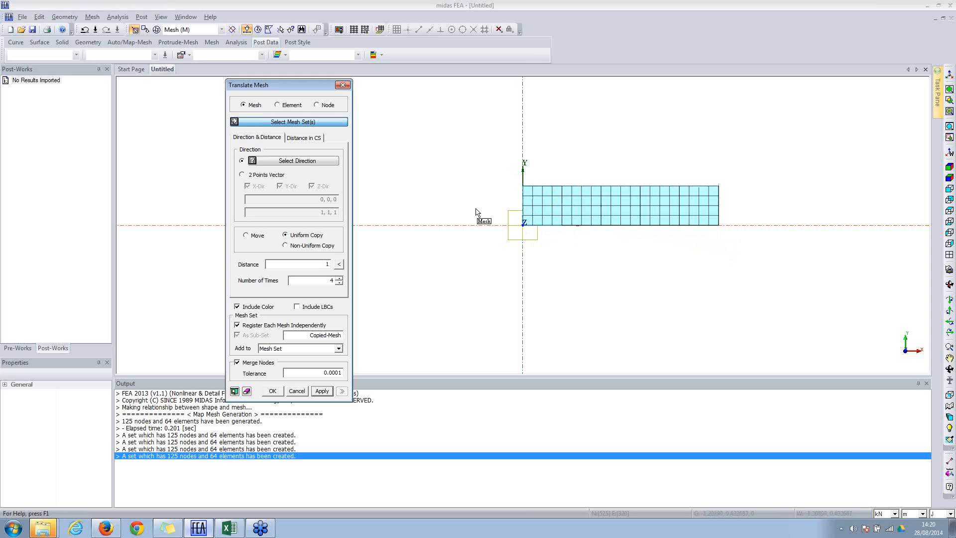
{"action": "left_click_drag", "start_coordinate": [483, 173], "coordinate": [752, 272]}
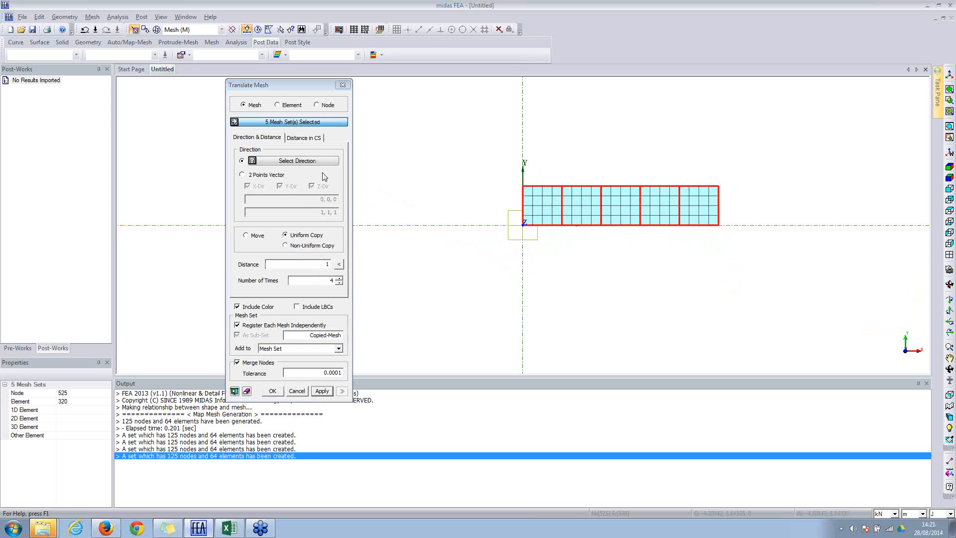
{"action": "left_click", "coordinate": [307, 161]}
{"action": "left_click", "coordinate": [523, 260]}
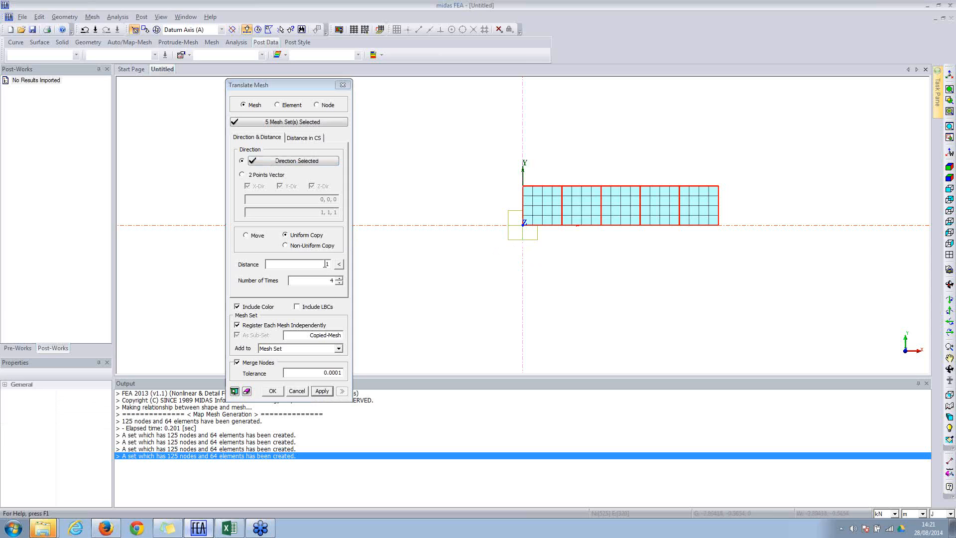
{"action": "left_click", "coordinate": [234, 391]}
{"action": "left_click", "coordinate": [272, 391]}
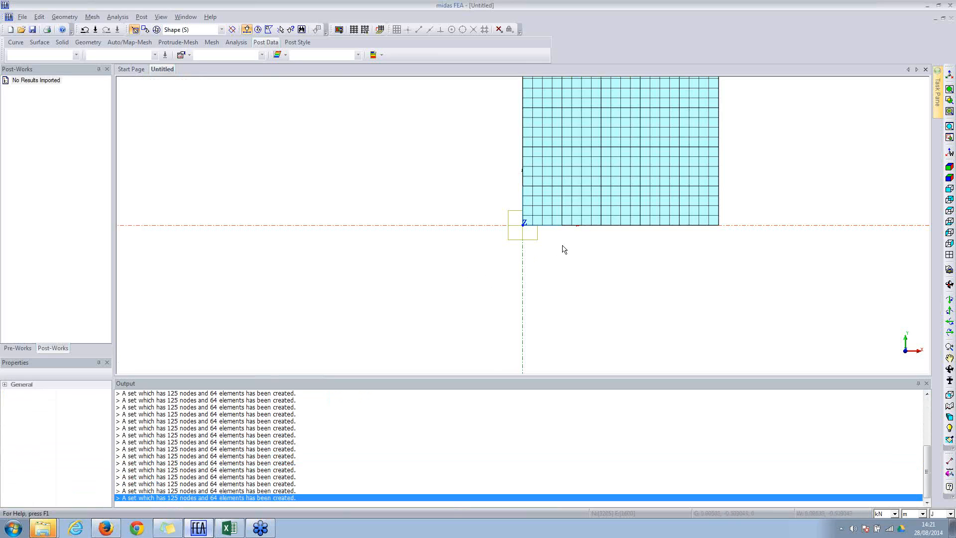
{"action": "middle_click_drag", "start_coordinate": [569, 248], "coordinate": [508, 356]}
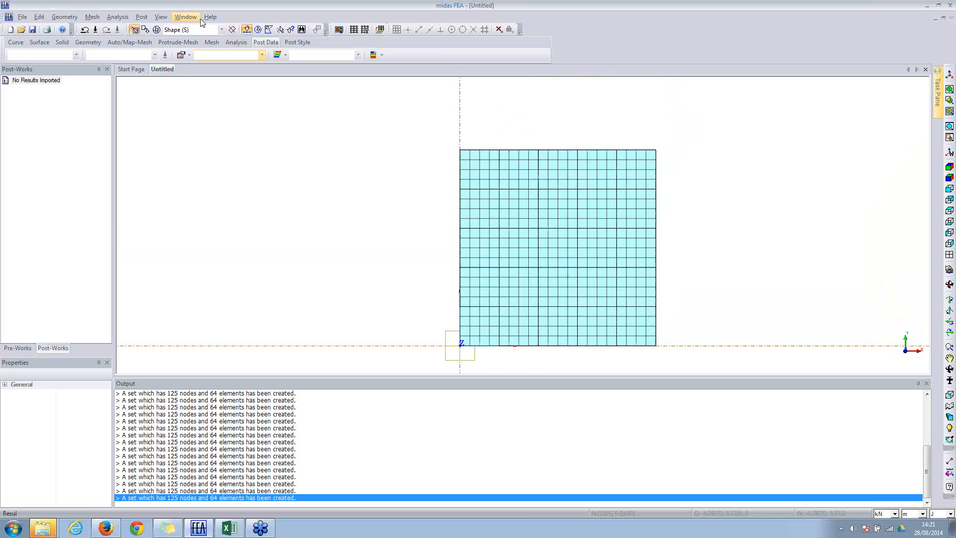
Step: Start creating a new material of the interface type
{"action": "left_click", "coordinate": [95, 18]}
{"action": "mouse_move", "coordinate": [119, 19]}
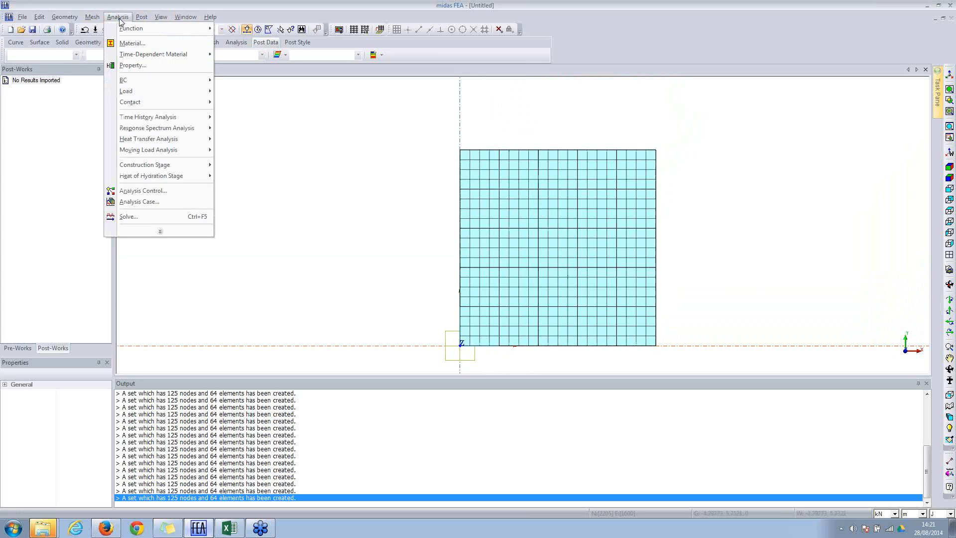
{"action": "left_click", "coordinate": [133, 44]}
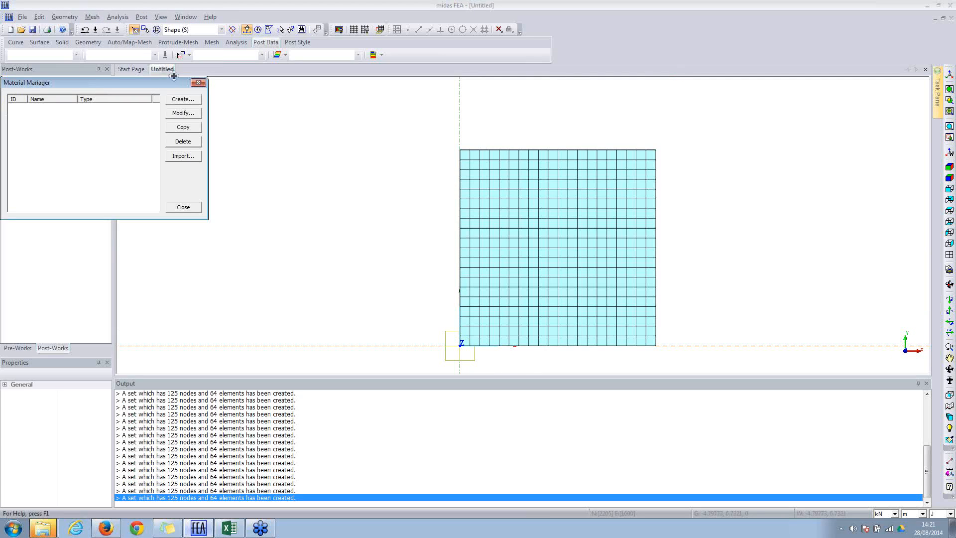
{"action": "left_click", "coordinate": [182, 99]}
{"action": "left_click_drag", "start_coordinate": [344, 88], "coordinate": [408, 73]}
{"action": "left_click", "coordinate": [354, 83]}
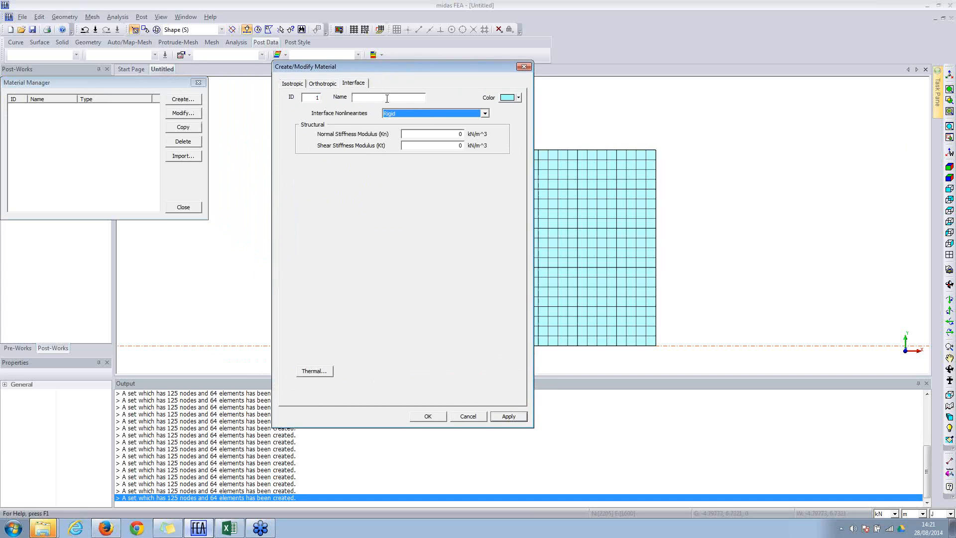
Step: Examine the parameters of the Bond Slip, Coulomb Friction and Combined Cracking-Shearing-Crushing interface models, including the Coulomb tension cut-off option
{"action": "left_click", "coordinate": [395, 112]}
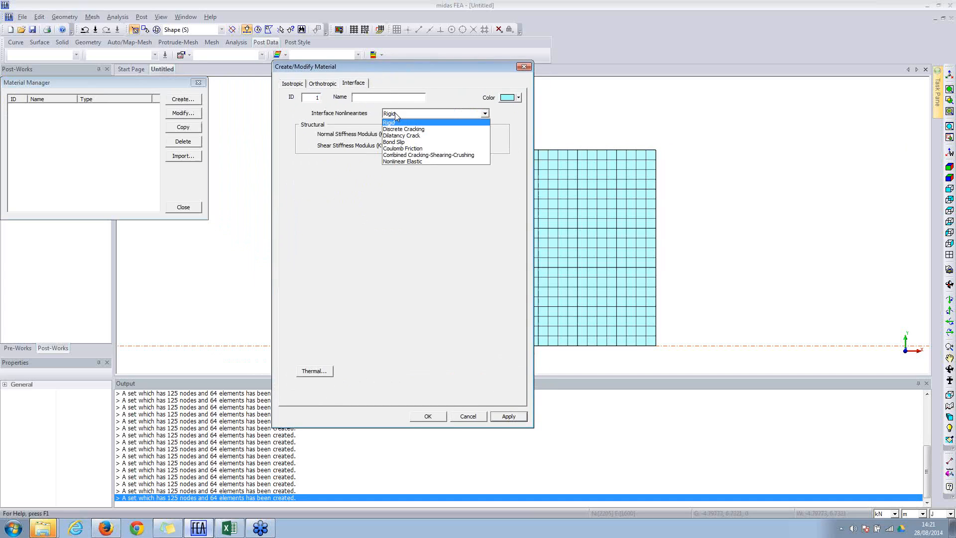
{"action": "left_click", "coordinate": [399, 143]}
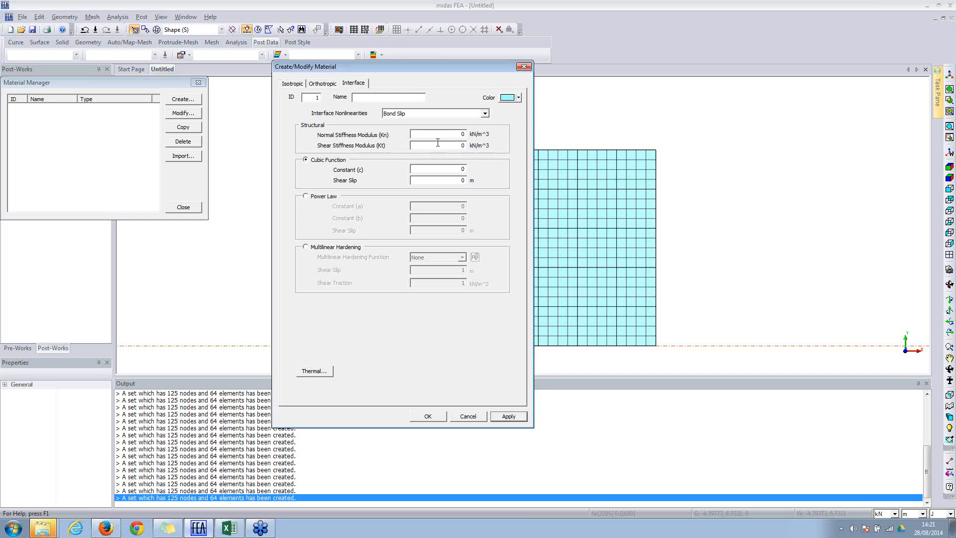
{"action": "left_click", "coordinate": [458, 146]}
{"action": "left_click", "coordinate": [426, 114]}
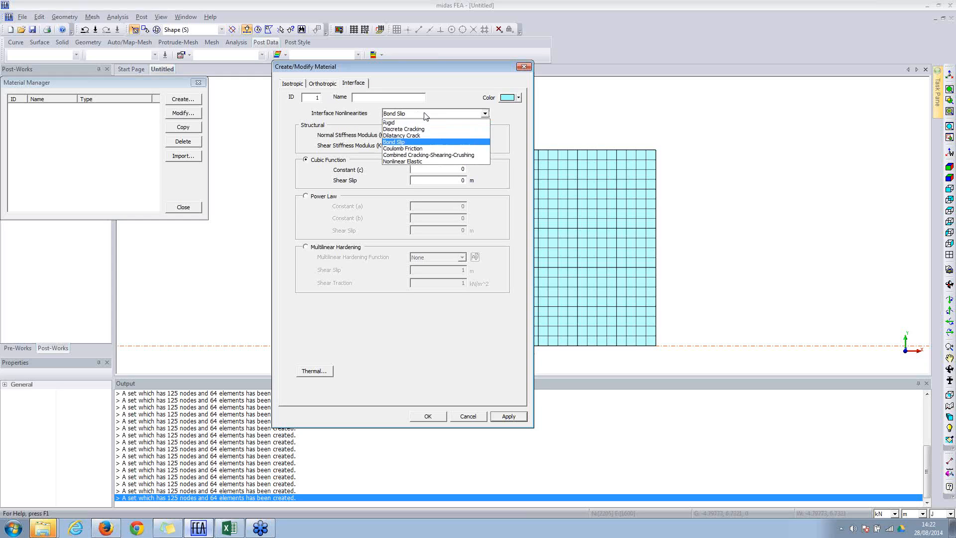
{"action": "left_click", "coordinate": [412, 149]}
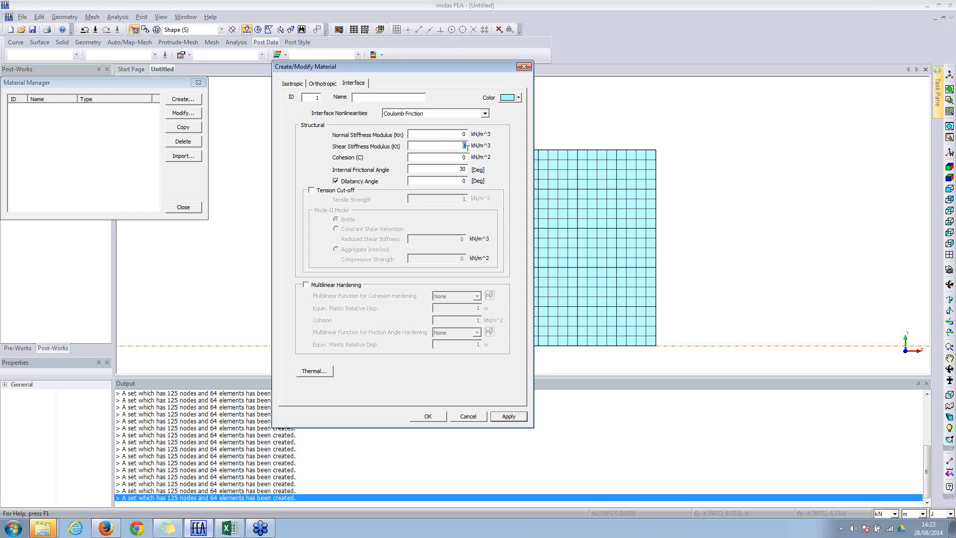
{"action": "double_click", "coordinate": [463, 169]}
{"action": "left_click", "coordinate": [312, 190]}
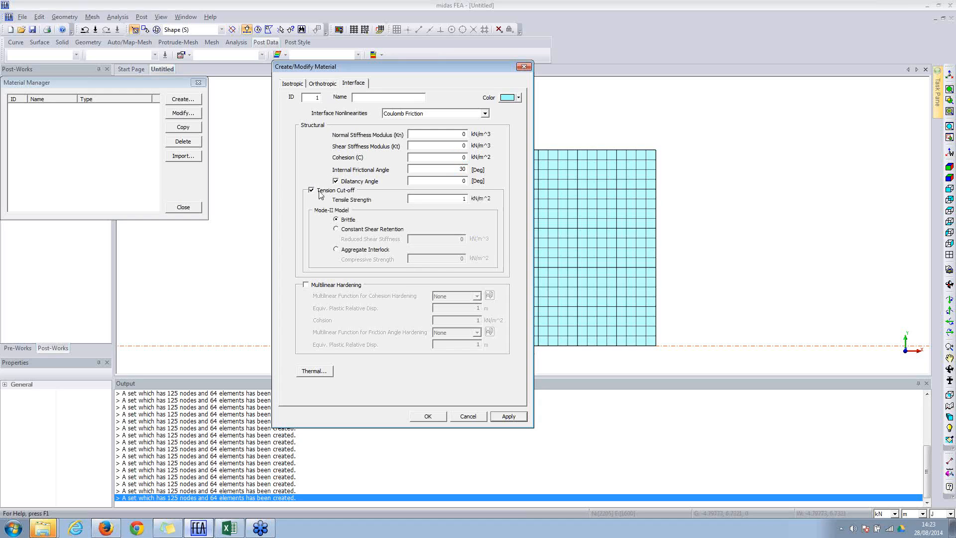
{"action": "left_click", "coordinate": [312, 191]}
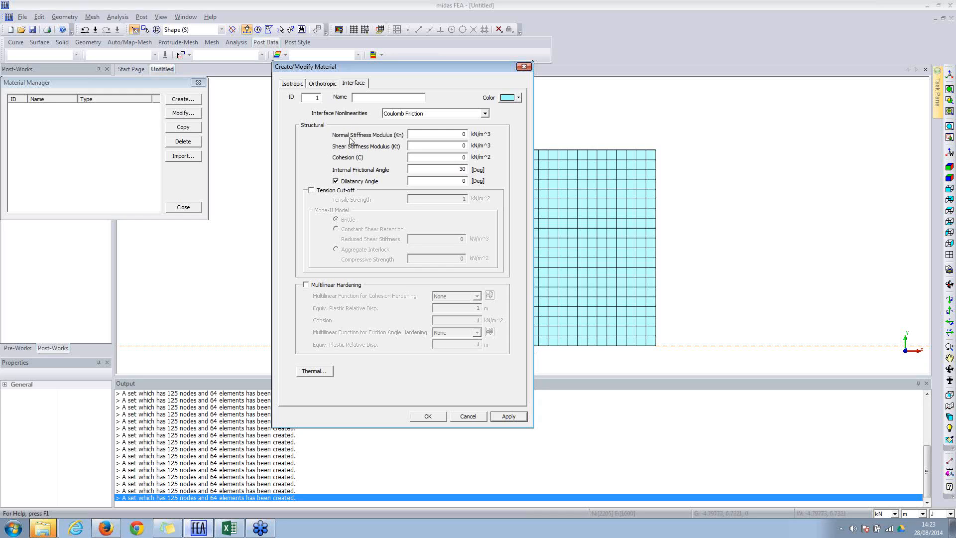
{"action": "left_click", "coordinate": [419, 113]}
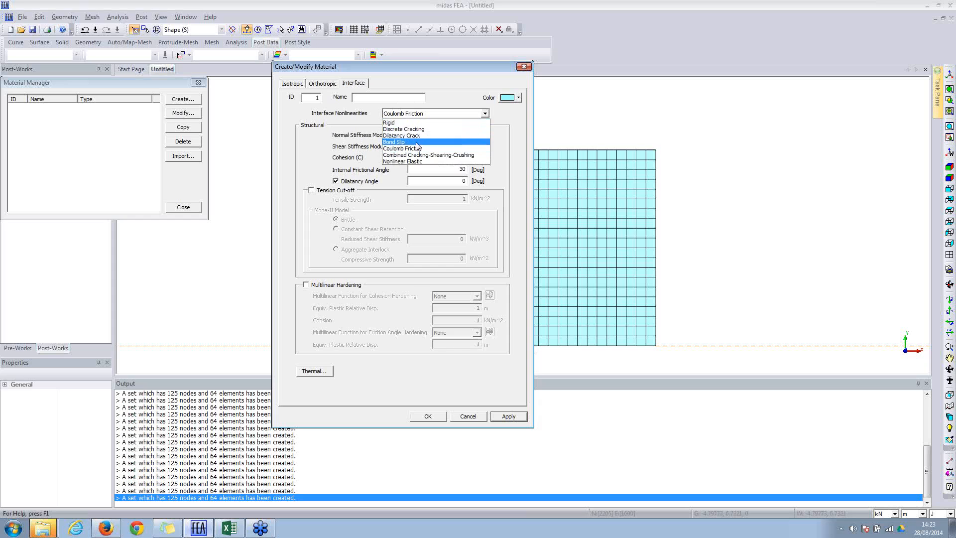
{"action": "left_click", "coordinate": [409, 156]}
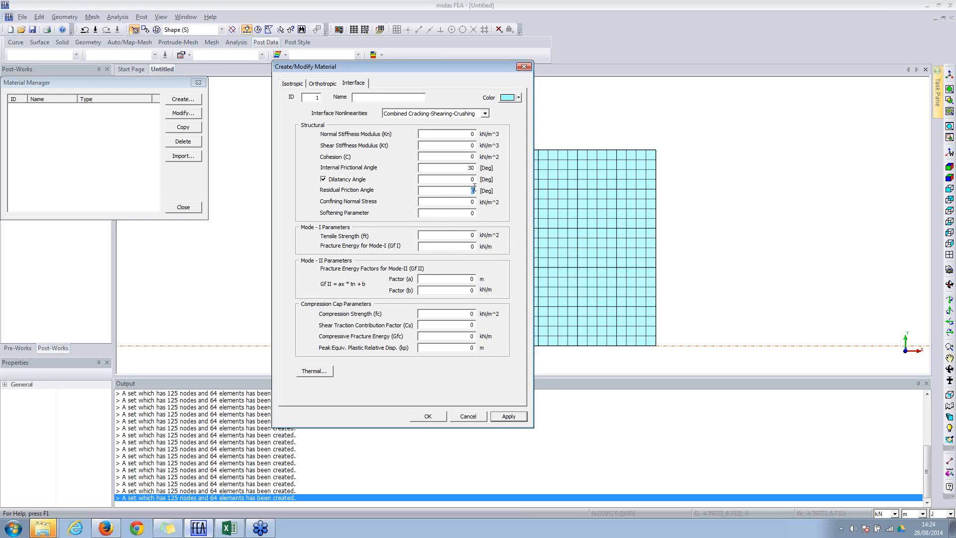
{"action": "left_click_drag", "start_coordinate": [469, 181], "coordinate": [485, 183]}
Step: Create the Coulomb Friction material "interface" with normal stiffness 100000000 kN/m^3, shear stiffness 10000000 kN/m^3 and the dilatancy angle disabled
{"action": "left_click", "coordinate": [433, 114]}
{"action": "left_click", "coordinate": [413, 148]}
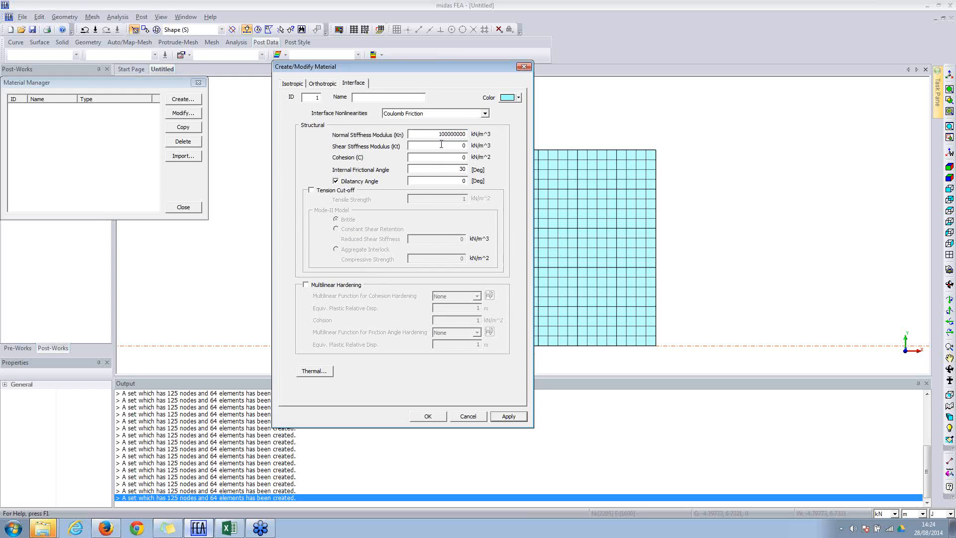
{"action": "type", "text": "10000000"}
{"action": "left_click", "coordinate": [360, 181]}
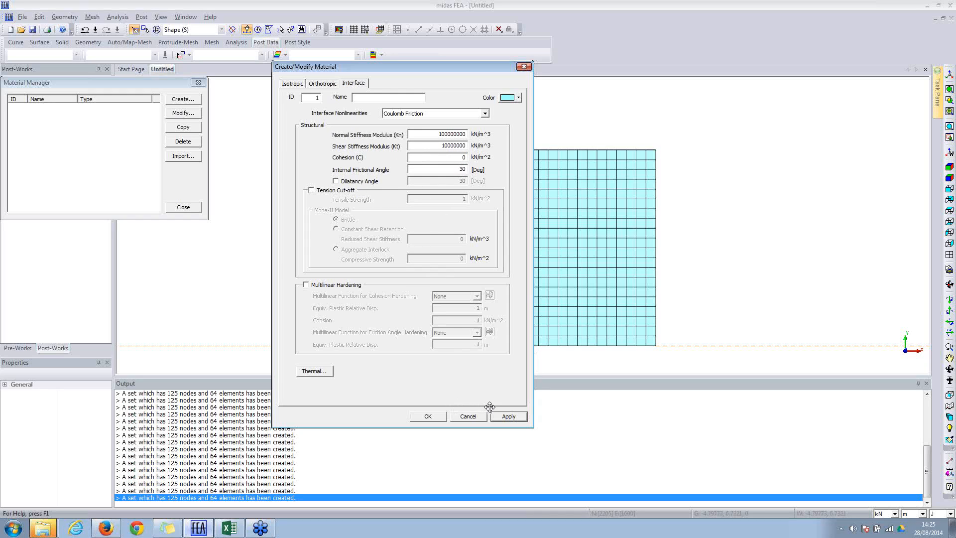
{"action": "left_click", "coordinate": [386, 95]}
{"action": "type", "text": "interface"}
{"action": "left_click", "coordinate": [429, 416]}
{"action": "left_click", "coordinate": [184, 207]}
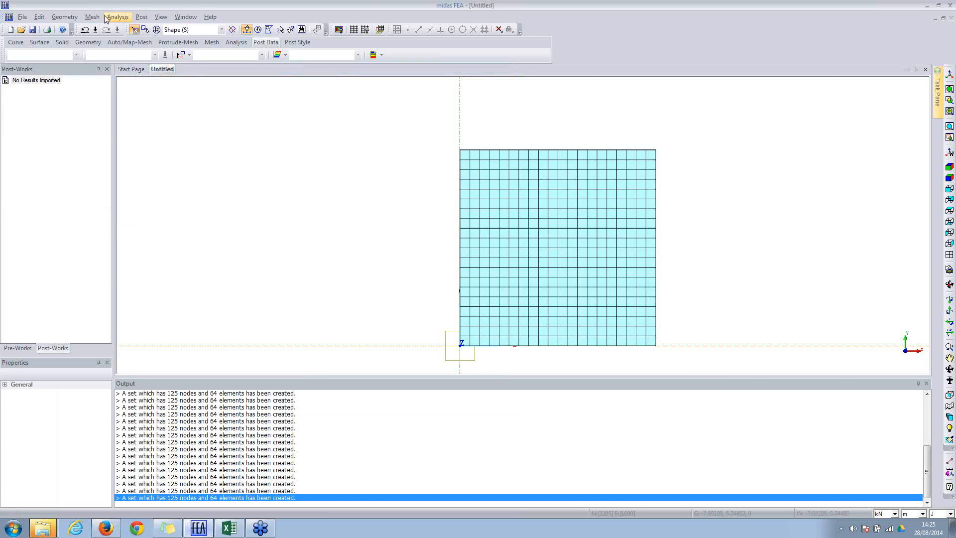
Step: Start creating plane interface elements from element boundaries and add an interface property named "interface" that uses material 1: interface
{"action": "left_click", "coordinate": [114, 18]}
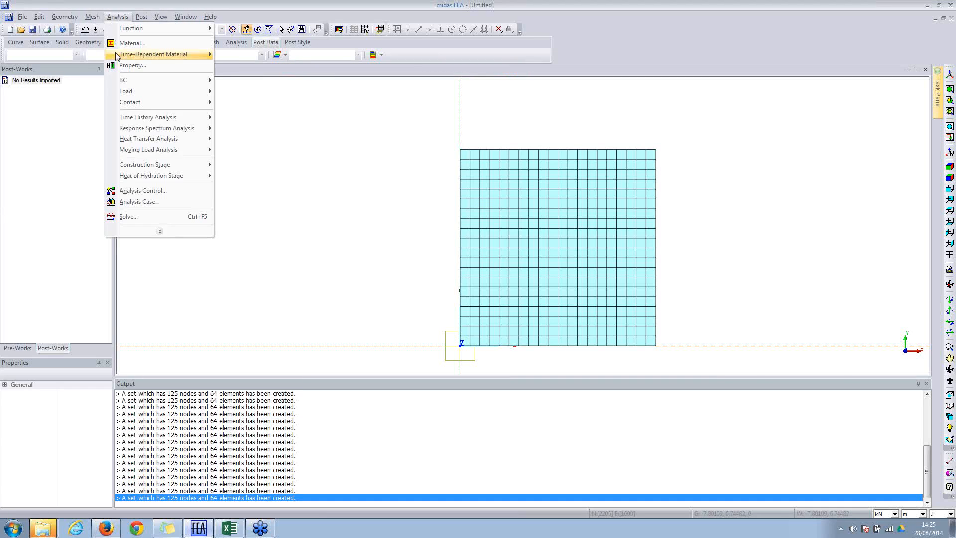
{"action": "mouse_move", "coordinate": [92, 17]}
{"action": "mouse_move", "coordinate": [114, 133]}
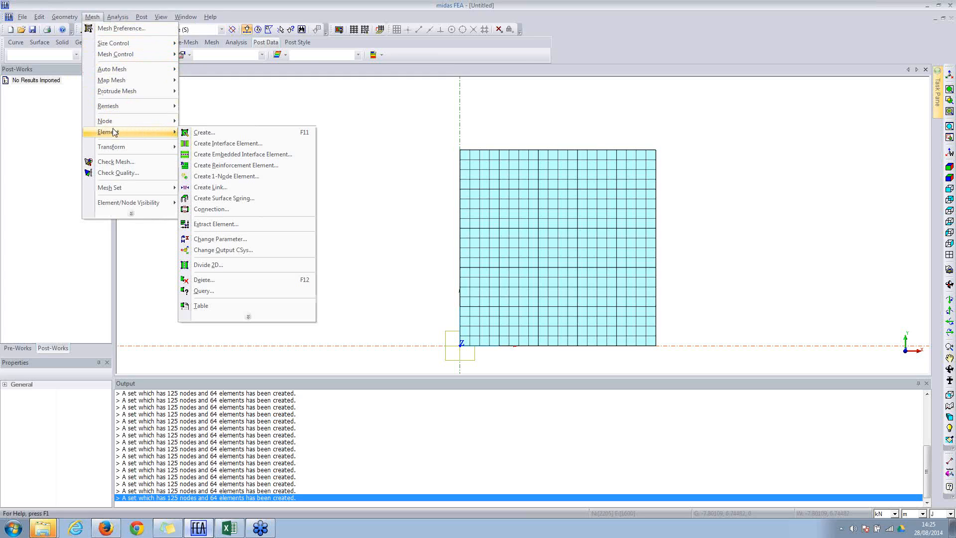
{"action": "left_click", "coordinate": [212, 144]}
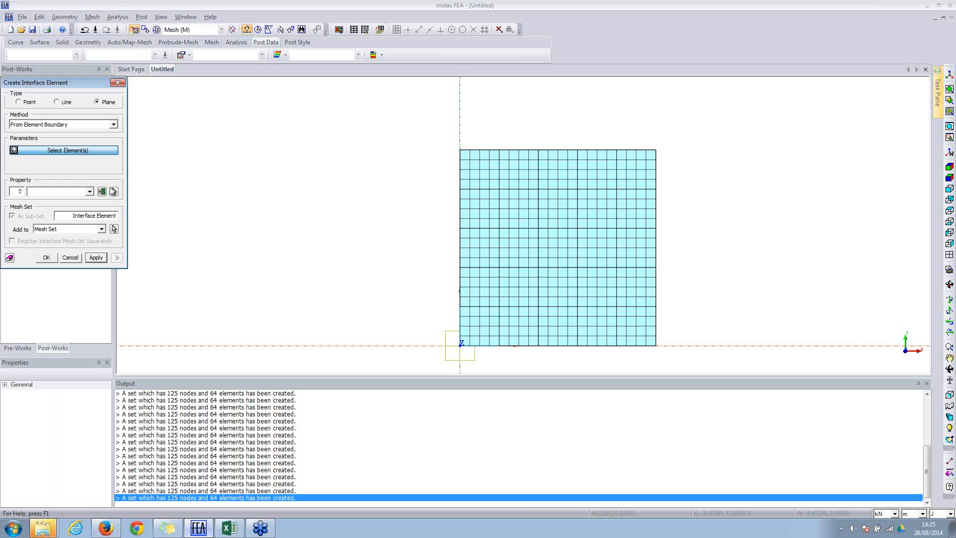
{"action": "left_click", "coordinate": [103, 192]}
{"action": "left_click", "coordinate": [260, 153]}
{"action": "left_click", "coordinate": [227, 162]}
{"action": "left_click", "coordinate": [225, 117]}
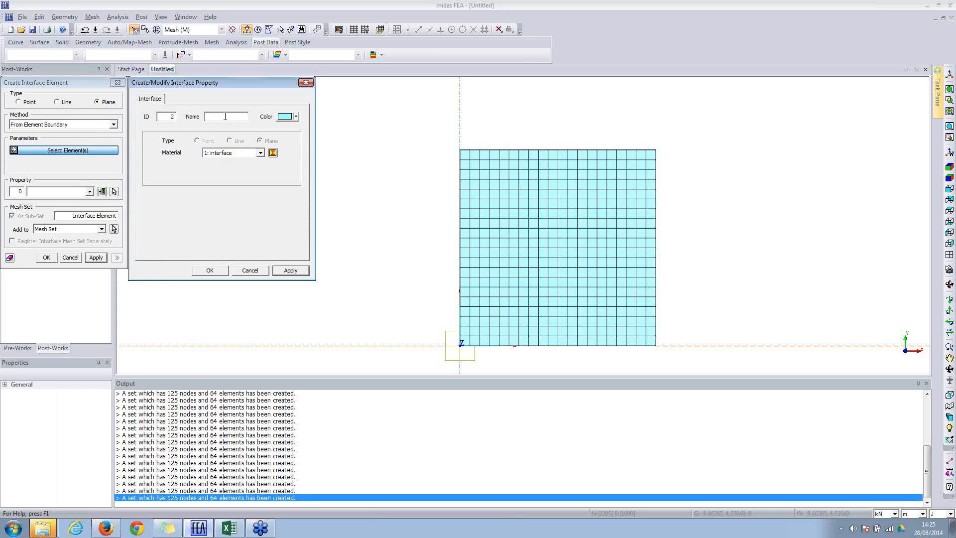
{"action": "type", "text": "interface"}
{"action": "left_click", "coordinate": [205, 271]}
Step: Examine the block boundaries in the copied mesh from several viewpoints and compare the line and plane interface types
{"action": "left_click_drag", "start_coordinate": [52, 93], "coordinate": [188, 89]}
{"action": "middle_click_drag", "start_coordinate": [496, 160], "coordinate": [450, 213]}
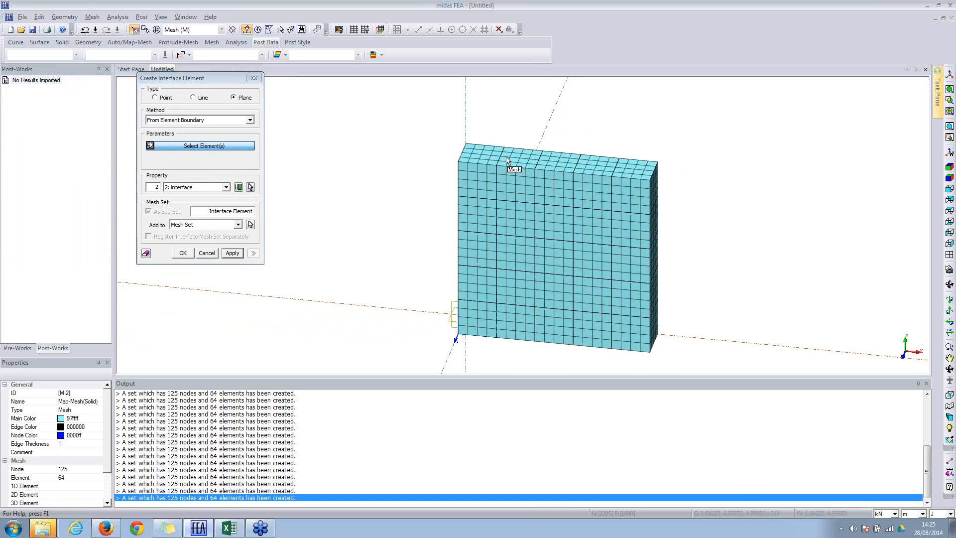
{"action": "scroll", "coordinate": [509, 180], "scroll_direction": "up", "scroll_amount": 5}
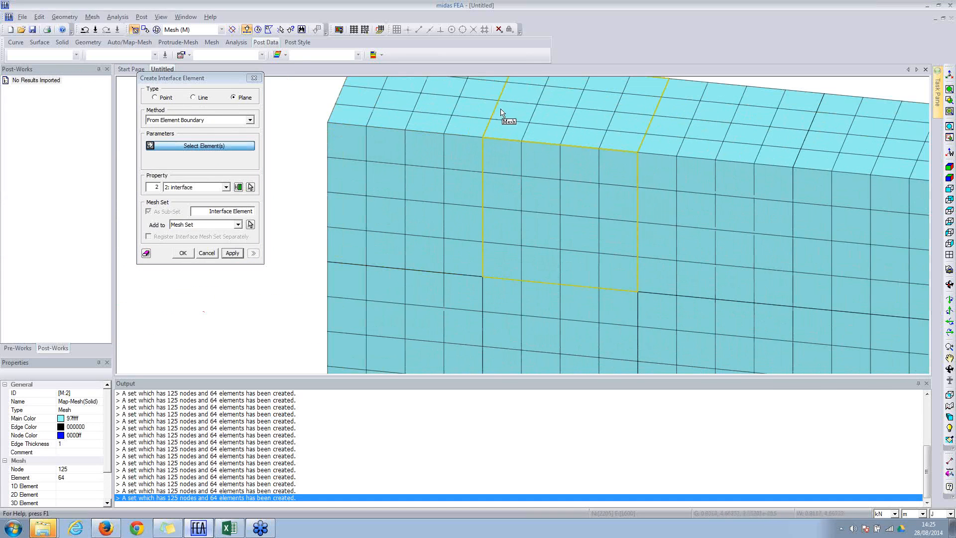
{"action": "left_click", "coordinate": [194, 97]}
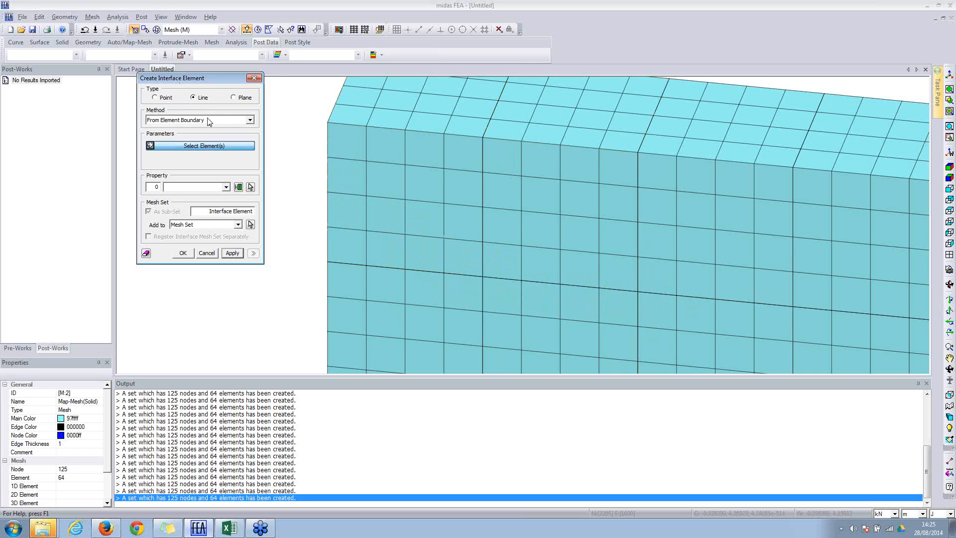
{"action": "left_click", "coordinate": [240, 98]}
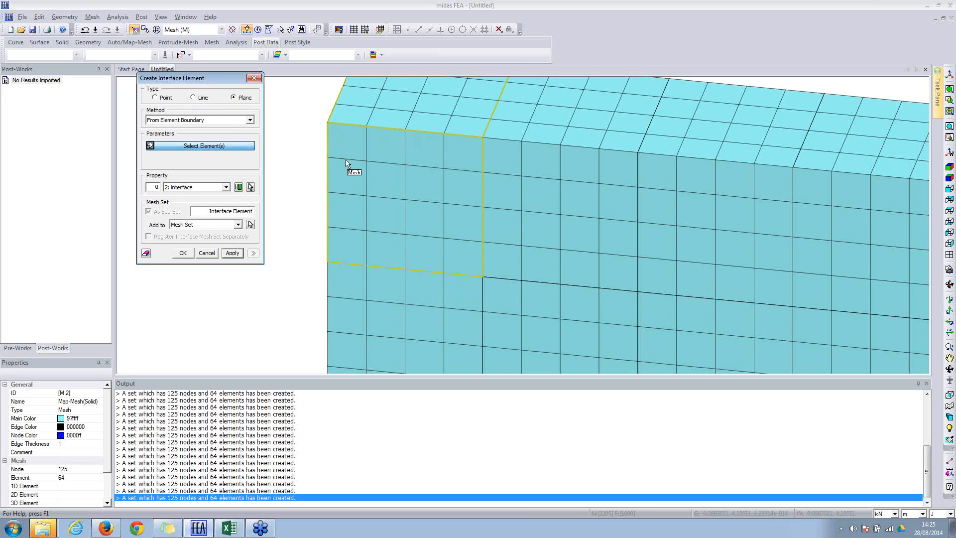
{"action": "left_click", "coordinate": [950, 199]}
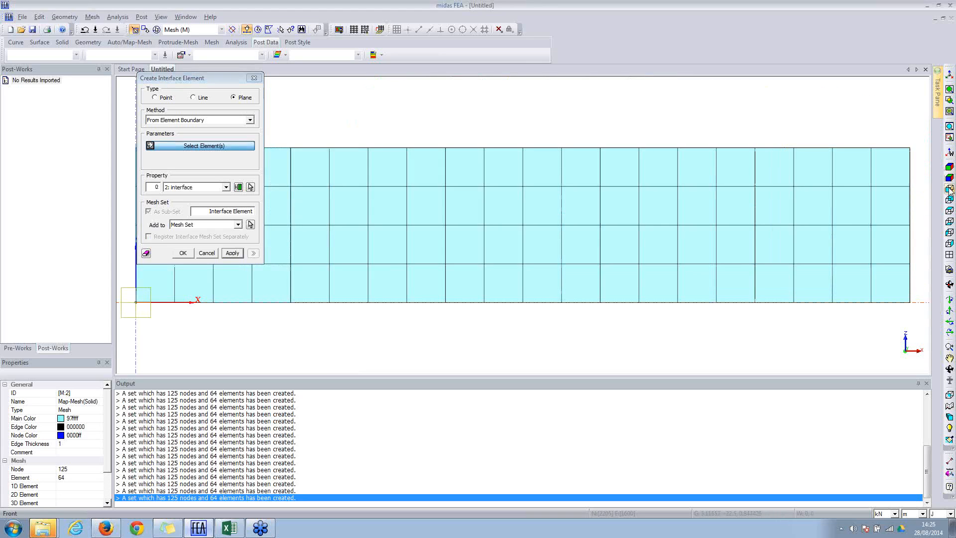
{"action": "left_click", "coordinate": [950, 168]}
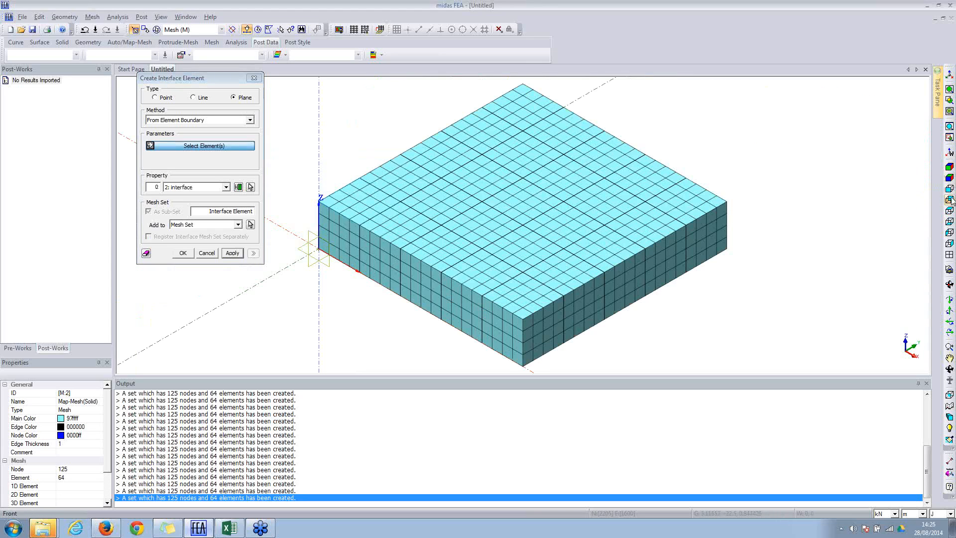
{"action": "left_click", "coordinate": [950, 255]}
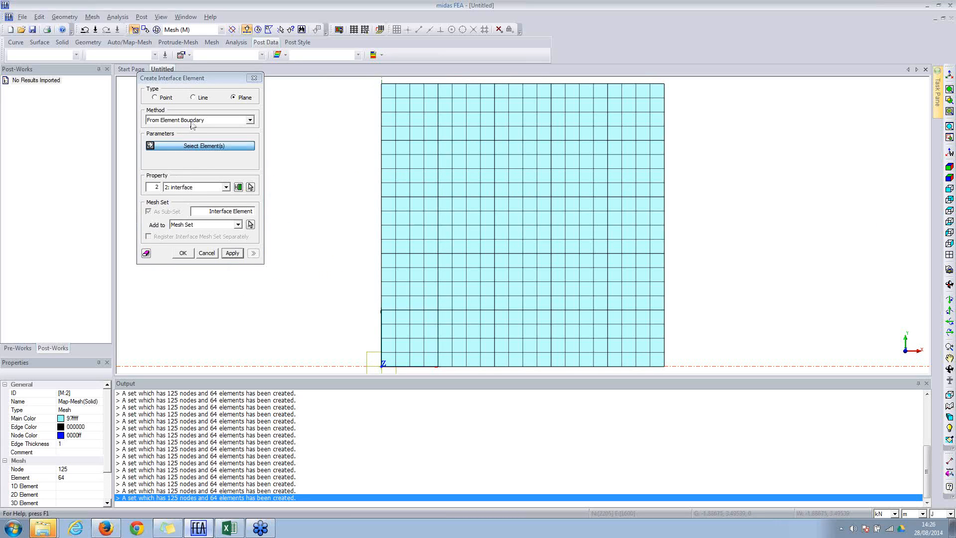
Step: Create plane interface elements from the element boundaries of alternate blocks in a checkerboard pattern across the 5 by 5 grid, using property 2: interface
{"action": "left_click", "coordinate": [218, 147]}
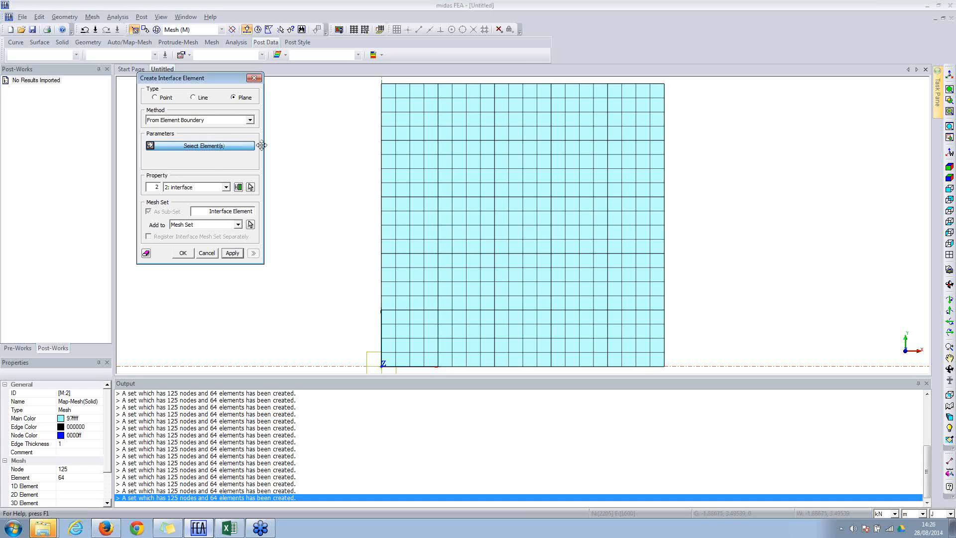
{"action": "left_click", "coordinate": [419, 104]}
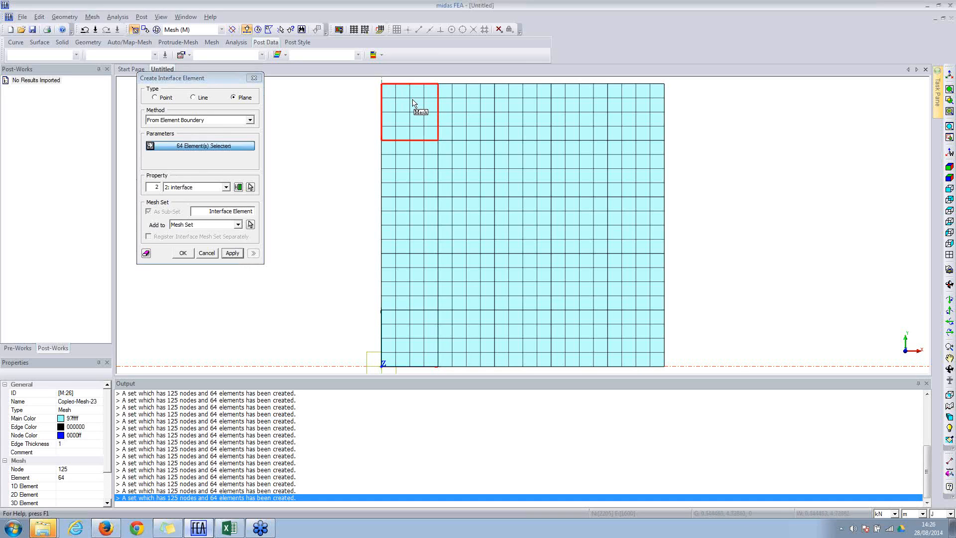
{"action": "left_click", "coordinate": [461, 166]}
{"action": "left_click", "coordinate": [523, 214]}
{"action": "left_click", "coordinate": [581, 284]}
{"action": "left_click", "coordinate": [636, 331]}
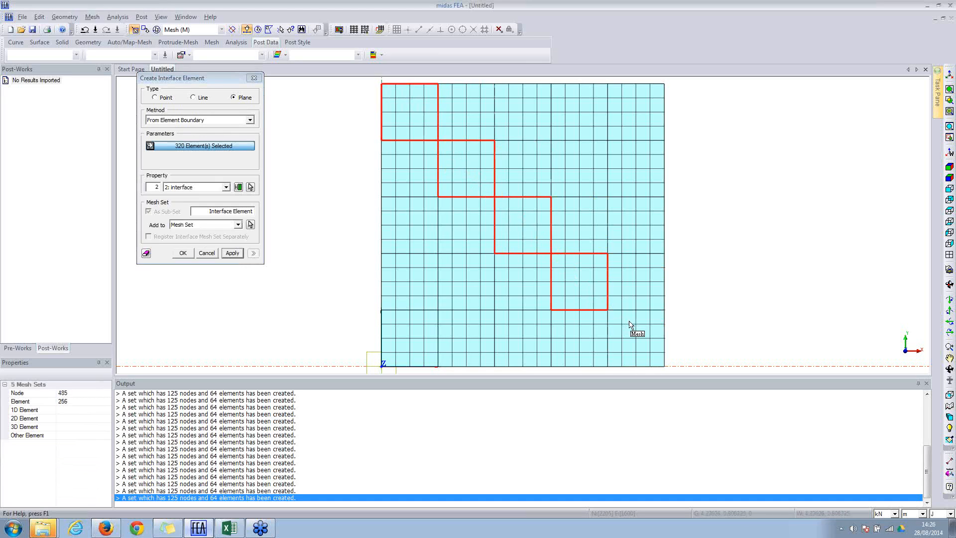
{"action": "left_click", "coordinate": [426, 331]}
{"action": "left_click", "coordinate": [463, 291]}
{"action": "left_click", "coordinate": [582, 175]}
{"action": "left_click", "coordinate": [641, 124]}
{"action": "left_click", "coordinate": [516, 121]}
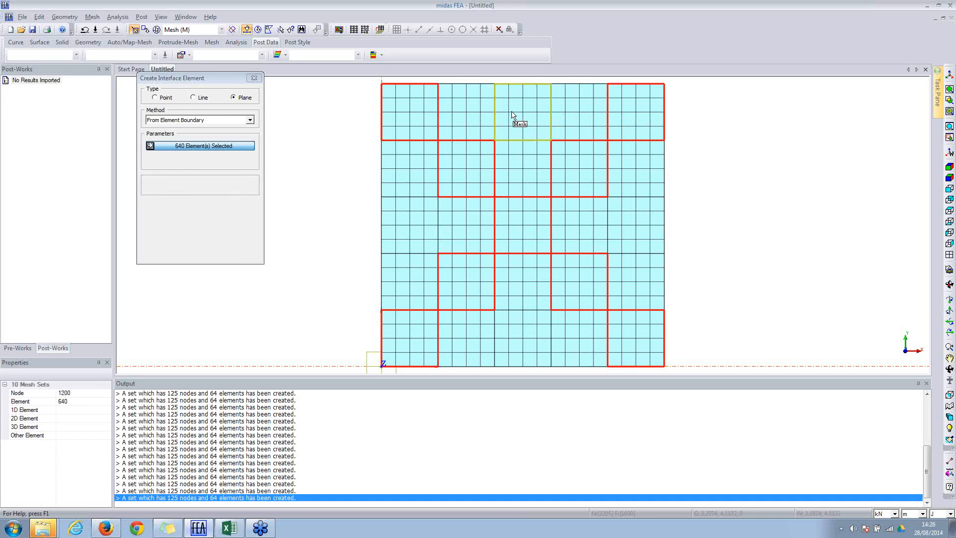
{"action": "left_click", "coordinate": [418, 215]}
{"action": "left_click", "coordinate": [523, 357]}
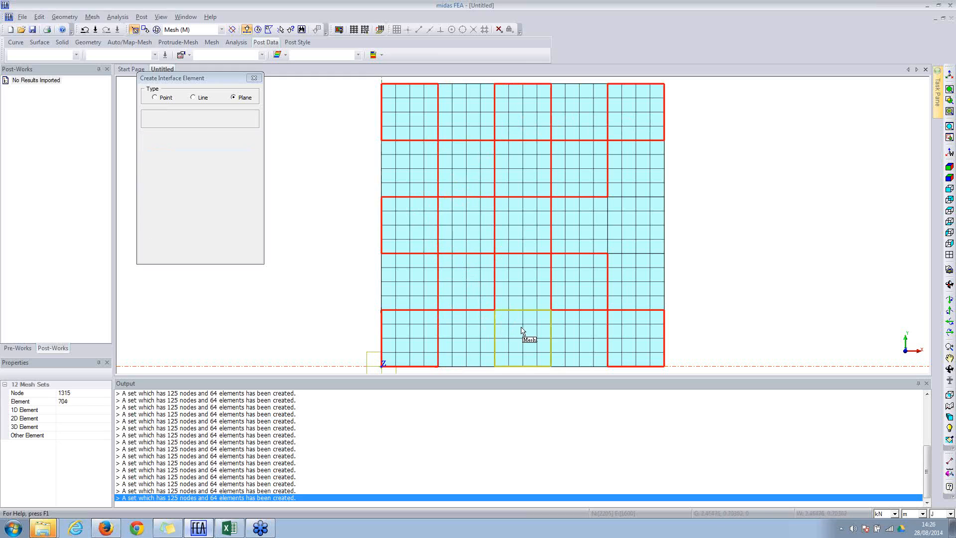
{"action": "left_click", "coordinate": [626, 235]}
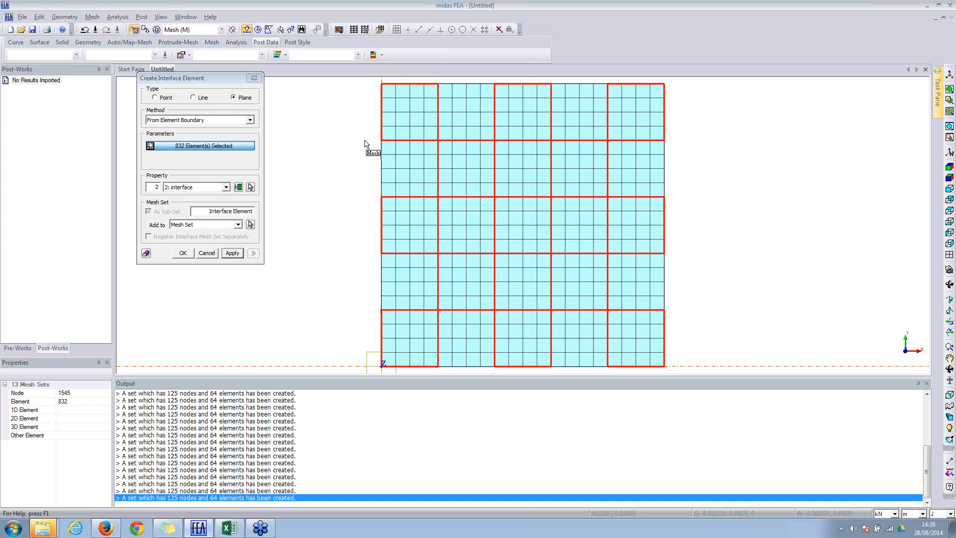
{"action": "left_click", "coordinate": [233, 253]}
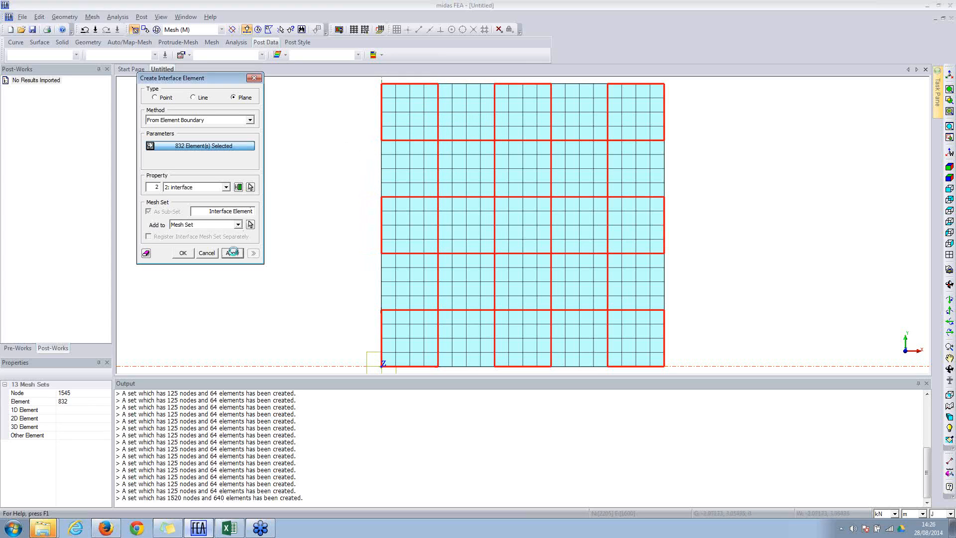
{"action": "left_click", "coordinate": [206, 252]}
Step: Isolate the Interface Element mesh set and examine its vertical and horizontal interface planes from several viewpoints
{"action": "left_click", "coordinate": [17, 347]}
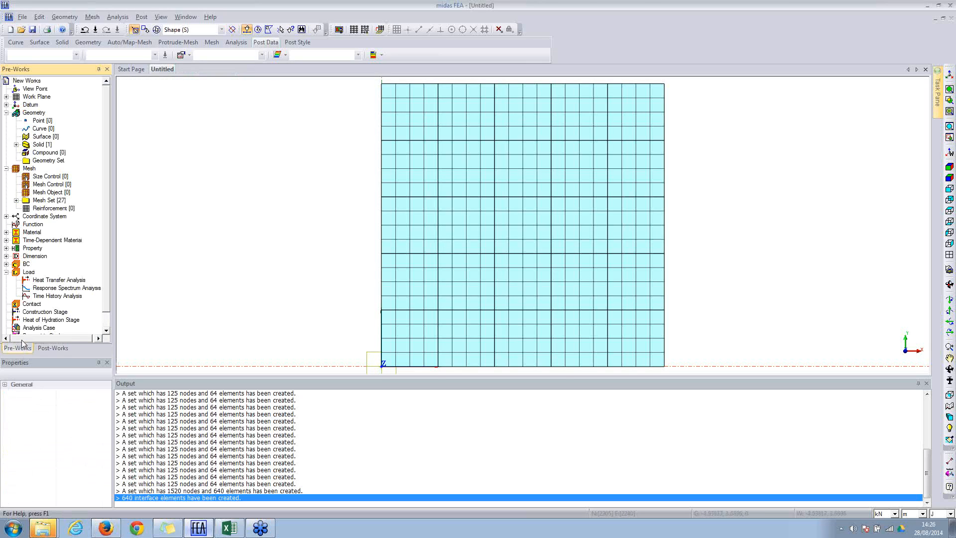
{"action": "left_click", "coordinate": [16, 205]}
{"action": "scroll", "coordinate": [50, 199], "scroll_direction": "down", "scroll_amount": 4}
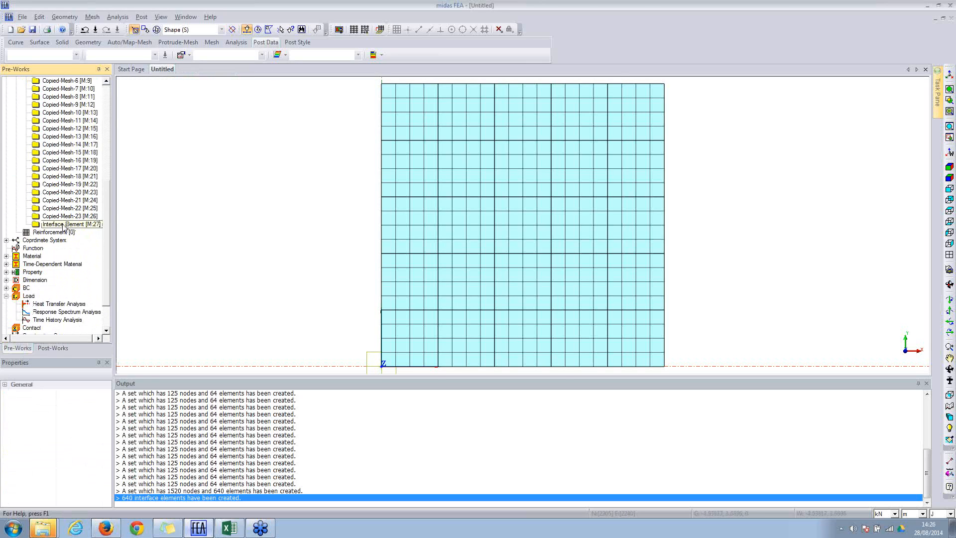
{"action": "right_click", "coordinate": [63, 226]}
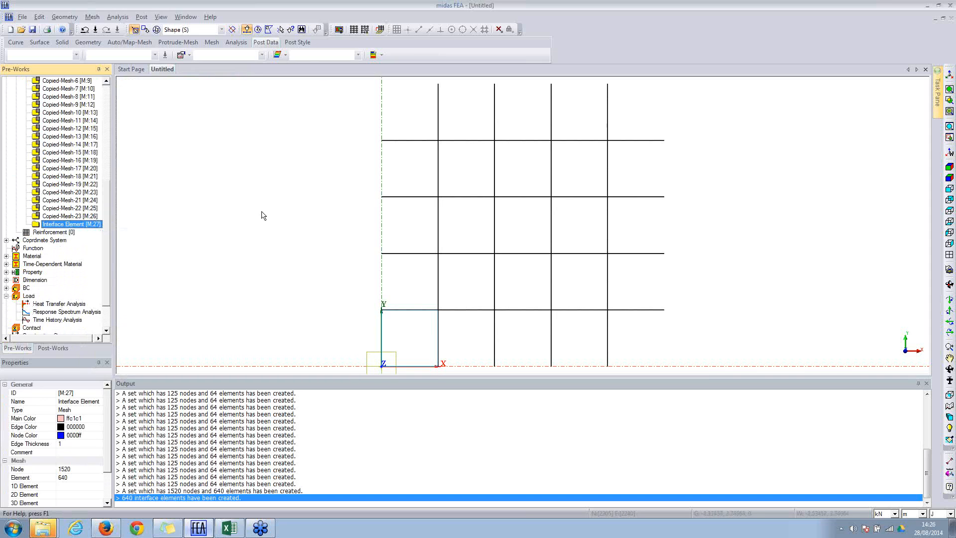
{"action": "middle_click_drag", "start_coordinate": [484, 195], "coordinate": [335, 229]}
{"action": "middle_click_drag", "start_coordinate": [461, 214], "coordinate": [433, 216]}
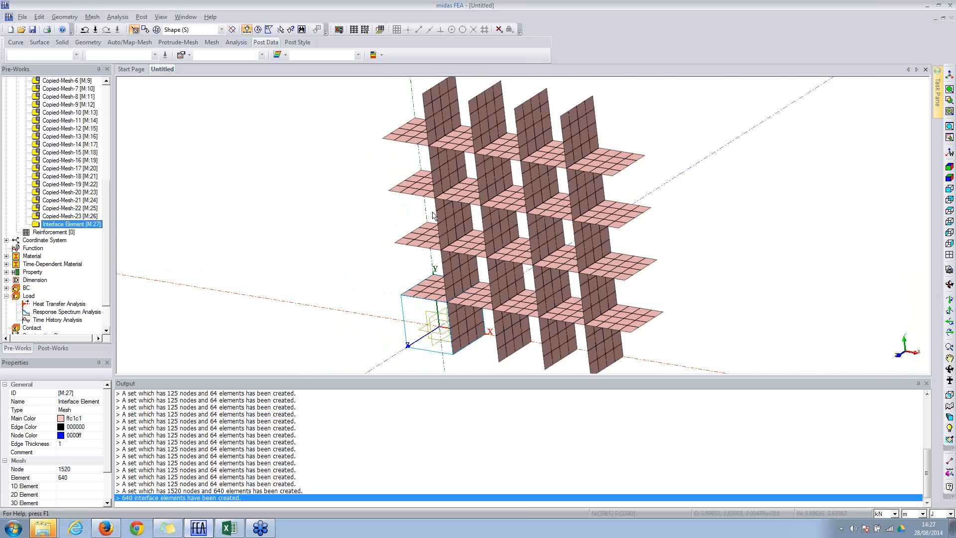
{"action": "scroll", "coordinate": [433, 216], "scroll_direction": "down", "scroll_amount": 3}
{"action": "scroll", "coordinate": [473, 214], "scroll_direction": "up", "scroll_amount": 6}
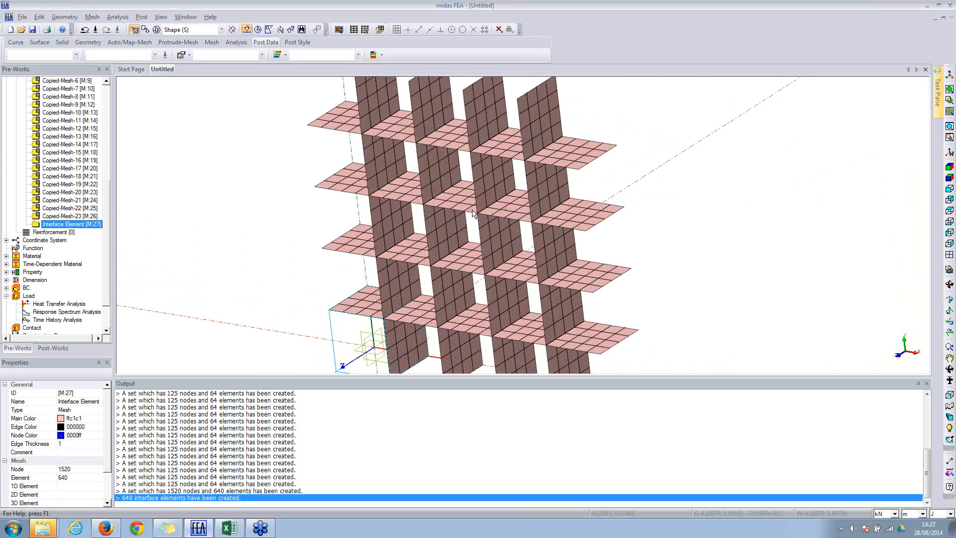
{"action": "scroll", "coordinate": [473, 214], "scroll_direction": "down", "scroll_amount": 2}
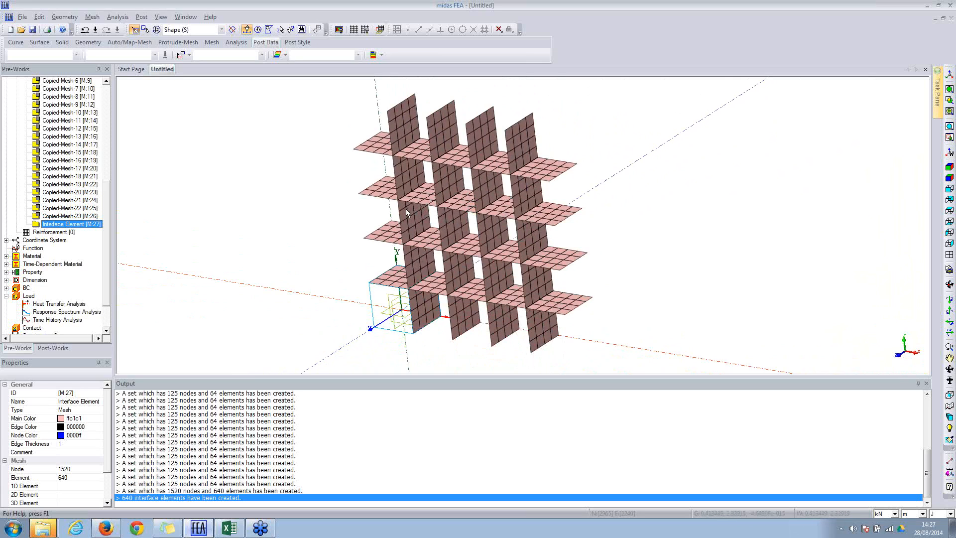
{"action": "middle_click_drag", "start_coordinate": [407, 209], "coordinate": [454, 192]}
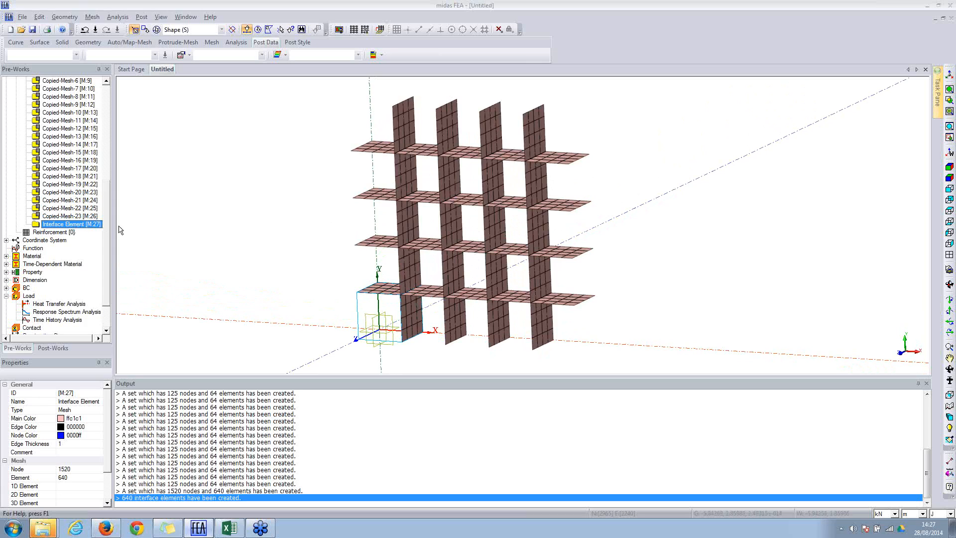
Step: Delete the Interface Element mesh set and show all the remaining mesh sets
{"action": "right_click", "coordinate": [79, 224]}
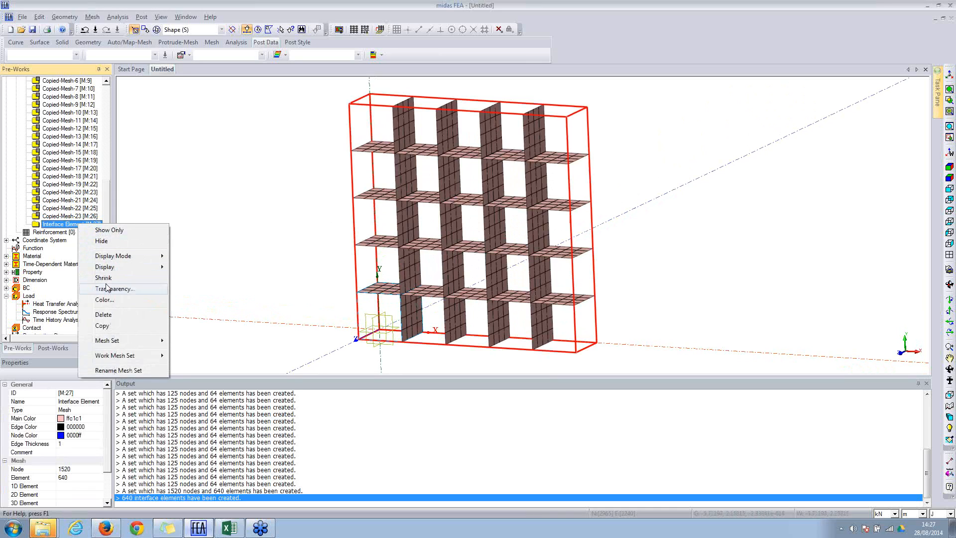
{"action": "left_click", "coordinate": [112, 316]}
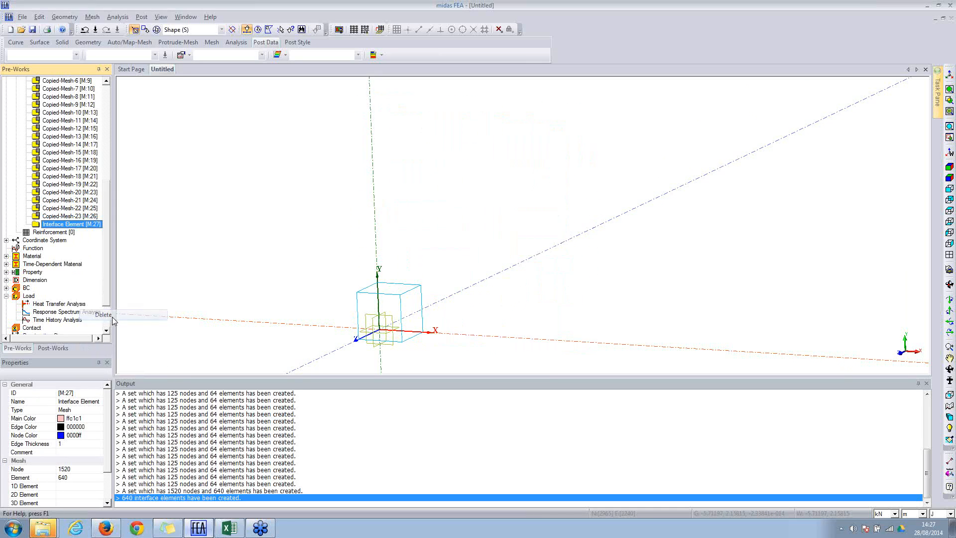
{"action": "right_click", "coordinate": [46, 129]}
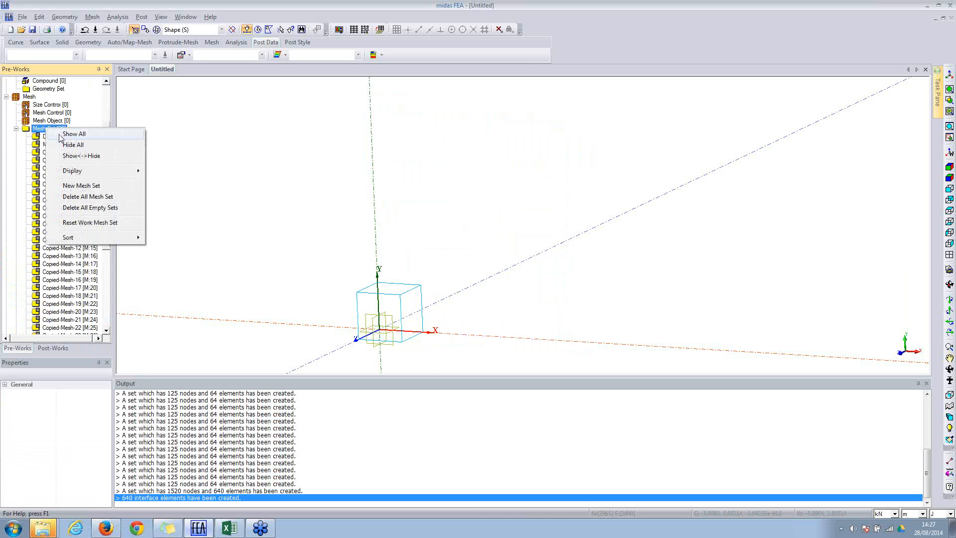
{"action": "left_click", "coordinate": [68, 146]}
{"action": "right_click", "coordinate": [44, 129]}
{"action": "left_click", "coordinate": [70, 138]}
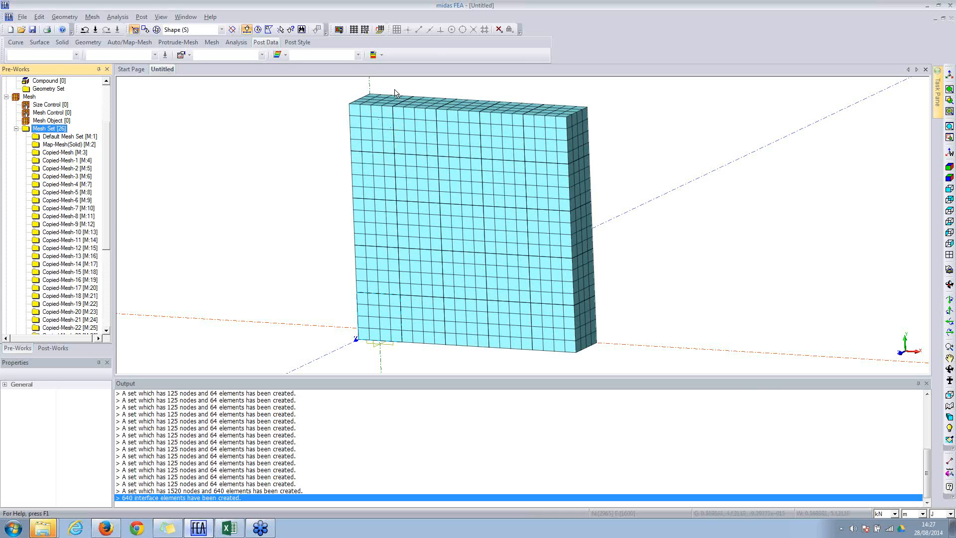
Step: Find the coincident nodes among all displayed mesh nodes using Merge Node with a 1e-005 tolerance, without merging them
{"action": "left_click", "coordinate": [93, 17]}
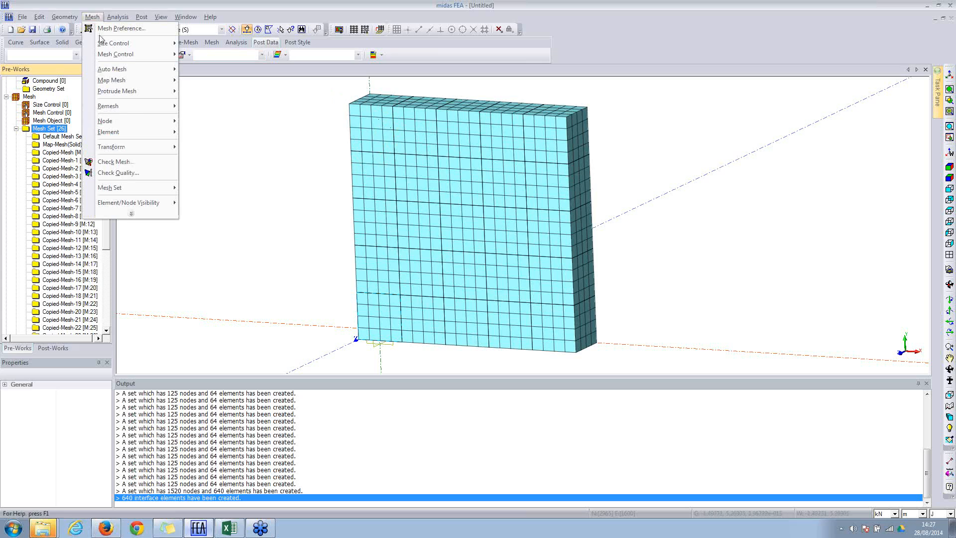
{"action": "mouse_move", "coordinate": [121, 123]}
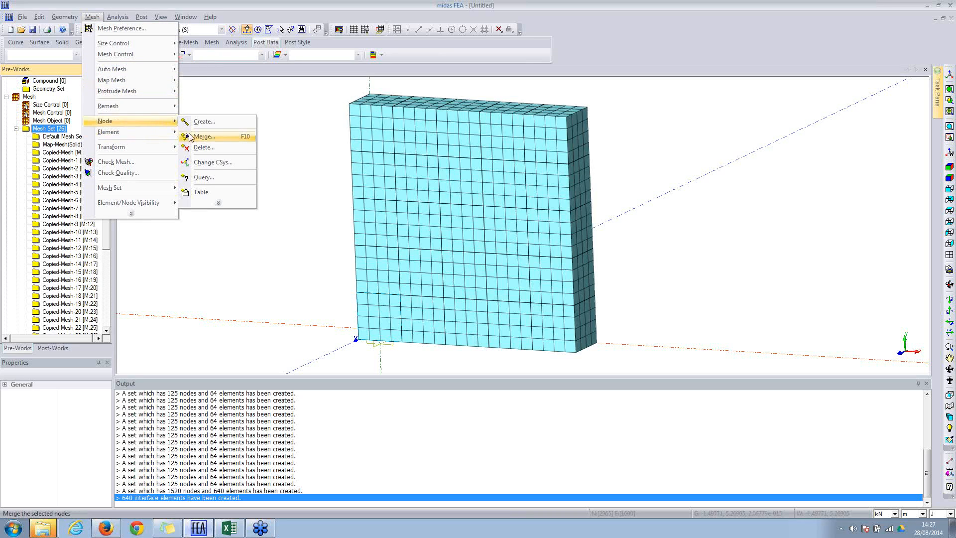
{"action": "left_click", "coordinate": [204, 137]}
{"action": "left_click", "coordinate": [301, 30]}
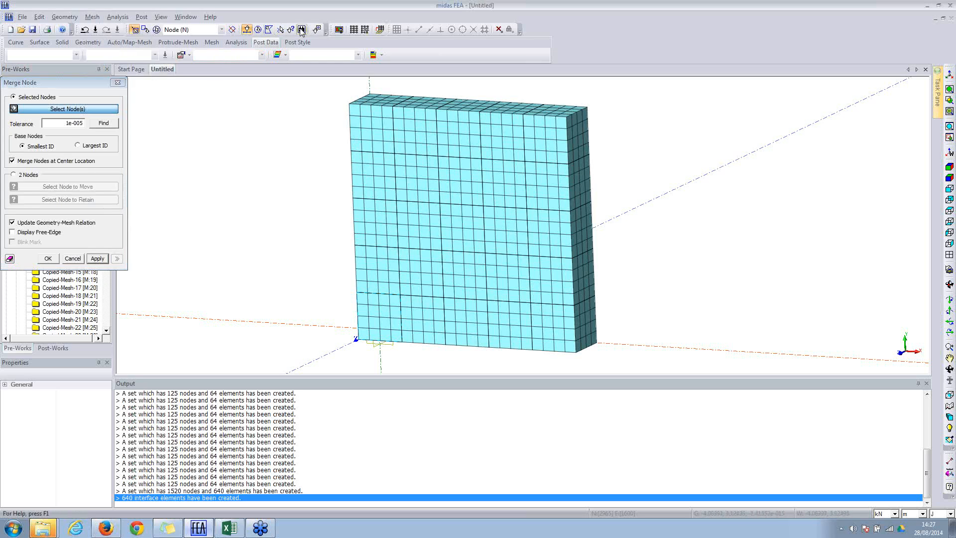
{"action": "left_click", "coordinate": [101, 124]}
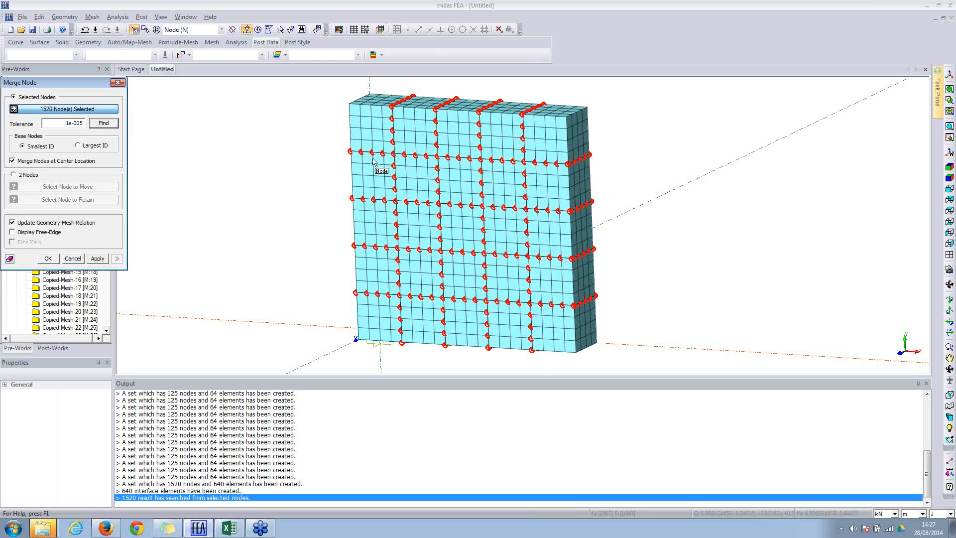
{"action": "left_click_drag", "start_coordinate": [58, 89], "coordinate": [223, 124]}
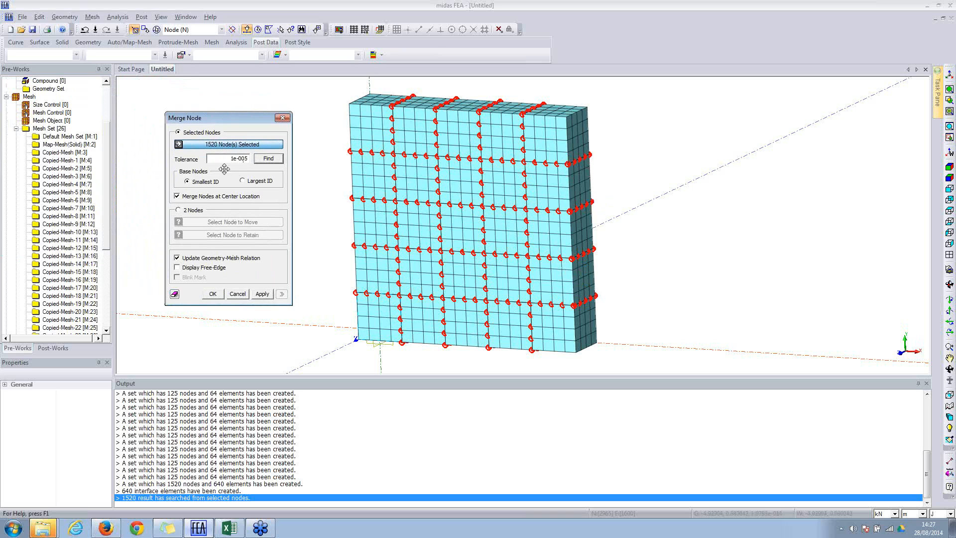
{"action": "left_click", "coordinate": [238, 295]}
Step: Create plane interface elements with the From Free-Face method on the first two vertical block boundaries nearest the origin, using property 2: interface
{"action": "left_click", "coordinate": [92, 18]}
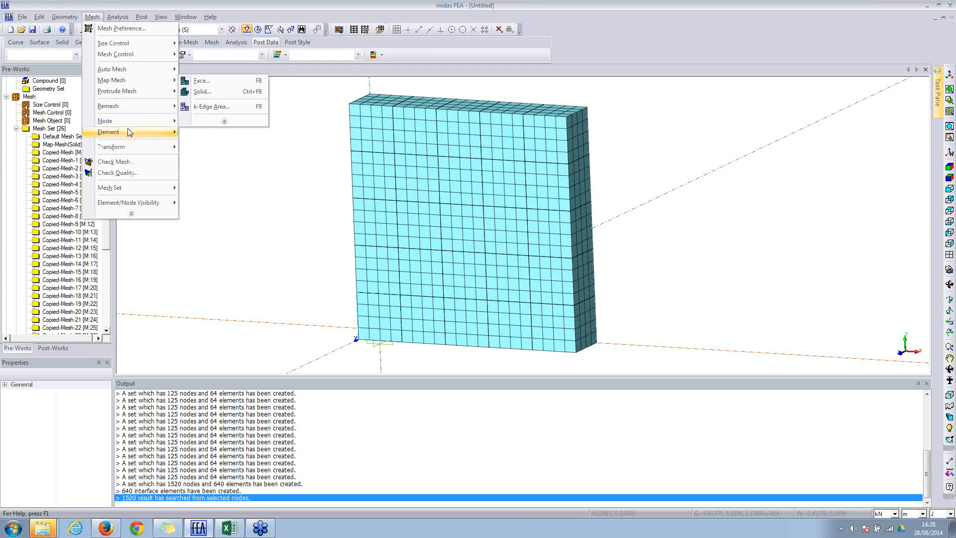
{"action": "mouse_move", "coordinate": [129, 132]}
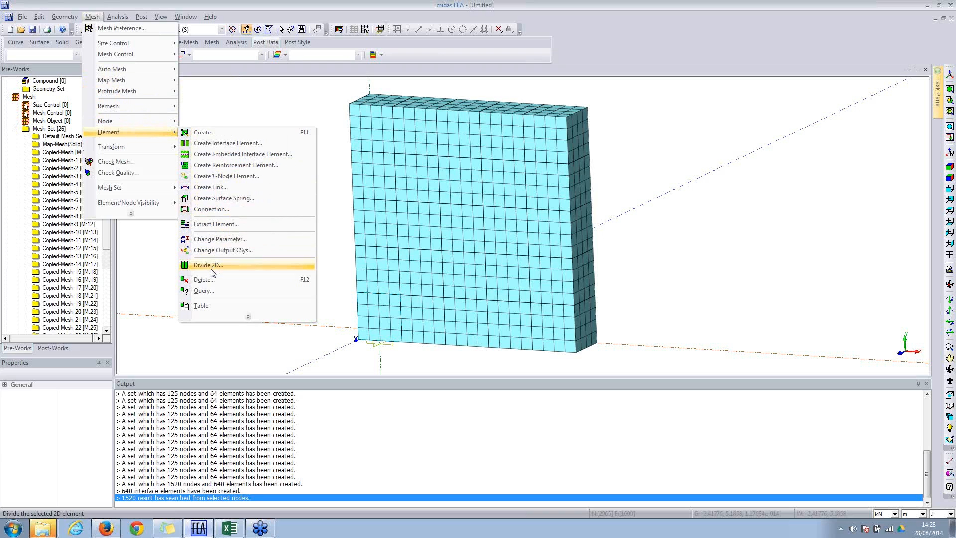
{"action": "left_click", "coordinate": [218, 144]}
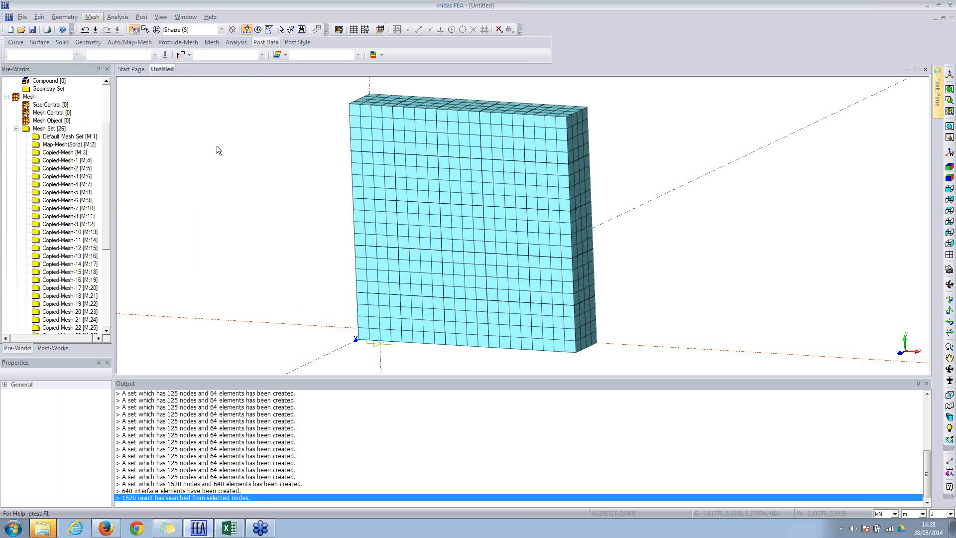
{"action": "left_click", "coordinate": [65, 124]}
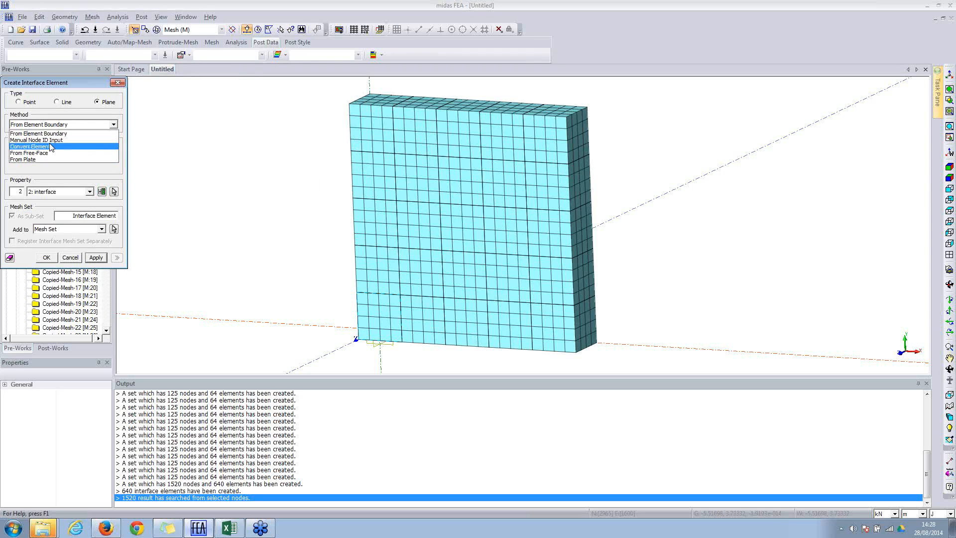
{"action": "left_click", "coordinate": [43, 153]}
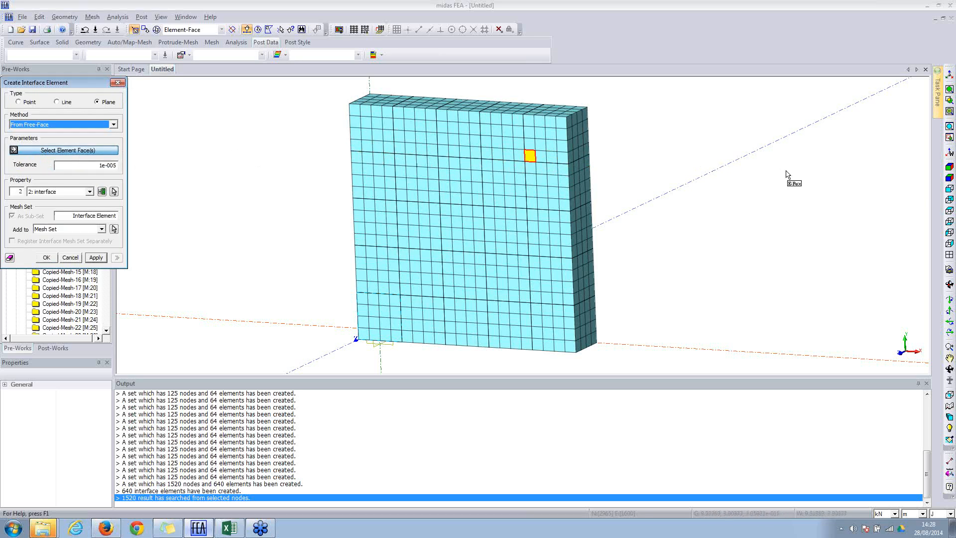
{"action": "left_click", "coordinate": [950, 191]}
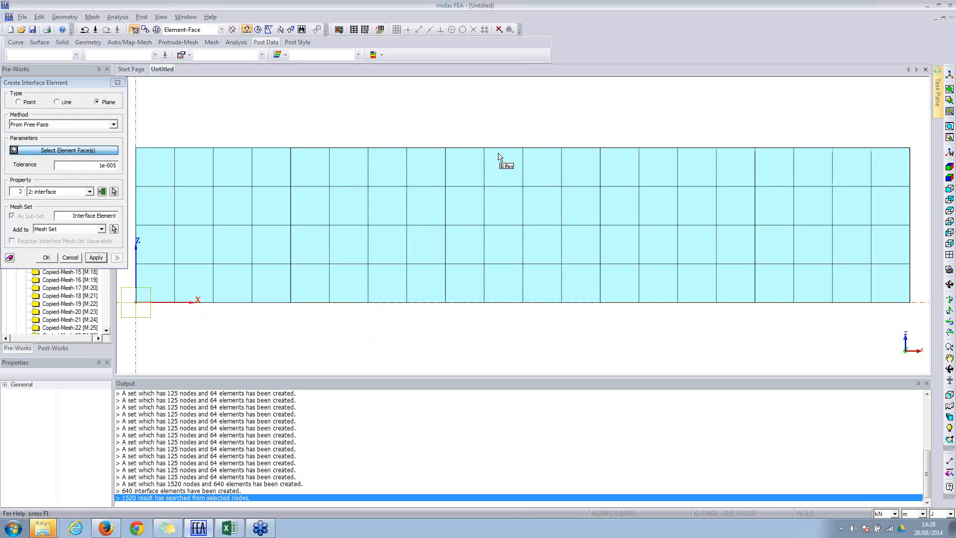
{"action": "left_click", "coordinate": [950, 244]}
{"action": "left_click_drag", "start_coordinate": [434, 86], "coordinate": [443, 375]}
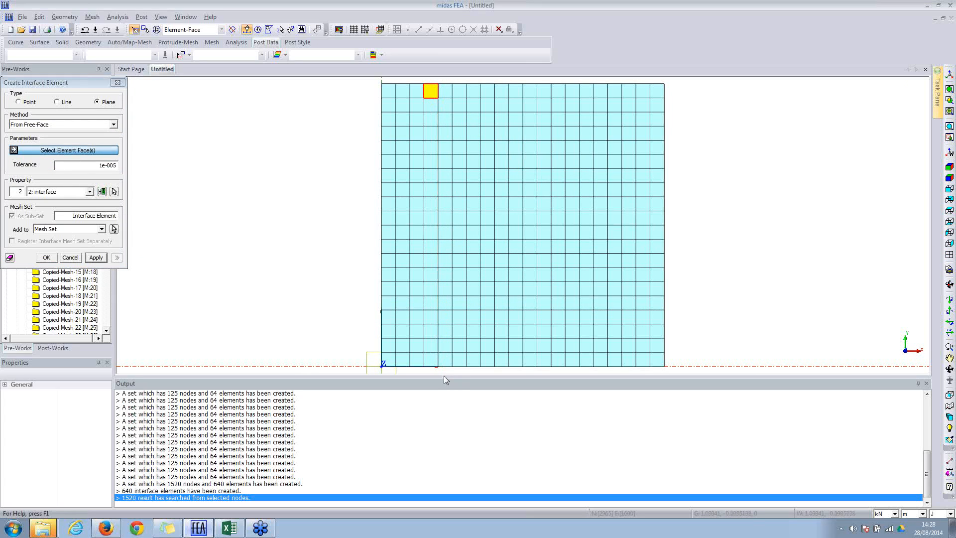
{"action": "left_click_drag", "start_coordinate": [495, 84], "coordinate": [502, 380]}
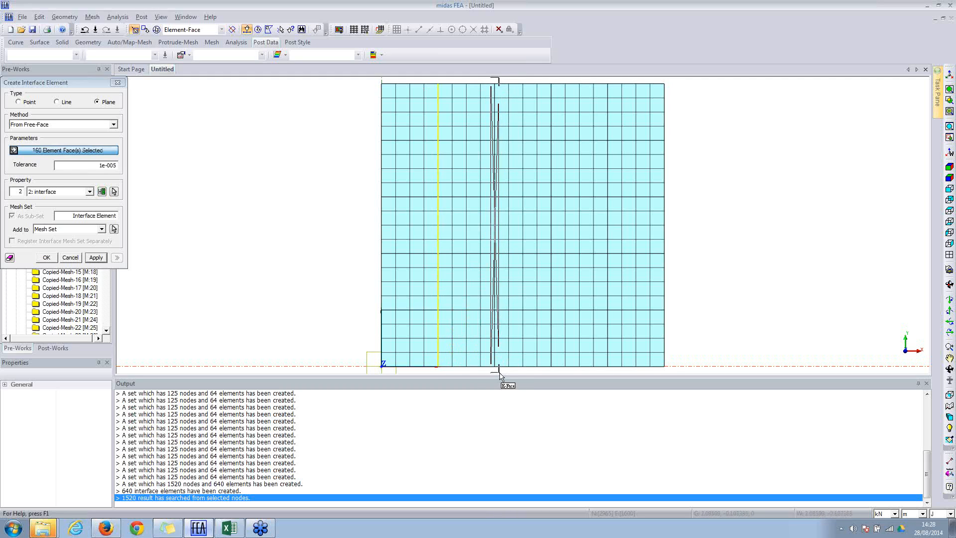
{"action": "left_click", "coordinate": [50, 257]}
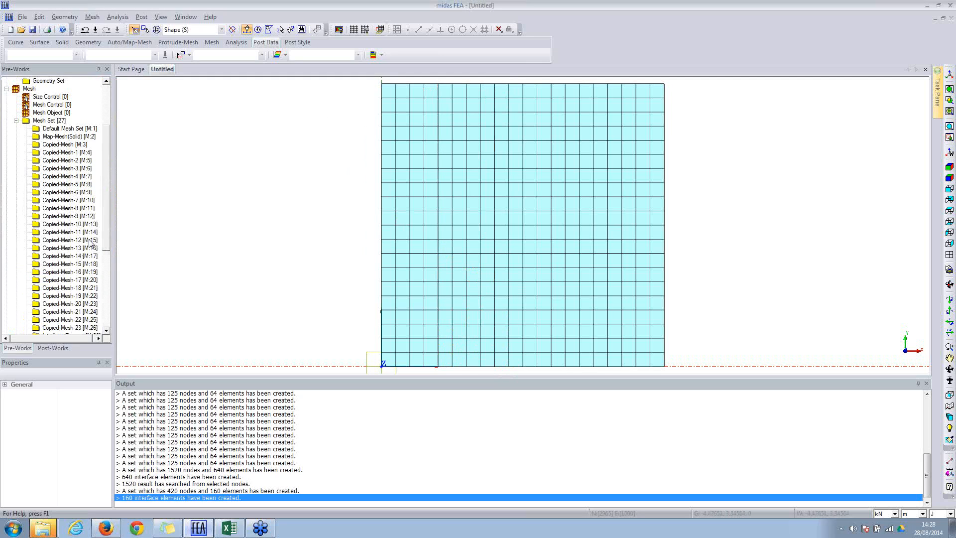
Step: Isolate the new Interface Element mesh set and examine its two vertical planes in an orbited view
{"action": "scroll", "coordinate": [108, 264], "scroll_direction": "down", "scroll_amount": 6}
{"action": "right_click", "coordinate": [52, 184]}
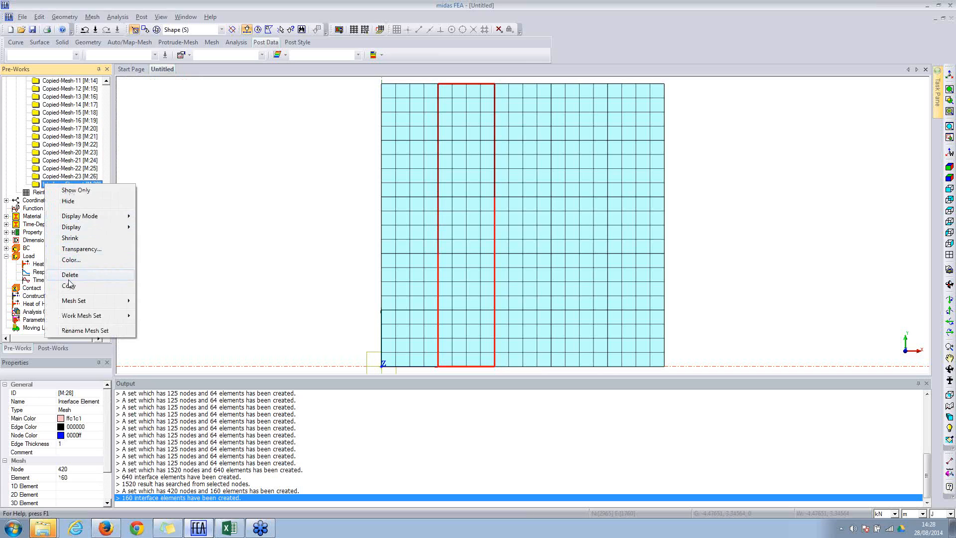
{"action": "mouse_move", "coordinate": [74, 225]}
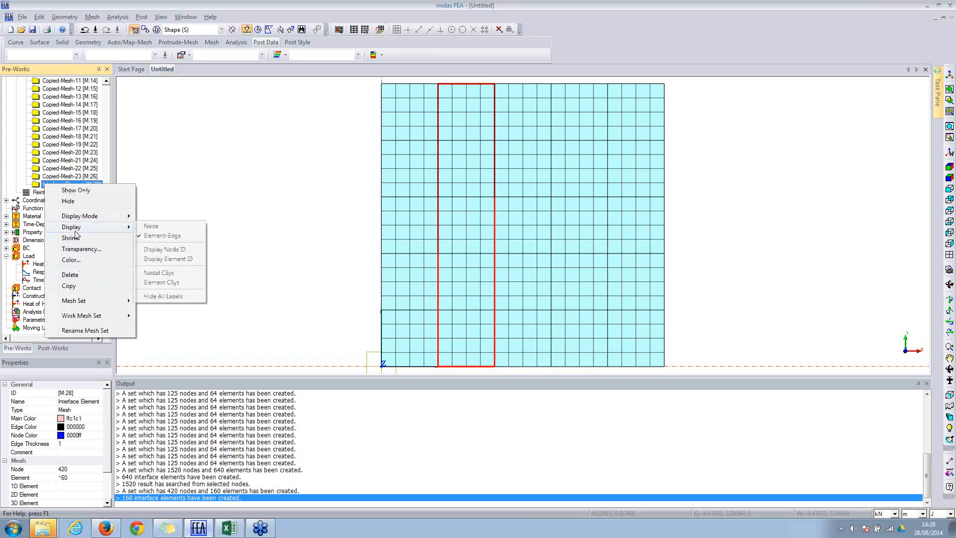
{"action": "left_click", "coordinate": [75, 190]}
{"action": "middle_click_drag", "start_coordinate": [457, 193], "coordinate": [291, 208]}
{"action": "mouse_move", "coordinate": [503, 221]}
{"action": "middle_mouse_down"}
{"action": "mouse_move", "coordinate": [547, 215]}
{"action": "mouse_move", "coordinate": [570, 253]}
{"action": "middle_mouse_up"}
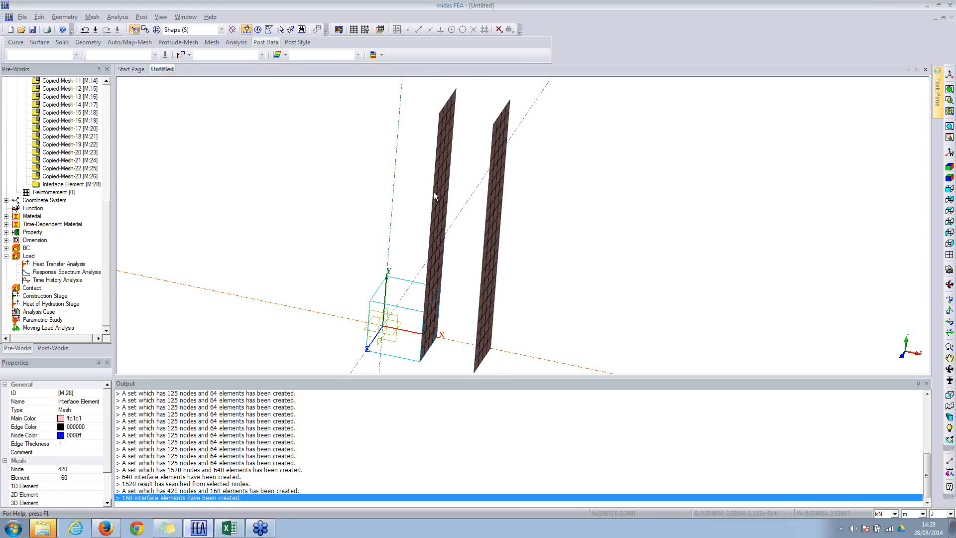
Step: Open the discrete modelling file without saving the untitled model, and enlarge the viewport showing its front view
{"action": "middle_click_drag", "start_coordinate": [469, 197], "coordinate": [387, 205]}
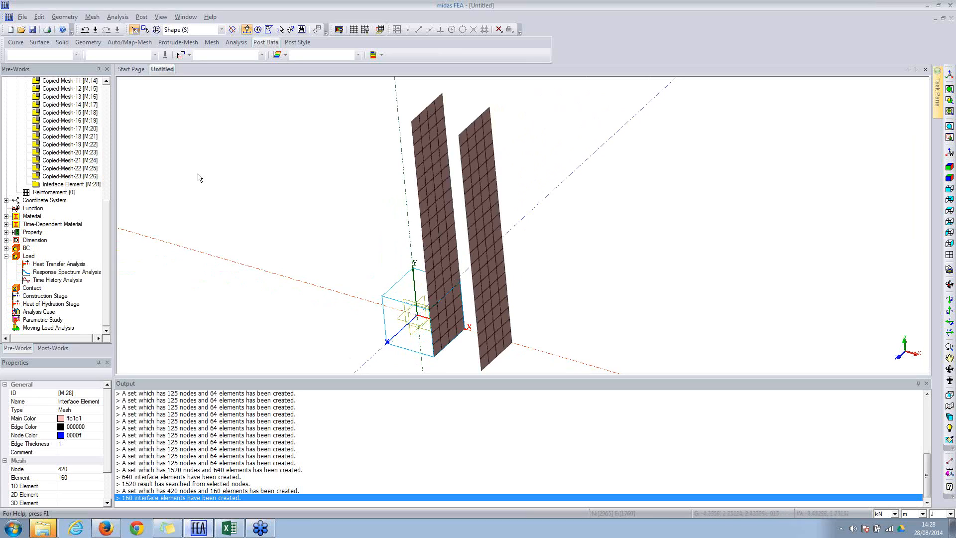
{"action": "left_click_drag", "start_coordinate": [107, 217], "coordinate": [106, 102]}
{"action": "scroll", "coordinate": [107, 112], "scroll_direction": "down", "scroll_amount": 2}
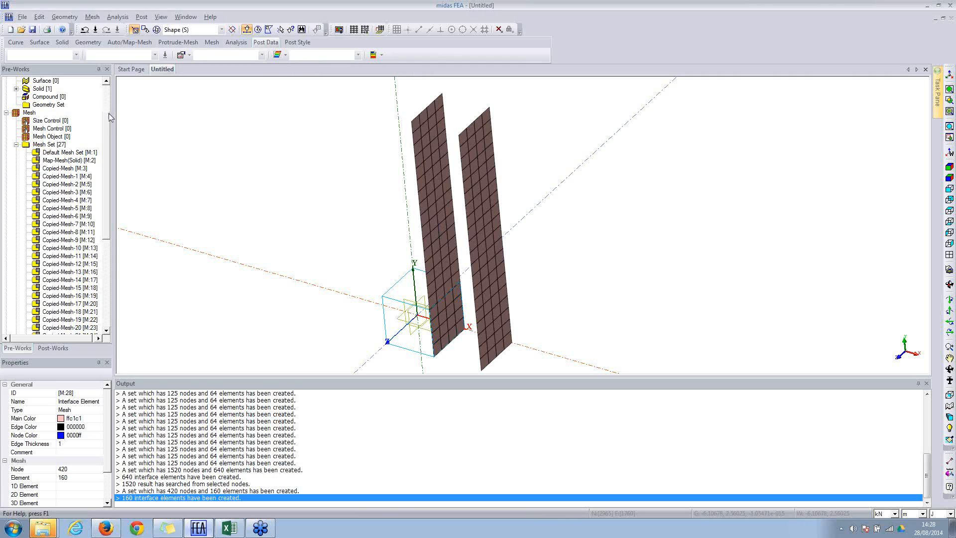
{"action": "scroll", "coordinate": [111, 111], "scroll_direction": "up", "scroll_amount": 3}
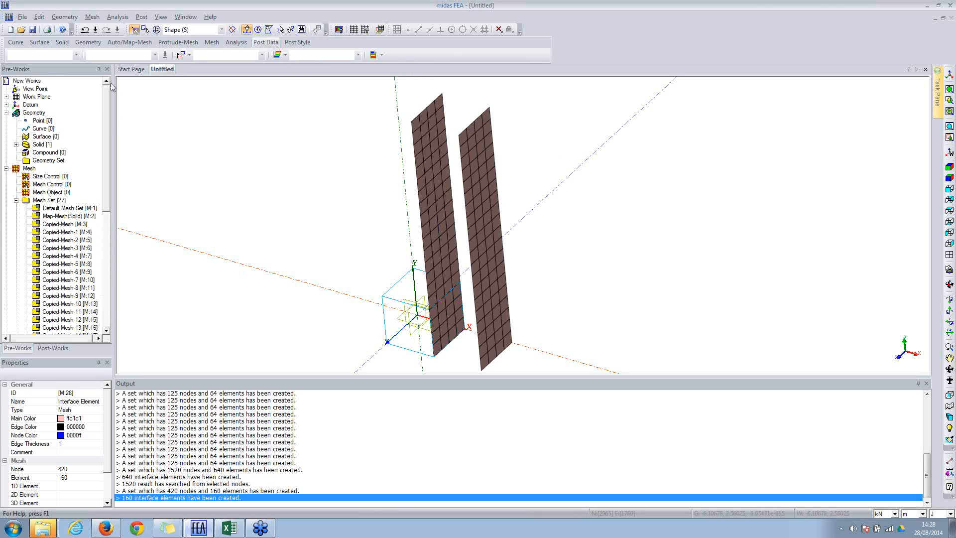
{"action": "left_click", "coordinate": [22, 17]}
{"action": "left_click", "coordinate": [41, 45]}
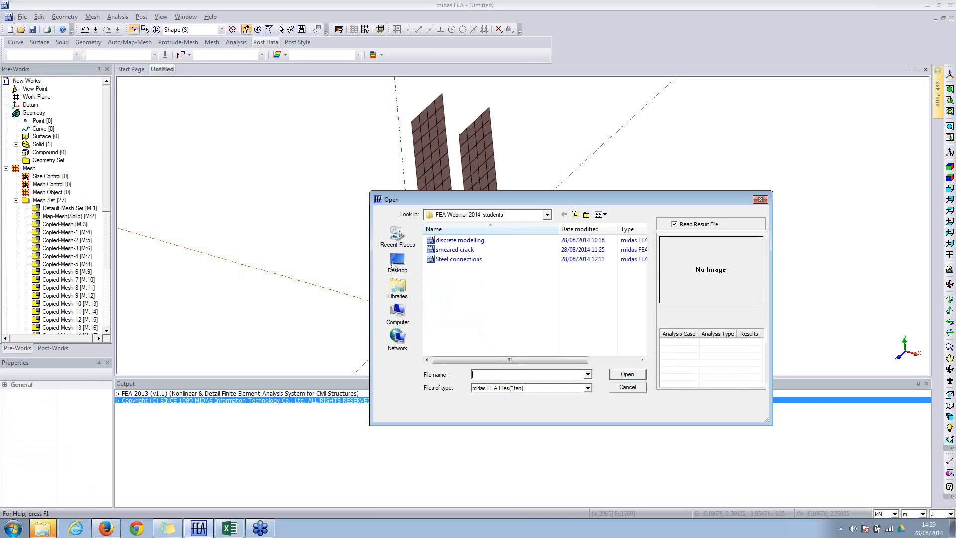
{"action": "double_click", "coordinate": [466, 252]}
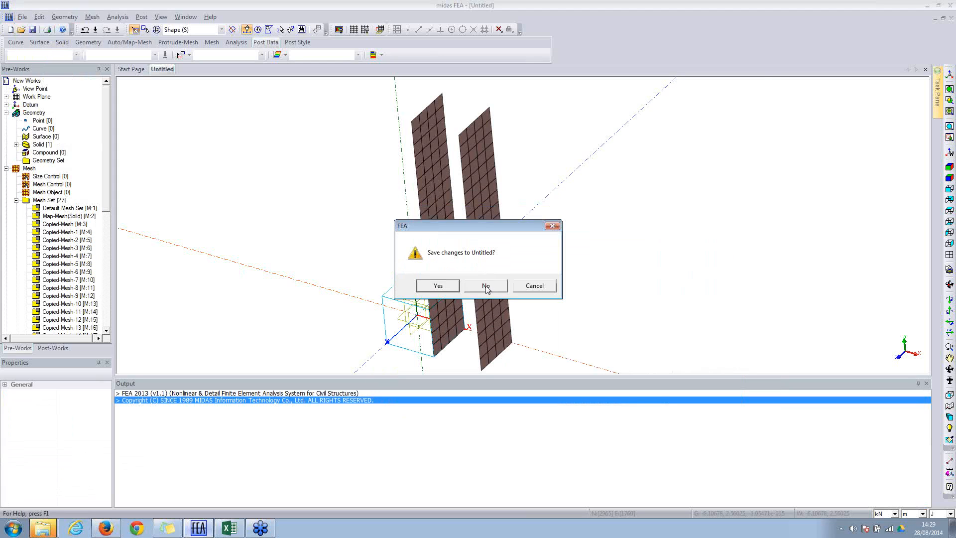
{"action": "left_click", "coordinate": [486, 287]}
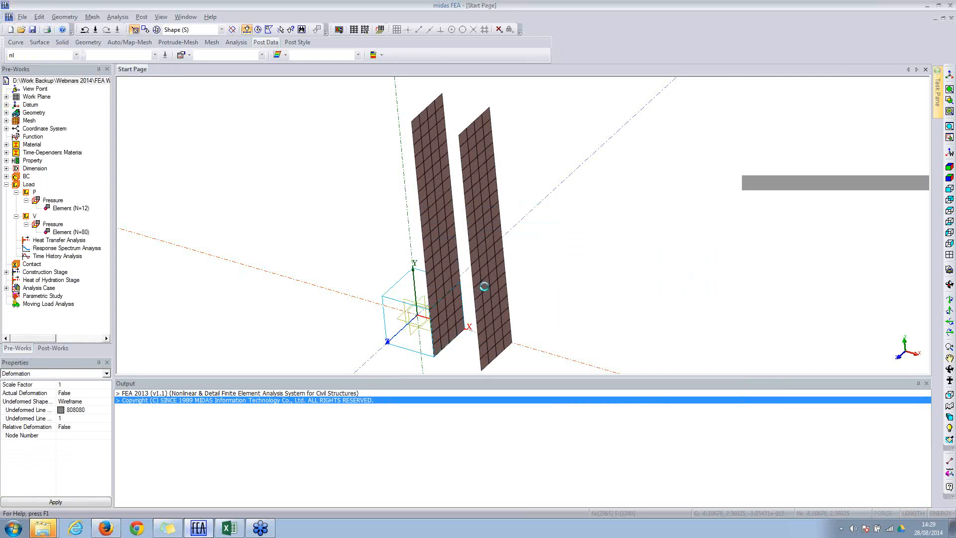
{"action": "left_click", "coordinate": [950, 189]}
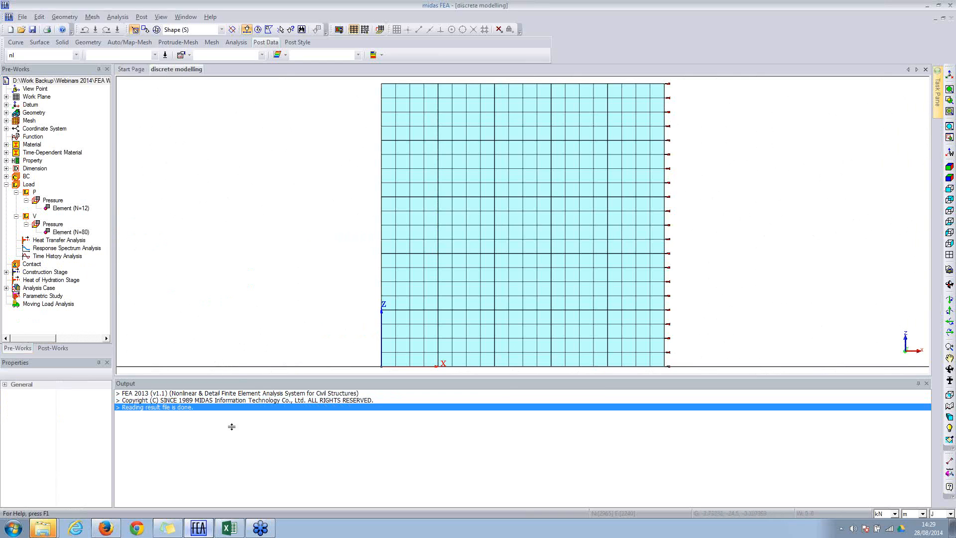
{"action": "left_click_drag", "start_coordinate": [231, 427], "coordinate": [232, 434]}
{"action": "left_click", "coordinate": [116, 16]}
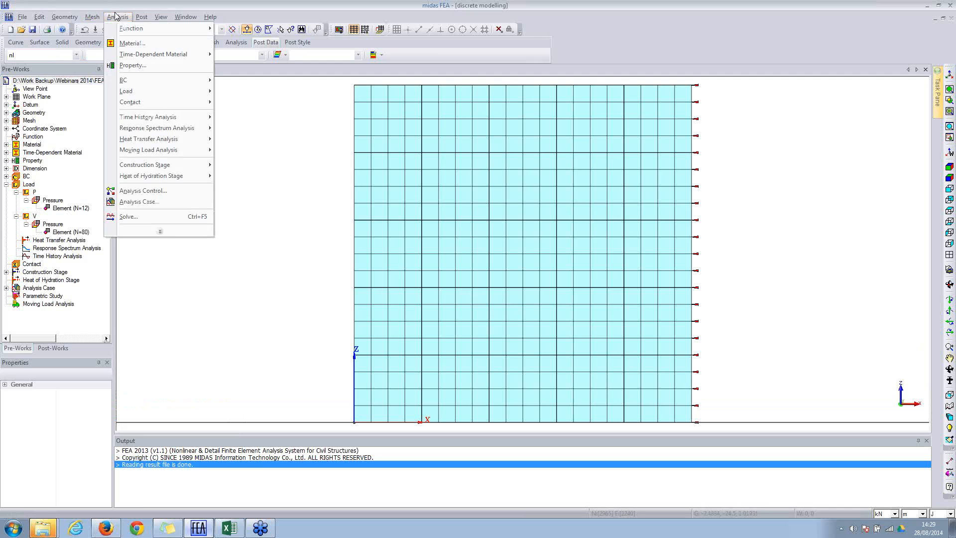
{"action": "mouse_move", "coordinate": [148, 167]}
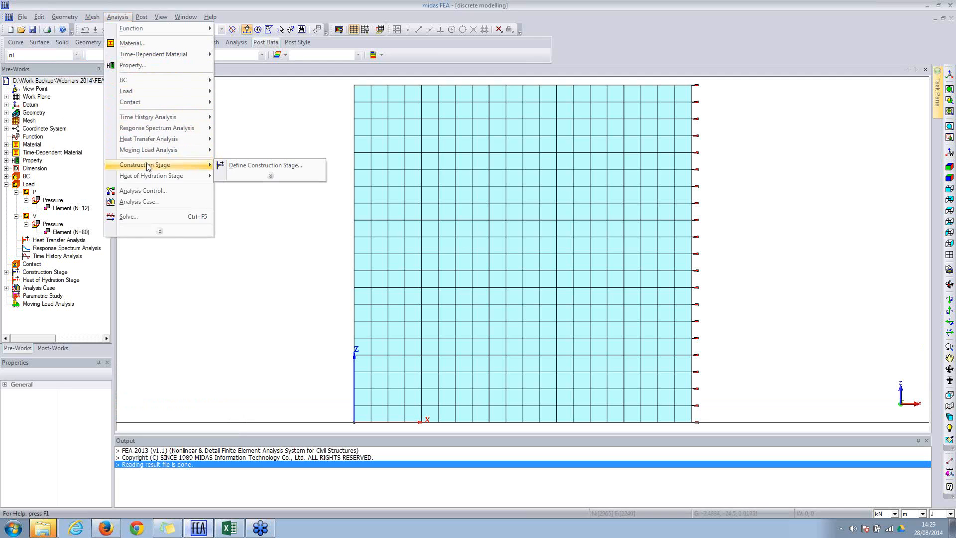
{"action": "left_click", "coordinate": [244, 171]}
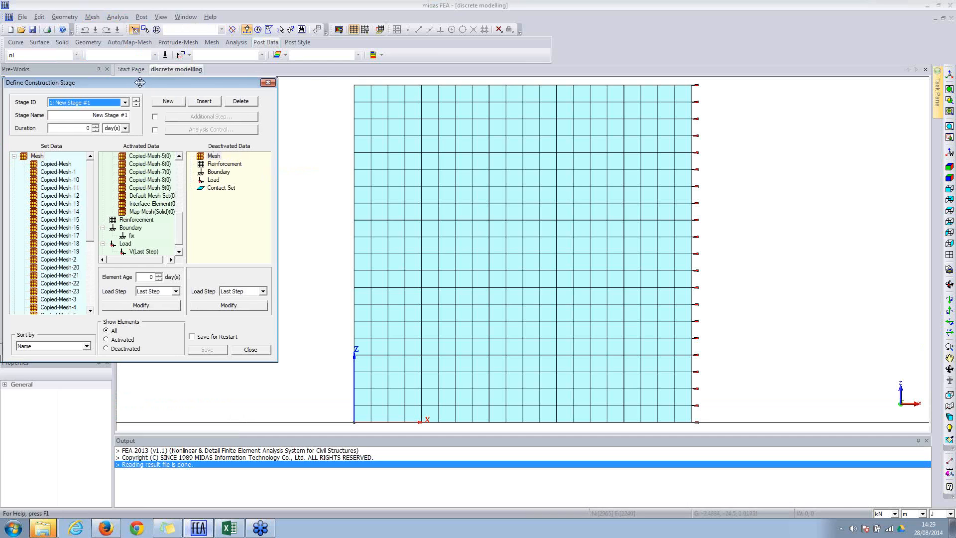
{"action": "left_click_drag", "start_coordinate": [129, 79], "coordinate": [348, 83]}
{"action": "left_click", "coordinate": [374, 77]}
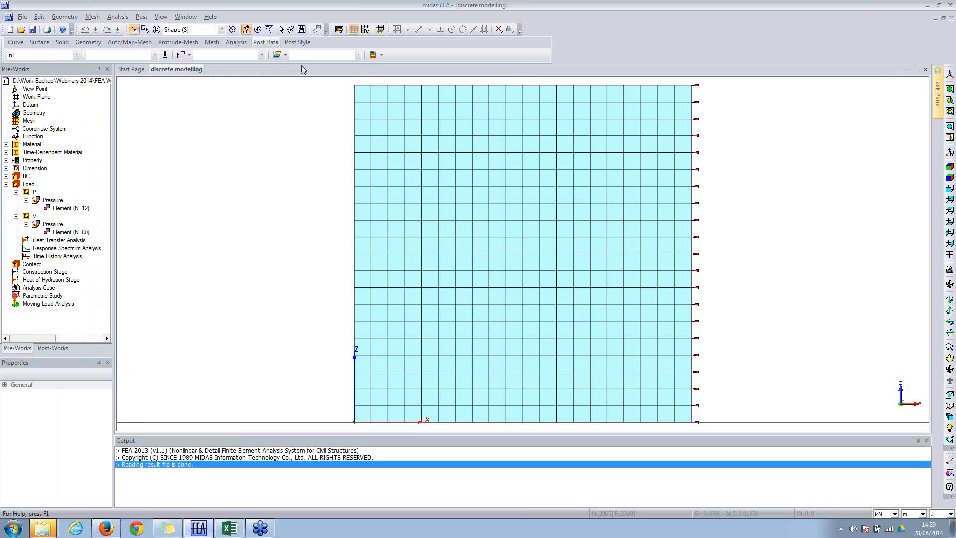
Step: Examine the mesh, boundary and load sets activated in New Stage #1 of the construction stage definition
{"action": "left_click", "coordinate": [238, 42]}
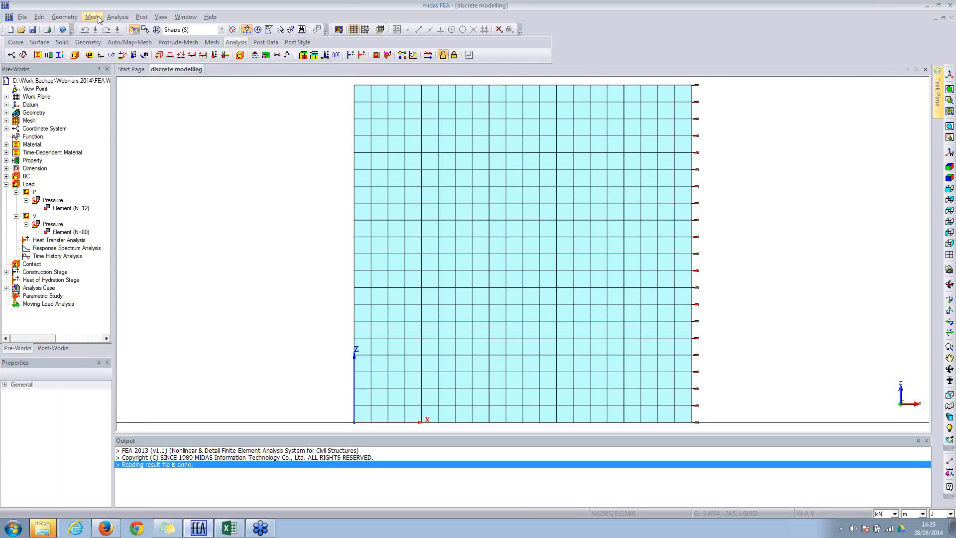
{"action": "left_click", "coordinate": [117, 18]}
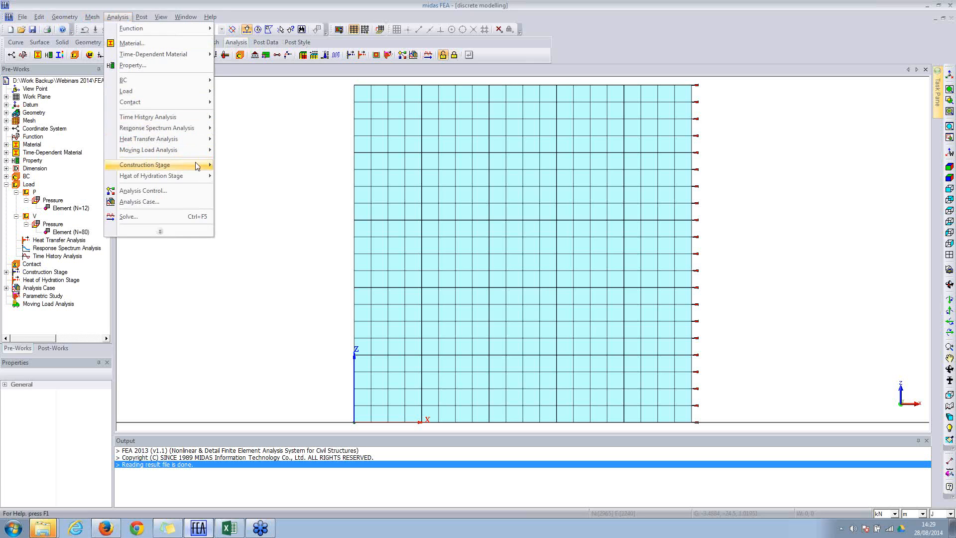
{"action": "left_click", "coordinate": [197, 166]}
{"action": "left_click", "coordinate": [118, 17]}
{"action": "mouse_move", "coordinate": [152, 165]}
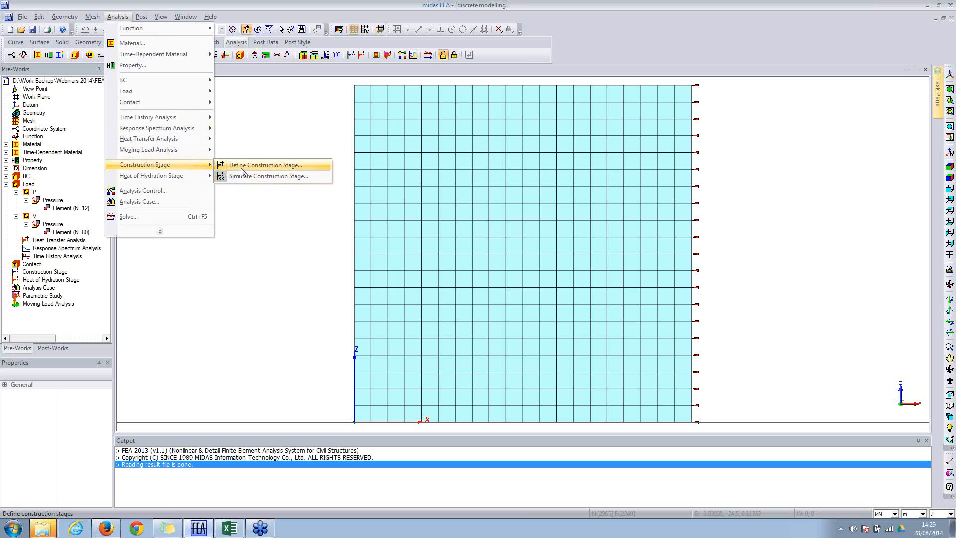
{"action": "left_click", "coordinate": [242, 169]}
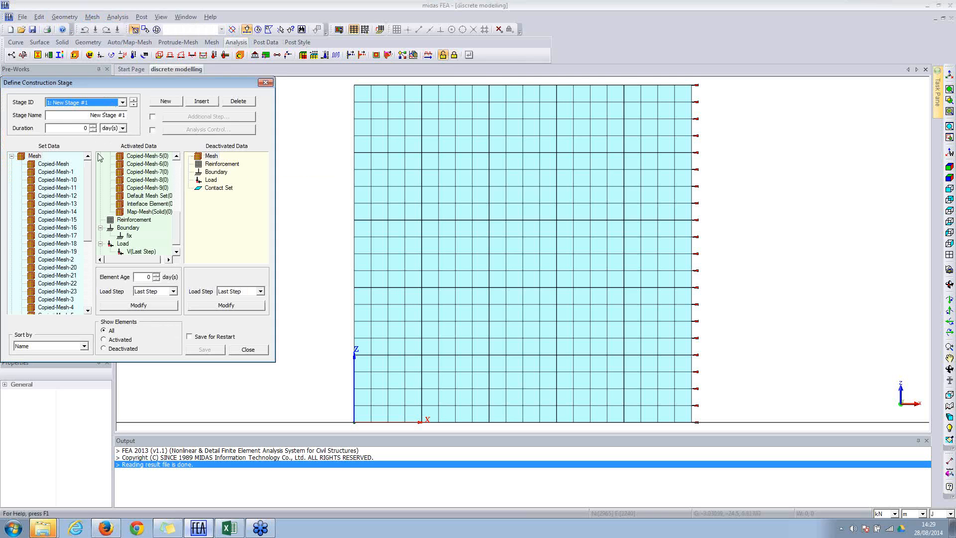
{"action": "left_click_drag", "start_coordinate": [51, 171], "coordinate": [157, 200]}
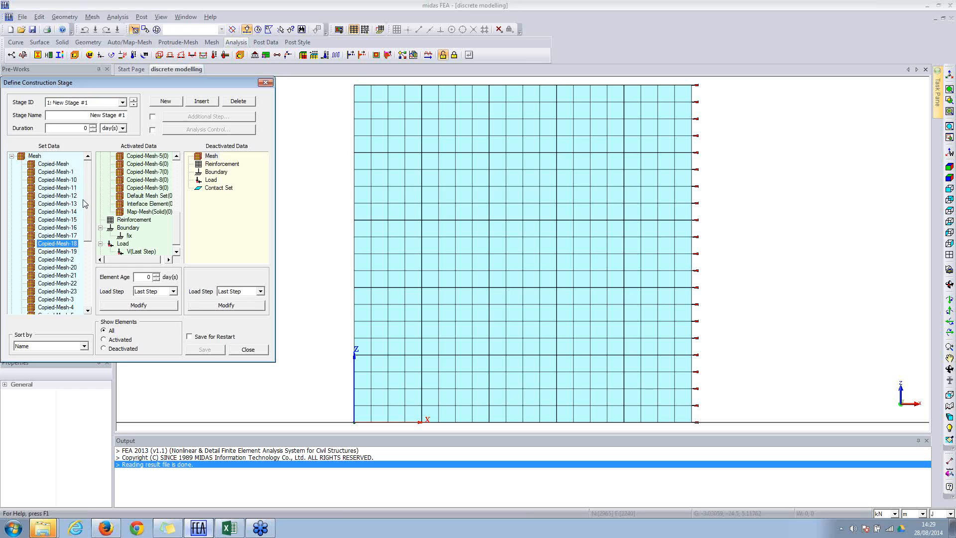
{"action": "scroll", "coordinate": [84, 224], "scroll_direction": "down", "scroll_amount": 5}
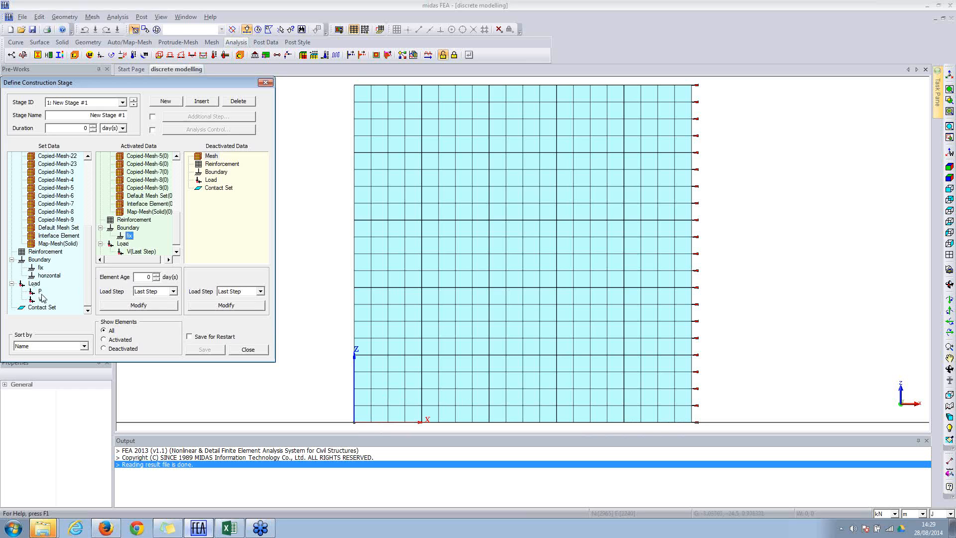
{"action": "scroll", "coordinate": [160, 244], "scroll_direction": "down", "scroll_amount": 1}
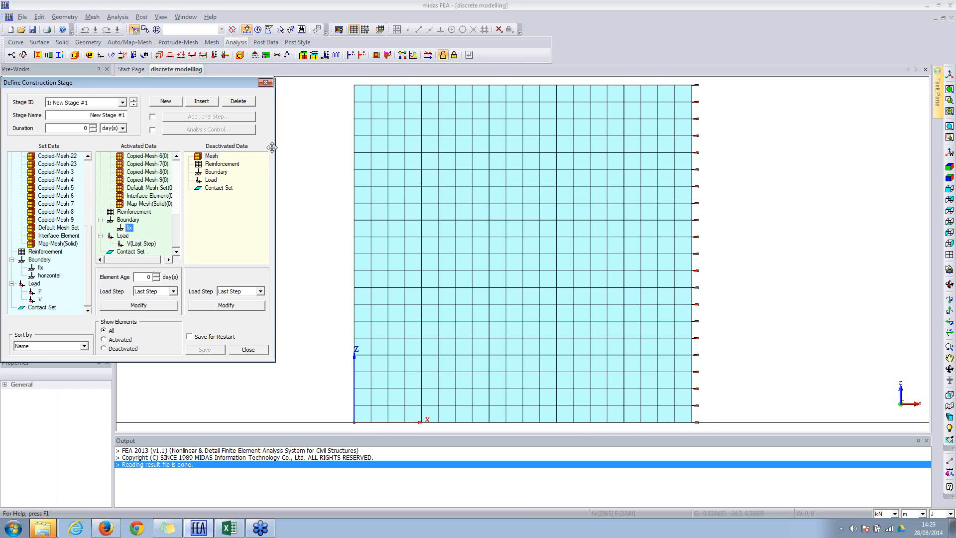
{"action": "left_click", "coordinate": [248, 350]}
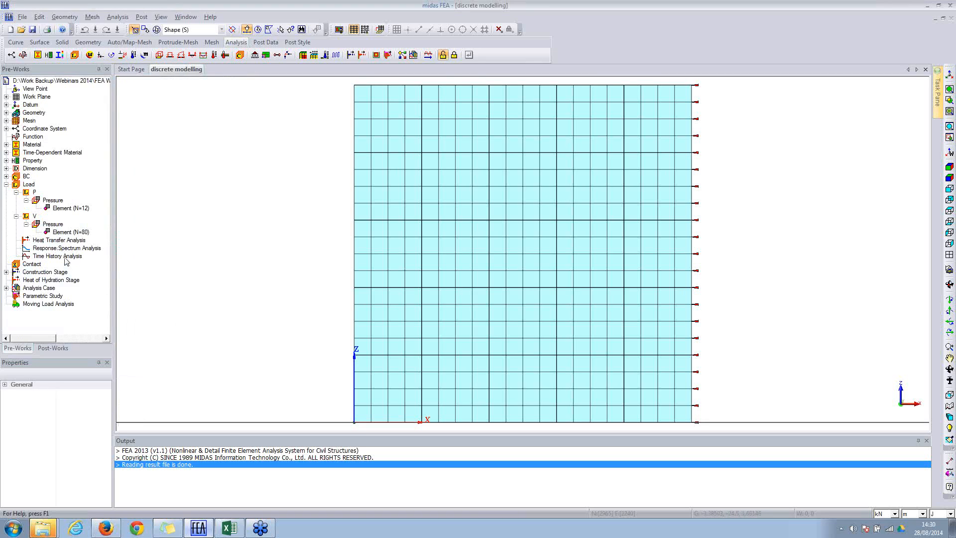
Step: Show the pressure load of load set V and the constraint of boundary set fix on the model
{"action": "right_click", "coordinate": [57, 236]}
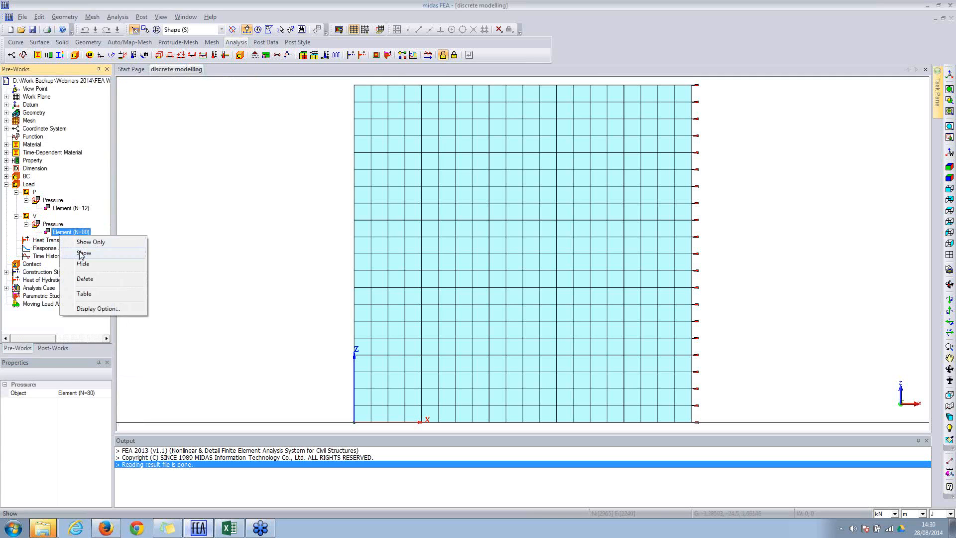
{"action": "left_click", "coordinate": [75, 256]}
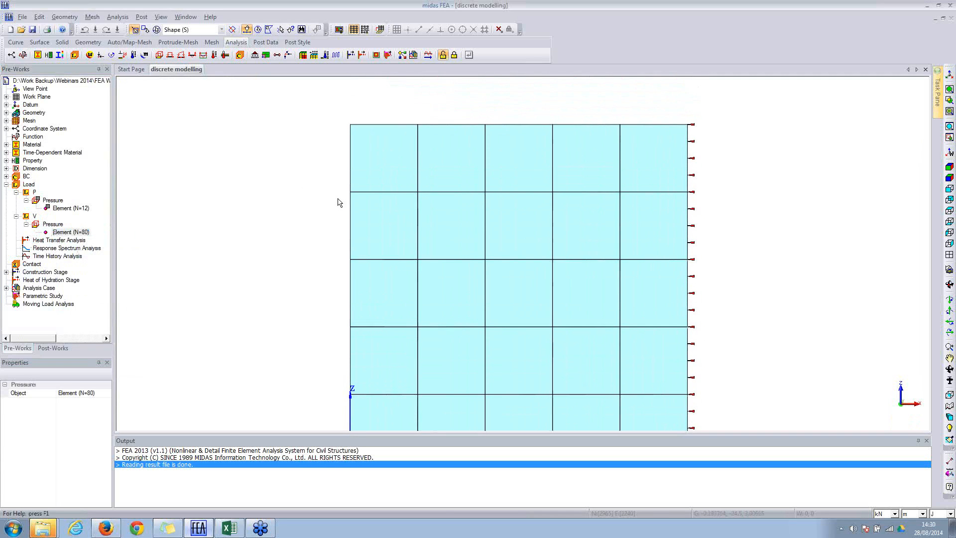
{"action": "scroll", "coordinate": [279, 158], "scroll_direction": "down", "scroll_amount": 3}
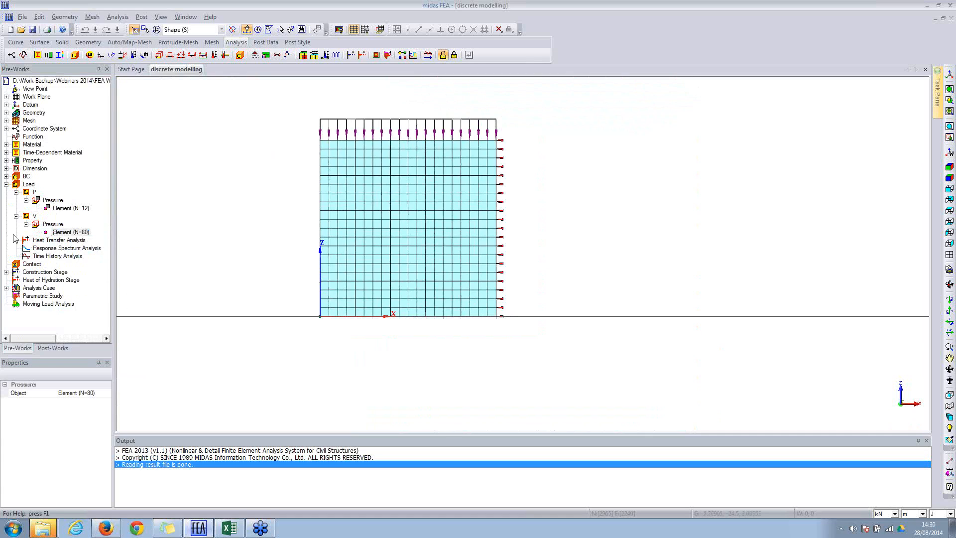
{"action": "left_click", "coordinate": [6, 176]}
{"action": "left_click", "coordinate": [16, 185]}
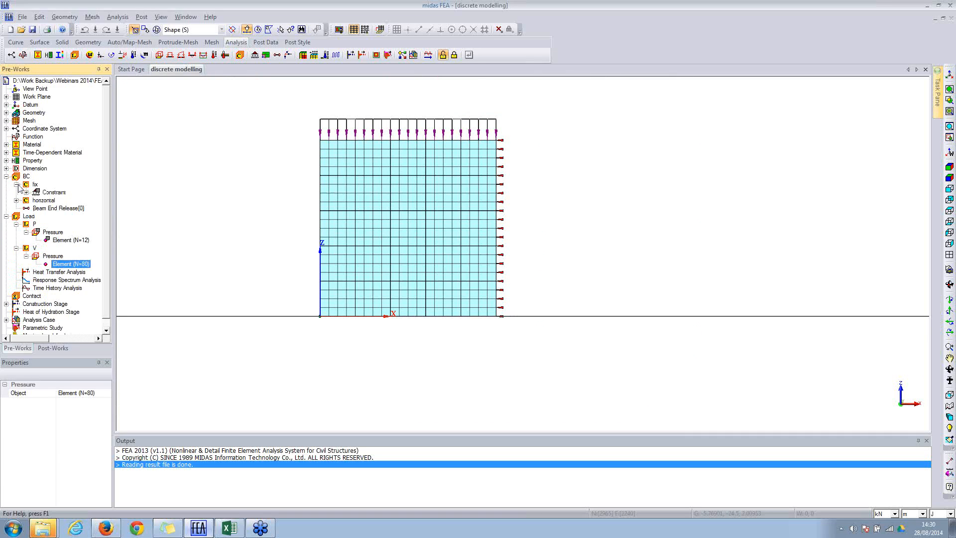
{"action": "right_click", "coordinate": [45, 198]}
{"action": "left_click", "coordinate": [62, 200]}
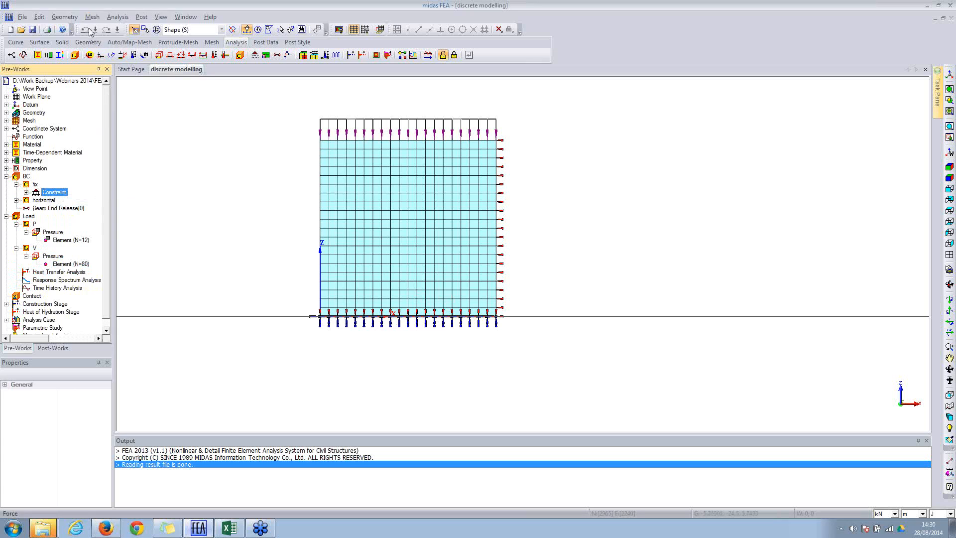
Step: Switch the construction stage definition to New Stage #2, saving the current stage data, and examine its activated boundary and load sets
{"action": "left_click", "coordinate": [118, 17]}
{"action": "mouse_move", "coordinate": [154, 168]}
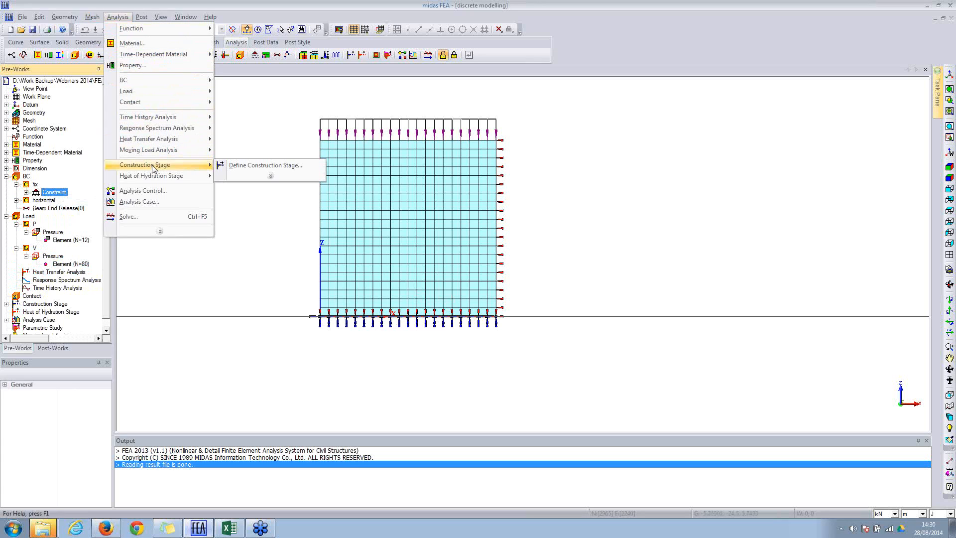
{"action": "left_click", "coordinate": [244, 165]}
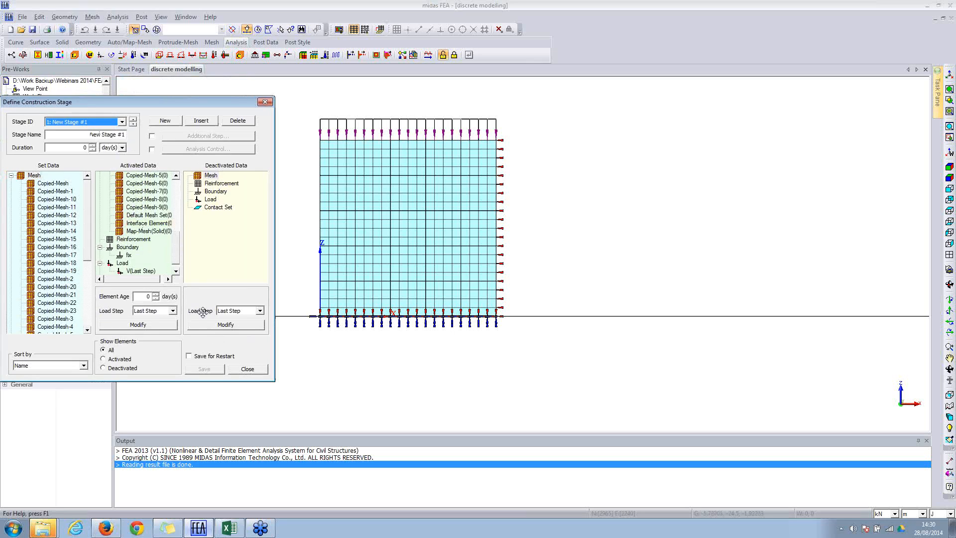
{"action": "left_click", "coordinate": [152, 150]}
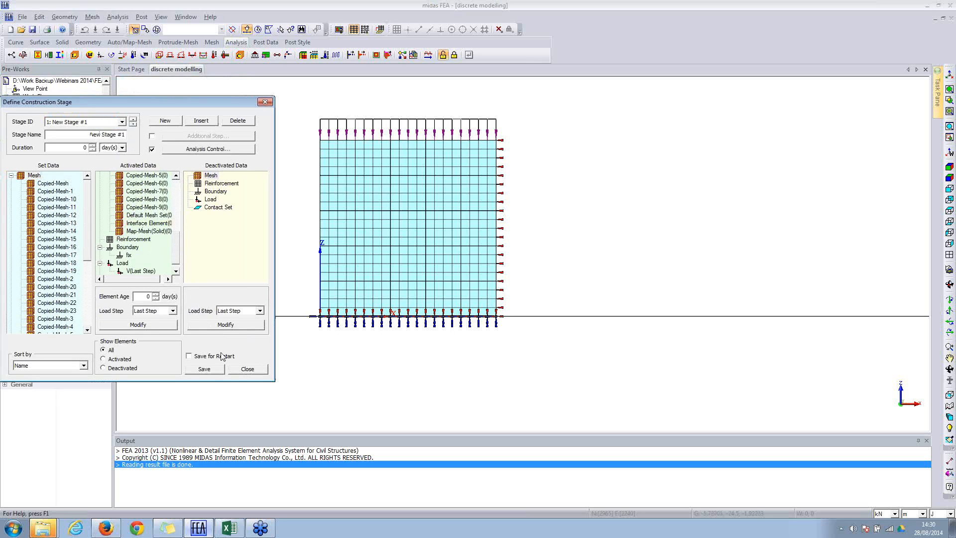
{"action": "left_click", "coordinate": [105, 122]}
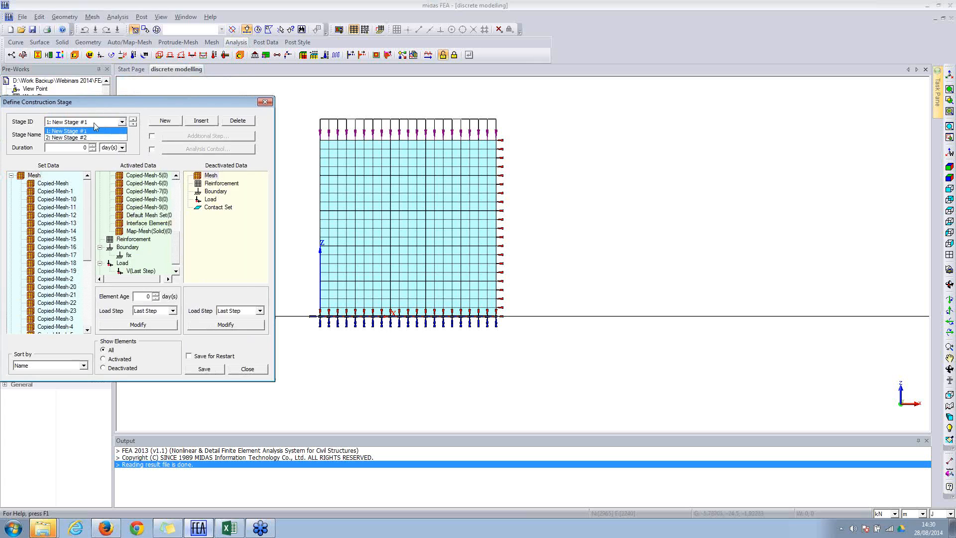
{"action": "left_click", "coordinate": [85, 138]}
{"action": "left_click", "coordinate": [202, 271]}
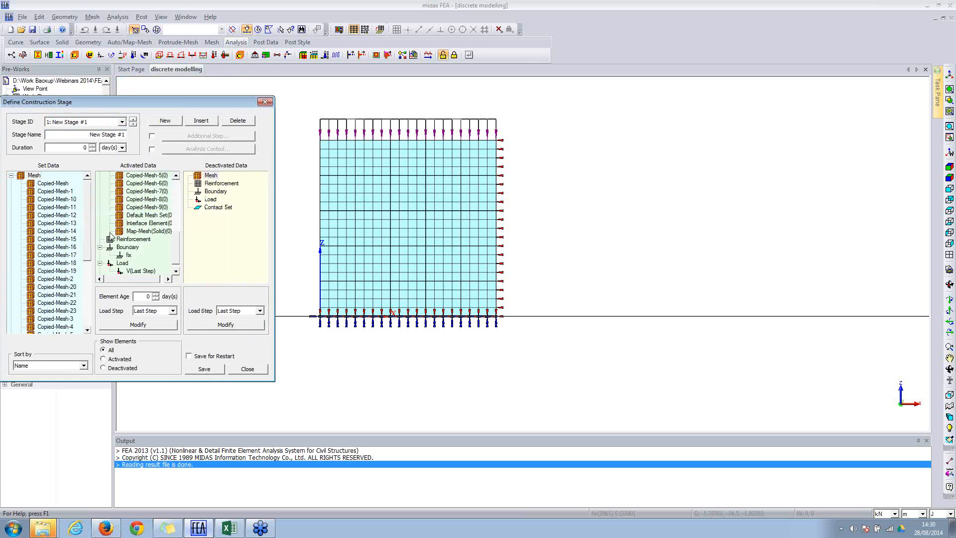
{"action": "left_click", "coordinate": [105, 122]}
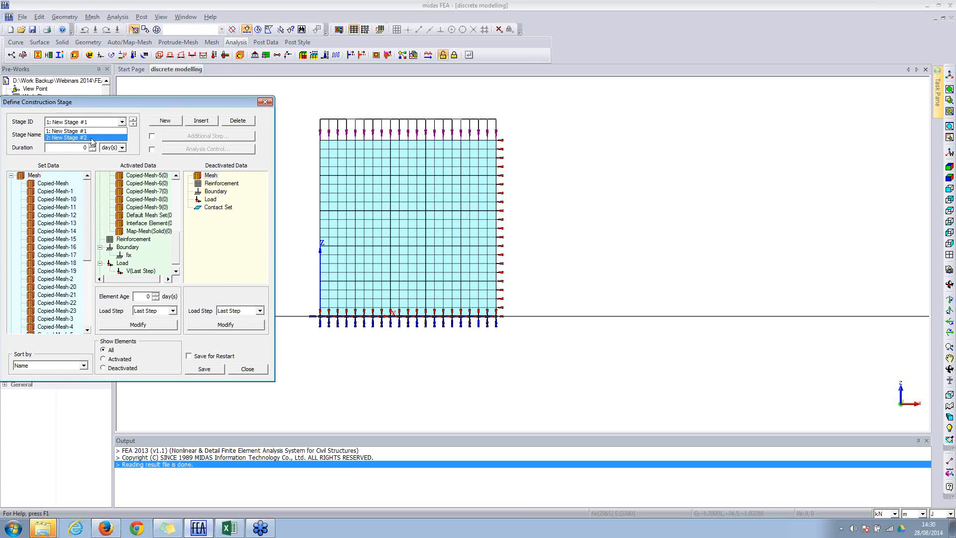
{"action": "left_click", "coordinate": [100, 139]}
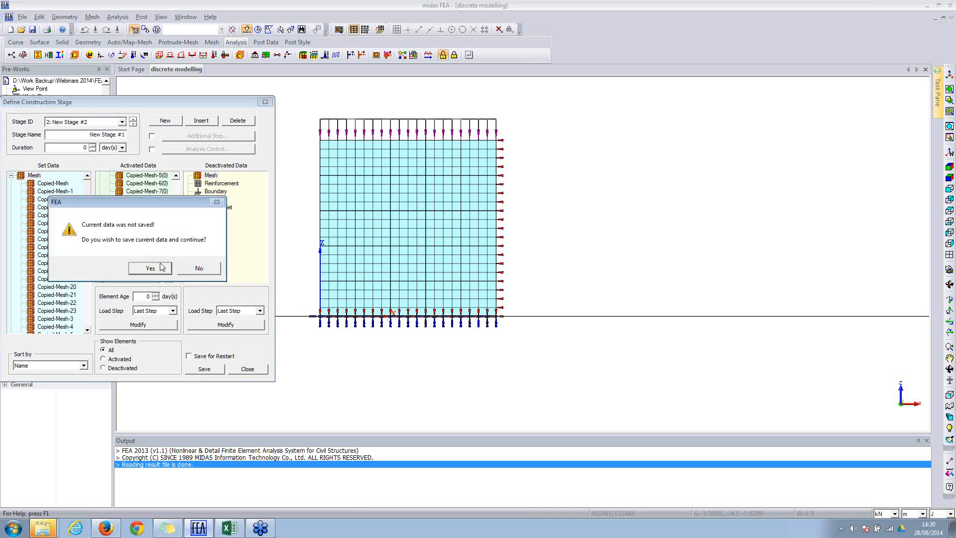
{"action": "left_click", "coordinate": [151, 268]}
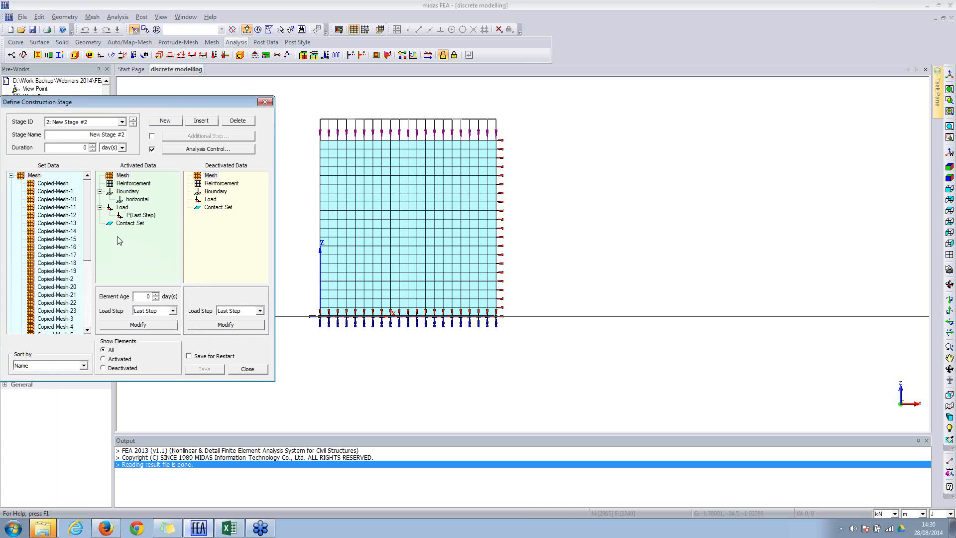
{"action": "scroll", "coordinate": [91, 263], "scroll_direction": "down", "scroll_amount": 3}
{"action": "scroll", "coordinate": [90, 262], "scroll_direction": "down", "scroll_amount": 2}
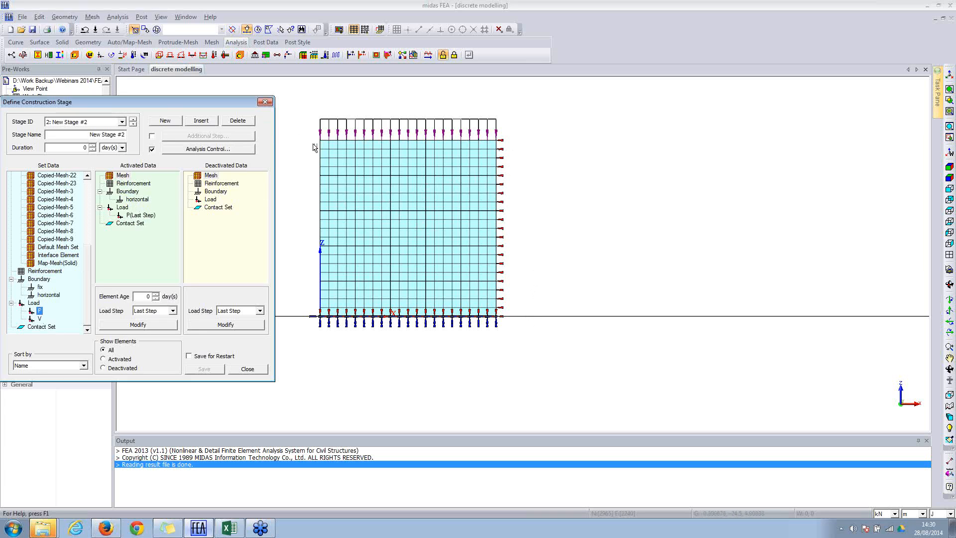
Step: Review the load steps and convergence criteria in New Stage #2's analysis control, and close the stage definition without changes
{"action": "left_click", "coordinate": [208, 151]}
{"action": "left_click_drag", "start_coordinate": [433, 175], "coordinate": [469, 182]}
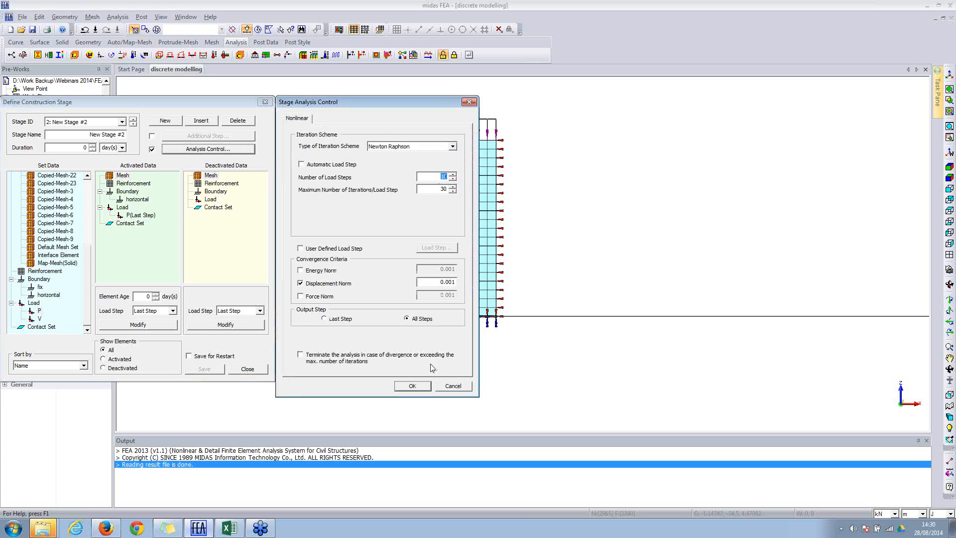
{"action": "left_click", "coordinate": [447, 386]}
{"action": "left_click", "coordinate": [235, 370]}
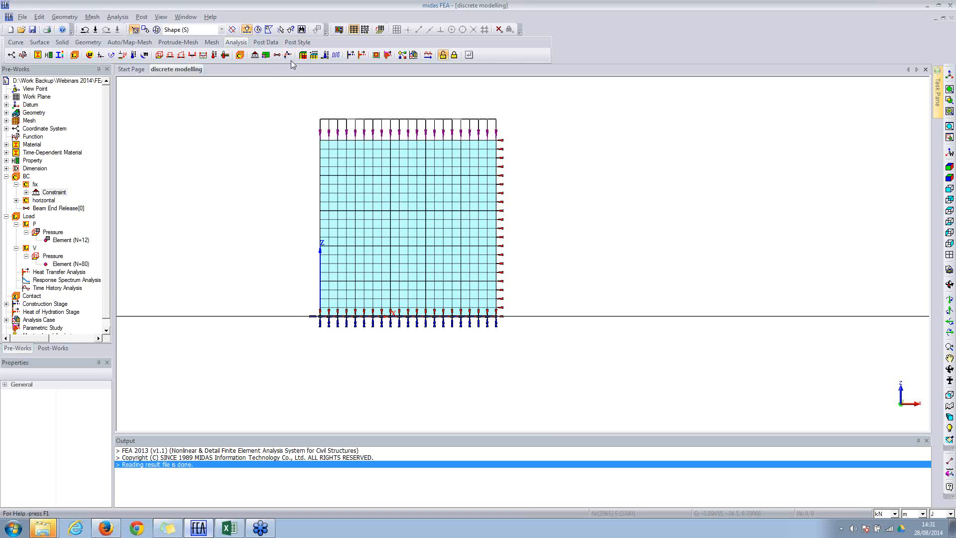
Step: Switch to postprocessing mode and display the total displacement DXYZ(V) contour for construction stage 1, load factor 1.000
{"action": "left_click", "coordinate": [118, 17]}
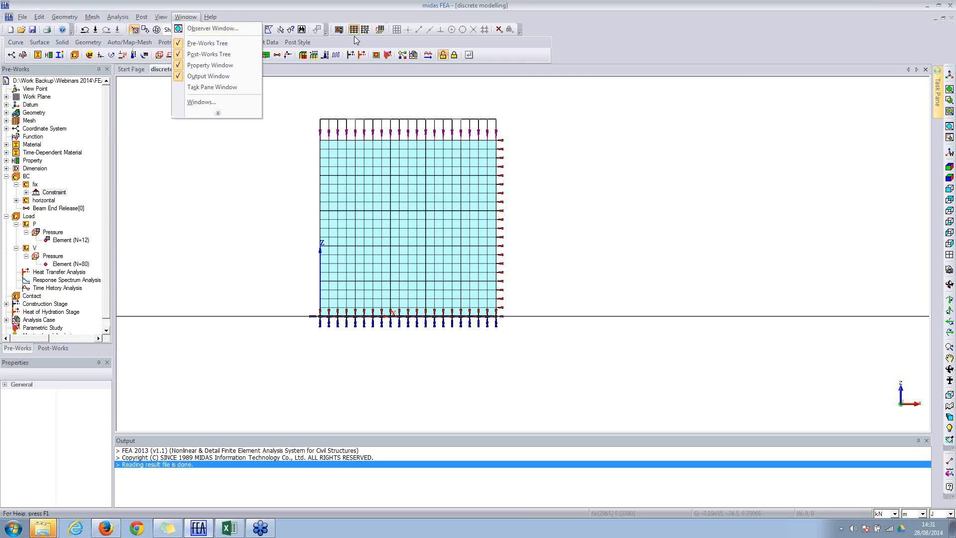
{"action": "left_click", "coordinate": [451, 53]}
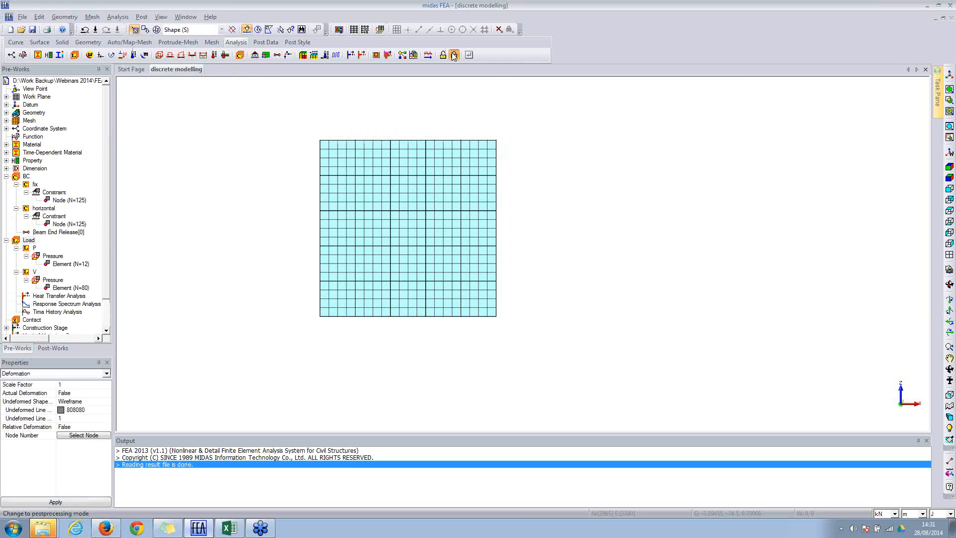
{"action": "left_click", "coordinate": [125, 18]}
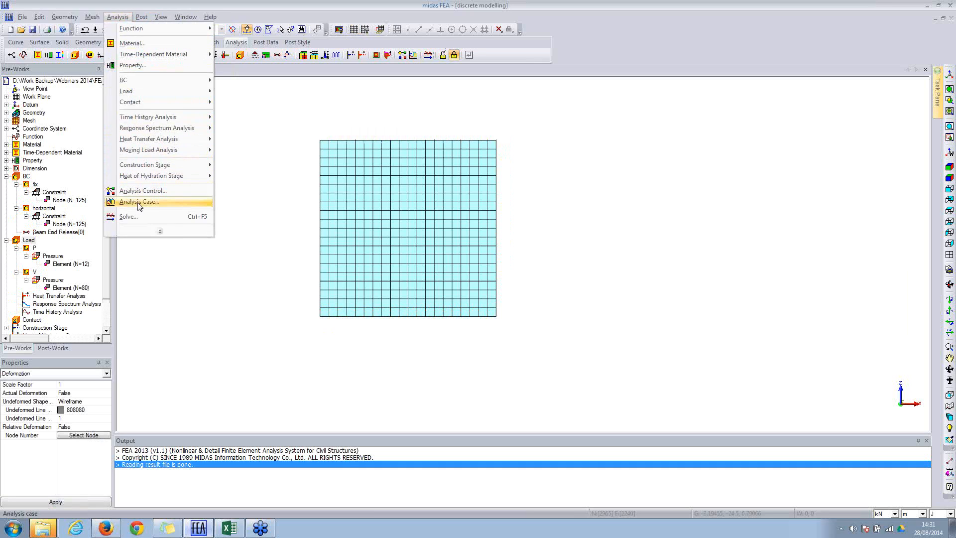
{"action": "left_click", "coordinate": [81, 270]}
{"action": "left_click", "coordinate": [59, 349]}
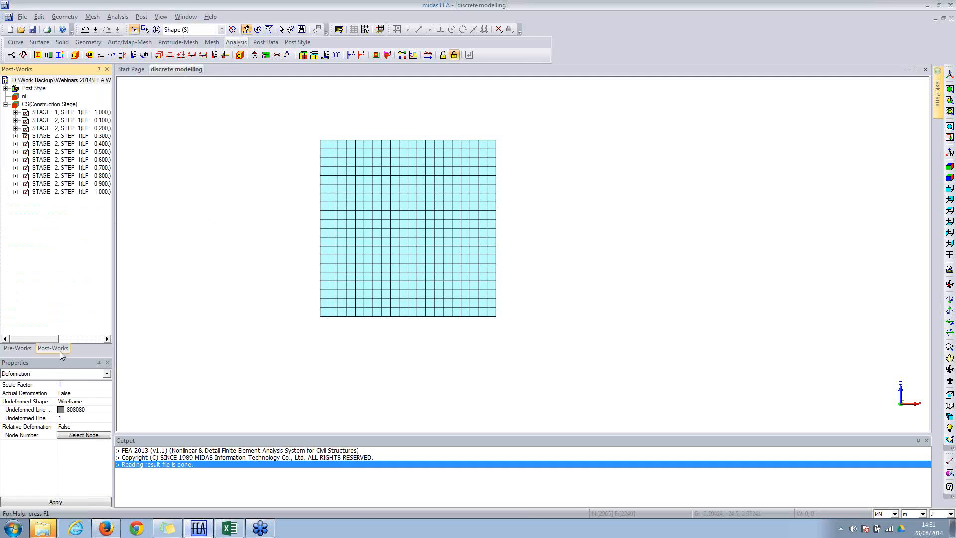
{"action": "left_click", "coordinate": [16, 112]}
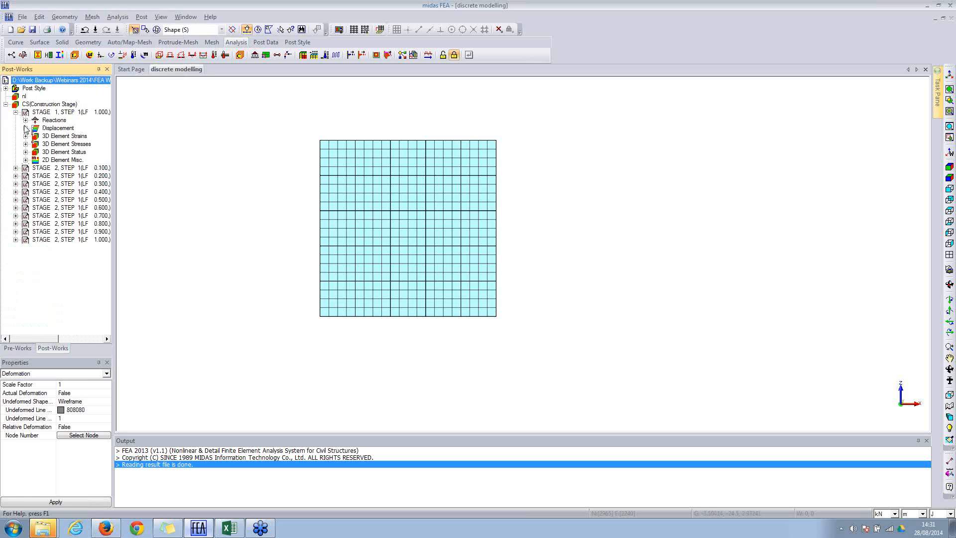
{"action": "left_click", "coordinate": [25, 128]}
{"action": "double_click", "coordinate": [59, 159]}
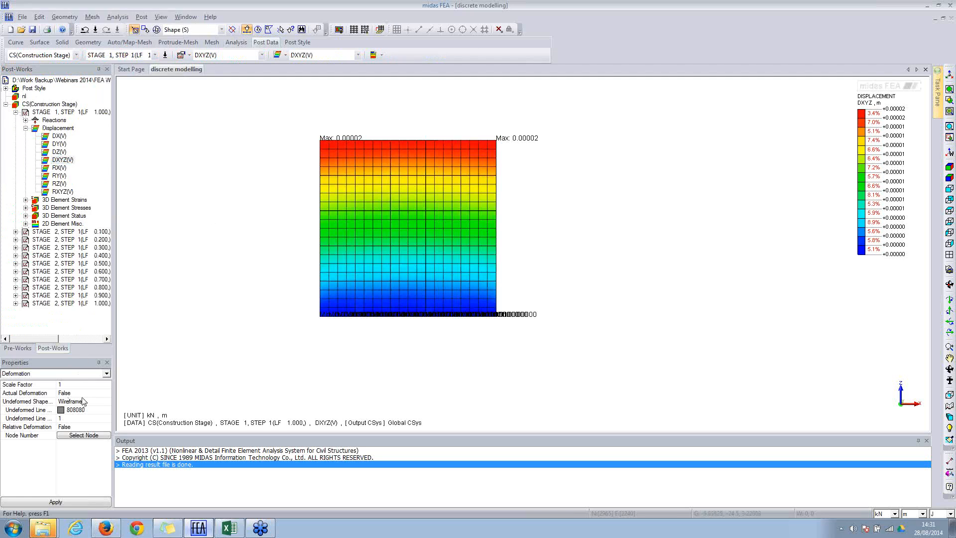
Step: Turn off the minimum and maximum value labels on the displacement contour
{"action": "left_click", "coordinate": [298, 42]}
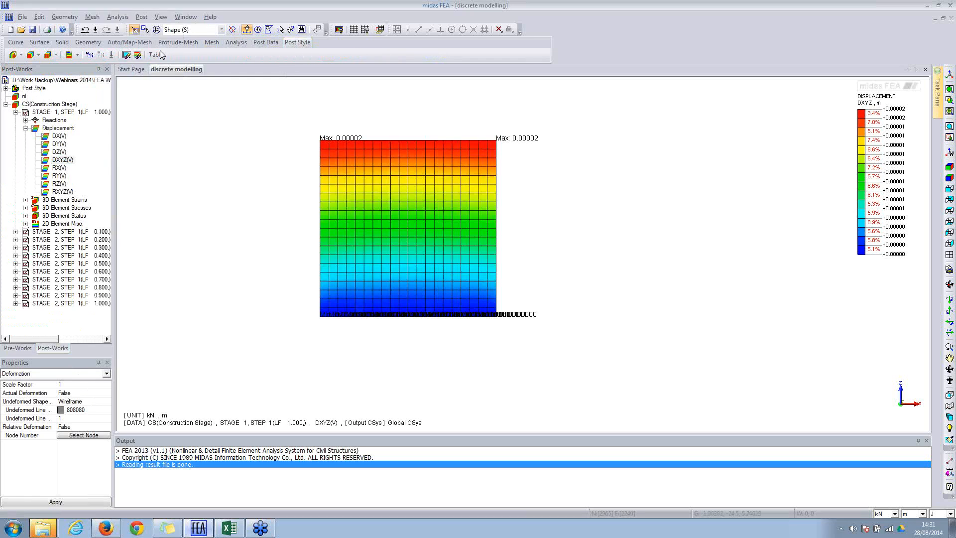
{"action": "left_click", "coordinate": [74, 59]}
{"action": "left_click", "coordinate": [88, 73]}
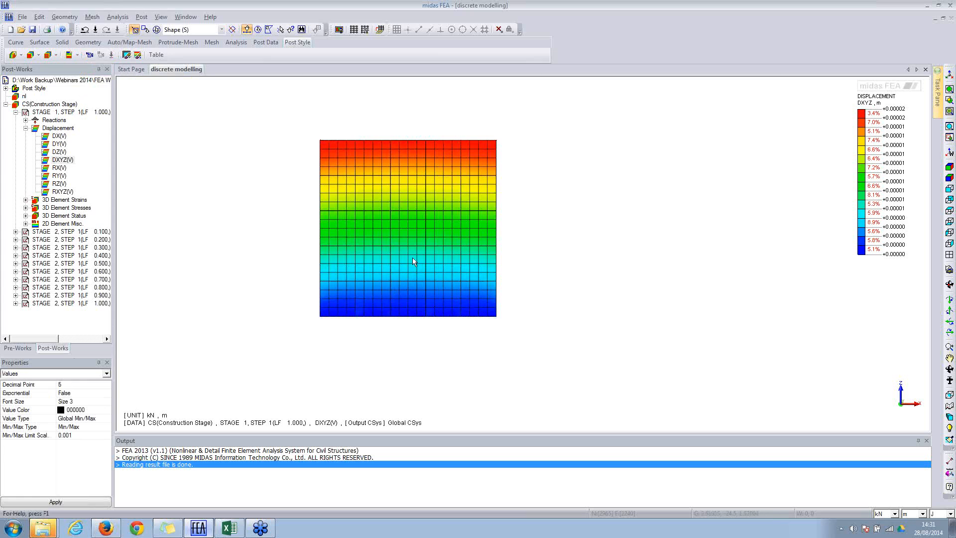
{"action": "scroll", "coordinate": [412, 258], "scroll_direction": "up", "scroll_amount": 3}
{"action": "scroll", "coordinate": [407, 234], "scroll_direction": "down", "scroll_amount": 5}
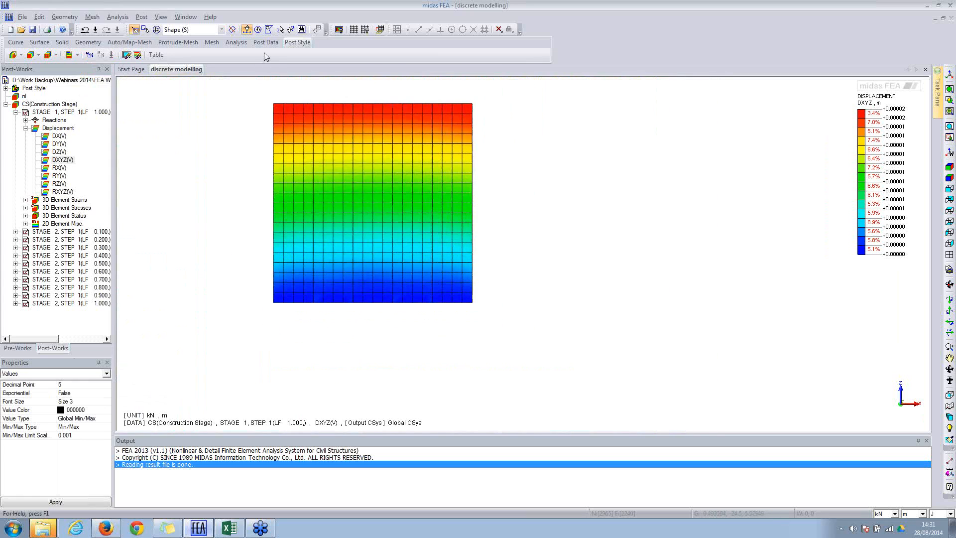
Step: Display the deformed shape with the DXYZ contour and examine the blocks along the base of the model
{"action": "left_click", "coordinate": [266, 42]}
{"action": "left_click", "coordinate": [62, 385]}
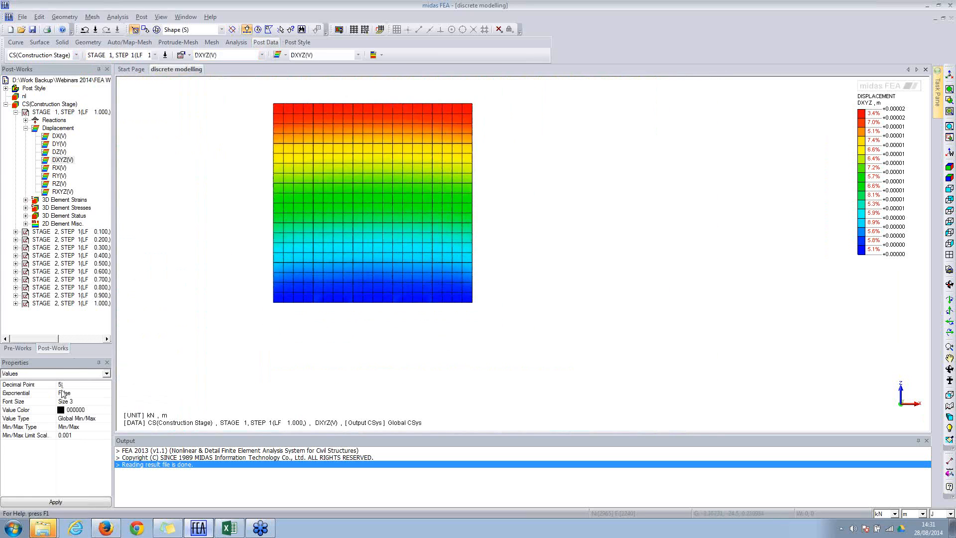
{"action": "left_click", "coordinate": [280, 55]}
{"action": "left_click", "coordinate": [288, 77]}
{"action": "scroll", "coordinate": [309, 306], "scroll_direction": "up", "scroll_amount": 8}
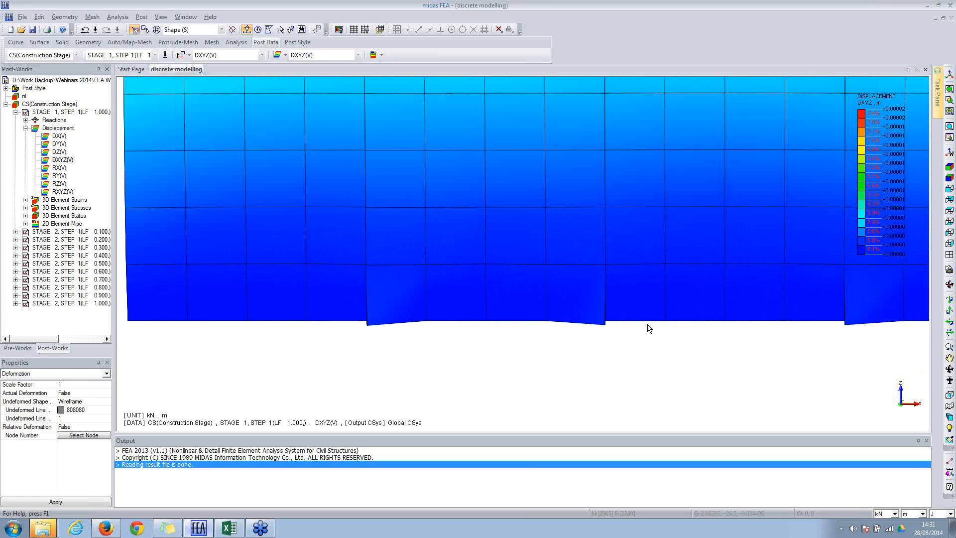
{"action": "scroll", "coordinate": [646, 326], "scroll_direction": "down", "scroll_amount": 5}
{"action": "scroll", "coordinate": [618, 160], "scroll_direction": "down", "scroll_amount": 2}
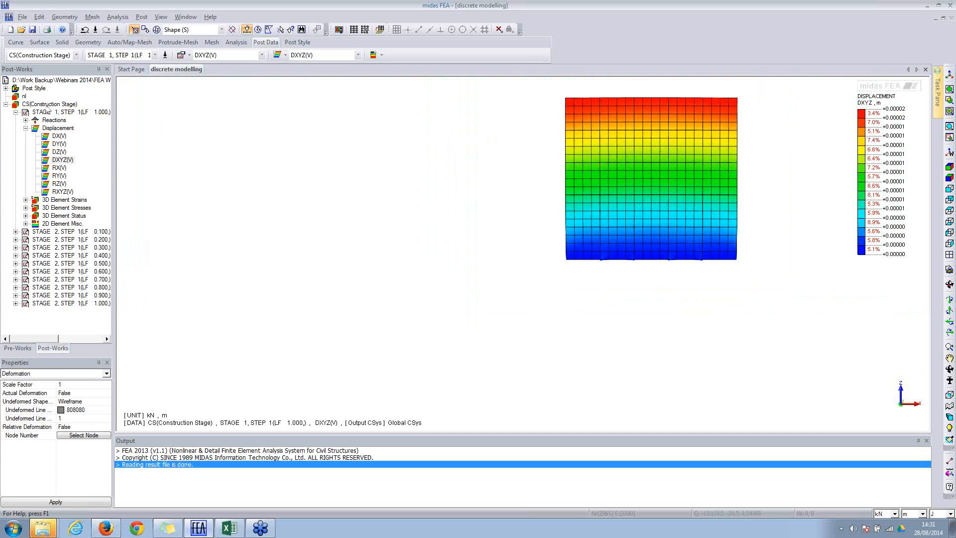
Step: Step the DXYZ displacement results through the stage 2 load factors from 0.100 up to 1.000
{"action": "left_click", "coordinate": [155, 55]}
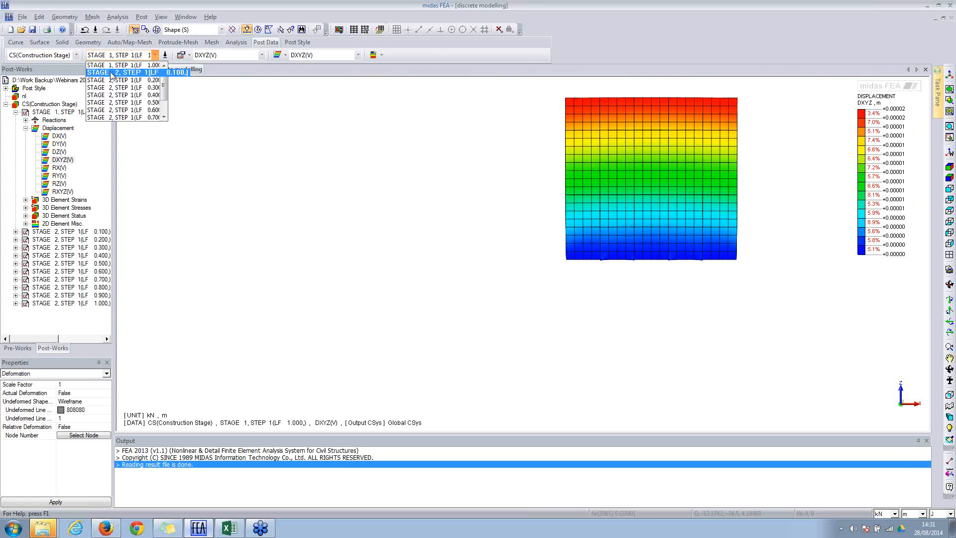
{"action": "left_click", "coordinate": [110, 73]}
{"action": "left_click", "coordinate": [119, 57]}
{"action": "key", "text": "Down"}
{"action": "key", "text": "Down"}
{"action": "key", "text": "Down"}
{"action": "key", "text": "Down"}
{"action": "key", "text": "Down"}
{"action": "key", "text": "Down"}
{"action": "key", "text": "Down"}
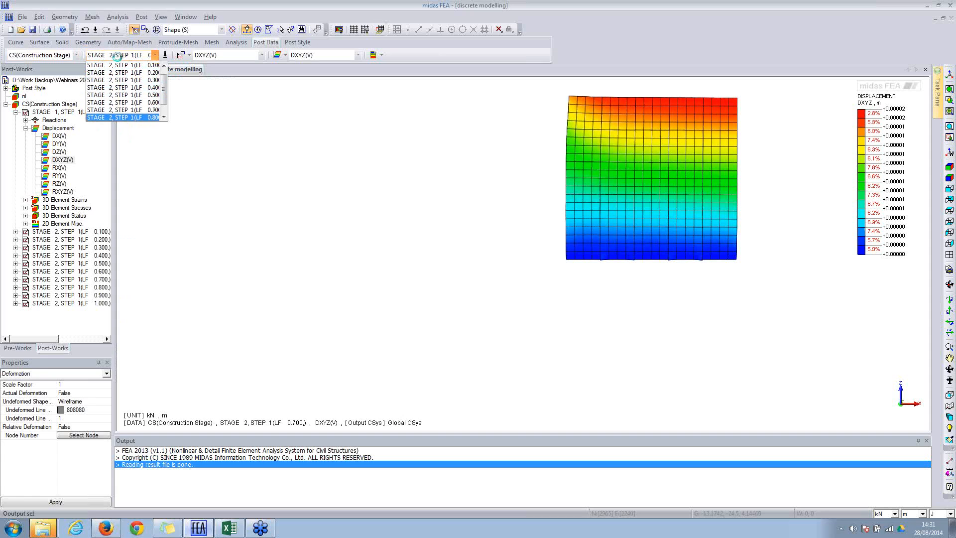
{"action": "key", "text": "Down"}
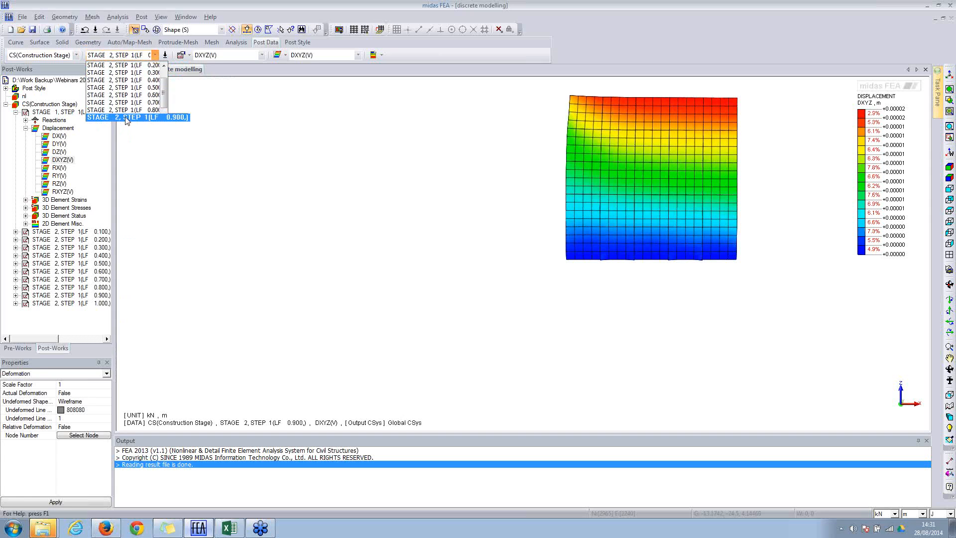
{"action": "key", "text": "Down"}
{"action": "left_click", "coordinate": [138, 118]}
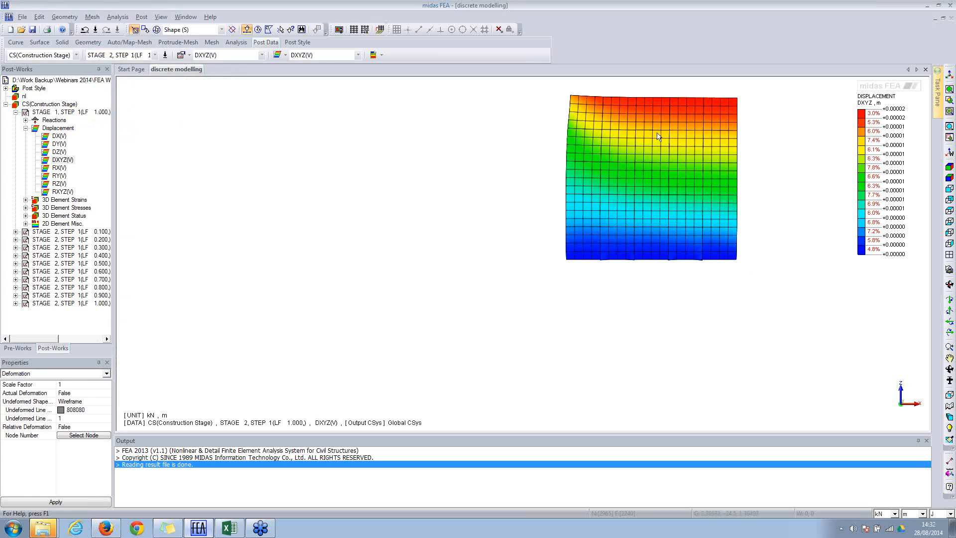
Step: Examine the base and upper-left corner of the deformed model at stage 2, then show the displacement at load factor 0.300
{"action": "scroll", "coordinate": [657, 137], "scroll_direction": "up", "scroll_amount": 1}
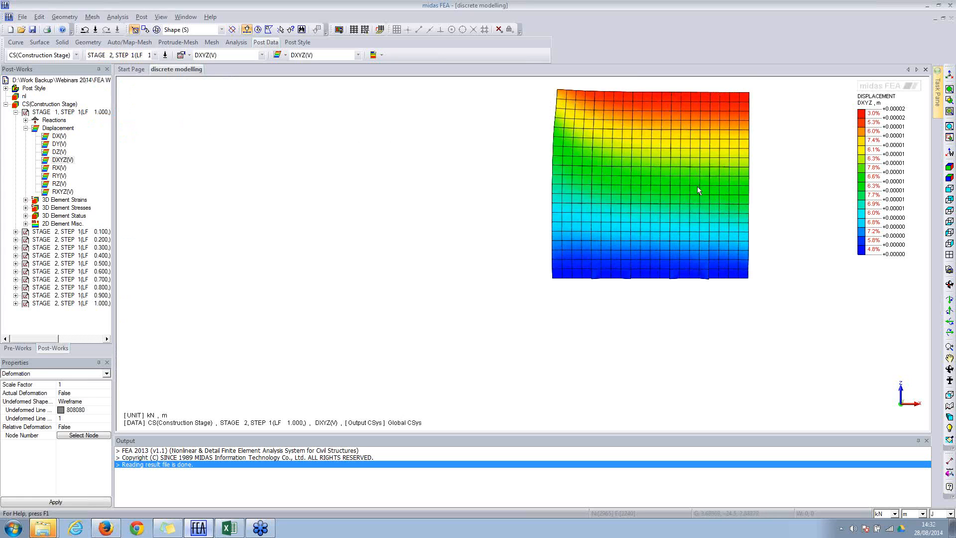
{"action": "scroll", "coordinate": [699, 192], "scroll_direction": "up", "scroll_amount": 7}
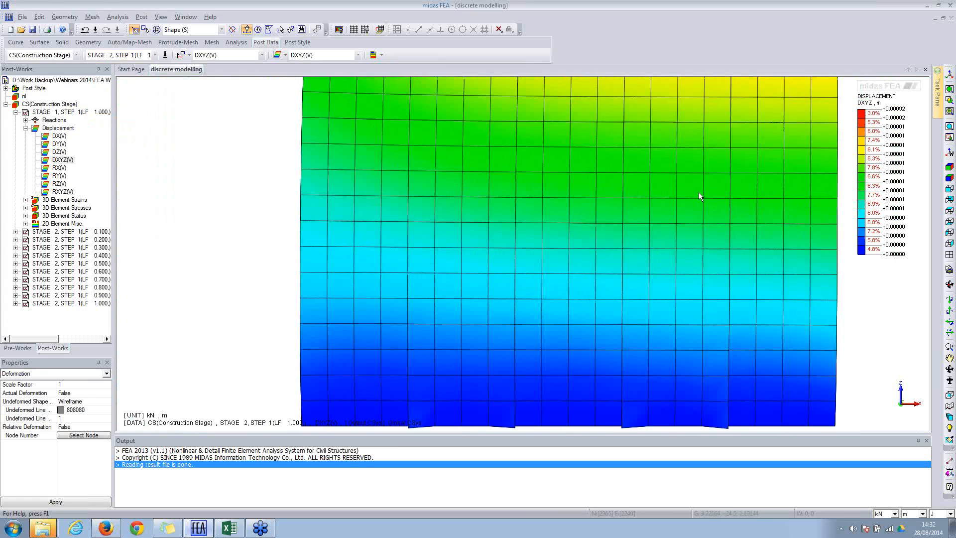
{"action": "scroll", "coordinate": [699, 192], "scroll_direction": "down", "scroll_amount": 5}
{"action": "middle_click_drag", "start_coordinate": [579, 110], "coordinate": [559, 202]}
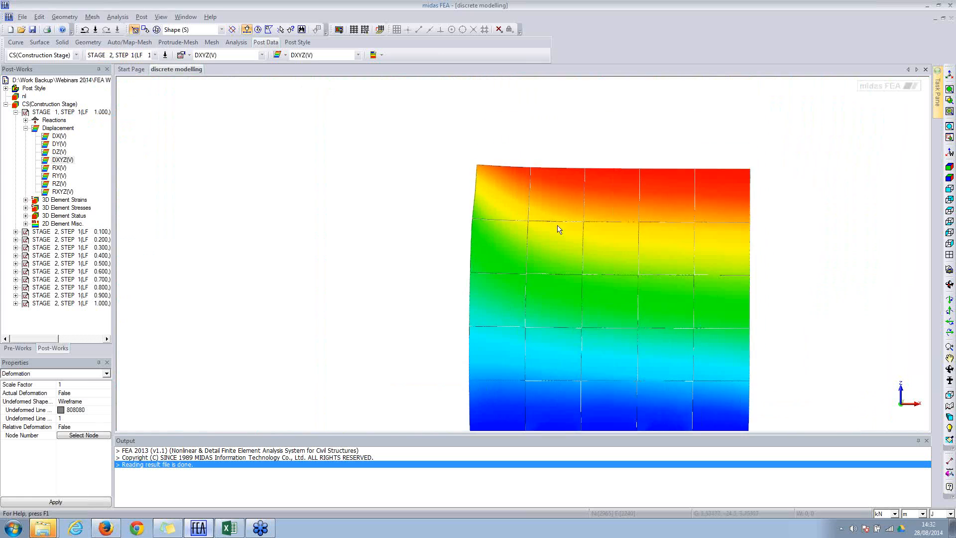
{"action": "scroll", "coordinate": [577, 183], "scroll_direction": "up", "scroll_amount": 8}
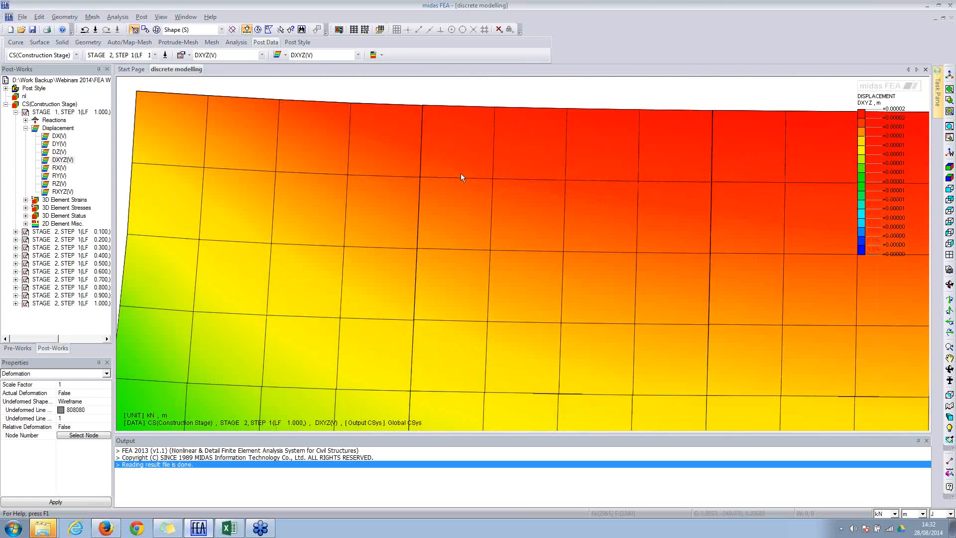
{"action": "scroll", "coordinate": [439, 162], "scroll_direction": "down", "scroll_amount": 5}
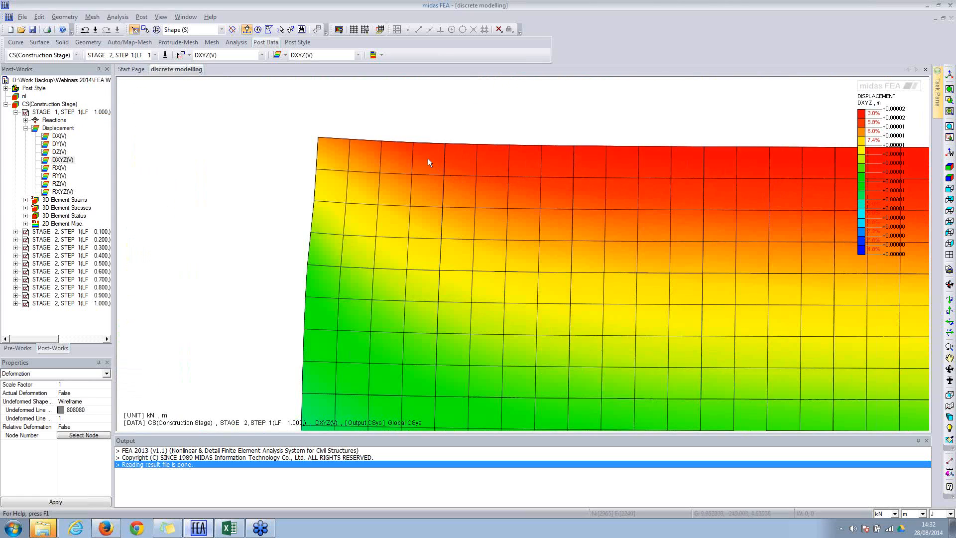
{"action": "left_click", "coordinate": [139, 55]}
{"action": "left_click", "coordinate": [137, 69]}
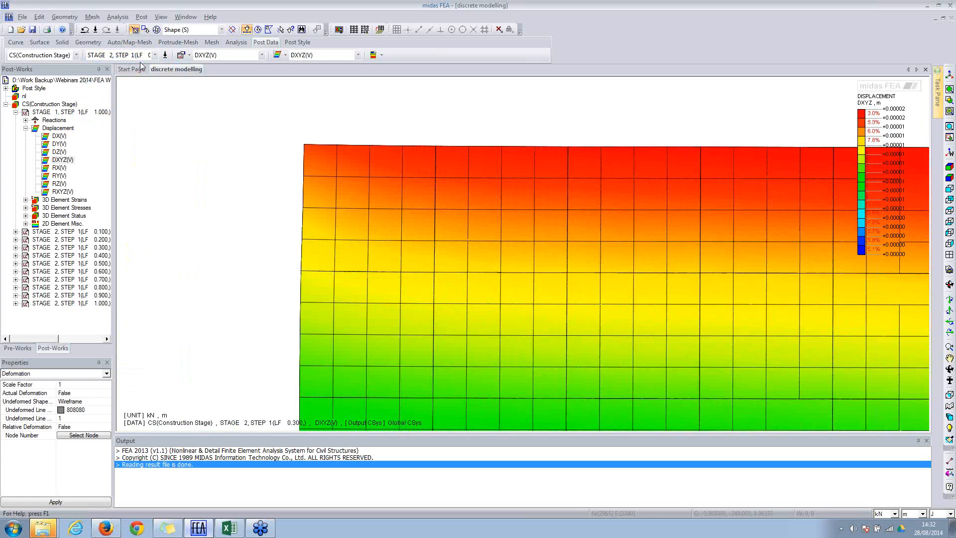
Step: Return the displacement results to stage 1, load factor 1.000, and examine the joints between the blocks near the upper edge
{"action": "left_click", "coordinate": [155, 55]}
{"action": "scroll", "coordinate": [162, 89], "scroll_direction": "up", "scroll_amount": 2}
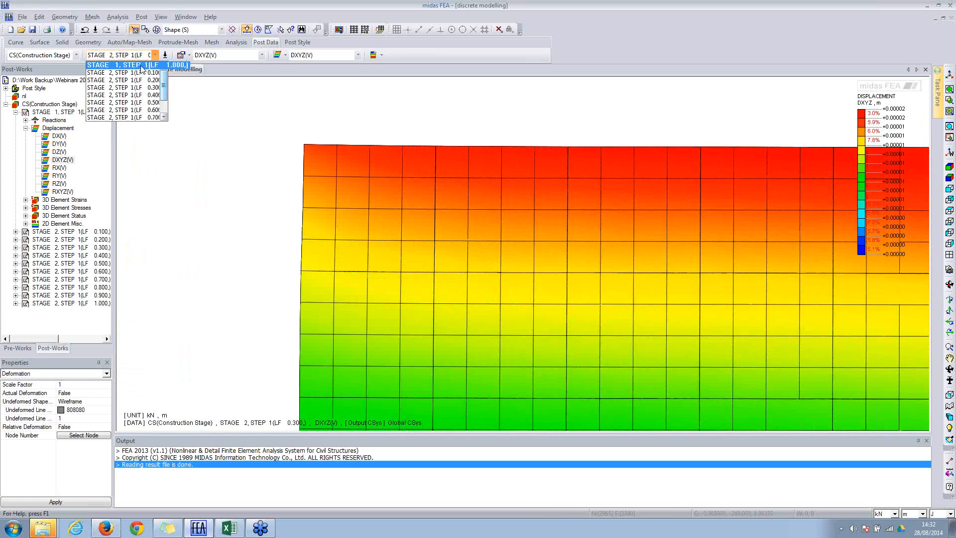
{"action": "left_click", "coordinate": [142, 67]}
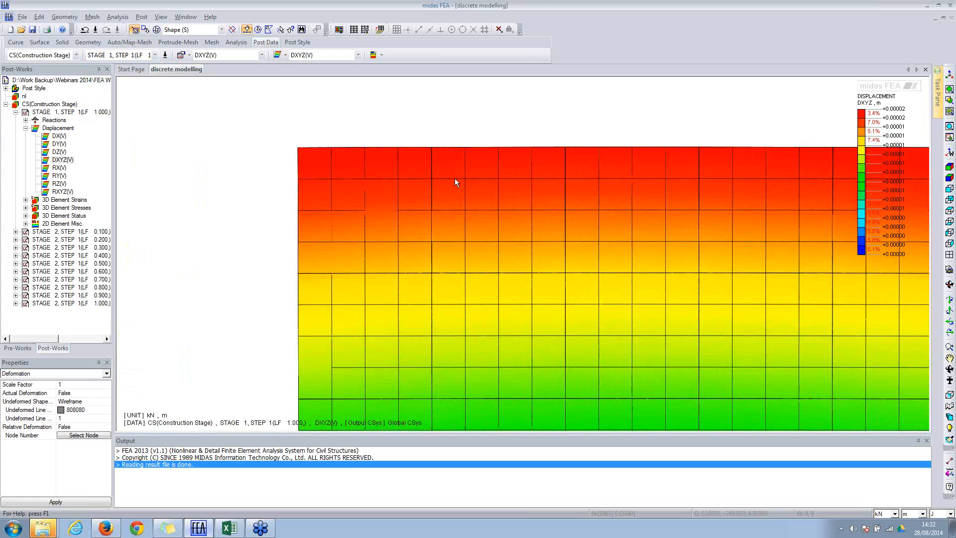
{"action": "scroll", "coordinate": [455, 178], "scroll_direction": "up", "scroll_amount": 5}
{"action": "scroll", "coordinate": [477, 174], "scroll_direction": "down", "scroll_amount": 3}
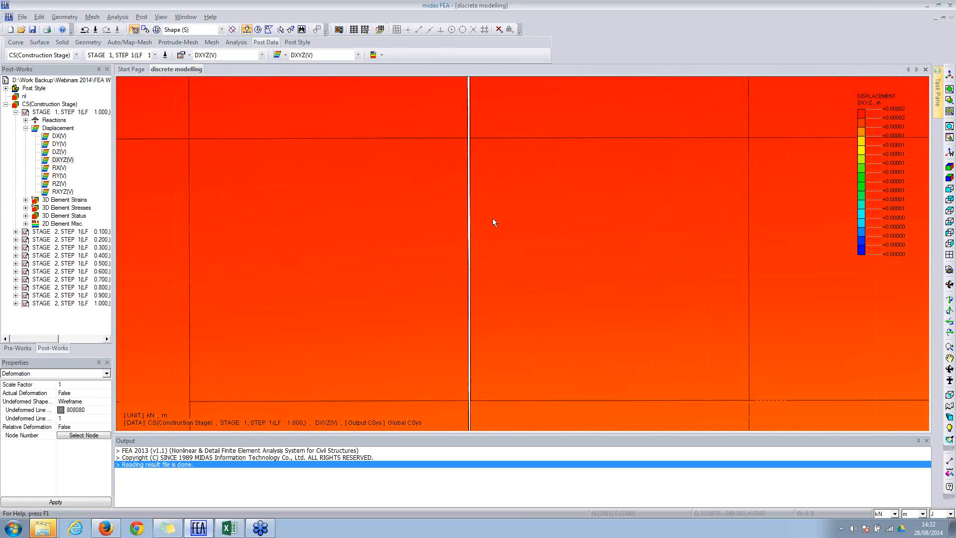
{"action": "scroll", "coordinate": [494, 221], "scroll_direction": "down", "scroll_amount": 4}
{"action": "scroll", "coordinate": [500, 223], "scroll_direction": "down", "scroll_amount": 1}
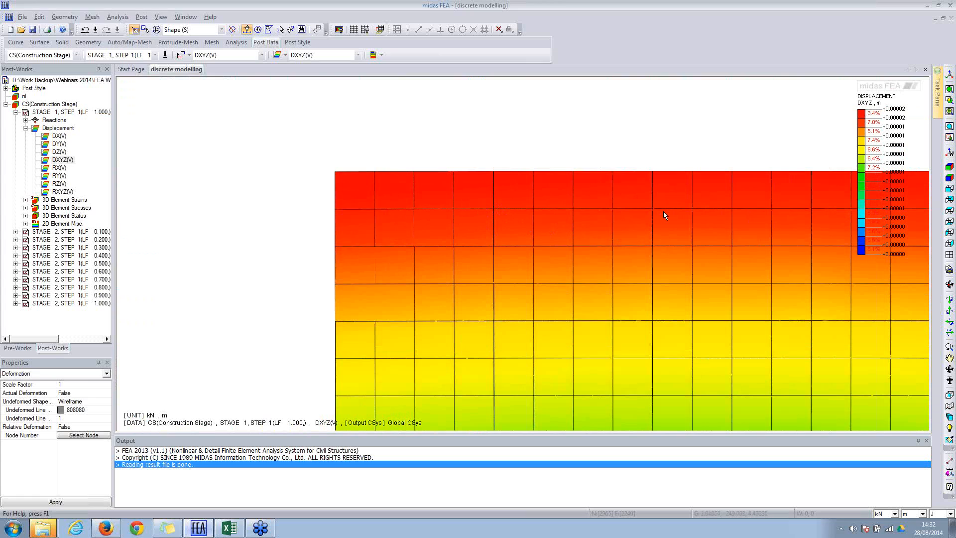
{"action": "scroll", "coordinate": [676, 199], "scroll_direction": "up", "scroll_amount": 3}
{"action": "scroll", "coordinate": [675, 198], "scroll_direction": "down", "scroll_amount": 5}
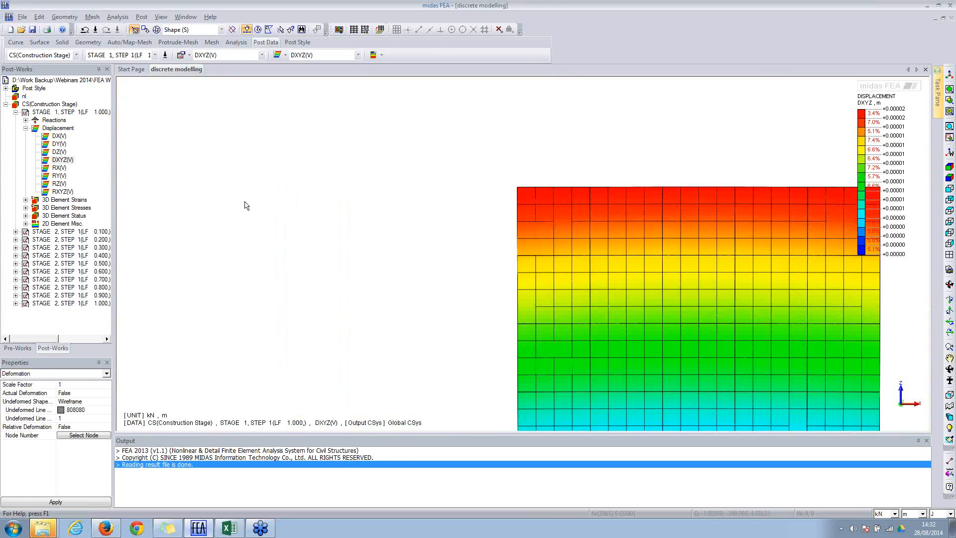
Step: Display the 2D element Surface Interface, Nx(V) contour for stage 1 and examine the interfaces down to the base
{"action": "left_click", "coordinate": [26, 224]}
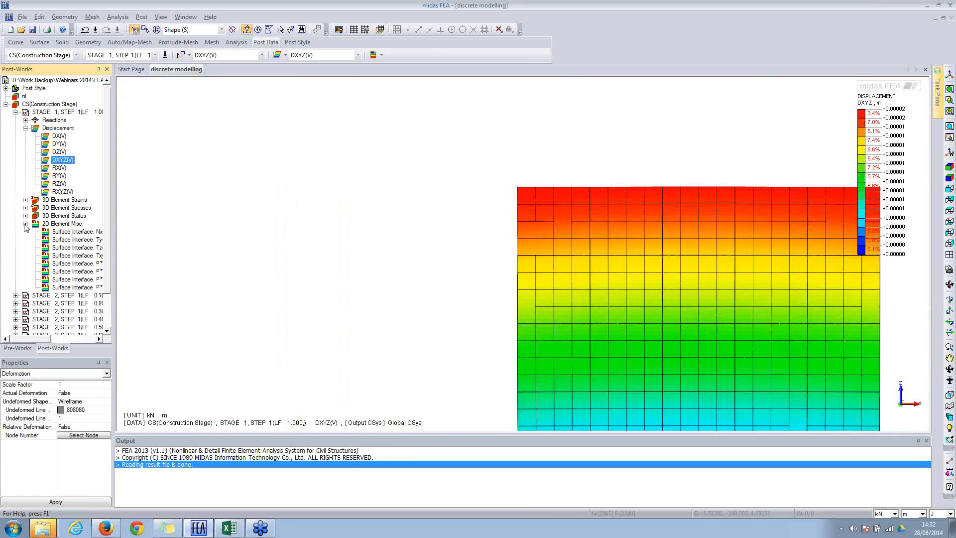
{"action": "double_click", "coordinate": [64, 232]}
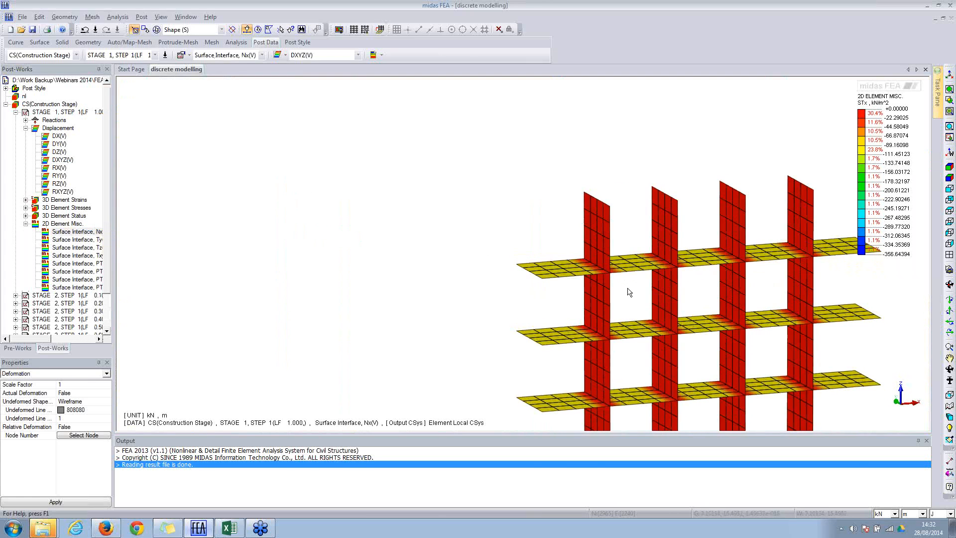
{"action": "middle_click_drag", "start_coordinate": [617, 284], "coordinate": [450, 199]}
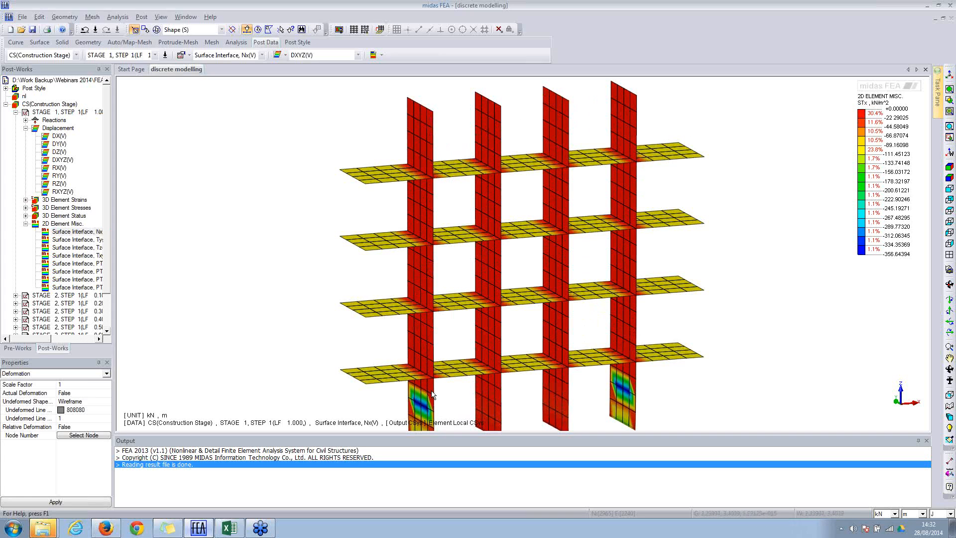
{"action": "middle_click_drag", "start_coordinate": [474, 400], "coordinate": [466, 341]}
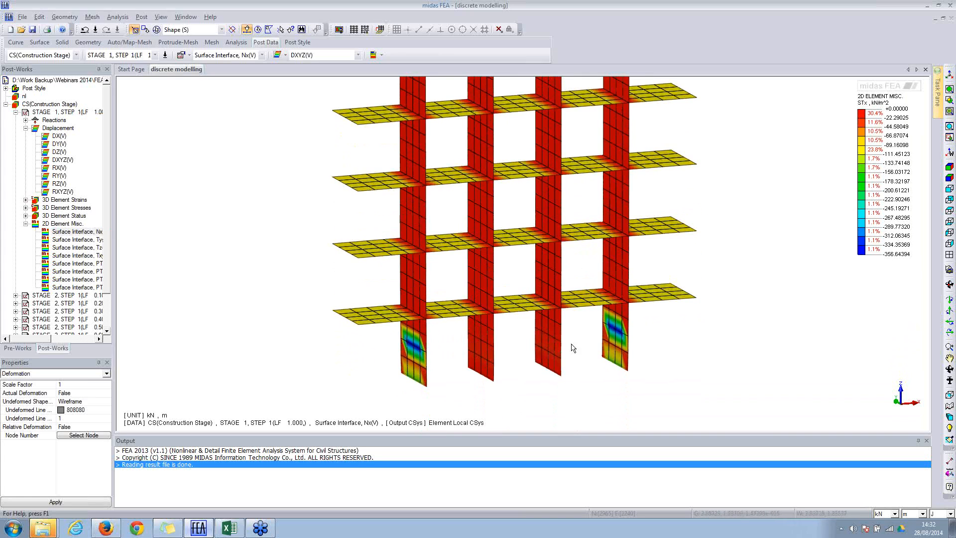
Step: Compare the interface Nx(V) contour at stage 2 load factors 0.300 and 1.000 from different angles
{"action": "left_click", "coordinate": [125, 54]}
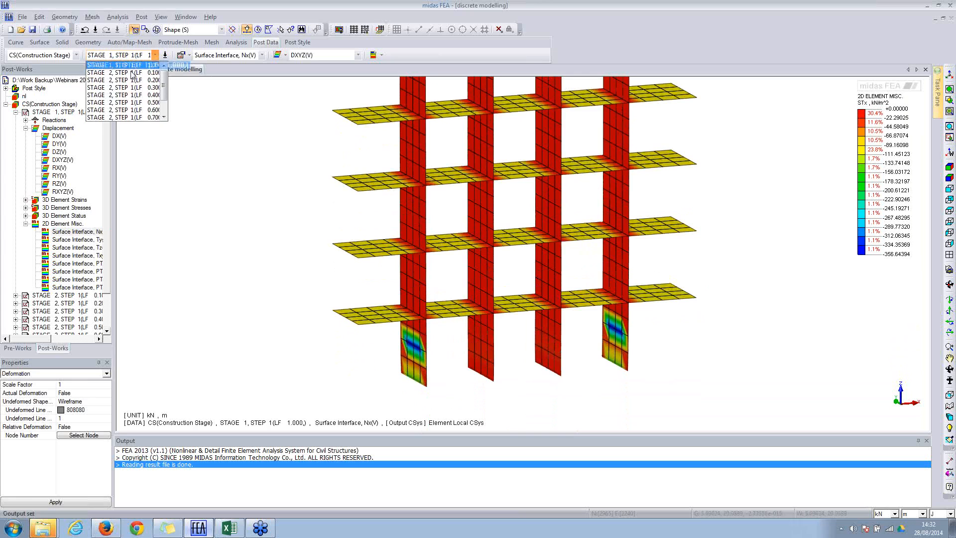
{"action": "left_click", "coordinate": [125, 93]}
{"action": "middle_click_drag", "start_coordinate": [464, 238], "coordinate": [406, 243]}
{"action": "mouse_move", "coordinate": [441, 273]}
{"action": "middle_mouse_down", "text": "ctrl"}
{"action": "mouse_move", "coordinate": [464, 238]}
{"action": "mouse_move", "coordinate": [564, 241]}
{"action": "mouse_move", "coordinate": [479, 250]}
{"action": "middle_mouse_up", "text": "ctrl"}
{"action": "left_click", "coordinate": [155, 55]}
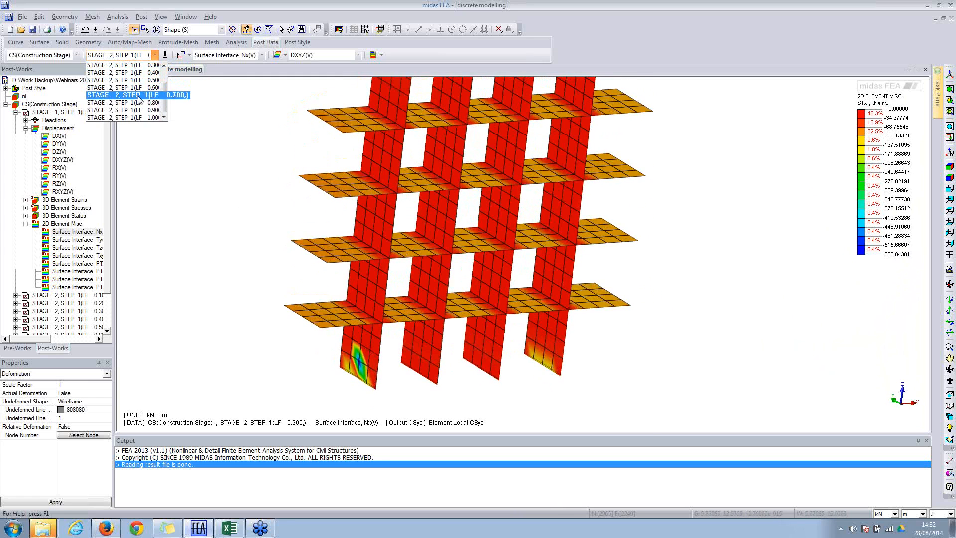
{"action": "left_click", "coordinate": [164, 118]}
{"action": "middle_click_drag", "start_coordinate": [502, 219], "coordinate": [602, 249]}
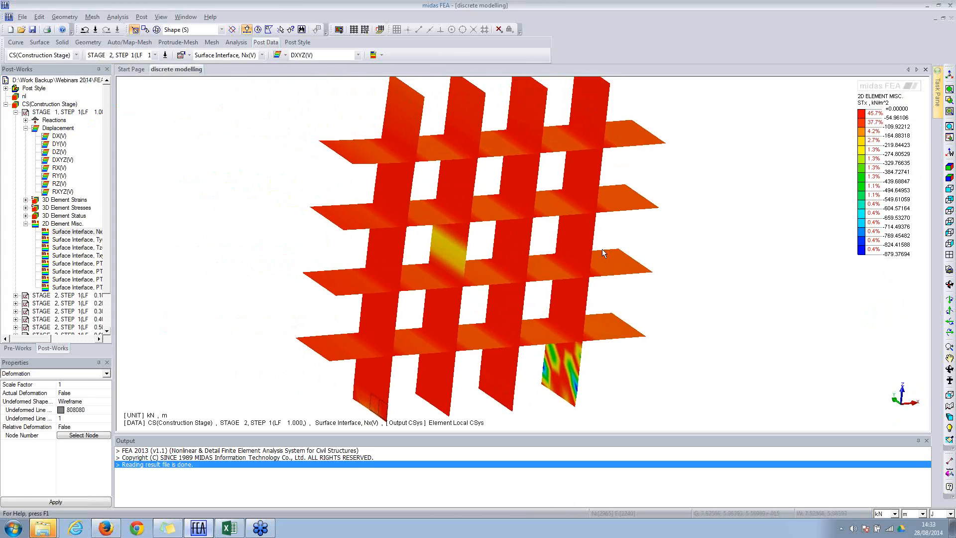
{"action": "middle_click_drag", "start_coordinate": [570, 289], "coordinate": [258, 278], "text": "ctrl"}
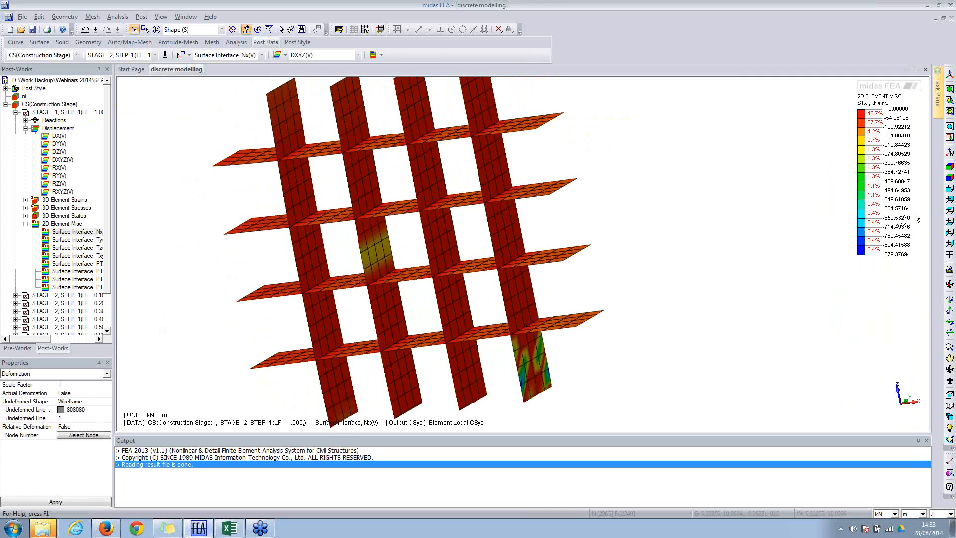
Step: Show the deformed interface grid in front view and bring up the tree of preprocessing data
{"action": "left_click", "coordinate": [950, 199]}
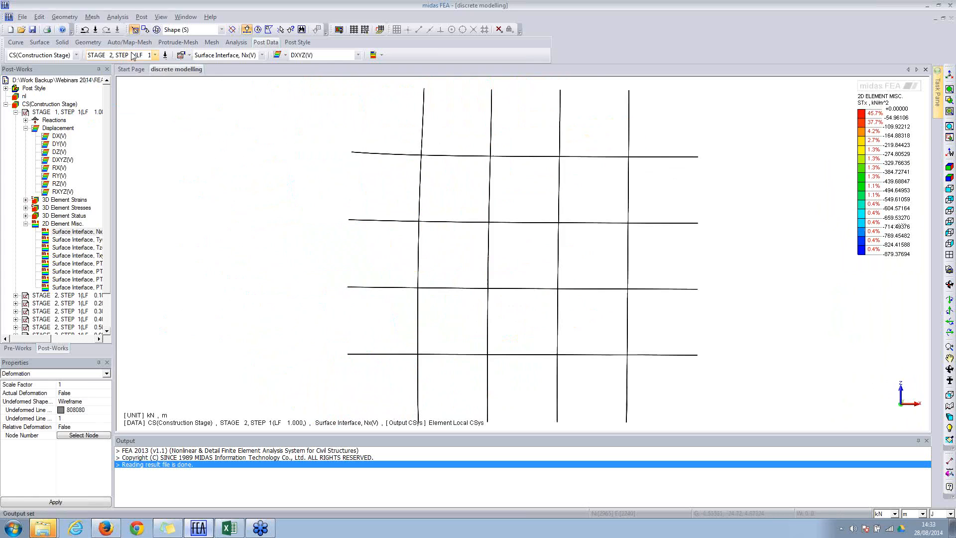
{"action": "left_click", "coordinate": [28, 349]}
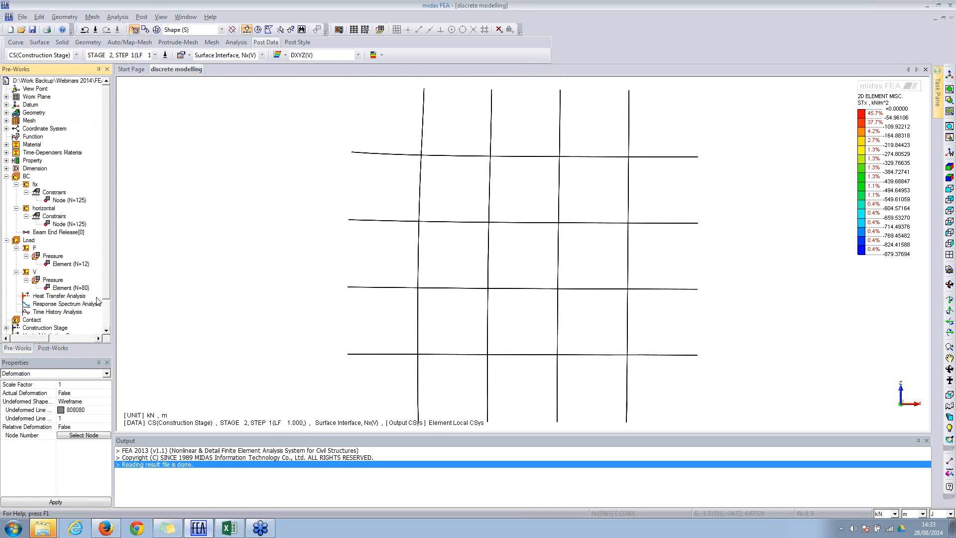